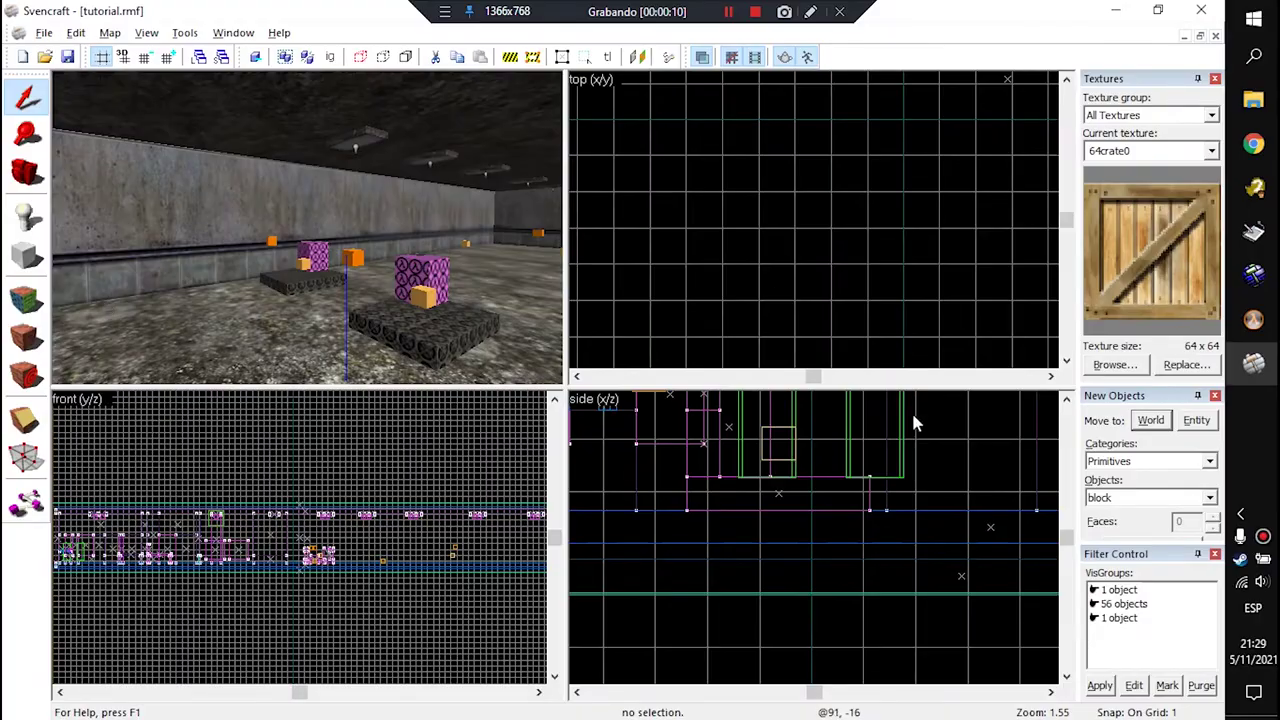
Step: Switch to the Steam library and include Herramientas in the listed product categories
{"action": "left_click", "coordinate": [1115, 10]}
{"action": "right_click", "coordinate": [1241, 559]}
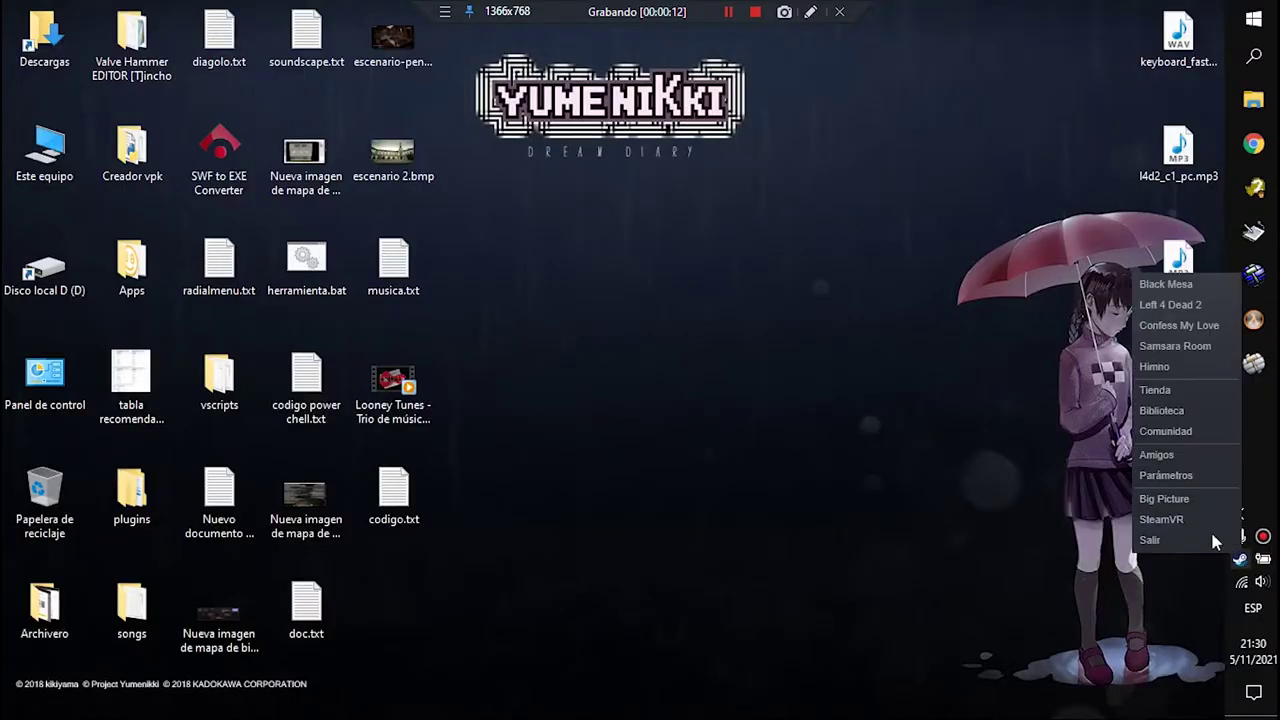
{"action": "left_click", "coordinate": [1179, 411]}
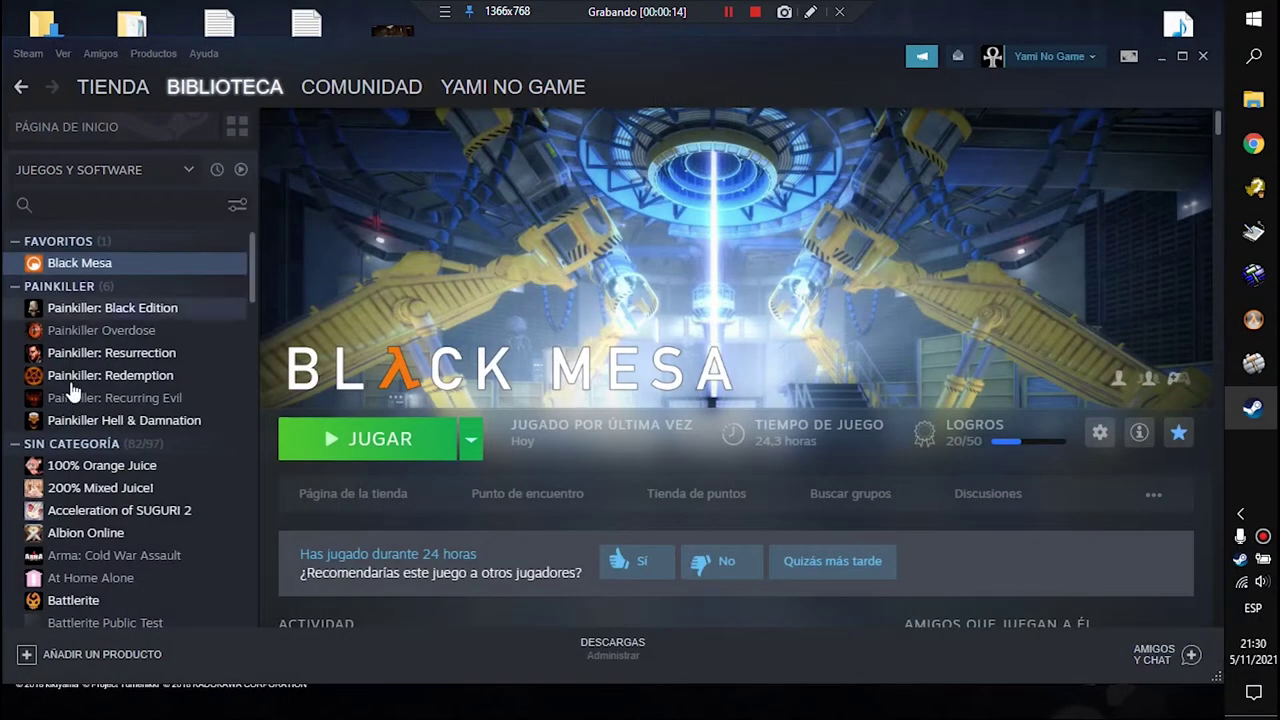
{"action": "left_click", "coordinate": [98, 190]}
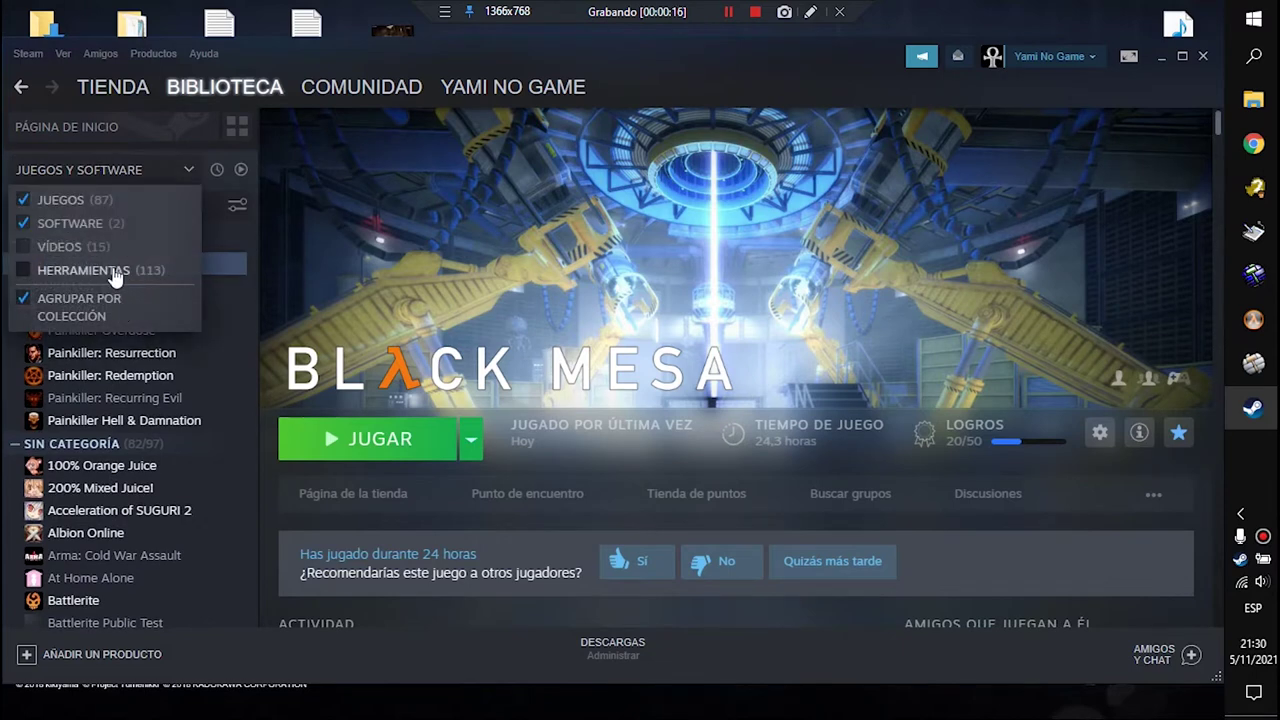
{"action": "left_click", "coordinate": [90, 270]}
Step: Search the library for "sven", view the Sven Co-op SDK page, and close Steam
{"action": "scroll", "coordinate": [122, 370], "scroll_direction": "down", "scroll_amount": 4}
{"action": "scroll", "coordinate": [119, 354], "scroll_direction": "up", "scroll_amount": 4}
{"action": "type", "text": "sven"}
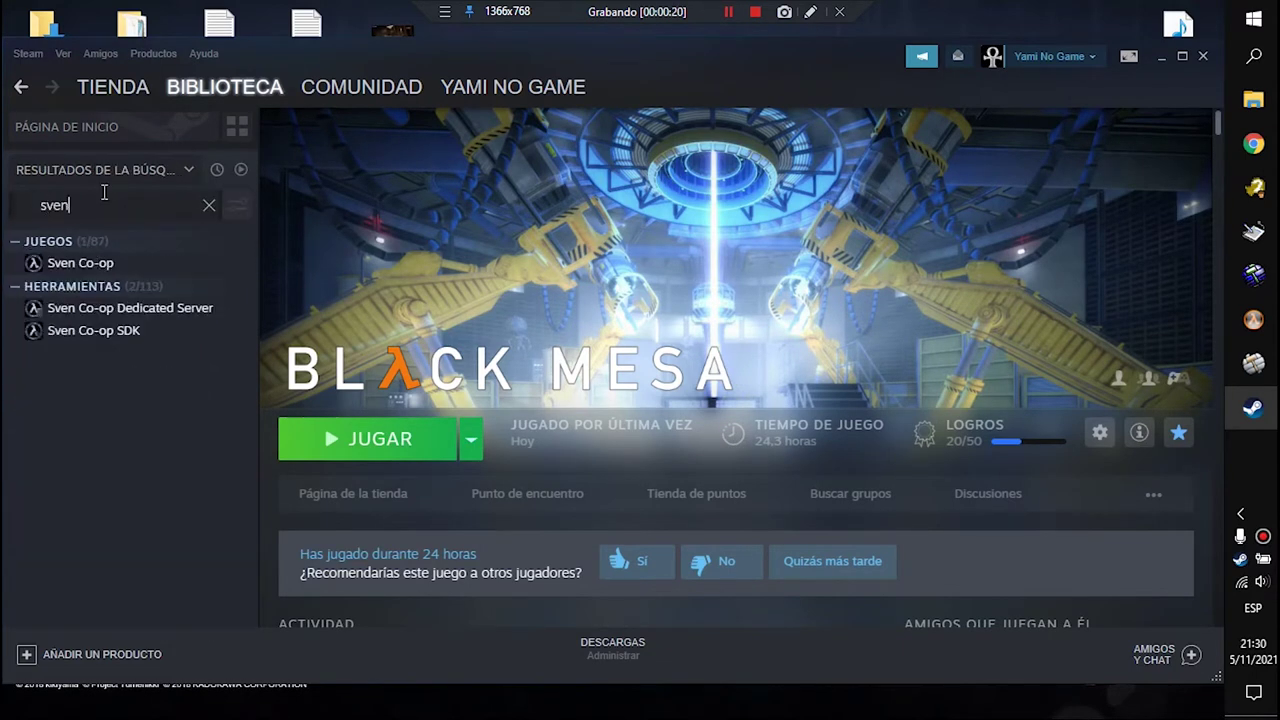
{"action": "left_click", "coordinate": [126, 331]}
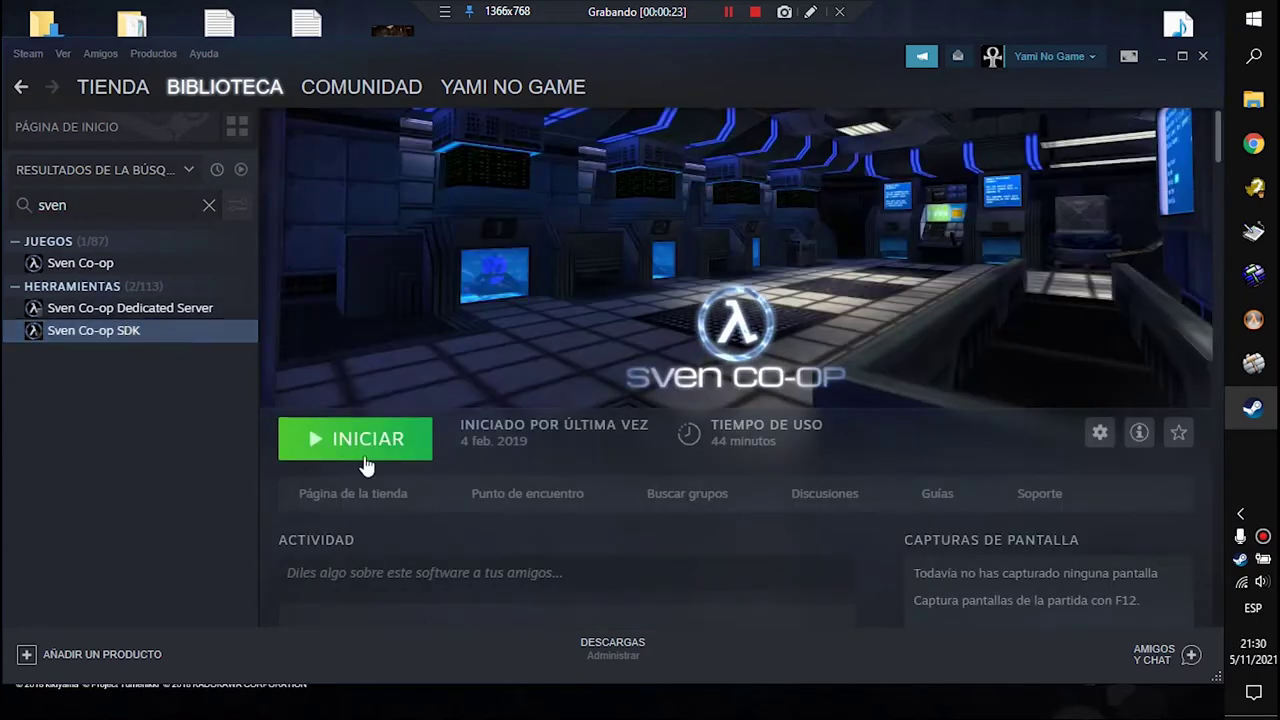
{"action": "left_click", "coordinate": [209, 205]}
{"action": "left_click", "coordinate": [1207, 57]}
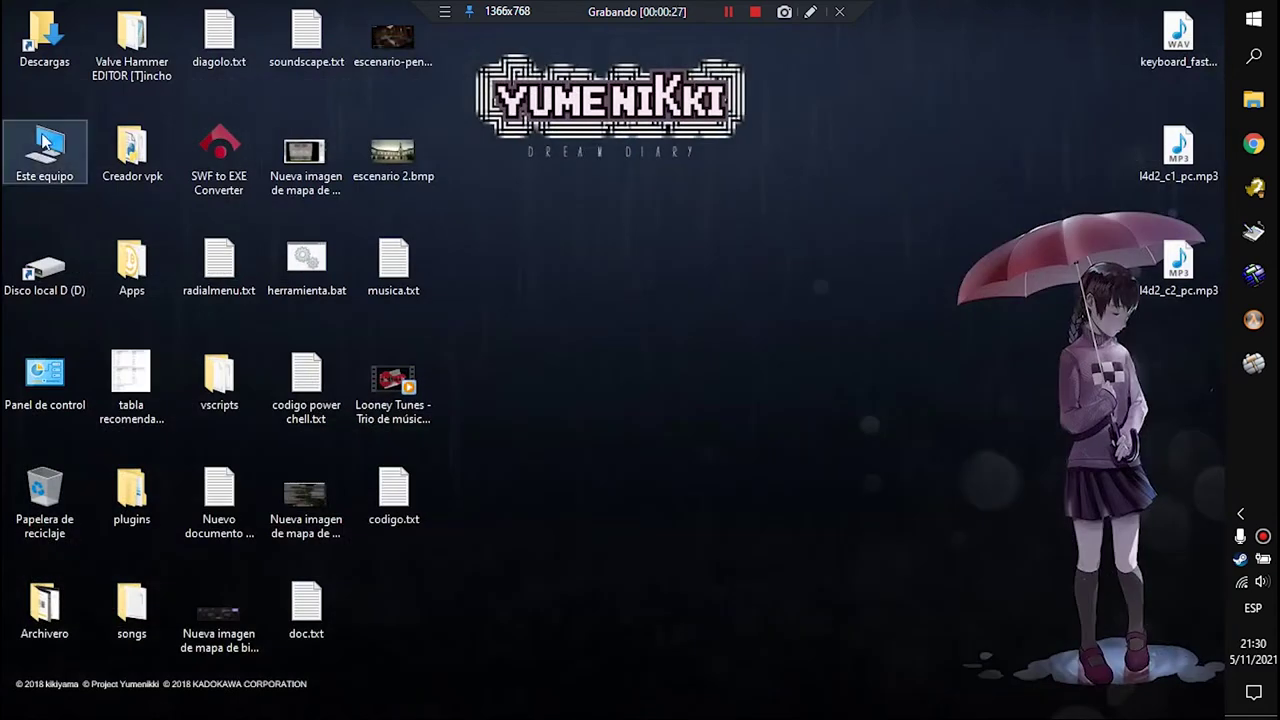
Step: In File Explorer, open the hammer folder under steamapps\common\Sven Co-op SDK\mapping
{"action": "double_click", "coordinate": [45, 160]}
{"action": "left_click", "coordinate": [77, 308]}
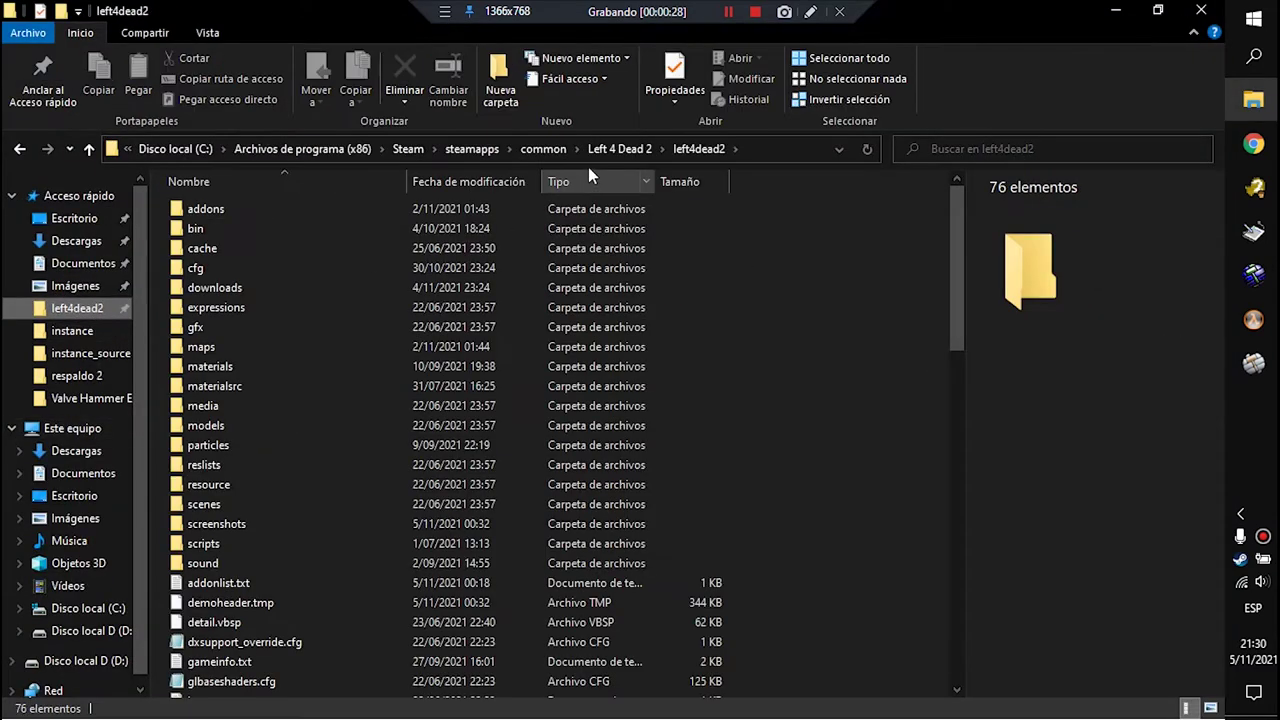
{"action": "left_click", "coordinate": [543, 148]}
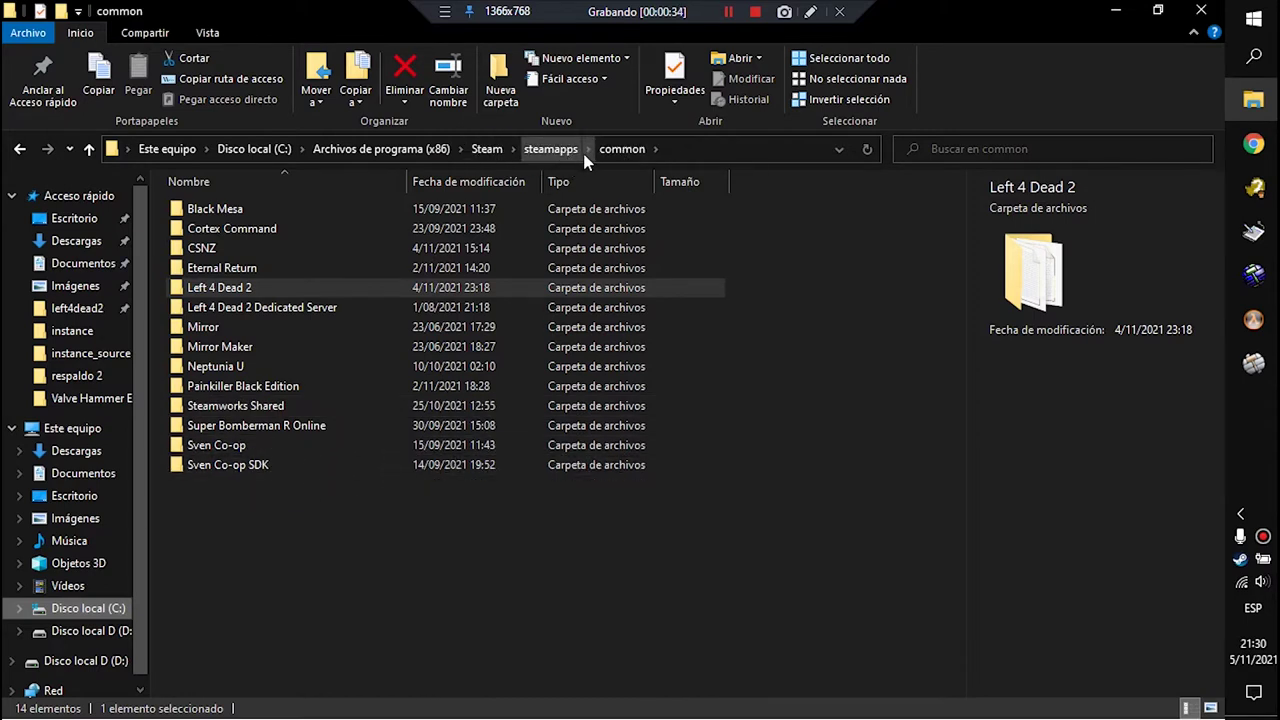
{"action": "double_click", "coordinate": [312, 462]}
{"action": "double_click", "coordinate": [209, 209]}
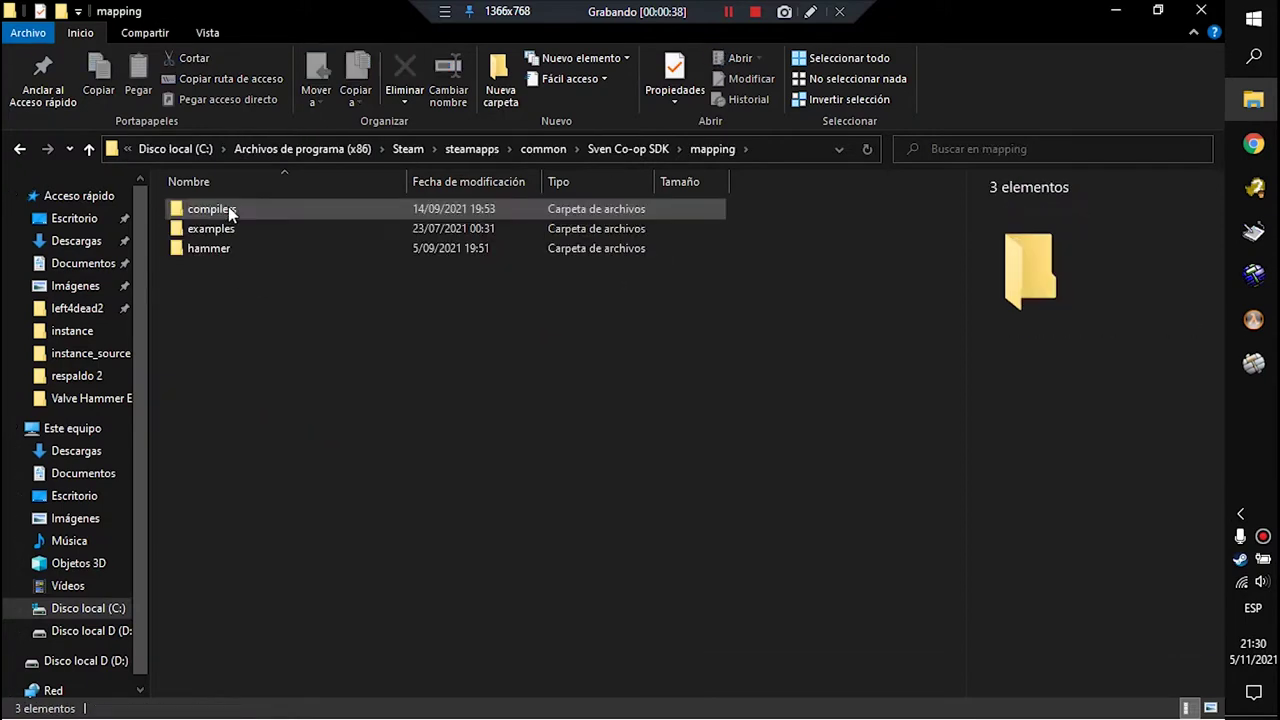
{"action": "double_click", "coordinate": [235, 248]}
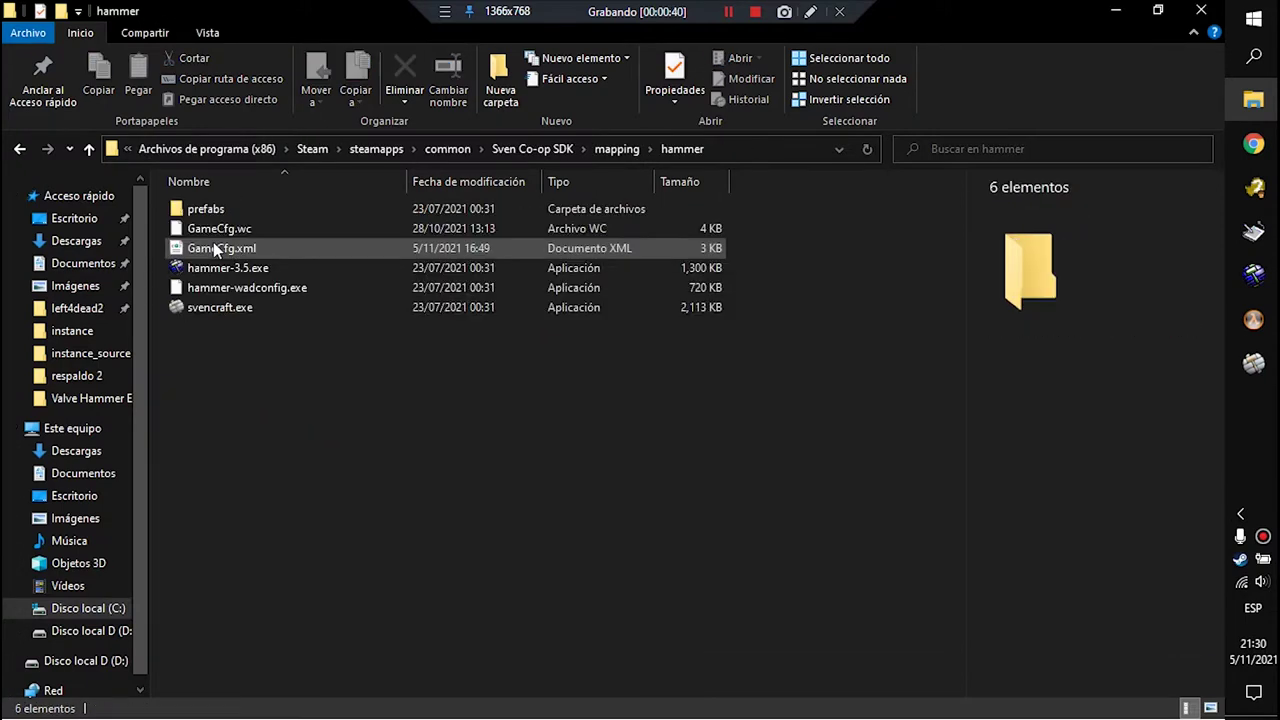
Step: Select svencraft.exe, view its option for sending a shortcut to the desktop, and close File Explorer
{"action": "left_click", "coordinate": [213, 310]}
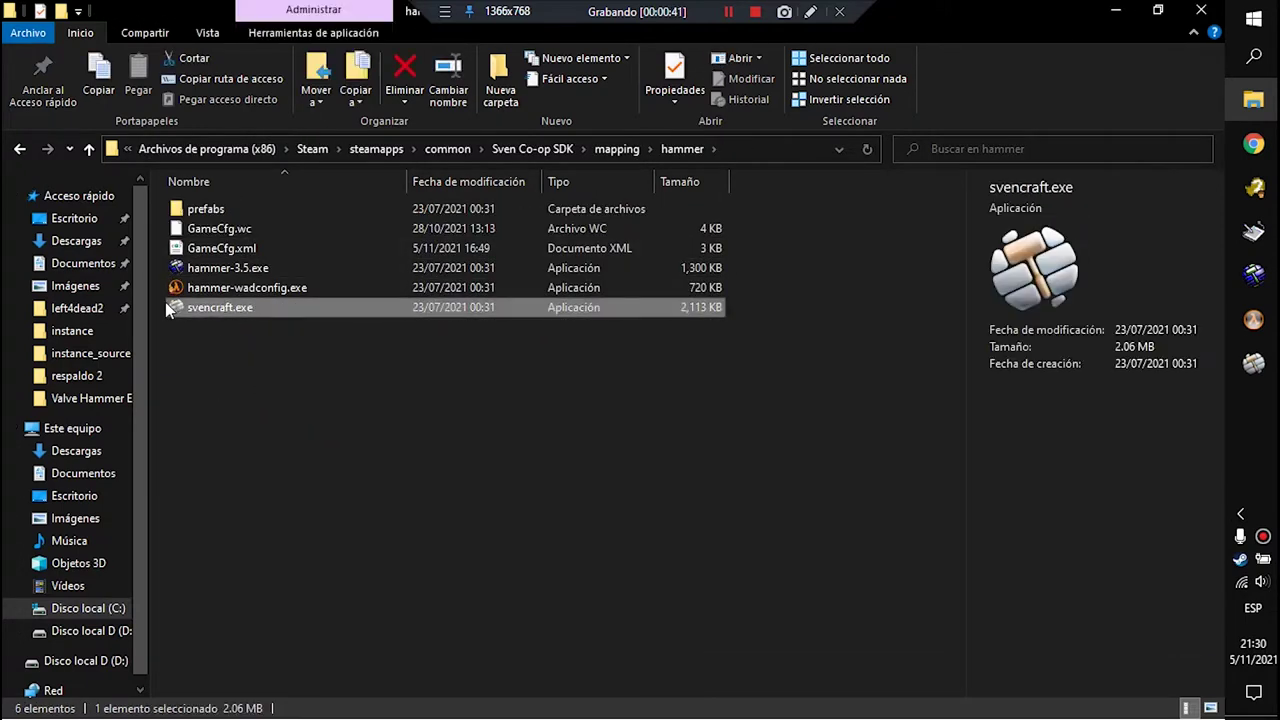
{"action": "mouse_move", "coordinate": [201, 316]}
{"action": "left_mouse_down"}
{"action": "mouse_move", "coordinate": [257, 314]}
{"action": "mouse_move", "coordinate": [222, 315]}
{"action": "left_mouse_up"}
{"action": "right_click", "coordinate": [224, 308]}
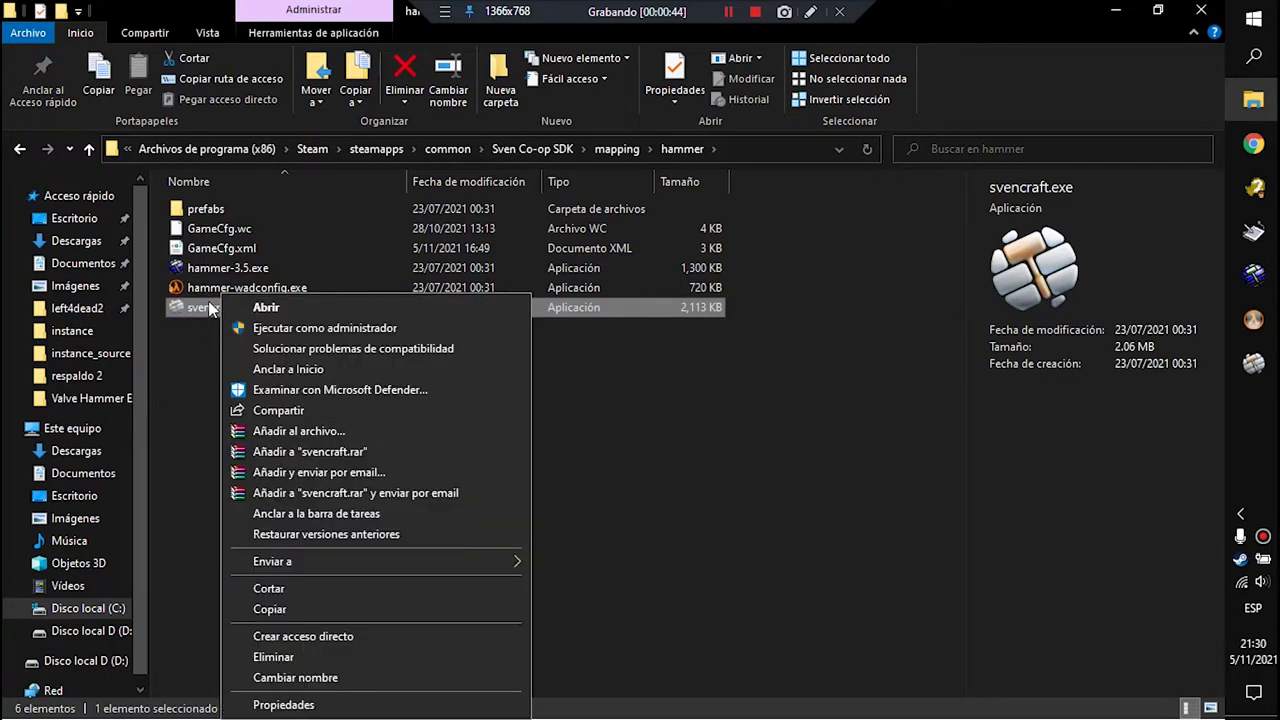
{"action": "mouse_move", "coordinate": [310, 562]}
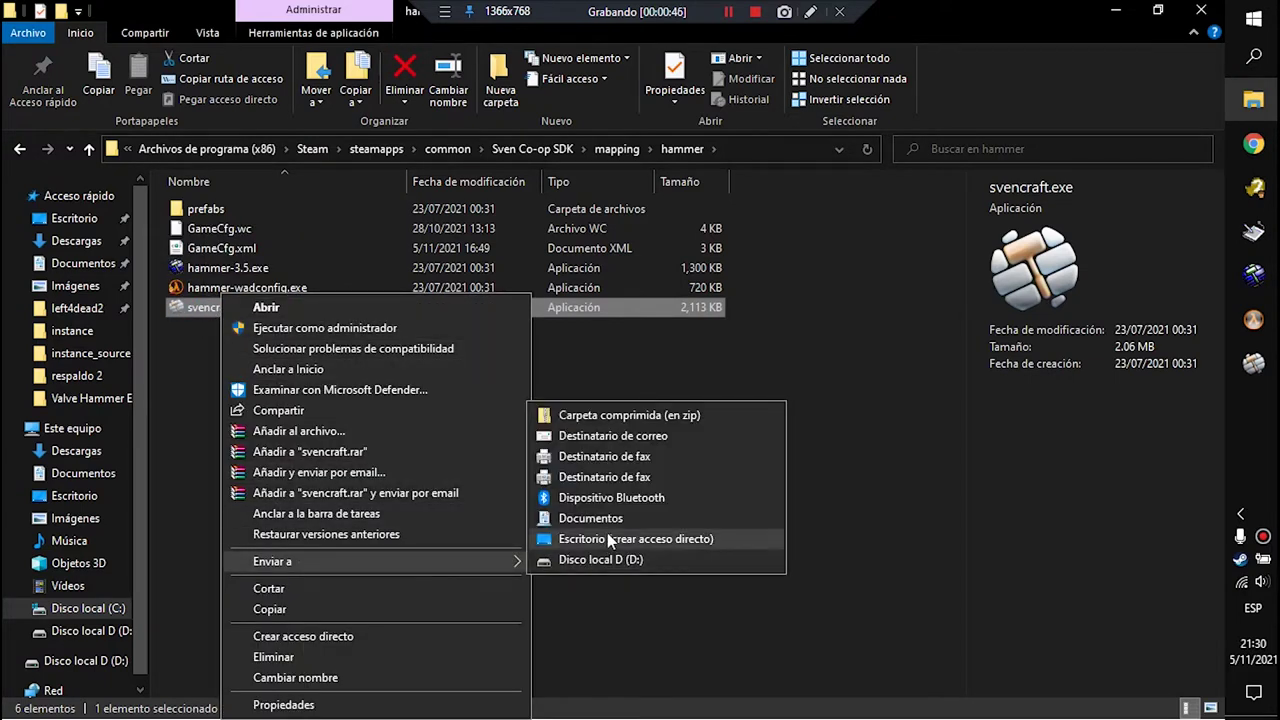
{"action": "left_click", "coordinate": [1201, 10]}
{"action": "left_click", "coordinate": [1201, 10]}
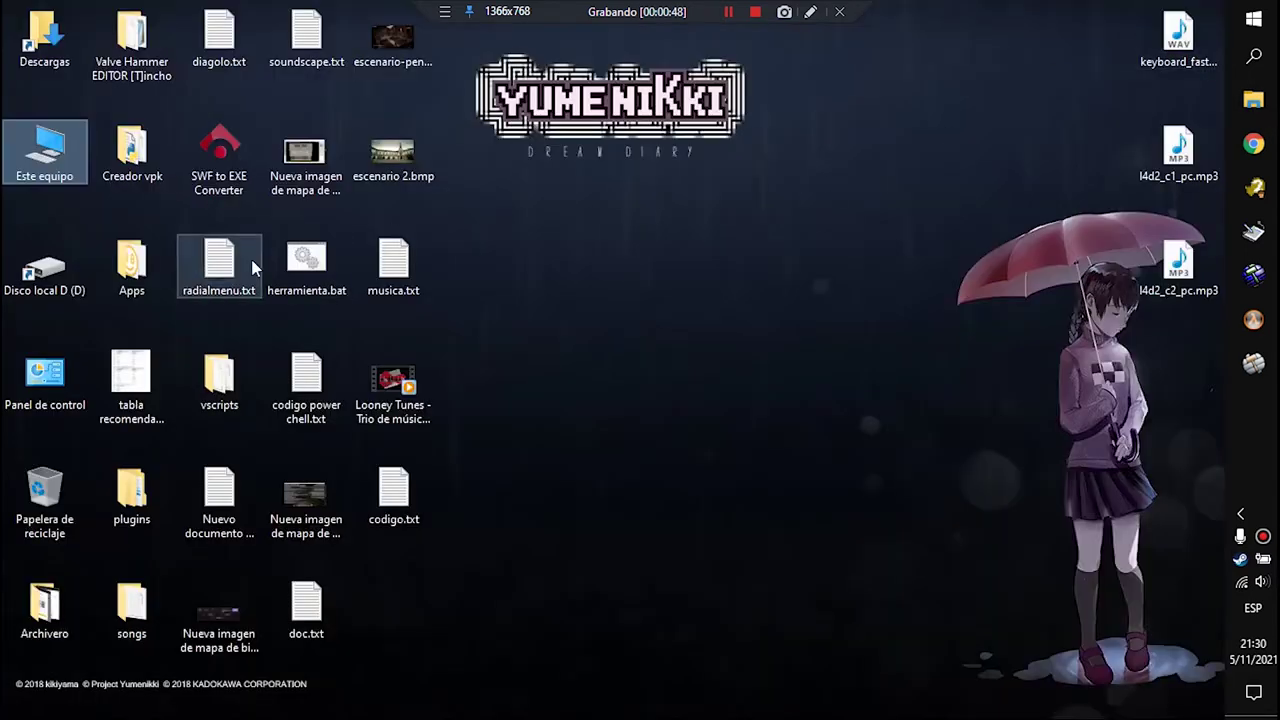
Step: Locate the svencraft.exe shortcut in the desktop's Apps folder and close the folder
{"action": "double_click", "coordinate": [103, 287]}
{"action": "left_click_drag", "start_coordinate": [704, 398], "coordinate": [703, 425]}
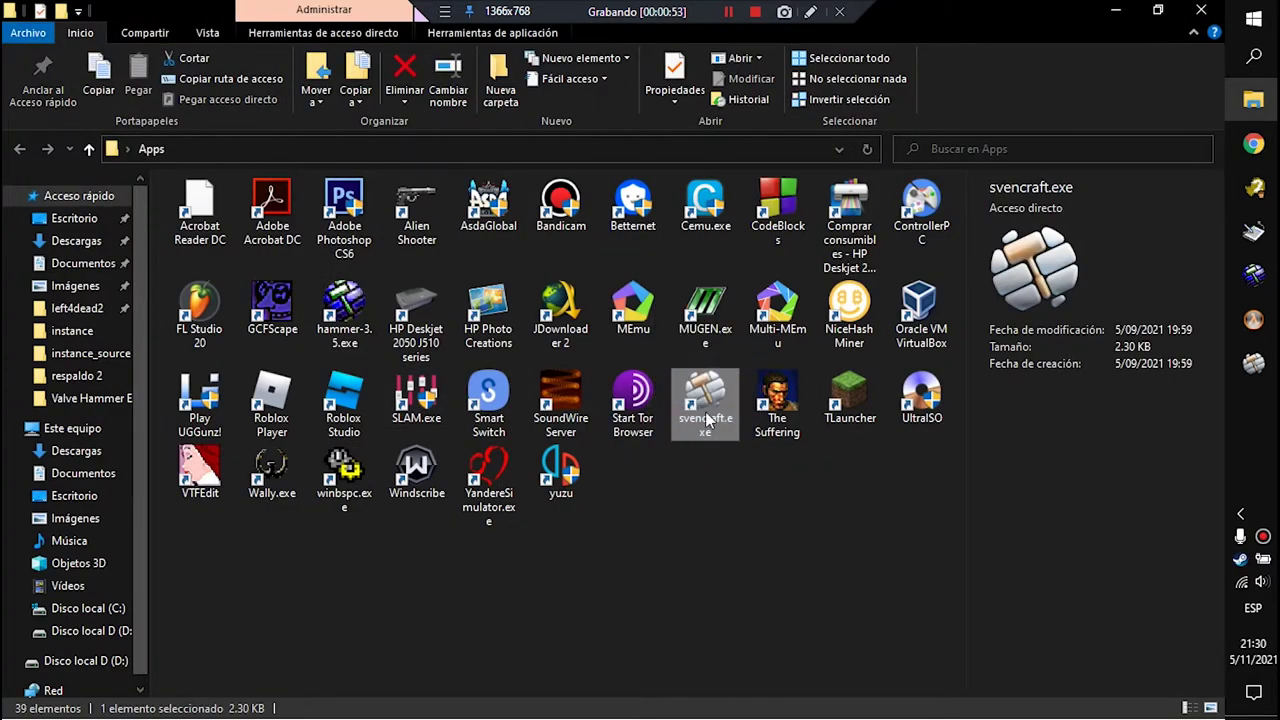
{"action": "left_click", "coordinate": [1201, 10]}
Step: Switch to Svencraft and open the Game Configurations settings
{"action": "left_click", "coordinate": [1254, 362]}
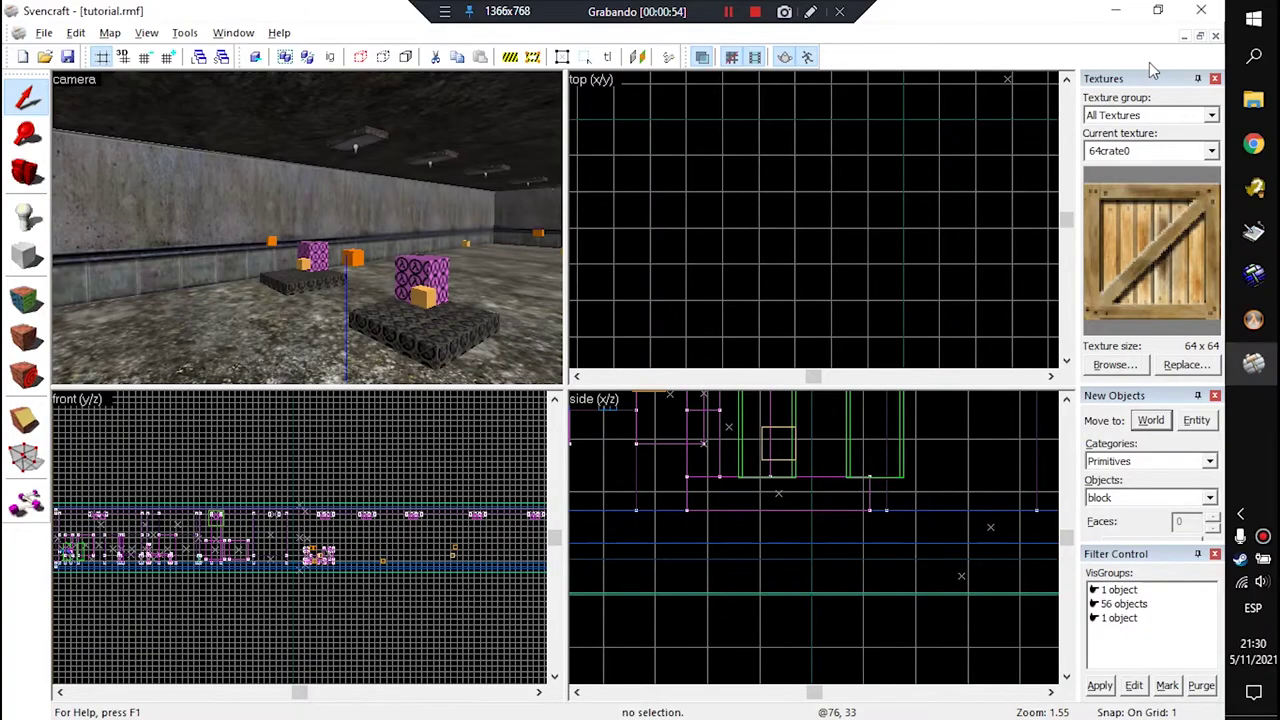
{"action": "left_click", "coordinate": [1183, 36]}
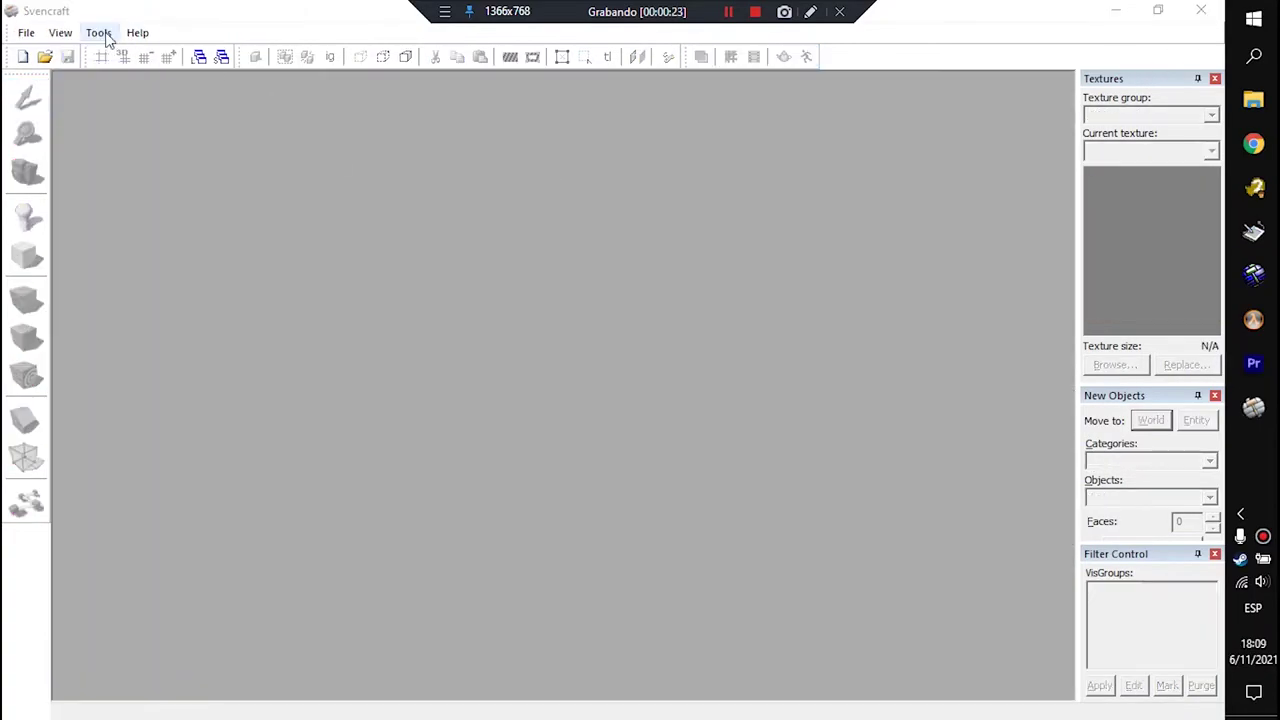
{"action": "left_click", "coordinate": [99, 34]}
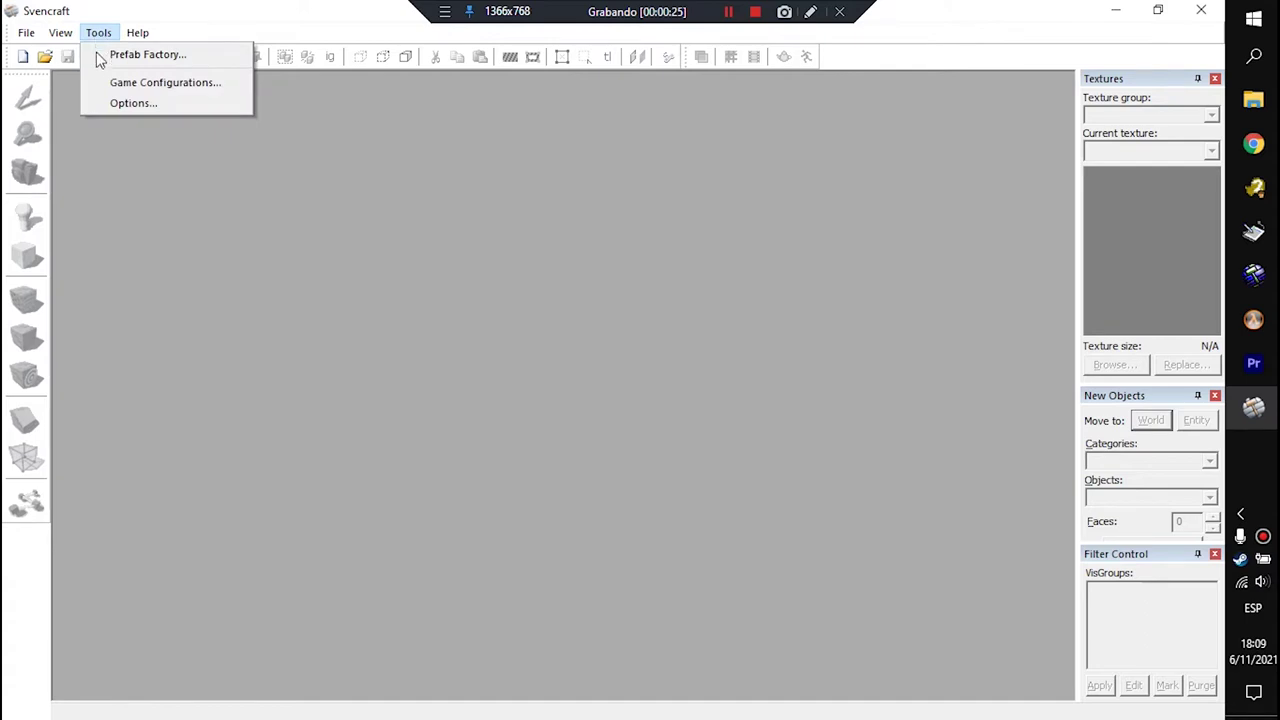
{"action": "left_click", "coordinate": [143, 84]}
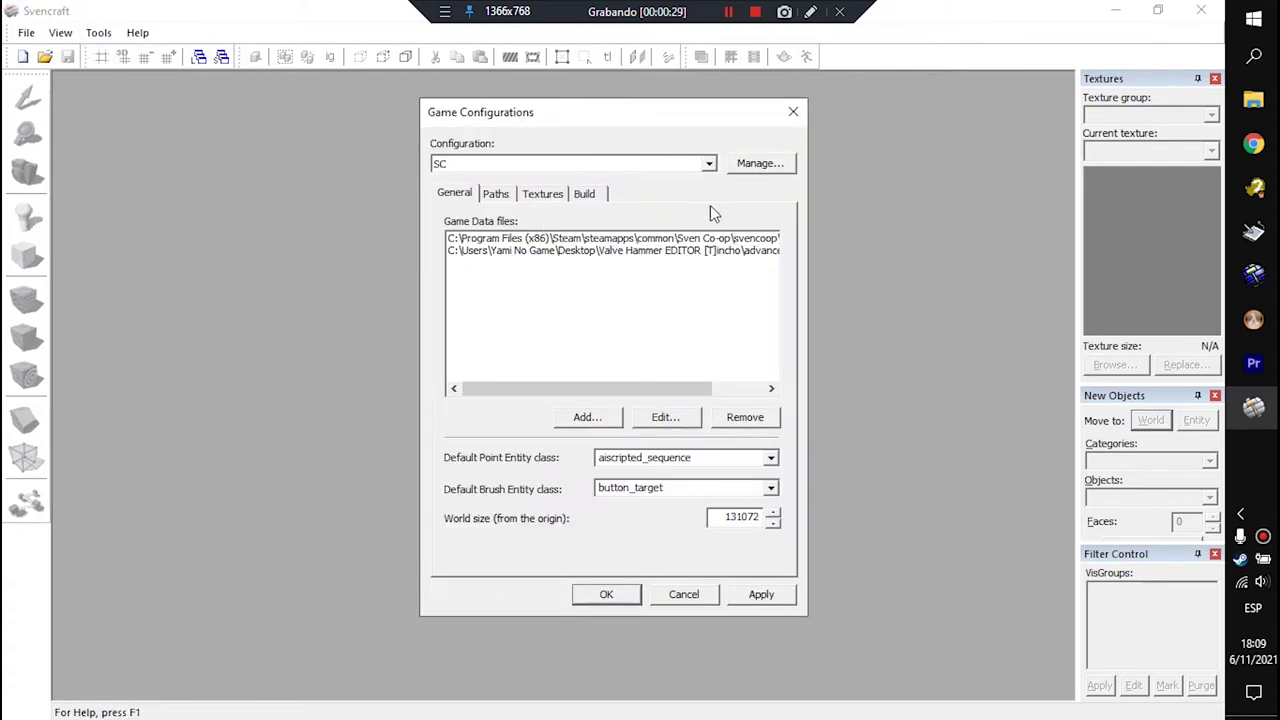
Step: Inspect the configuration manager and its dialog for adding a game, leaving the SC configuration selected
{"action": "left_click", "coordinate": [762, 166]}
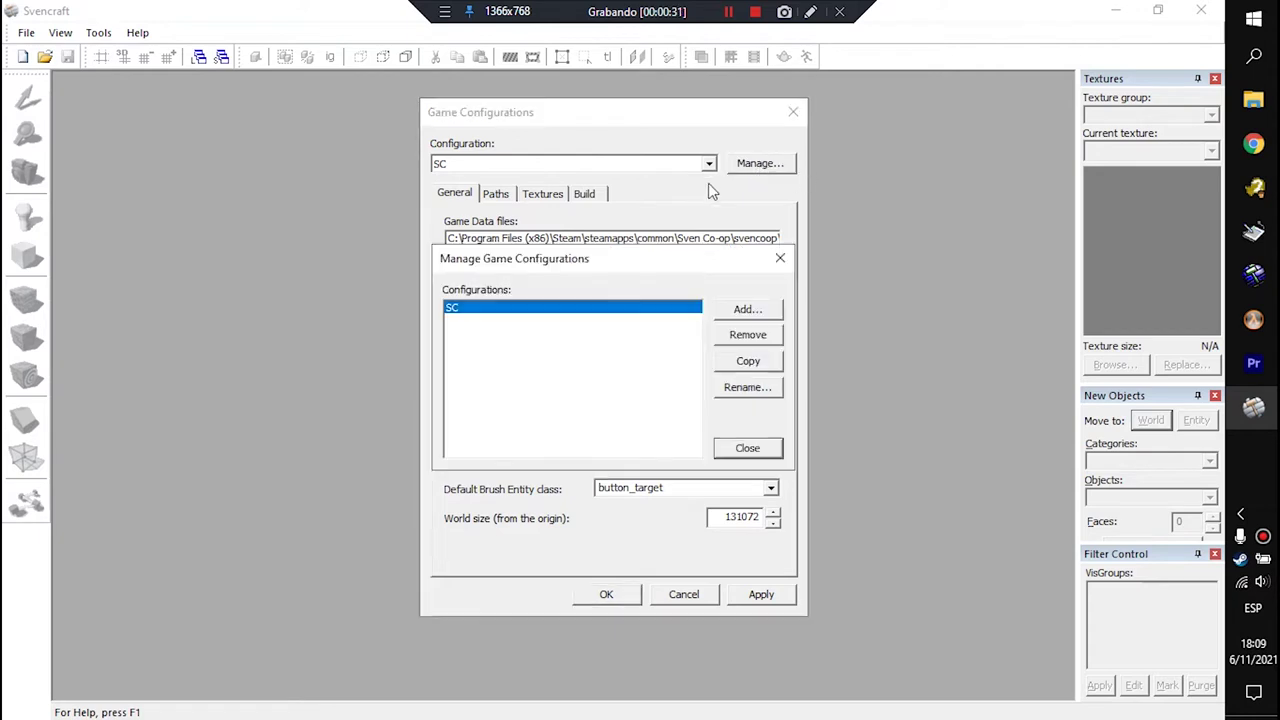
{"action": "left_click_drag", "start_coordinate": [657, 273], "coordinate": [681, 159]}
{"action": "left_click", "coordinate": [772, 198]}
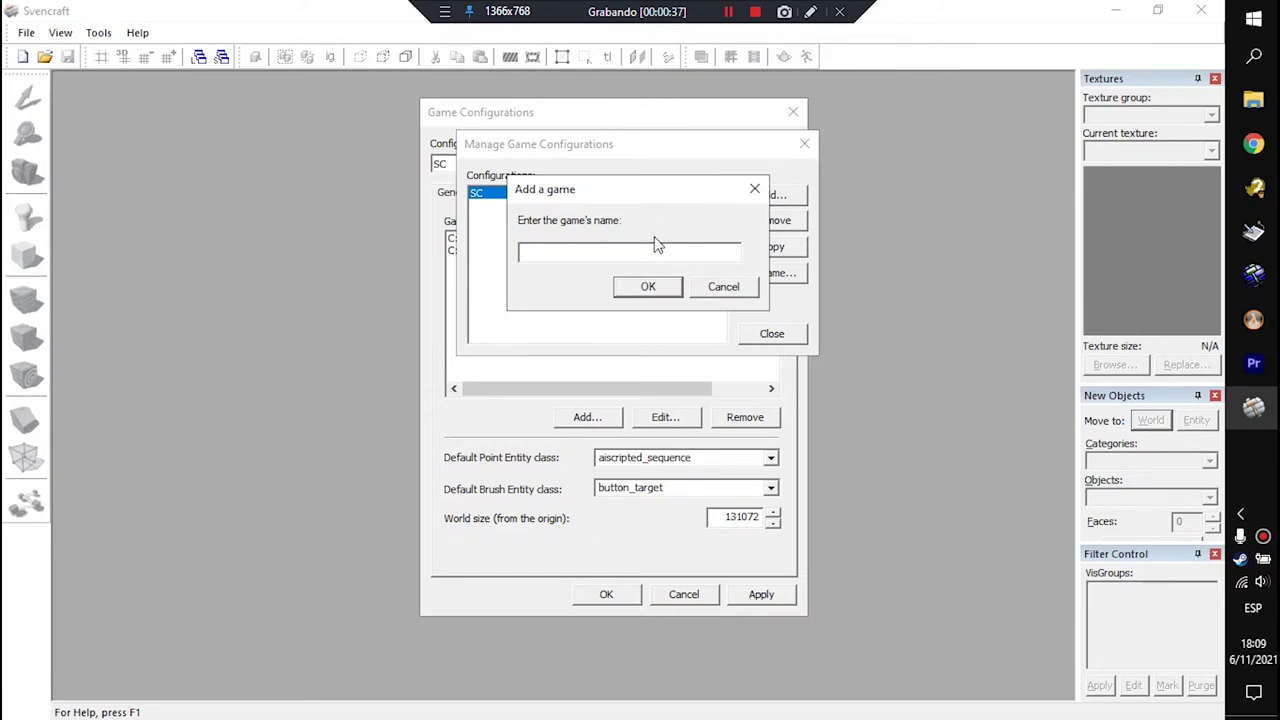
{"action": "left_click", "coordinate": [716, 293]}
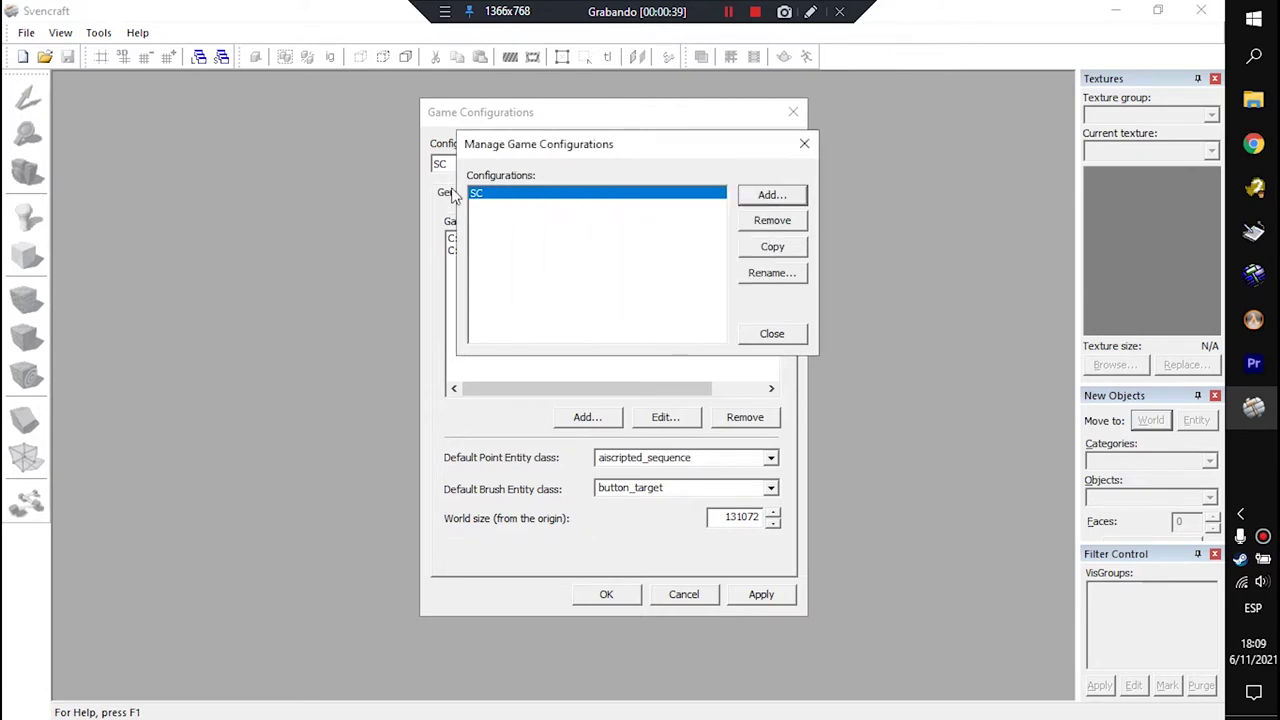
{"action": "left_click", "coordinate": [514, 191]}
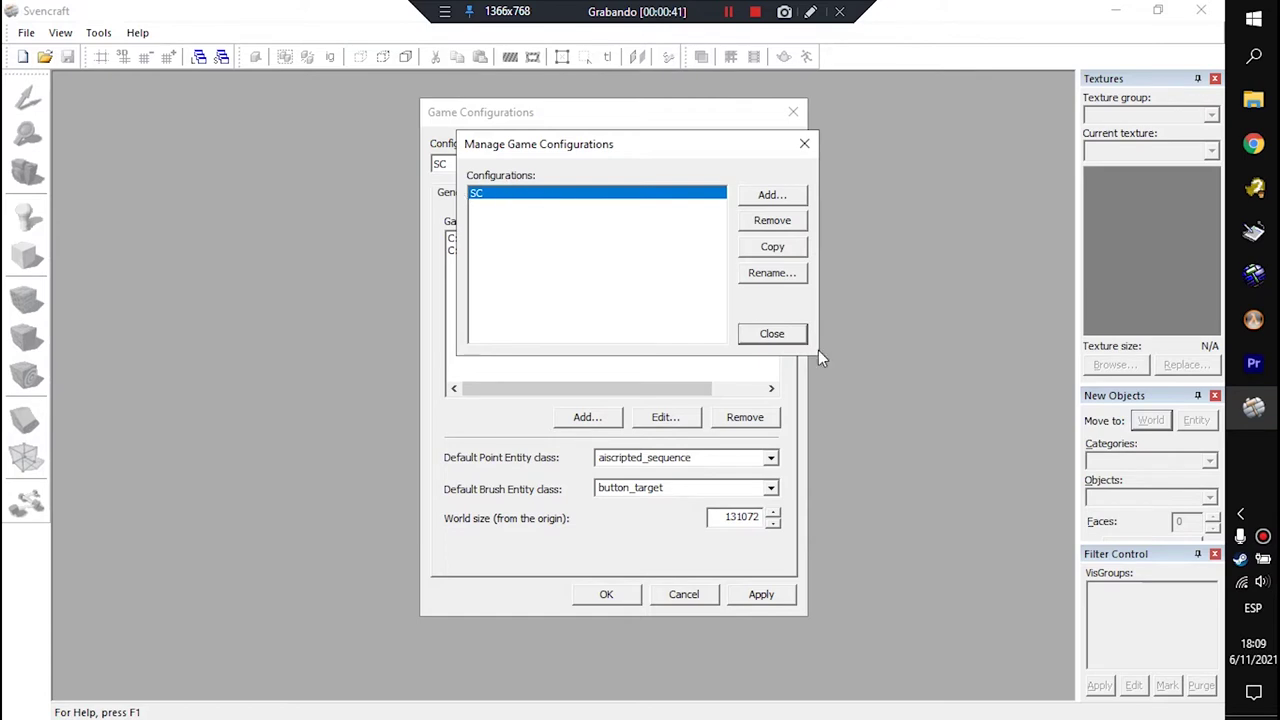
{"action": "left_click", "coordinate": [771, 336]}
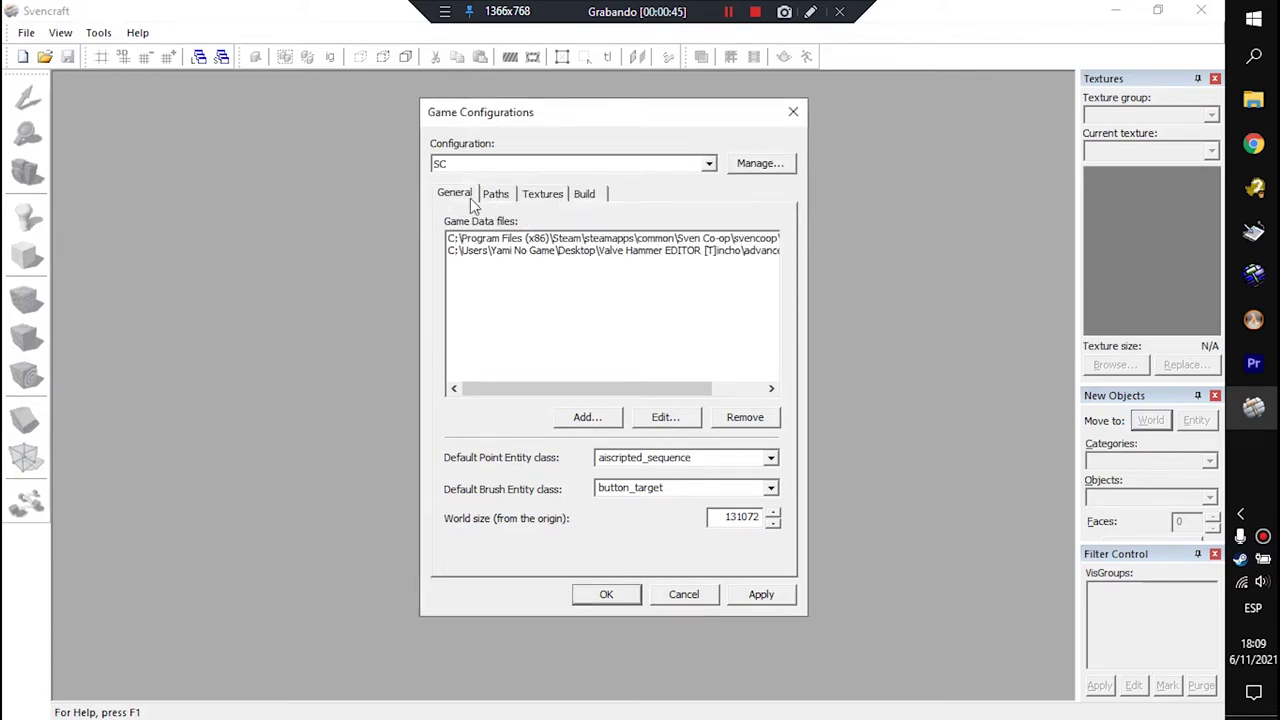
Step: Examine the Game Data file entries of the SC configuration
{"action": "left_click", "coordinate": [500, 252]}
{"action": "left_click", "coordinate": [538, 239]}
{"action": "left_click", "coordinate": [537, 248]}
{"action": "left_click", "coordinate": [534, 237]}
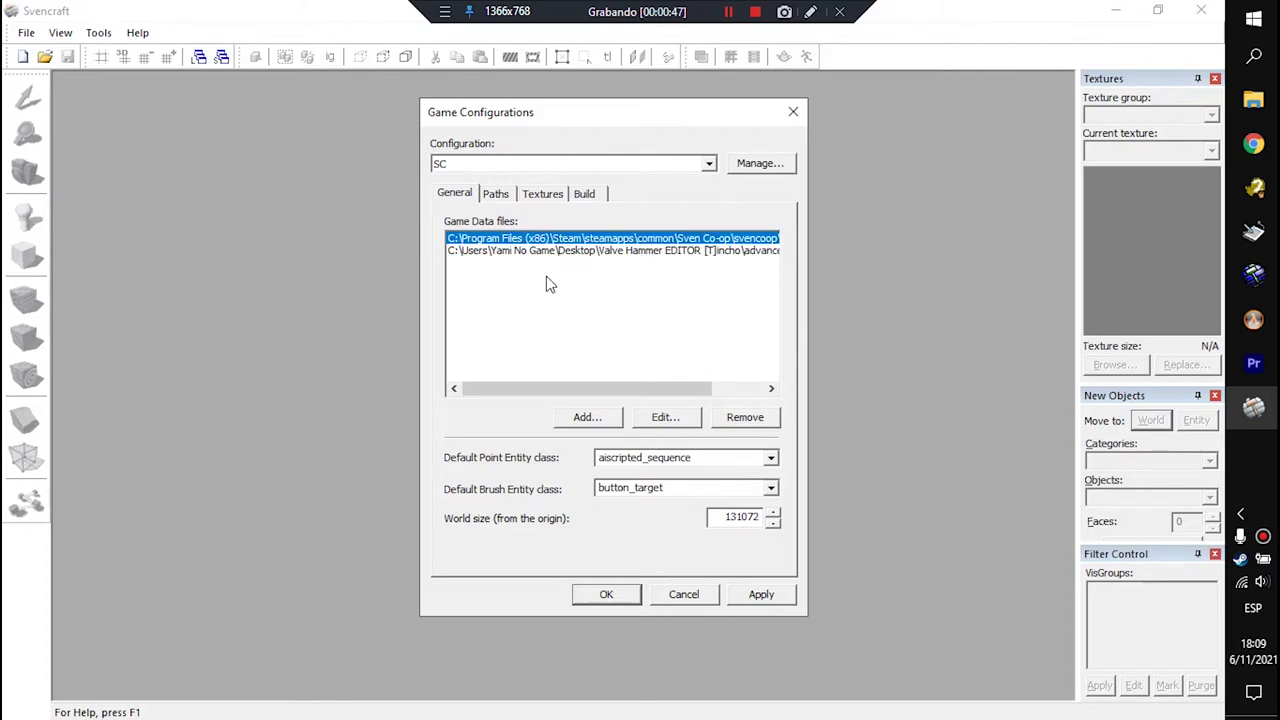
{"action": "left_click", "coordinate": [548, 251]}
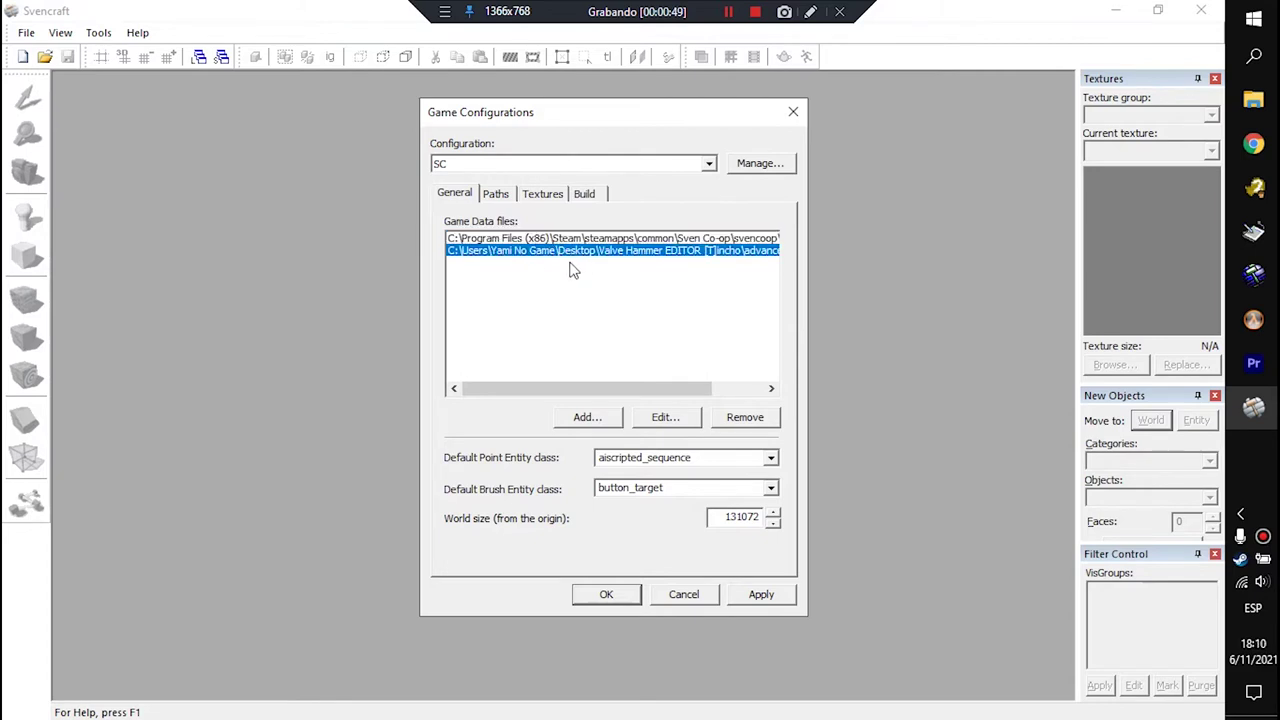
Step: Try to add sven-coop.fgd from the Sven Co-op\svencoop folder as a Game Data file
{"action": "left_click", "coordinate": [577, 418]}
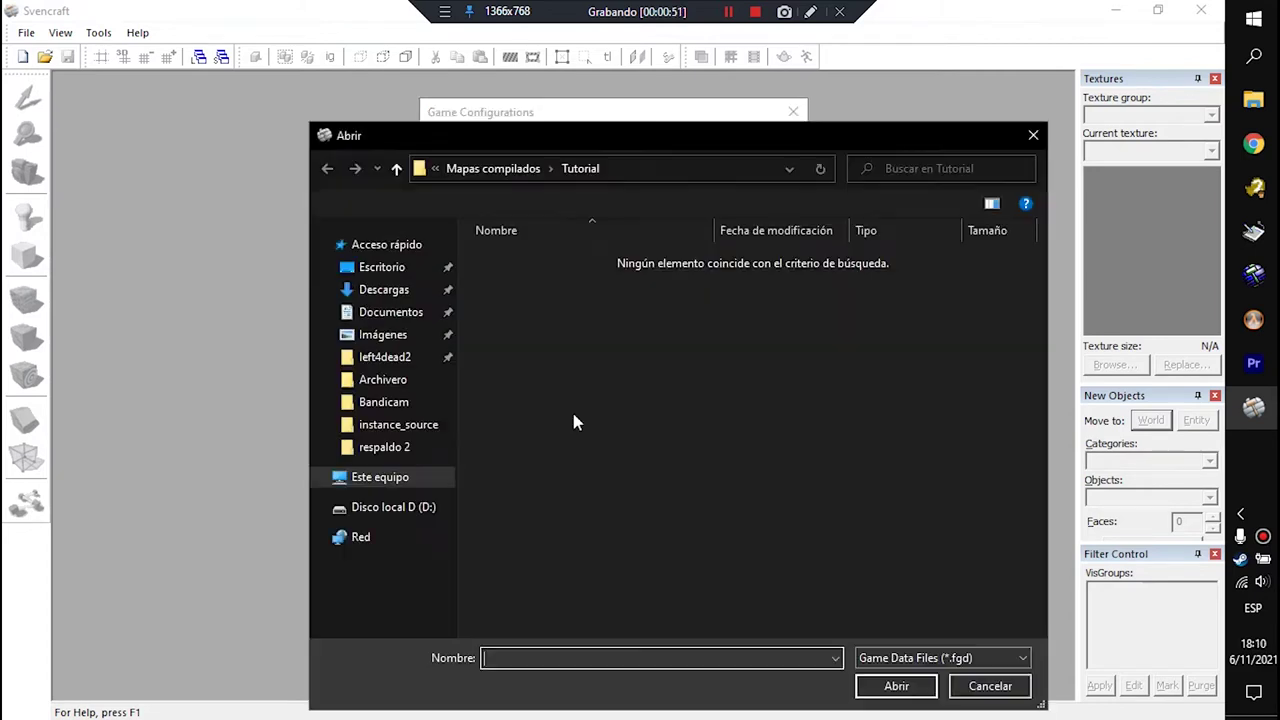
{"action": "scroll", "coordinate": [390, 285], "scroll_direction": "up", "scroll_amount": 2}
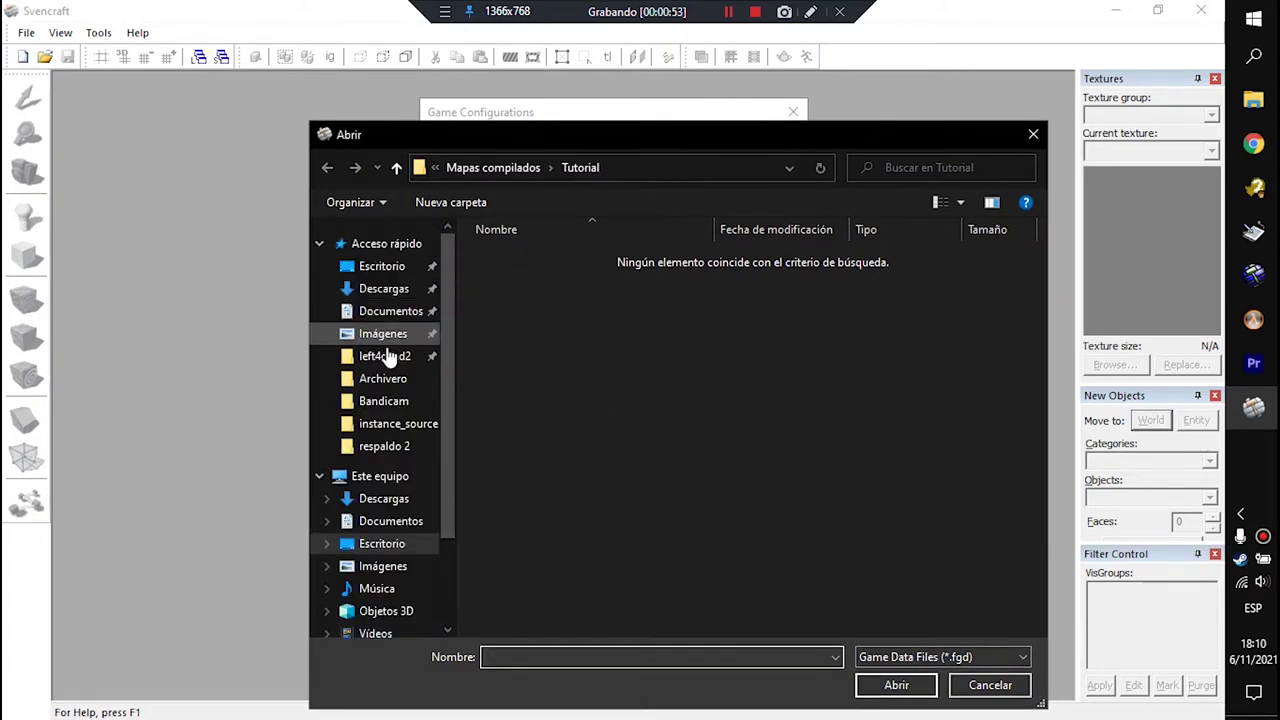
{"action": "left_click", "coordinate": [360, 356]}
{"action": "left_click", "coordinate": [469, 167]}
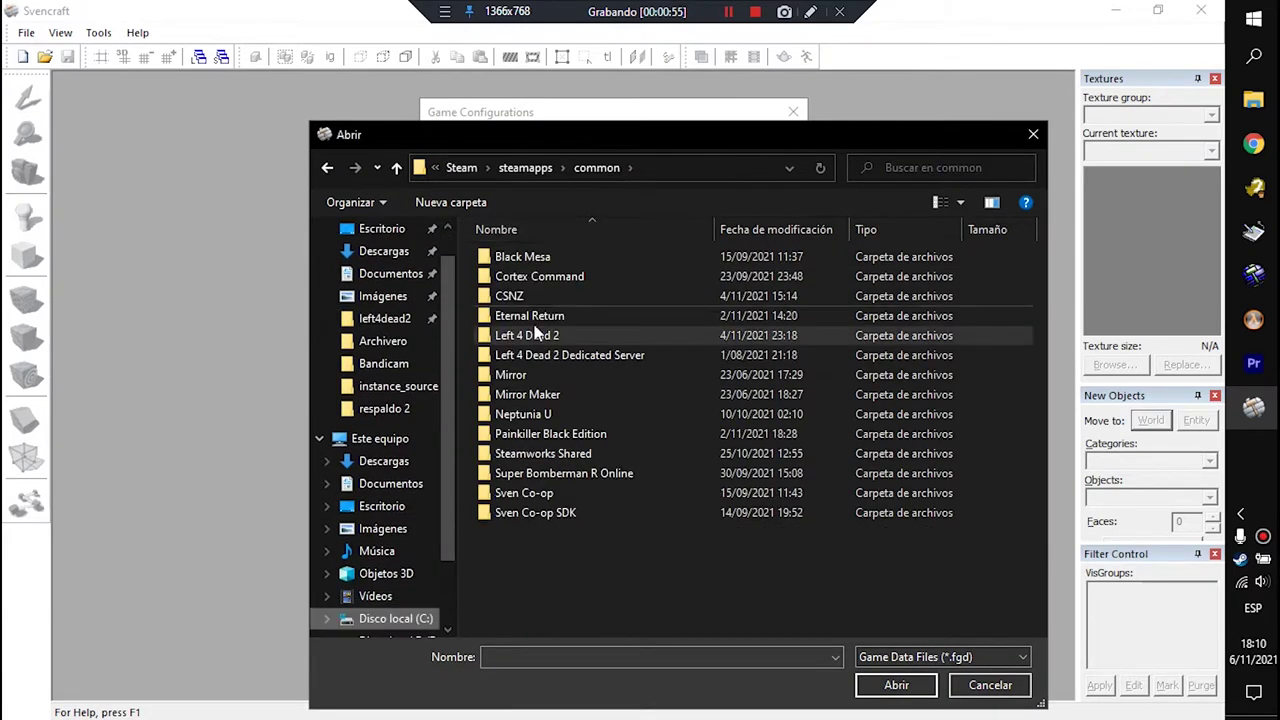
{"action": "double_click", "coordinate": [530, 493]}
{"action": "double_click", "coordinate": [550, 295]}
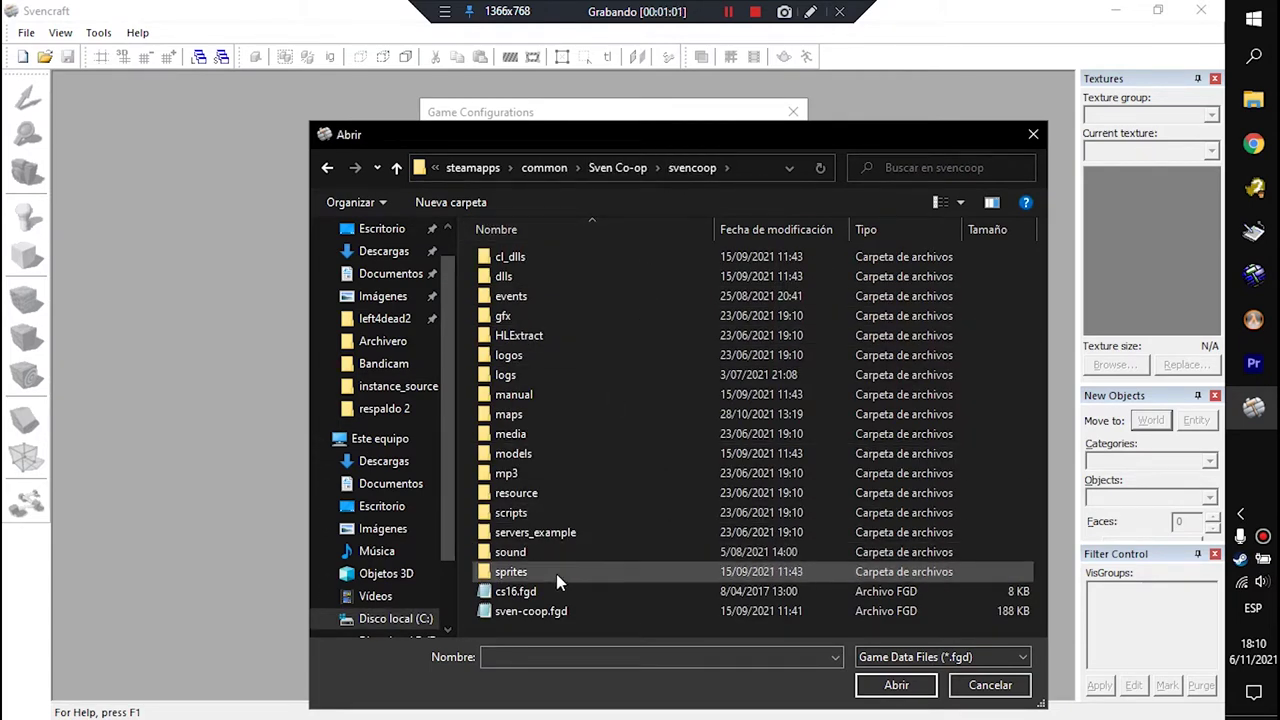
{"action": "left_click", "coordinate": [560, 613]}
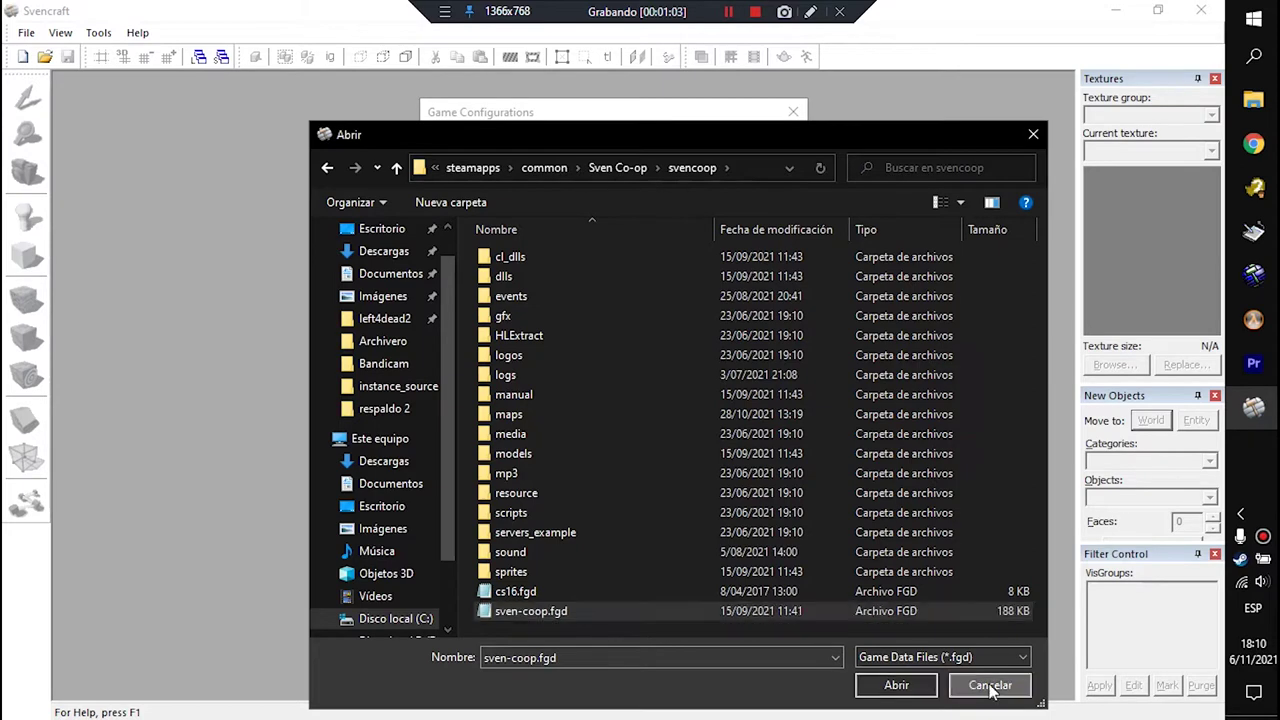
{"action": "key", "text": "Return"}
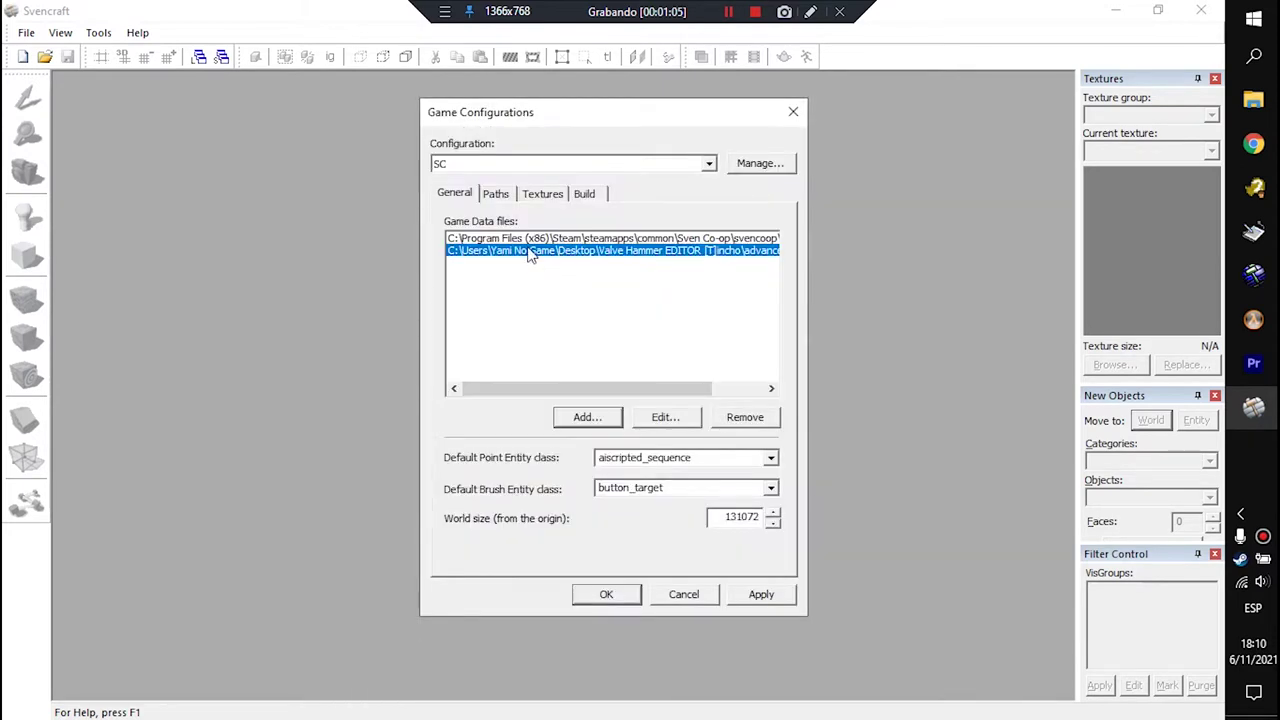
Step: Review the first Game Data file entry, the directory paths and the texture files of the SC configuration
{"action": "left_click", "coordinate": [533, 240]}
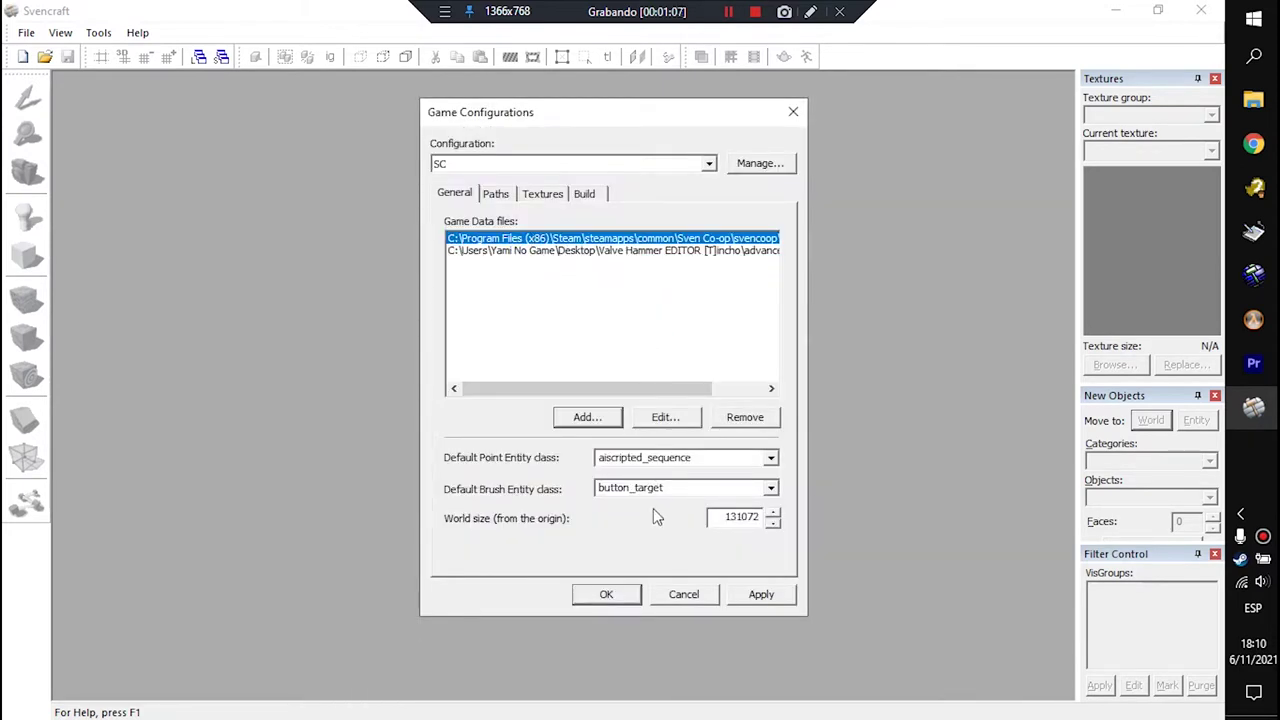
{"action": "left_click", "coordinate": [497, 194]}
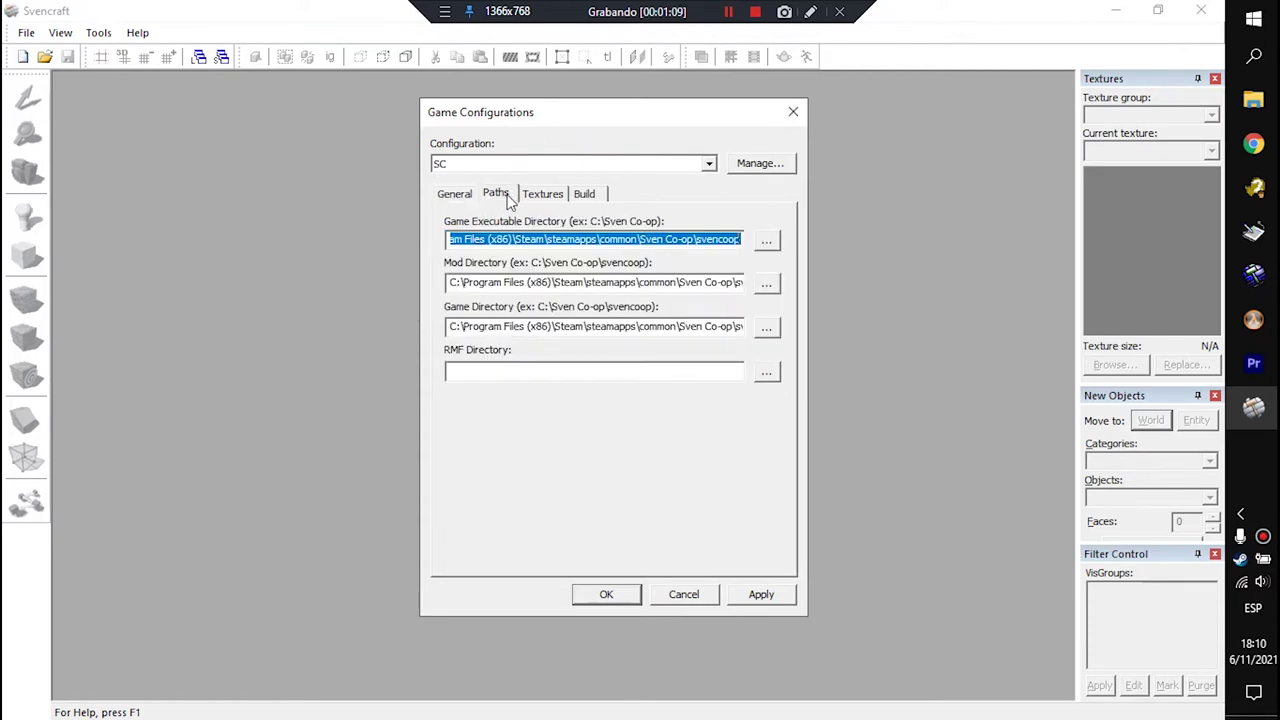
{"action": "left_click", "coordinate": [537, 196]}
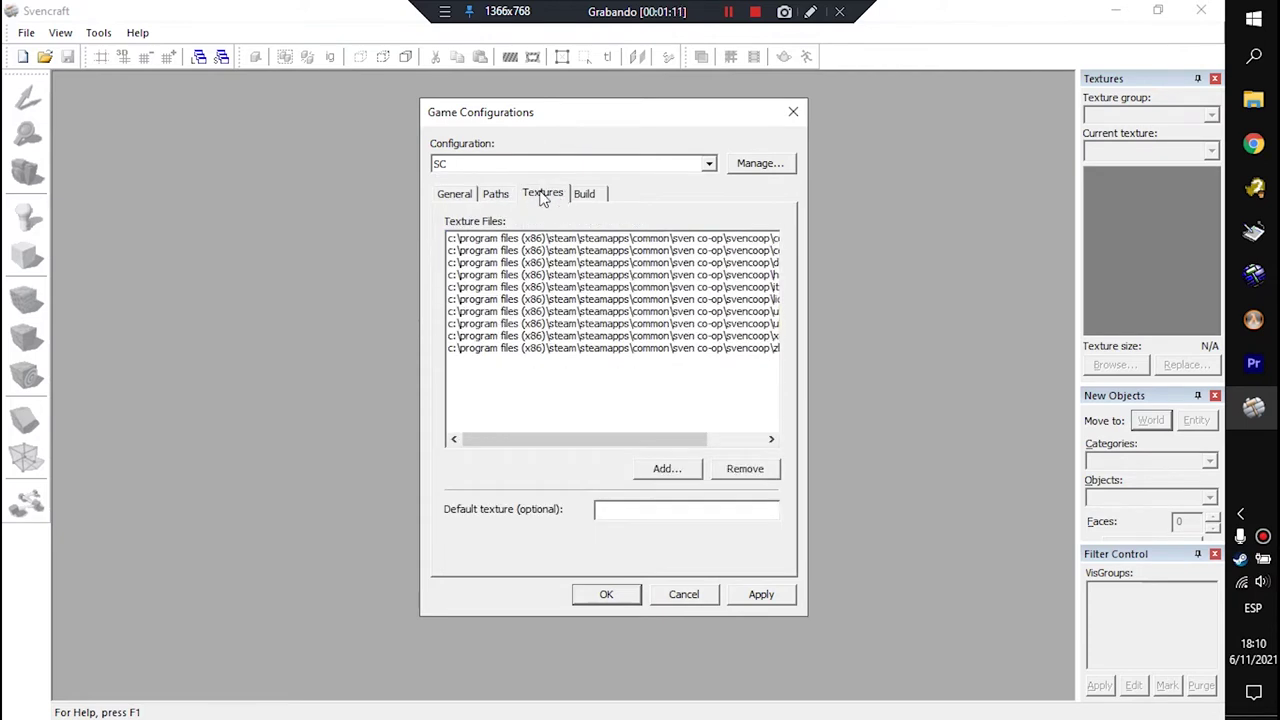
Step: Try to add jp_dev.wad from the Sven Co-op\svencoop folder as a texture file of the SC configuration
{"action": "left_click", "coordinate": [549, 240]}
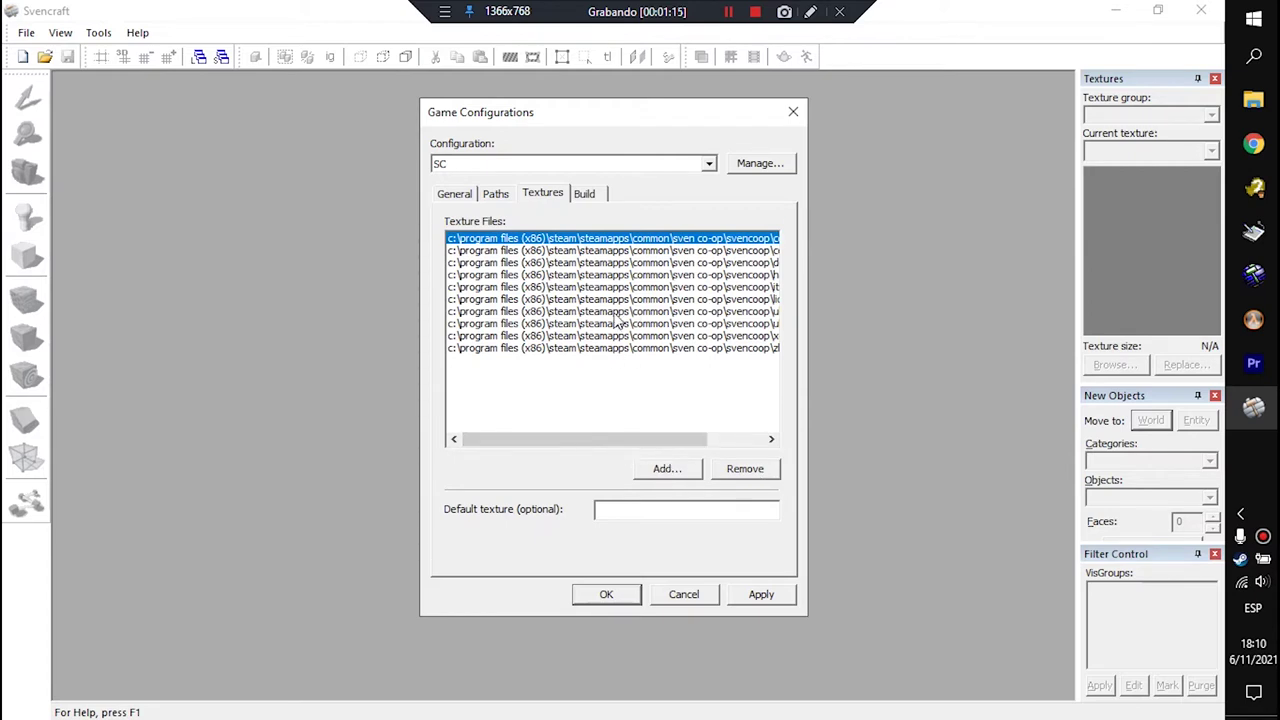
{"action": "left_click", "coordinate": [665, 470]}
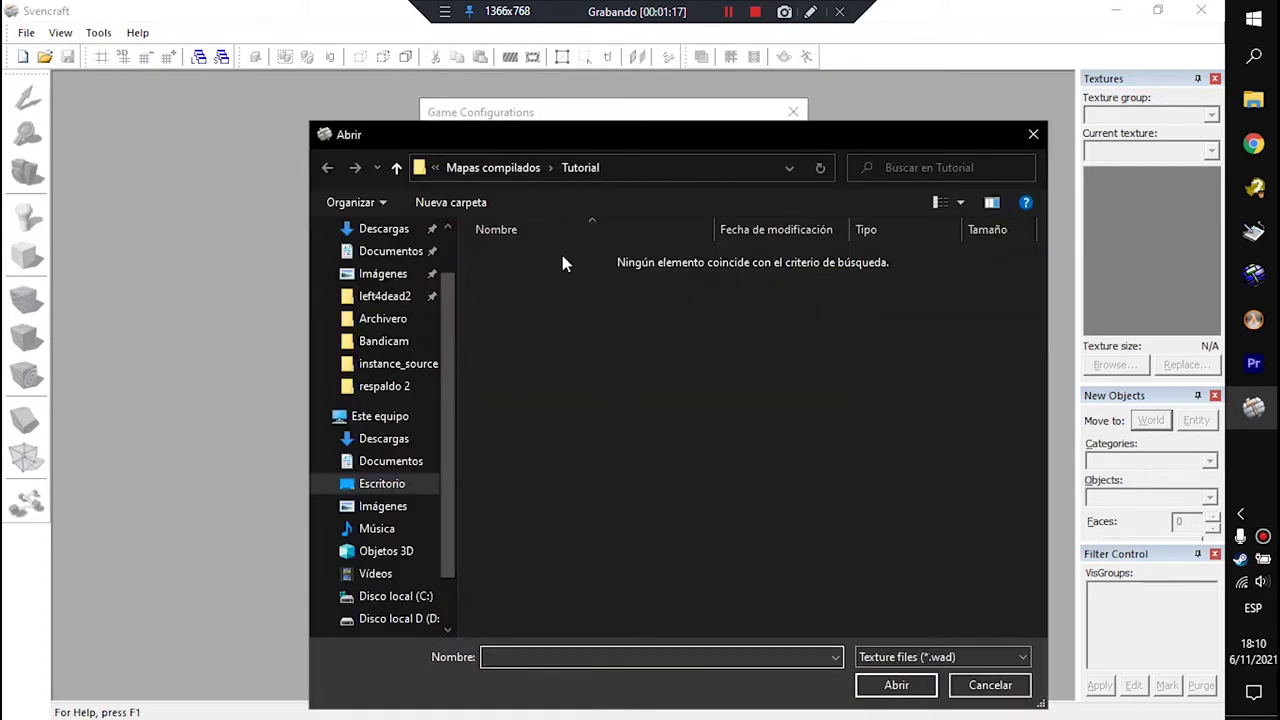
{"action": "scroll", "coordinate": [371, 286], "scroll_direction": "up", "scroll_amount": 1}
{"action": "left_click", "coordinate": [380, 266]}
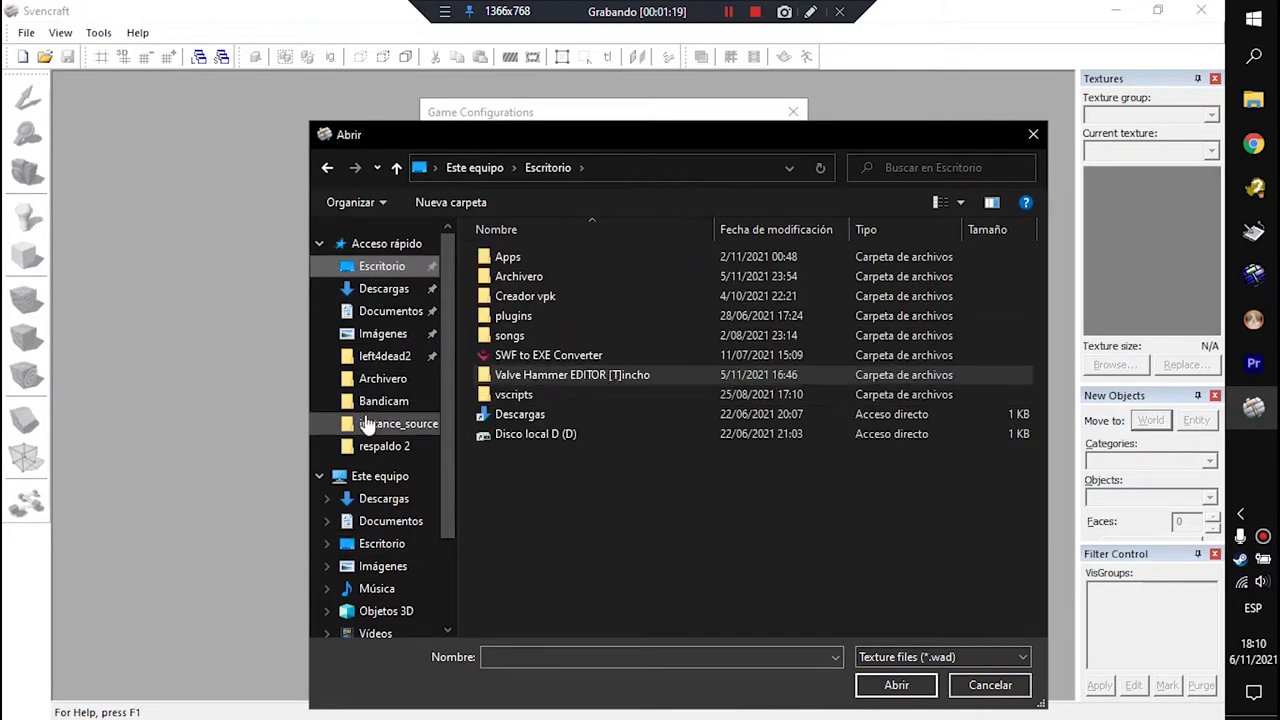
{"action": "left_click", "coordinate": [384, 356]}
{"action": "left_click", "coordinate": [571, 171]}
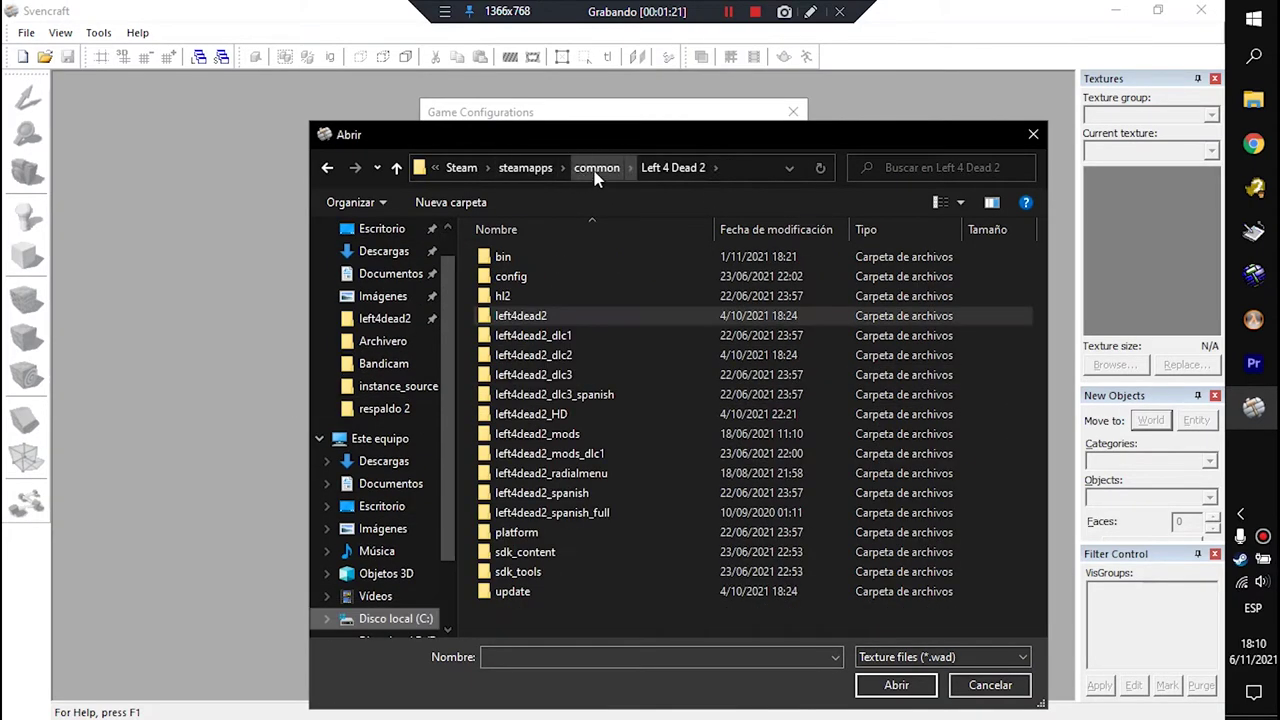
{"action": "left_click", "coordinate": [584, 174]}
{"action": "double_click", "coordinate": [572, 493]}
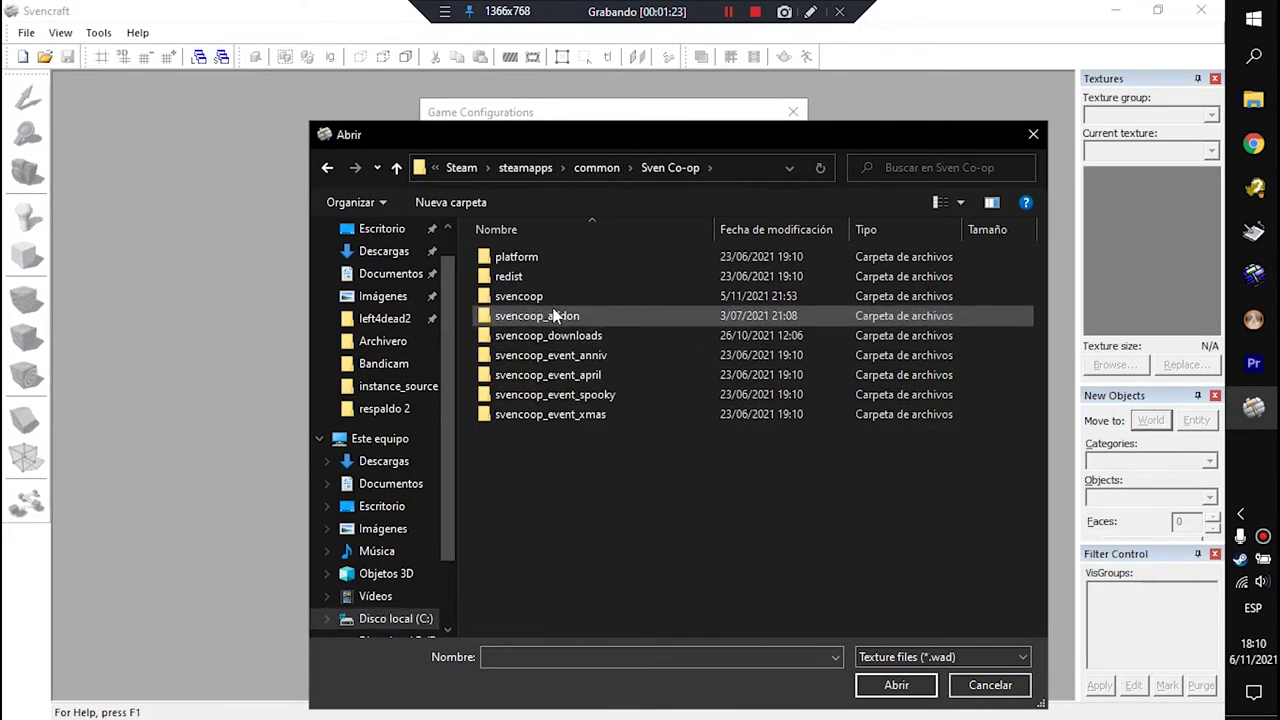
{"action": "double_click", "coordinate": [530, 296]}
{"action": "left_click", "coordinate": [620, 451]}
{"action": "scroll", "coordinate": [620, 451], "scroll_direction": "down", "scroll_amount": 1}
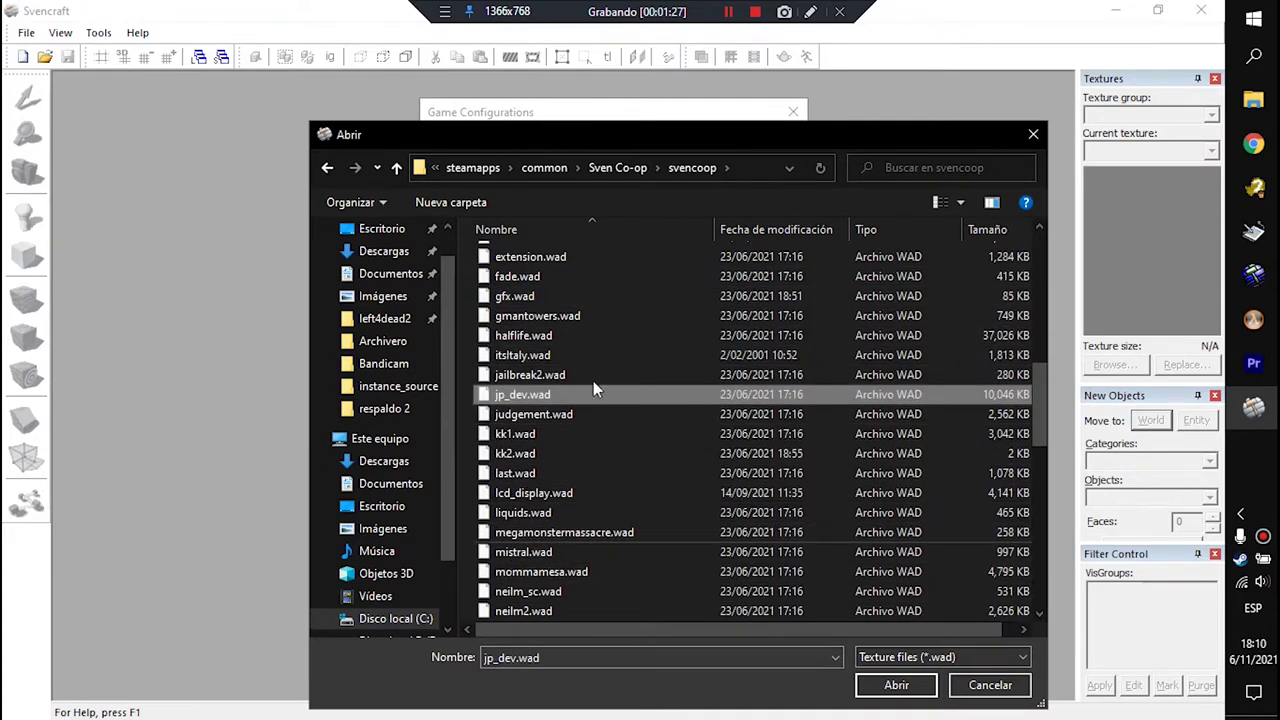
{"action": "left_click", "coordinate": [1035, 134]}
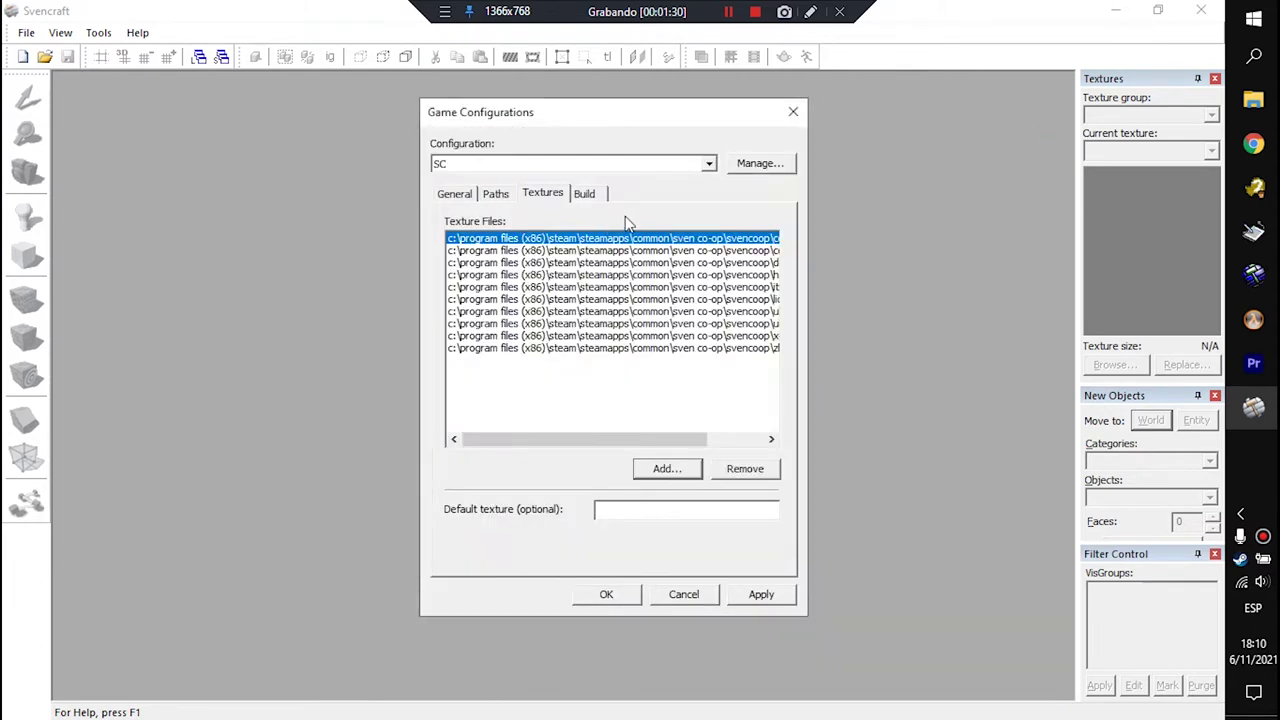
Step: Compare the Game Data files and texture files of the SC configuration, and close the game configurations
{"action": "left_click", "coordinate": [451, 193]}
{"action": "left_click", "coordinate": [545, 196]}
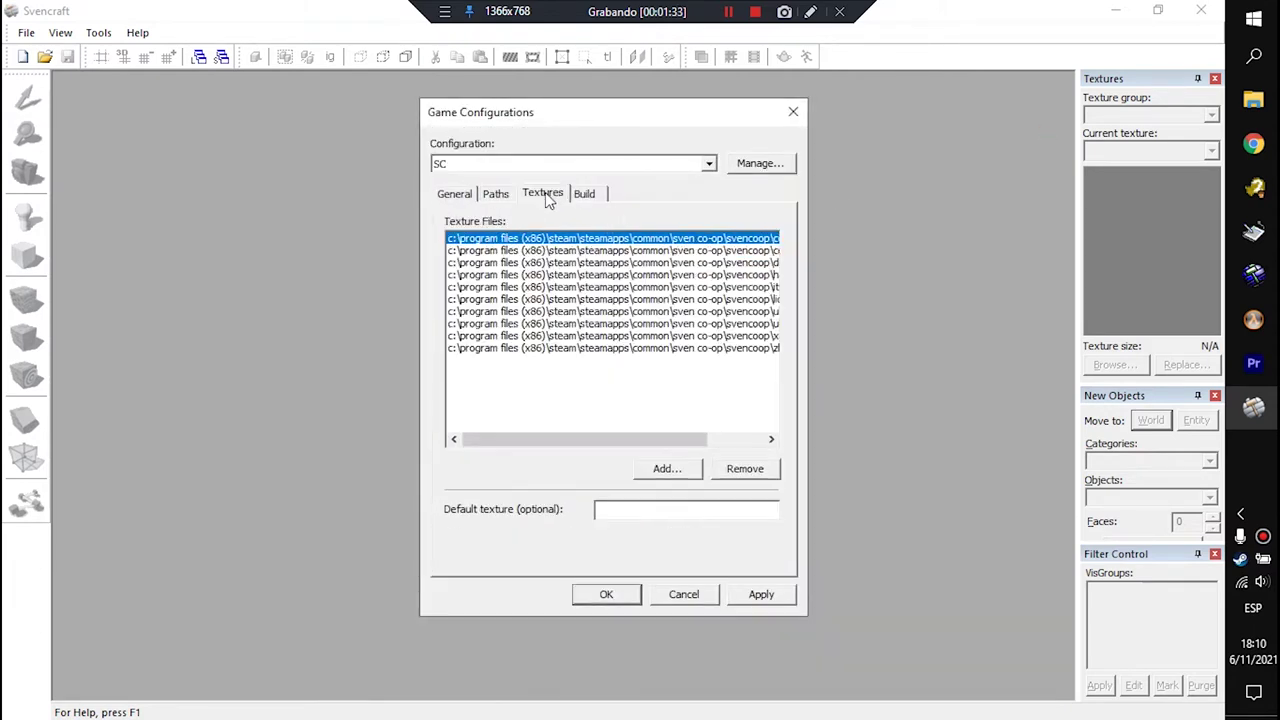
{"action": "left_click", "coordinate": [455, 193]}
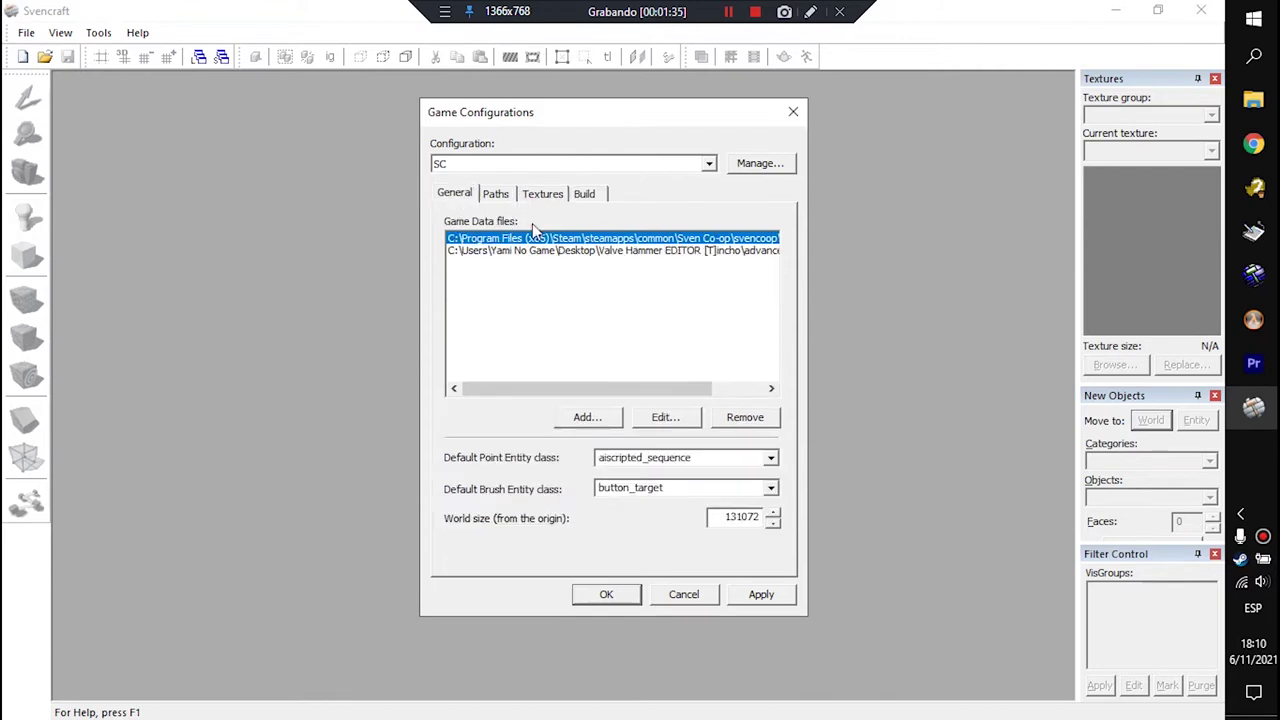
{"action": "left_click", "coordinate": [532, 196]}
{"action": "mouse_move", "coordinate": [643, 121]}
{"action": "left_mouse_down"}
{"action": "mouse_move", "coordinate": [690, 131]}
{"action": "mouse_move", "coordinate": [651, 131]}
{"action": "left_mouse_up"}
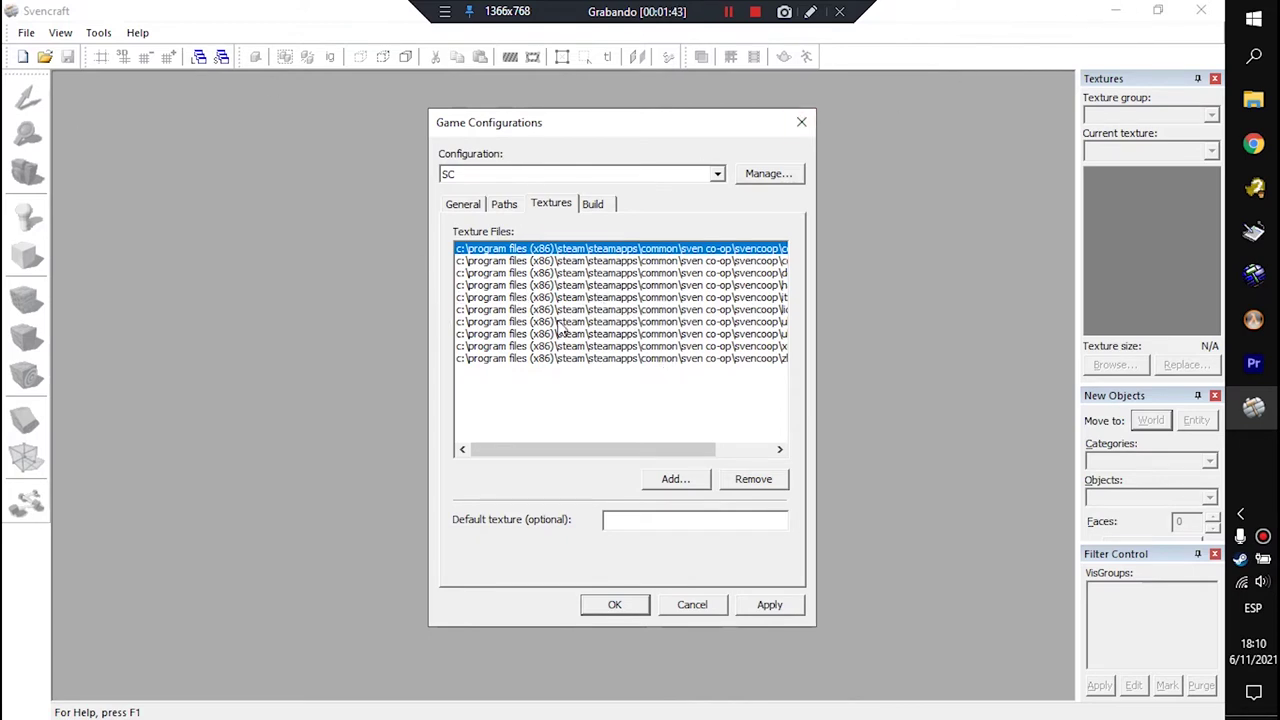
{"action": "left_click", "coordinate": [462, 204]}
{"action": "left_click", "coordinate": [562, 206]}
{"action": "left_click", "coordinate": [462, 205]}
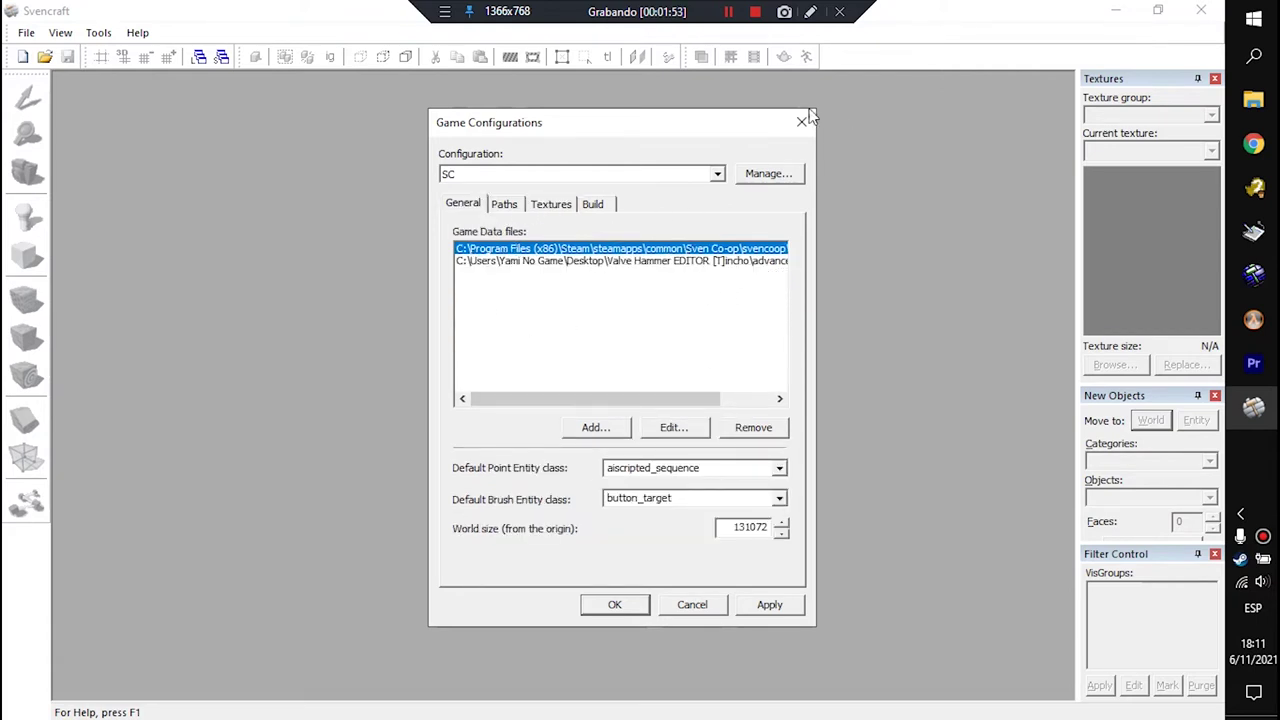
{"action": "left_click", "coordinate": [555, 204]}
{"action": "left_click", "coordinate": [801, 122]}
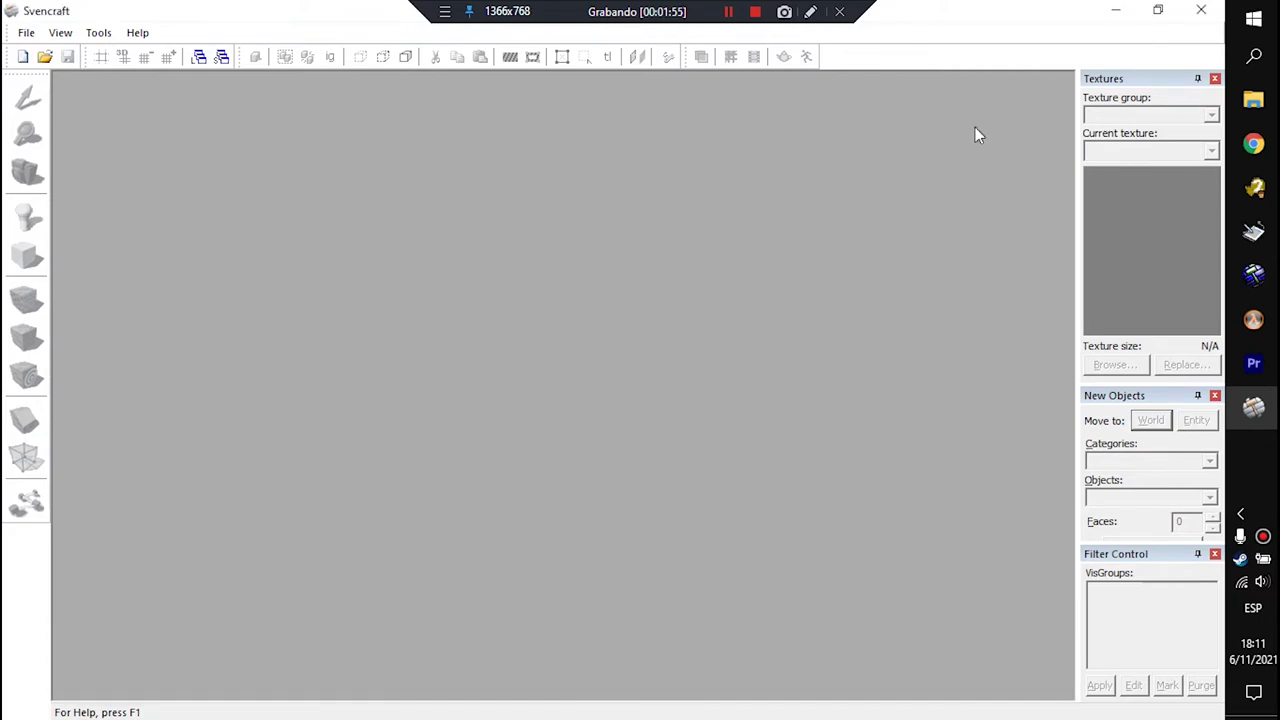
Step: Switch to Batch Compiler, look over the CSG options and compile stages of bath.bcp, and close it
{"action": "left_click", "coordinate": [1252, 229]}
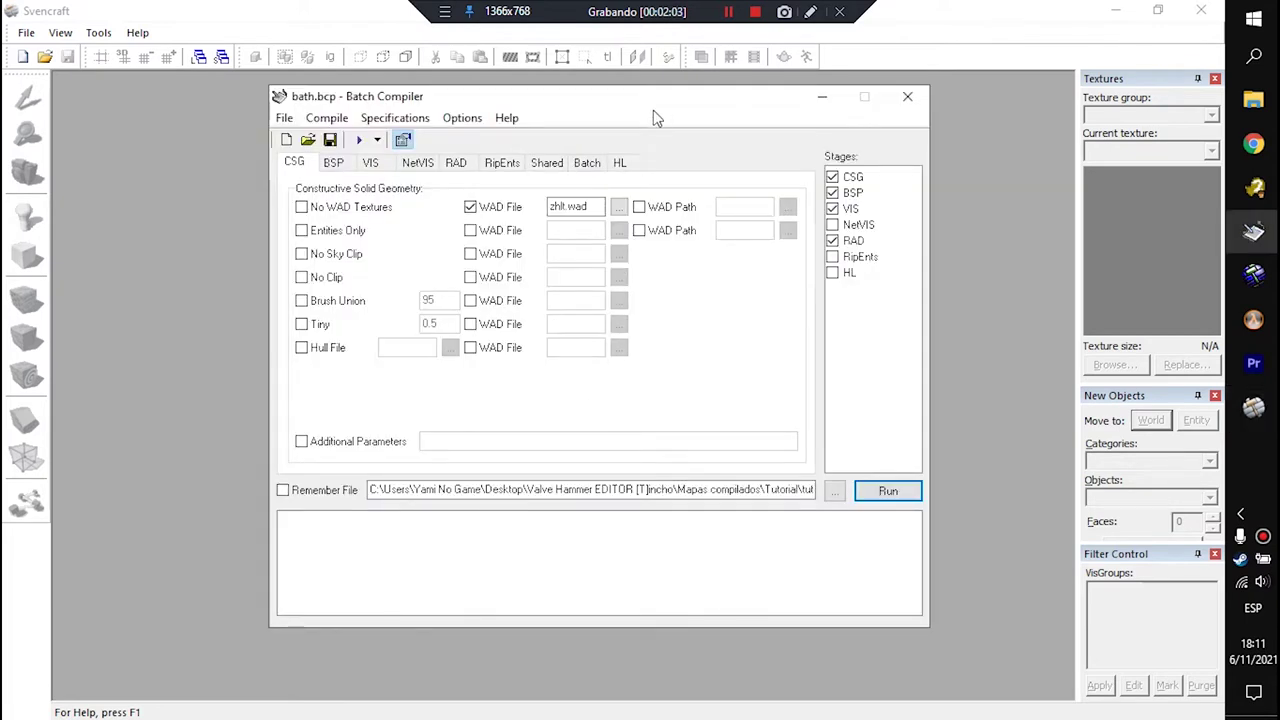
{"action": "left_click_drag", "start_coordinate": [655, 118], "coordinate": [693, 146]}
{"action": "left_click_drag", "start_coordinate": [613, 130], "coordinate": [681, 140]}
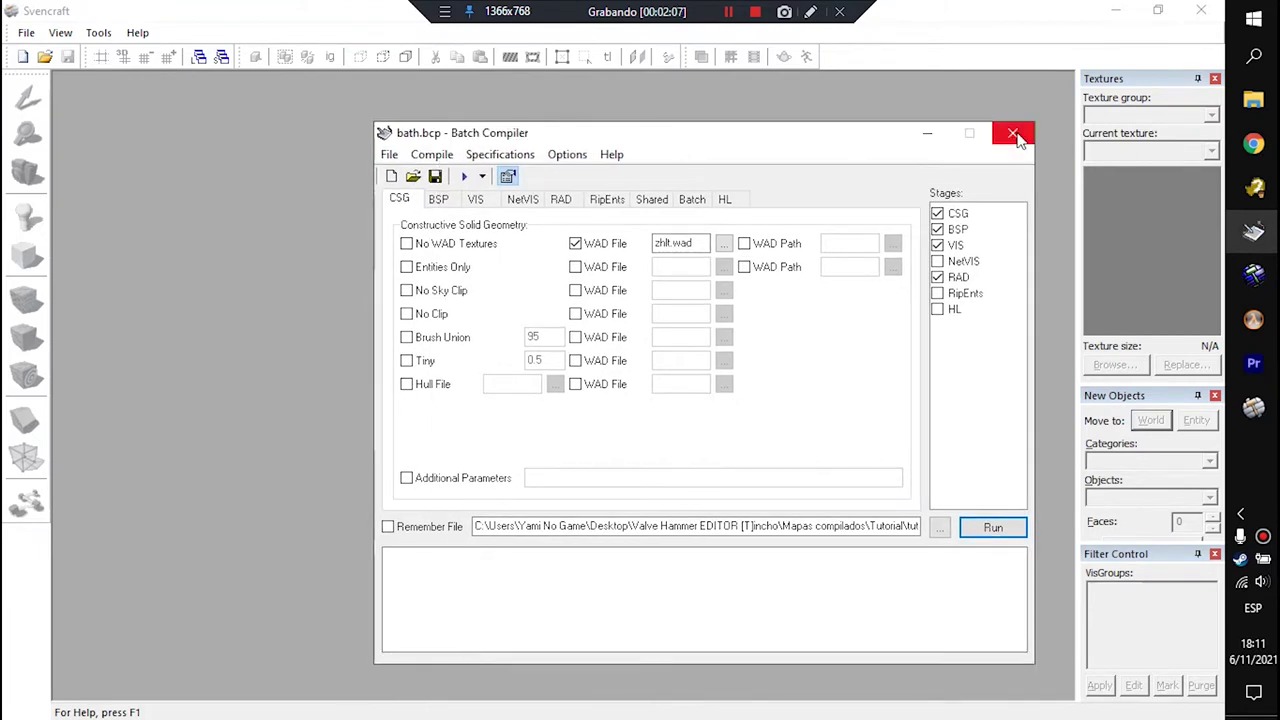
{"action": "left_click", "coordinate": [1013, 134]}
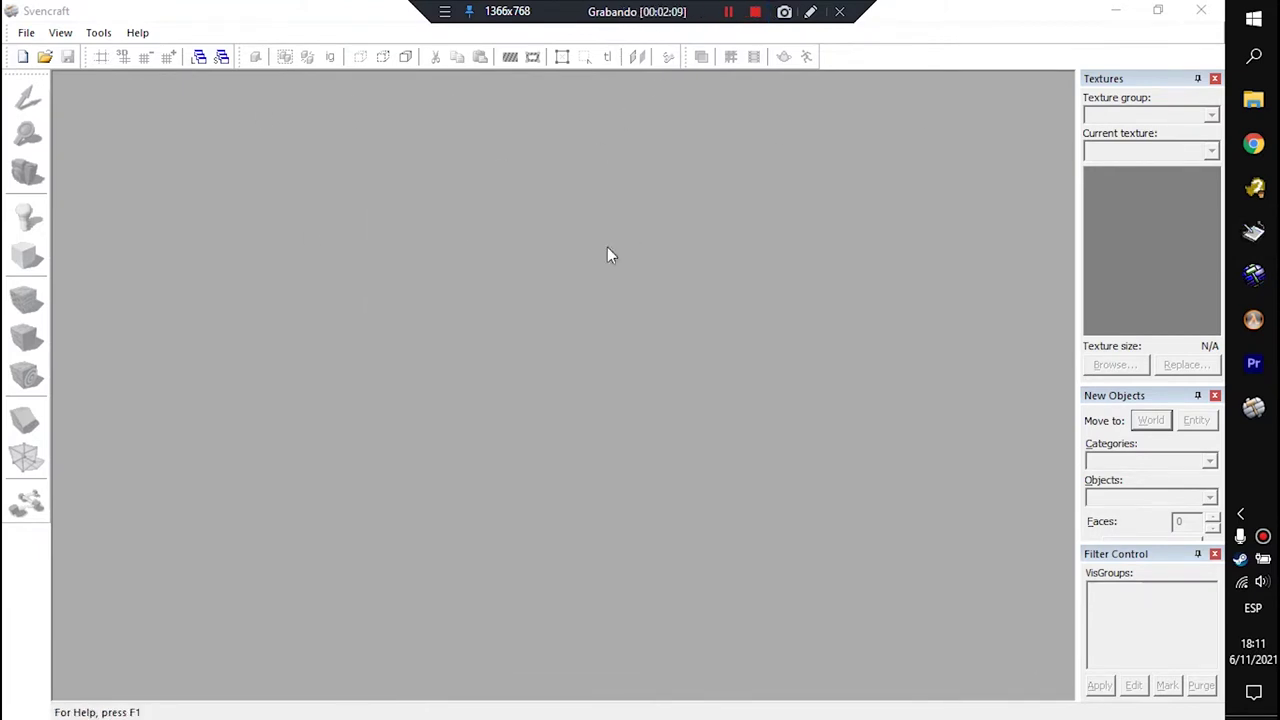
{"action": "left_click", "coordinate": [52, 16]}
{"action": "left_click", "coordinate": [728, 11]}
Step: Open the recent map tutorial.rmf and move the 3D camera to overlook the room and its platforms
{"action": "left_click", "coordinate": [26, 32]}
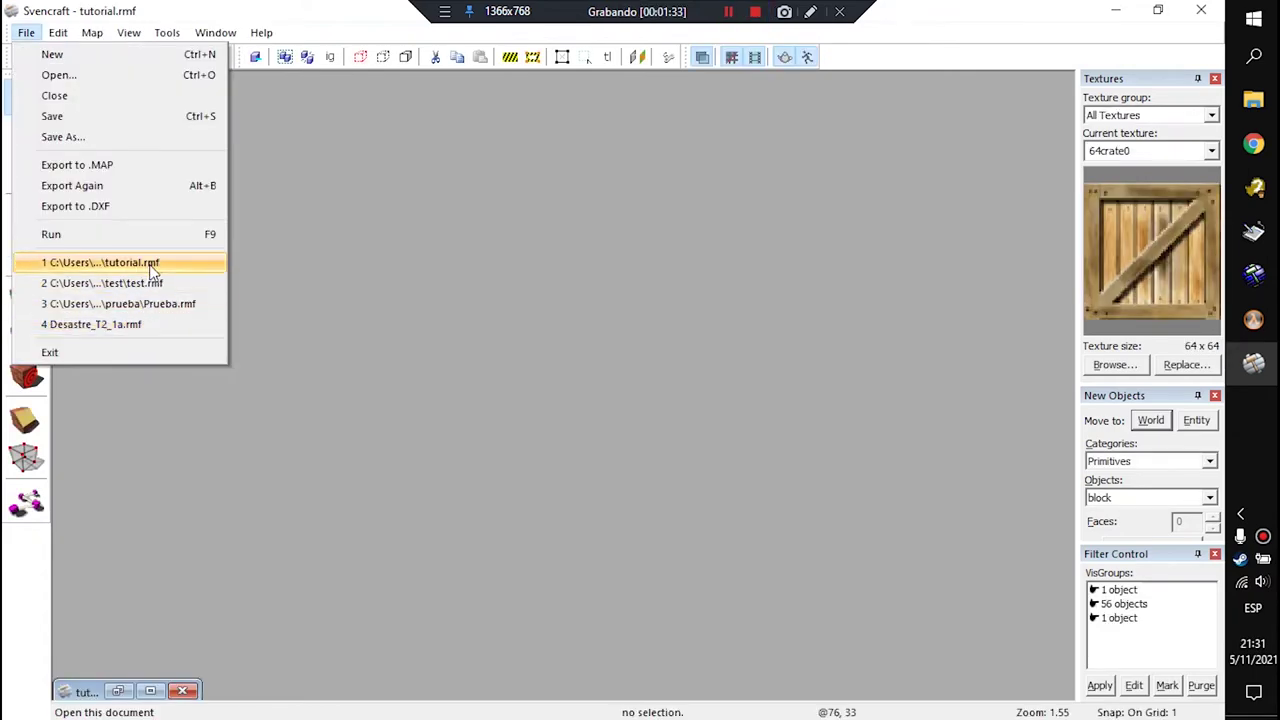
{"action": "left_click", "coordinate": [178, 264]}
{"action": "key", "text": "z"}
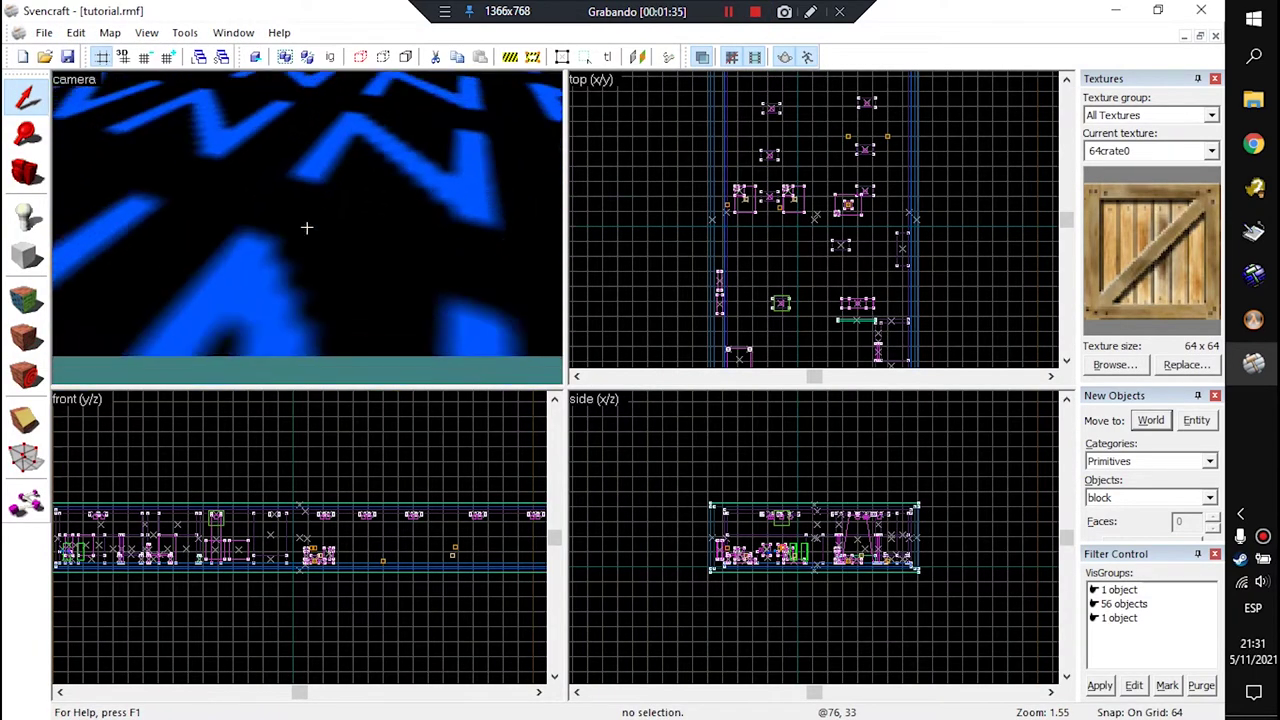
{"action": "key", "text": "s"}
{"action": "key", "text": "z"}
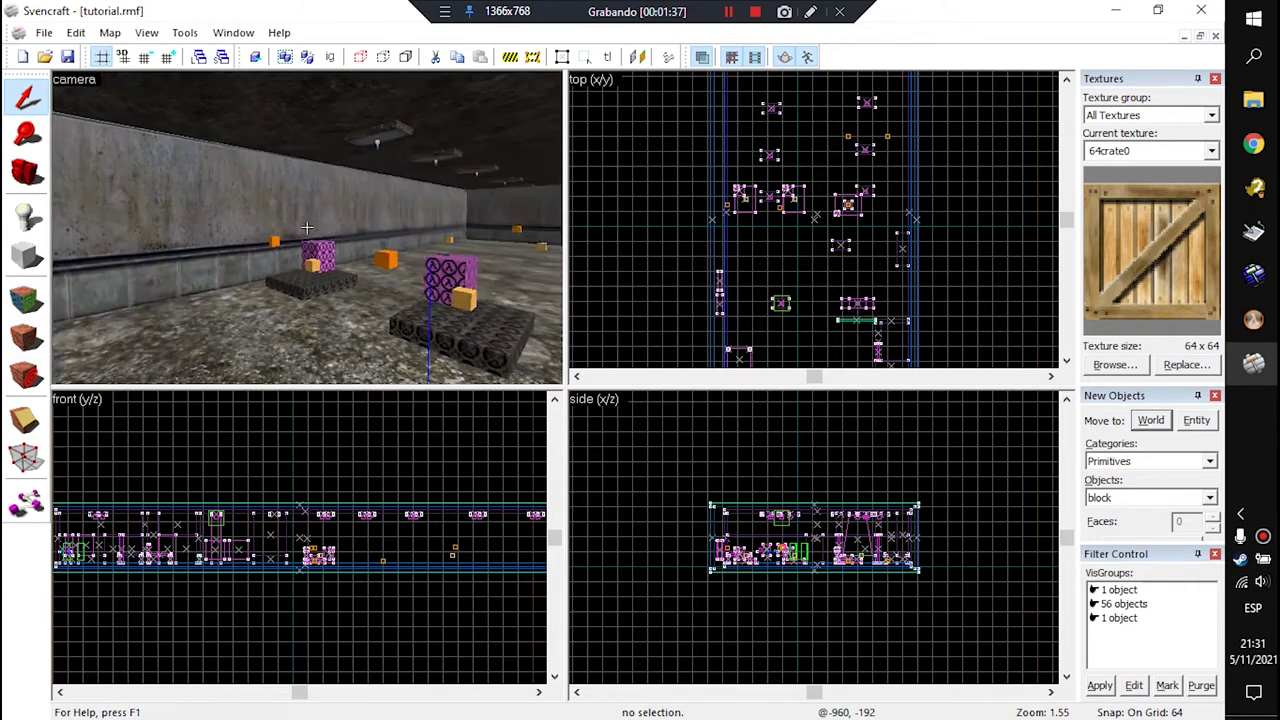
{"action": "key", "text": "z"}
Step: Measure the full vertical extent of the map grid in the top view with a selection box along its right edge
{"action": "scroll", "coordinate": [785, 215], "scroll_direction": "down", "scroll_amount": 20}
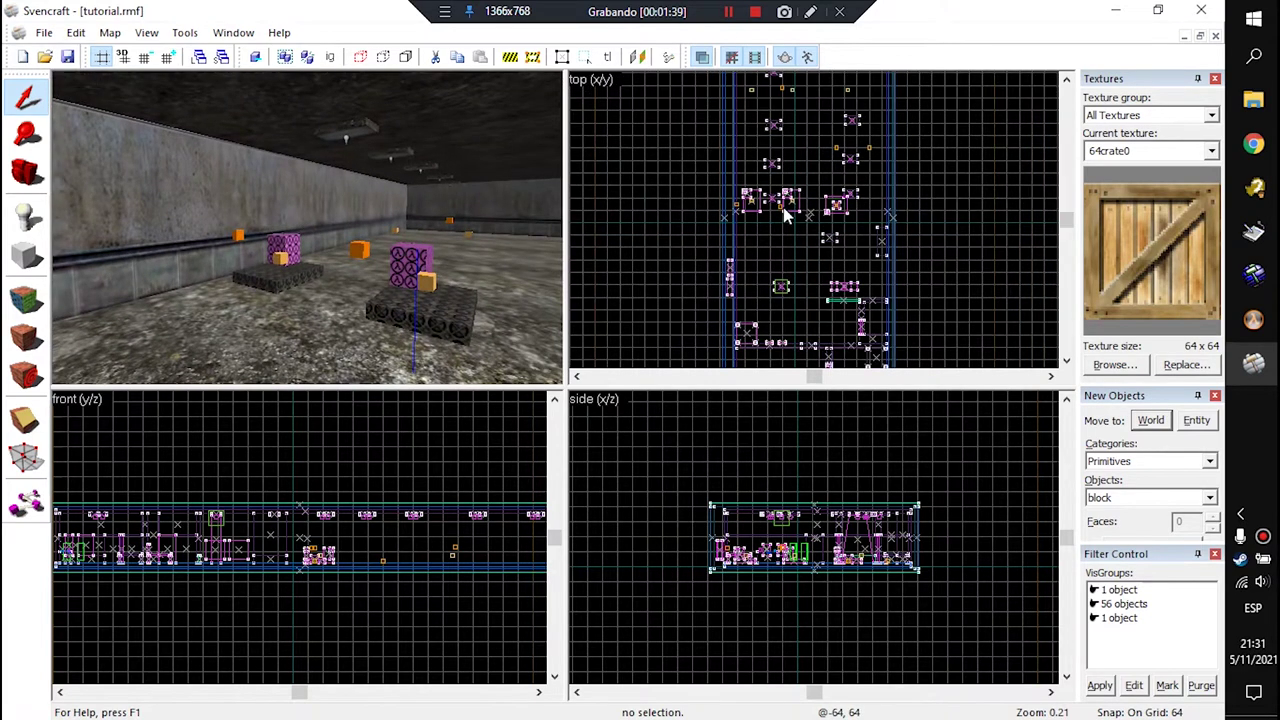
{"action": "left_click_drag", "start_coordinate": [1066, 220], "coordinate": [1066, 350]}
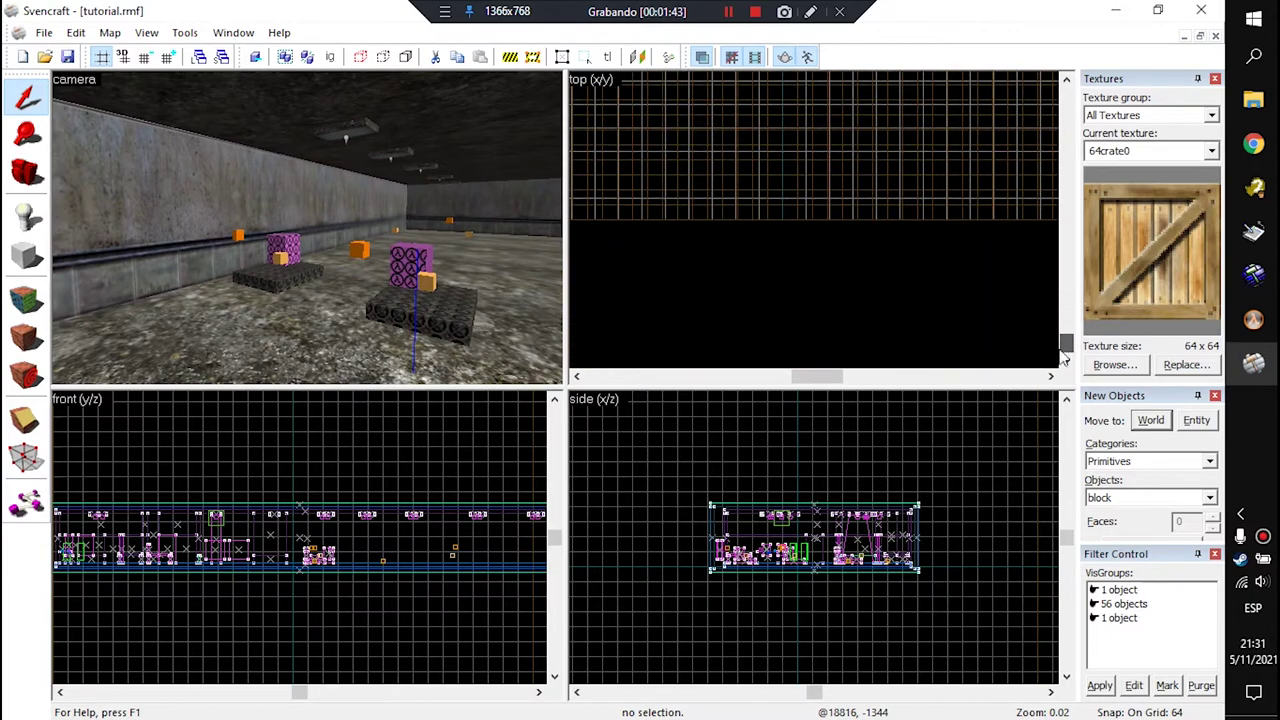
{"action": "left_click_drag", "start_coordinate": [840, 377], "coordinate": [1062, 347]}
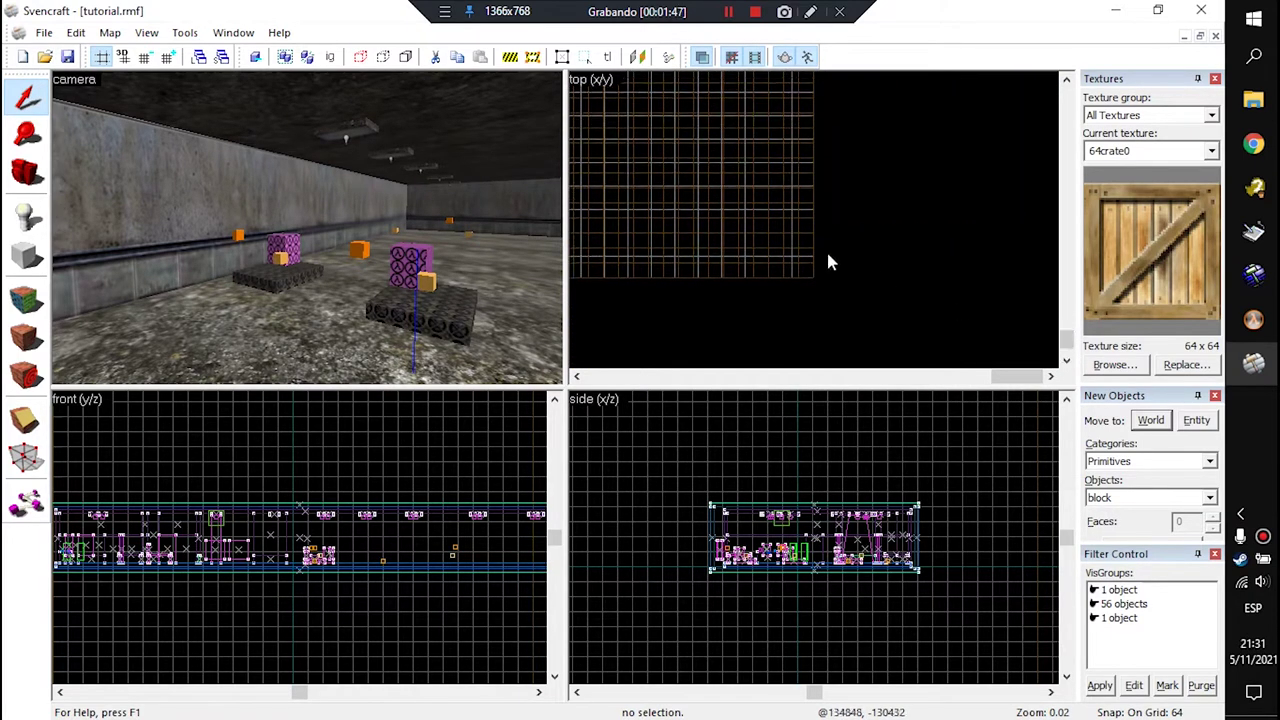
{"action": "left_click_drag", "start_coordinate": [733, 205], "coordinate": [819, 284]}
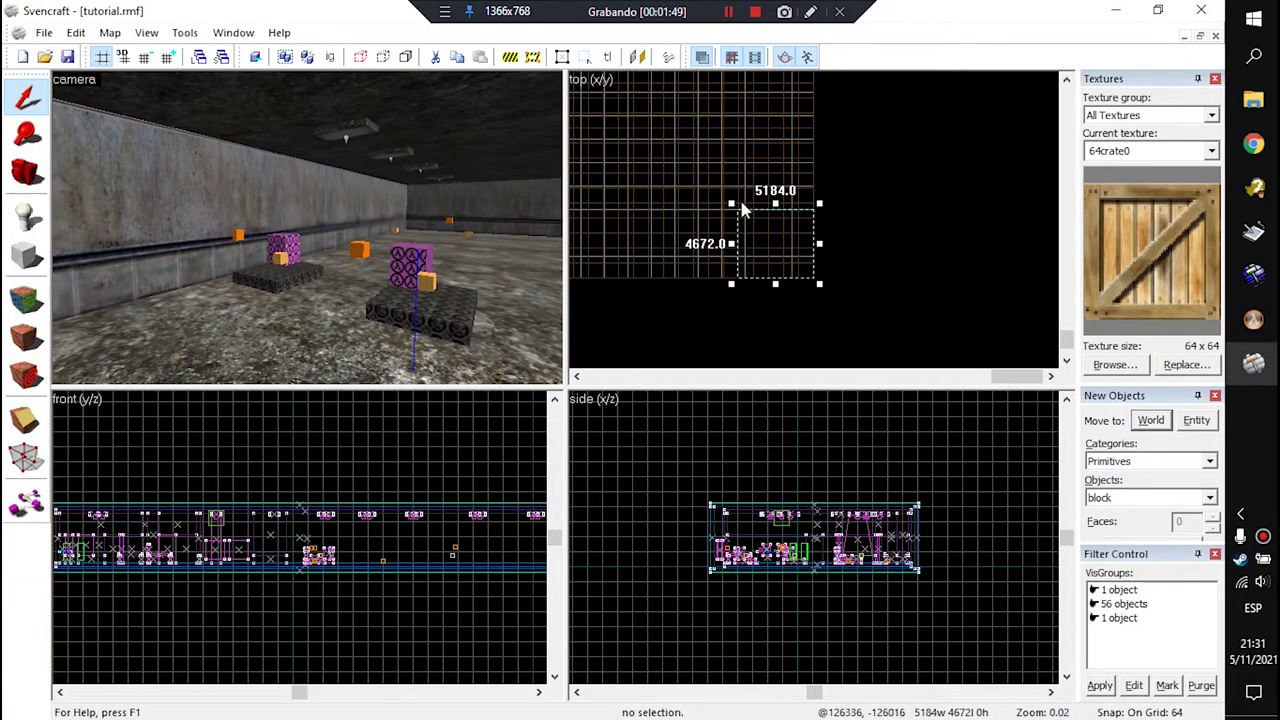
{"action": "left_click_drag", "start_coordinate": [777, 205], "coordinate": [1065, 230]}
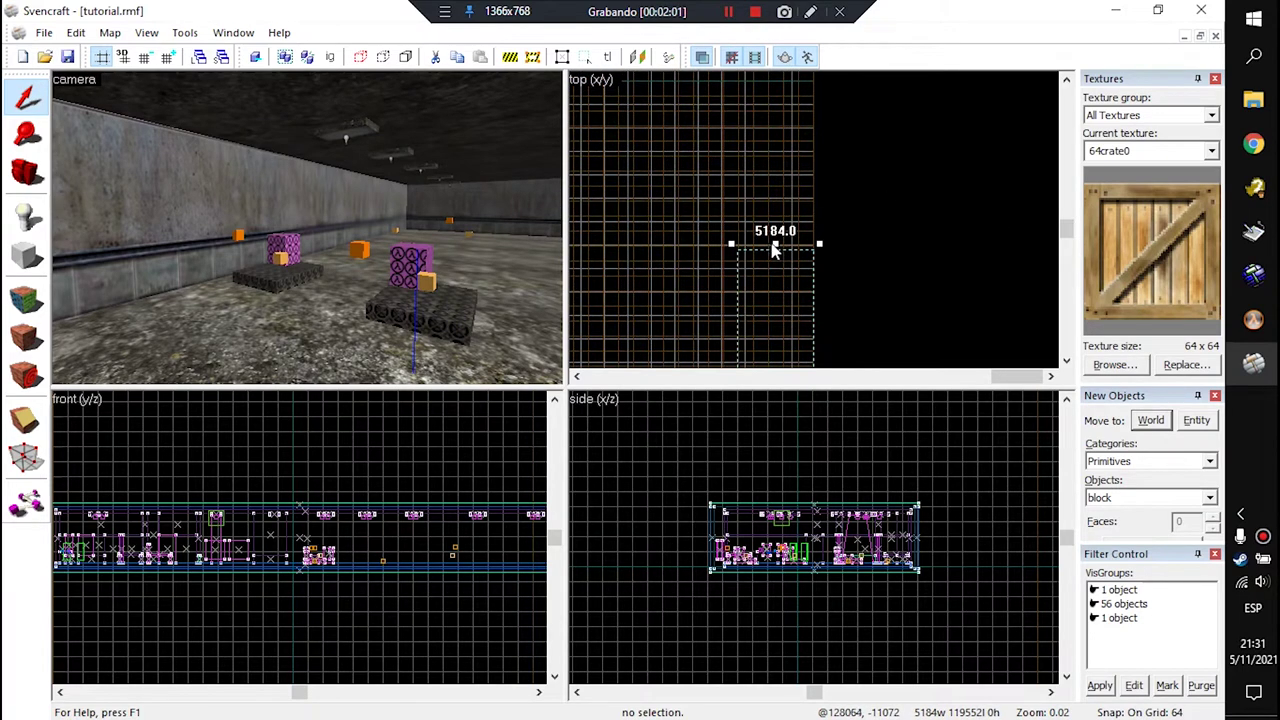
{"action": "left_click_drag", "start_coordinate": [773, 244], "coordinate": [730, 13]}
{"action": "left_click", "coordinate": [728, 13]}
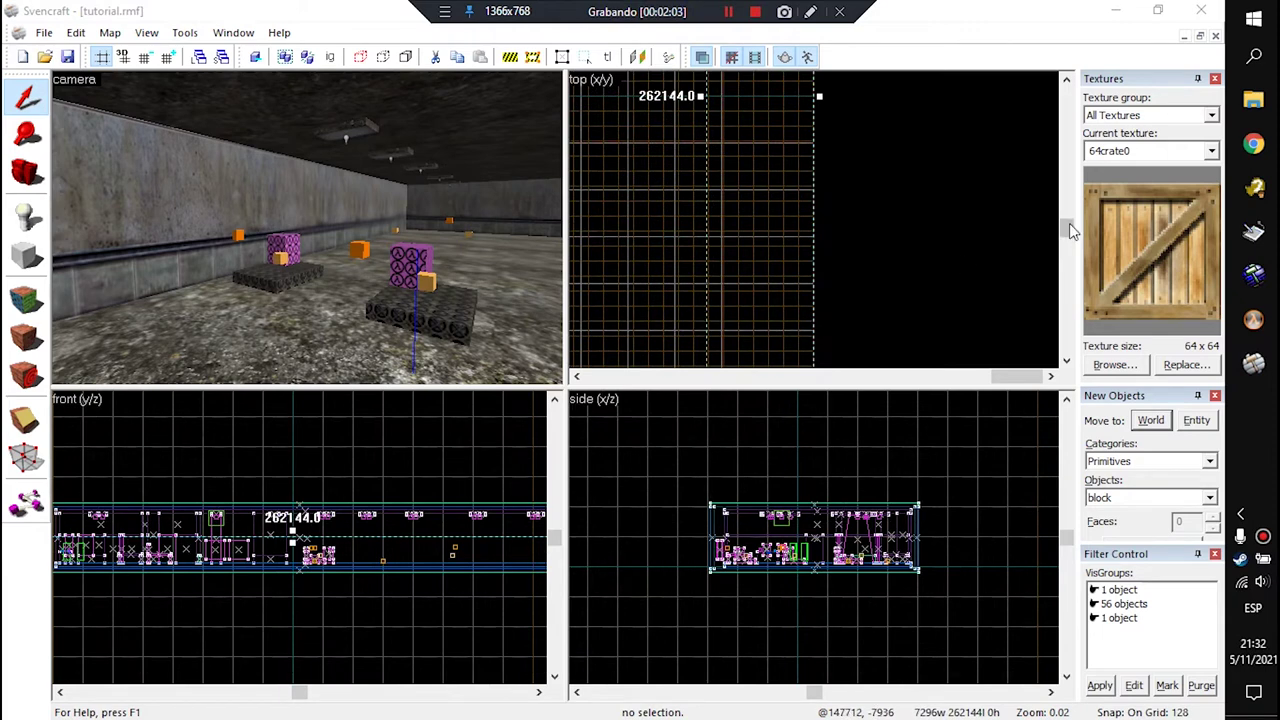
{"action": "left_click_drag", "start_coordinate": [1070, 223], "coordinate": [1073, 217]}
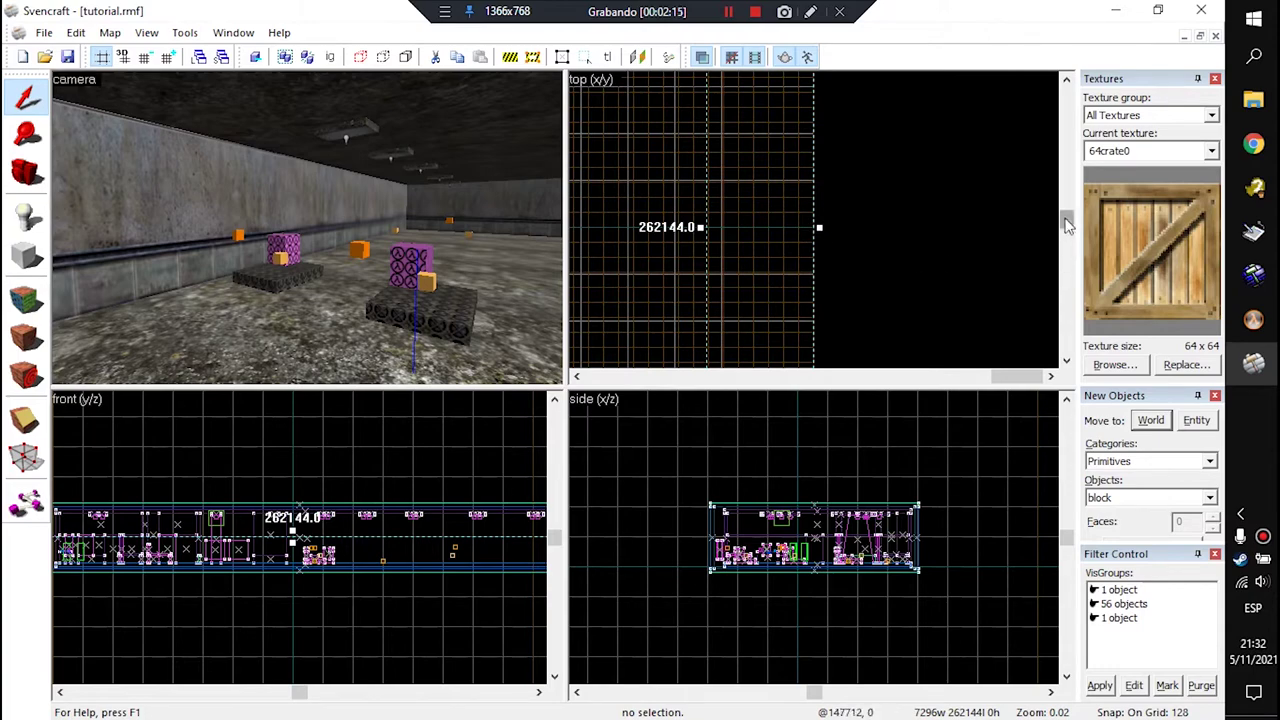
{"action": "left_click_drag", "start_coordinate": [1068, 222], "coordinate": [1078, 172]}
{"action": "left_click_drag", "start_coordinate": [1088, 112], "coordinate": [1050, 226]}
Step: Reduce the grid size to 1 and check the grid around the map's objects in the top, front and side views
{"action": "left_click_drag", "start_coordinate": [1023, 385], "coordinate": [828, 371]}
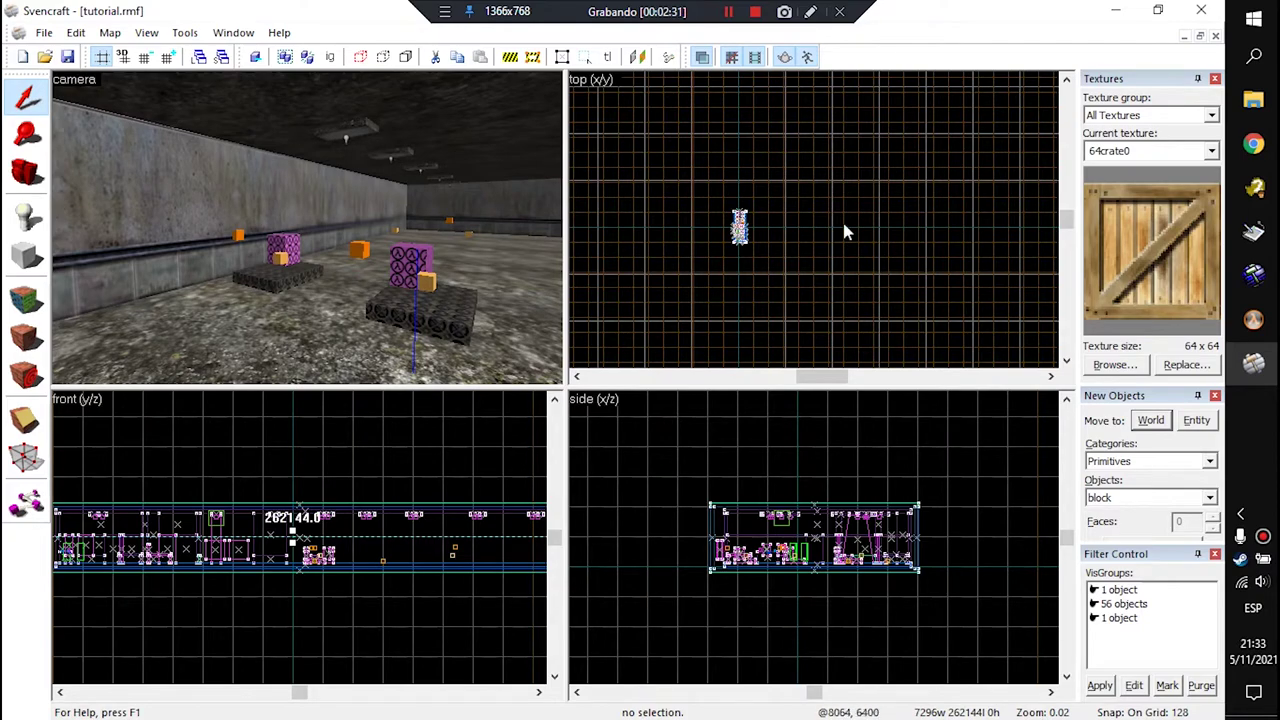
{"action": "scroll", "coordinate": [739, 230], "scroll_direction": "up", "scroll_amount": 12}
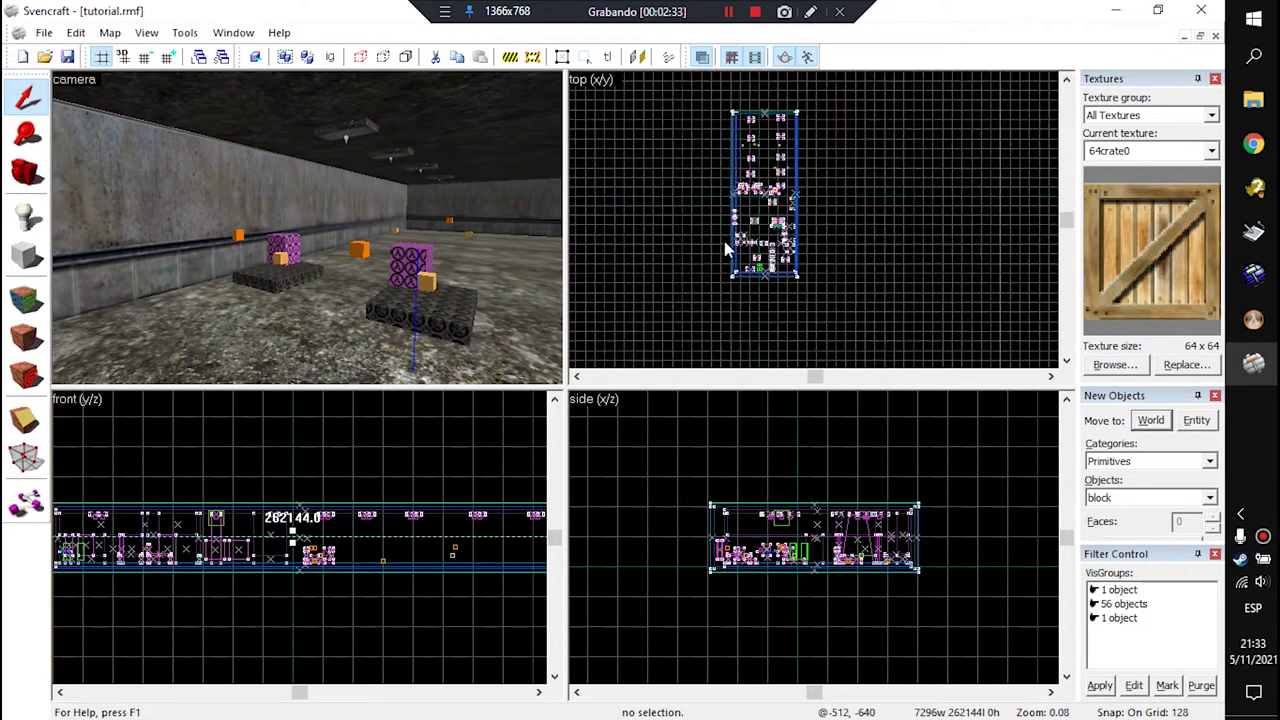
{"action": "key", "text": "bracketleft"}
{"action": "key", "text": "bracketleft"}
{"action": "key", "text": "bracketleft"}
{"action": "key", "text": "bracketleft"}
{"action": "key", "text": "bracketleft"}
{"action": "key", "text": "bracketleft"}
{"action": "key", "text": "bracketleft"}
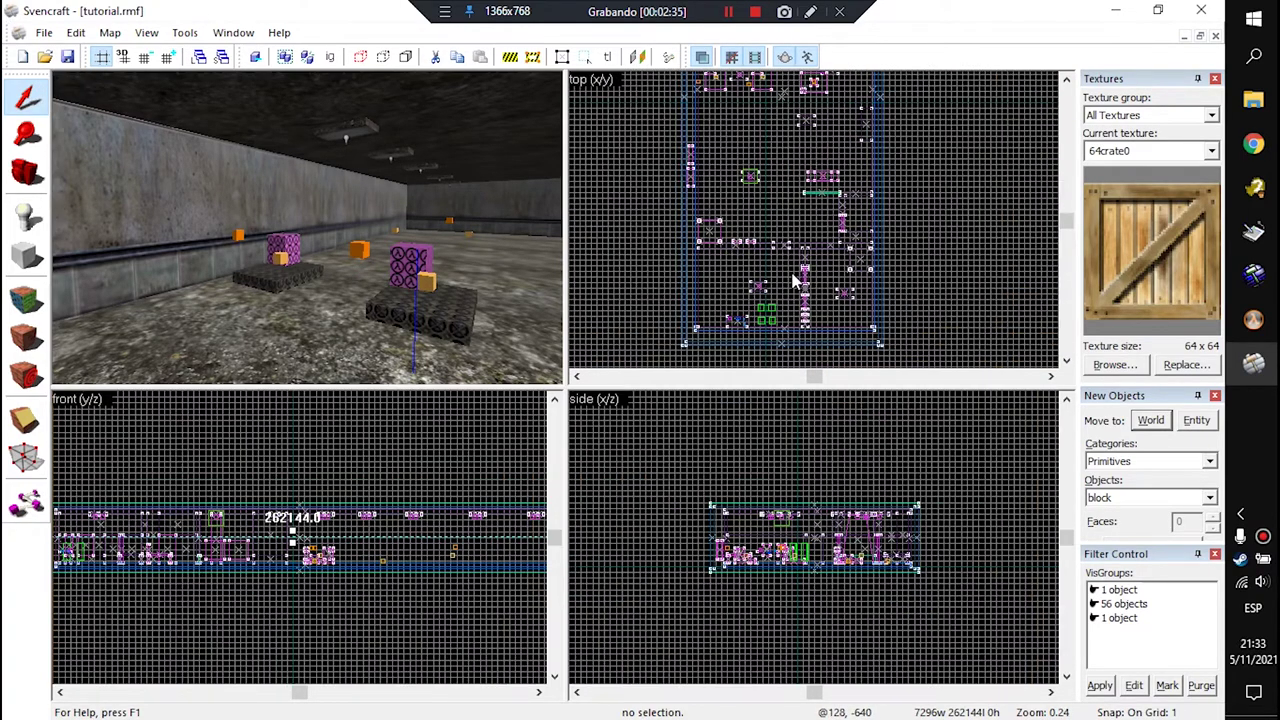
{"action": "scroll", "coordinate": [740, 340], "scroll_direction": "up", "scroll_amount": 6}
{"action": "scroll", "coordinate": [736, 555], "scroll_direction": "up", "scroll_amount": 10}
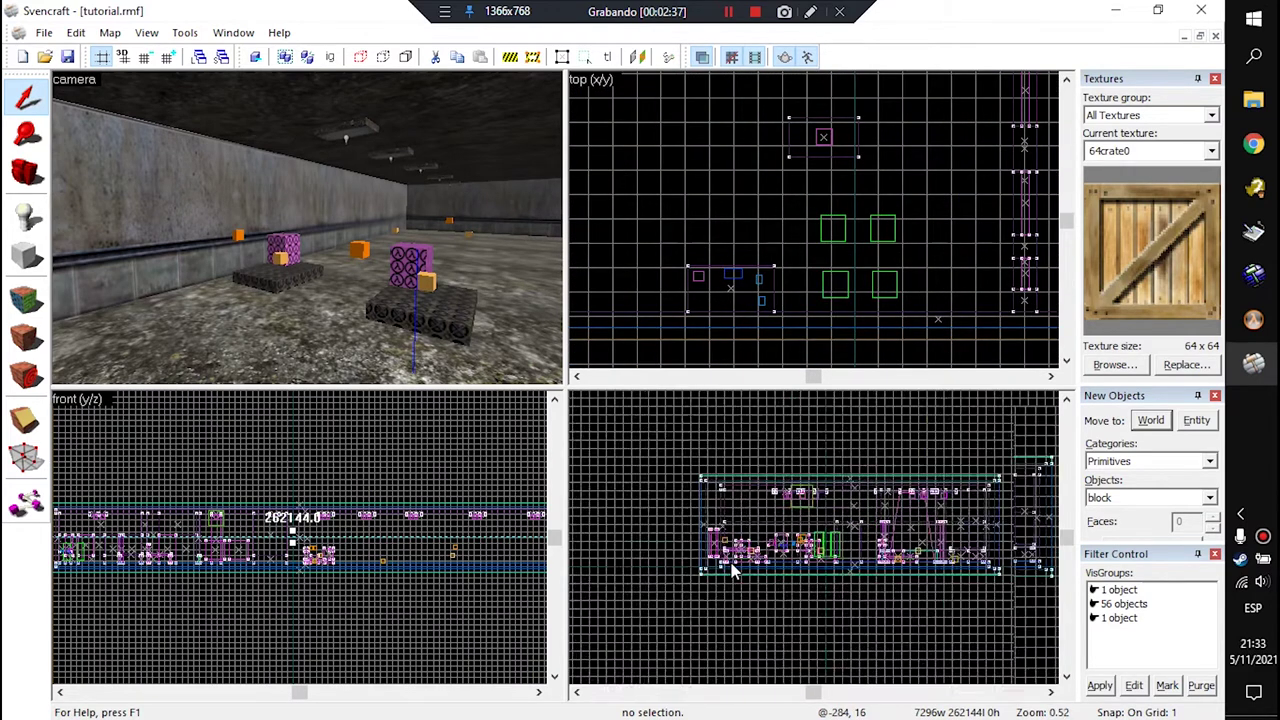
{"action": "scroll", "coordinate": [200, 545], "scroll_direction": "up", "scroll_amount": 10}
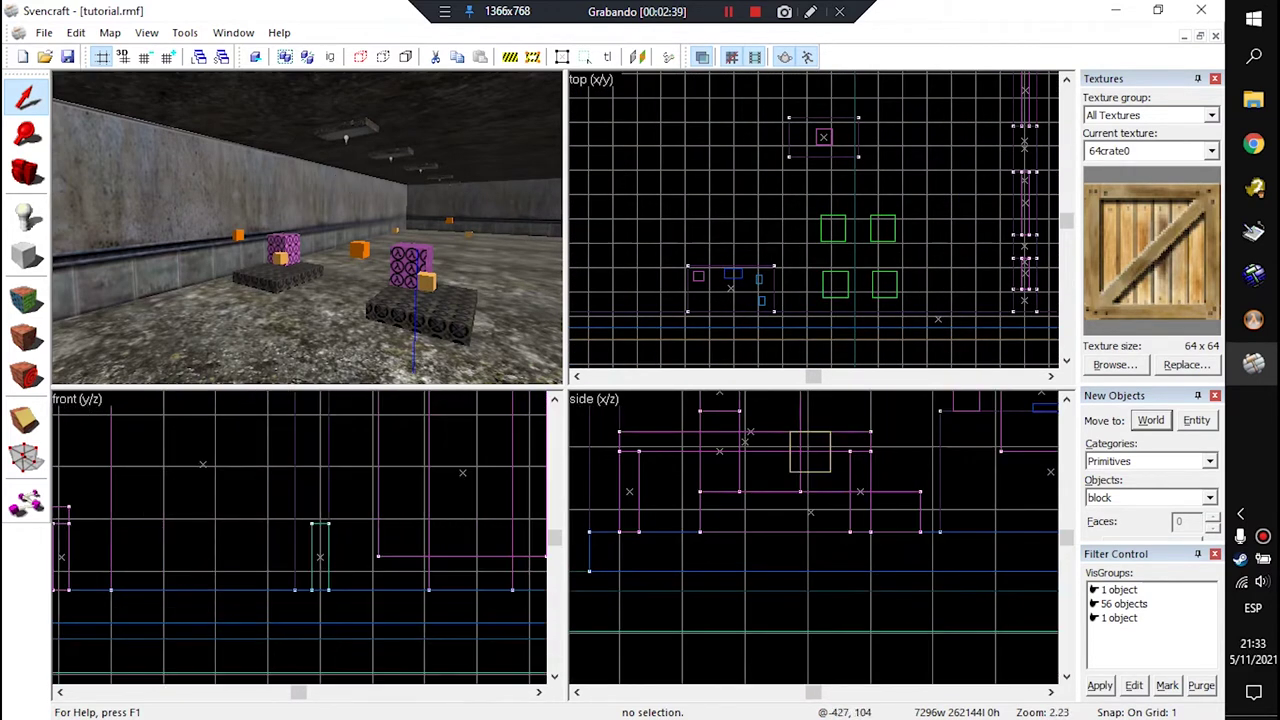
Step: Select the func_train platform train_1 beside the wall in the camera view and examine it from close up and farther away
{"action": "key", "text": "z"}
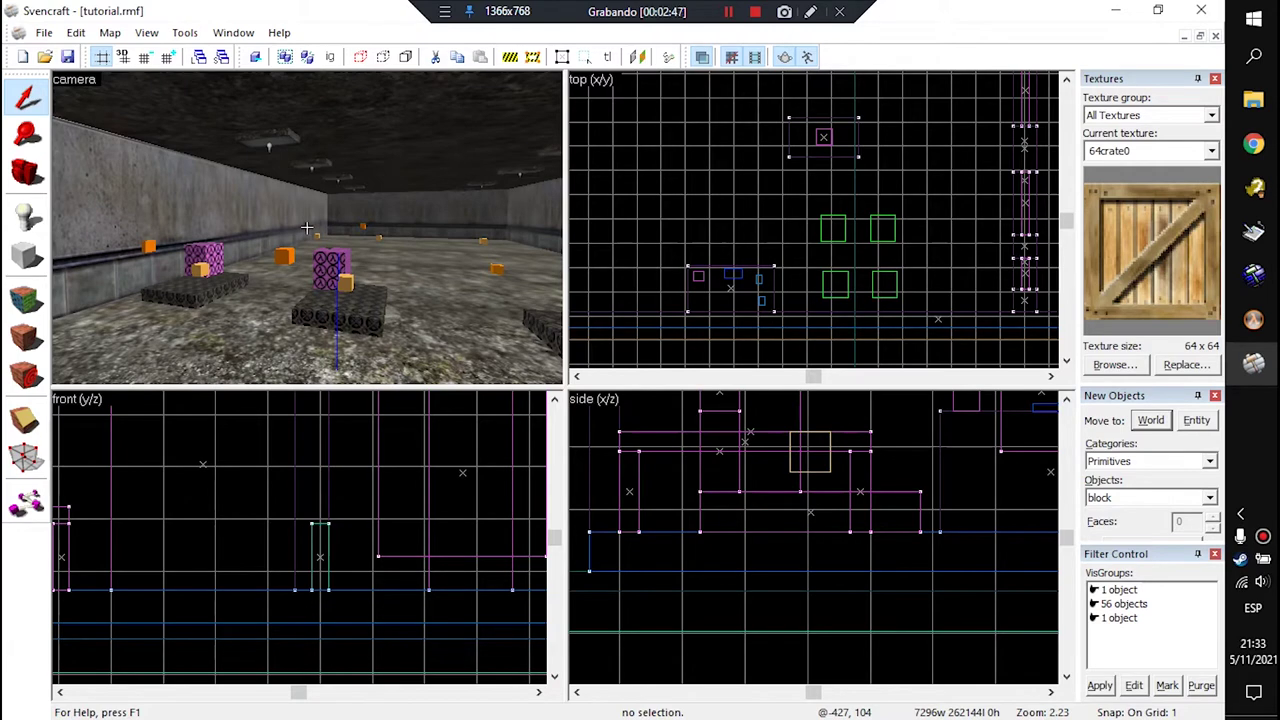
{"action": "key", "text": "w"}
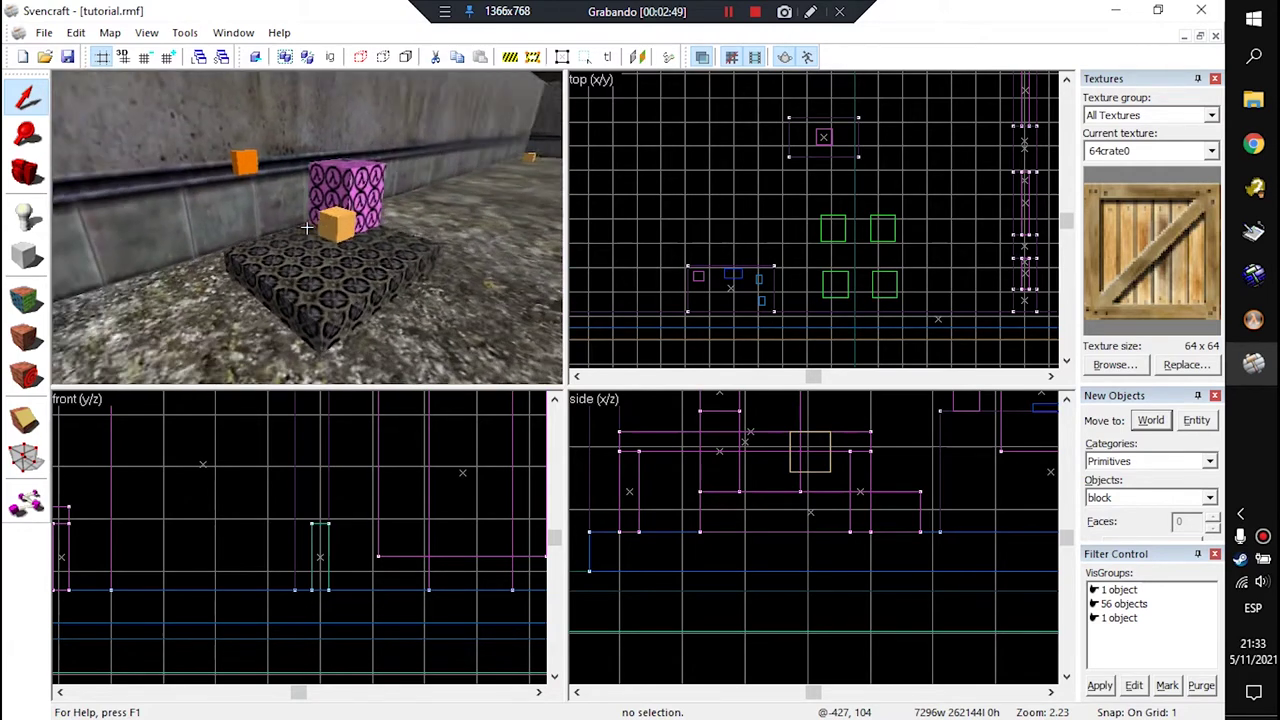
{"action": "key", "text": "z"}
{"action": "left_click", "coordinate": [320, 290]}
{"action": "scroll", "coordinate": [306, 229], "scroll_direction": "up", "scroll_amount": 6}
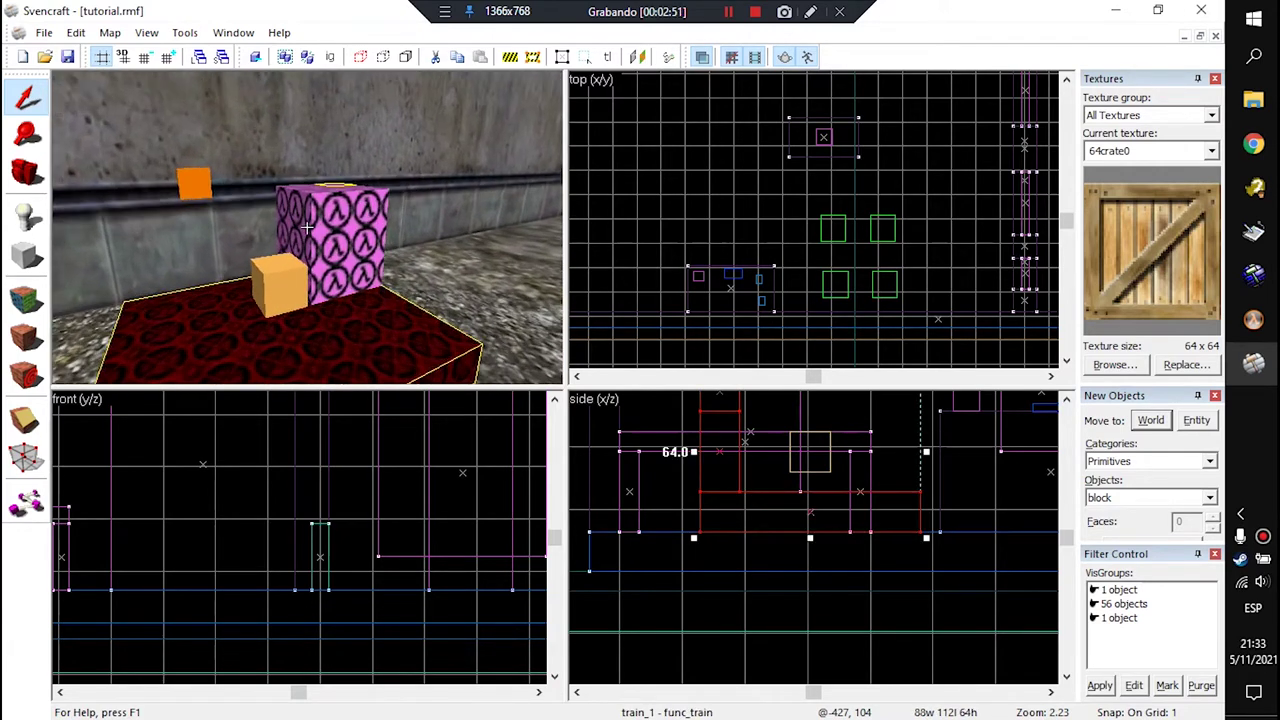
{"action": "scroll", "coordinate": [306, 229], "scroll_direction": "up", "scroll_amount": 10}
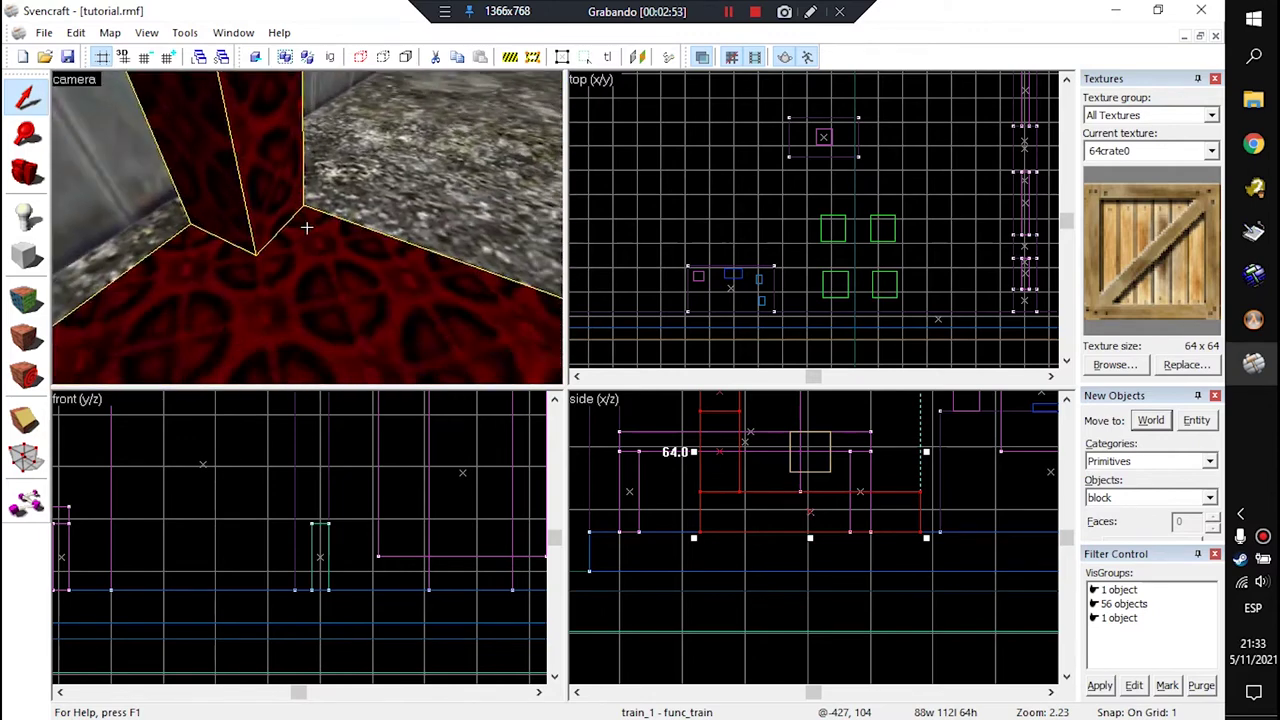
{"action": "scroll", "coordinate": [306, 229], "scroll_direction": "down", "scroll_amount": 12}
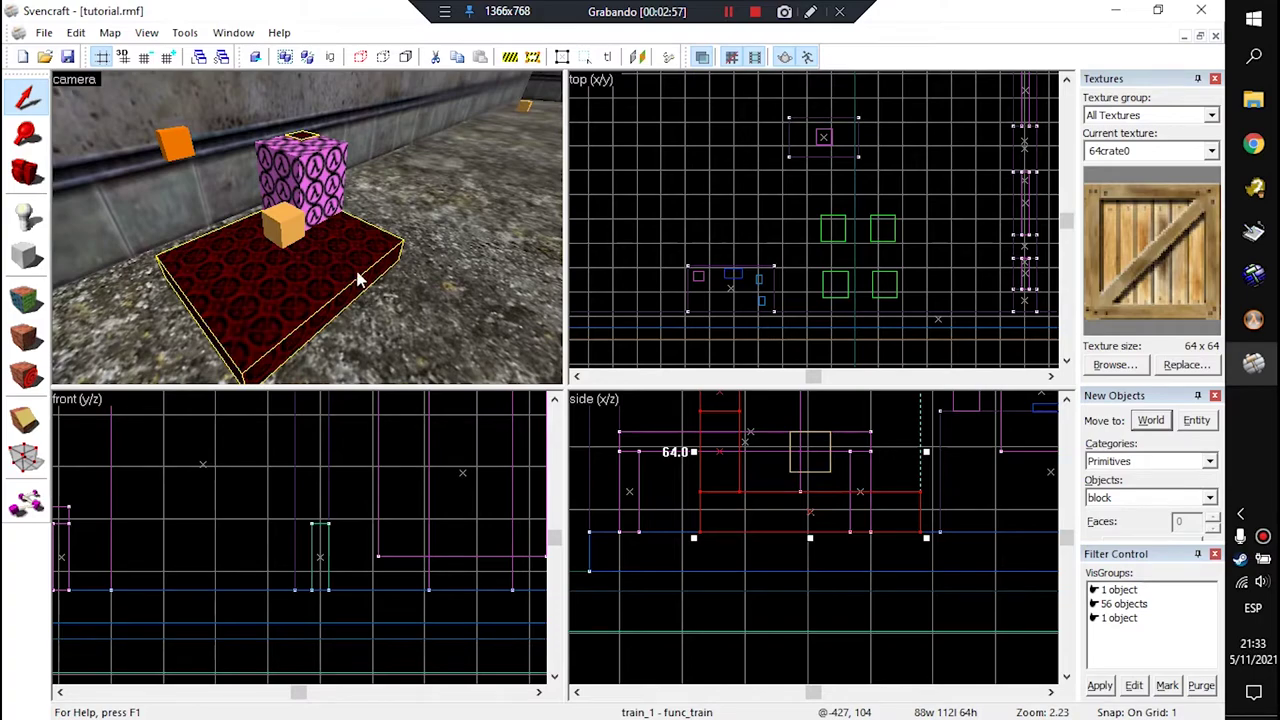
Step: Select the func_train platform train_2 in the camera view to inspect it and clear the selection
{"action": "key", "text": "z"}
{"action": "left_click", "coordinate": [306, 228]}
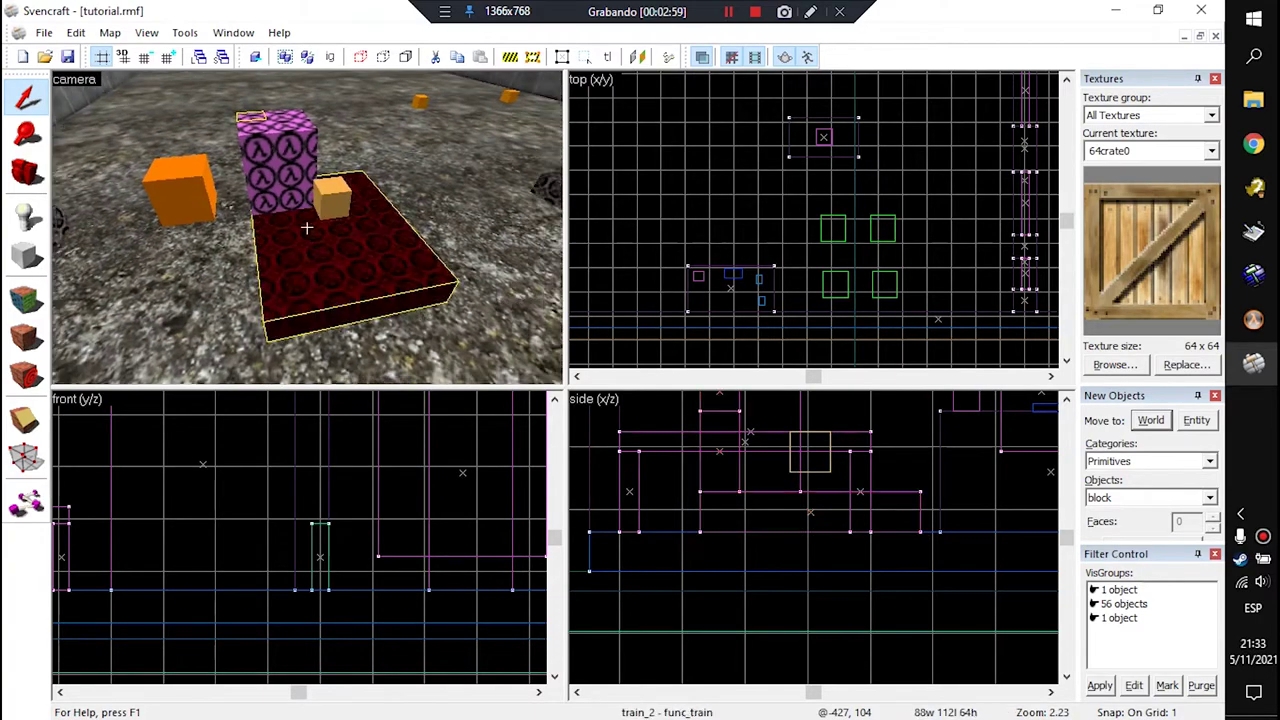
{"action": "key", "text": "z"}
{"action": "left_click", "coordinate": [458, 267]}
{"action": "key", "text": "Escape"}
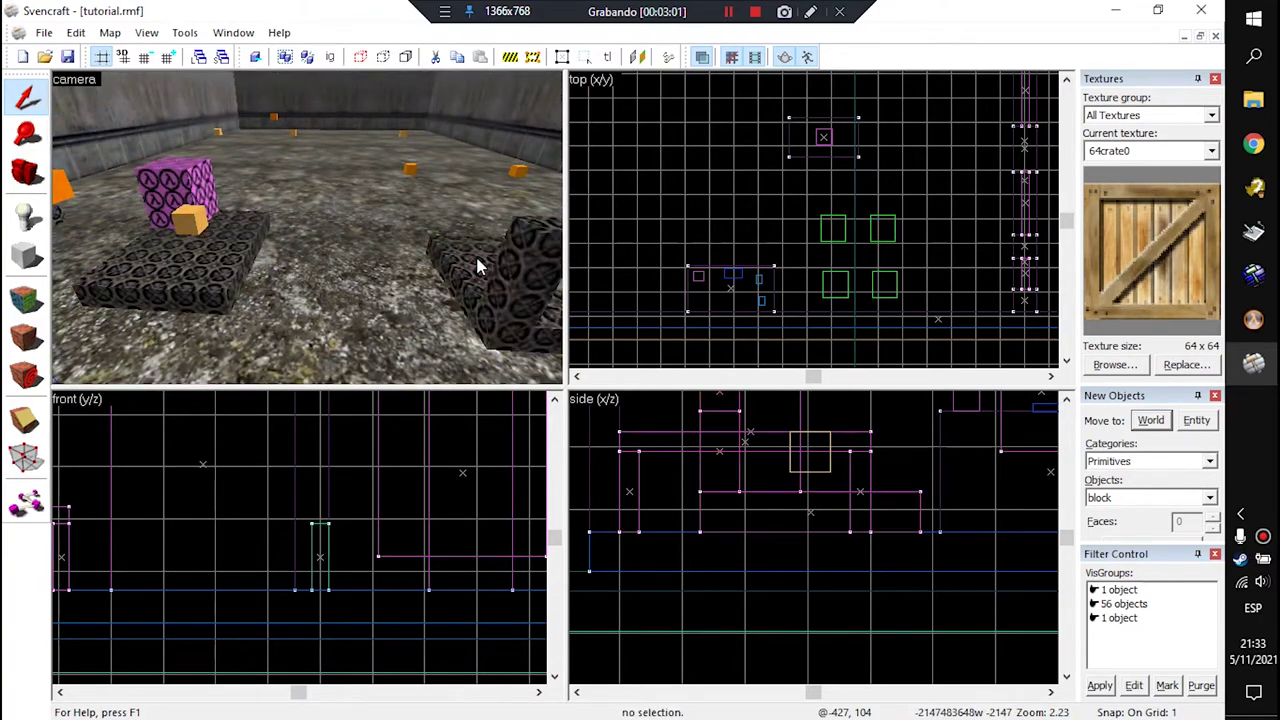
Step: Select the train_1 platform beside the wall and check its Name attribute in the object properties
{"action": "key", "text": "z"}
{"action": "key", "text": "w"}
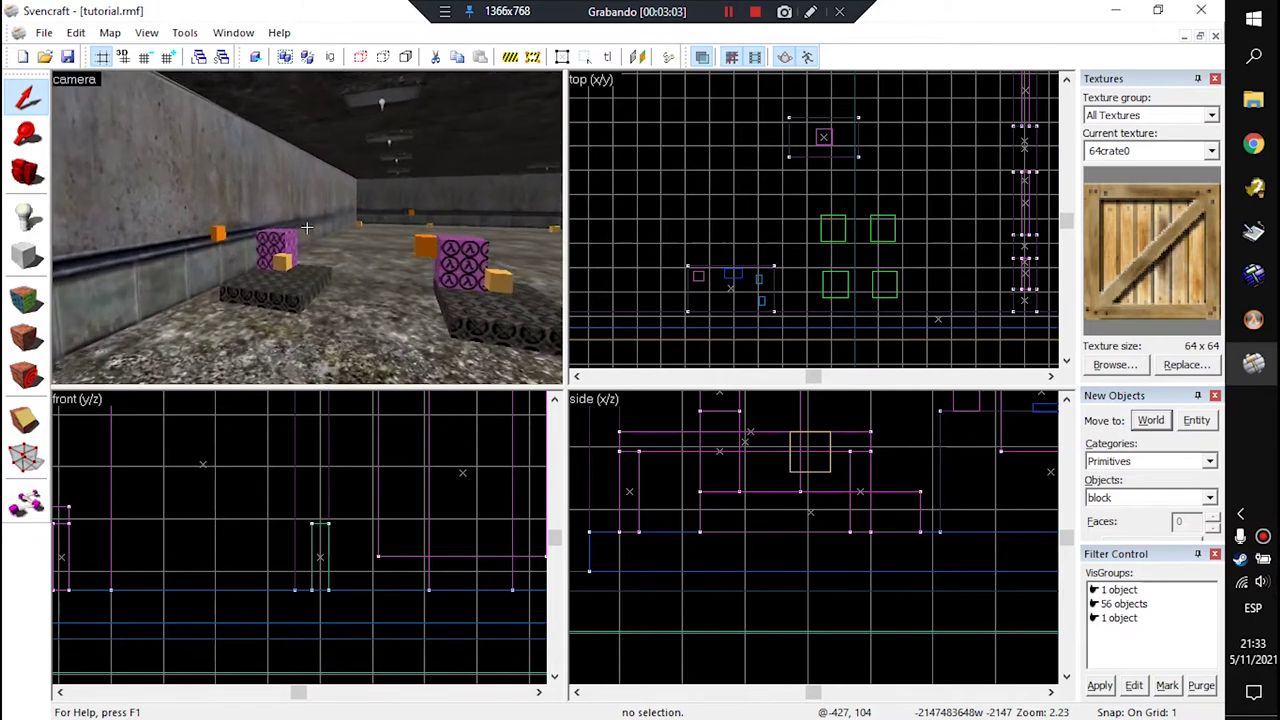
{"action": "key", "text": "s"}
{"action": "key", "text": "z"}
{"action": "left_click", "coordinate": [307, 239]}
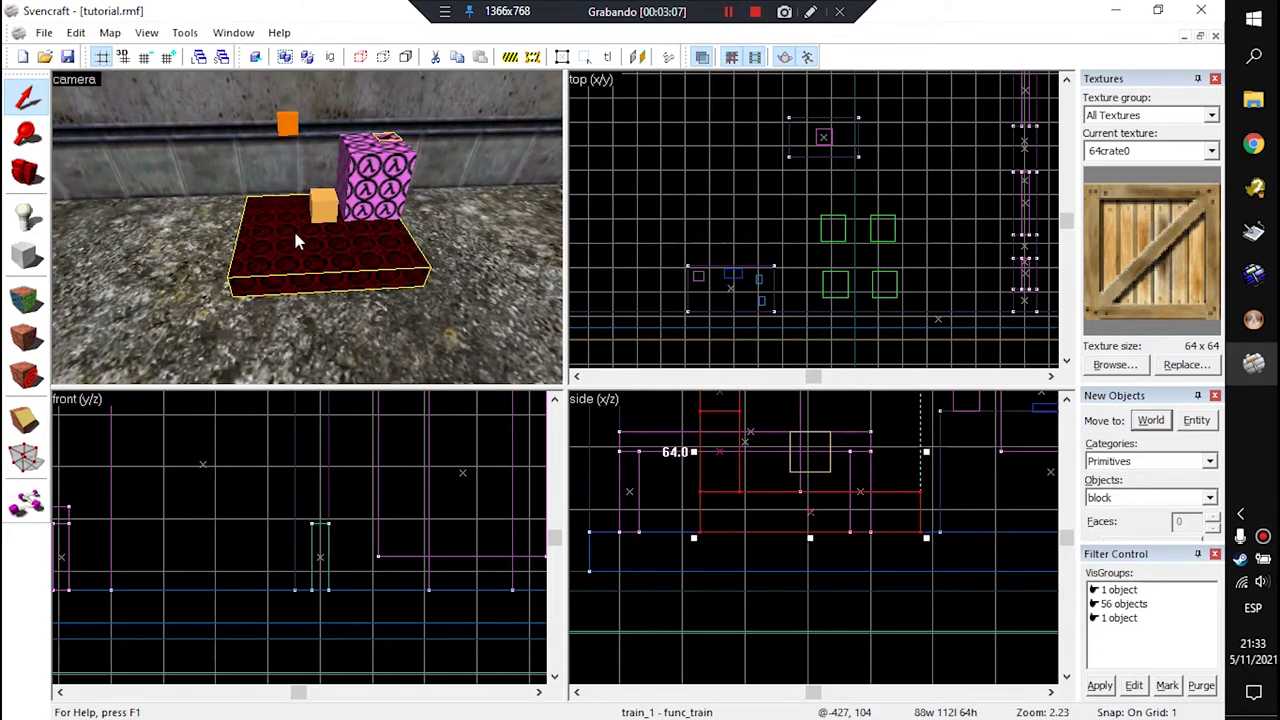
{"action": "key", "text": "alt+Return"}
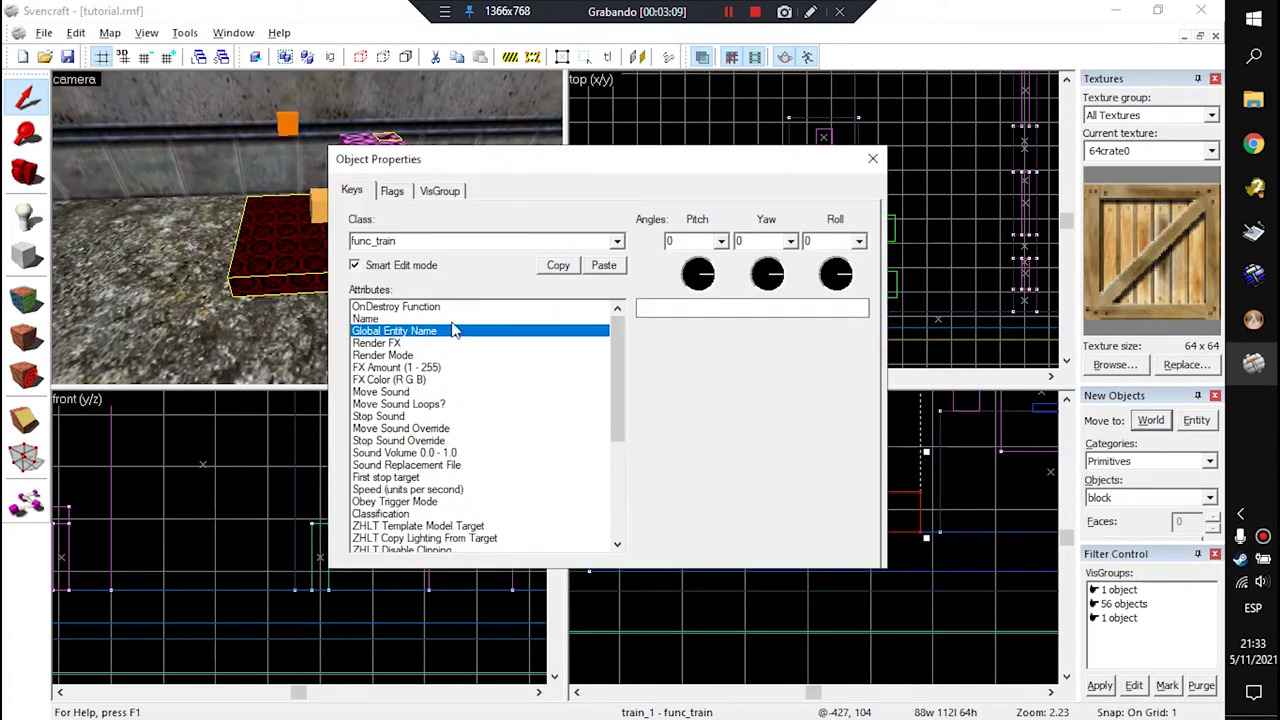
{"action": "left_click_drag", "start_coordinate": [637, 158], "coordinate": [661, 106]}
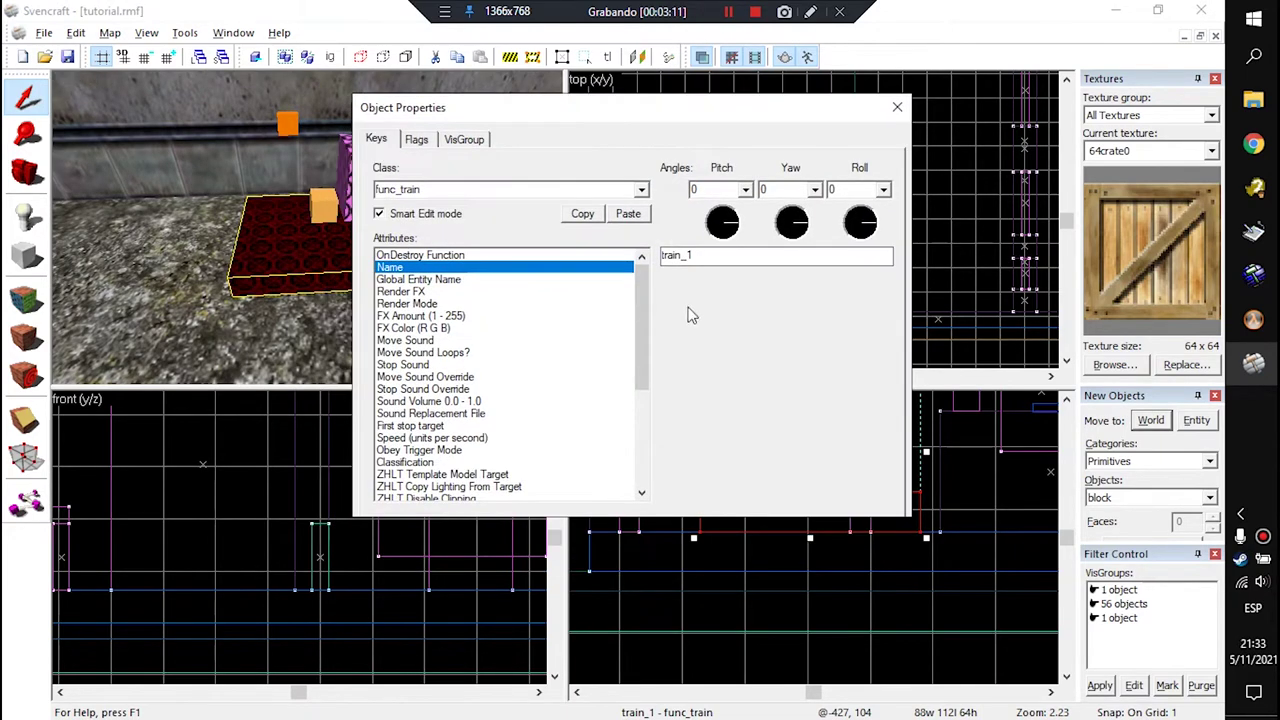
{"action": "left_click", "coordinate": [896, 108]}
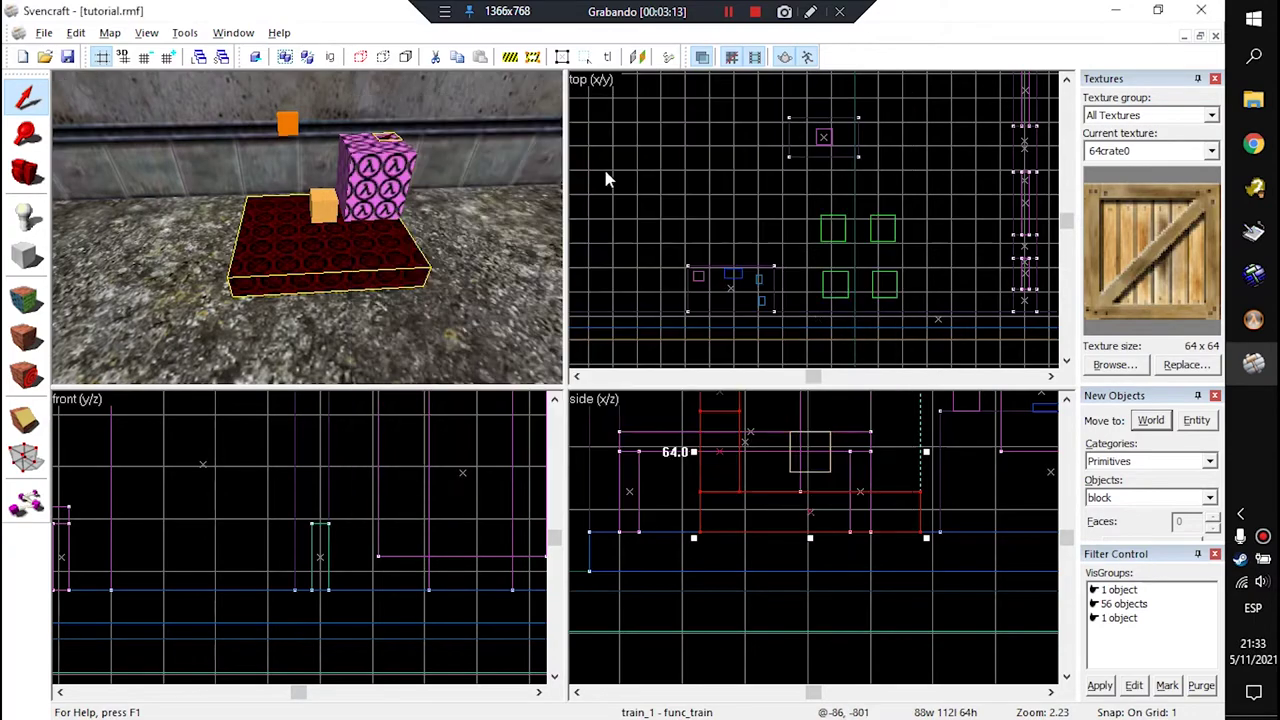
Step: Select the trigger_once box standing on the train_1 platform and examine its outline in the top view
{"action": "left_click", "coordinate": [376, 209]}
{"action": "scroll", "coordinate": [376, 209], "scroll_direction": "up", "scroll_amount": 1}
{"action": "scroll", "coordinate": [797, 214], "scroll_direction": "down", "scroll_amount": 8}
{"action": "scroll", "coordinate": [765, 131], "scroll_direction": "up", "scroll_amount": 6}
{"action": "scroll", "coordinate": [760, 150], "scroll_direction": "up", "scroll_amount": 6}
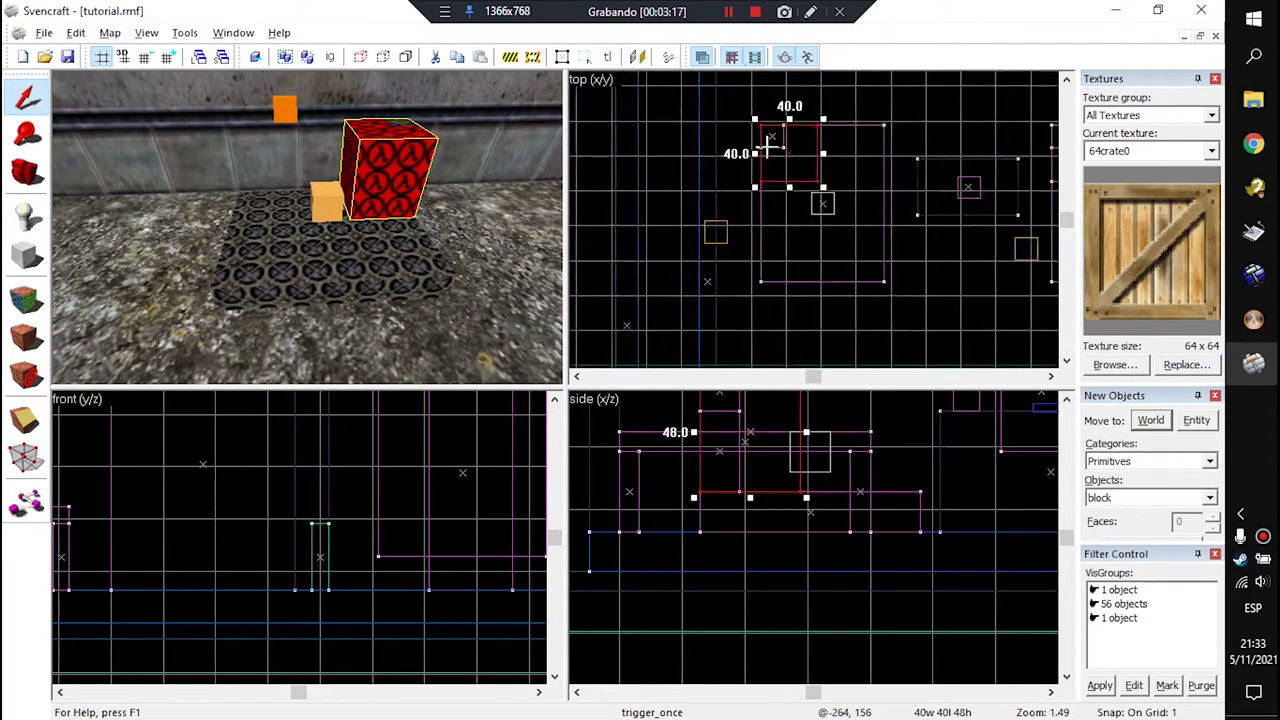
Step: Place a path_corner entity on the floor near the train_1 platform in the camera view
{"action": "key", "text": "shift+e"}
{"action": "left_click", "coordinate": [1128, 500]}
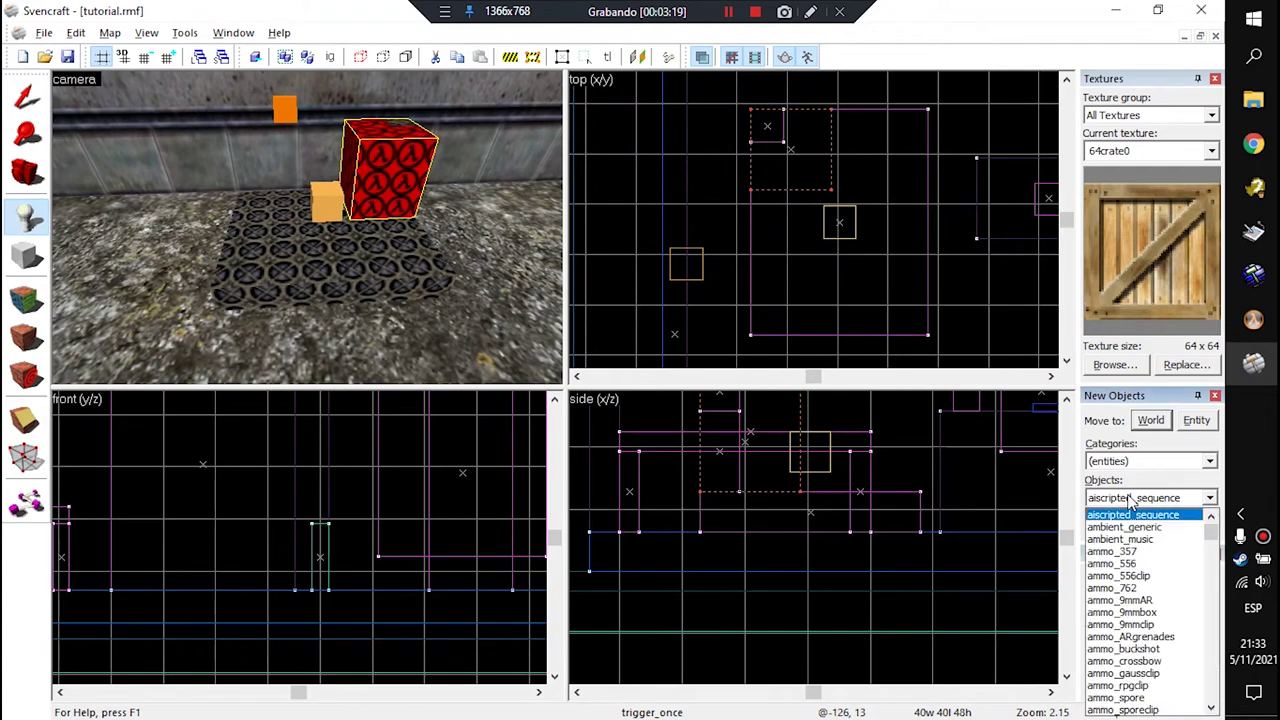
{"action": "key", "text": "p"}
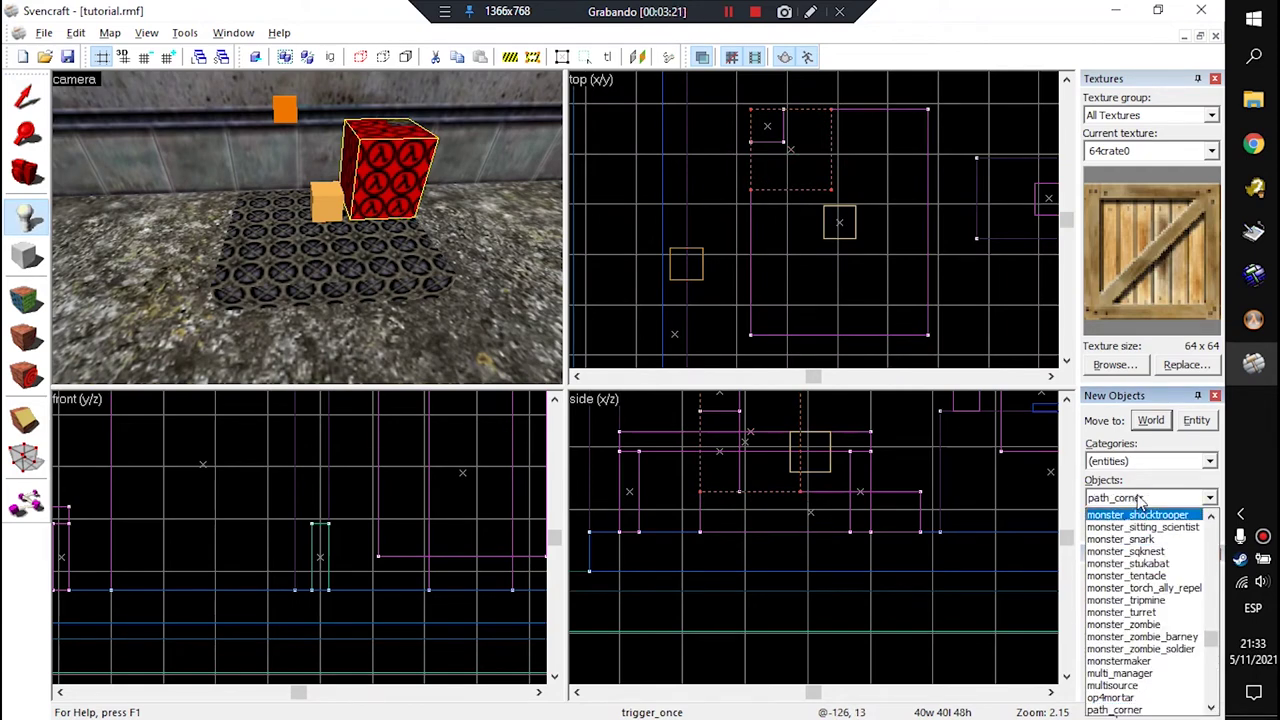
{"action": "left_click", "coordinate": [1140, 500]}
{"action": "key", "text": "z"}
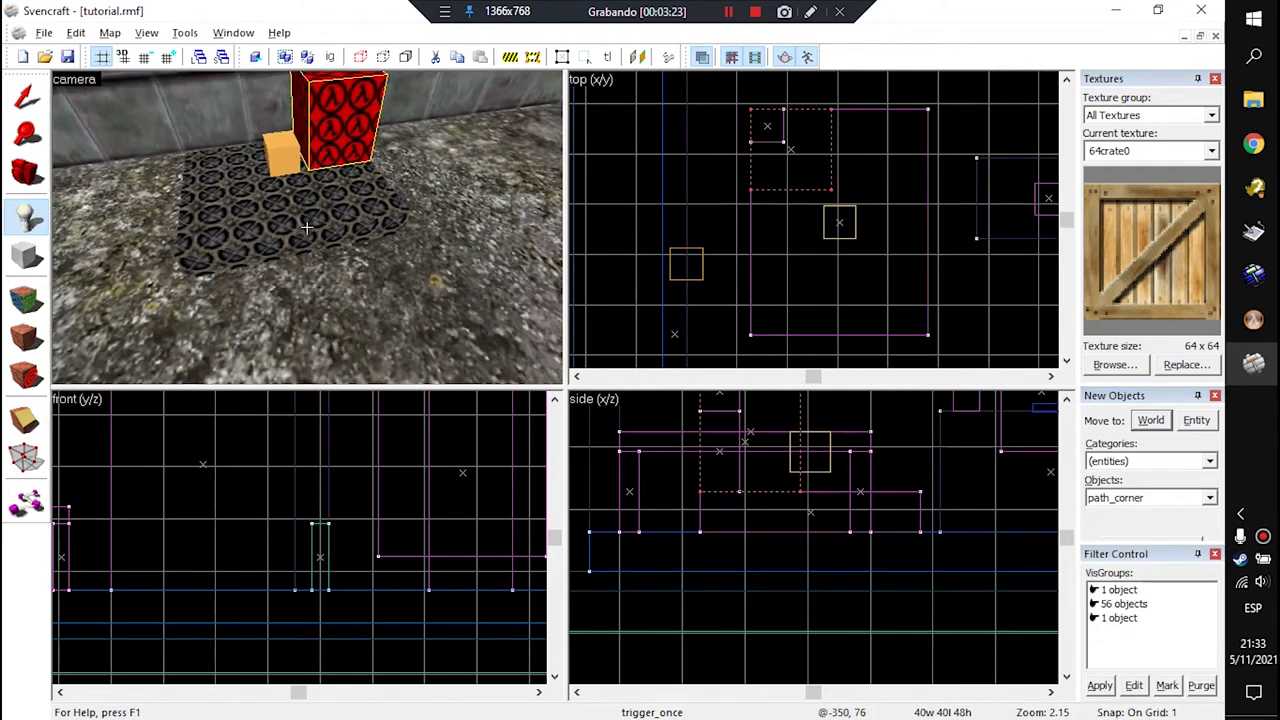
{"action": "key", "text": "w"}
{"action": "key", "text": "s"}
{"action": "key", "text": "z"}
{"action": "key", "text": "s"}
{"action": "key", "text": "z"}
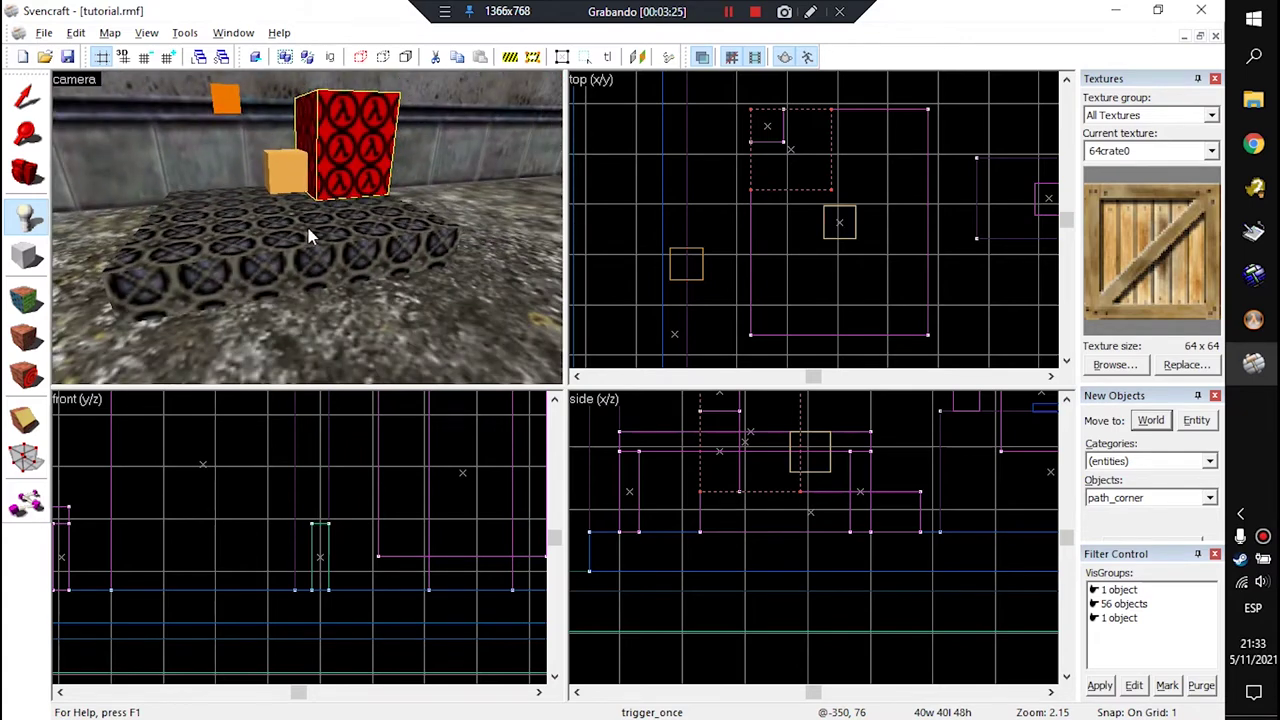
{"action": "key", "text": "z"}
{"action": "left_click", "coordinate": [307, 228]}
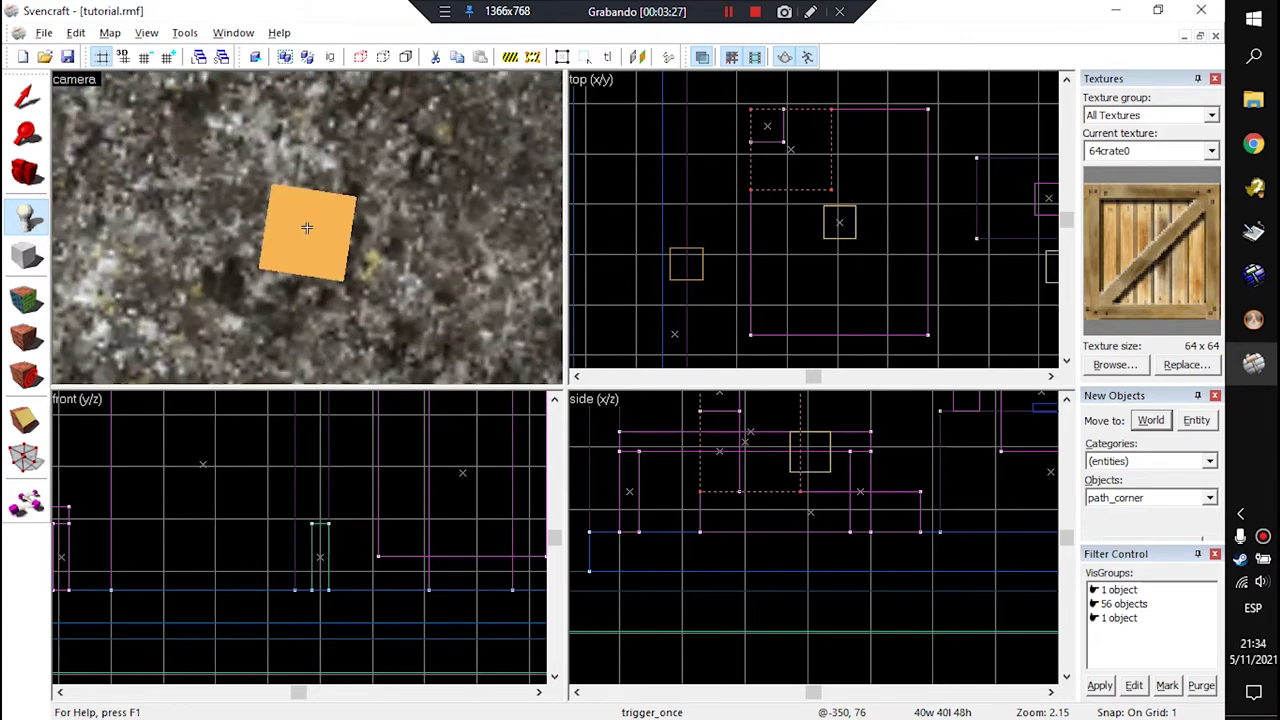
Step: Delete the path_corner entity just placed on the floor
{"action": "left_click", "coordinate": [307, 228]}
{"action": "key", "text": "z"}
{"action": "key", "text": "Delete"}
Step: Select the train_1 platform again and examine it from several distances and angles in the camera view
{"action": "key", "text": "z"}
{"action": "key", "text": "w"}
{"action": "key", "text": "w"}
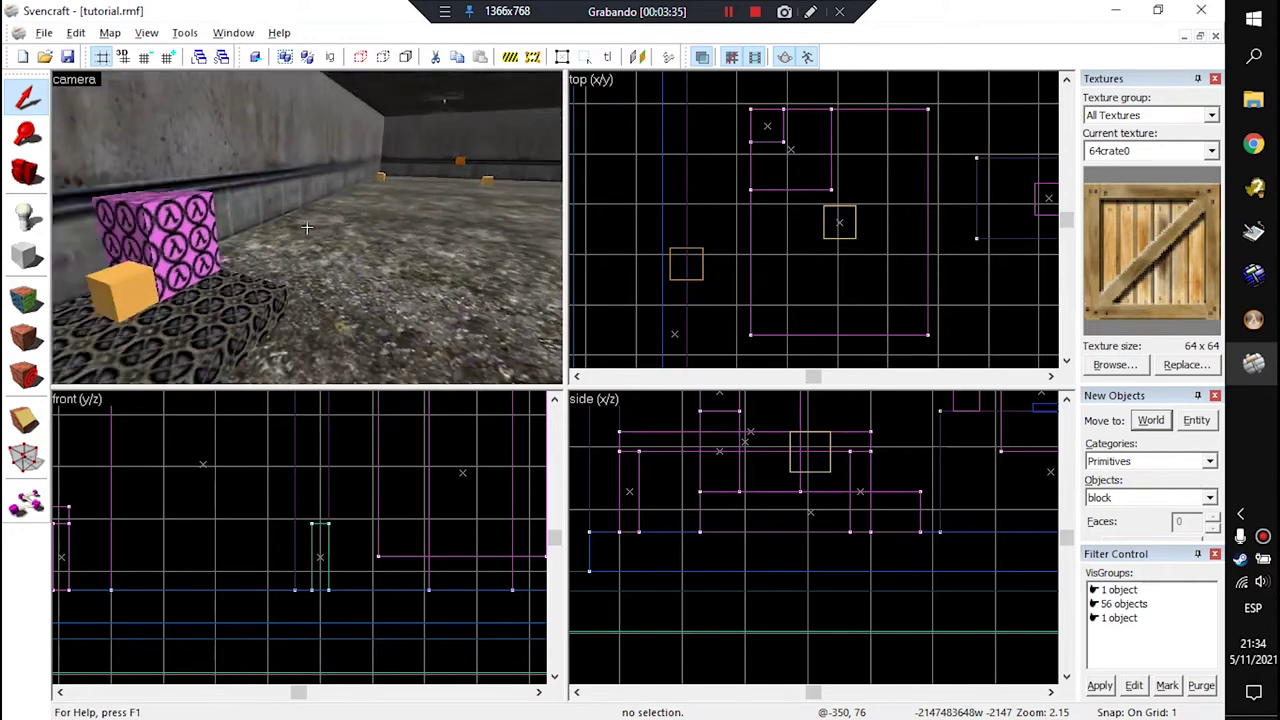
{"action": "left_click", "coordinate": [307, 228]}
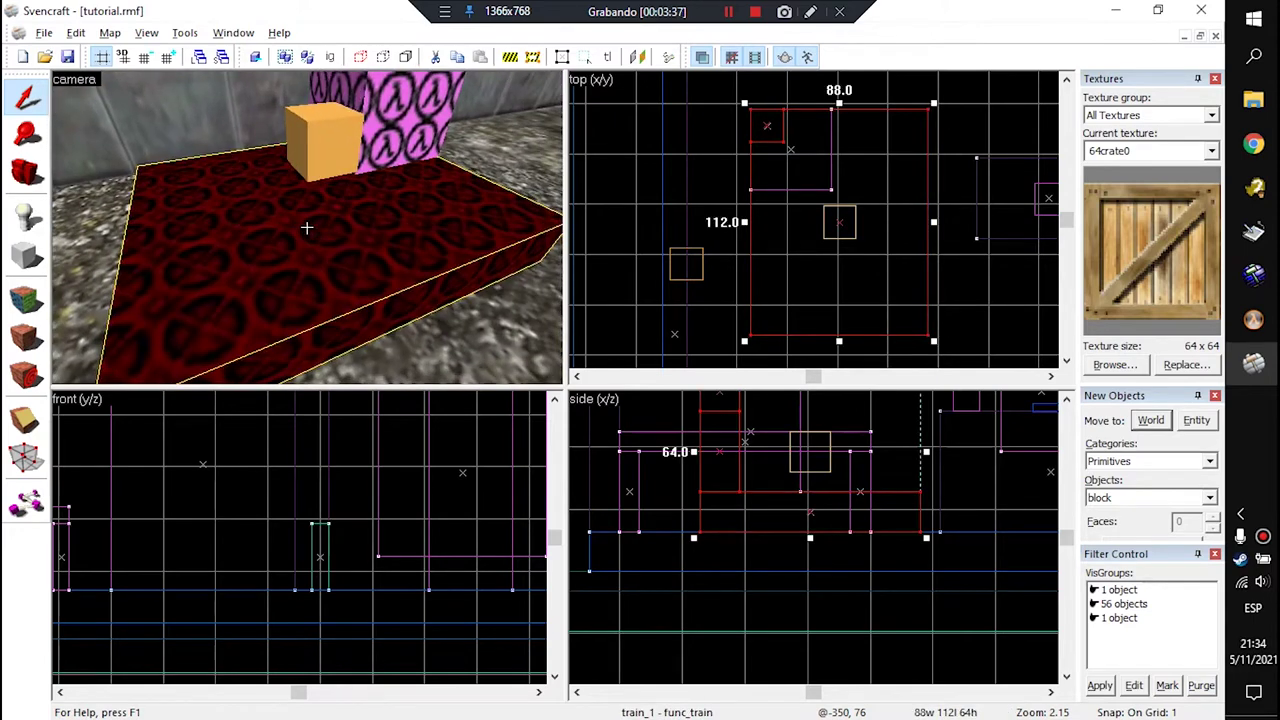
{"action": "key", "text": "s"}
{"action": "key", "text": "s"}
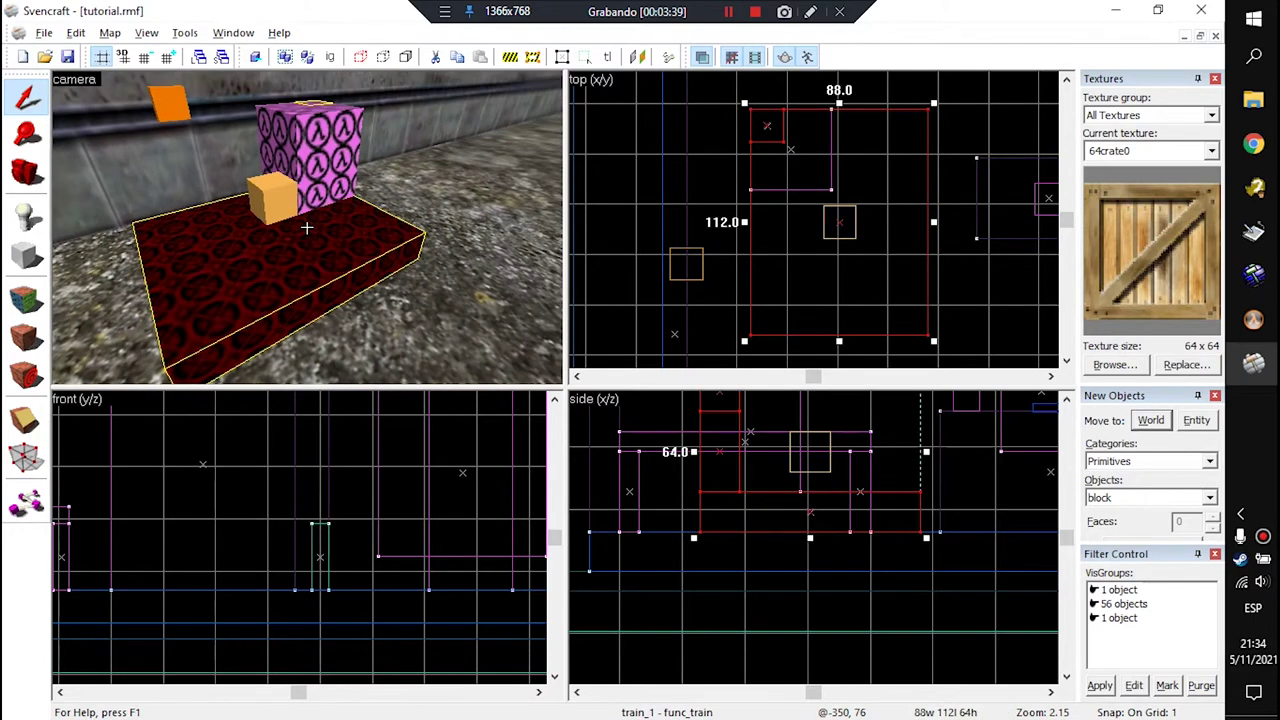
{"action": "key", "text": "w"}
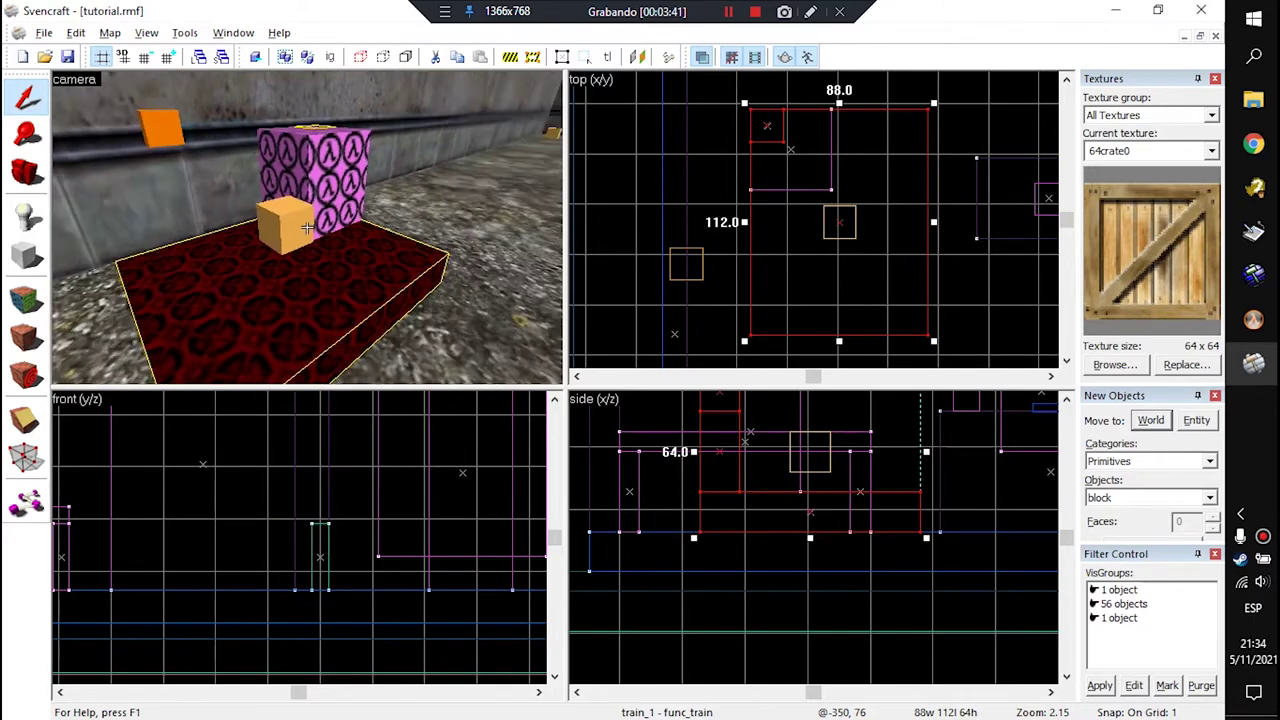
{"action": "key", "text": "s"}
{"action": "key", "text": "z"}
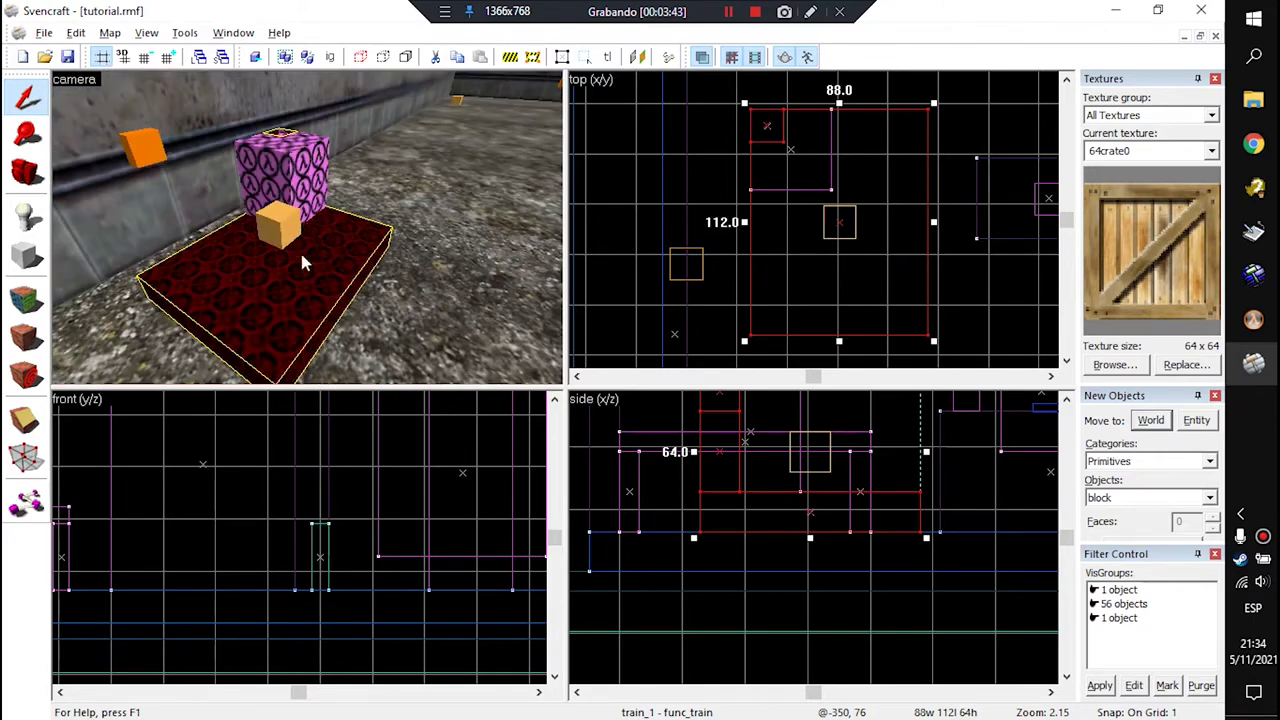
{"action": "key", "text": "z"}
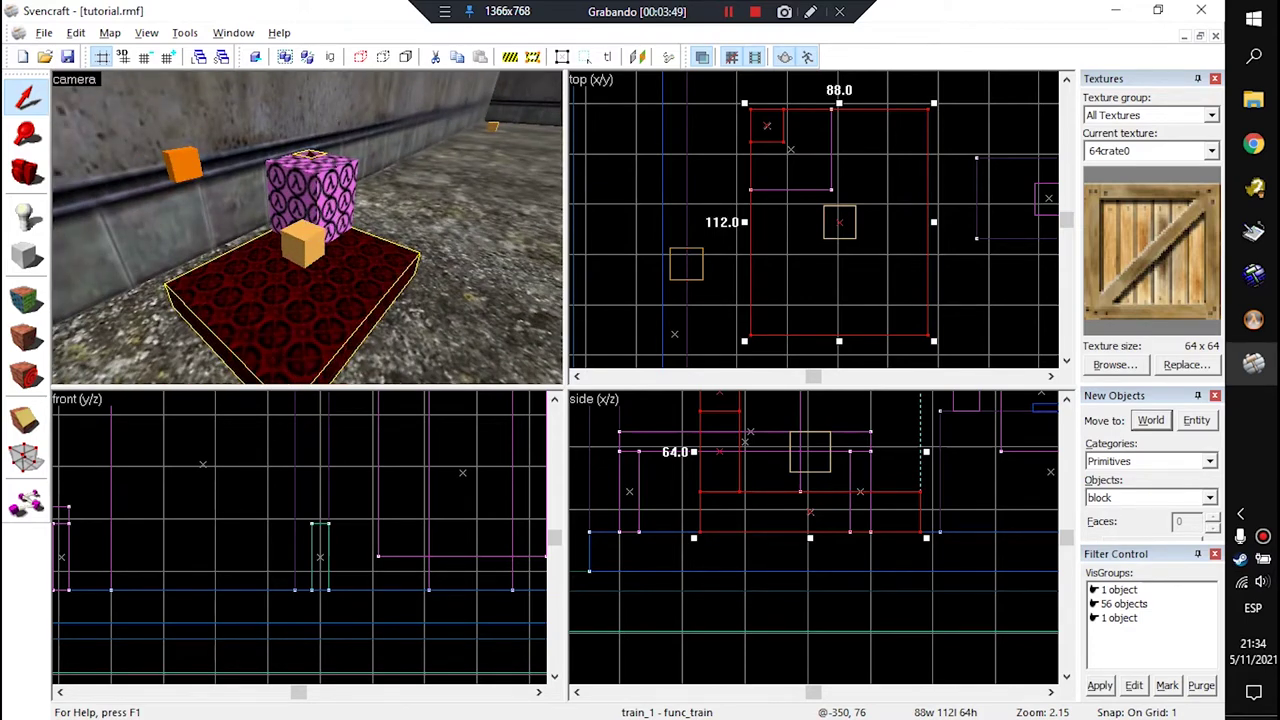
{"action": "key", "text": "s"}
{"action": "key", "text": "z"}
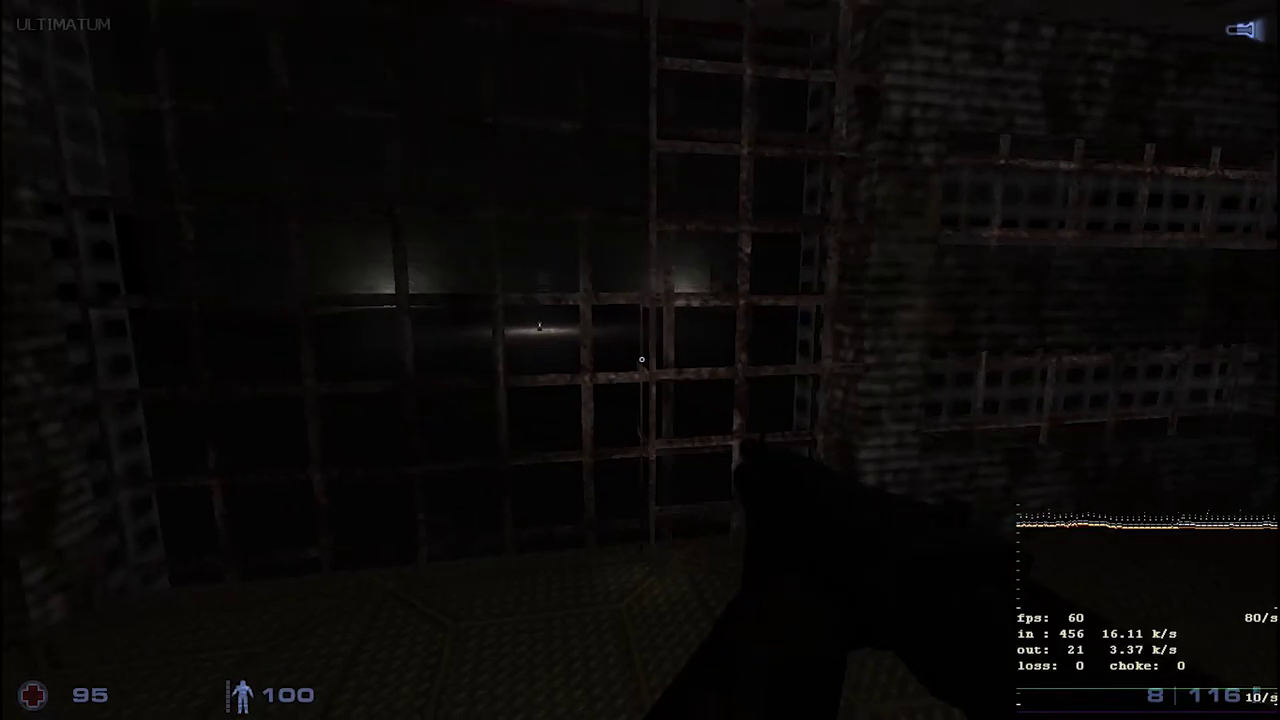
{"action": "key", "text": "s"}
{"action": "key", "text": "w"}
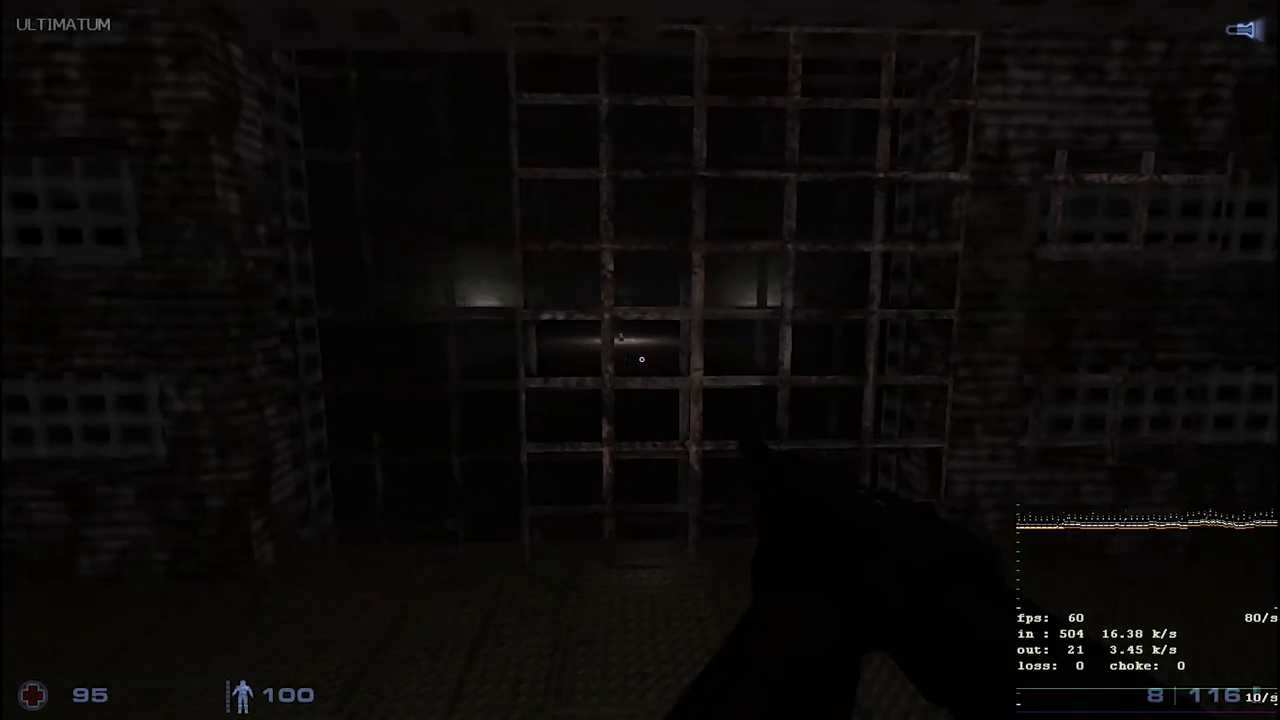
{"action": "key", "text": "s"}
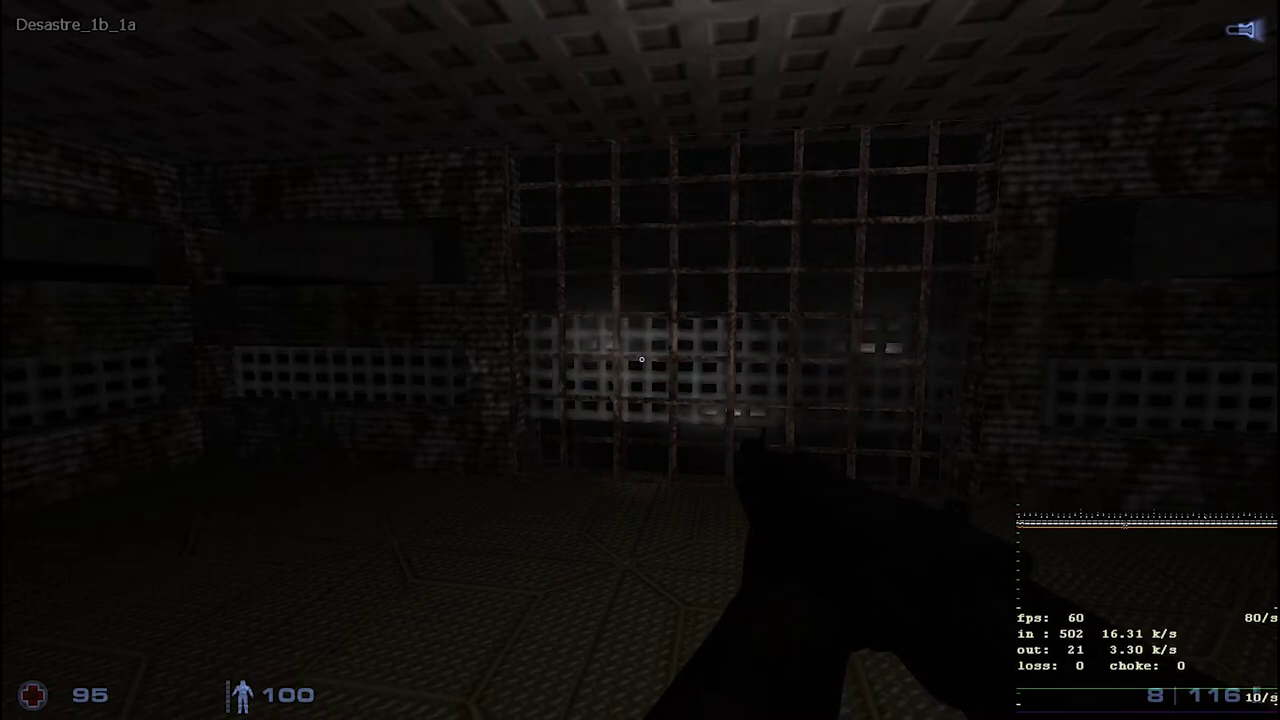
{"action": "key", "text": "w"}
{"action": "key", "text": "f"}
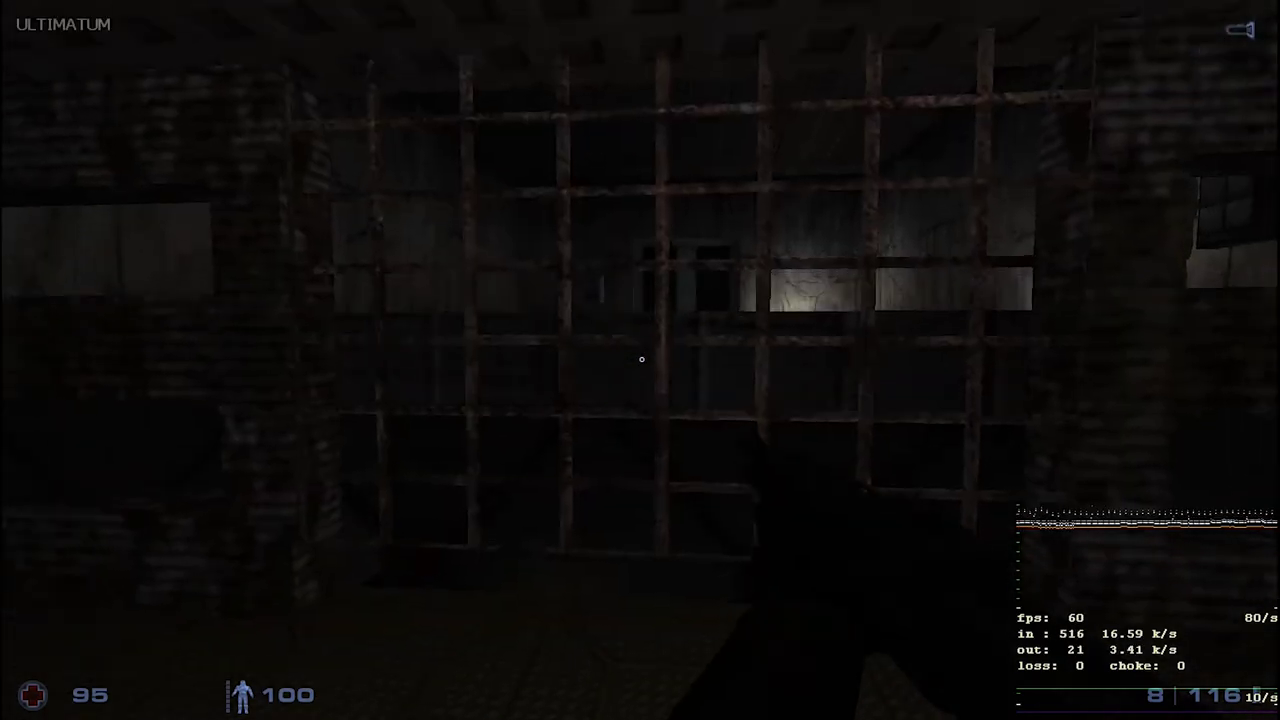
{"action": "key", "text": "w"}
{"action": "key", "text": "s"}
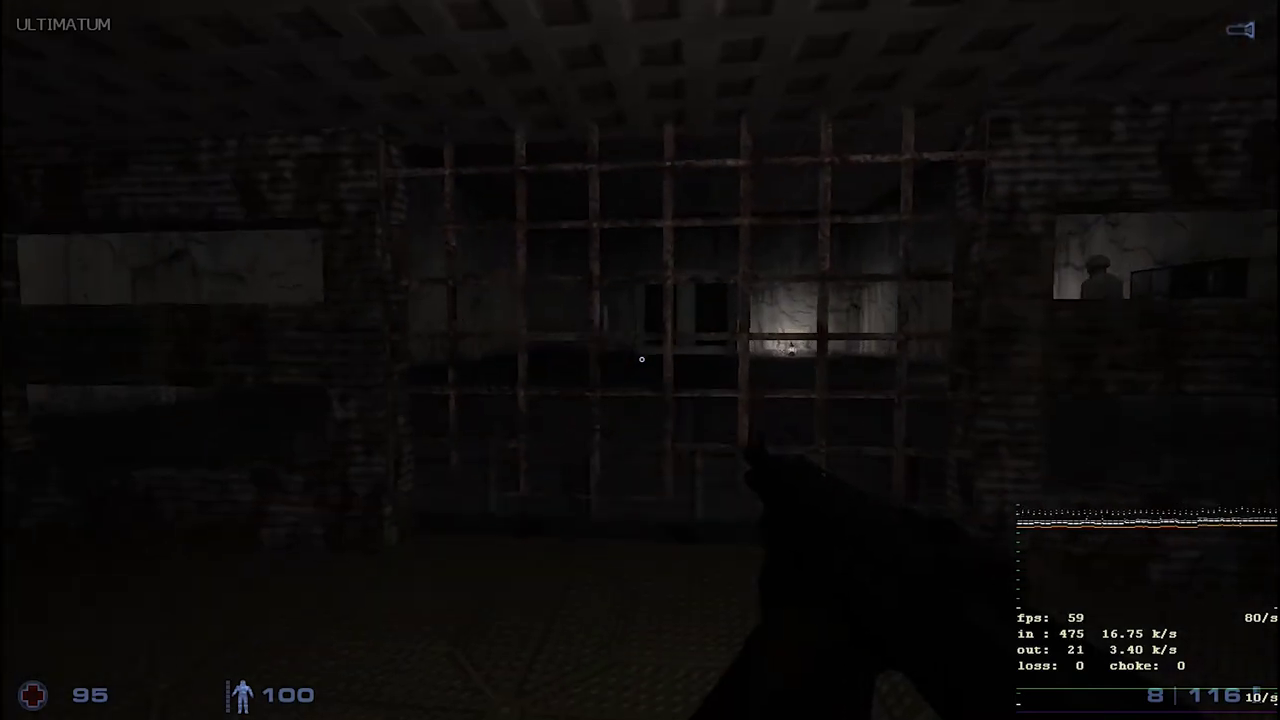
{"action": "key", "text": "w"}
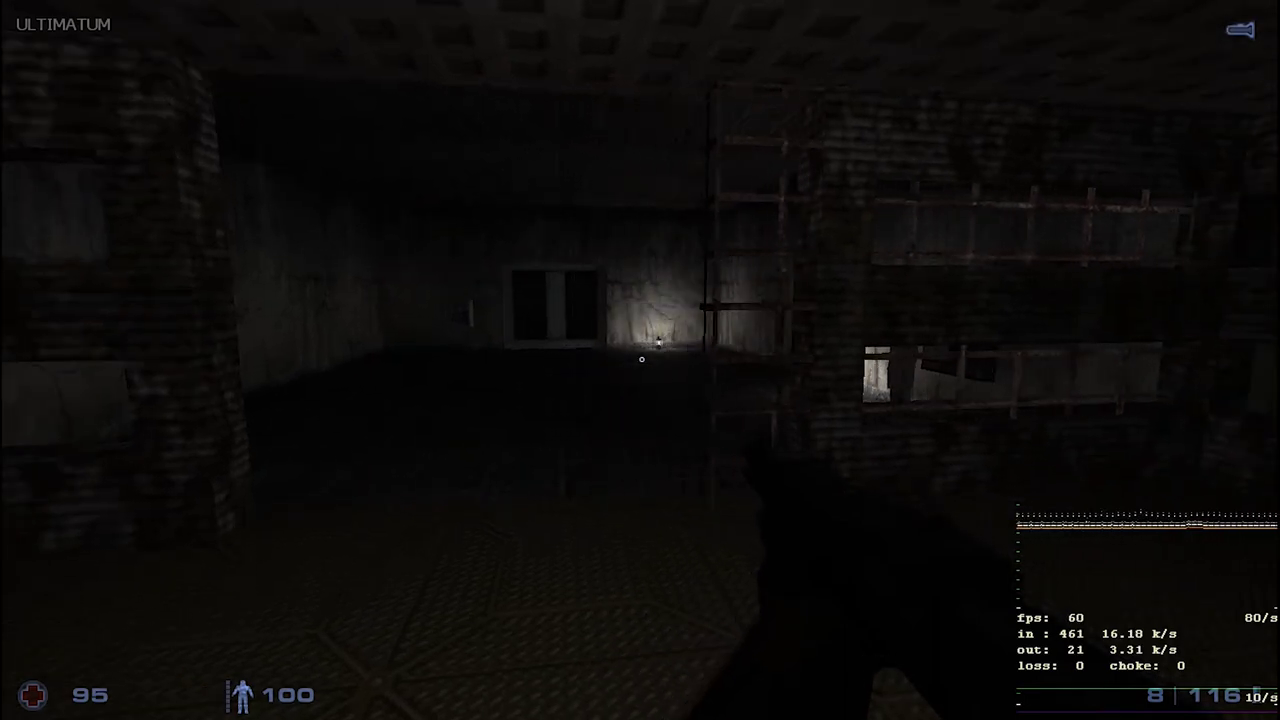
{"action": "left_click", "coordinate": [642, 359]}
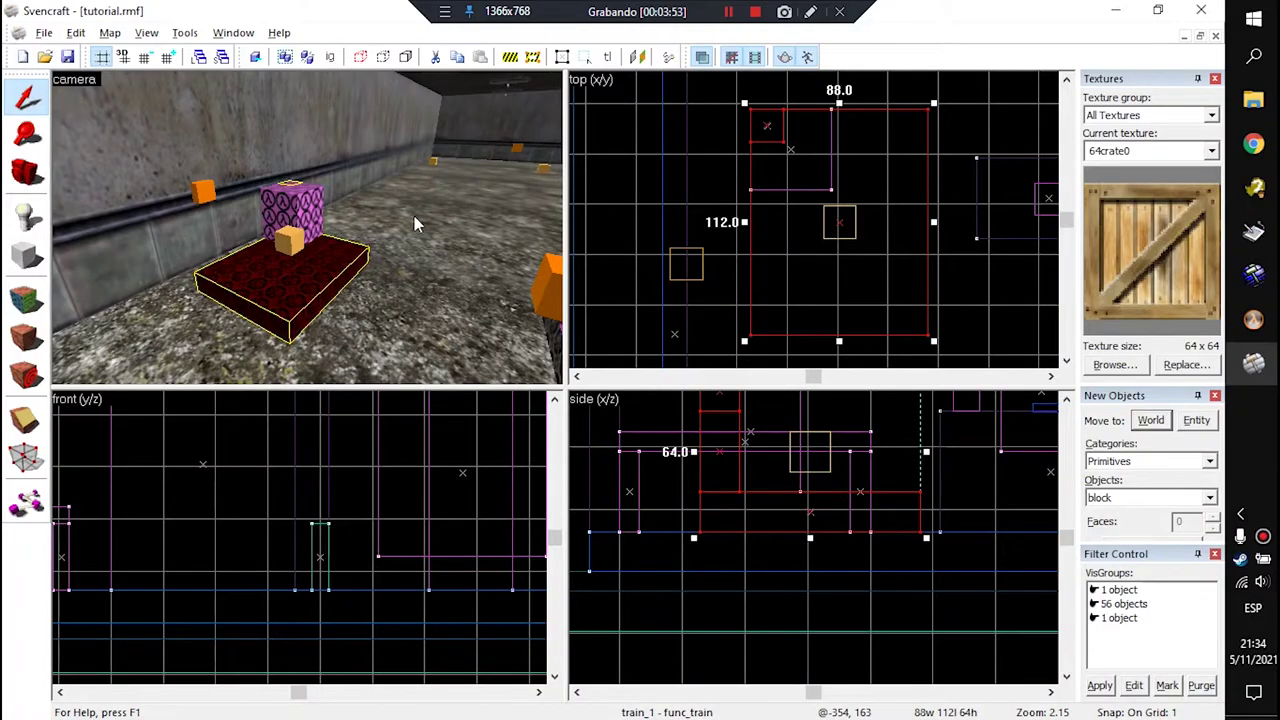
Step: View the train_1 platform from another side and select the trigger_once box on it
{"action": "key", "text": "z"}
{"action": "key", "text": "w"}
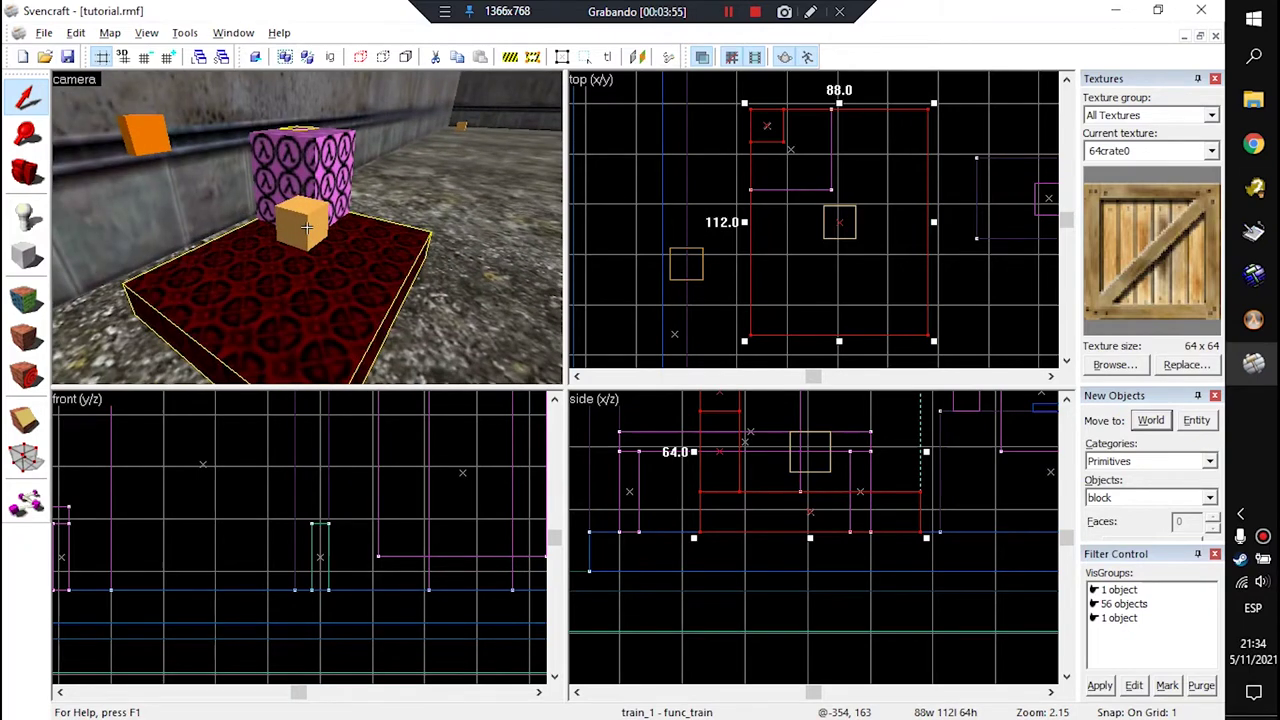
{"action": "key", "text": "s"}
{"action": "key", "text": "d"}
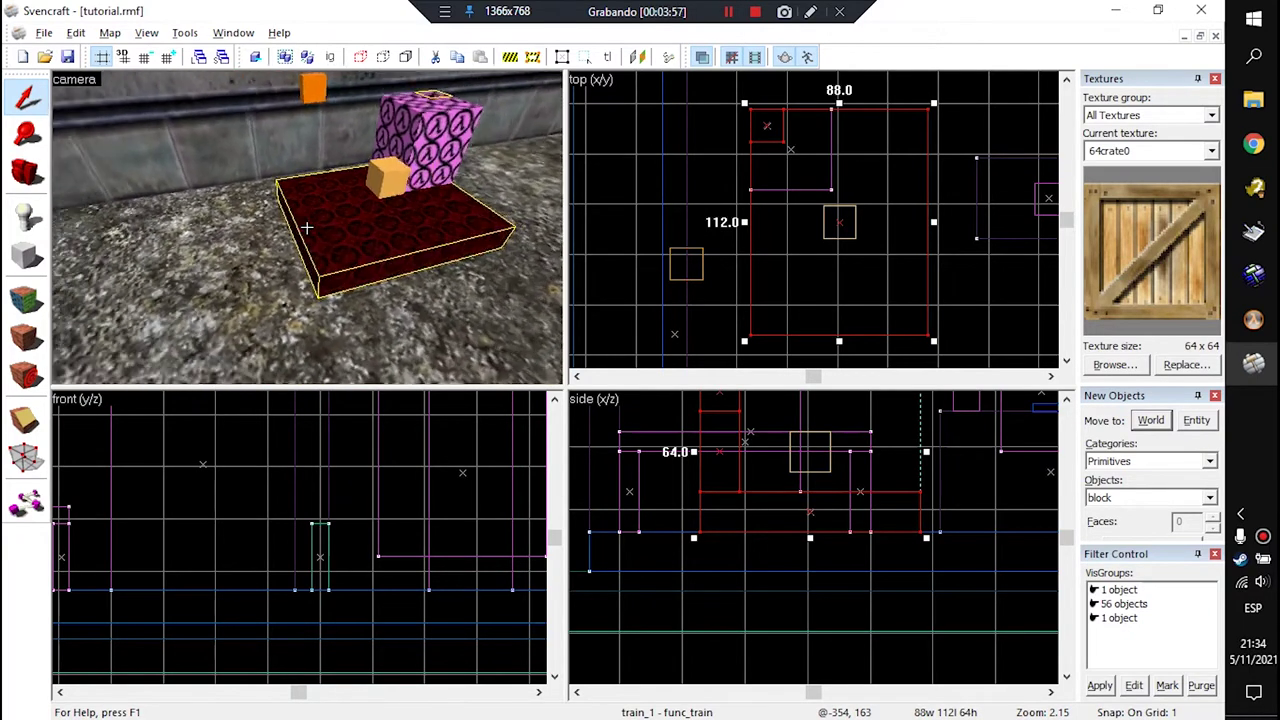
{"action": "key", "text": "z"}
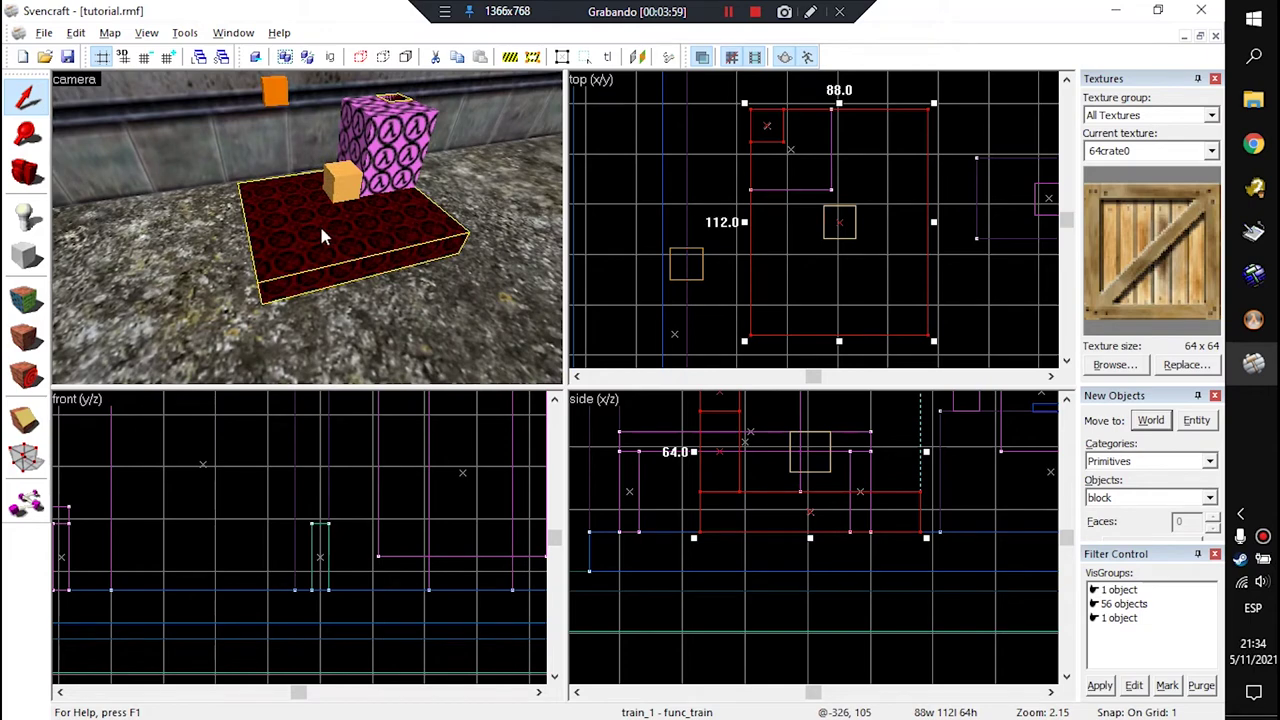
{"action": "left_click", "coordinate": [377, 150]}
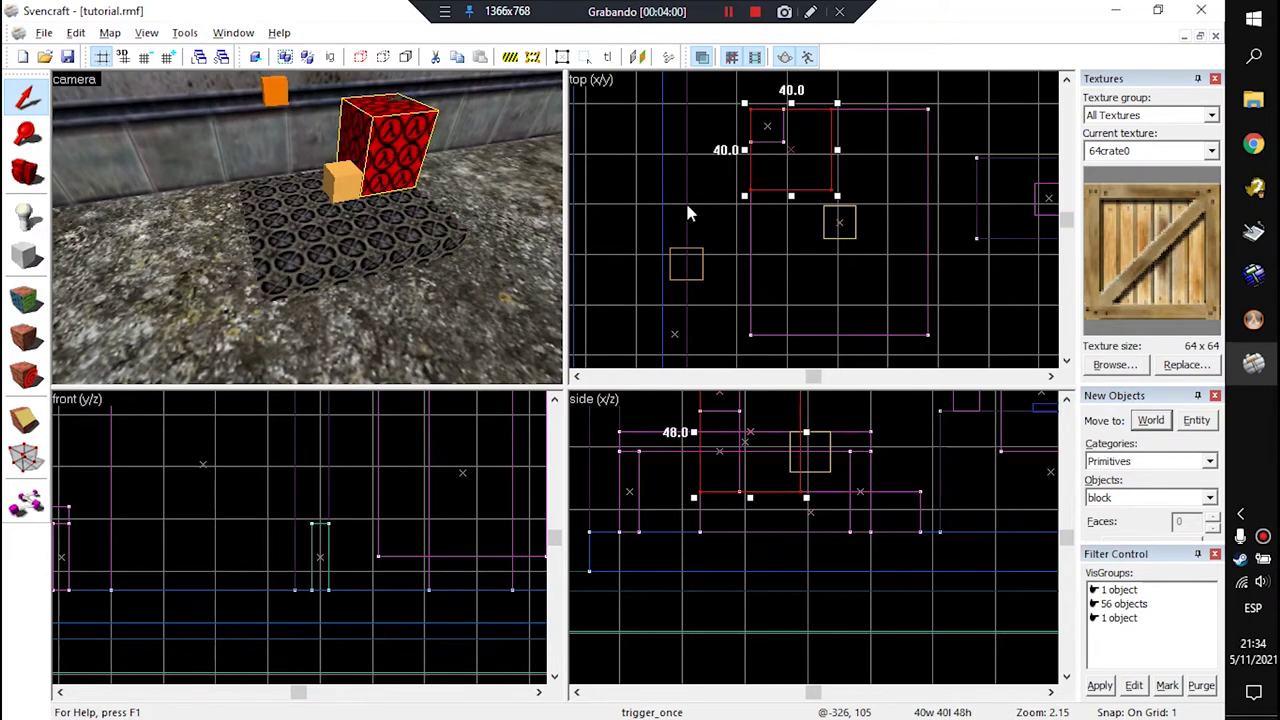
Step: Try to stretch the trigger_once box in the top view to 88 by 112, matching the platform's footprint
{"action": "scroll", "coordinate": [786, 126], "scroll_direction": "up", "scroll_amount": 2}
{"action": "scroll", "coordinate": [770, 200], "scroll_direction": "down", "scroll_amount": 2}
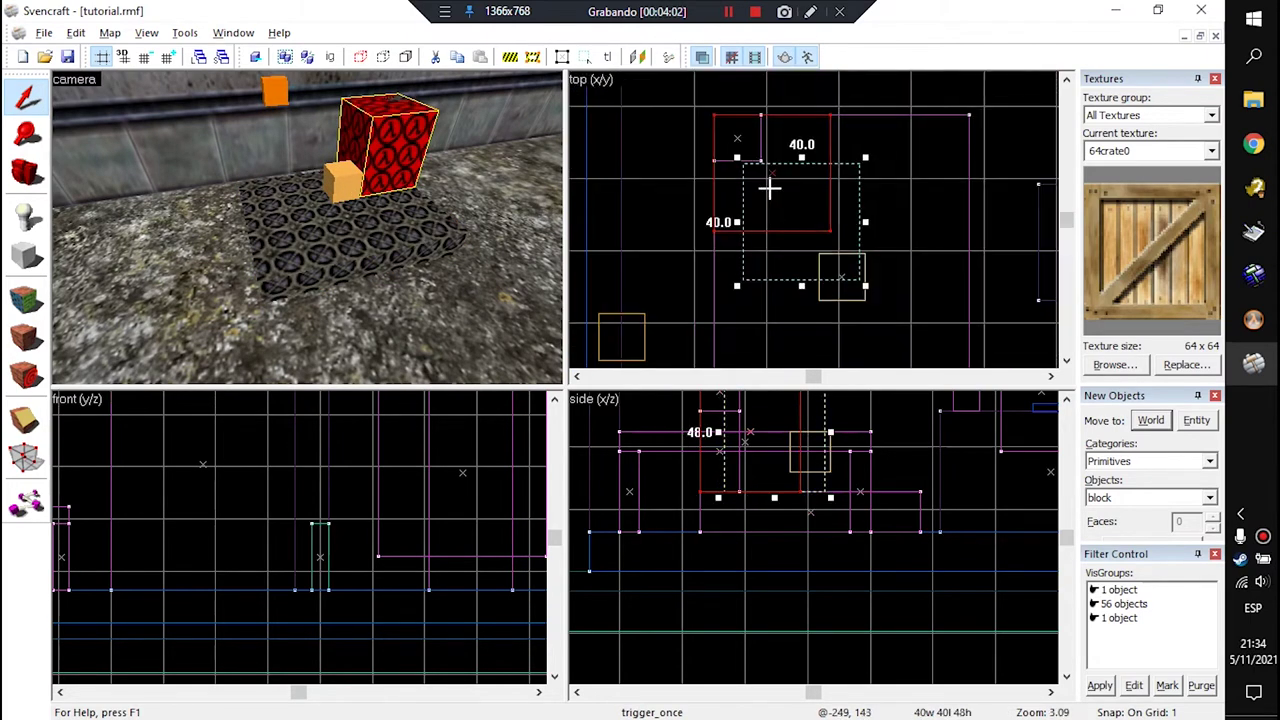
{"action": "scroll", "coordinate": [832, 158], "scroll_direction": "down", "scroll_amount": 5}
{"action": "left_click_drag", "start_coordinate": [832, 158], "coordinate": [876, 270]}
{"action": "scroll", "coordinate": [876, 280], "scroll_direction": "up", "scroll_amount": 8}
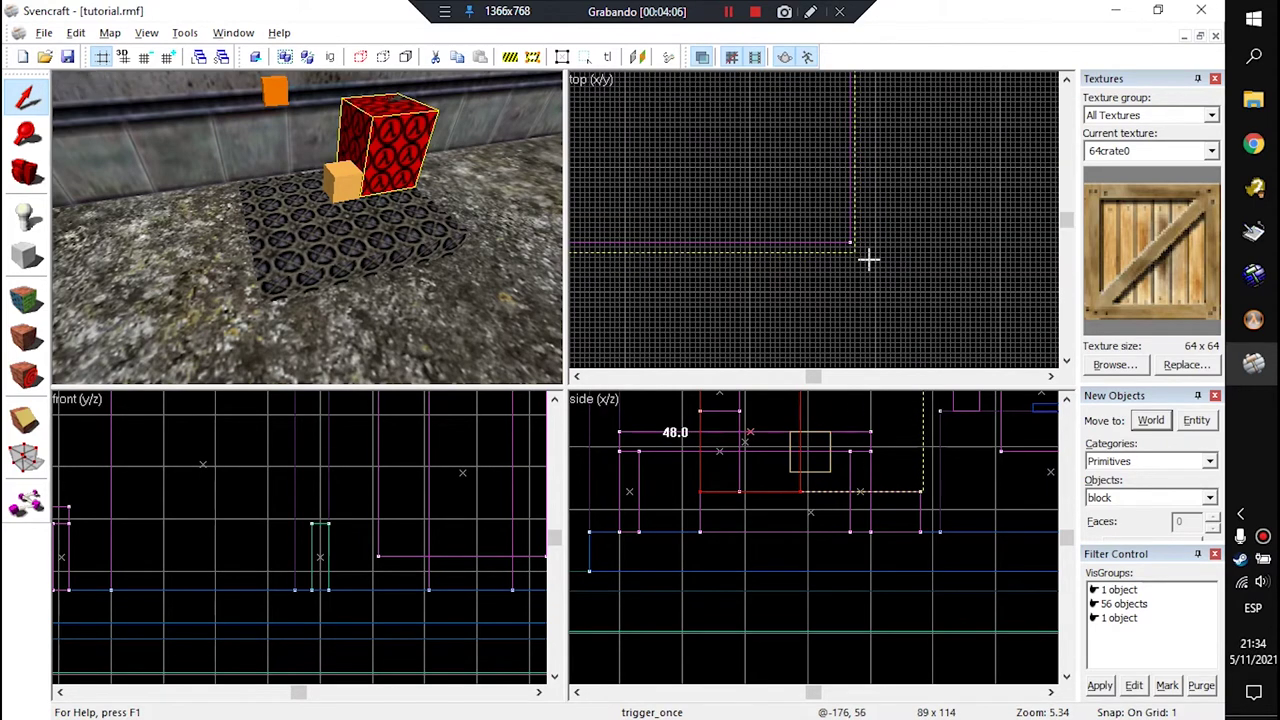
{"action": "scroll", "coordinate": [871, 286], "scroll_direction": "down", "scroll_amount": 6}
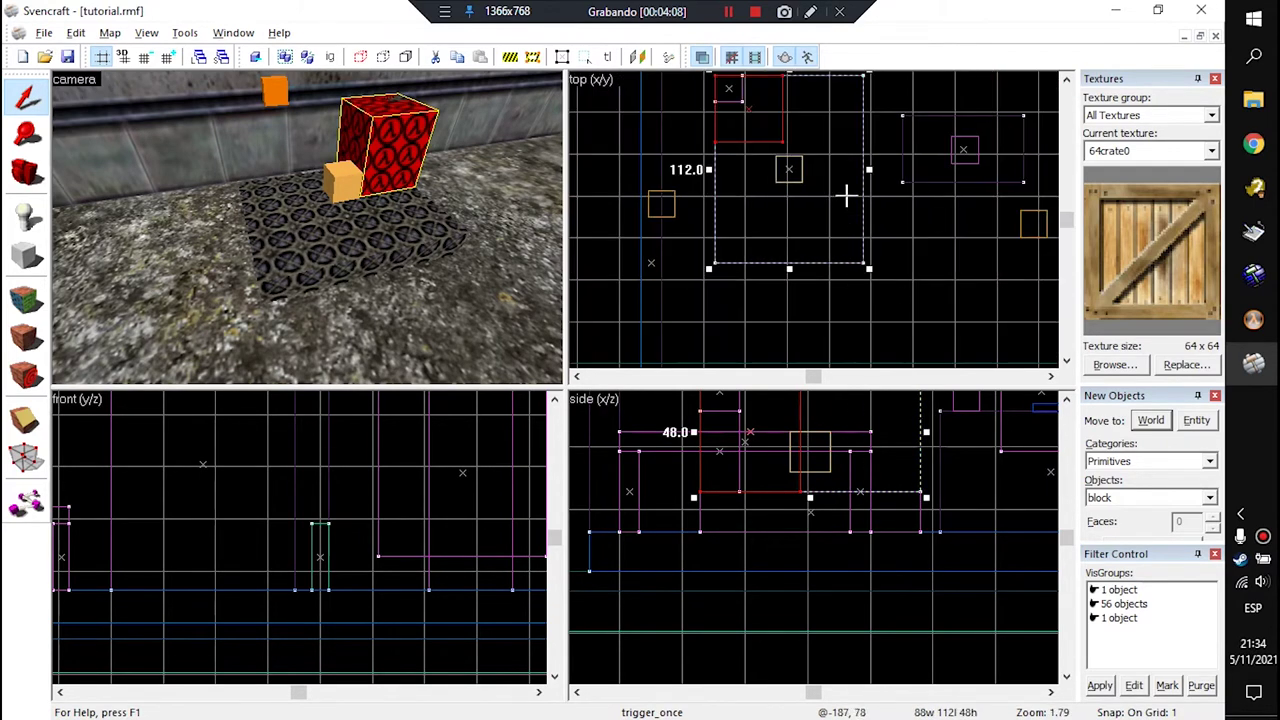
Step: Select the train_1 platform, its trigger_once box and the small cube together with a selection box
{"action": "scroll", "coordinate": [806, 587], "scroll_direction": "down", "scroll_amount": 4}
{"action": "key", "text": "z"}
{"action": "left_click_drag", "start_coordinate": [398, 265], "coordinate": [678, 203]}
{"action": "key", "text": "Return"}
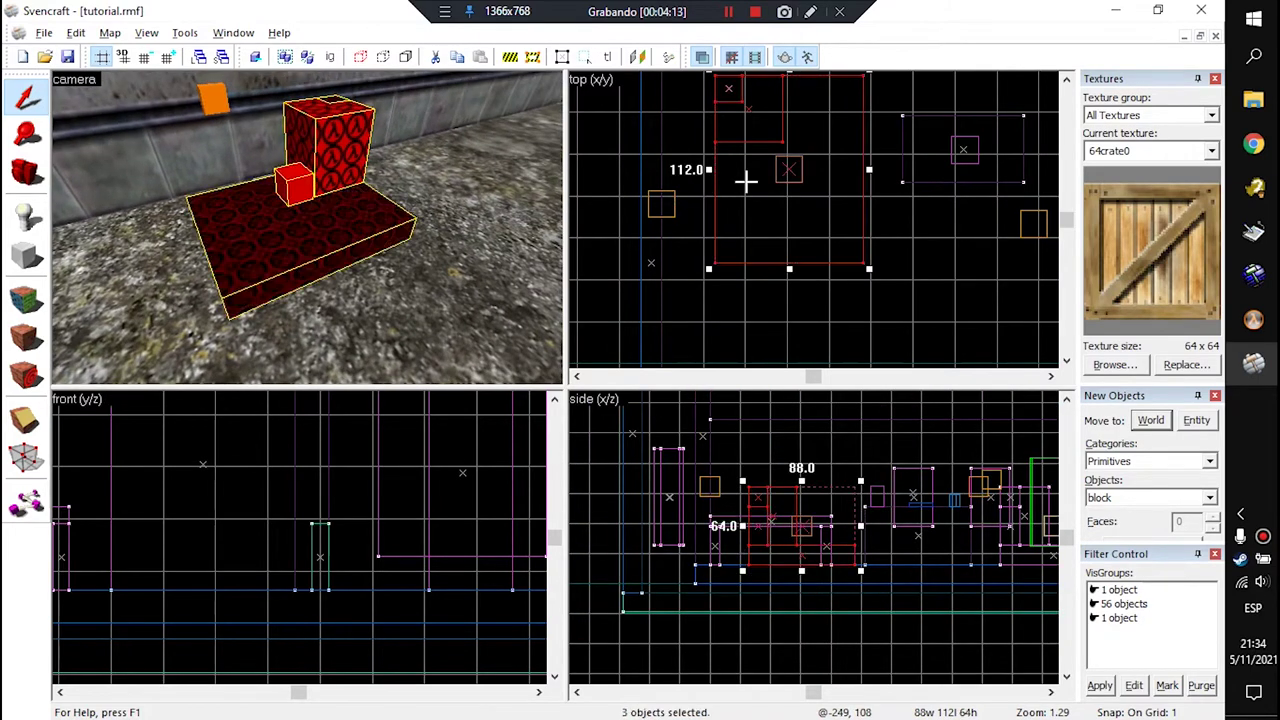
Step: Clear the group selection and select only the trigger_once box on the platform
{"action": "key", "text": "Escape"}
{"action": "key", "text": "shift+b"}
{"action": "left_click", "coordinate": [338, 148]}
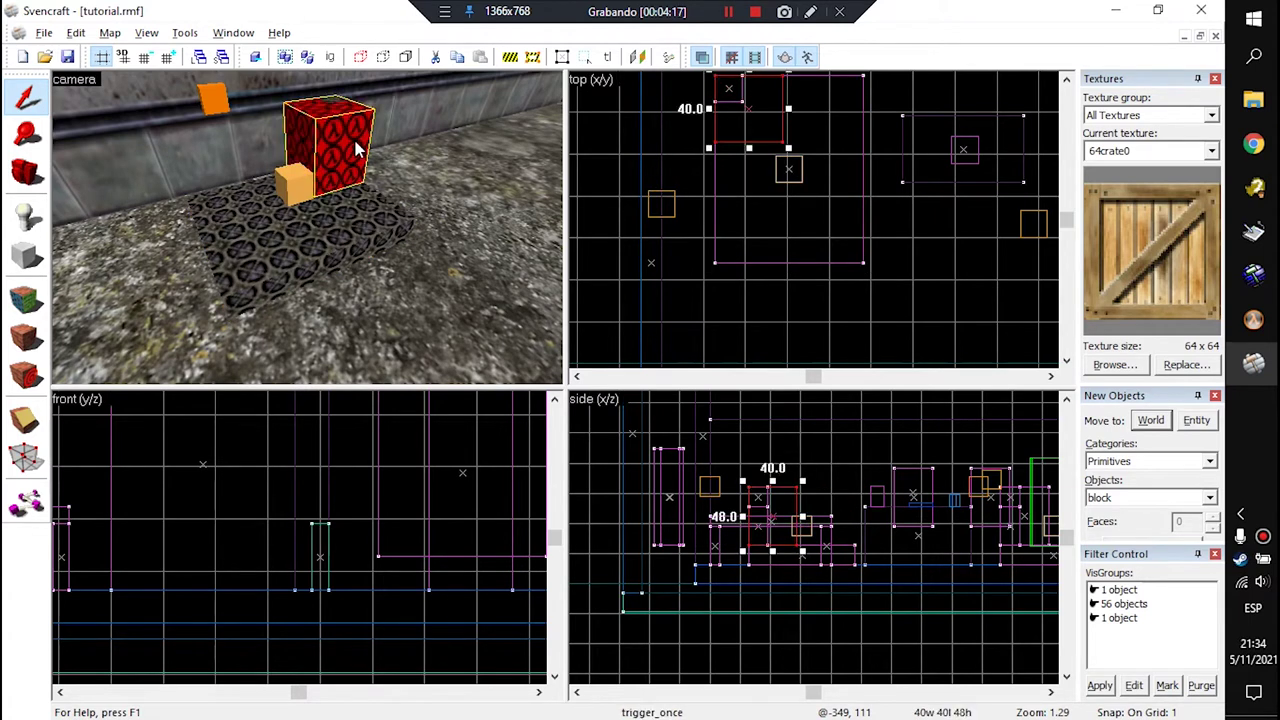
Step: Clone the 40 by 40 trigger_once box to the opposite corner of the train_1 platform in the top view
{"action": "left_click", "coordinate": [357, 148]}
{"action": "left_click_drag", "start_coordinate": [773, 190], "coordinate": [726, 199]}
{"action": "scroll", "coordinate": [766, 220], "scroll_direction": "up", "scroll_amount": 4}
{"action": "scroll", "coordinate": [735, 232], "scroll_direction": "up", "scroll_amount": 2}
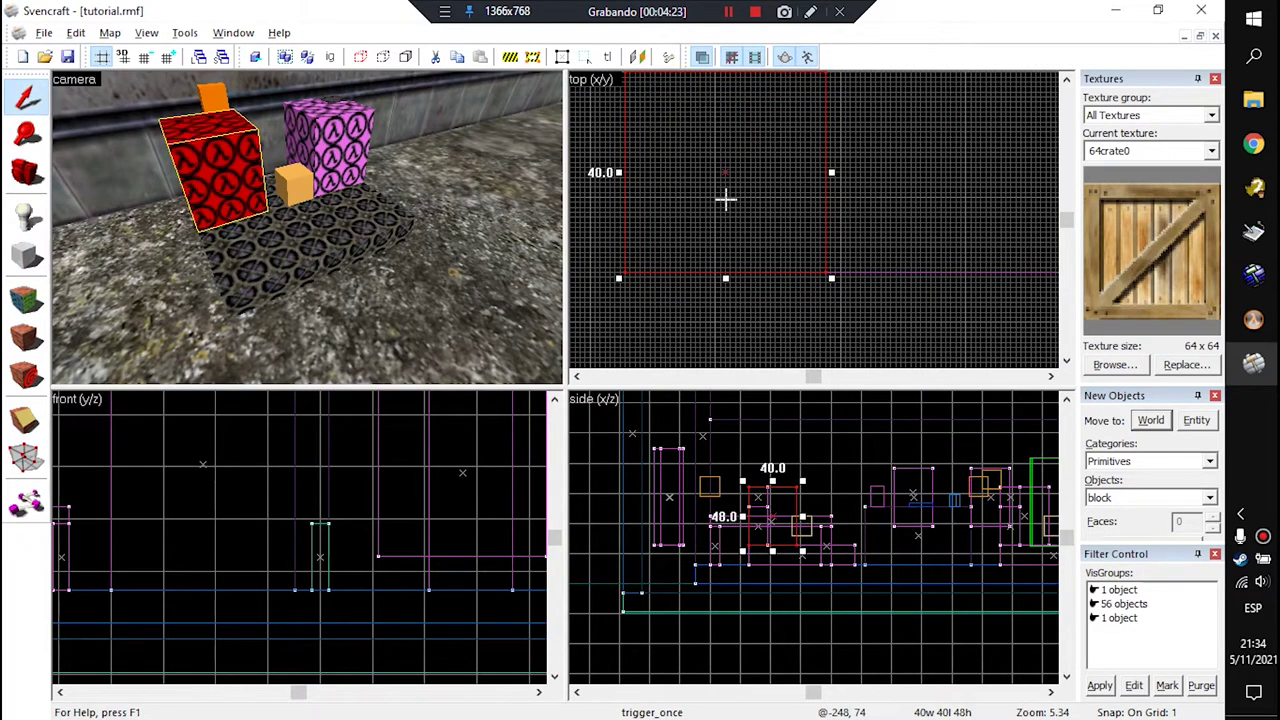
{"action": "scroll", "coordinate": [715, 290], "scroll_direction": "down", "scroll_amount": 9}
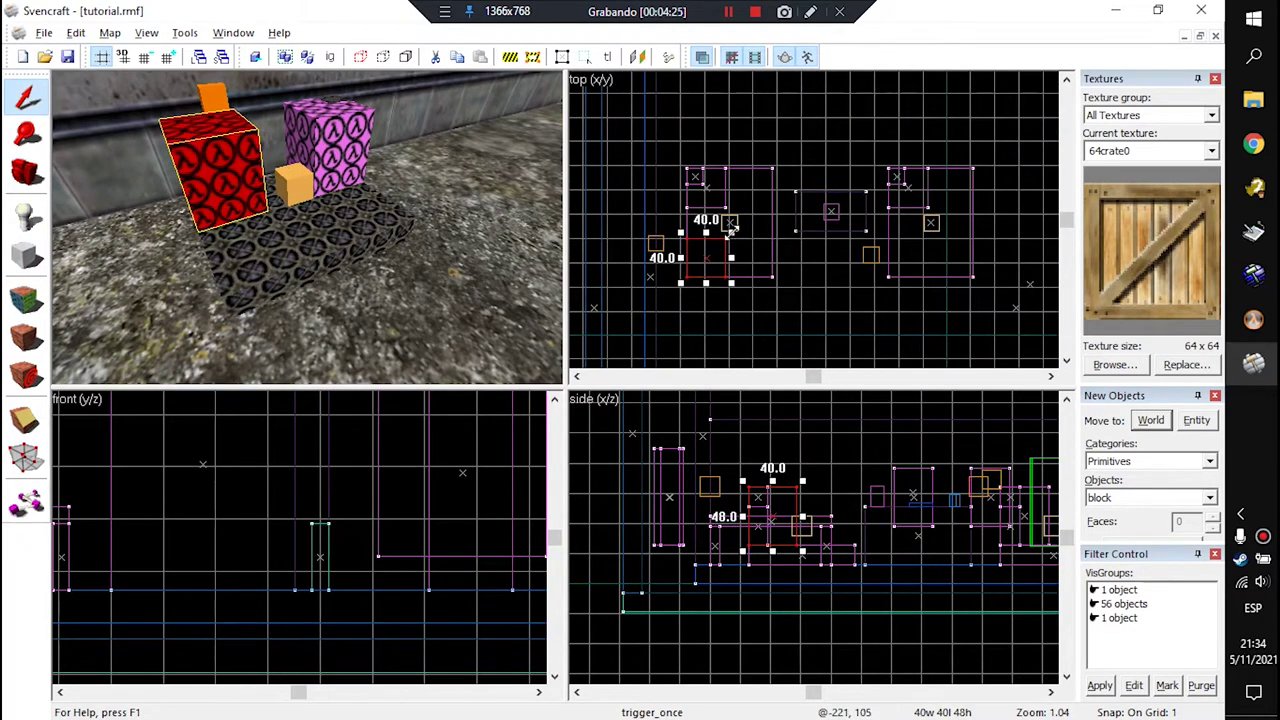
Step: Stretch the cloned trigger_once box over the platform's full footprint and down to the floor, 88 wide, 112 long and 64 high
{"action": "scroll", "coordinate": [782, 175], "scroll_direction": "up", "scroll_amount": 10}
{"action": "left_click_drag", "start_coordinate": [763, 172], "coordinate": [759, 79]}
{"action": "scroll", "coordinate": [792, 535], "scroll_direction": "up", "scroll_amount": 5}
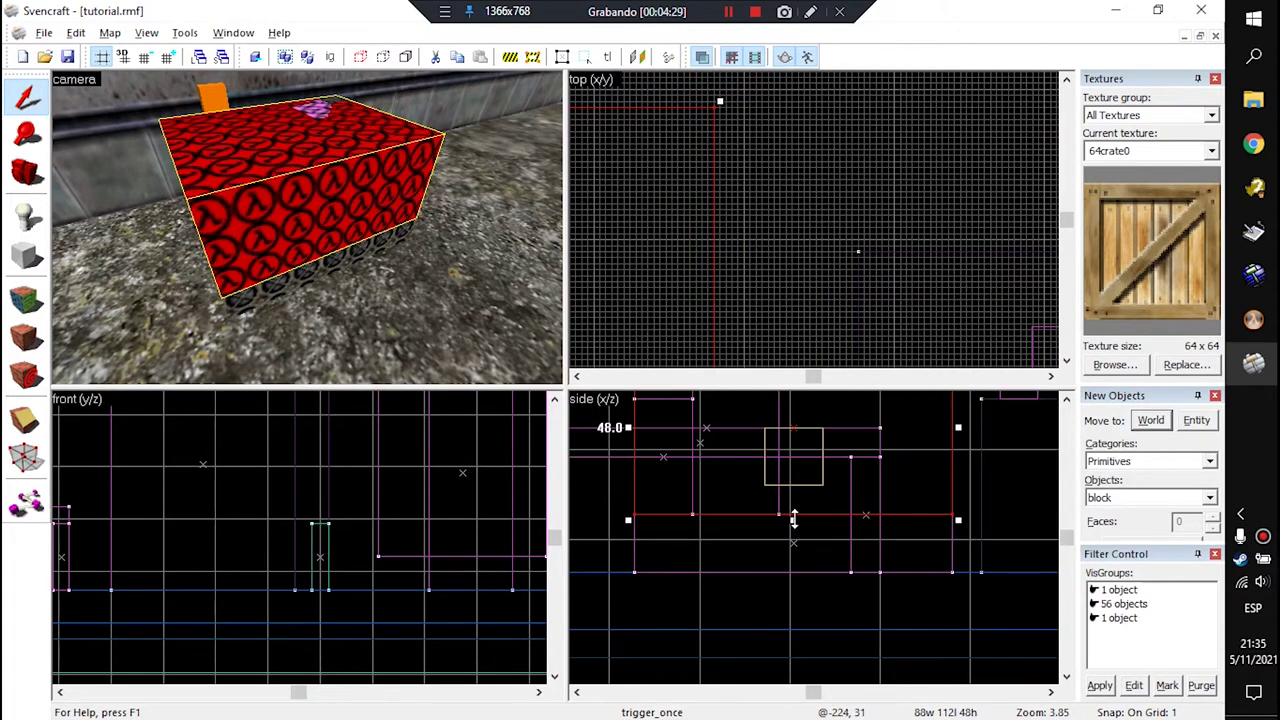
{"action": "key", "text": "z"}
{"action": "key", "text": "d"}
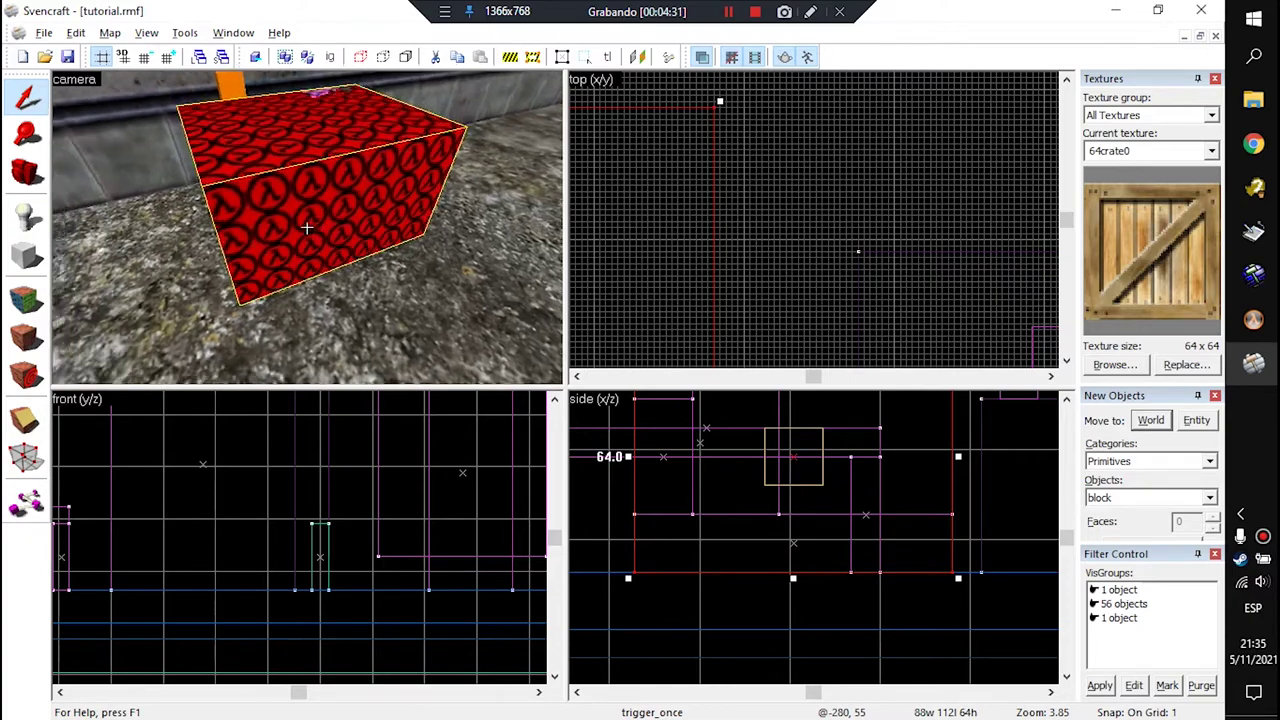
Step: Fly the camera around and into the enlarged trigger_once box to examine how it encloses the platform
{"action": "key", "text": "a"}
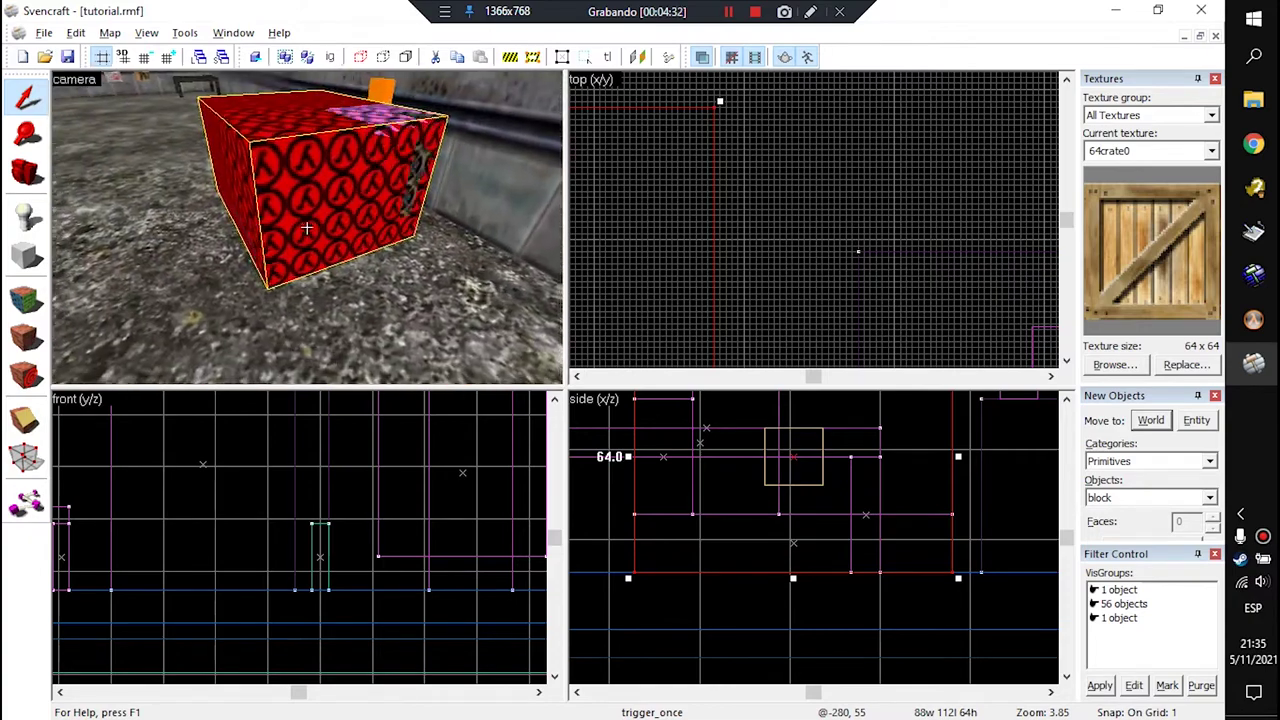
{"action": "key", "text": "w"}
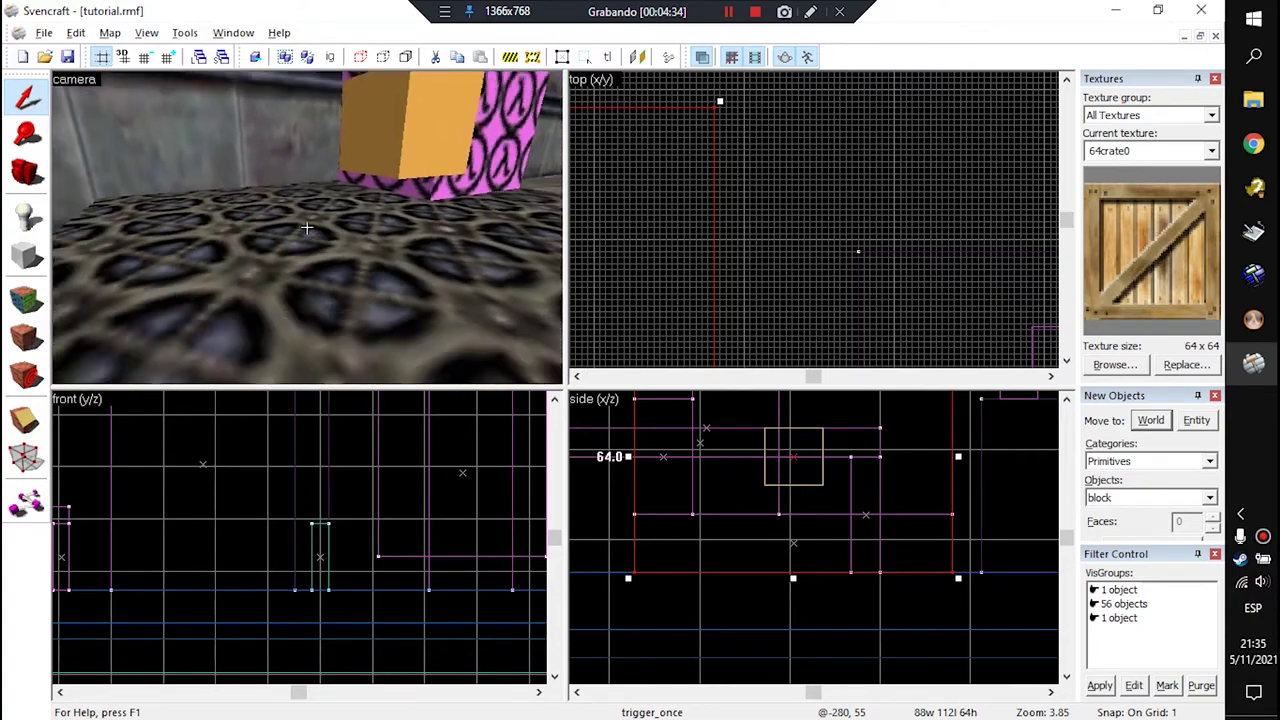
{"action": "key", "text": "w"}
{"action": "key", "text": "w"}
{"action": "key", "text": "s"}
{"action": "key", "text": "w"}
{"action": "key", "text": "a"}
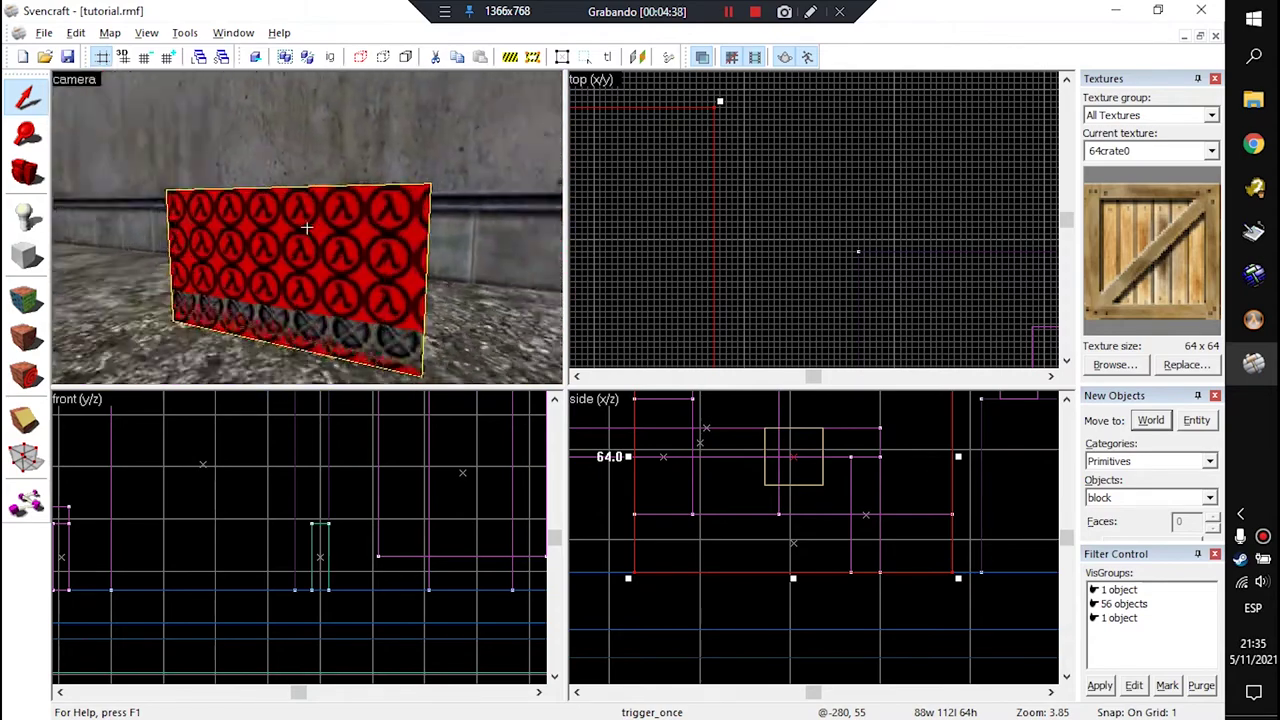
{"action": "key", "text": "s"}
{"action": "key", "text": "w"}
{"action": "key", "text": "z"}
{"action": "key", "text": "z"}
{"action": "key", "text": "s"}
{"action": "key", "text": "w"}
{"action": "key", "text": "z"}
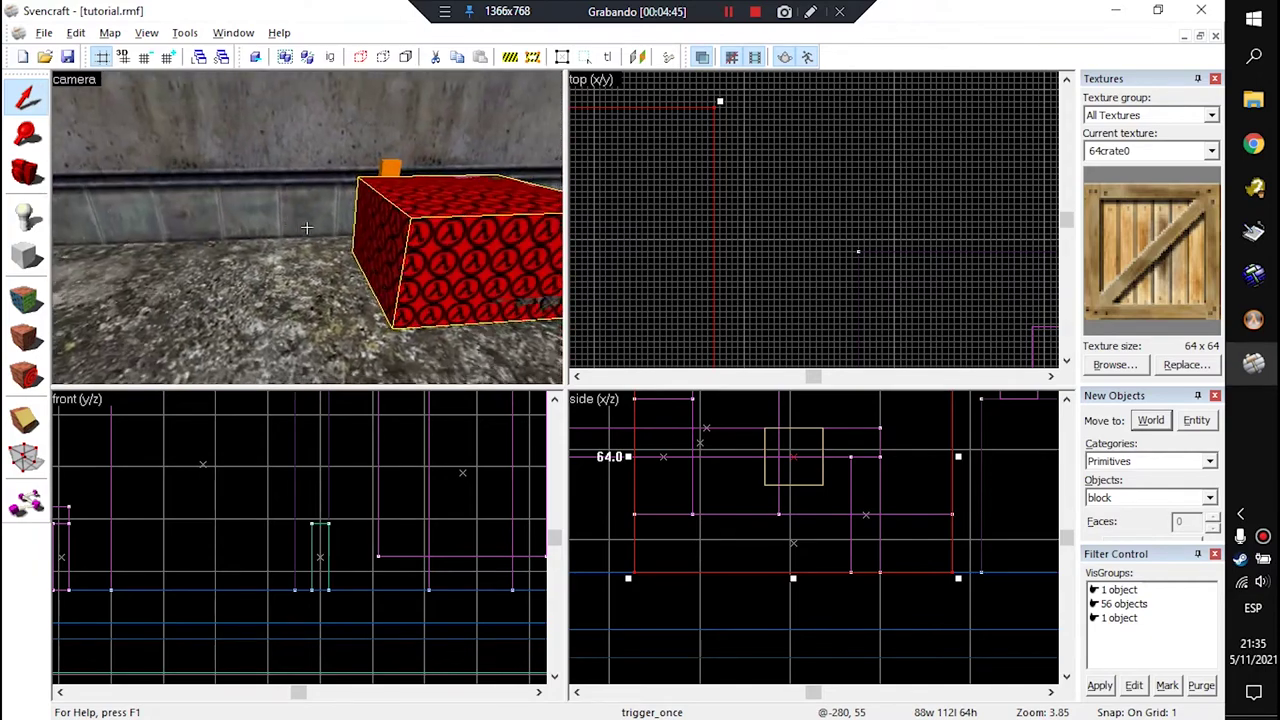
{"action": "key", "text": "w"}
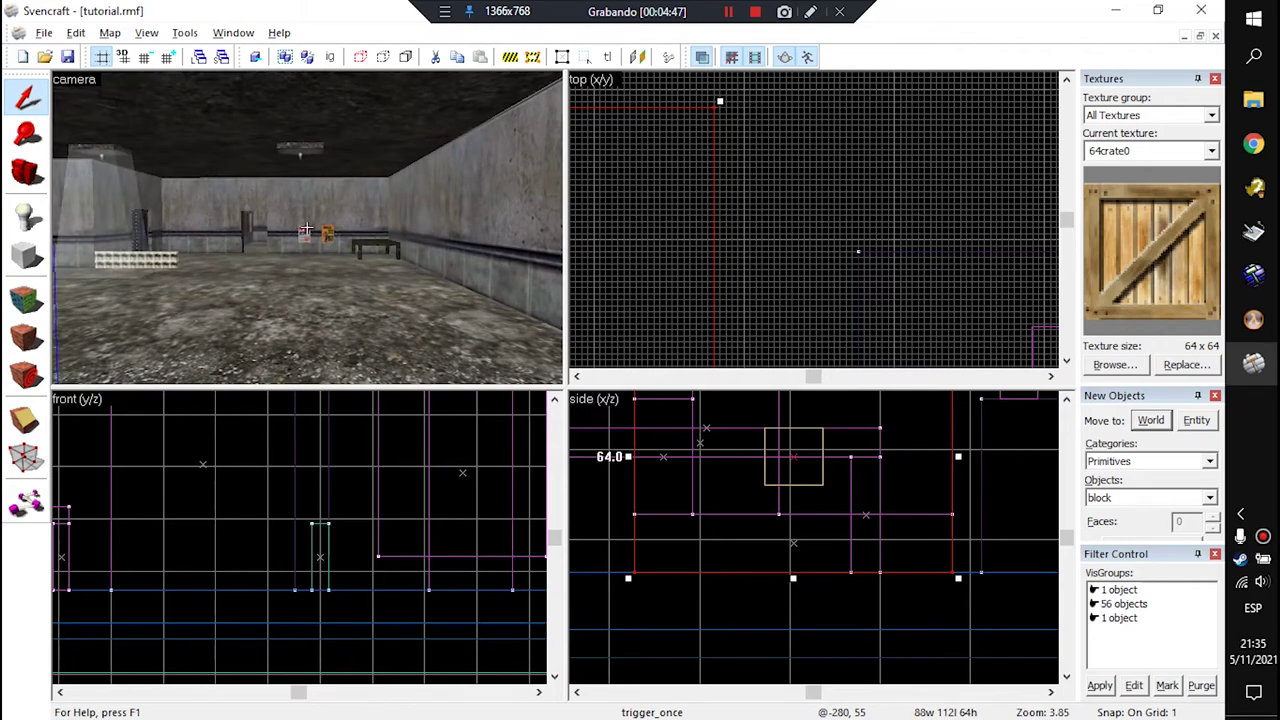
{"action": "key", "text": "w"}
{"action": "key", "text": "w"}
{"action": "key", "text": "d"}
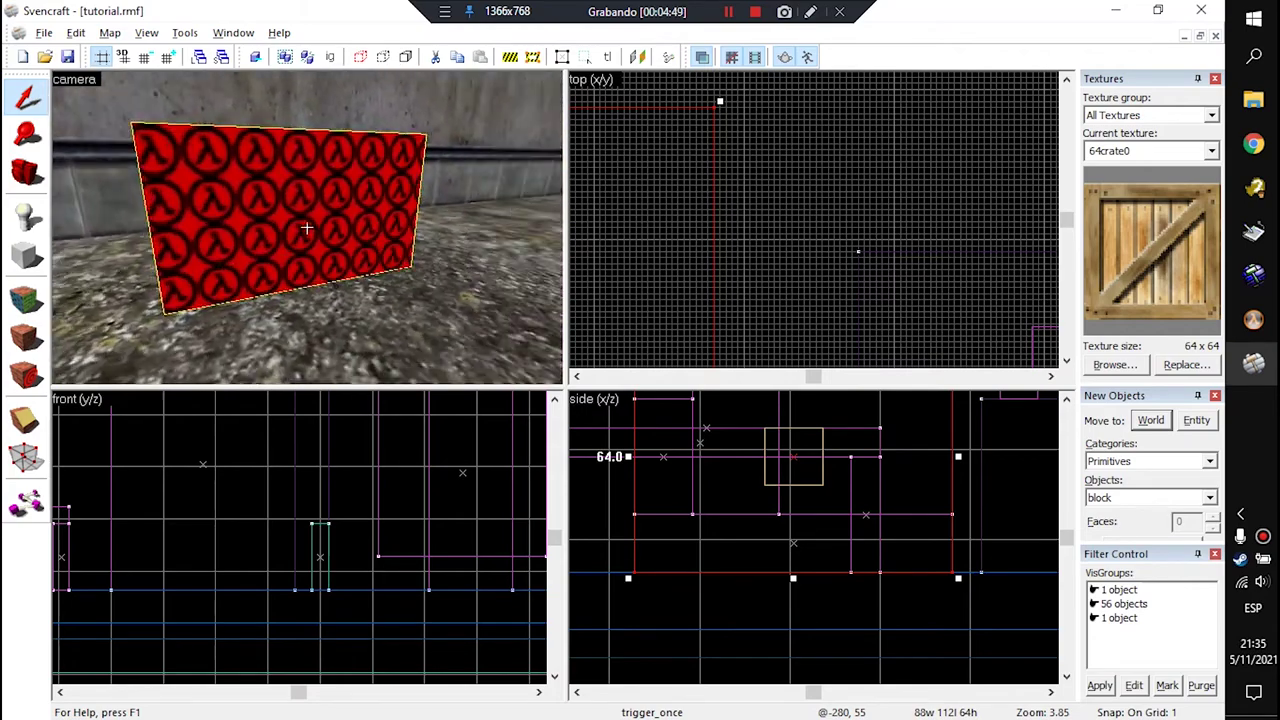
{"action": "key", "text": "a"}
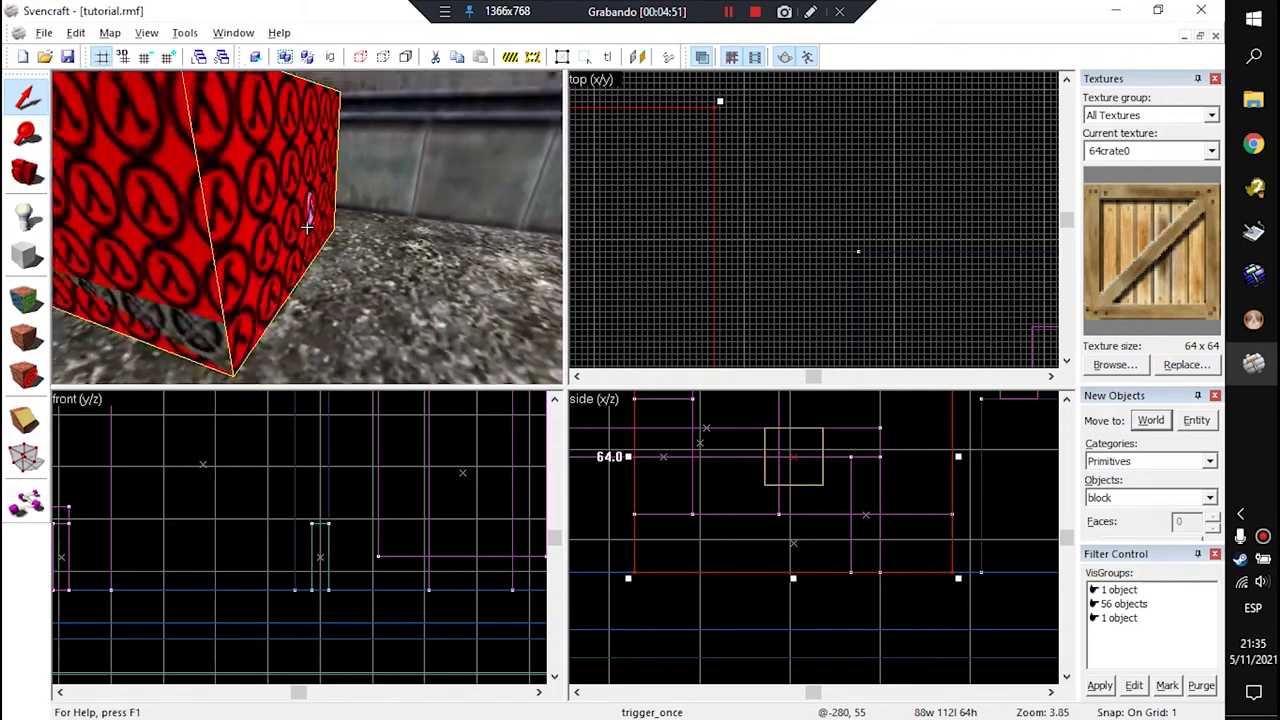
{"action": "key", "text": "z"}
Step: Select the path_1 path_corner above the platform and shift it off the platform's centre in the top view
{"action": "scroll", "coordinate": [780, 205], "scroll_direction": "down", "scroll_amount": 7}
{"action": "scroll", "coordinate": [766, 271], "scroll_direction": "down", "scroll_amount": 2}
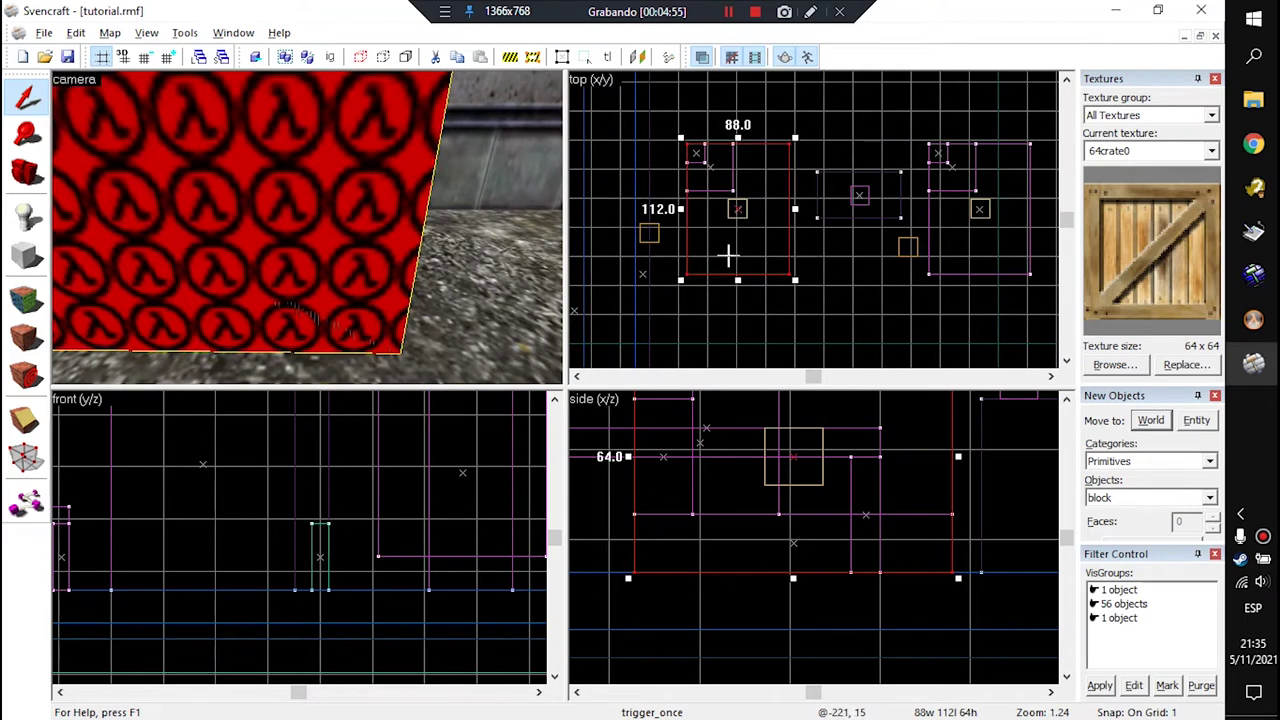
{"action": "key", "text": "z"}
{"action": "key", "text": "w"}
{"action": "key", "text": "z"}
{"action": "left_click", "coordinate": [358, 226]}
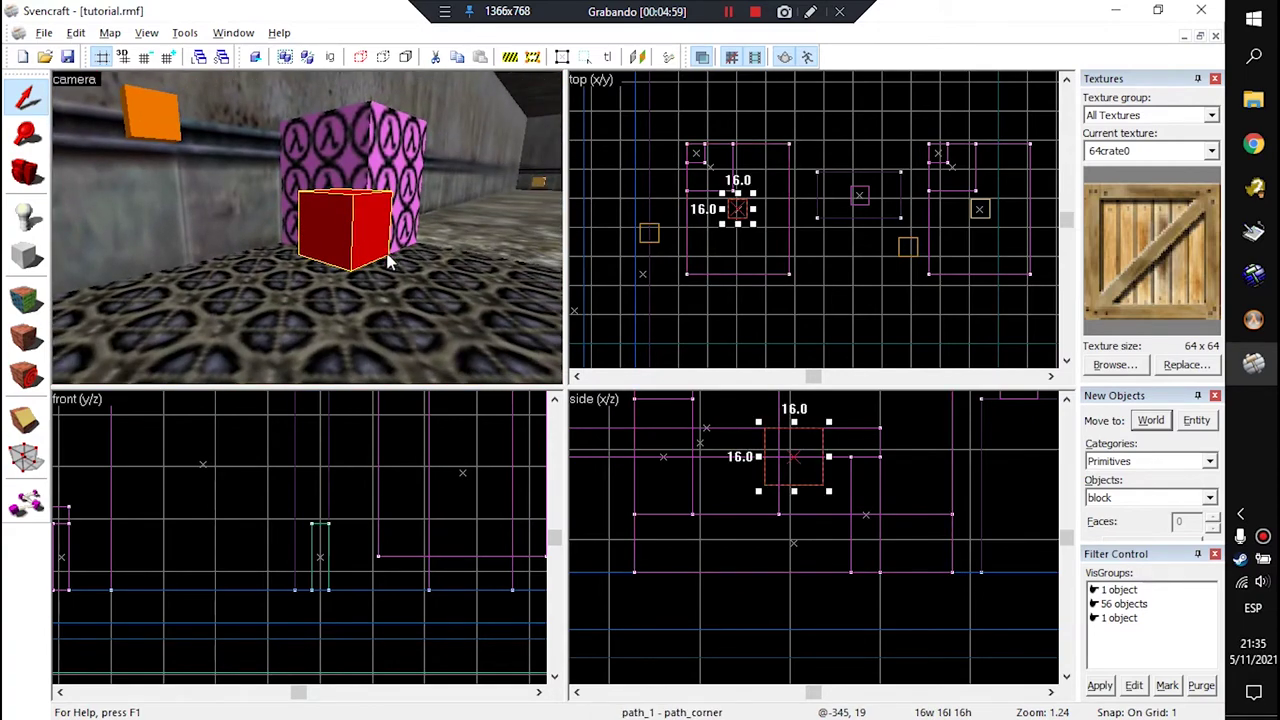
{"action": "scroll", "coordinate": [730, 210], "scroll_direction": "up", "scroll_amount": 9}
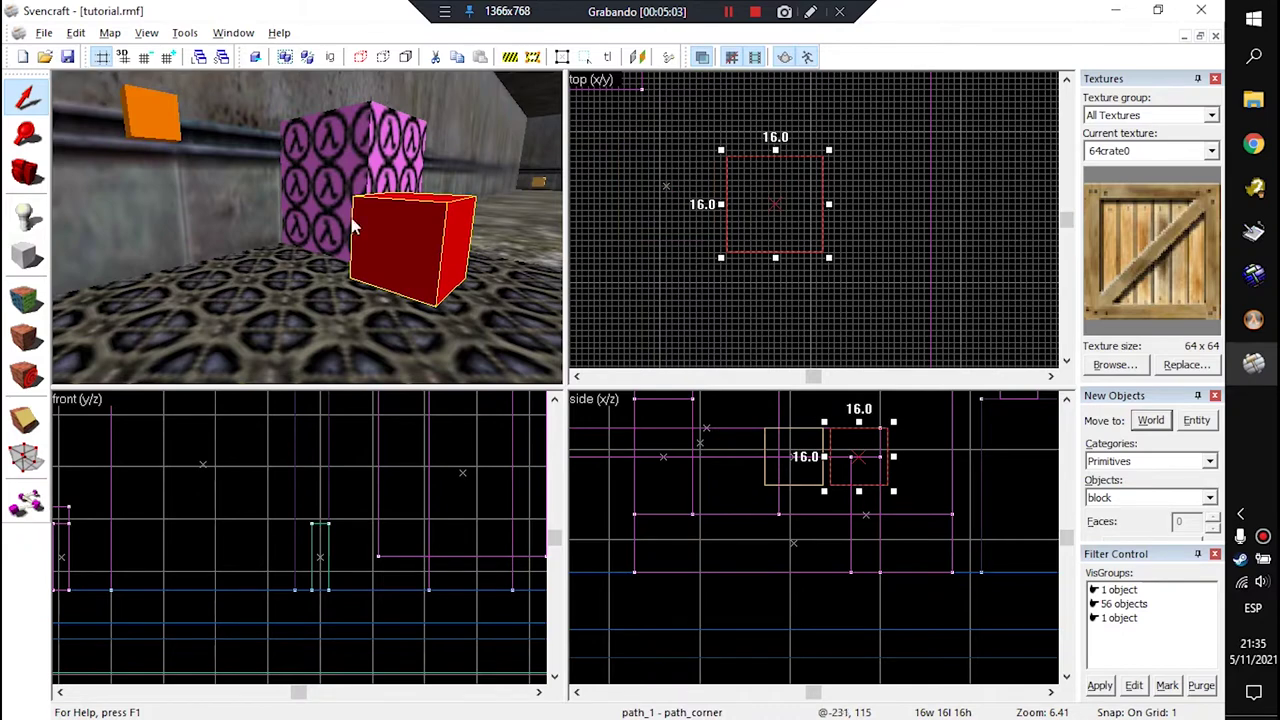
Step: Select the enlarged trigger_once box and examine its centre mark up close in the top view
{"action": "scroll", "coordinate": [285, 256], "scroll_direction": "down", "scroll_amount": 3}
{"action": "left_click", "coordinate": [285, 256]}
{"action": "scroll", "coordinate": [652, 190], "scroll_direction": "up", "scroll_amount": 6}
{"action": "scroll", "coordinate": [768, 248], "scroll_direction": "down", "scroll_amount": 4}
{"action": "key", "text": "Up"}
{"action": "key", "text": "Left"}
{"action": "scroll", "coordinate": [756, 209], "scroll_direction": "up", "scroll_amount": 5}
{"action": "key", "text": "Up"}
{"action": "key", "text": "Left"}
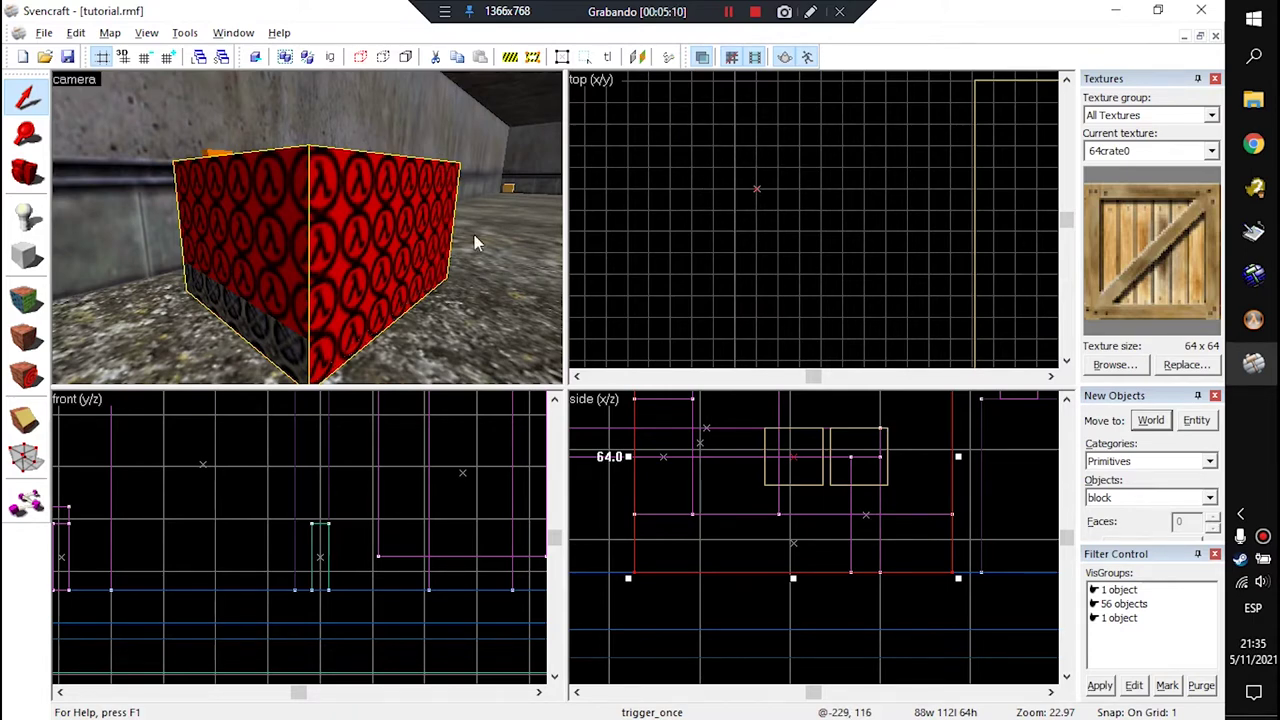
{"action": "scroll", "coordinate": [352, 257], "scroll_direction": "up", "scroll_amount": 3}
Step: Move the path_1 path_corner in the top view so its centre coincides with the trigger_once box's centre mark
{"action": "left_click", "coordinate": [372, 257]}
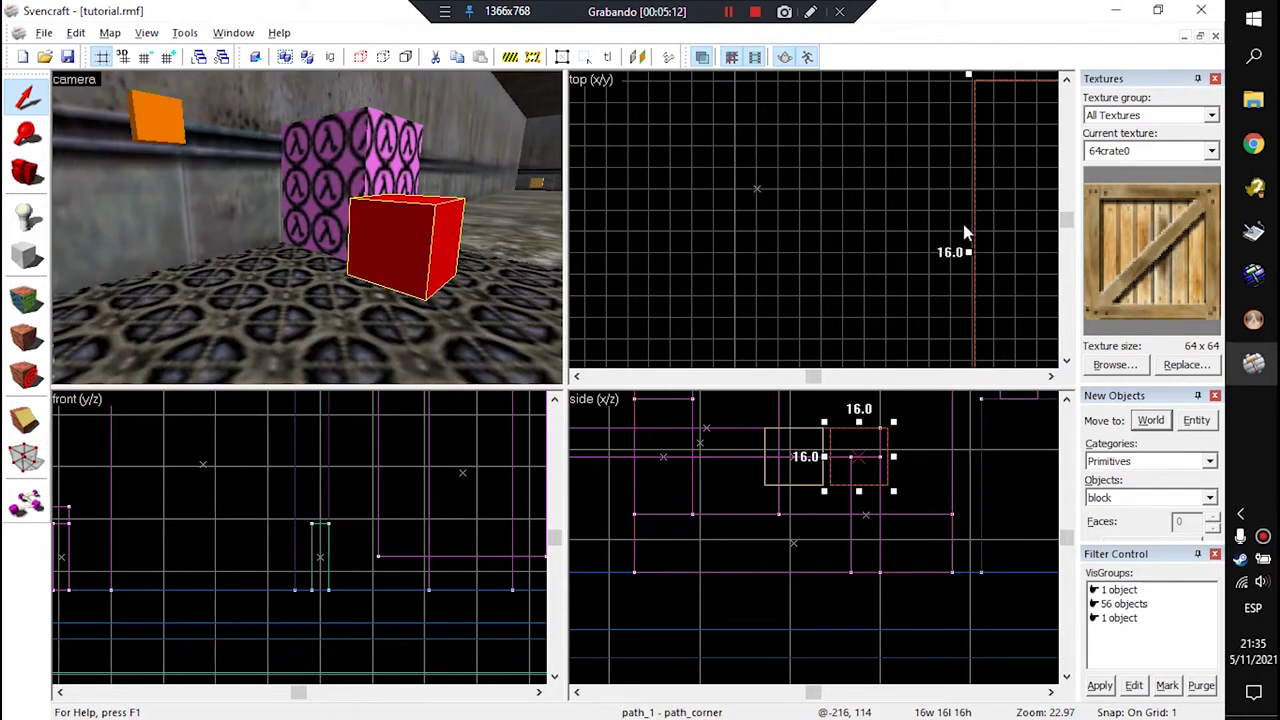
{"action": "left_click_drag", "start_coordinate": [1000, 224], "coordinate": [754, 207]}
{"action": "left_click_drag", "start_coordinate": [757, 286], "coordinate": [752, 186]}
{"action": "left_click", "coordinate": [756, 190]}
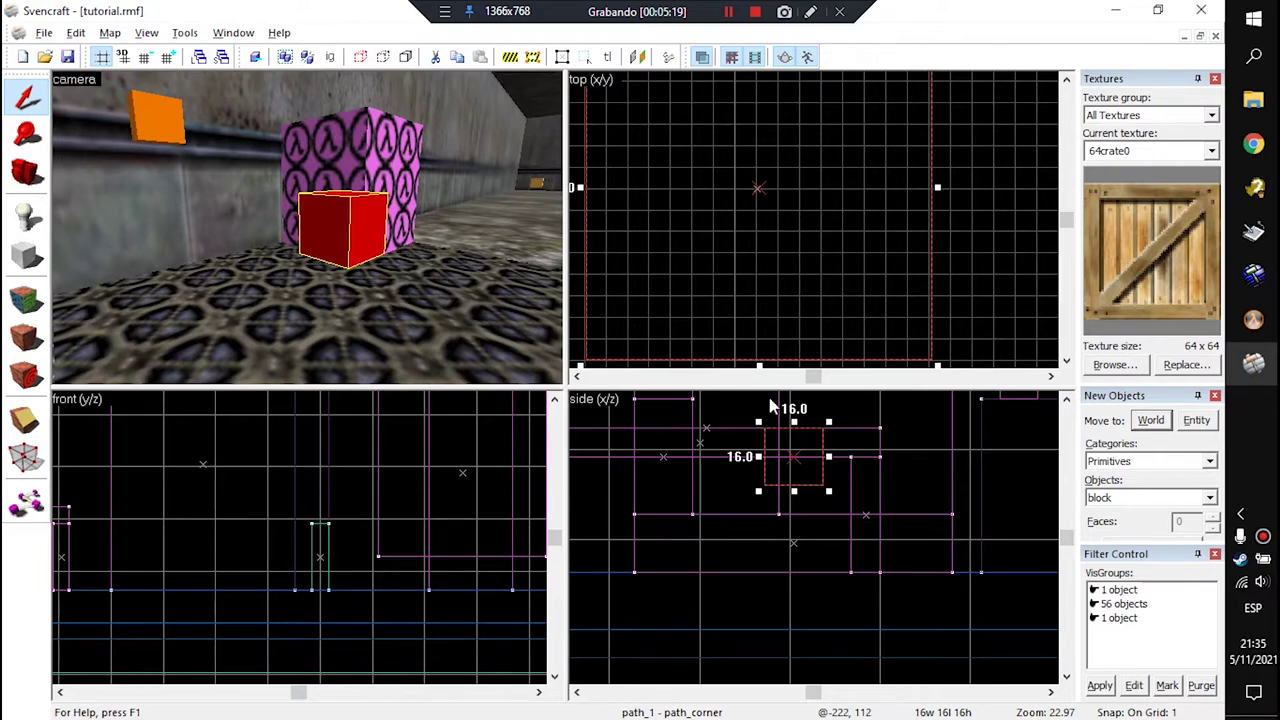
Step: Compare the enlarged trigger_once box's centre with the path_corner in the side view, and delete that enlarged box
{"action": "scroll", "coordinate": [790, 445], "scroll_direction": "down", "scroll_amount": 2}
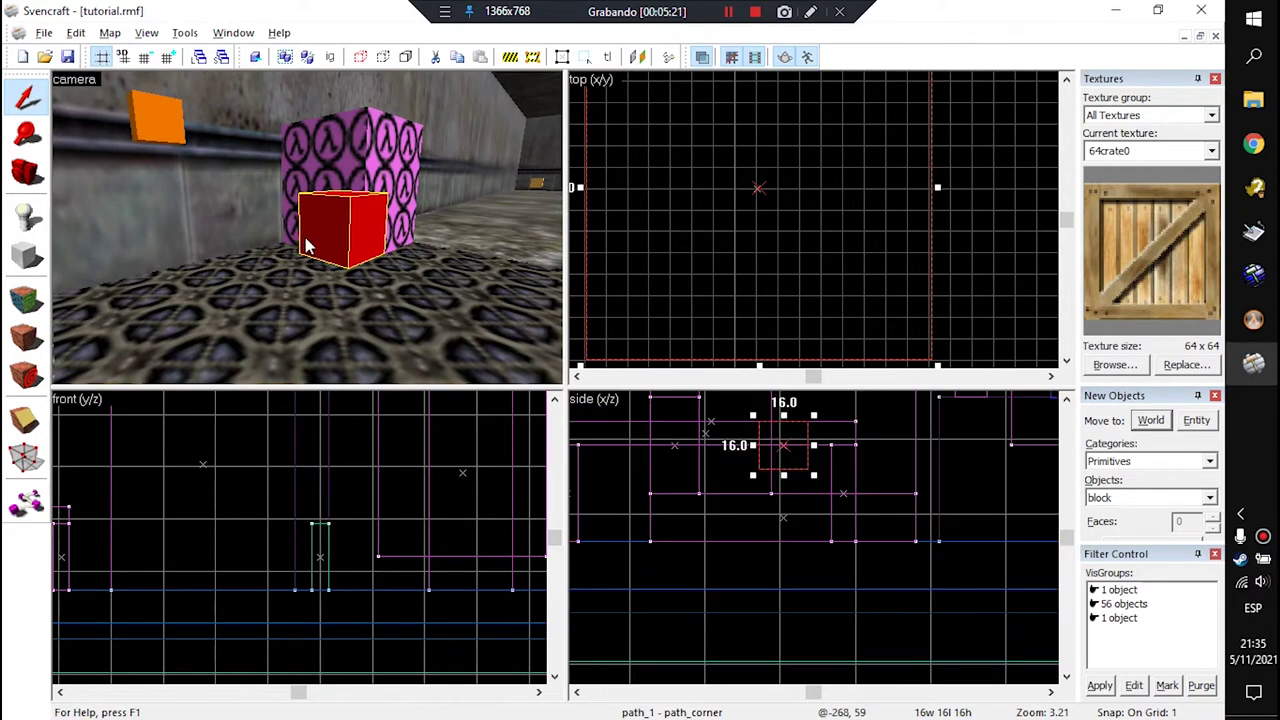
{"action": "scroll", "coordinate": [308, 246], "scroll_direction": "down", "scroll_amount": 3}
{"action": "left_click", "coordinate": [309, 246]}
{"action": "scroll", "coordinate": [798, 500], "scroll_direction": "down", "scroll_amount": 2}
{"action": "scroll", "coordinate": [794, 455], "scroll_direction": "up", "scroll_amount": 5}
{"action": "scroll", "coordinate": [724, 428], "scroll_direction": "up", "scroll_amount": 6}
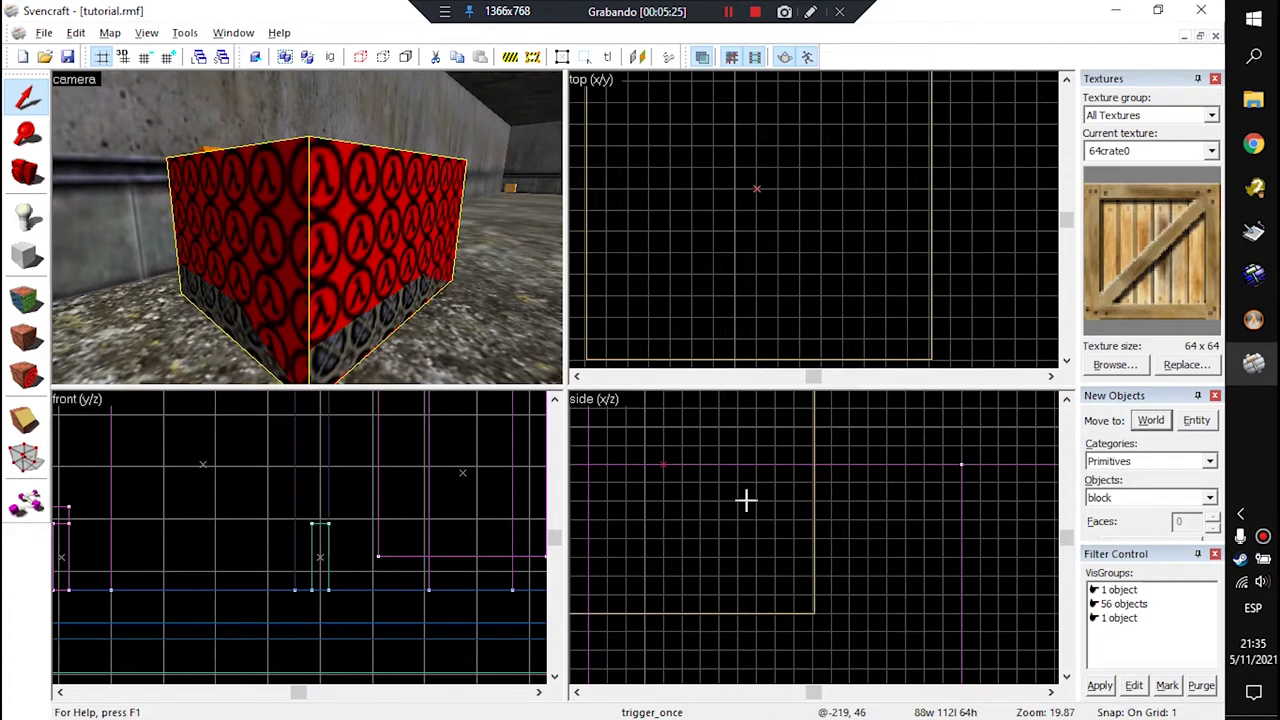
{"action": "scroll", "coordinate": [746, 500], "scroll_direction": "up", "scroll_amount": 2}
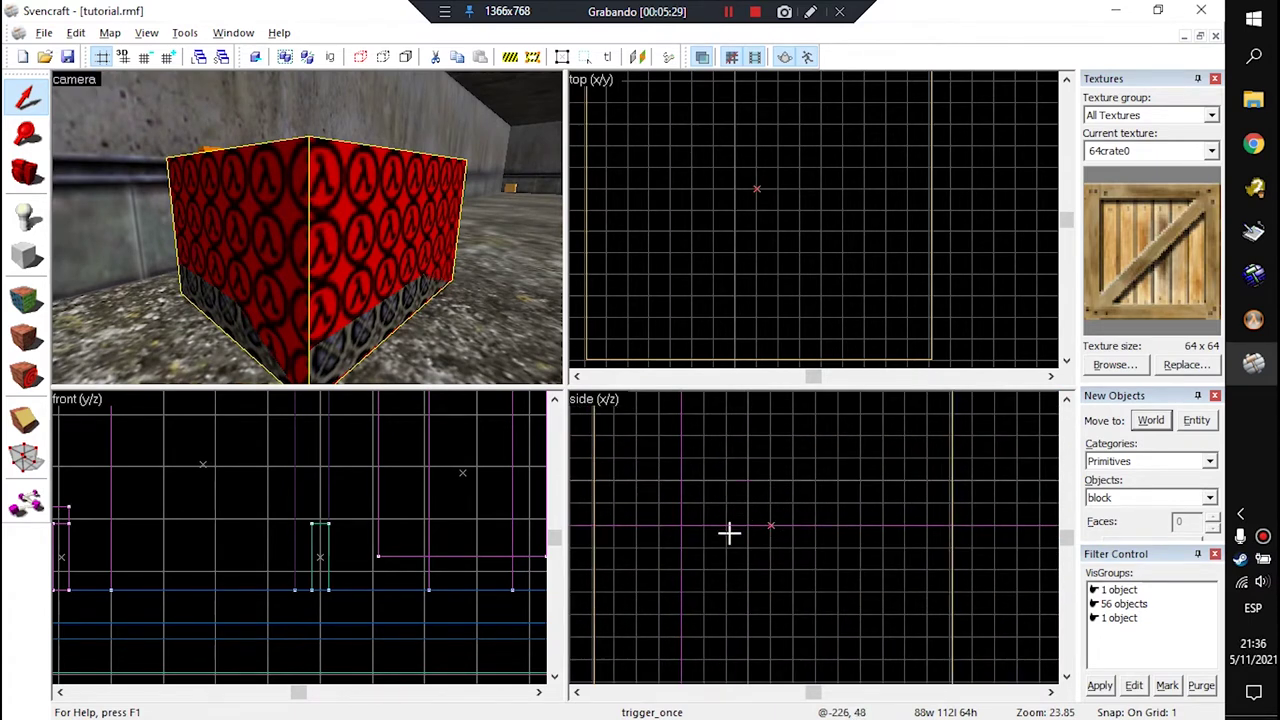
{"action": "scroll", "coordinate": [796, 540], "scroll_direction": "down", "scroll_amount": 3}
{"action": "scroll", "coordinate": [796, 540], "scroll_direction": "down", "scroll_amount": 8}
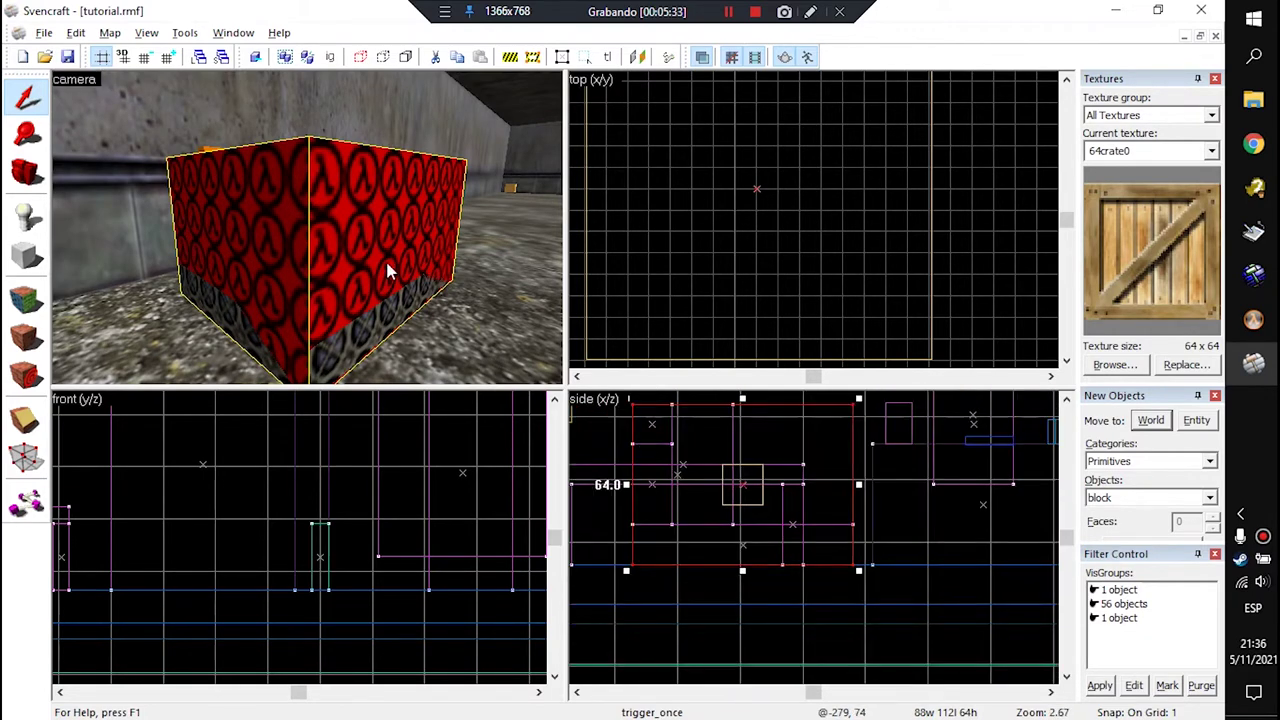
{"action": "key", "text": "Escape"}
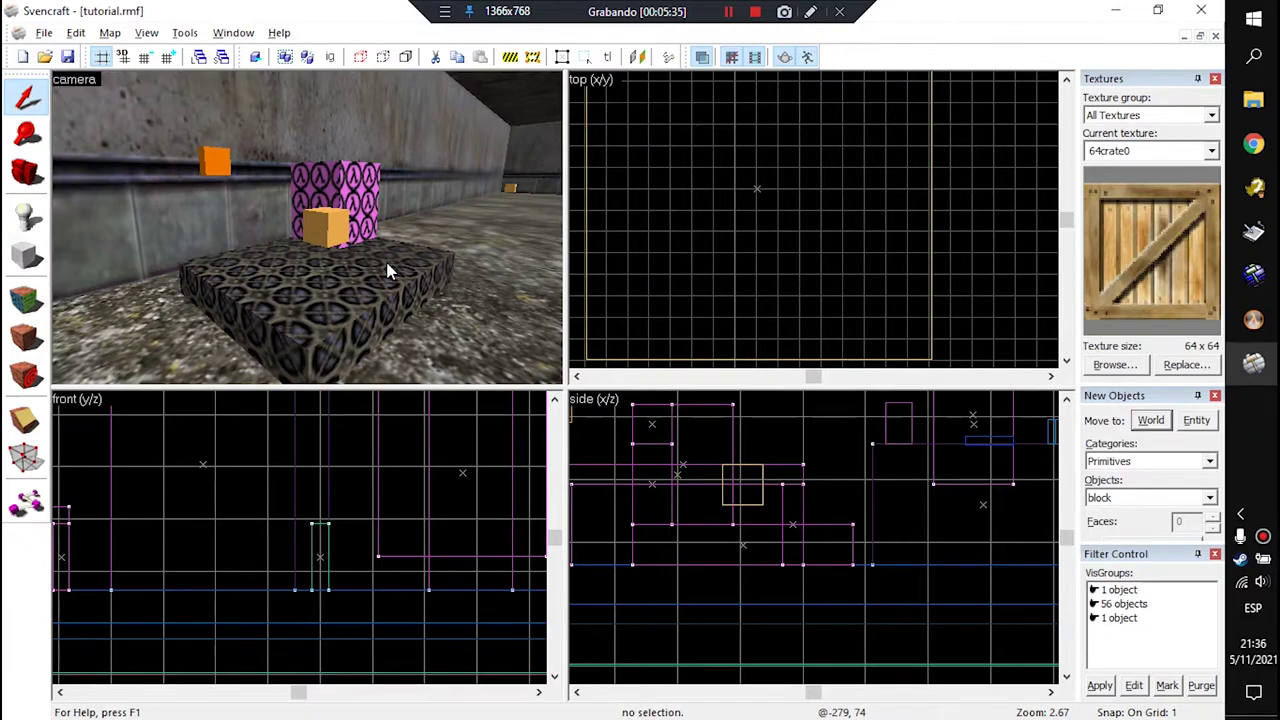
Step: Select the path_1 path_corner and view it above the platform from several sides
{"action": "key", "text": "w"}
{"action": "left_click", "coordinate": [307, 228]}
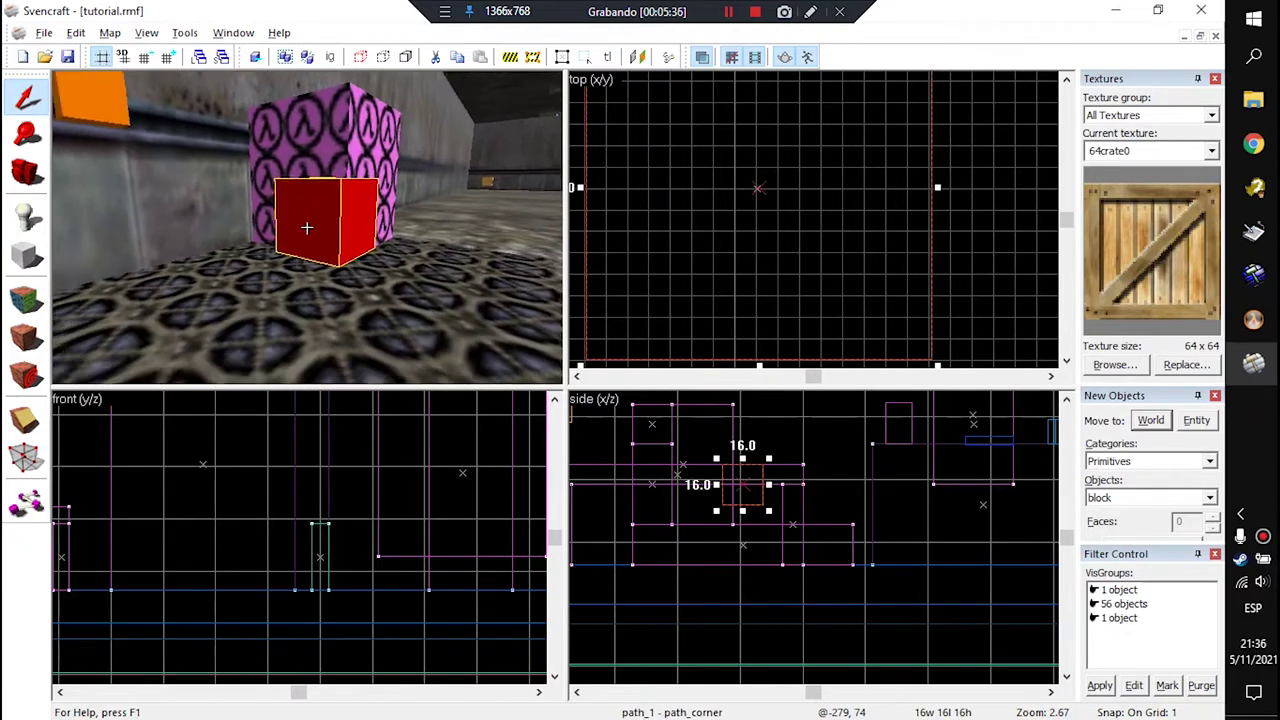
{"action": "key", "text": "w"}
{"action": "key", "text": "s"}
{"action": "key", "text": "z"}
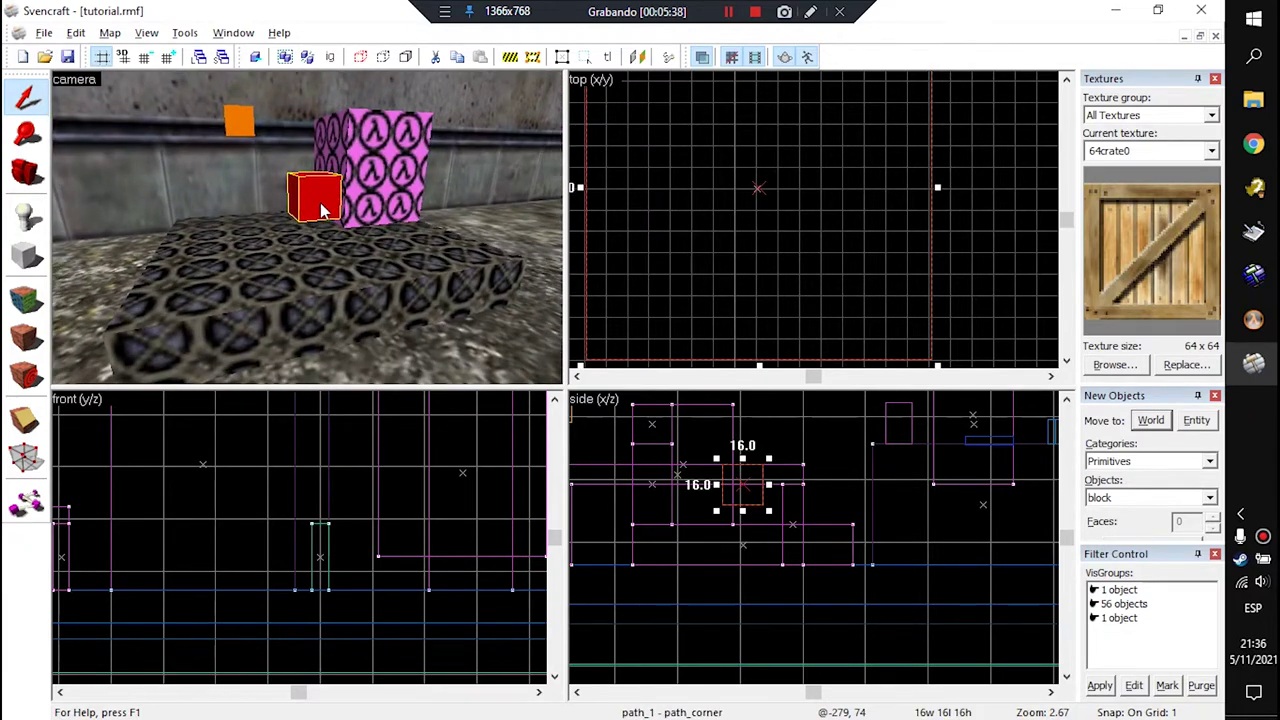
{"action": "key", "text": "z"}
{"action": "key", "text": "w"}
{"action": "key", "text": "s"}
{"action": "key", "text": "z"}
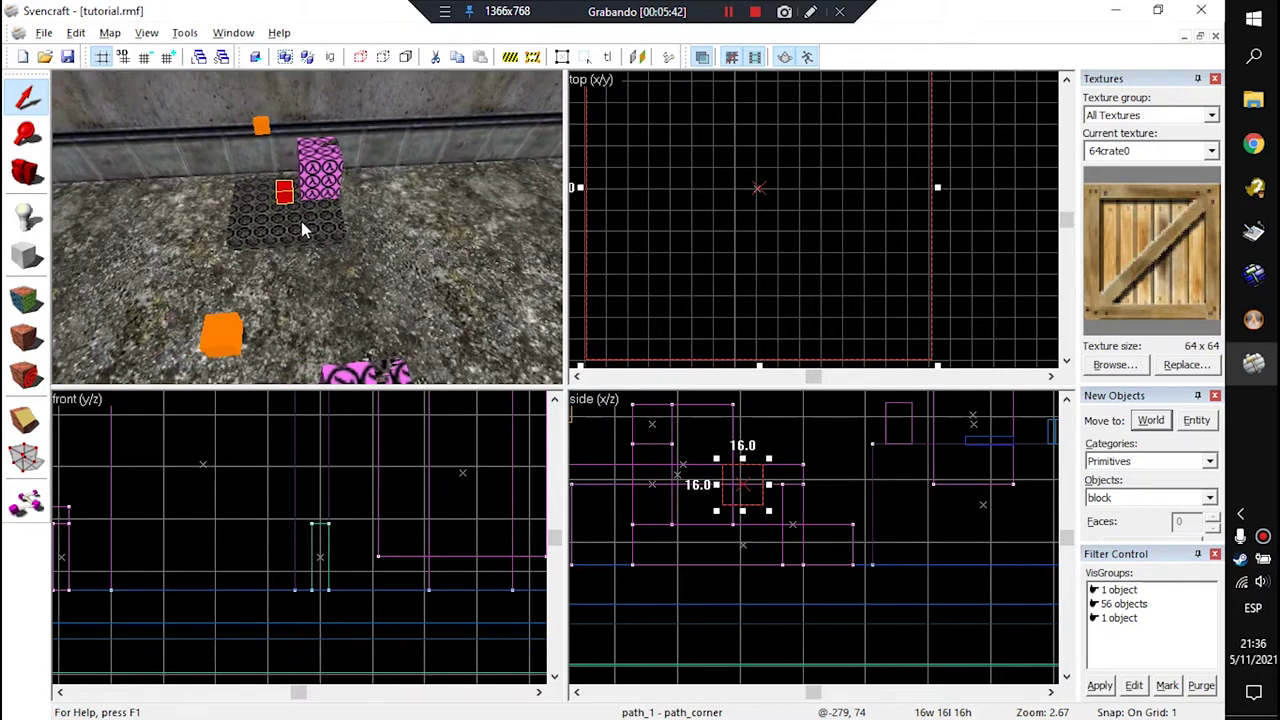
Step: Add the train_1 platform to the path_corner selection and clone both onto empty floor farther along the wall in the top view
{"action": "left_click", "coordinate": [298, 232]}
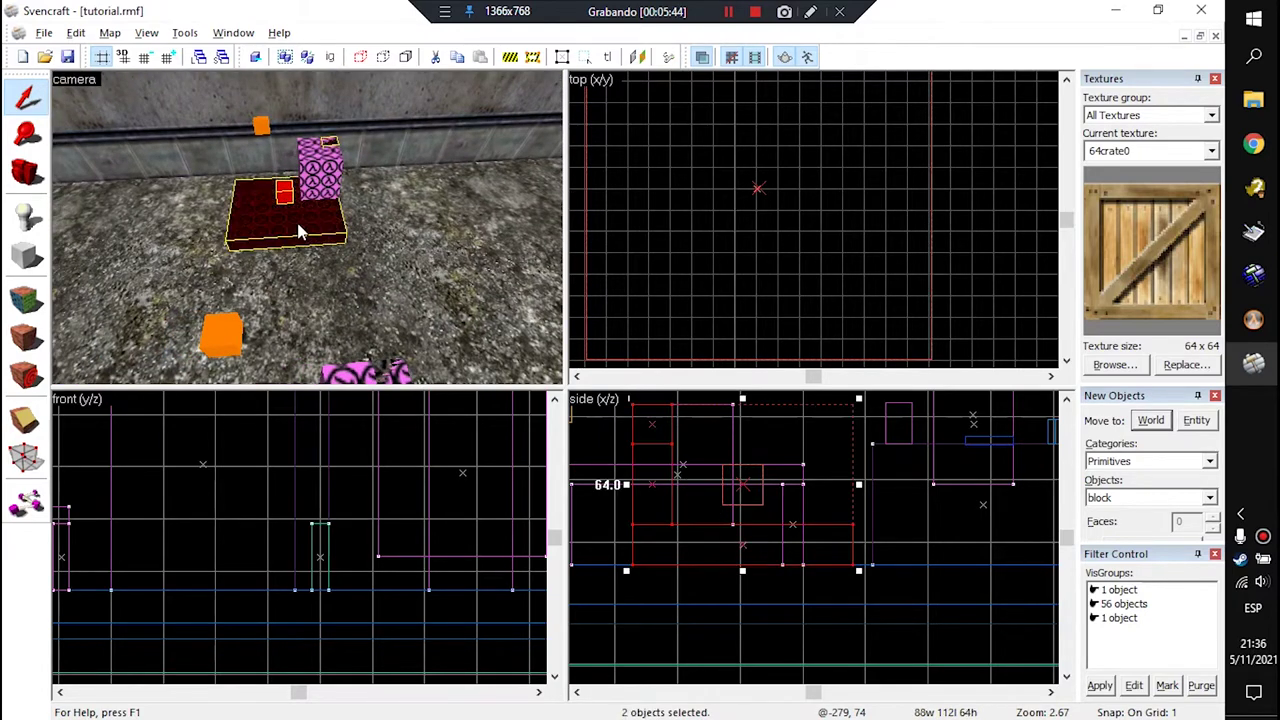
{"action": "scroll", "coordinate": [806, 223], "scroll_direction": "down", "scroll_amount": 3}
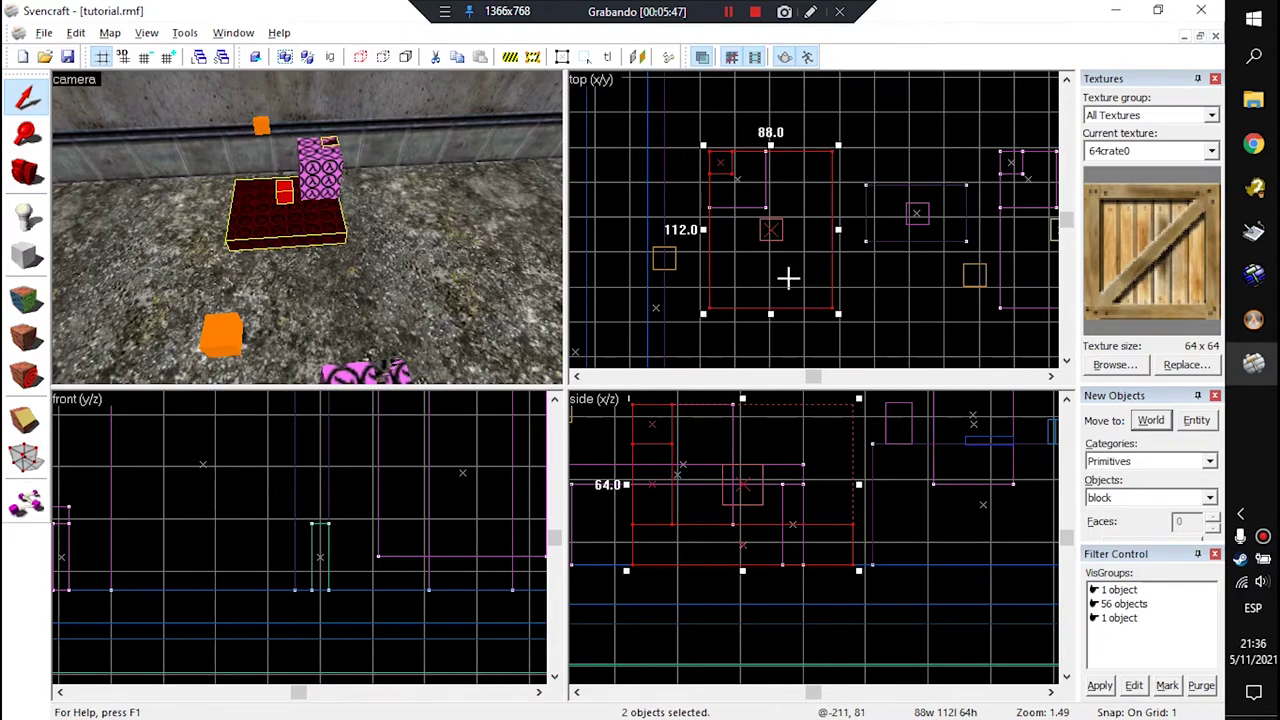
{"action": "scroll", "coordinate": [810, 210], "scroll_direction": "down", "scroll_amount": 5}
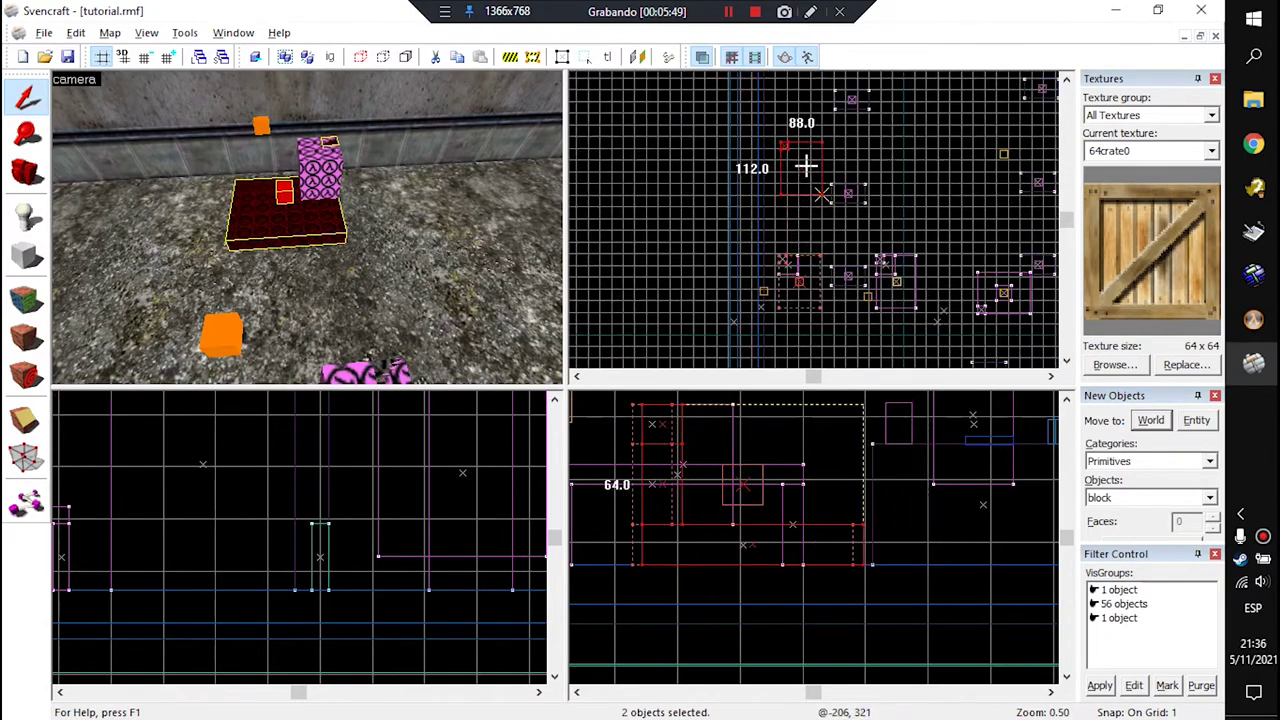
{"action": "left_click_drag", "start_coordinate": [800, 114], "coordinate": [800, 110]}
Step: Select only the cloned train_1 platform by the wall and delete it
{"action": "key", "text": "z"}
{"action": "key", "text": "w"}
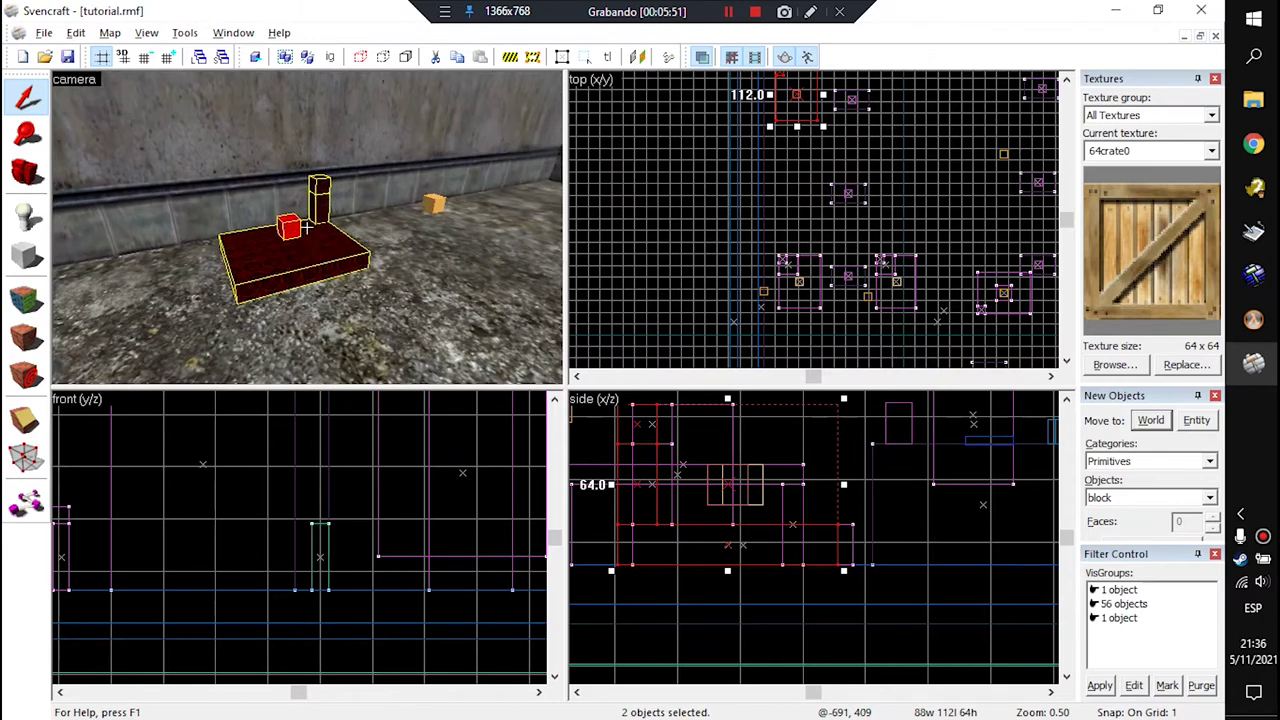
{"action": "key", "text": "d"}
{"action": "left_click", "coordinate": [372, 256]}
{"action": "key", "text": "Delete"}
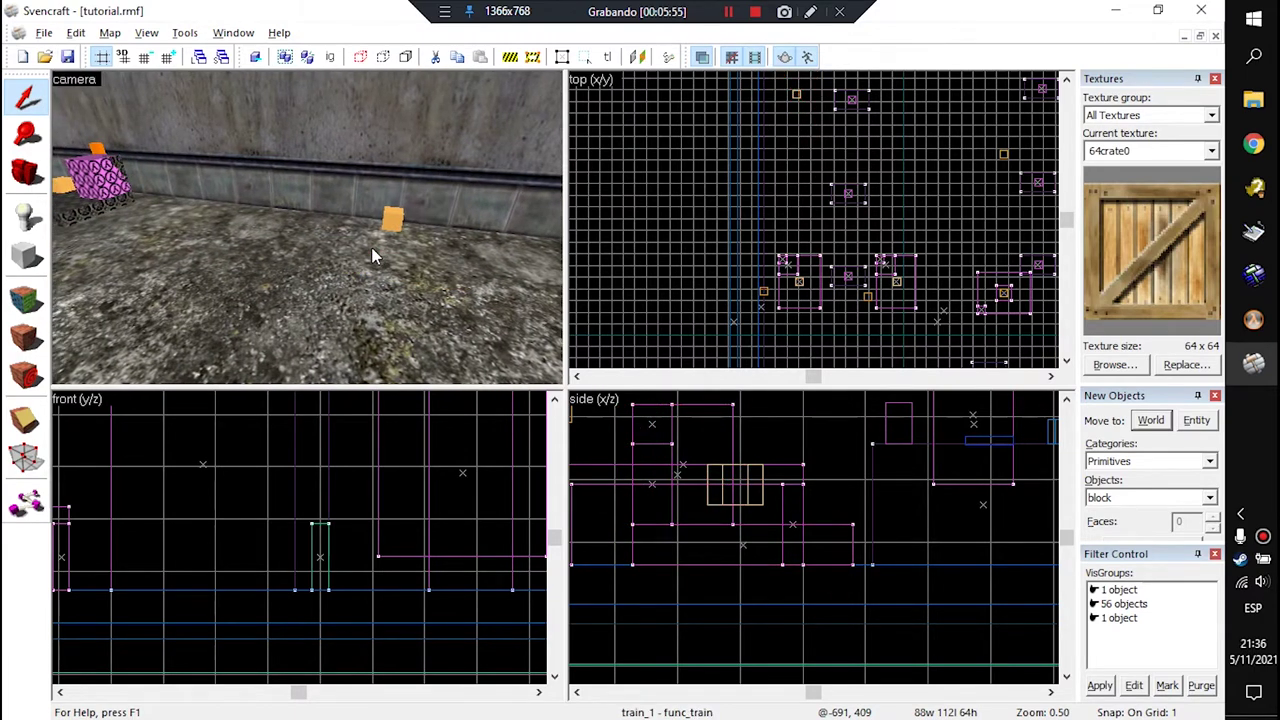
Step: Select the leftover cloned path_1 path_corner by the wall and delete it
{"action": "left_click", "coordinate": [403, 229]}
{"action": "key", "text": "z"}
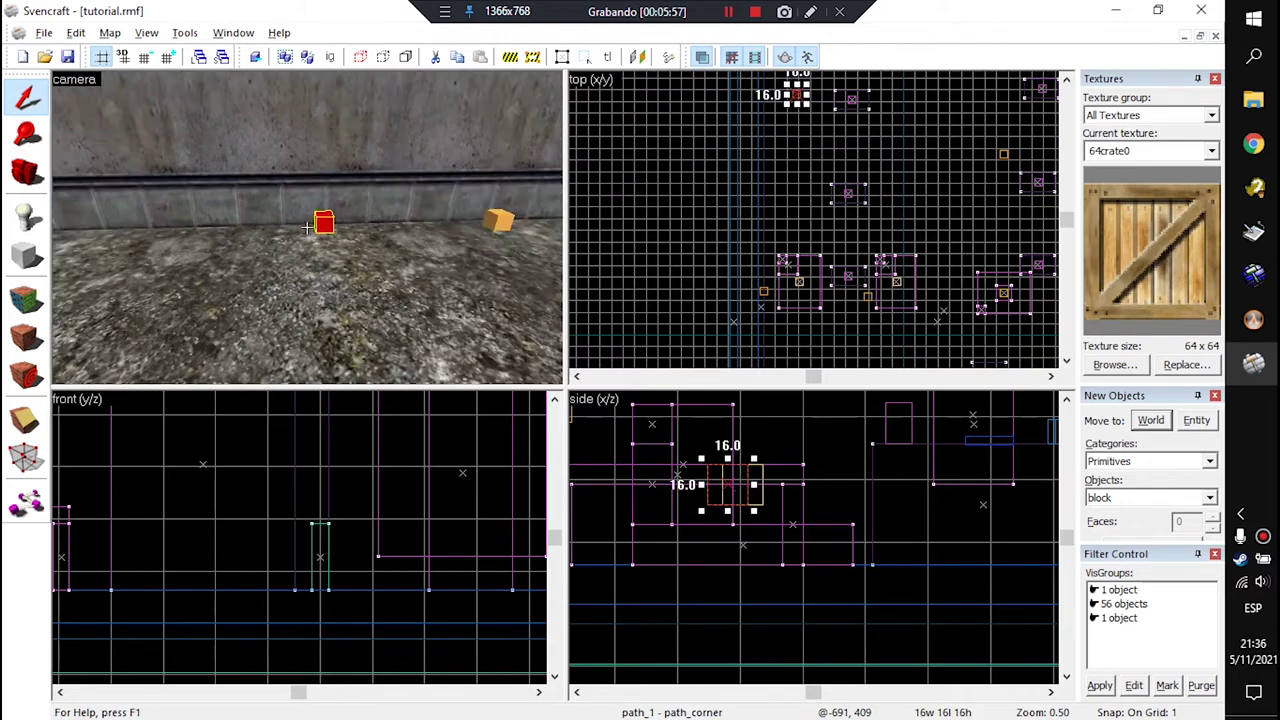
{"action": "left_click", "coordinate": [446, 227]}
{"action": "left_click", "coordinate": [286, 235]}
{"action": "left_click", "coordinate": [279, 233]}
{"action": "key", "text": "Delete"}
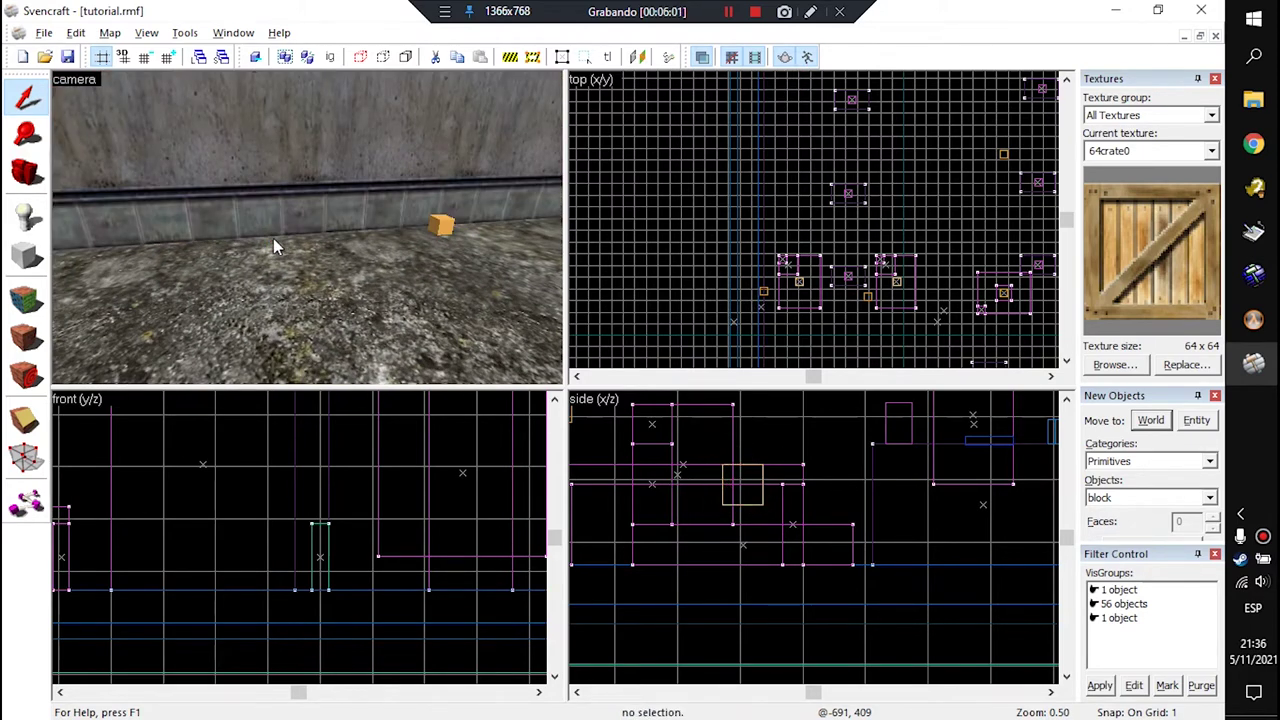
Step: Select the original path_1 path_corner above the train_1 platform and open its object properties
{"action": "key", "text": "a"}
{"action": "key", "text": "Right"}
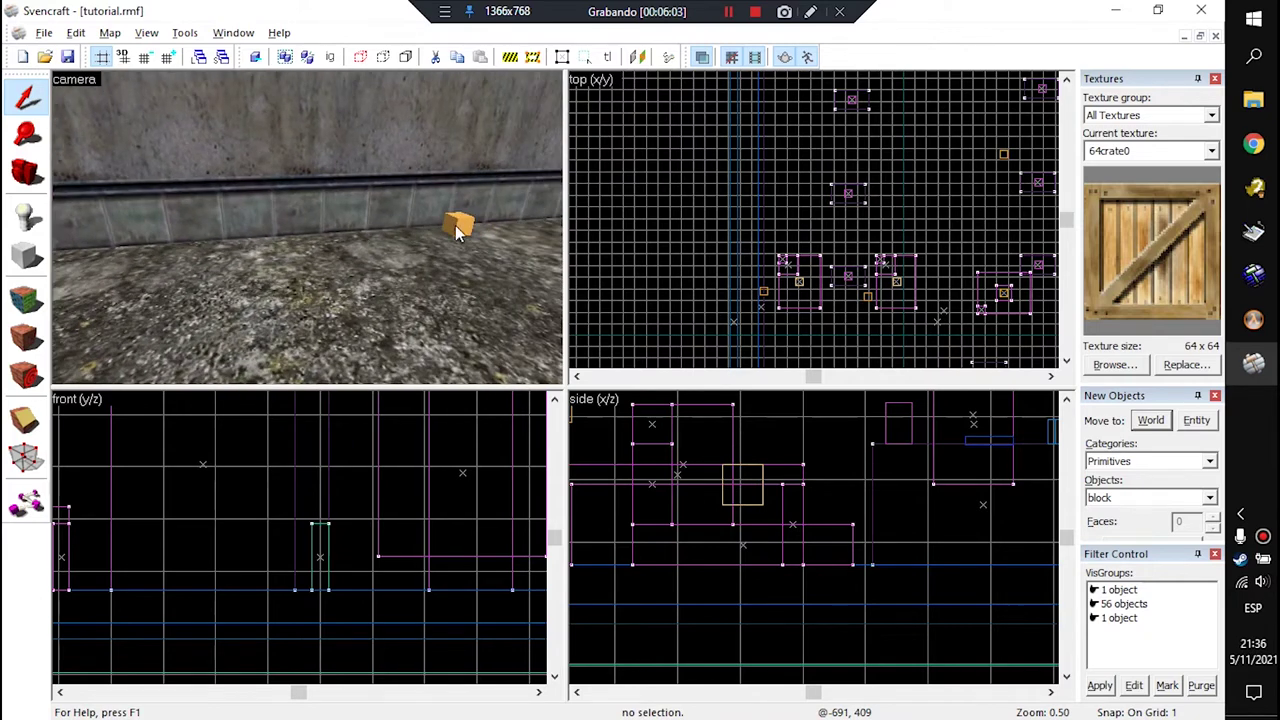
{"action": "left_click", "coordinate": [455, 228]}
{"action": "key", "text": "Left"}
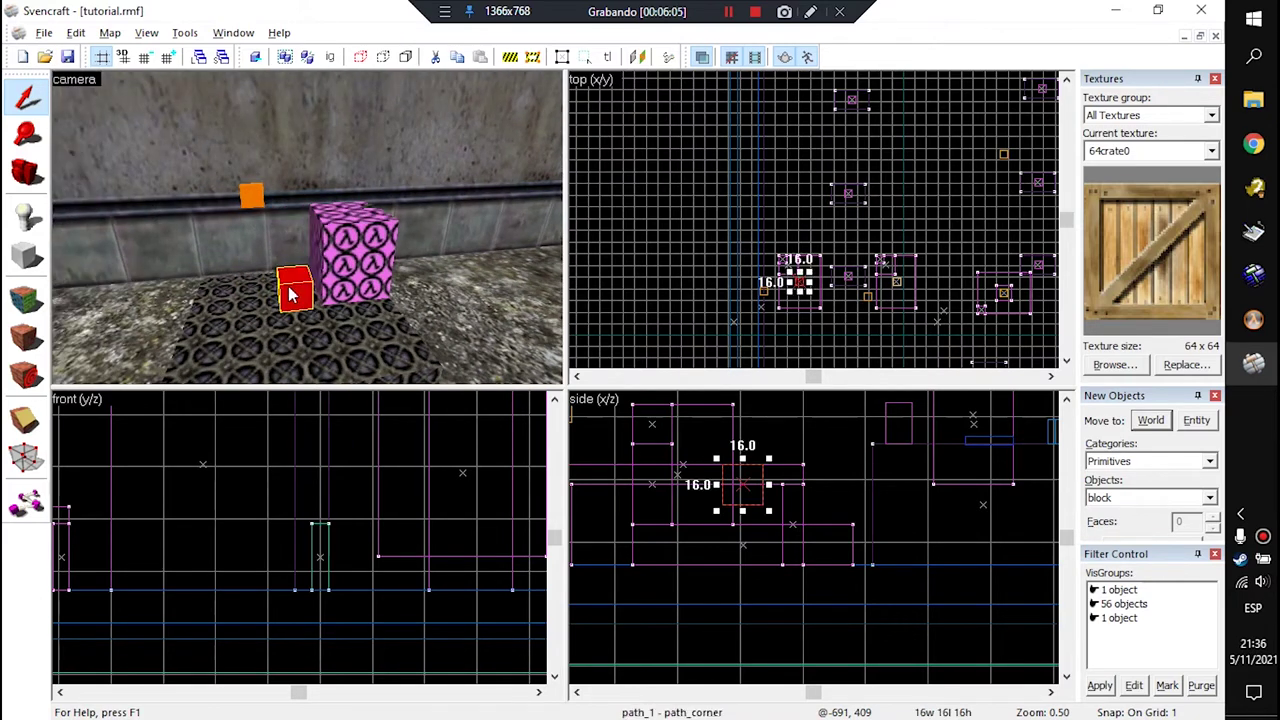
{"action": "key", "text": "alt+Return"}
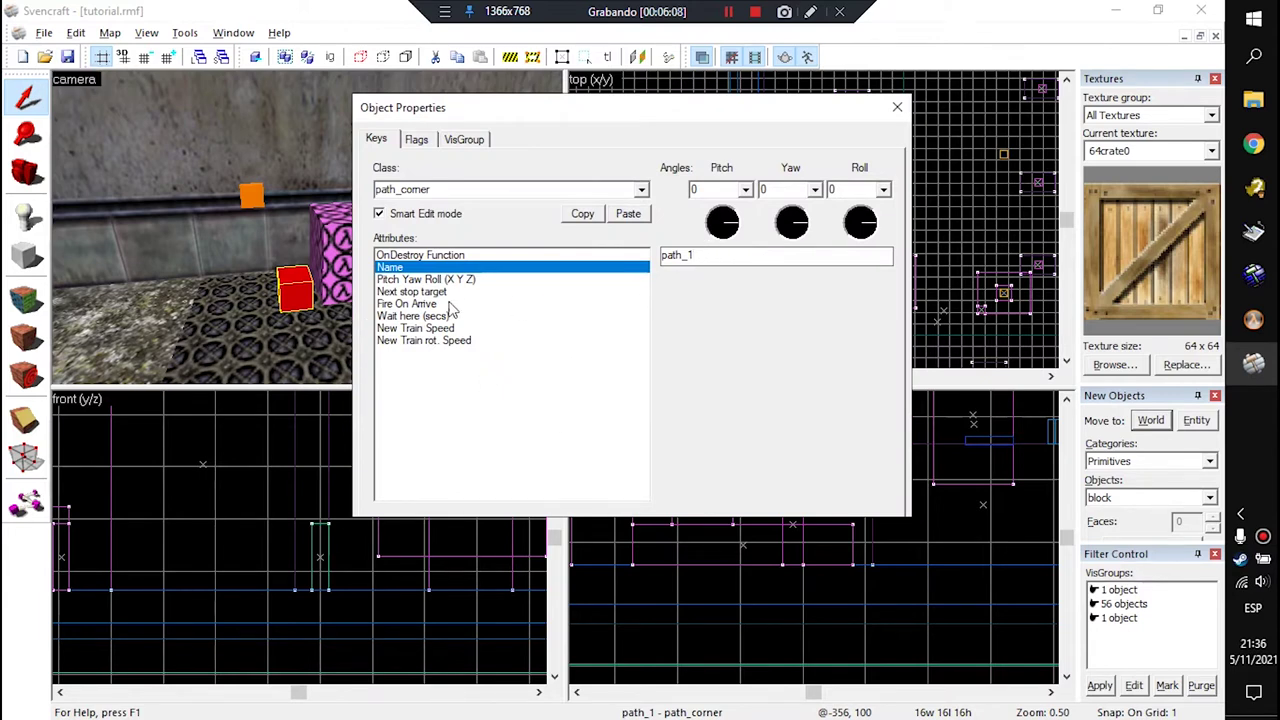
Step: Review the path_1 path_corner's flags, name and next stop target in its object properties
{"action": "left_click", "coordinate": [420, 142]}
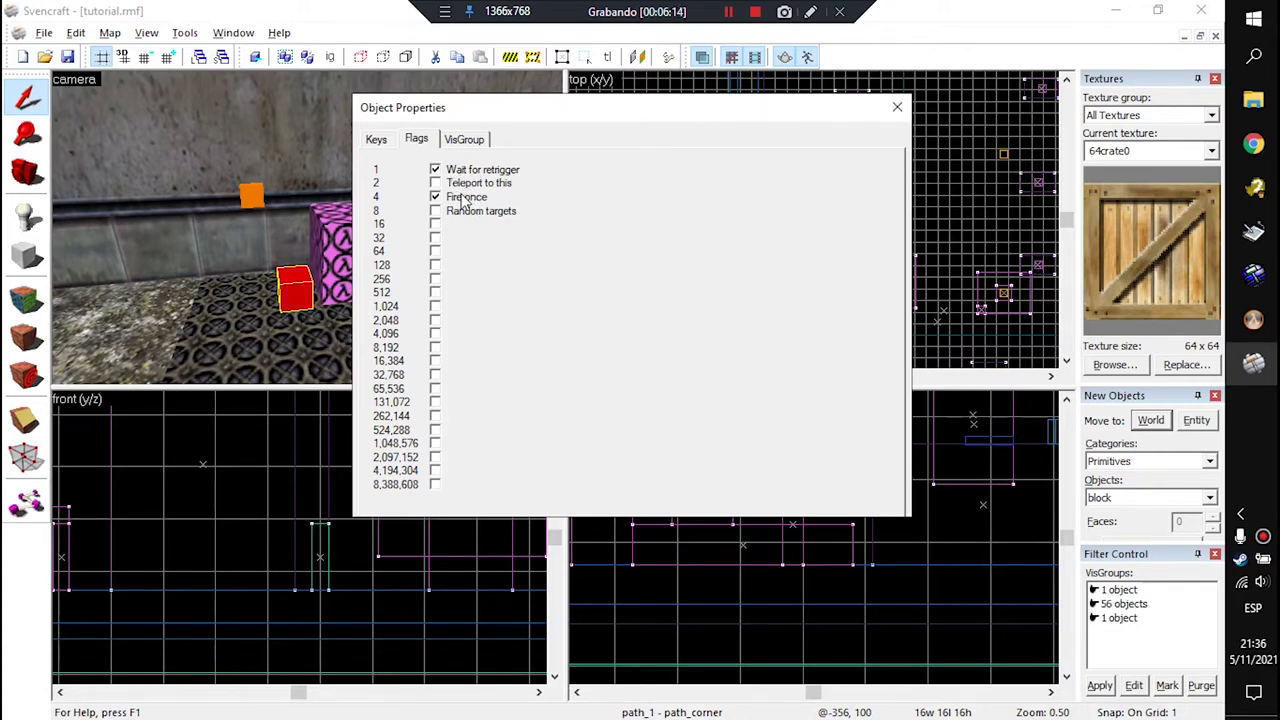
{"action": "left_click", "coordinate": [378, 141]}
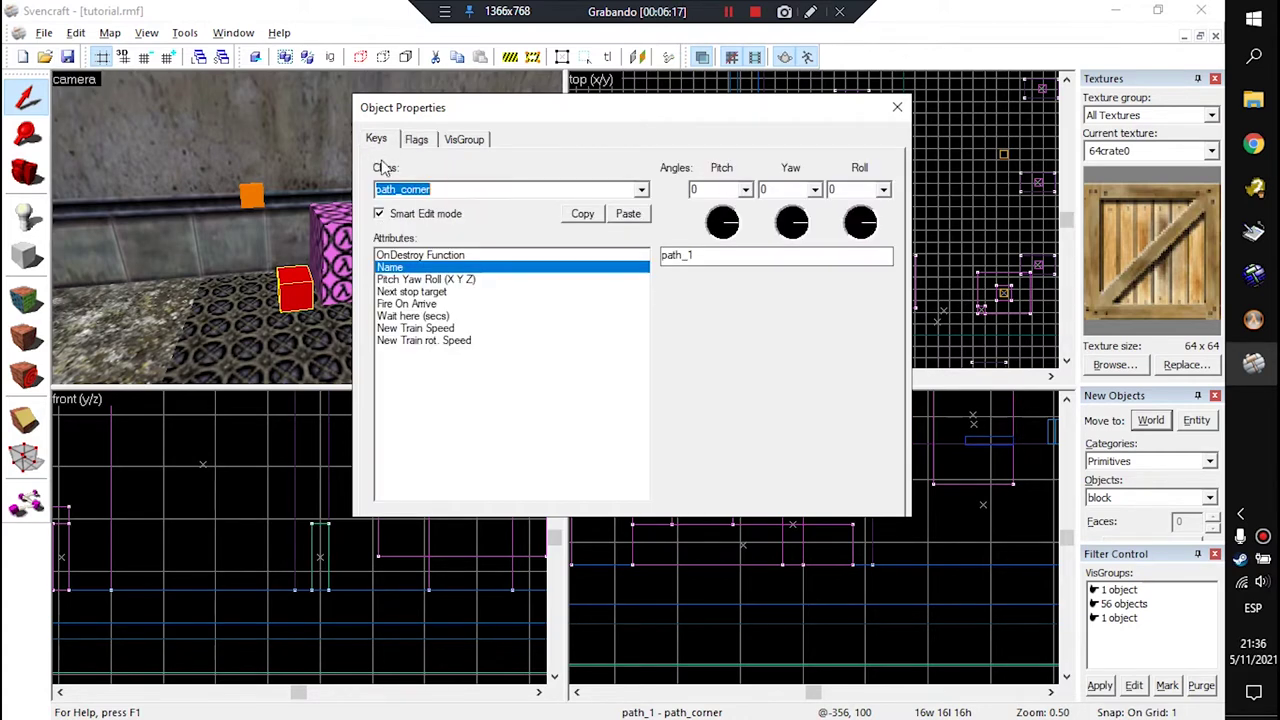
{"action": "double_click", "coordinate": [706, 259]}
{"action": "left_click", "coordinate": [474, 292]}
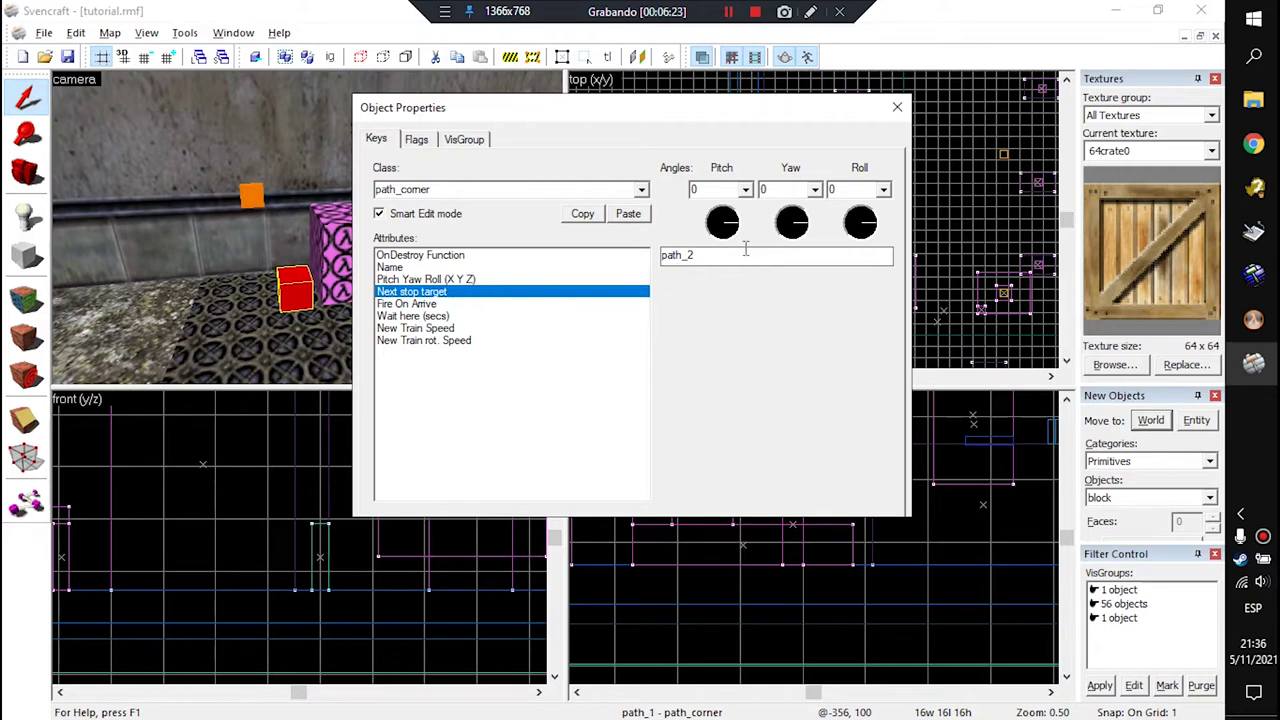
{"action": "key", "text": "Return"}
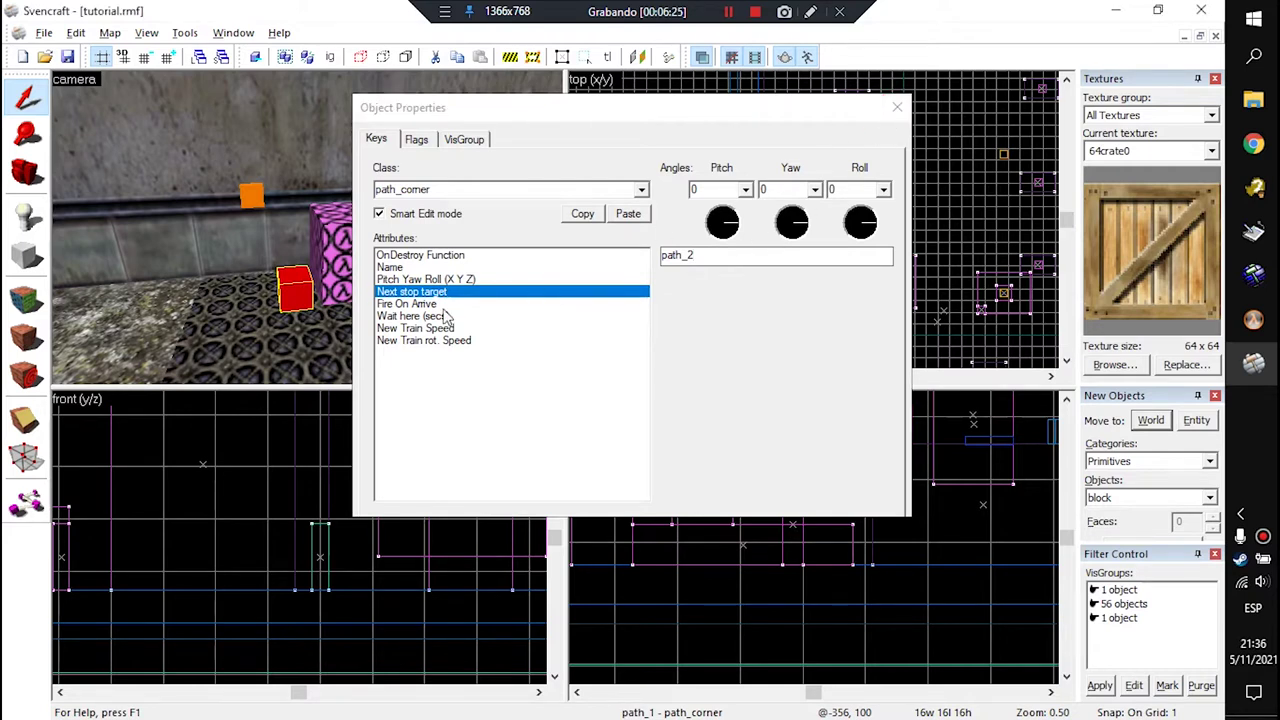
{"action": "key", "text": "d"}
{"action": "left_click", "coordinate": [398, 295]}
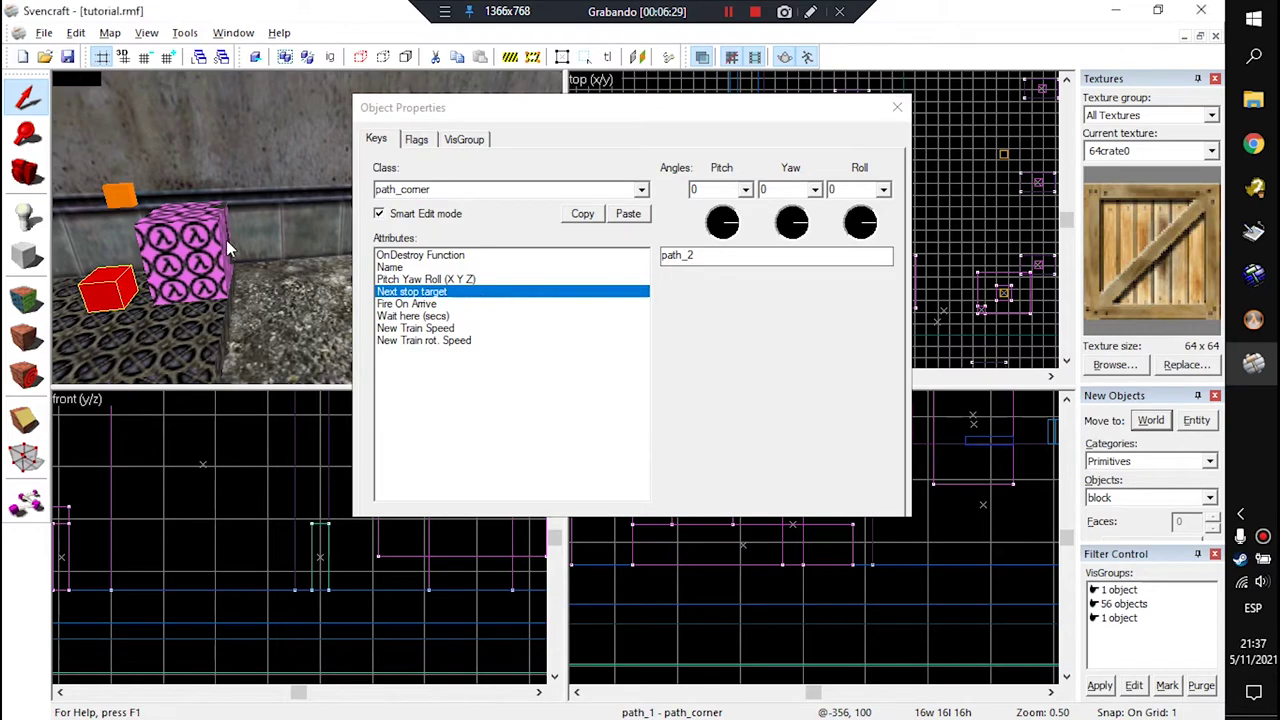
Step: Select the path_corner farther along the wall, check its name in the object properties, and close them
{"action": "key", "text": "z"}
{"action": "key", "text": "w"}
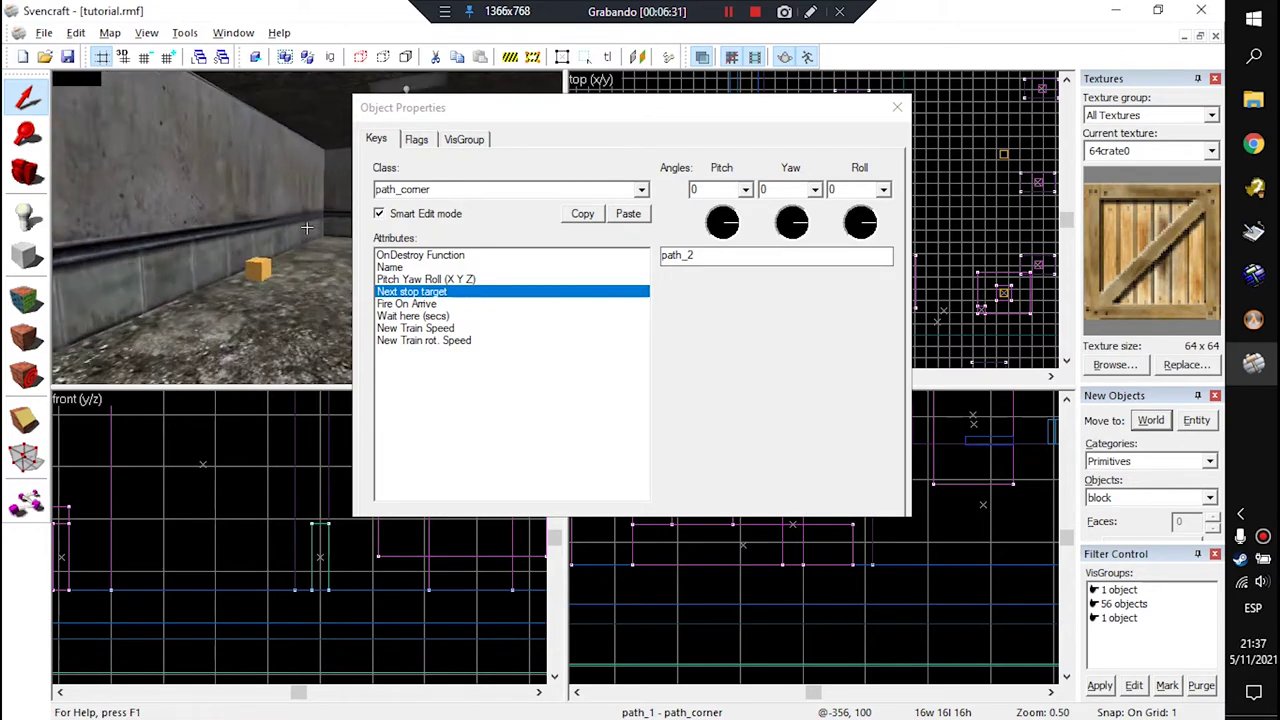
{"action": "key", "text": "z"}
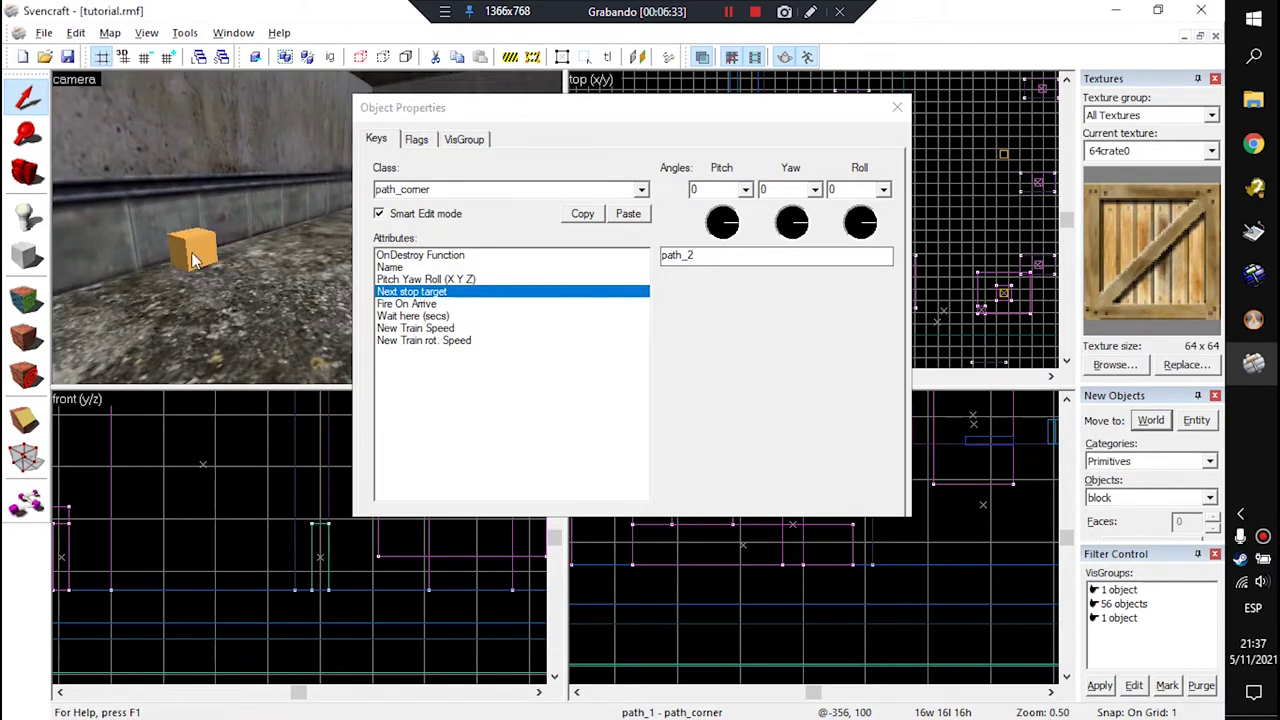
{"action": "left_click", "coordinate": [193, 254]}
{"action": "left_click", "coordinate": [480, 266]}
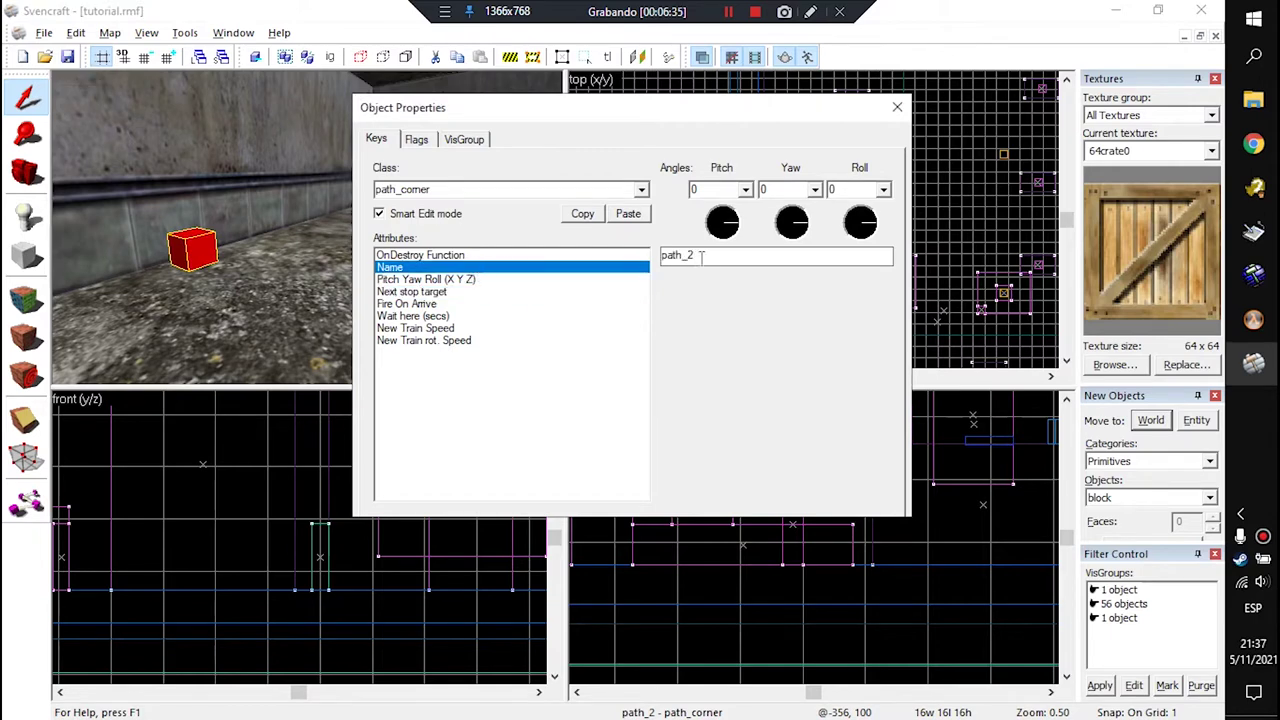
{"action": "left_click", "coordinate": [897, 108]}
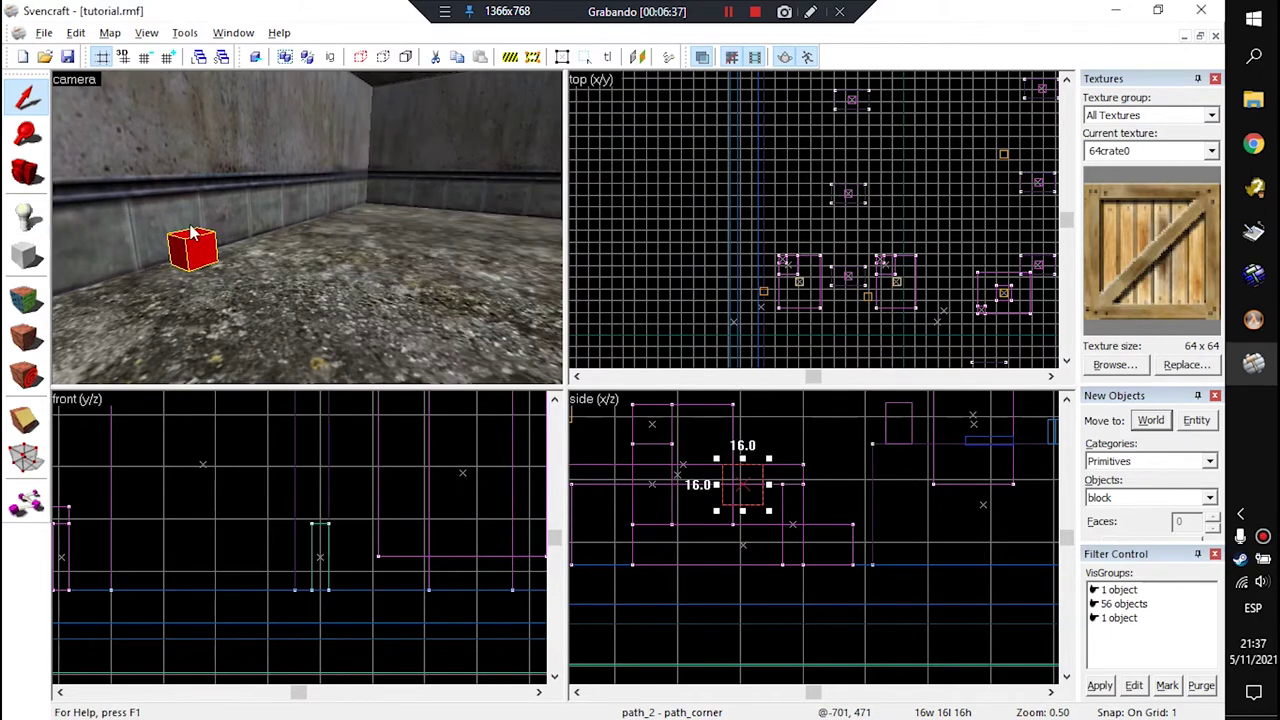
Step: Move the train_1 platform along the wall in the top view to demonstrate its travel, and undo the move
{"action": "left_click", "coordinate": [307, 228]}
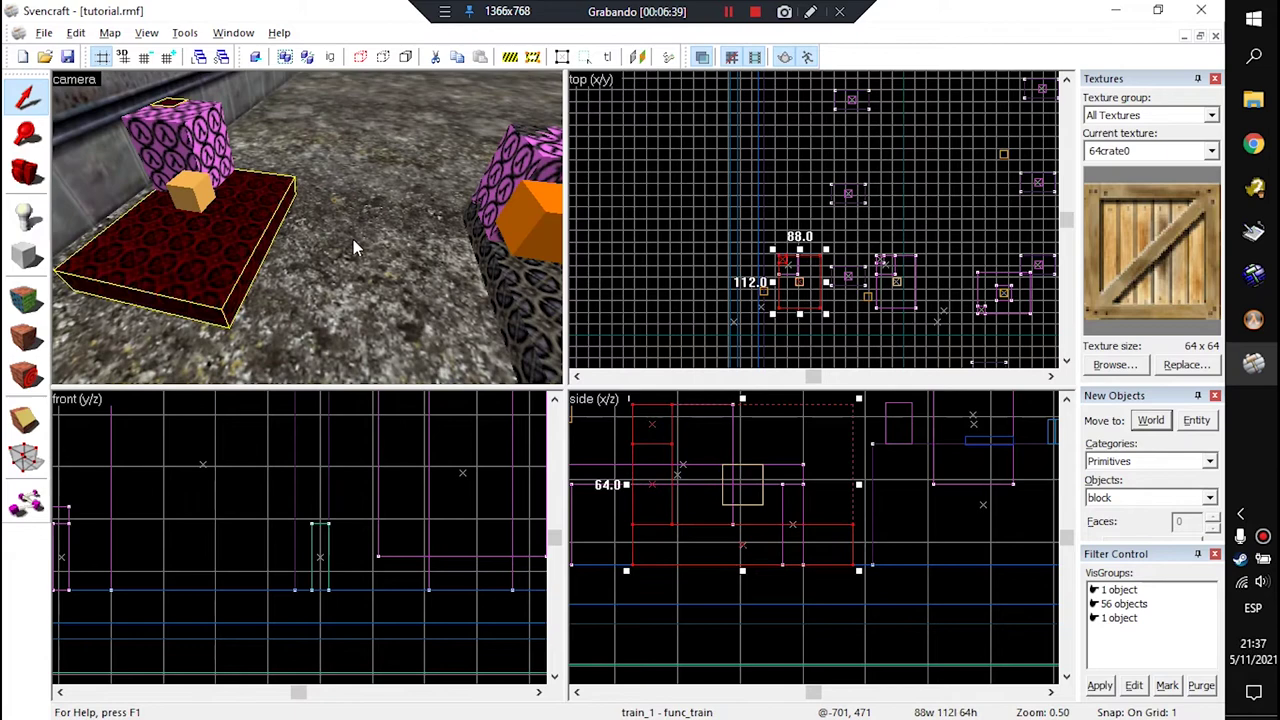
{"action": "key", "text": "z"}
{"action": "left_click_drag", "start_coordinate": [797, 283], "coordinate": [800, 113]}
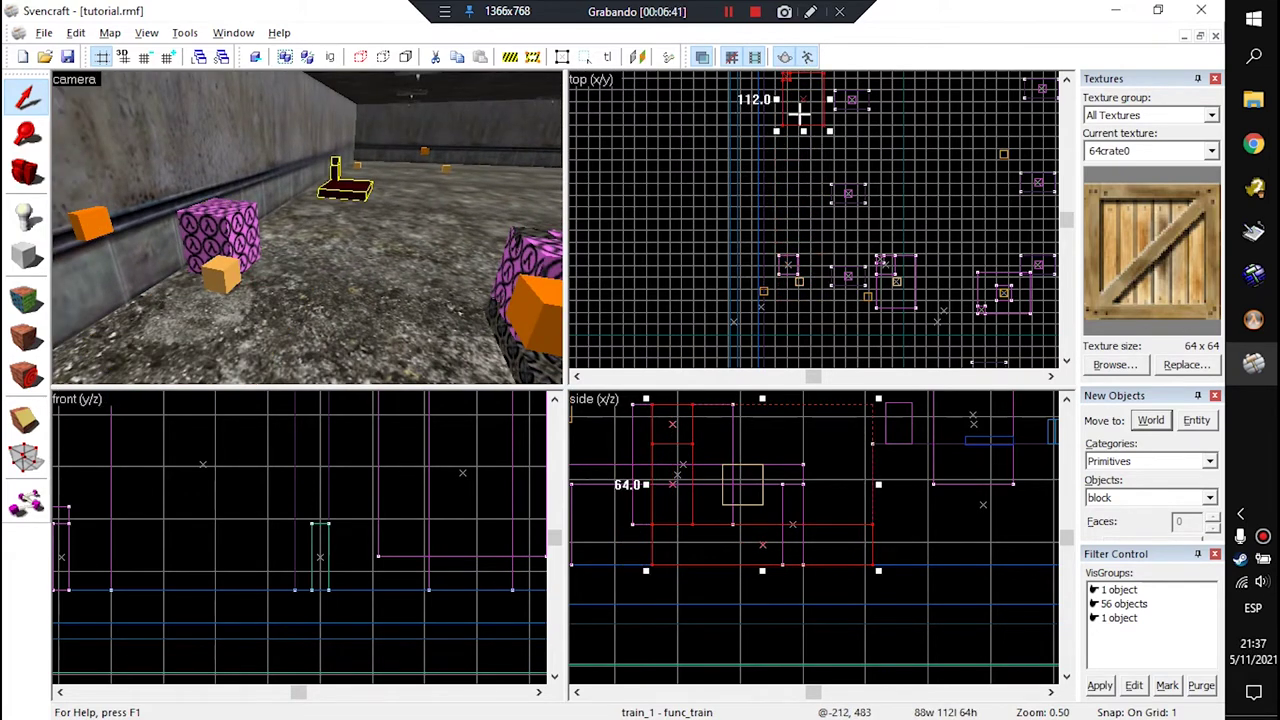
{"action": "left_click", "coordinate": [359, 168]}
{"action": "key", "text": "ctrl+z"}
{"action": "key", "text": "shift+b"}
{"action": "key", "text": "shift+s"}
{"action": "key", "text": "z"}
{"action": "key", "text": "s"}
{"action": "key", "text": "z"}
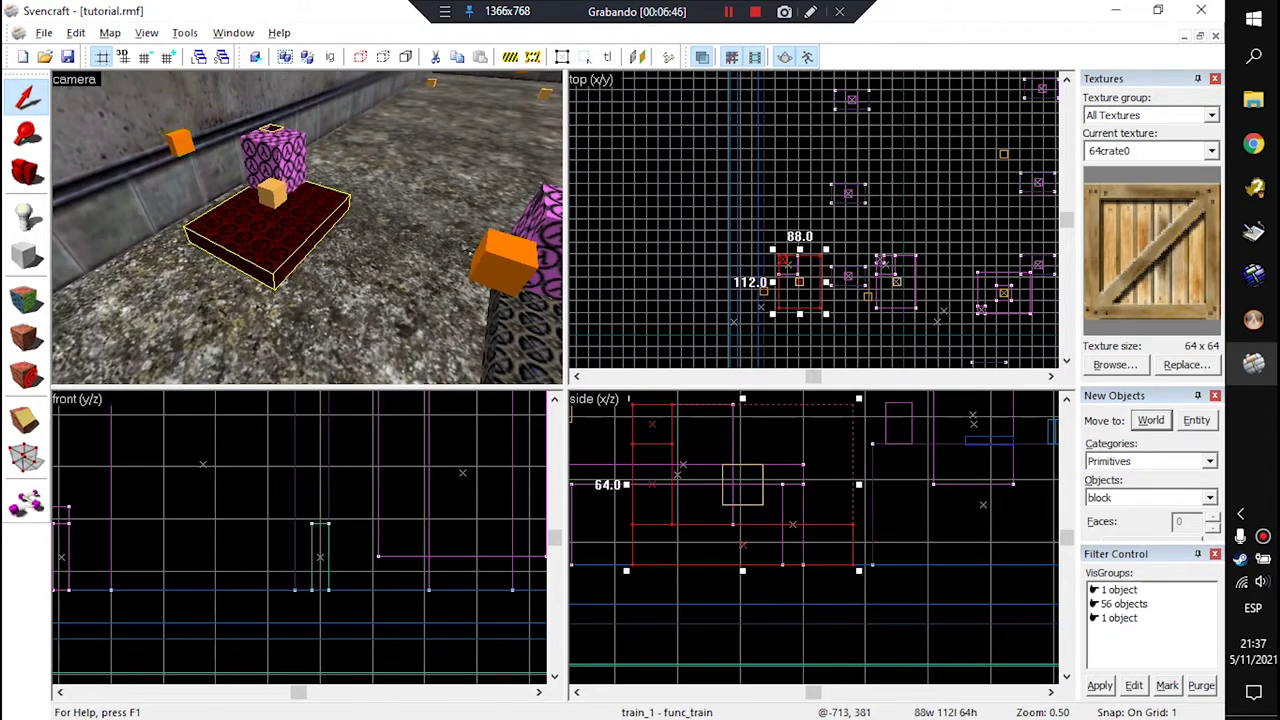
Step: Select the path_2 path_corner farther along the wall in the camera view
{"action": "key", "text": "w"}
{"action": "key", "text": "z"}
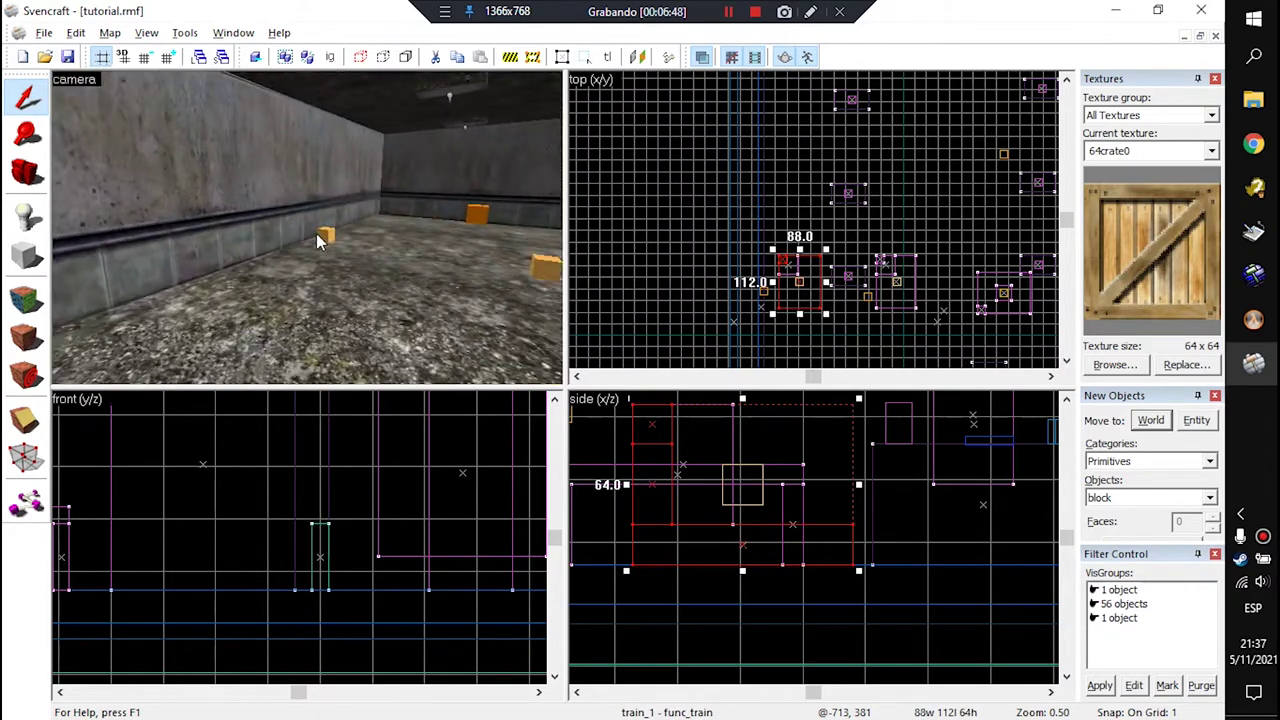
{"action": "left_click", "coordinate": [324, 237]}
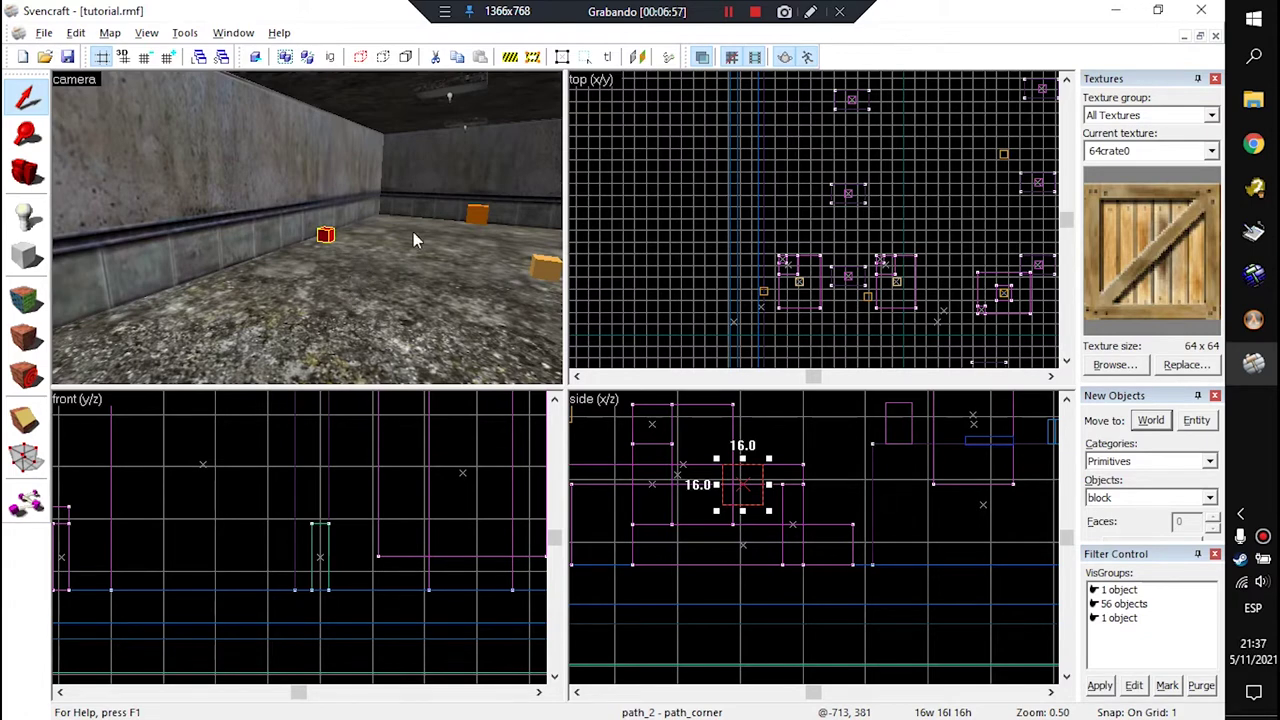
Step: Select the train_1 and train_2 platforms in turn for comparison, ending with the path_p1 path_corner above train_2 selected
{"action": "key", "text": "z"}
{"action": "key", "text": "s"}
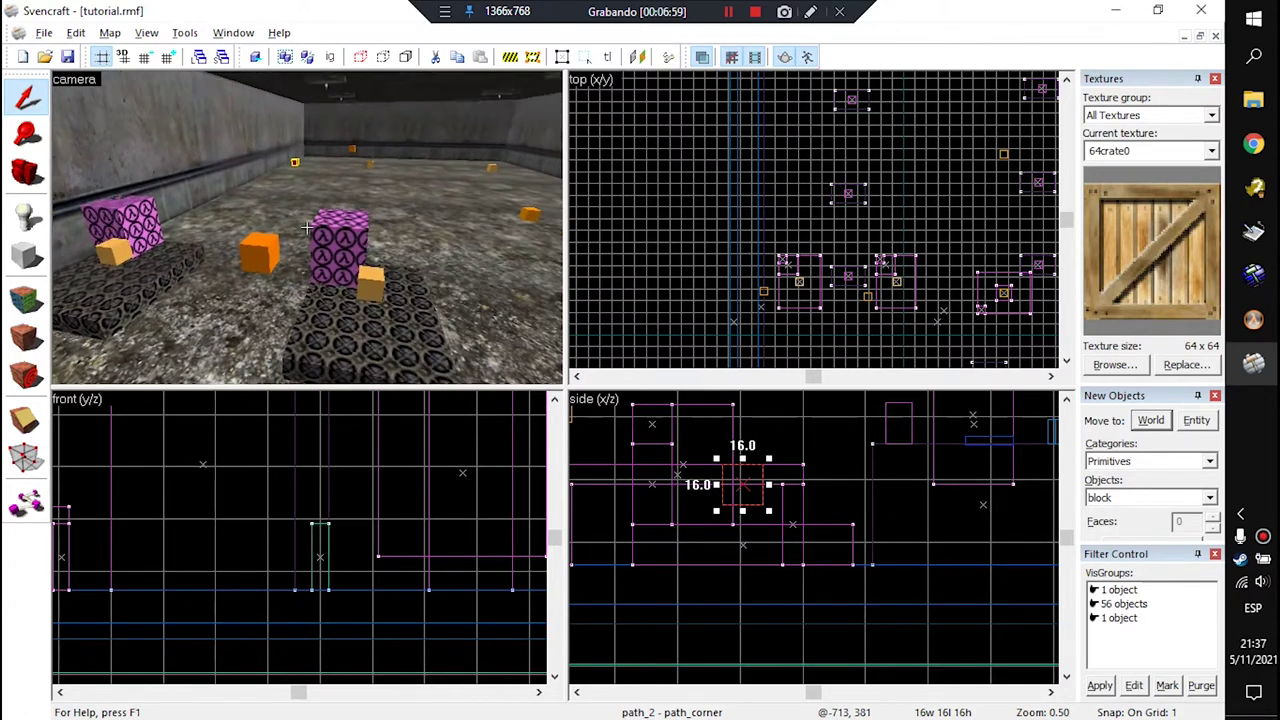
{"action": "key", "text": "z"}
{"action": "left_click", "coordinate": [237, 253]}
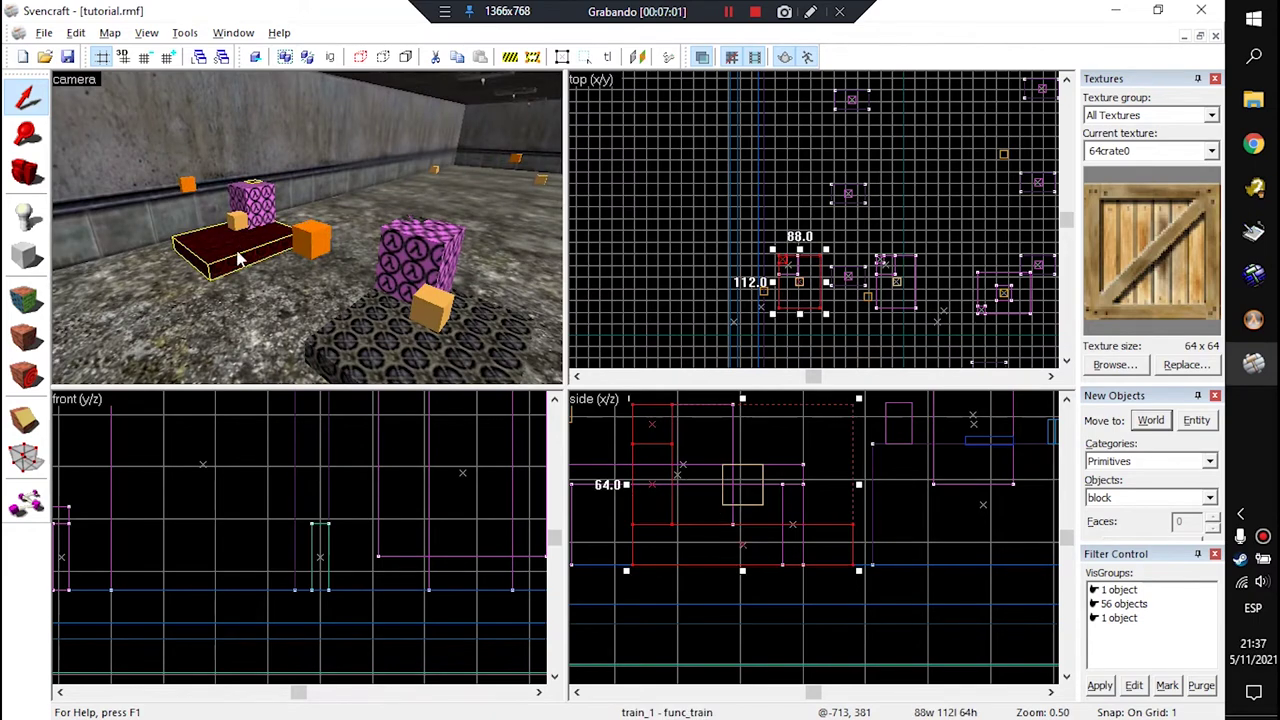
{"action": "left_click", "coordinate": [380, 322]}
{"action": "left_click", "coordinate": [214, 245]}
{"action": "left_click", "coordinate": [368, 322]}
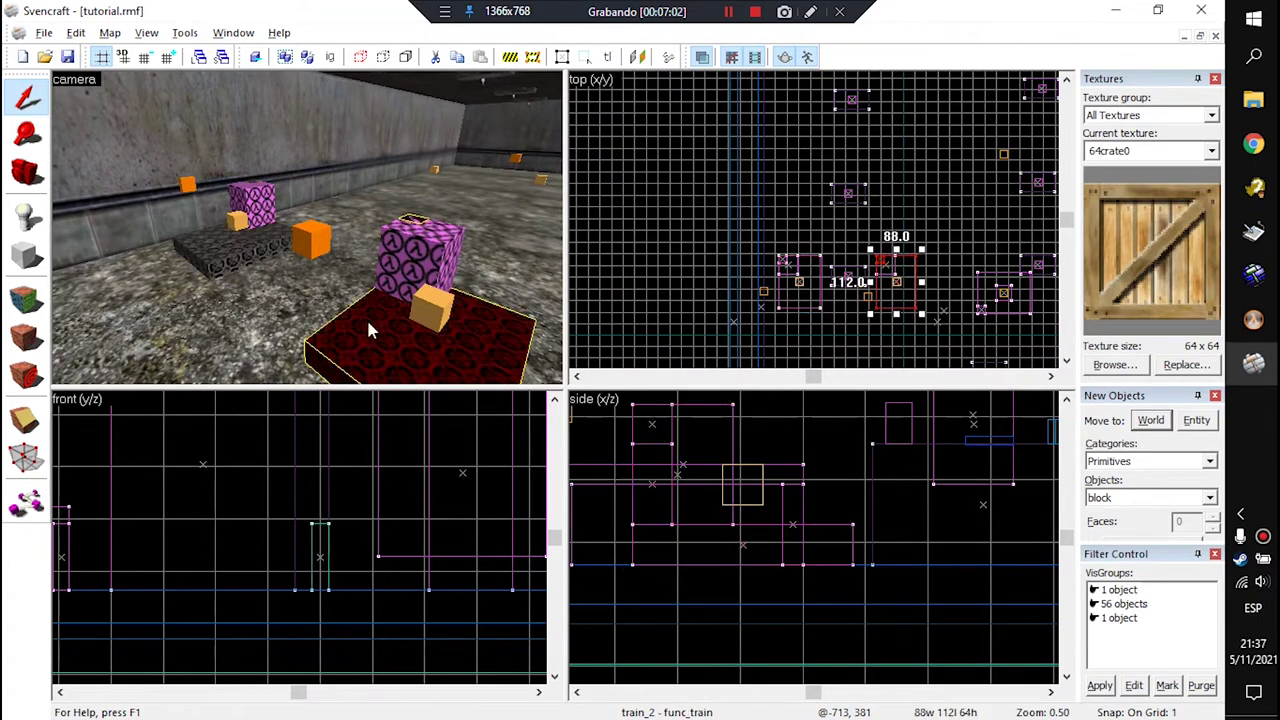
{"action": "left_click", "coordinate": [432, 313]}
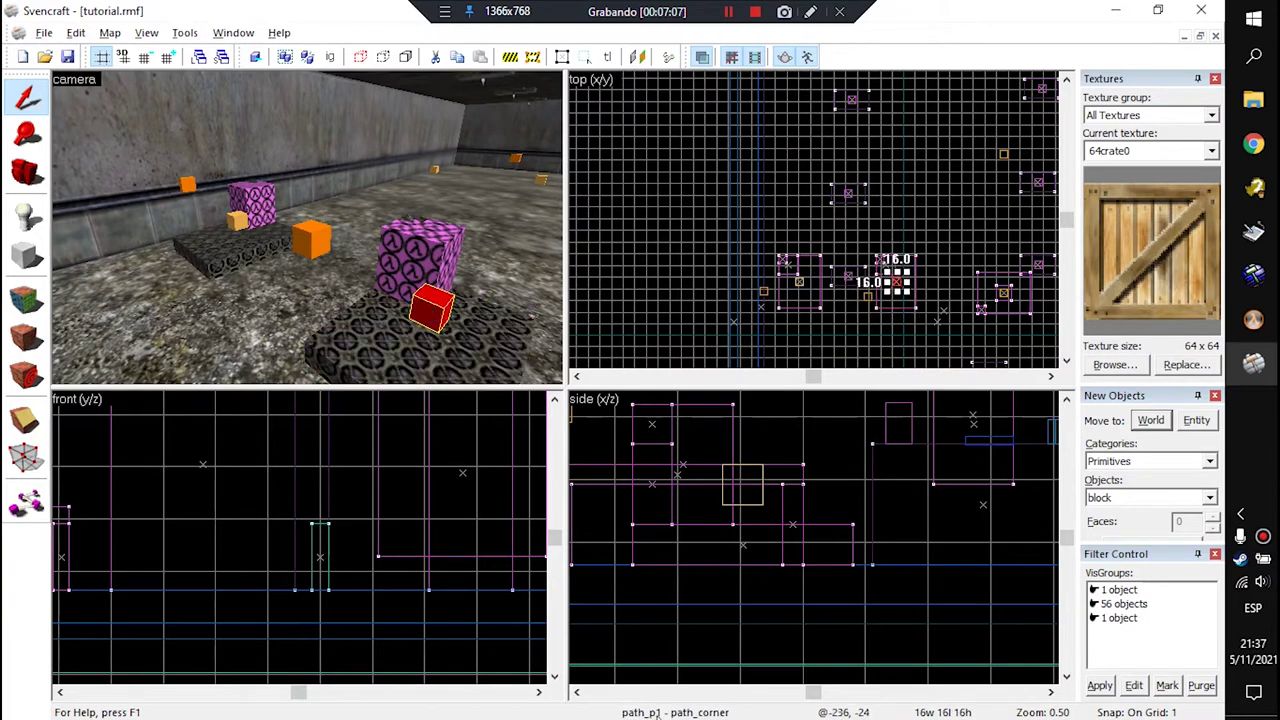
Step: Select the path_p2 path_corner on the open floor ahead of the train_2 platform
{"action": "key", "text": "w"}
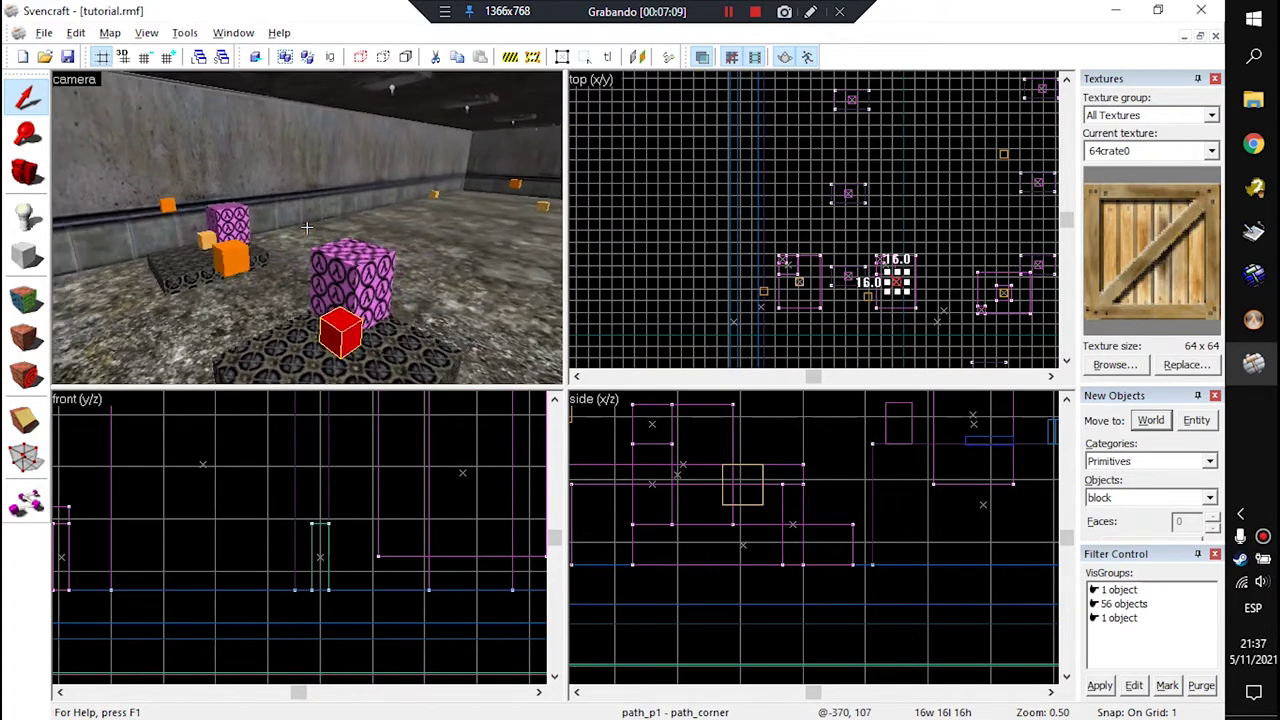
{"action": "key", "text": "z"}
{"action": "left_click", "coordinate": [317, 243]}
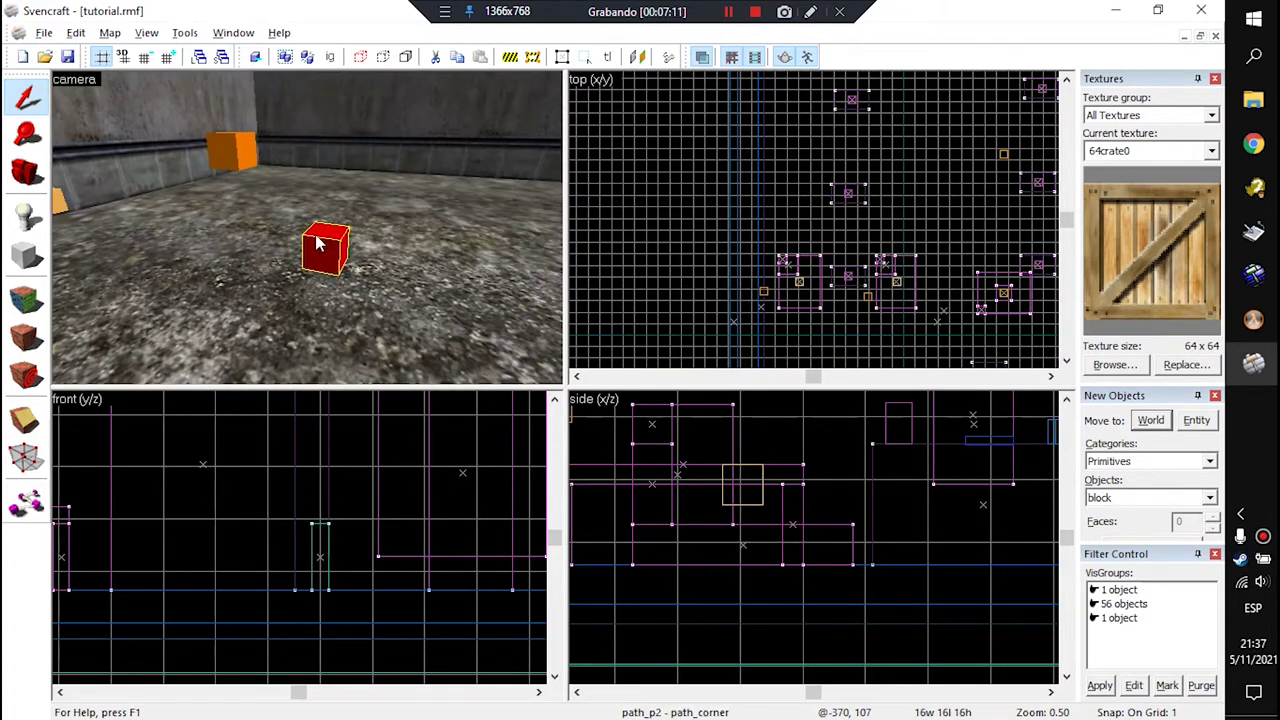
Step: Trace the route's first leg by selecting the train_2 platform and its path_p2 path_corner
{"action": "key", "text": "s"}
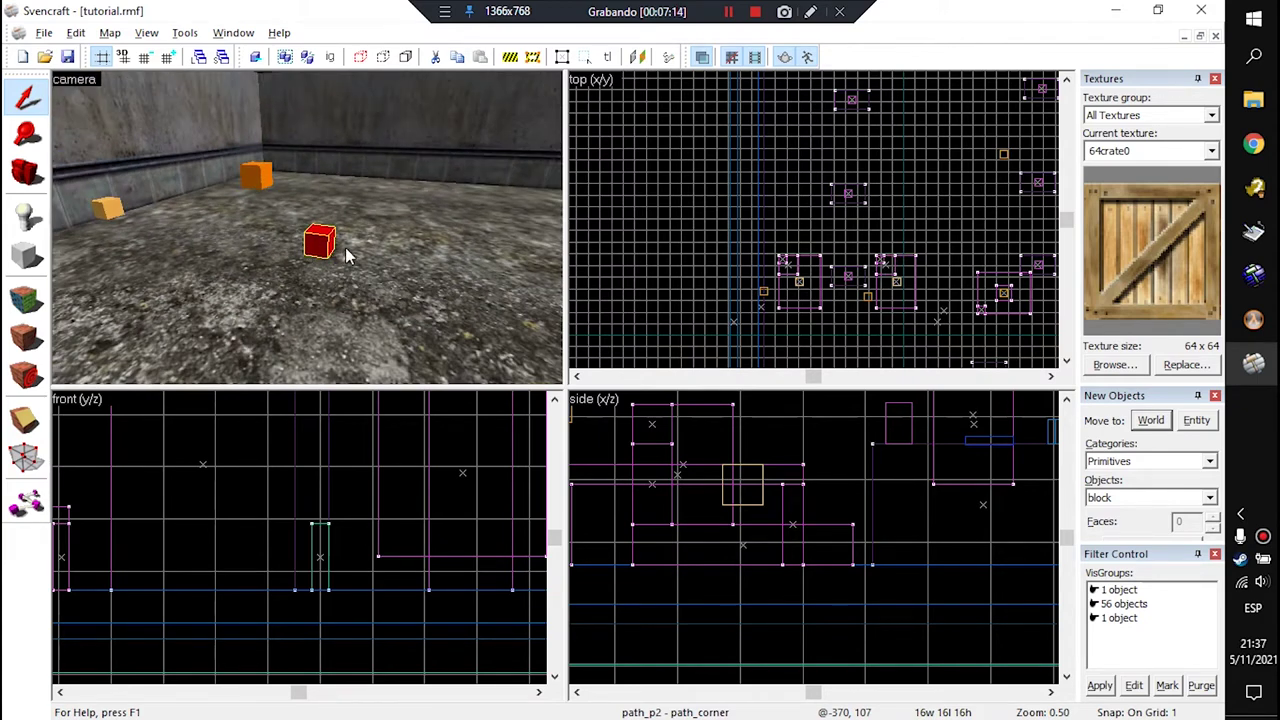
{"action": "key", "text": "z"}
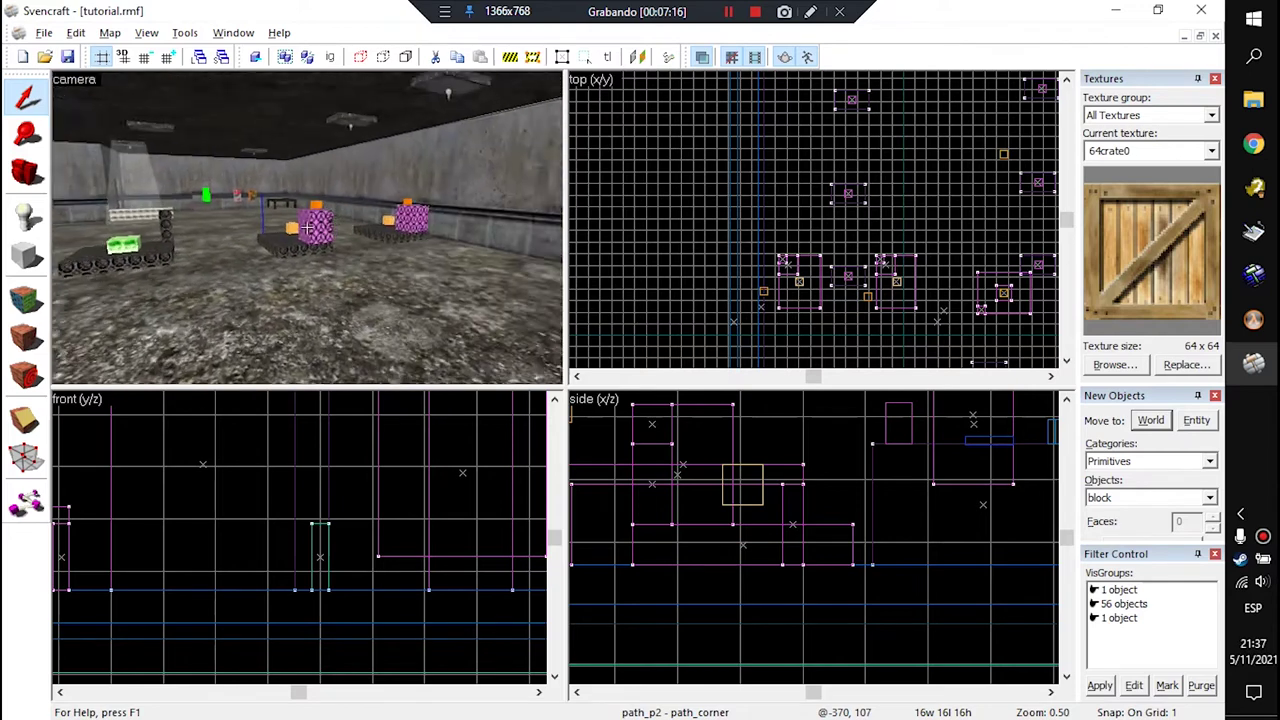
{"action": "left_click", "coordinate": [306, 228]}
{"action": "key", "text": "z"}
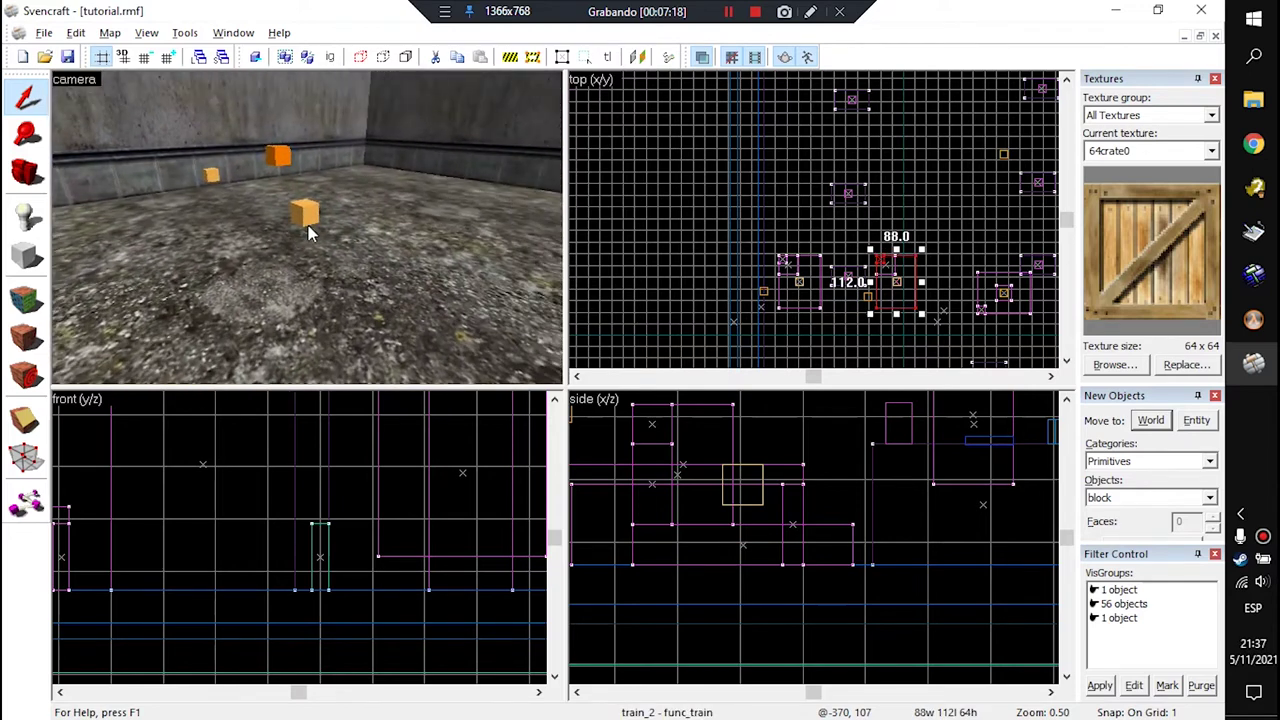
{"action": "left_click", "coordinate": [308, 228]}
Step: Open the path_p2 path_corner's properties and review its new train speed, wait time, fire on arrive and next stop target
{"action": "key", "text": "z"}
{"action": "key", "text": "a"}
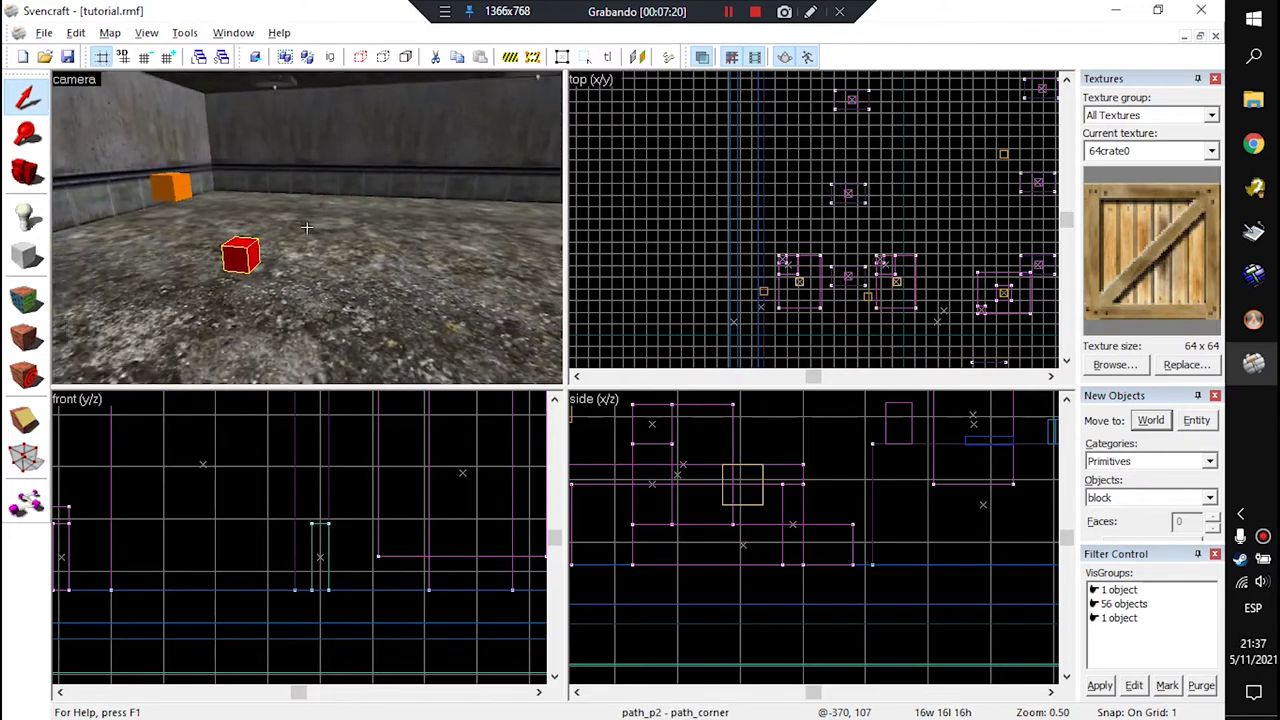
{"action": "key", "text": "z"}
{"action": "key", "text": "s"}
{"action": "key", "text": "d"}
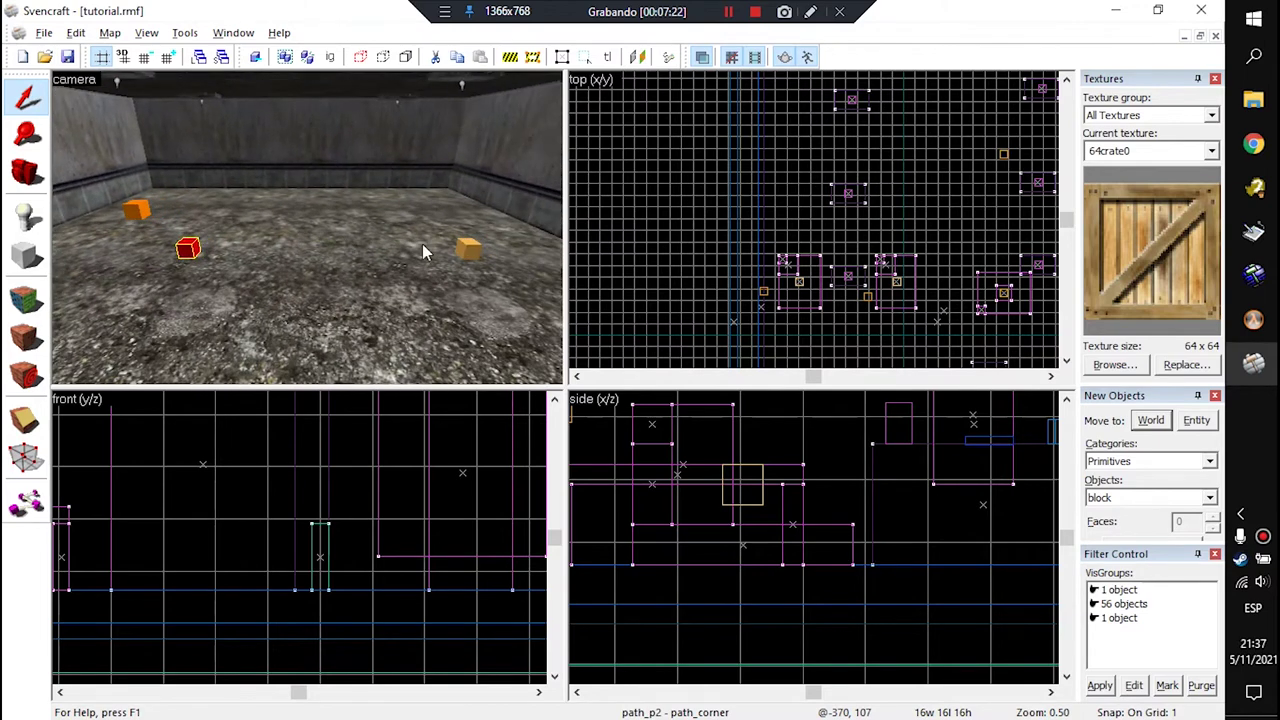
{"action": "double_click", "coordinate": [465, 250]}
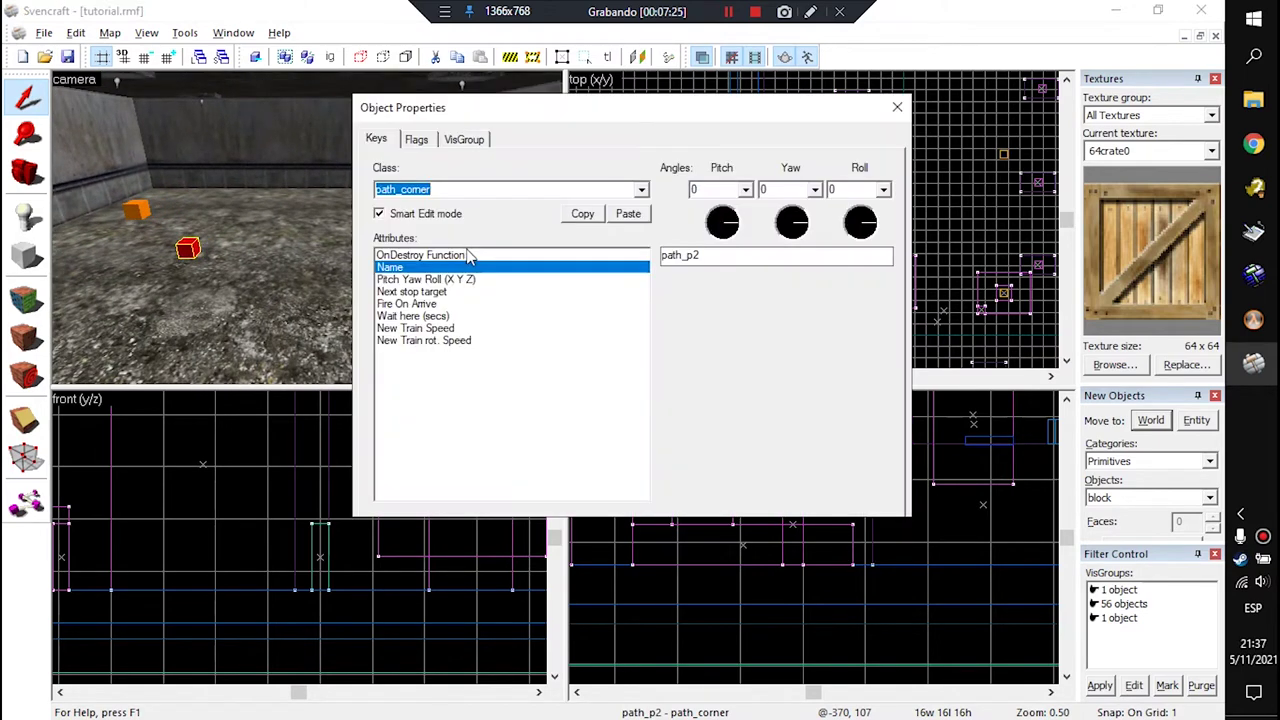
{"action": "left_click", "coordinate": [486, 328]}
{"action": "left_click", "coordinate": [520, 317]}
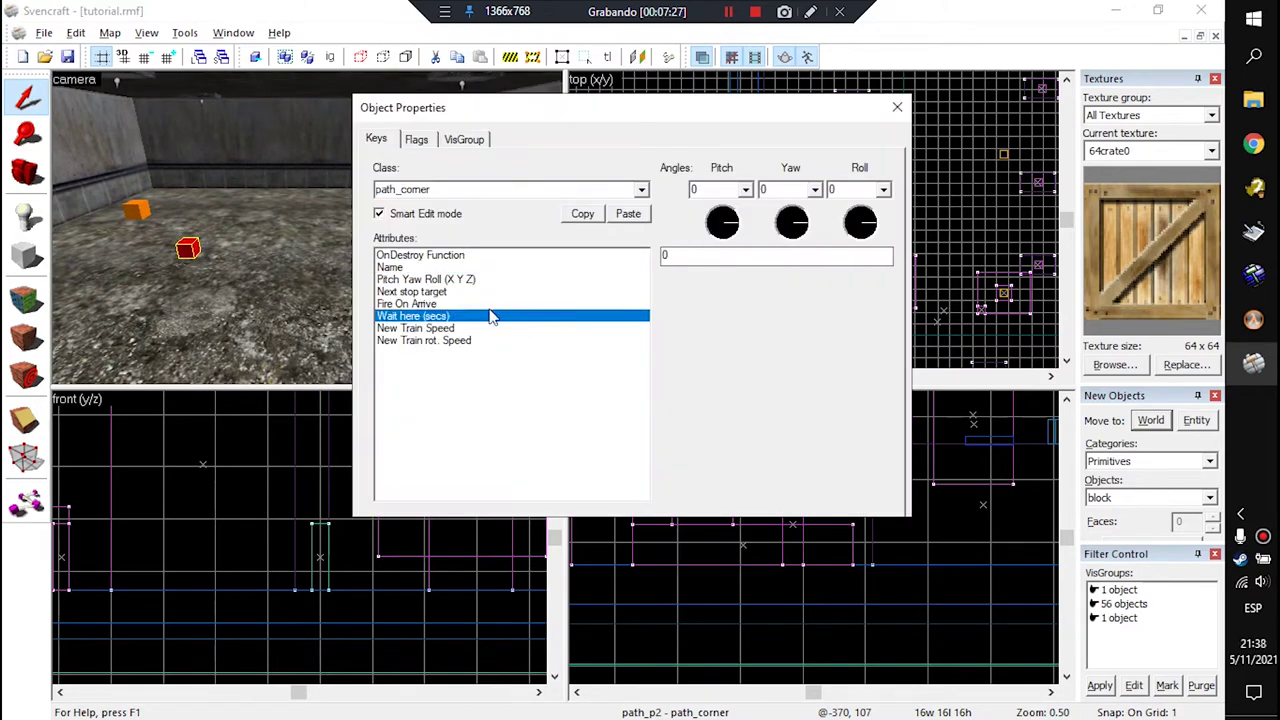
{"action": "left_click", "coordinate": [494, 303]}
{"action": "left_click", "coordinate": [504, 292]}
Step: Select the path_p3 path_corner, check its name and flags in the object properties, and close them
{"action": "key", "text": "d"}
{"action": "left_click", "coordinate": [280, 252]}
{"action": "left_click", "coordinate": [443, 268]}
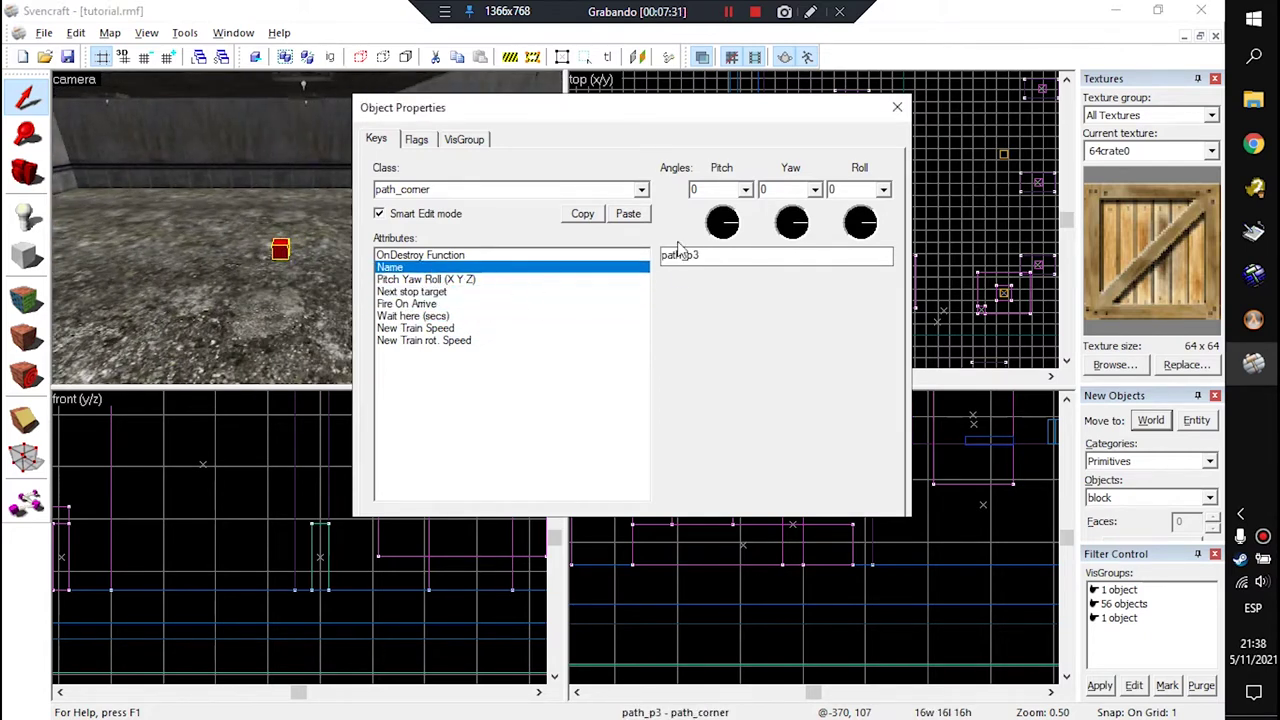
{"action": "left_click", "coordinate": [417, 140]}
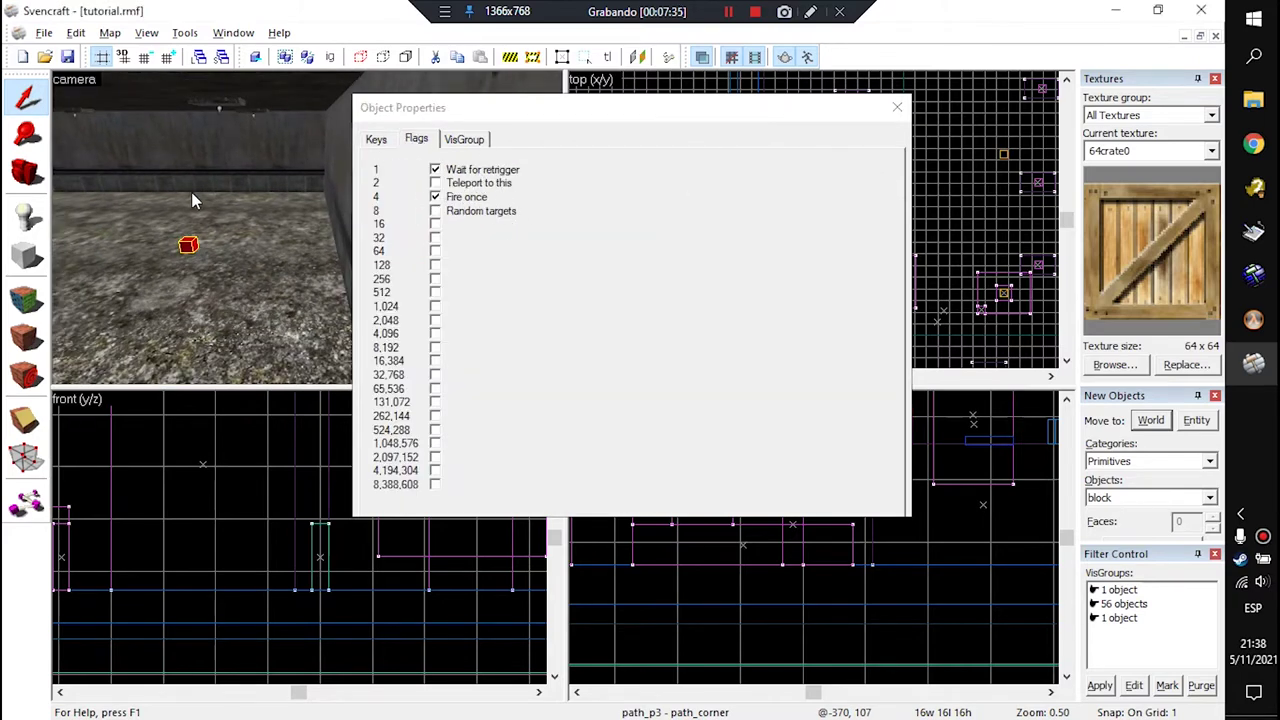
{"action": "key", "text": "a"}
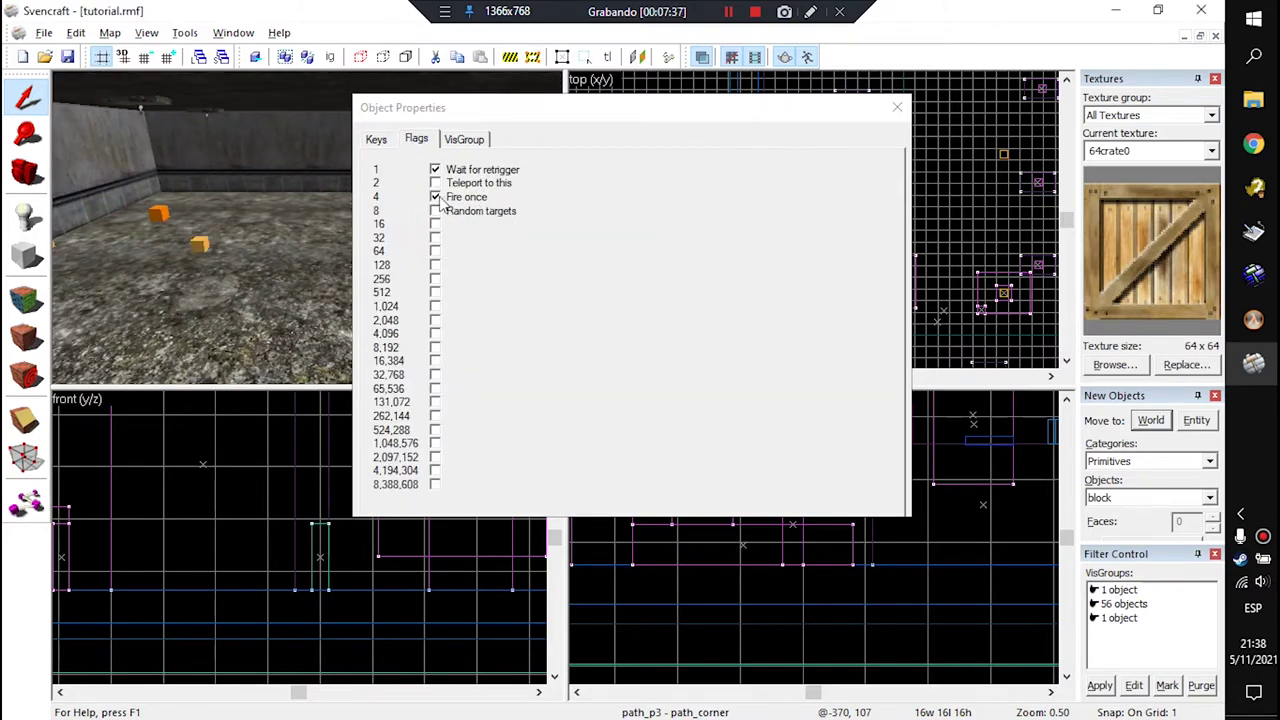
{"action": "left_click", "coordinate": [898, 108]}
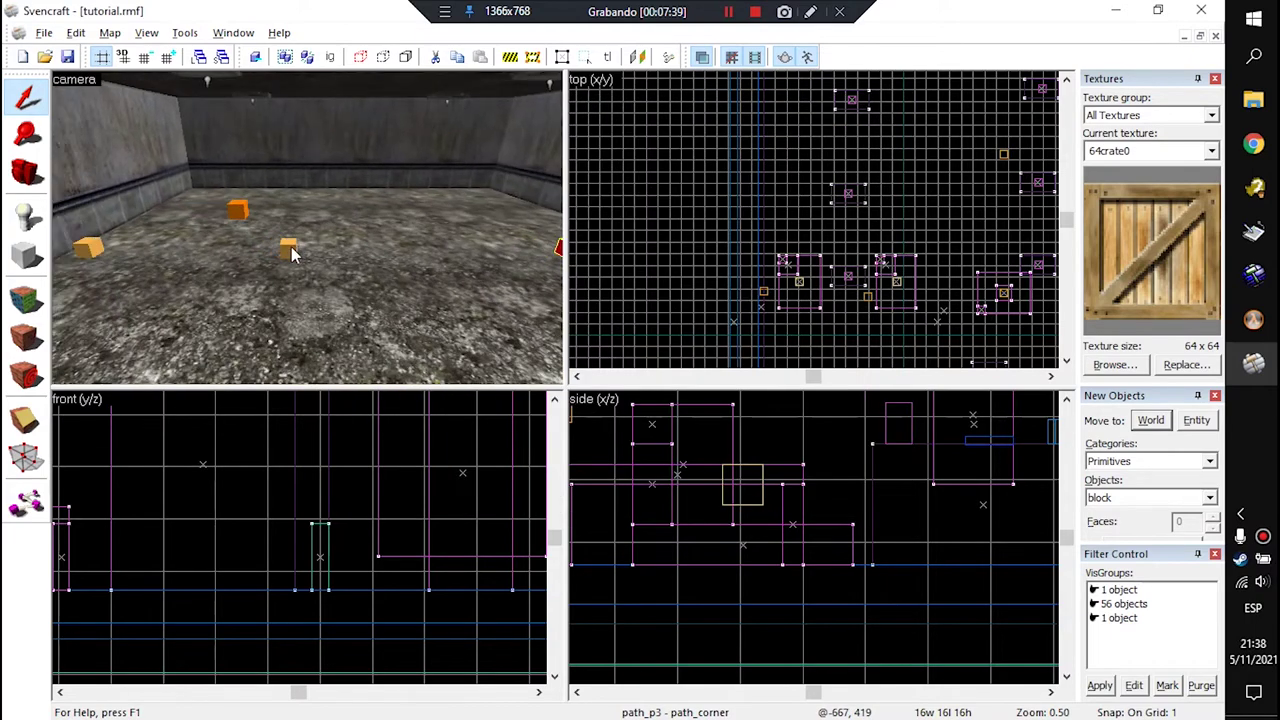
Step: Reselect the path_p2 path_corner, the intermediate stop before path_p3
{"action": "left_click", "coordinate": [290, 252]}
{"action": "key", "text": "w"}
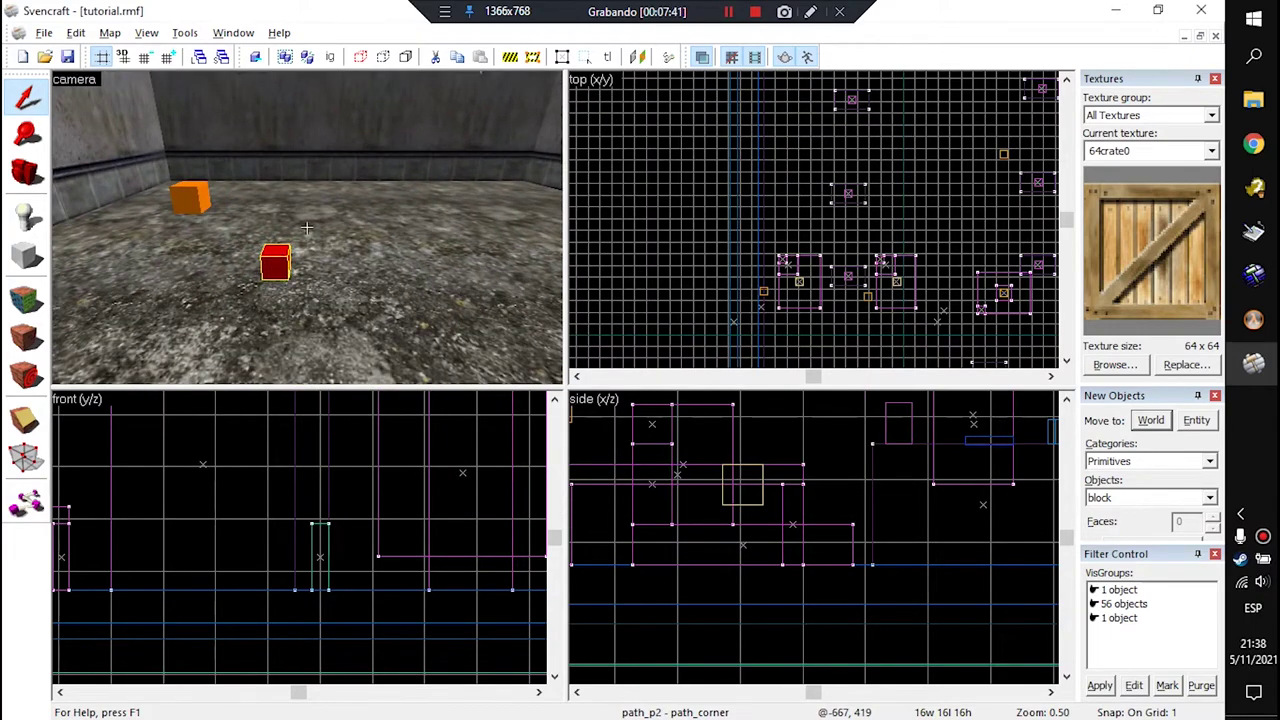
{"action": "left_click", "coordinate": [307, 228]}
{"action": "left_click", "coordinate": [307, 228]}
Step: View the train_2 route from the opposite side, selecting the platform and its path_p2 stop
{"action": "key", "text": "Right"}
{"action": "key", "text": "s"}
{"action": "key", "text": "w"}
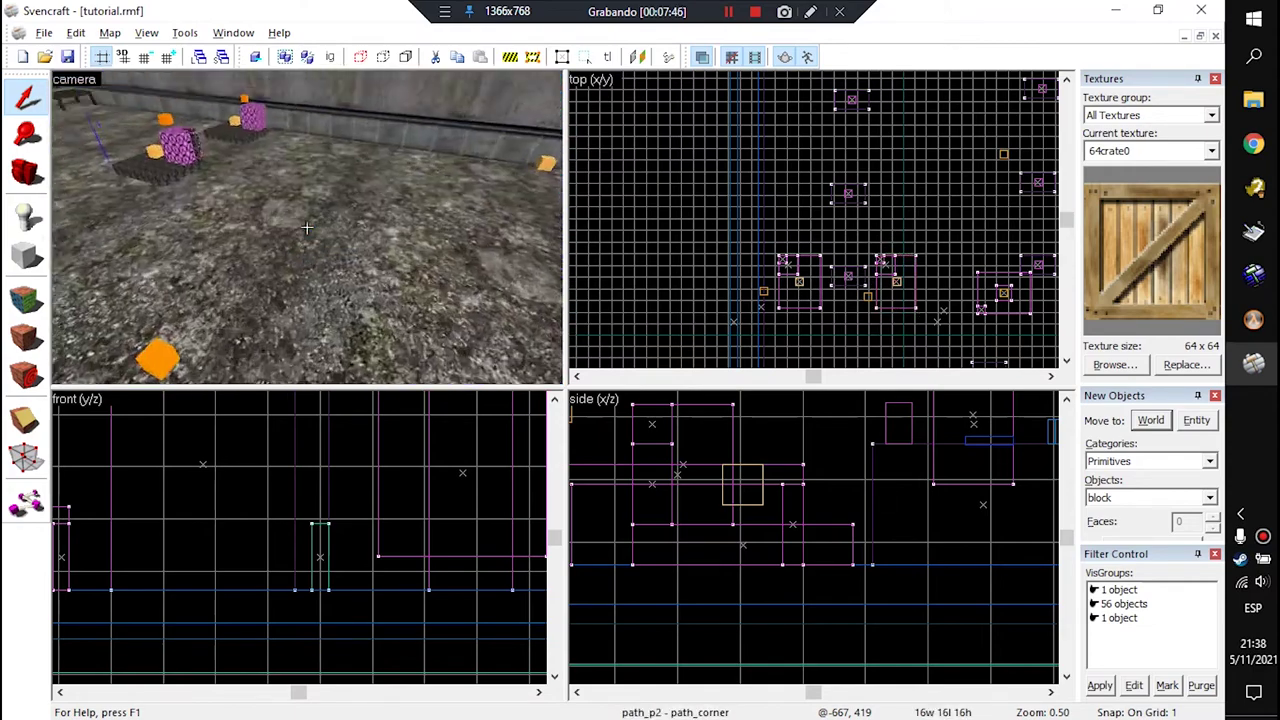
{"action": "key", "text": "Right"}
{"action": "left_click", "coordinate": [78, 199]}
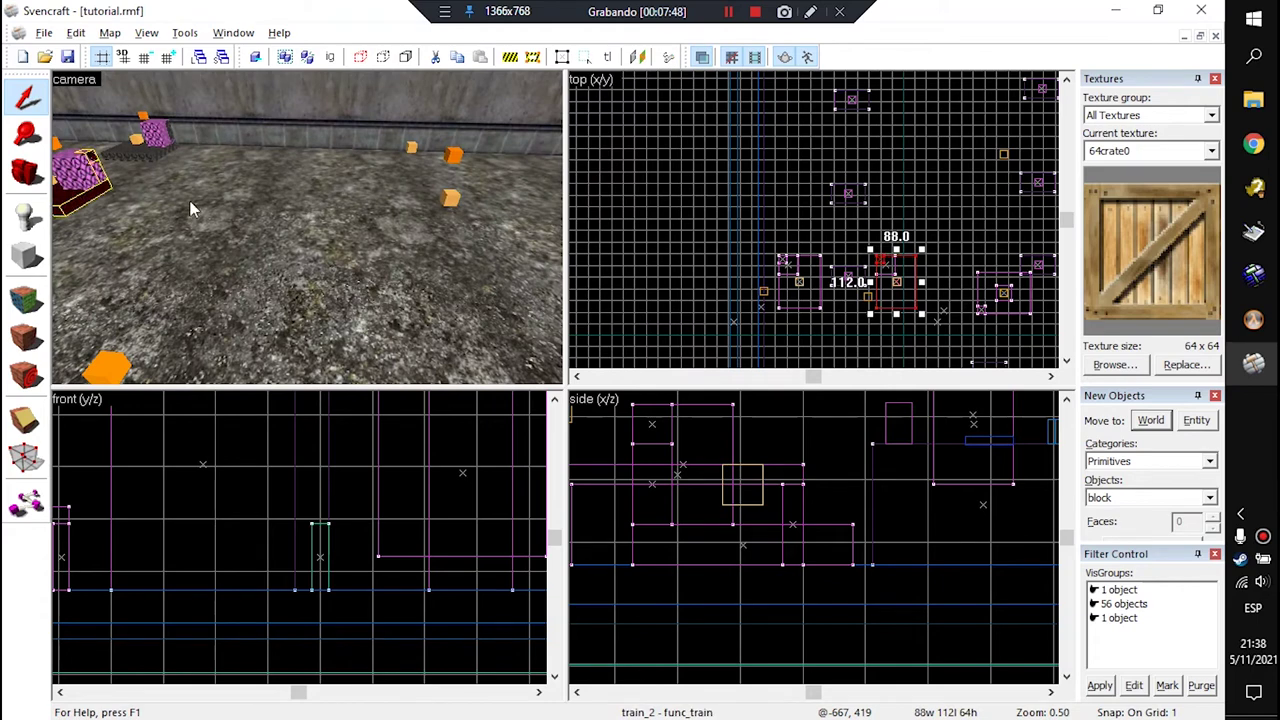
{"action": "left_click", "coordinate": [449, 201]}
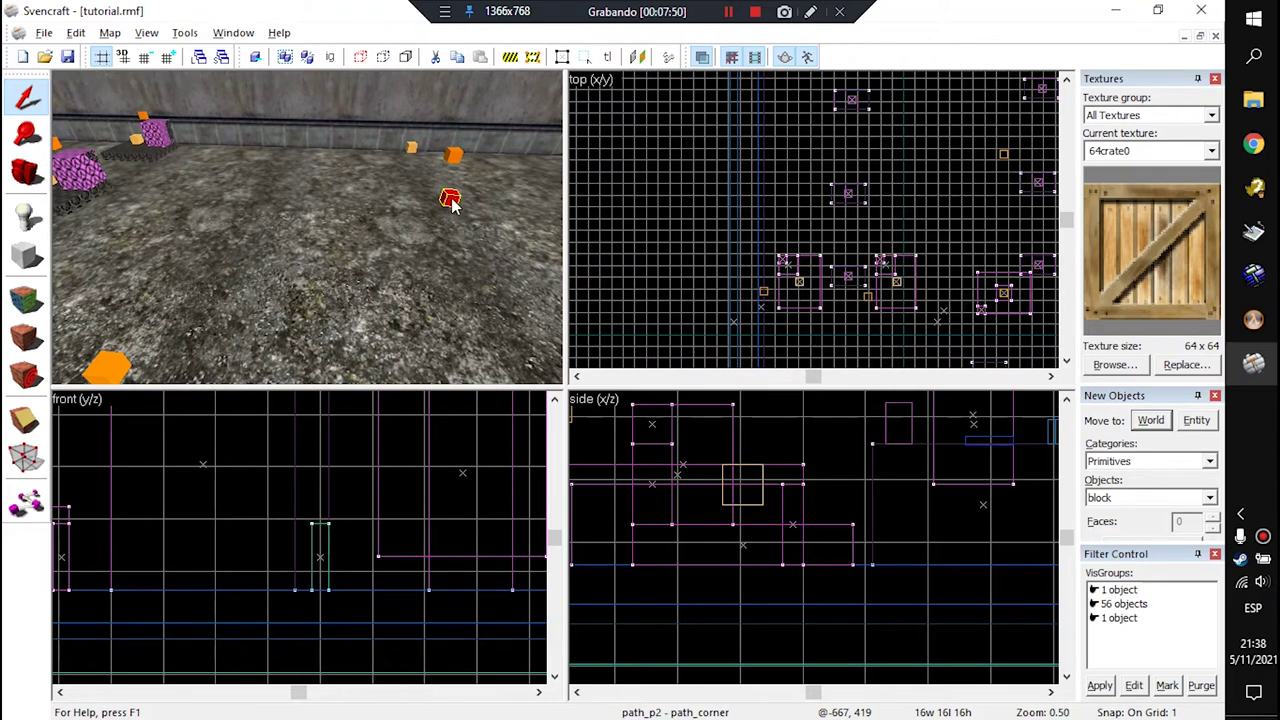
Step: Open the path_p2 path_corner's object properties and check its Fire On Arrive value
{"action": "key", "text": "z"}
{"action": "key", "text": "w"}
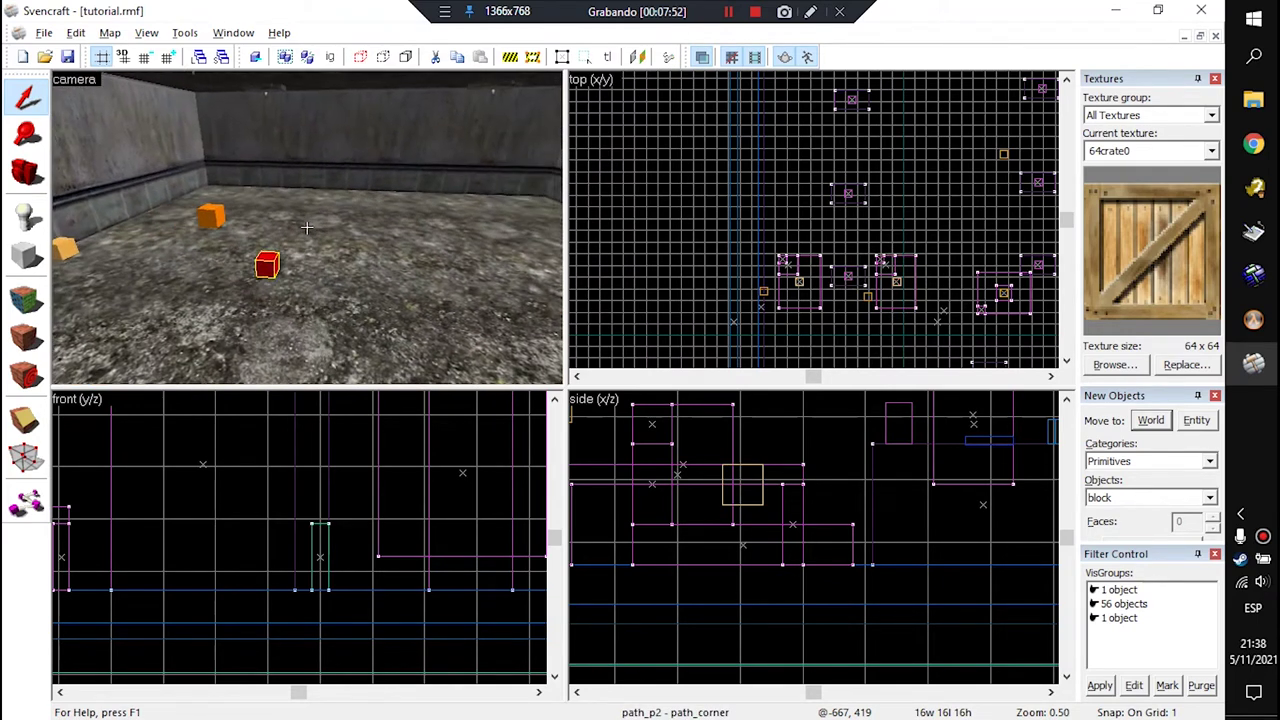
{"action": "key", "text": "z"}
{"action": "key", "text": "w"}
{"action": "key", "text": "a"}
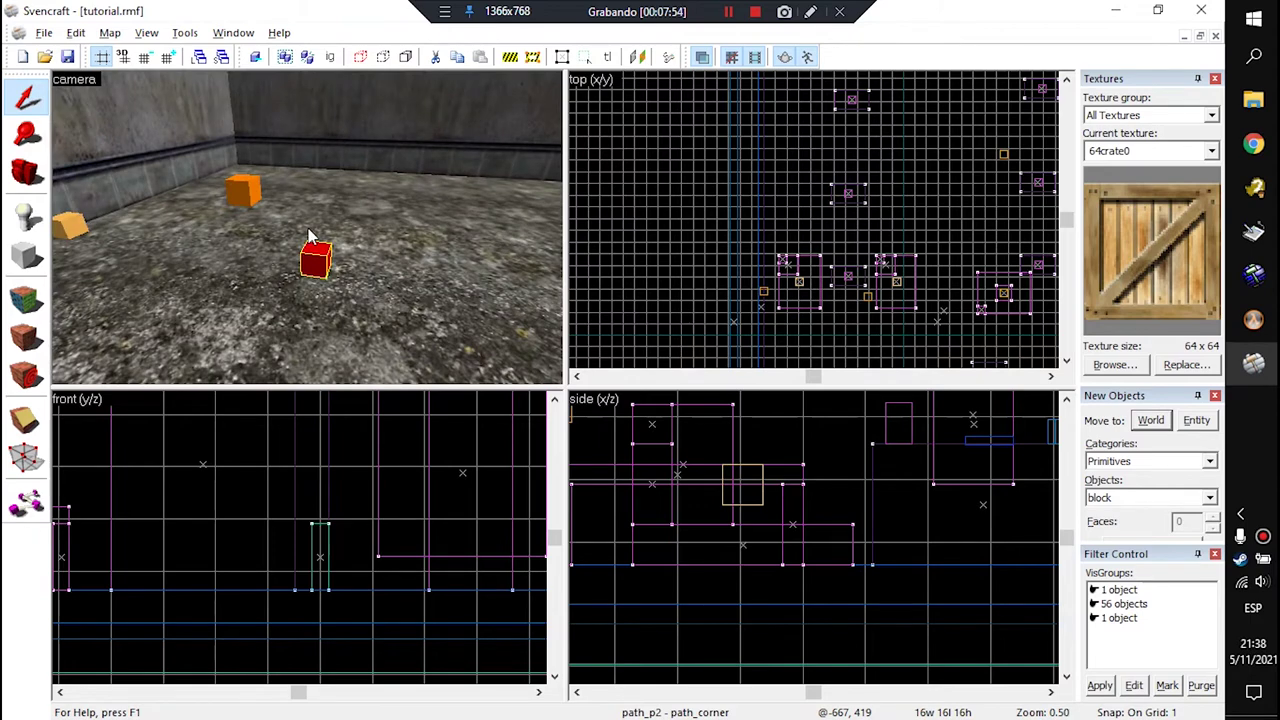
{"action": "key", "text": "Down"}
{"action": "key", "text": "Right"}
{"action": "key", "text": "Left"}
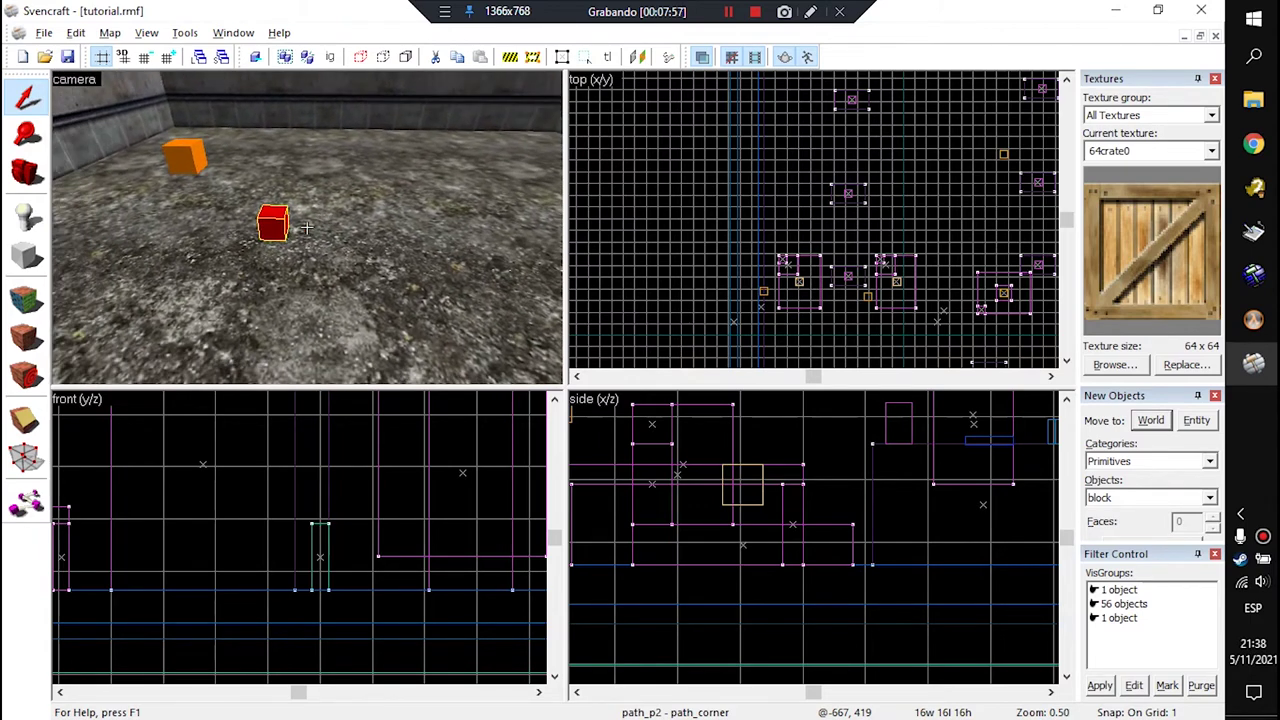
{"action": "key", "text": "Down"}
{"action": "key", "text": "Left"}
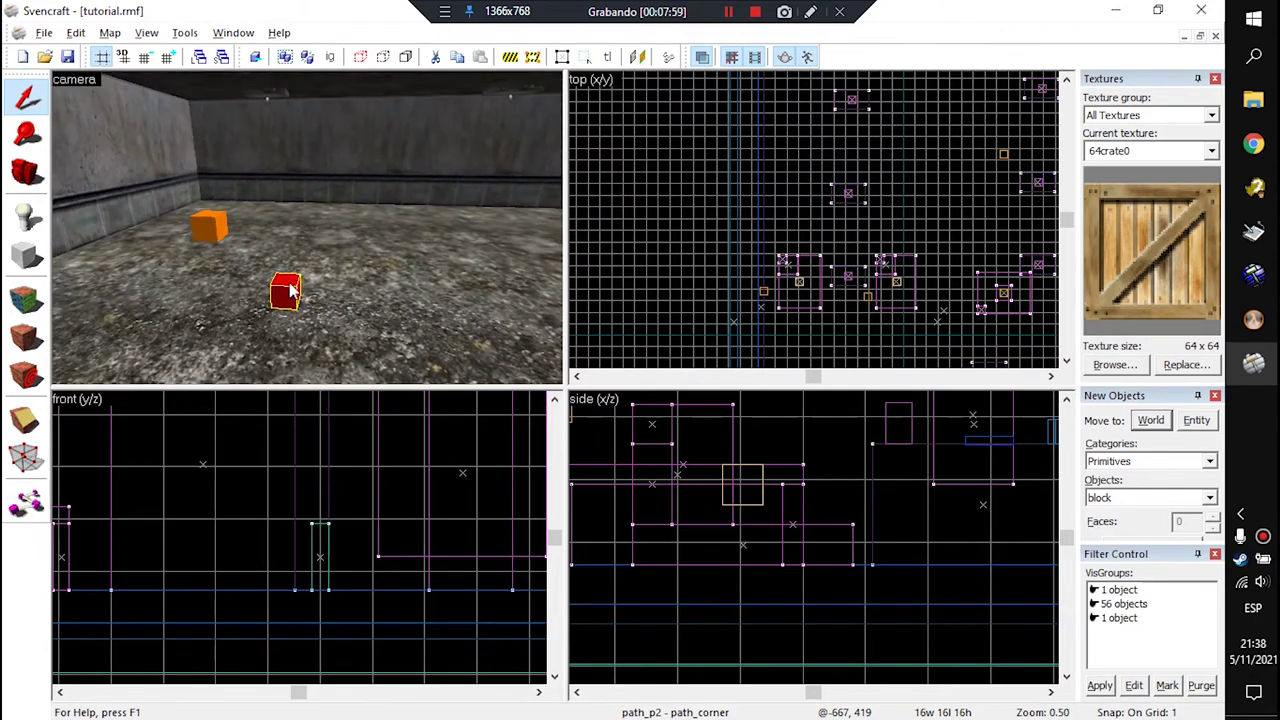
{"action": "double_click", "coordinate": [289, 290]}
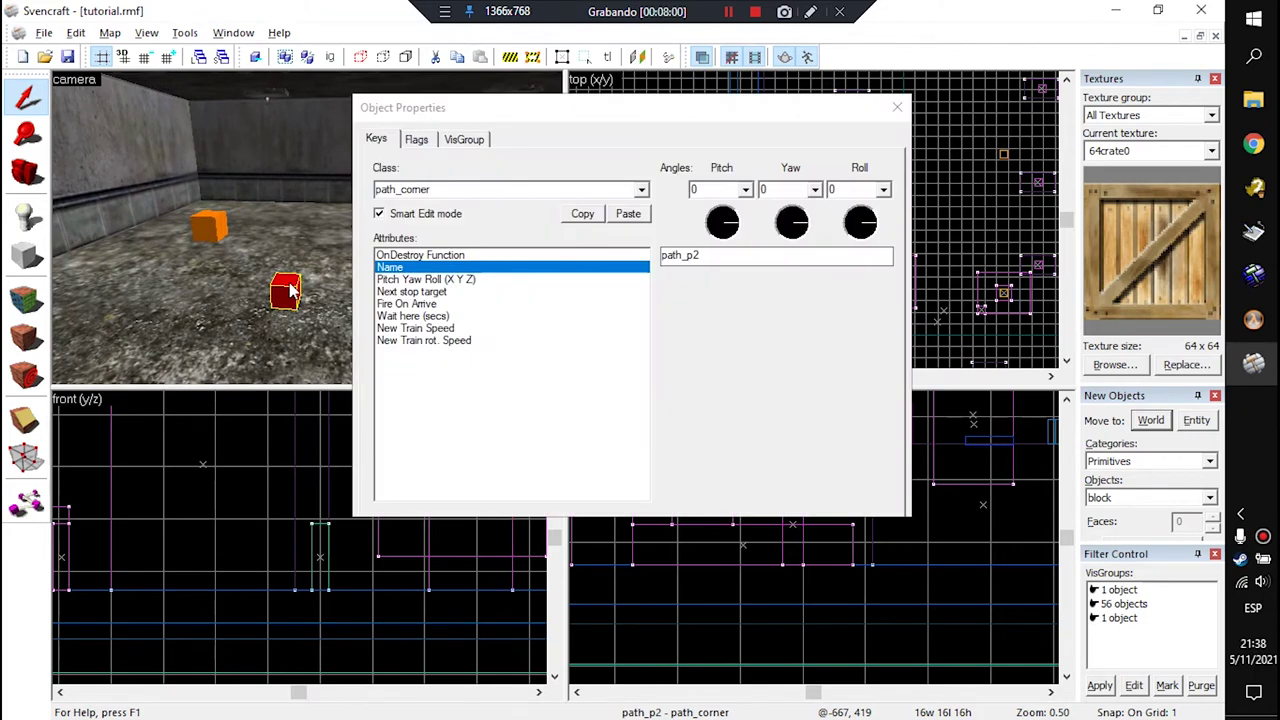
{"action": "left_click", "coordinate": [415, 305]}
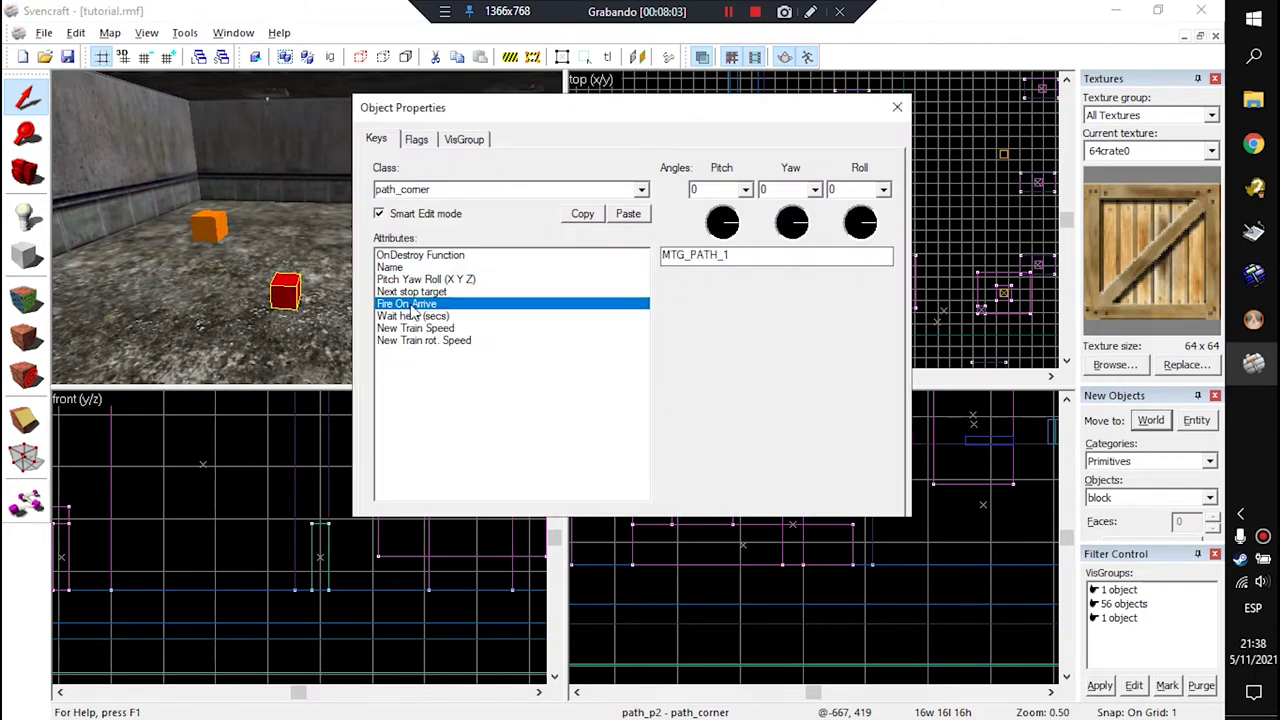
{"action": "left_click_drag", "start_coordinate": [766, 258], "coordinate": [665, 258]}
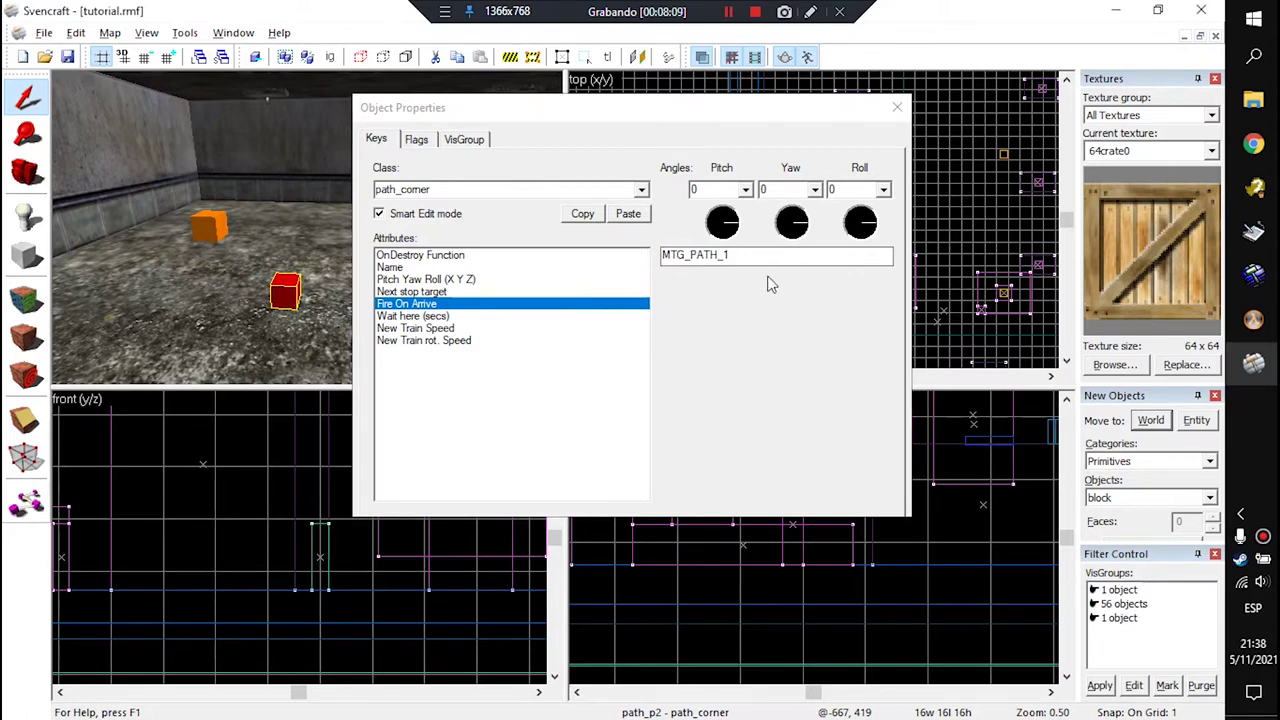
Step: Compare the neighbouring multi_manager's name with the Fire On Arrive value of path_p2
{"action": "left_click", "coordinate": [210, 231]}
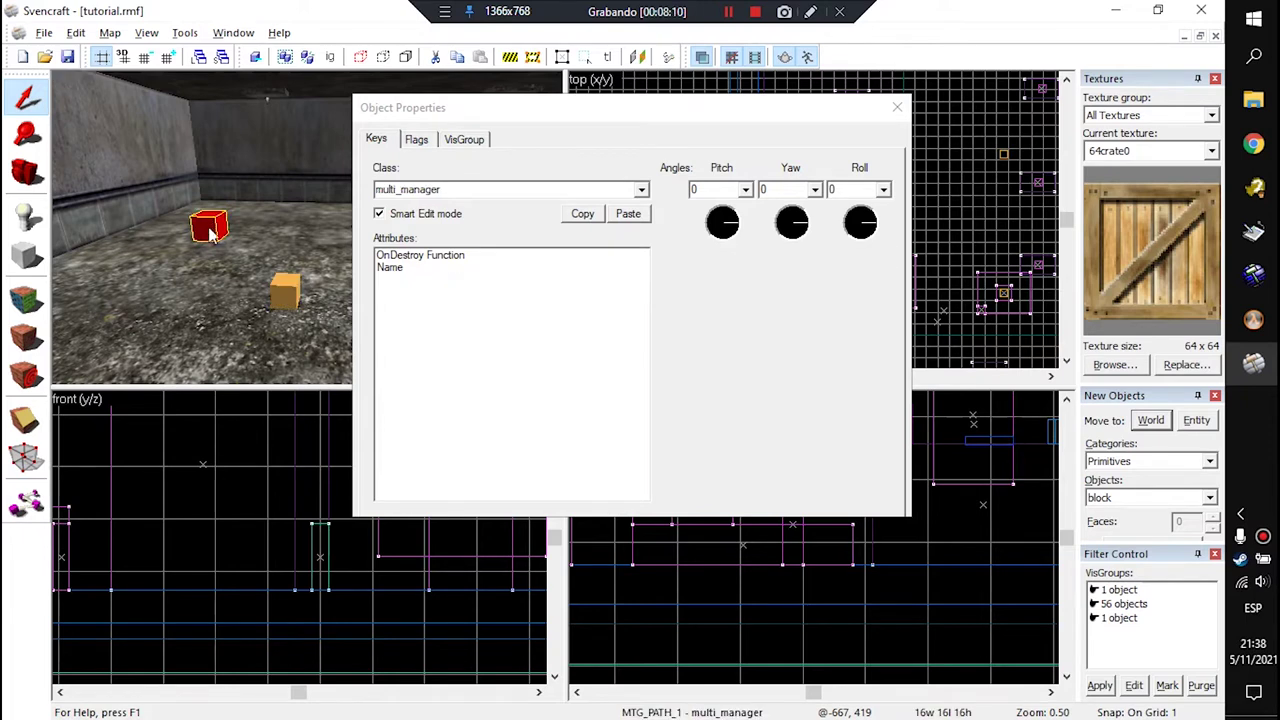
{"action": "left_click", "coordinate": [412, 268]}
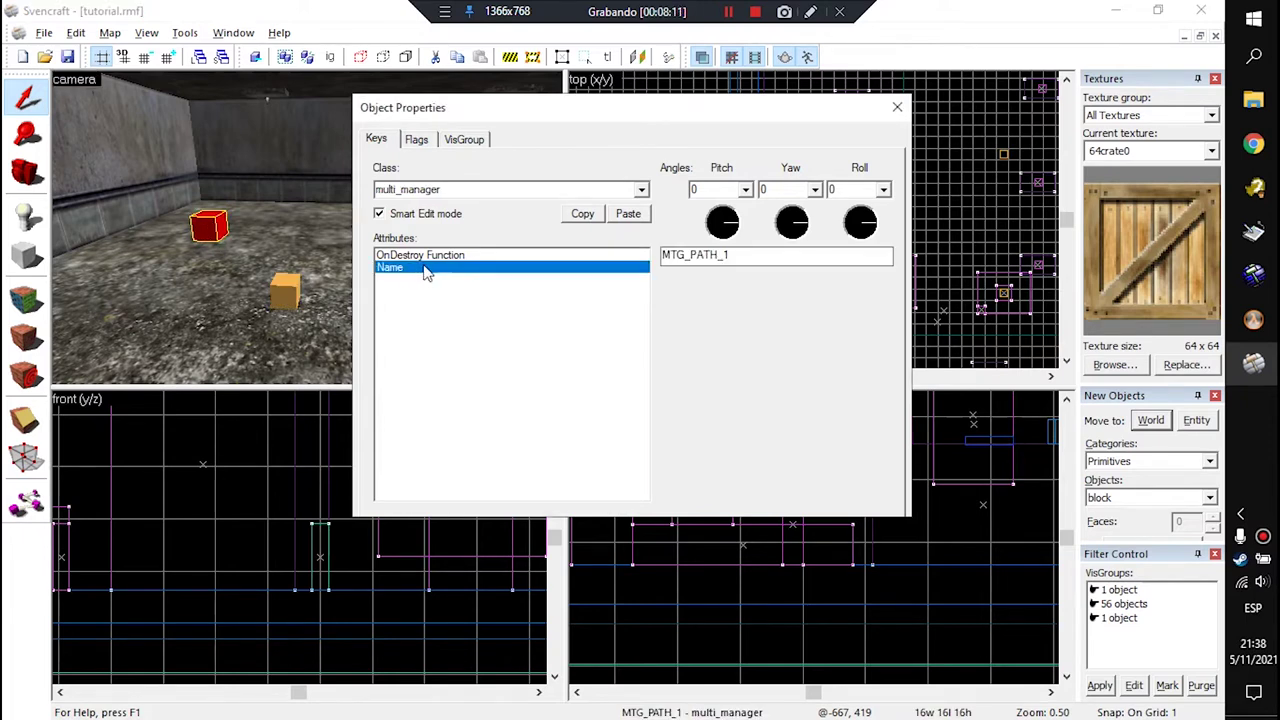
{"action": "left_click", "coordinate": [286, 293]}
{"action": "left_click", "coordinate": [405, 304]}
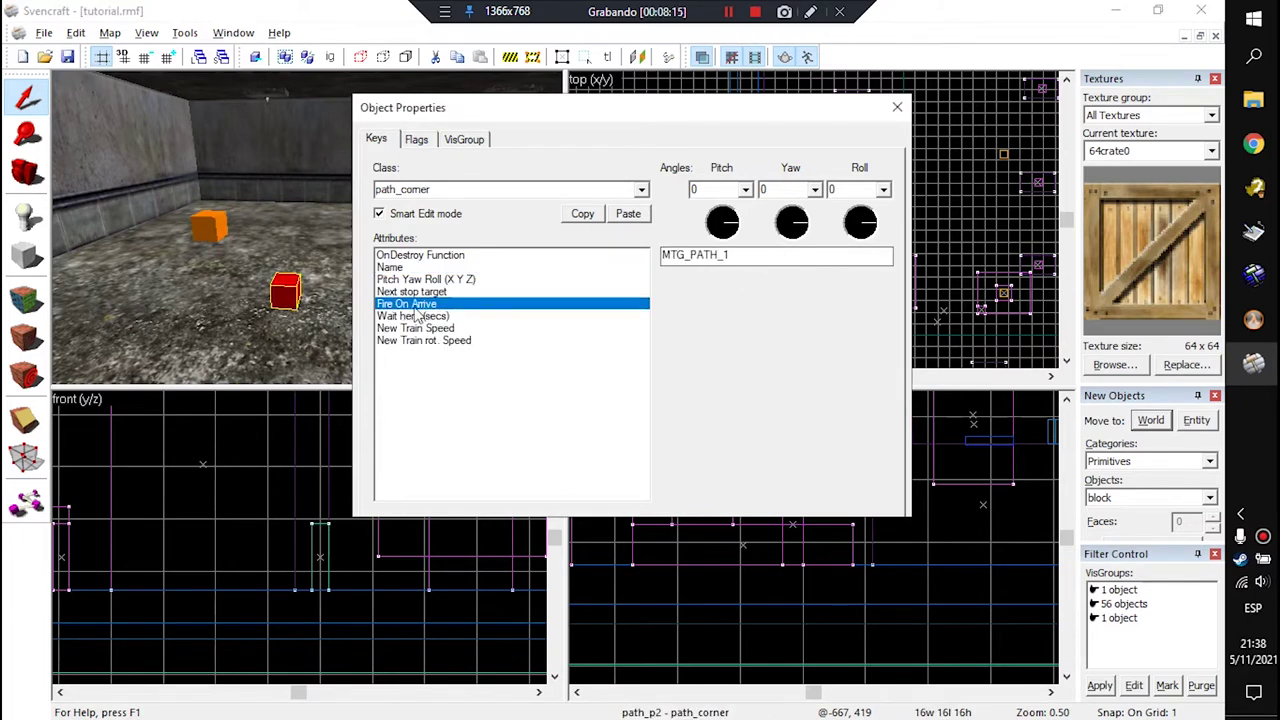
{"action": "left_click_drag", "start_coordinate": [762, 255], "coordinate": [664, 256]}
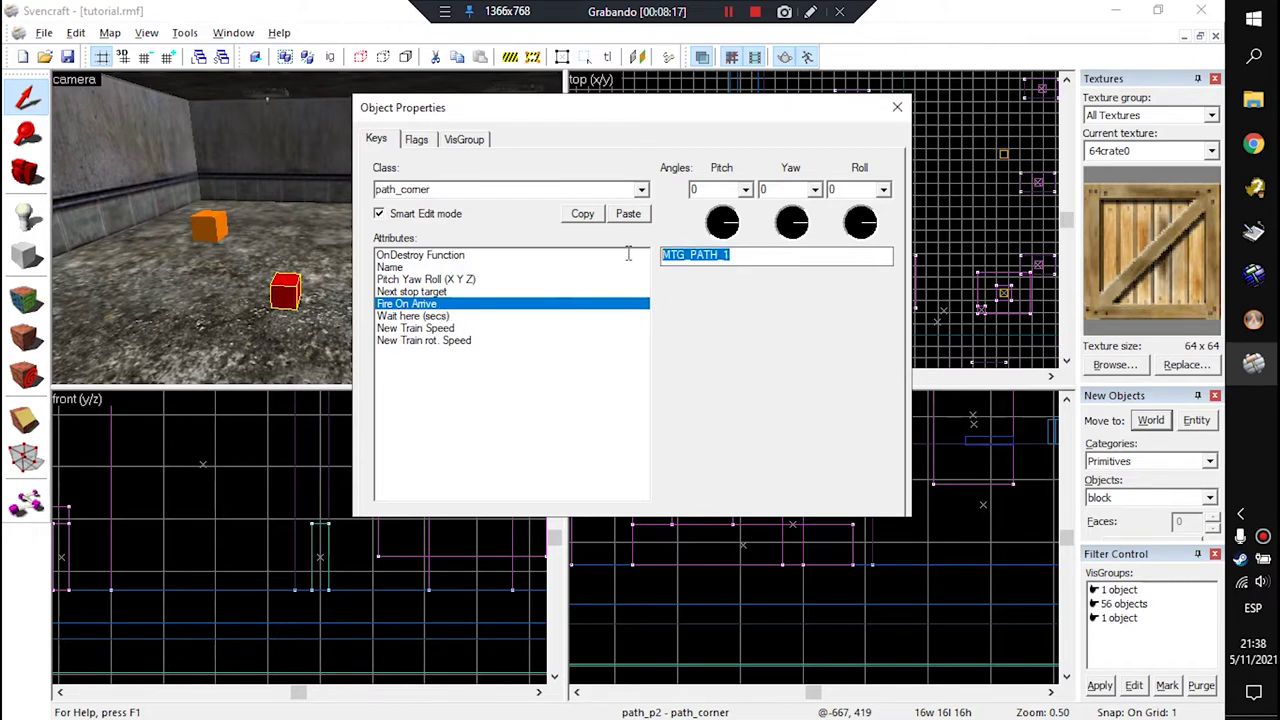
Step: Turn off Smart Edit mode for the MTG_PATH_1 multi_manager, inspect its train_2 keyvalue, and close the properties
{"action": "left_click", "coordinate": [212, 232]}
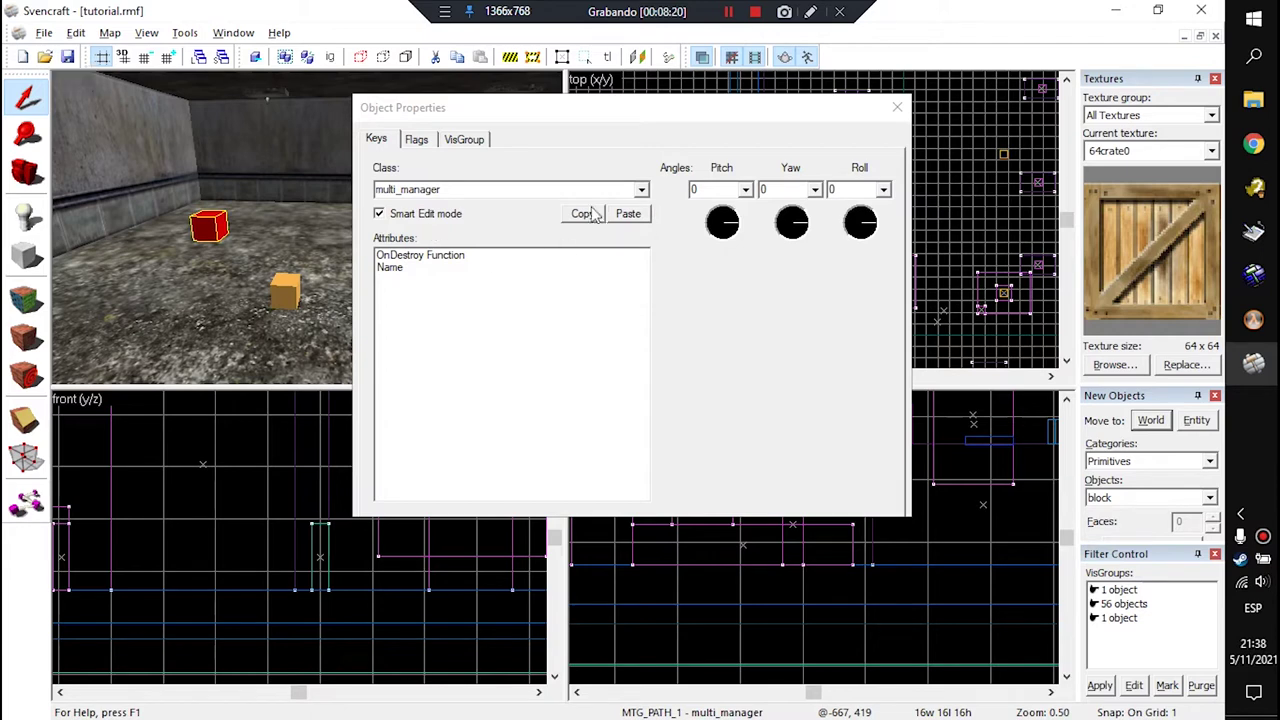
{"action": "left_click", "coordinate": [379, 213]}
{"action": "left_click", "coordinate": [423, 272]}
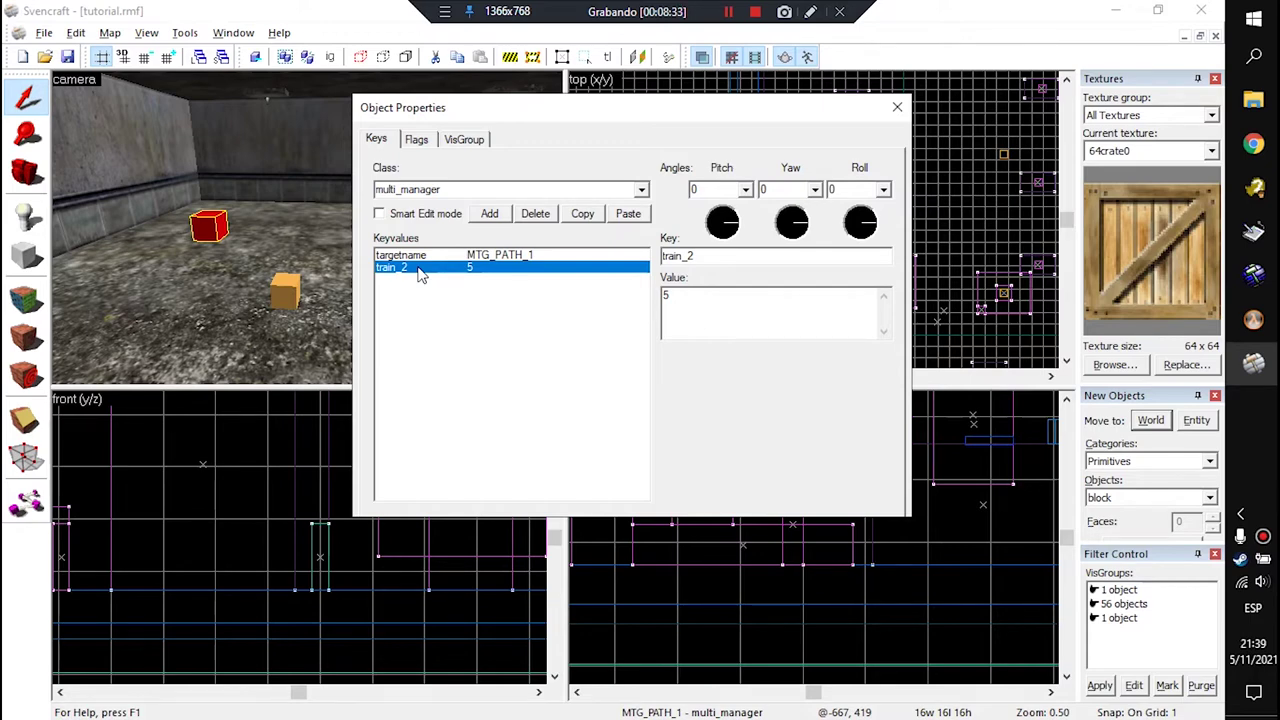
{"action": "left_click", "coordinate": [896, 107]}
Step: Return to the train_1 platform, clear the previous selection, and select its func_train
{"action": "key", "text": "z"}
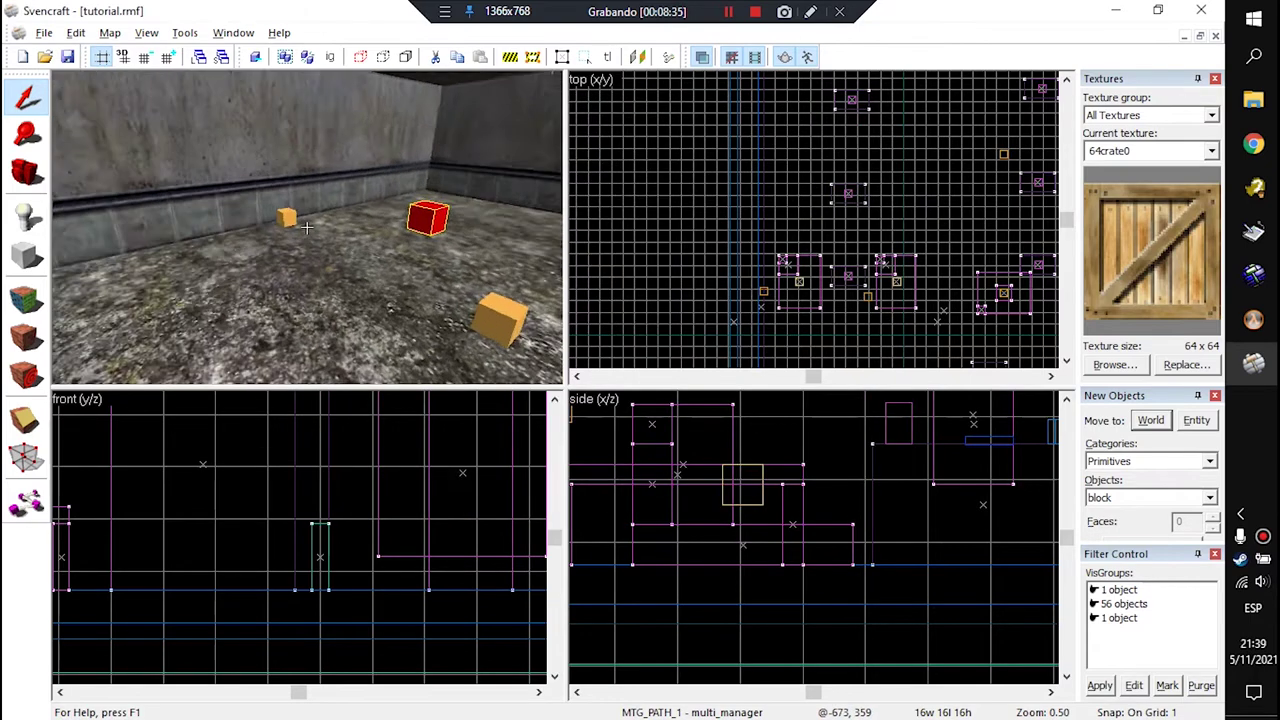
{"action": "key", "text": "w"}
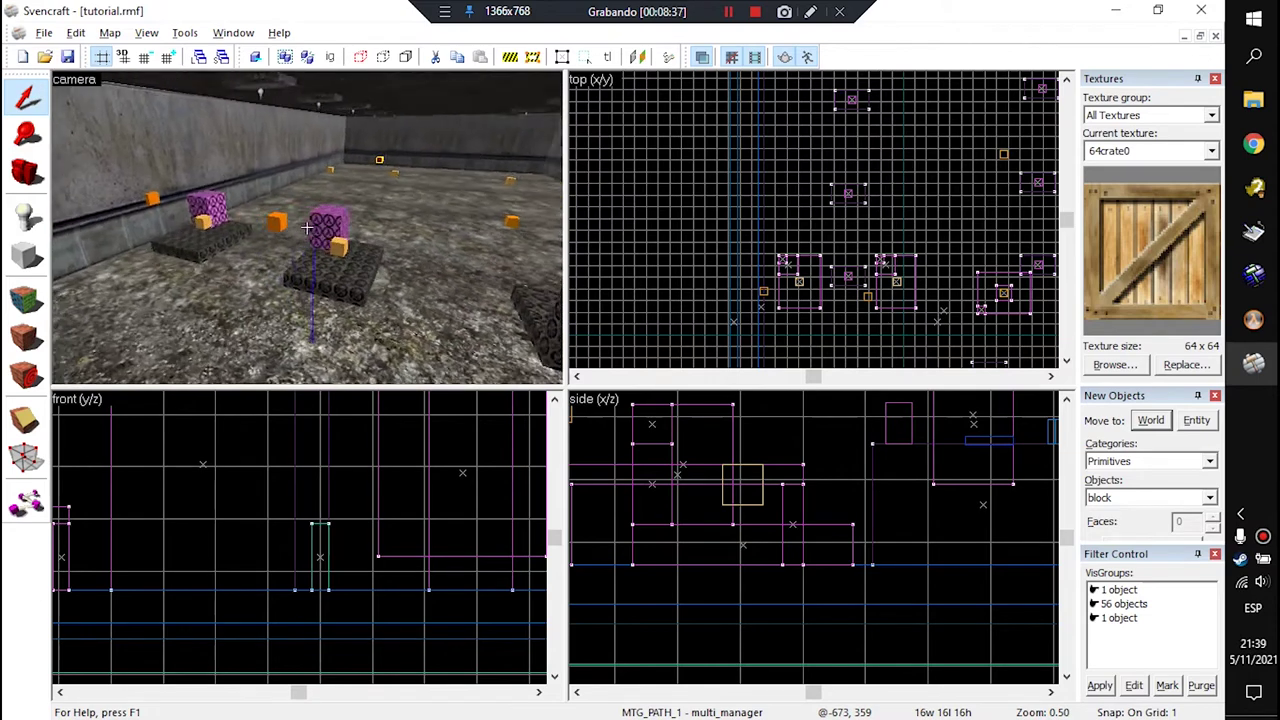
{"action": "key", "text": "w"}
{"action": "key", "text": "z"}
{"action": "left_click", "coordinate": [308, 274]}
{"action": "key", "text": "Escape"}
{"action": "key", "text": "z"}
{"action": "key", "text": "w"}
{"action": "key", "text": "w"}
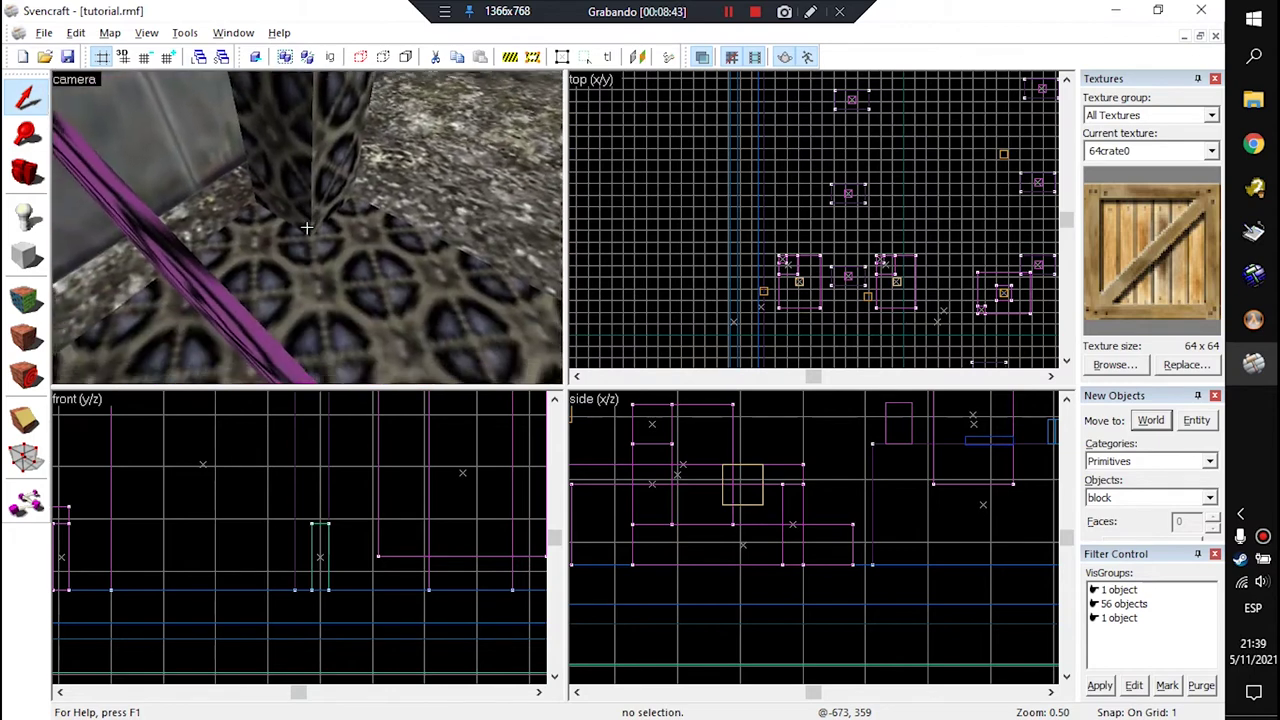
{"action": "left_click", "coordinate": [307, 228]}
Step: Select the trigger_once volume on the train_1 platform and examine it in the camera and top views
{"action": "key", "text": "z"}
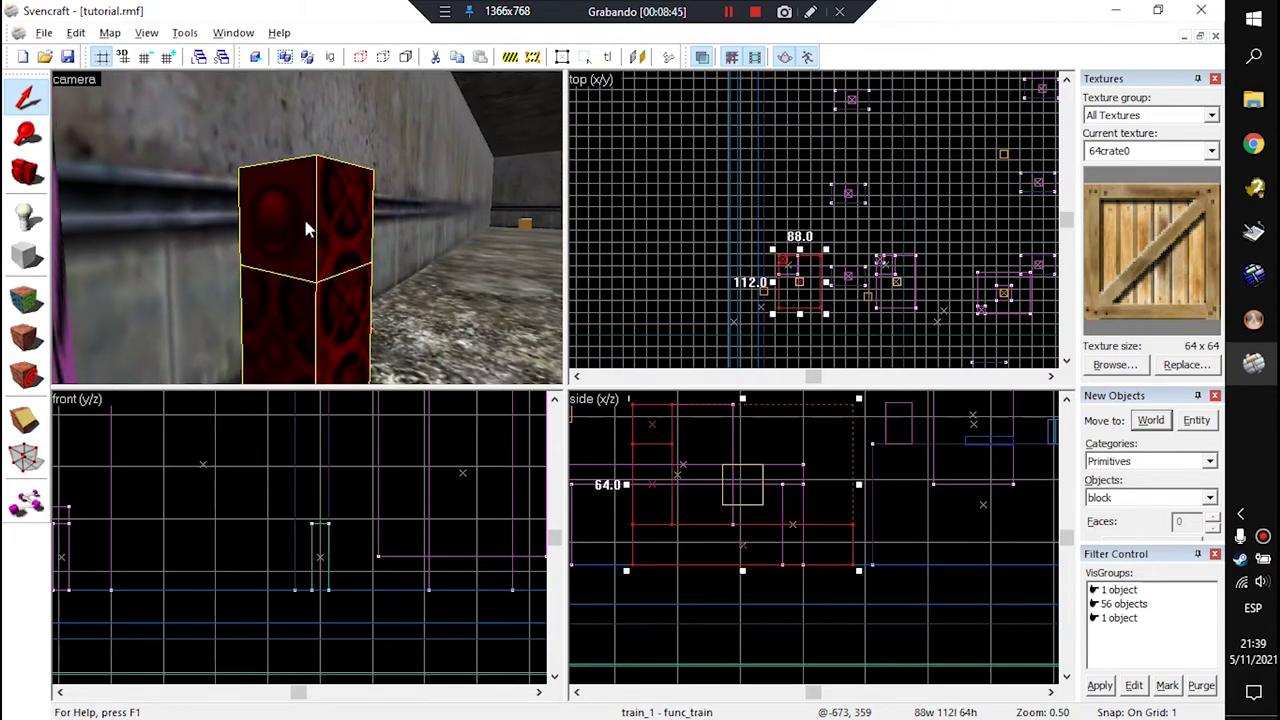
{"action": "key", "text": "z"}
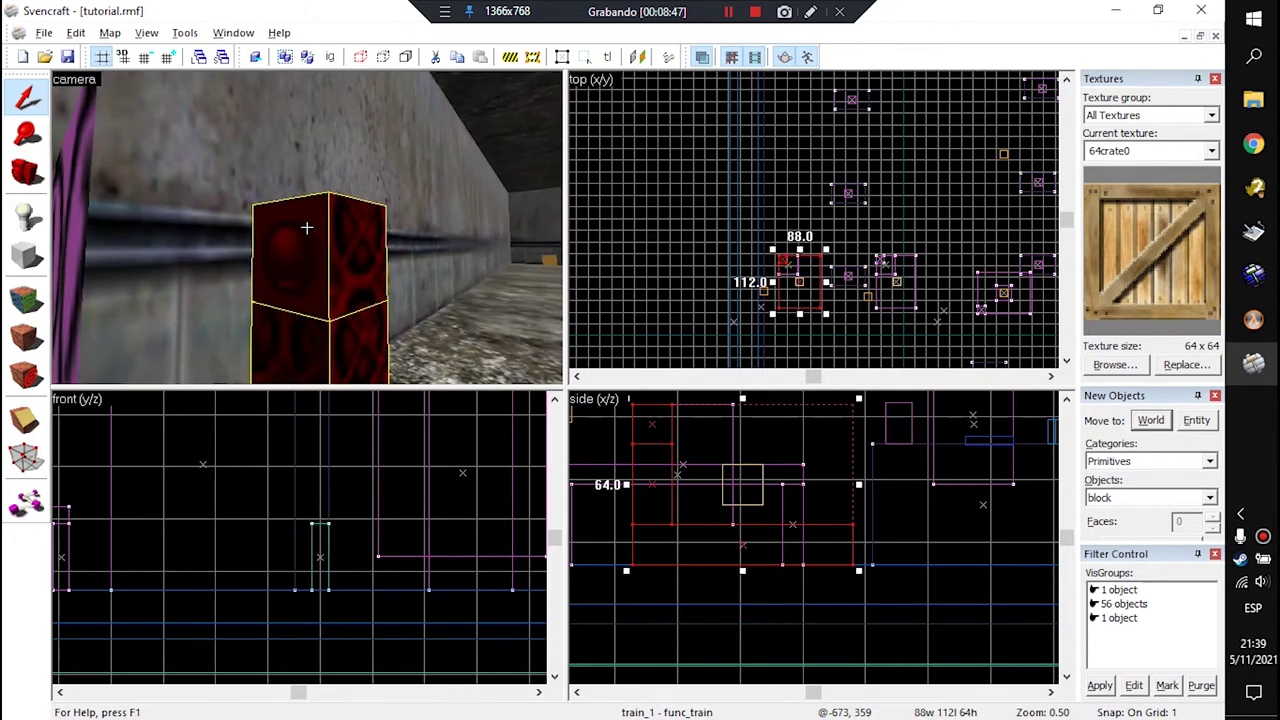
{"action": "key", "text": "z"}
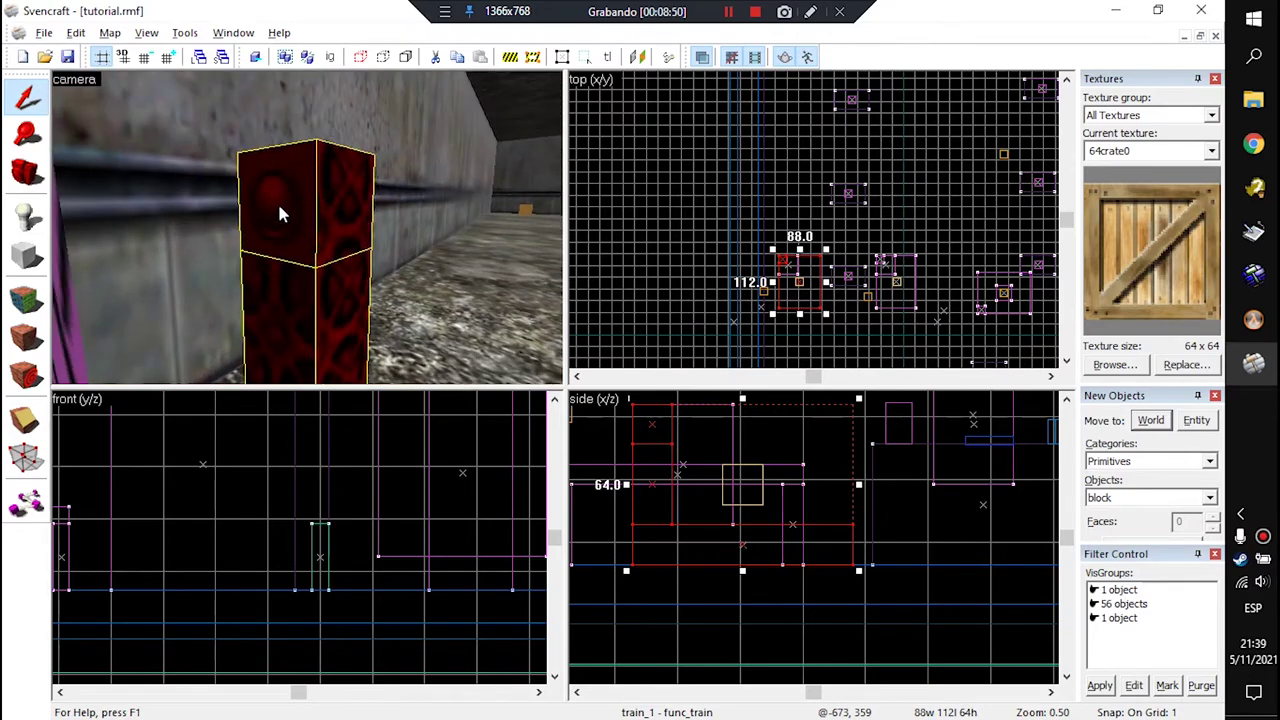
{"action": "key", "text": "z"}
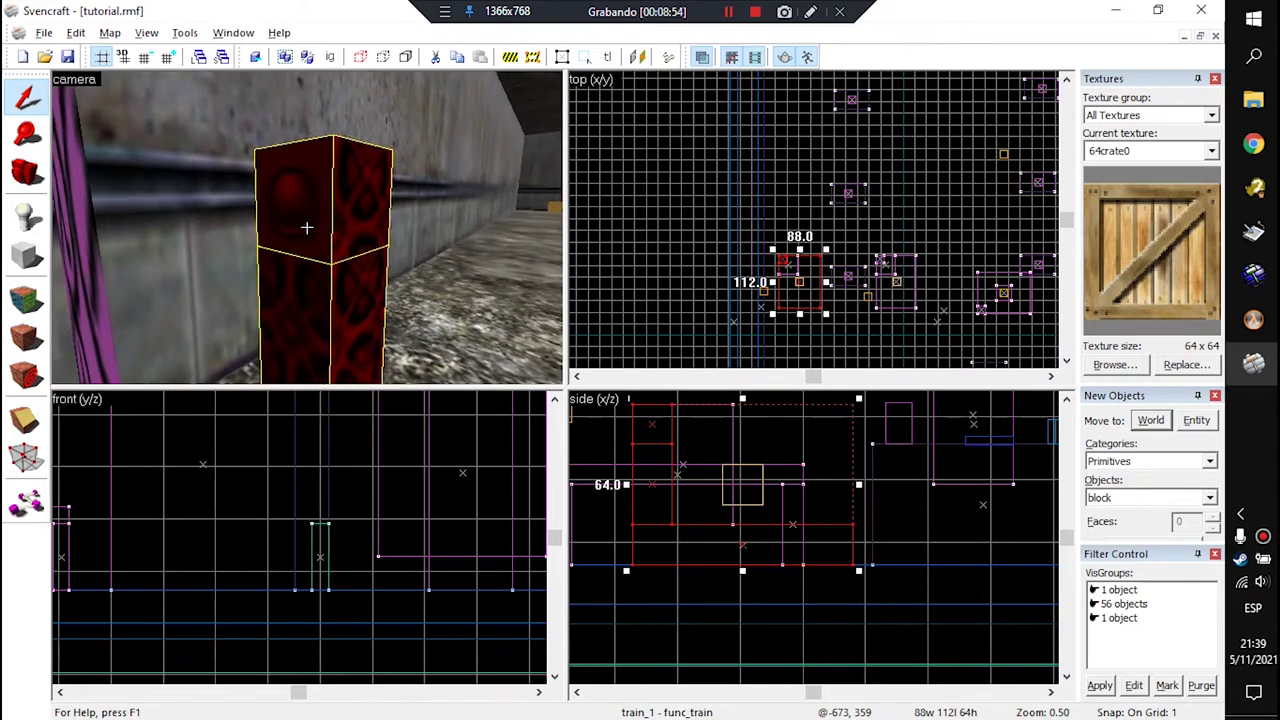
{"action": "key", "text": "z"}
{"action": "left_click", "coordinate": [308, 214]}
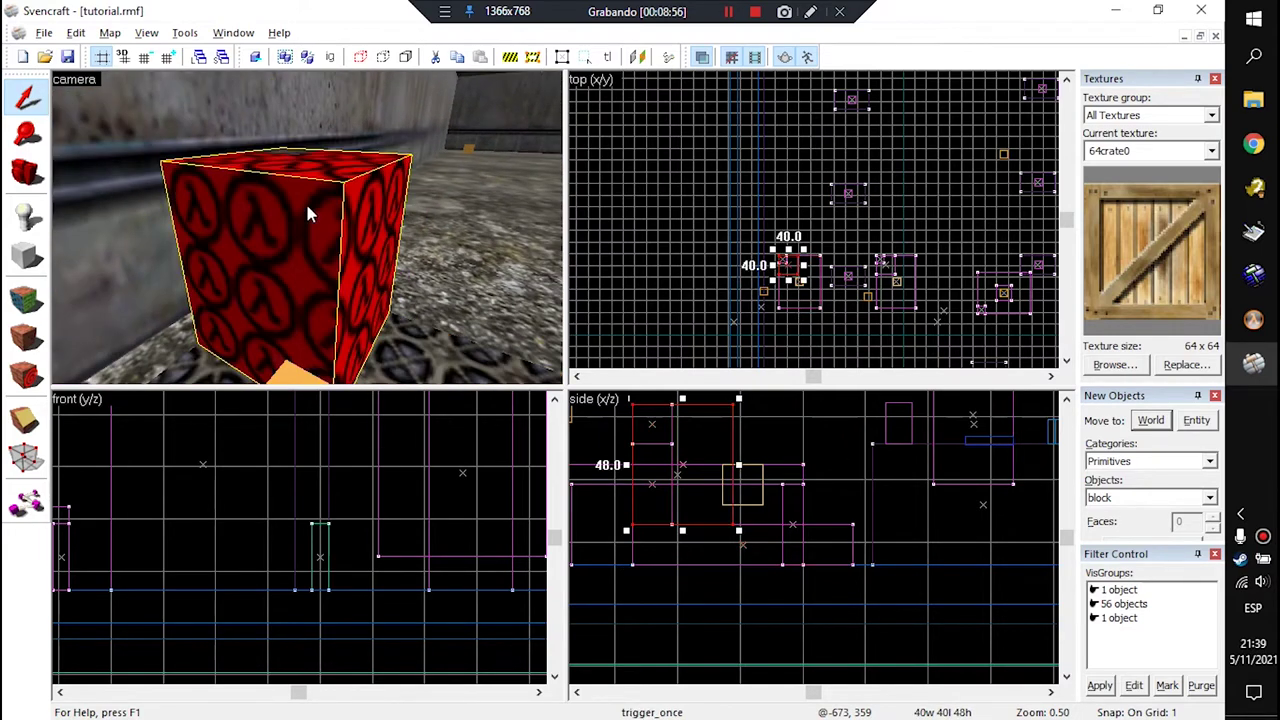
{"action": "scroll", "coordinate": [769, 248], "scroll_direction": "up", "scroll_amount": 10}
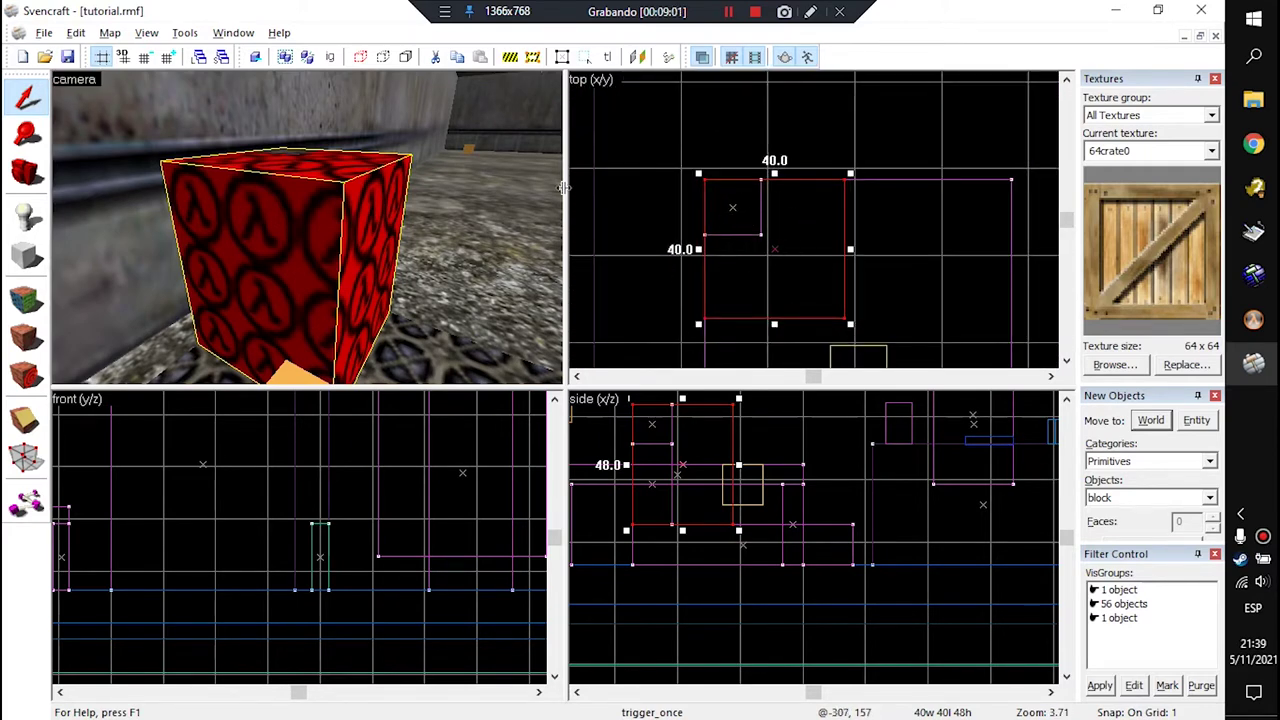
{"action": "scroll", "coordinate": [253, 211], "scroll_direction": "down", "scroll_amount": 5}
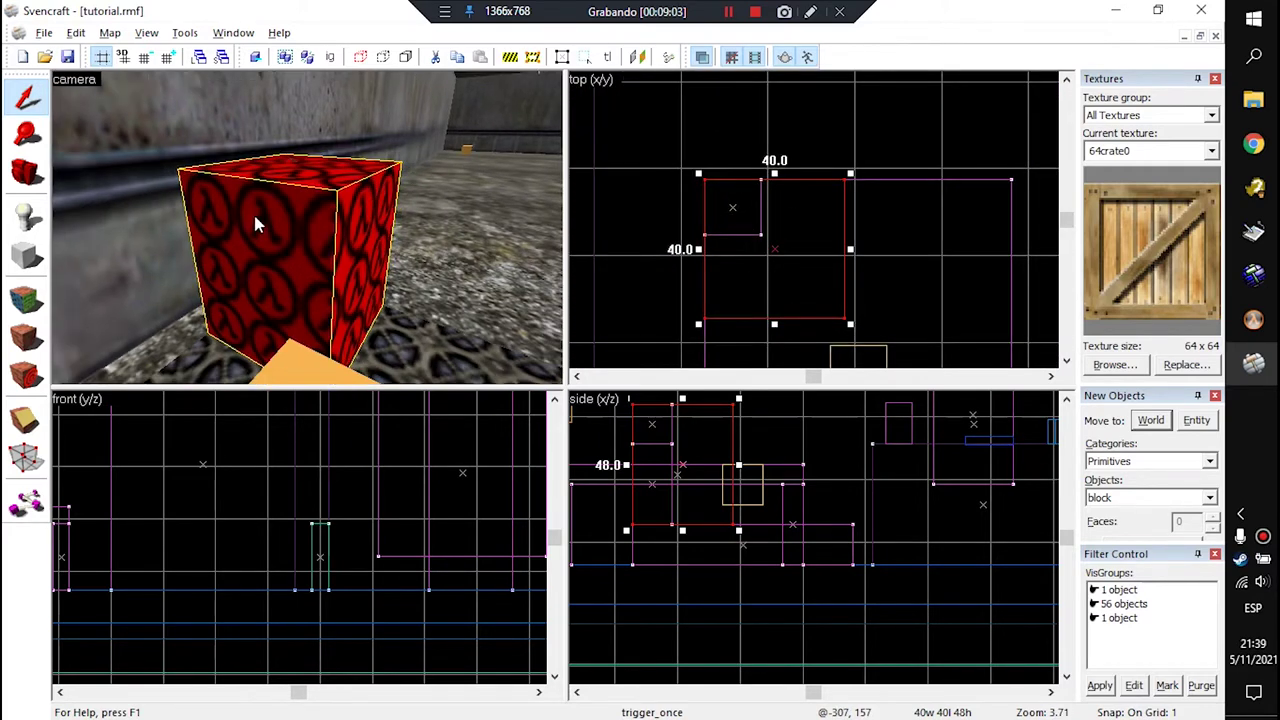
Step: Open the trigger_once properties, turn Smart Edit mode on, and check the class and Target attribute
{"action": "key", "text": "alt+Return"}
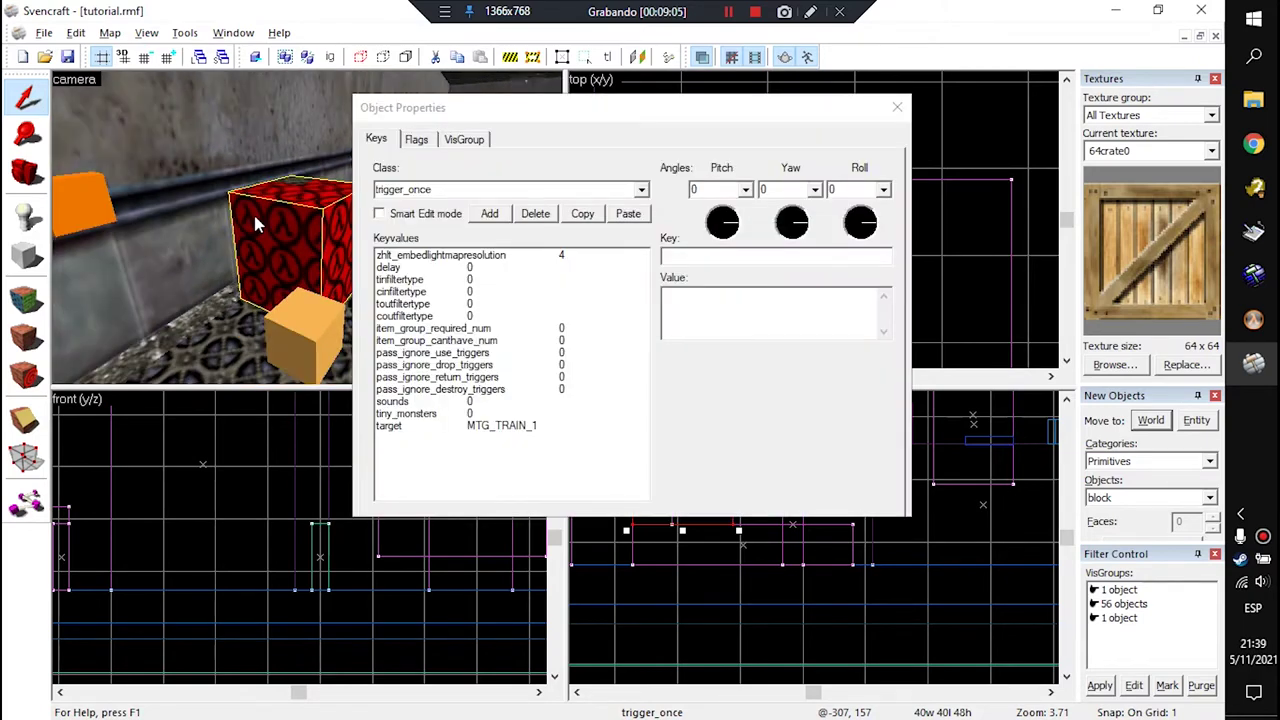
{"action": "left_click_drag", "start_coordinate": [450, 189], "coordinate": [407, 189]}
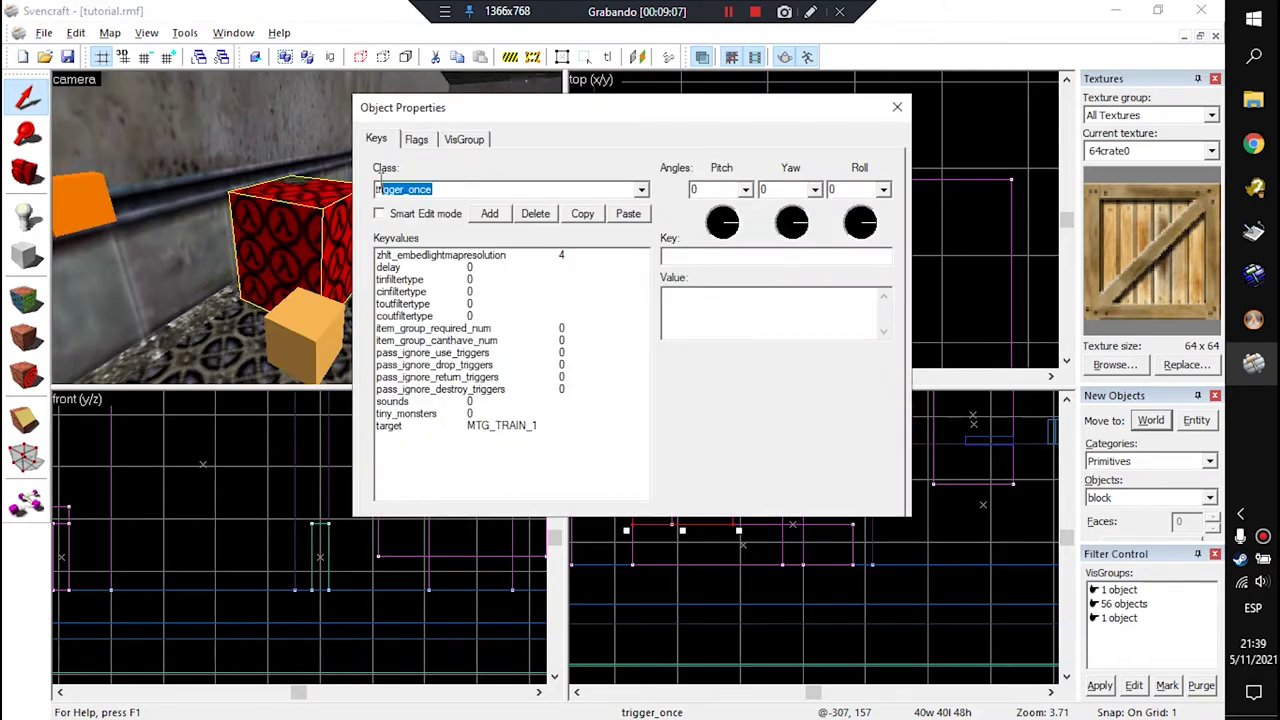
{"action": "left_click", "coordinate": [380, 214]}
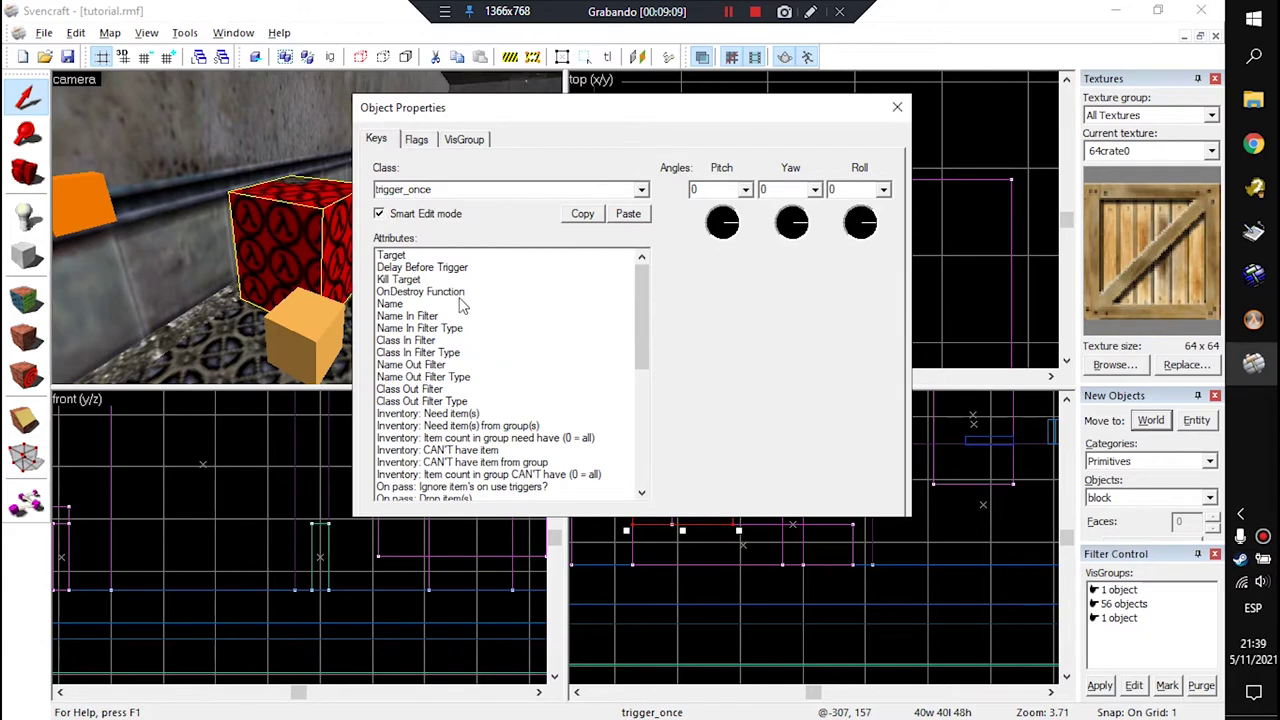
{"action": "left_click", "coordinate": [400, 256]}
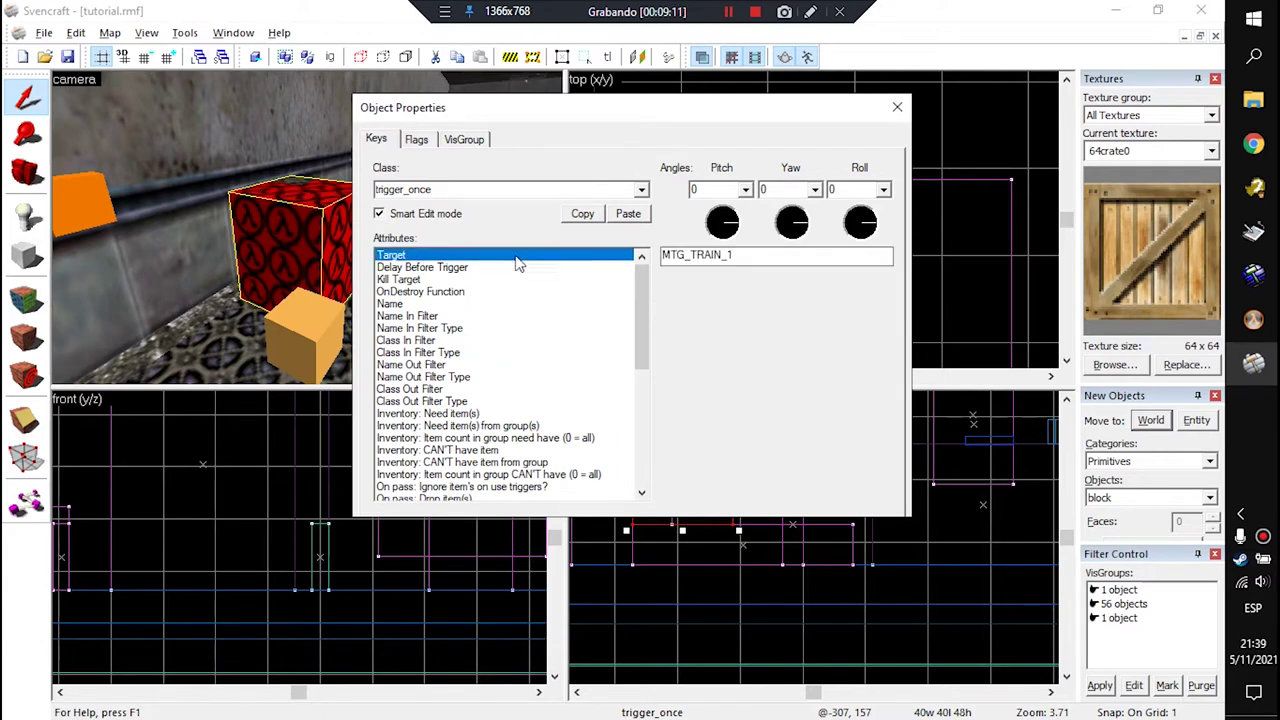
Step: Select the multi_manager beside the trigger_once and check that its Name attribute matches the trigger's target
{"action": "scroll", "coordinate": [135, 218], "scroll_direction": "down", "scroll_amount": 2}
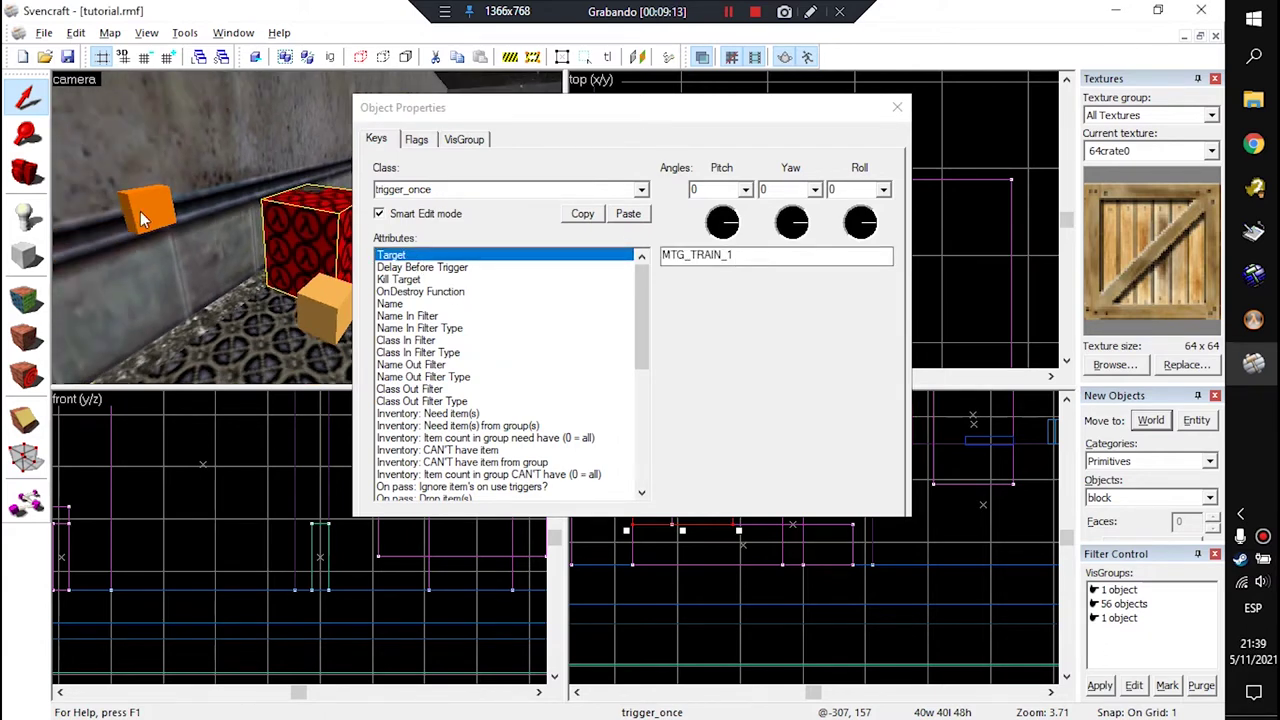
{"action": "left_click", "coordinate": [141, 215]}
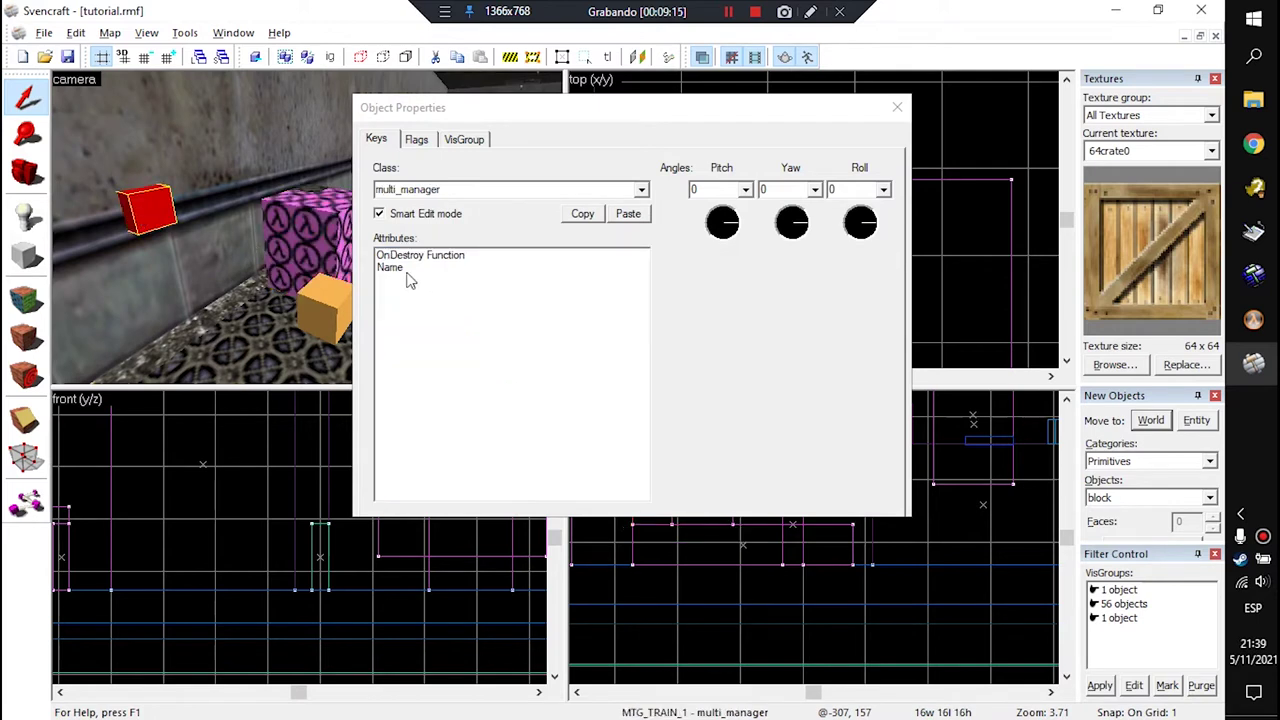
{"action": "left_click", "coordinate": [434, 277]}
{"action": "left_click", "coordinate": [398, 267]}
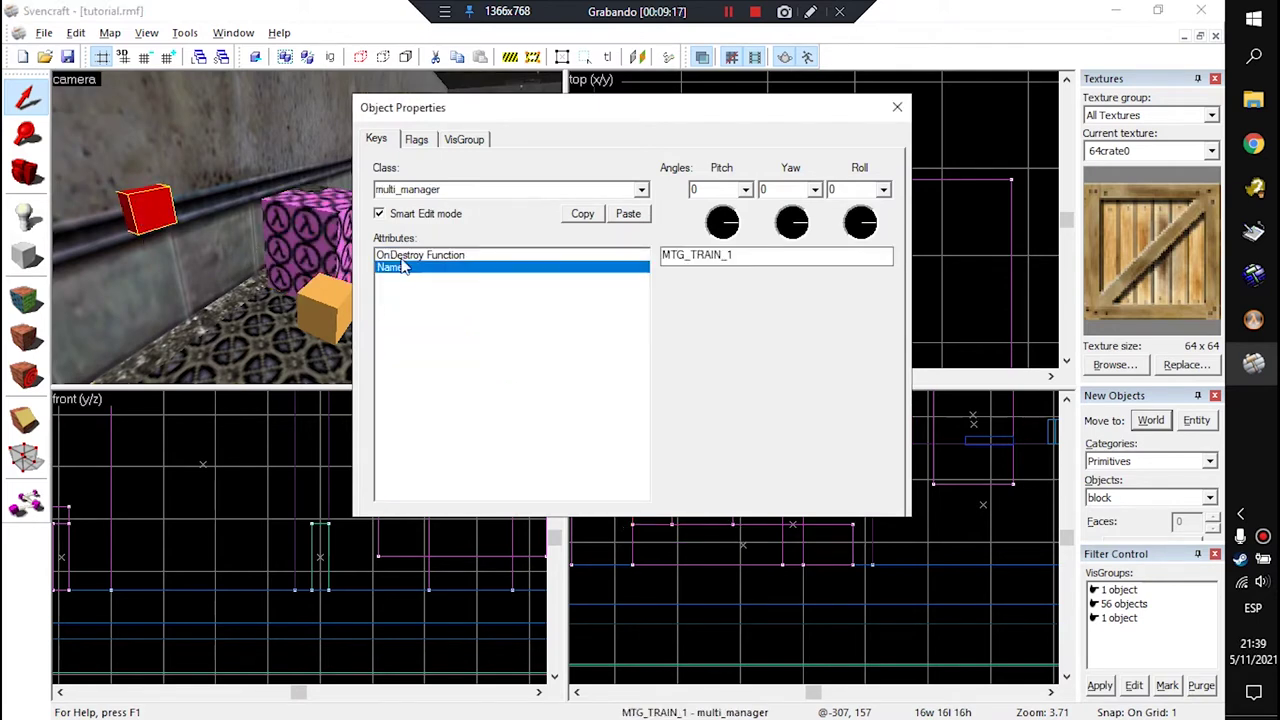
{"action": "left_click_drag", "start_coordinate": [697, 255], "coordinate": [734, 256]}
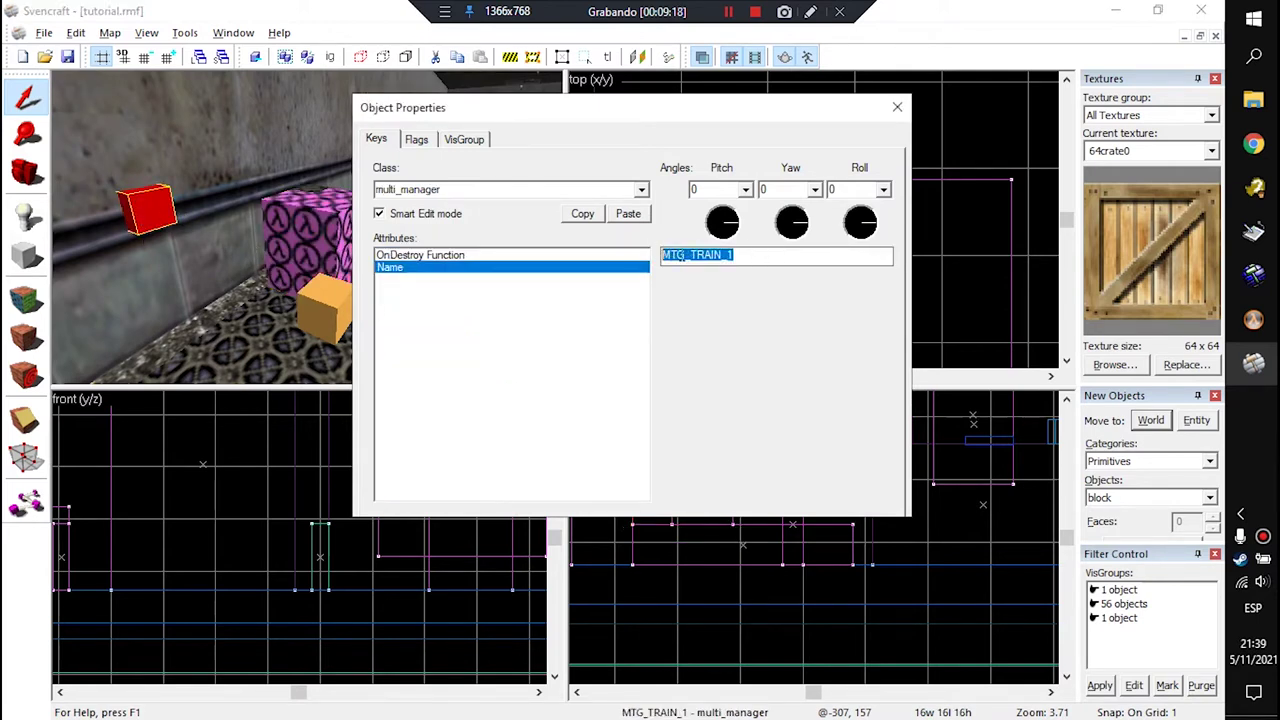
Step: Inspect the Target attribute of the trigger_once block on the train platform
{"action": "left_click", "coordinate": [322, 228]}
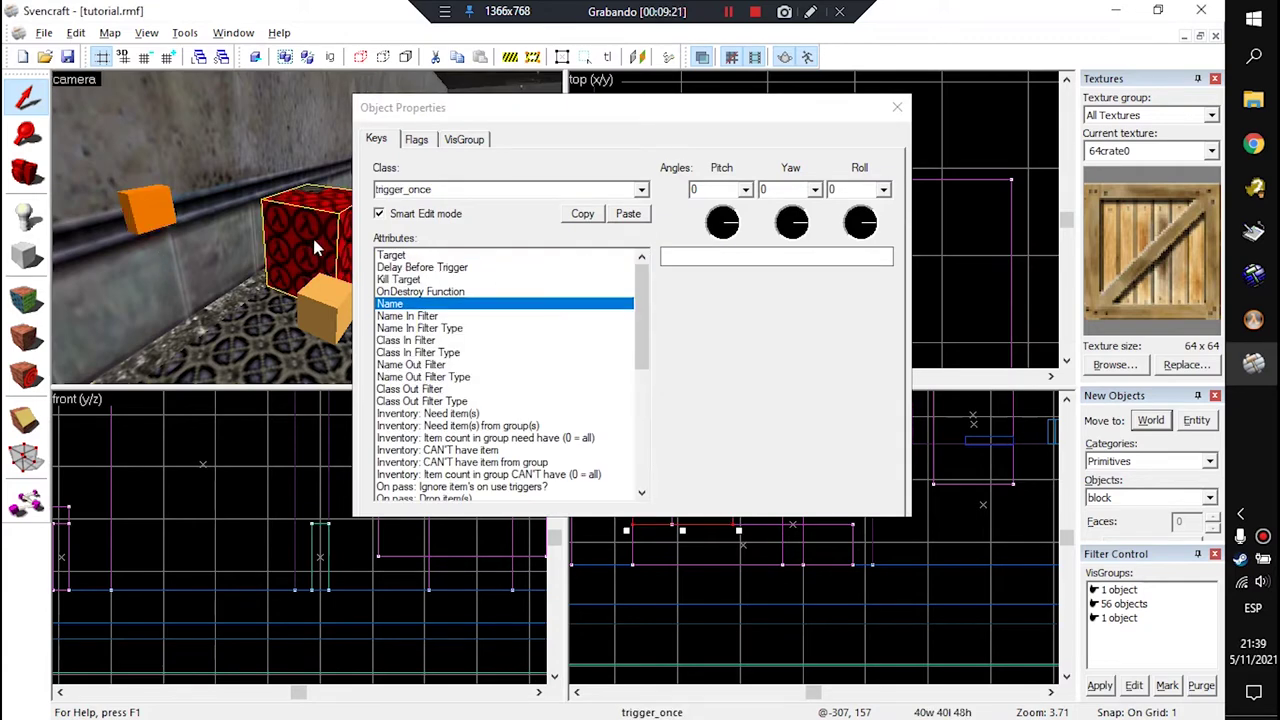
{"action": "scroll", "coordinate": [258, 232], "scroll_direction": "up", "scroll_amount": 3}
{"action": "left_click", "coordinate": [390, 256]}
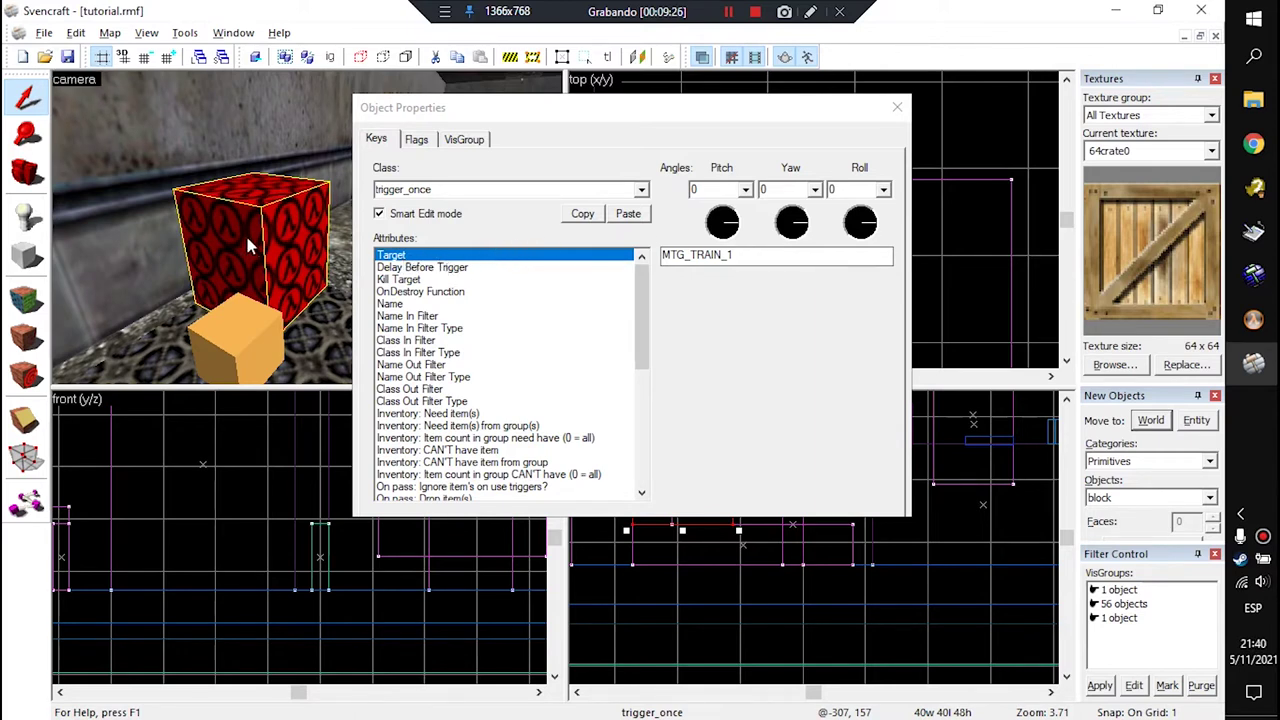
{"action": "key", "text": "s"}
{"action": "key", "text": "a"}
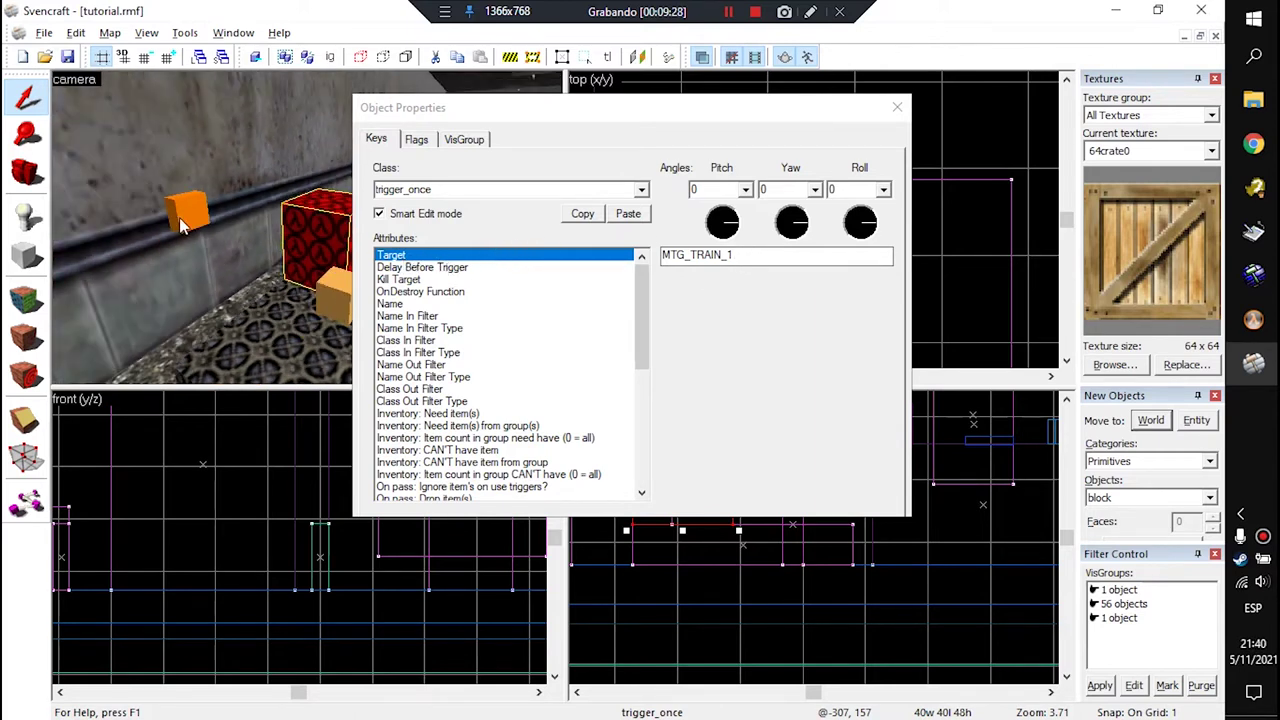
Step: Review the raw keyvalues of the multi_manager and the train_1 func_train with Smart Edit mode off, closing the properties
{"action": "left_click", "coordinate": [187, 214]}
{"action": "left_click", "coordinate": [403, 216]}
{"action": "left_click", "coordinate": [285, 327]}
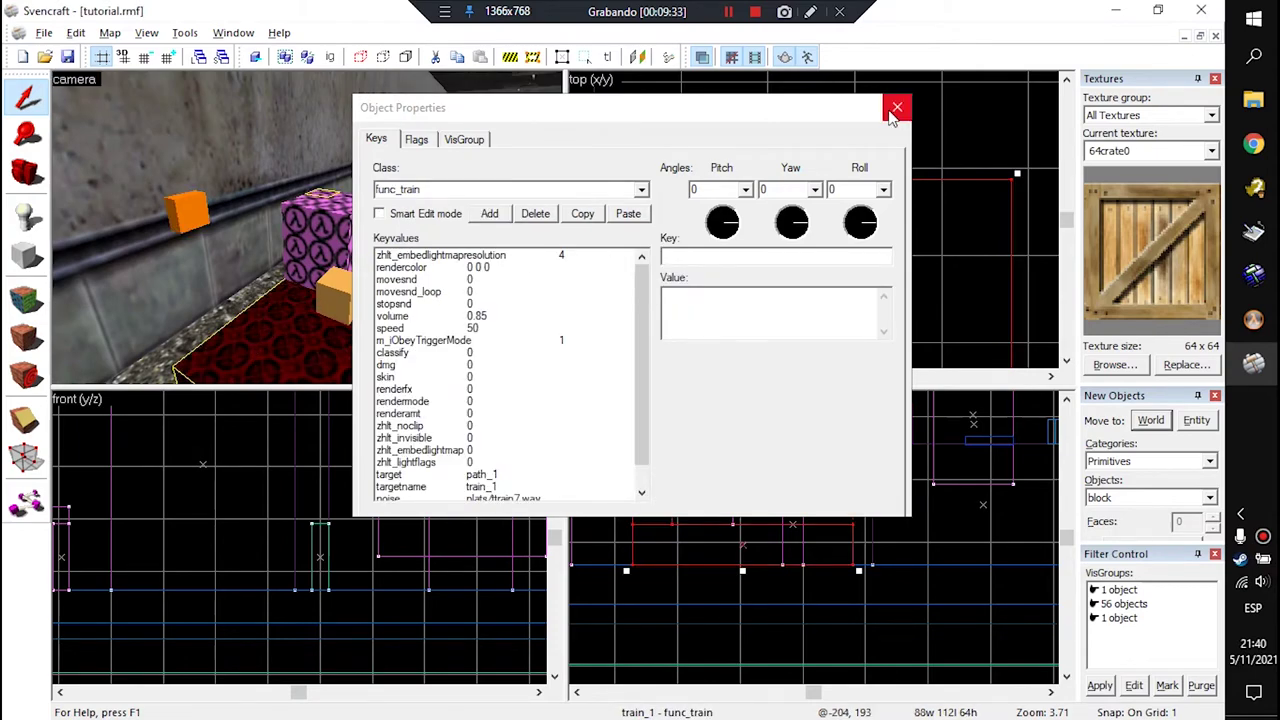
{"action": "left_click", "coordinate": [897, 107]}
Step: Examine the red button and its post on the train_1 platform up close, clearing the selection
{"action": "key", "text": "z"}
{"action": "key", "text": "w"}
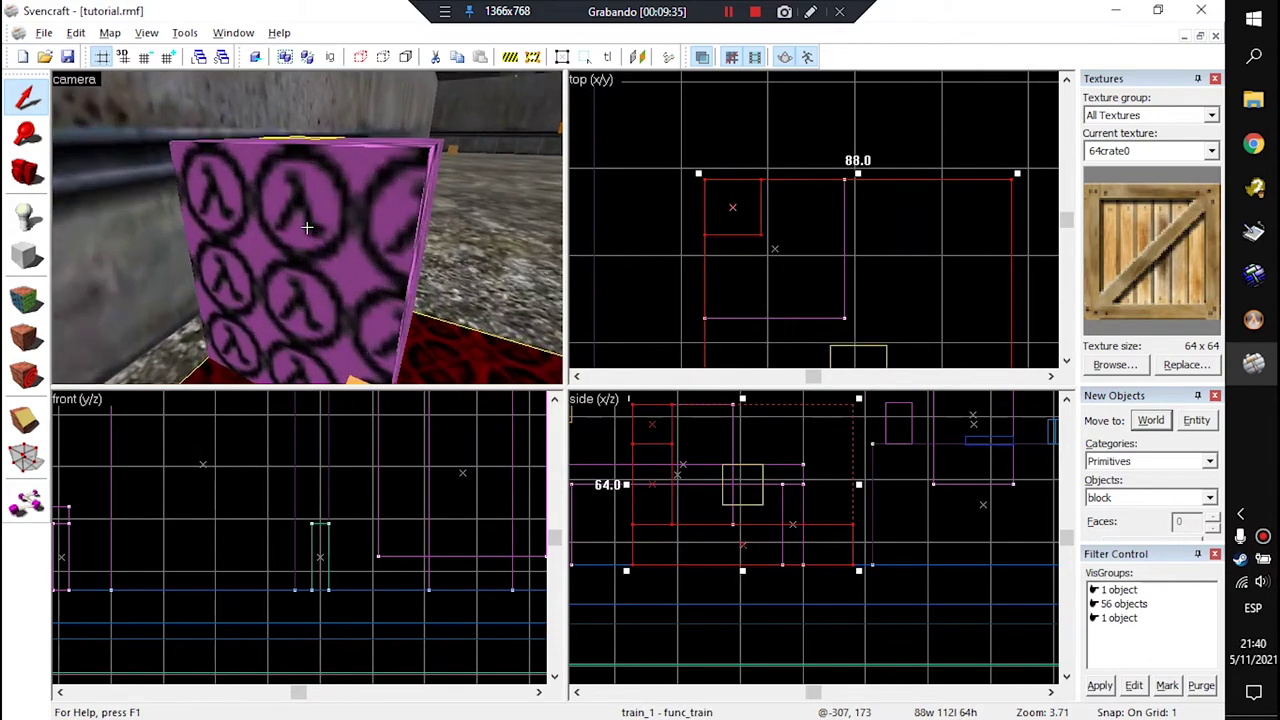
{"action": "key", "text": "Escape"}
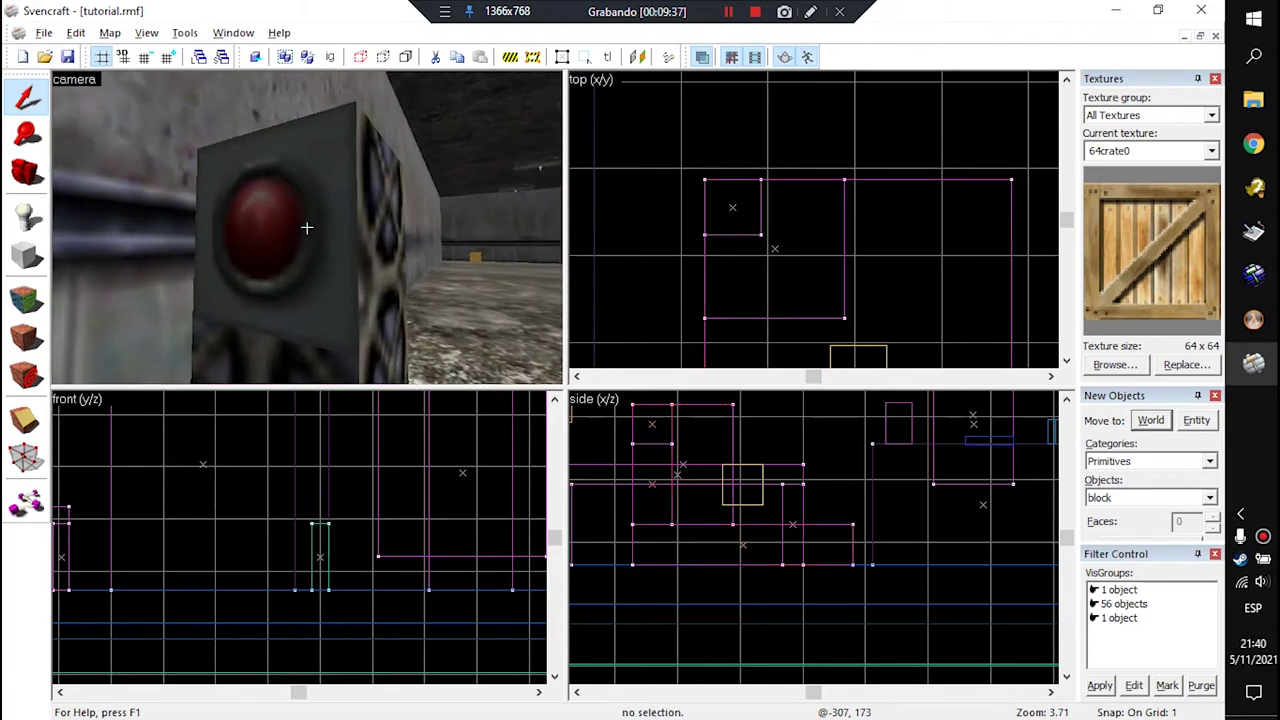
{"action": "key", "text": "s"}
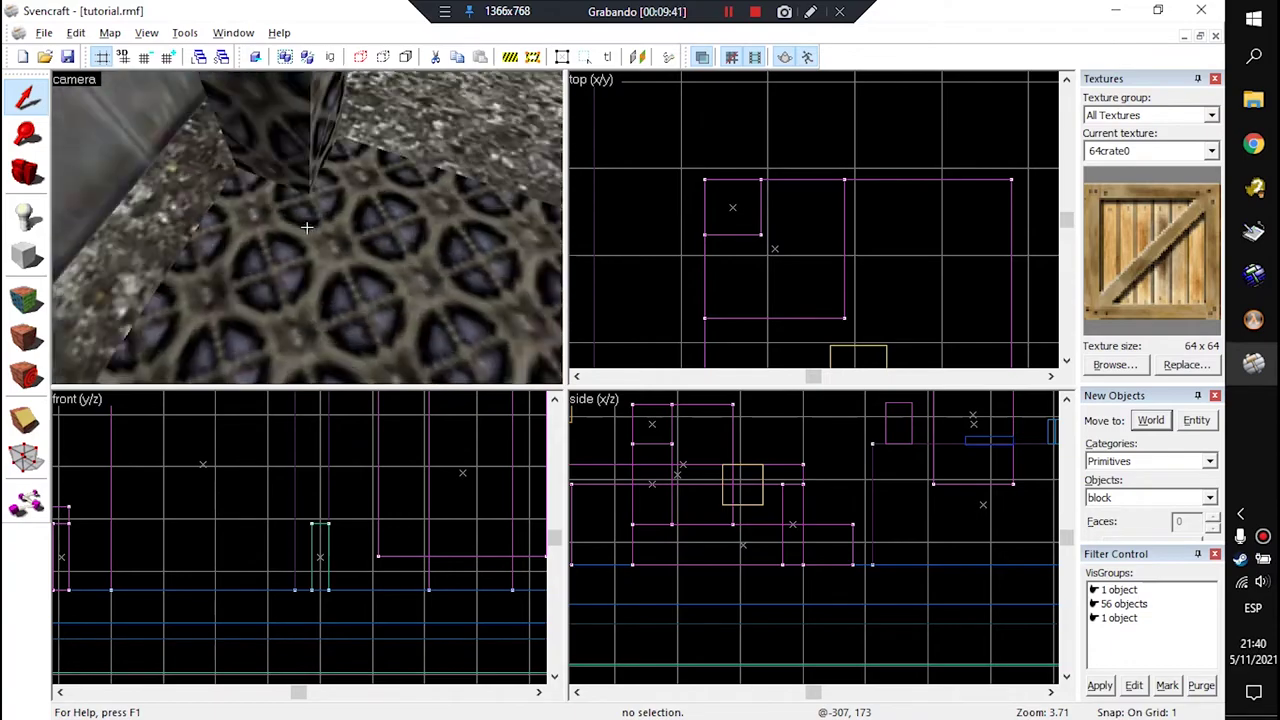
{"action": "left_click", "coordinate": [306, 228]}
{"action": "key", "text": "Escape"}
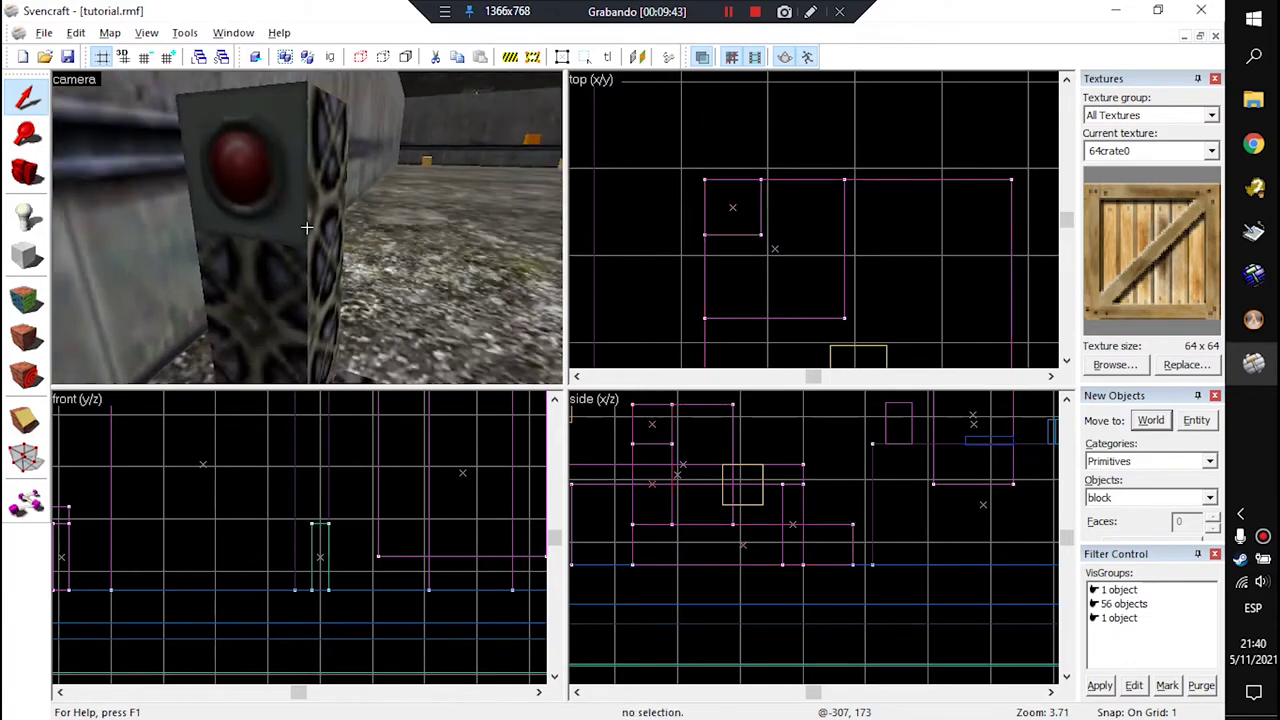
{"action": "left_click", "coordinate": [306, 228]}
{"action": "left_click", "coordinate": [306, 228]}
{"action": "key", "text": "Escape"}
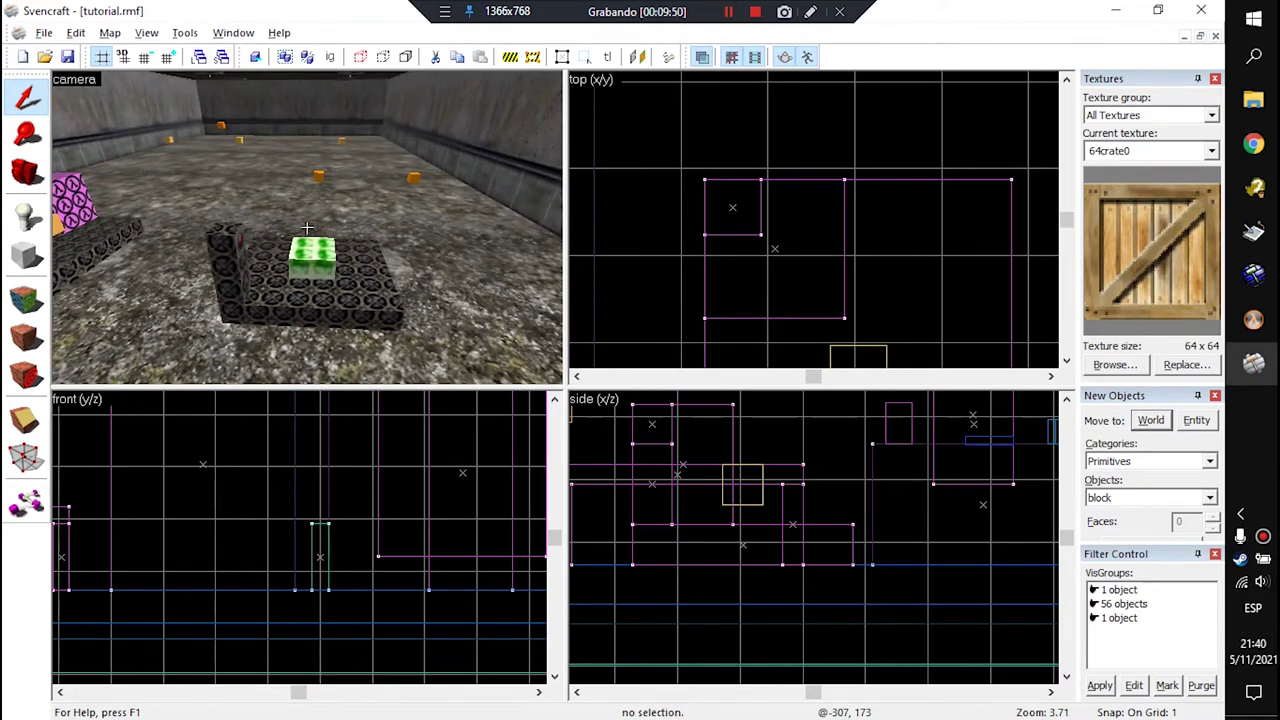
Step: Examine the platform with the green origin block and compare it with the two lambda-trigger platforms
{"action": "key", "text": "w"}
{"action": "key", "text": "s"}
{"action": "key", "text": "w"}
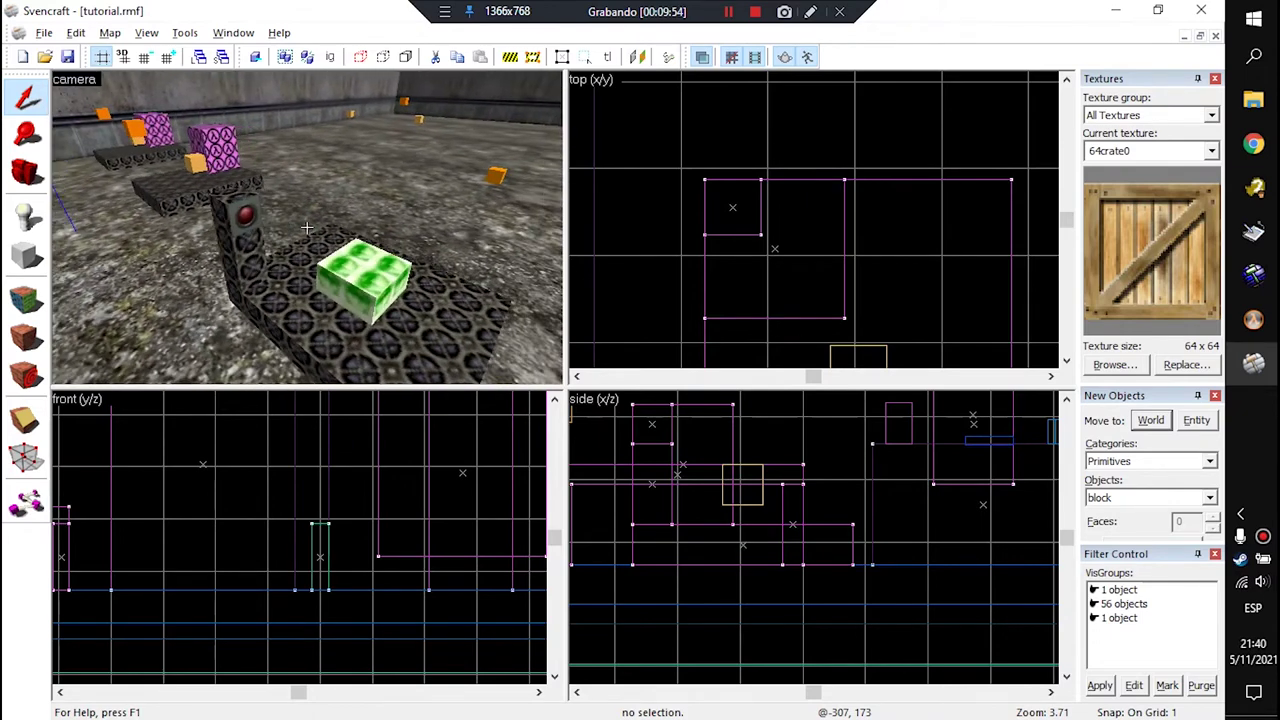
{"action": "key", "text": "s"}
{"action": "key", "text": "a"}
{"action": "key", "text": "w"}
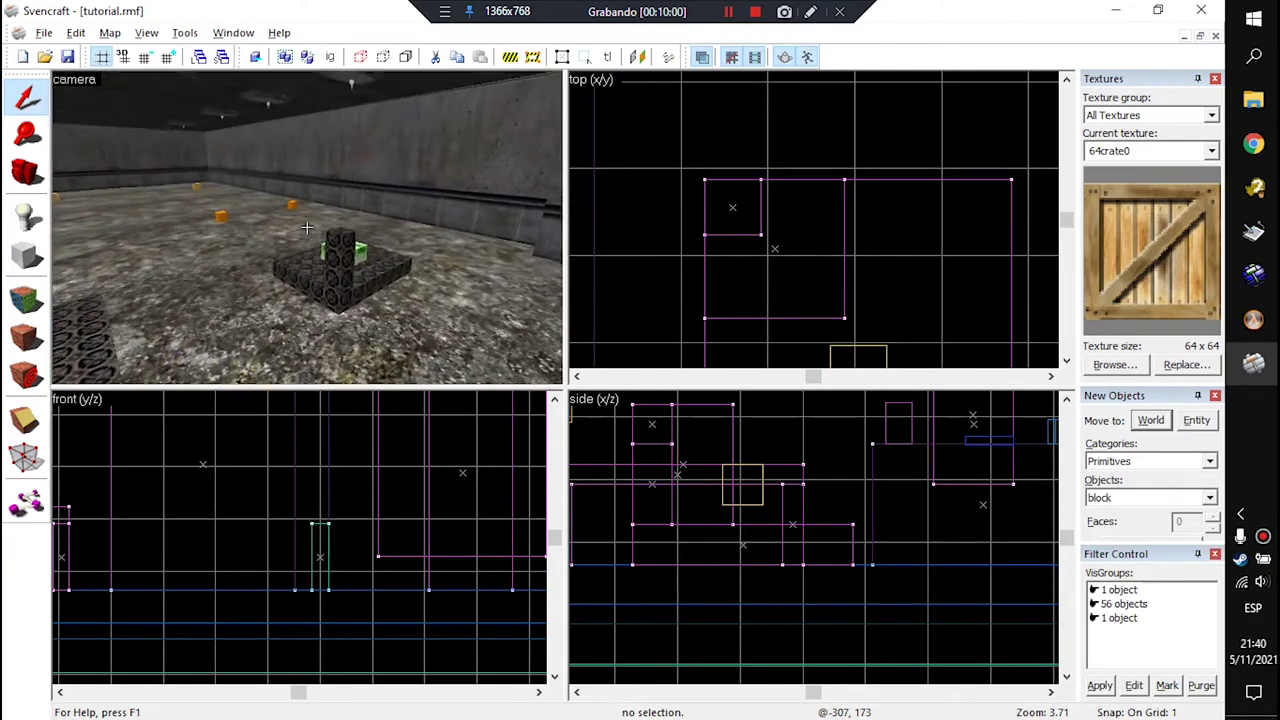
{"action": "key", "text": "w"}
{"action": "key", "text": "s"}
Step: Move the train_2 func_train platform across the room to the path_p2 path_corner
{"action": "left_click", "coordinate": [169, 244]}
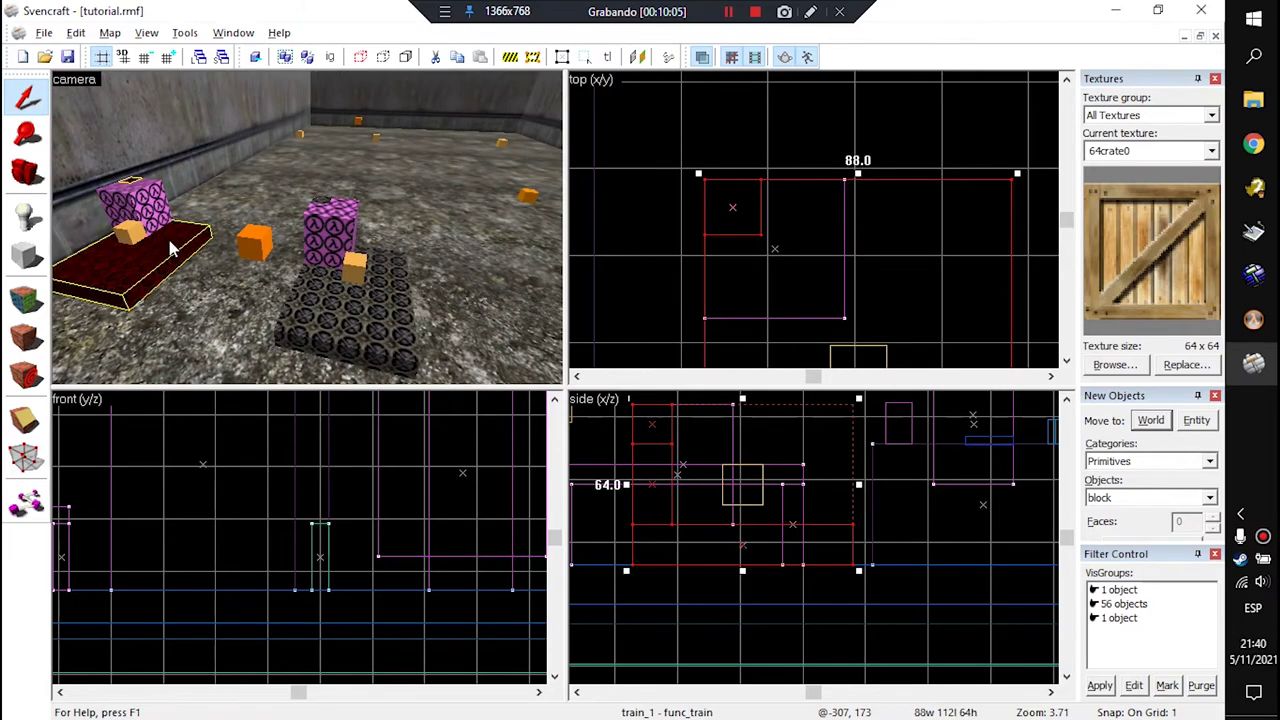
{"action": "scroll", "coordinate": [800, 220], "scroll_direction": "down", "scroll_amount": 10}
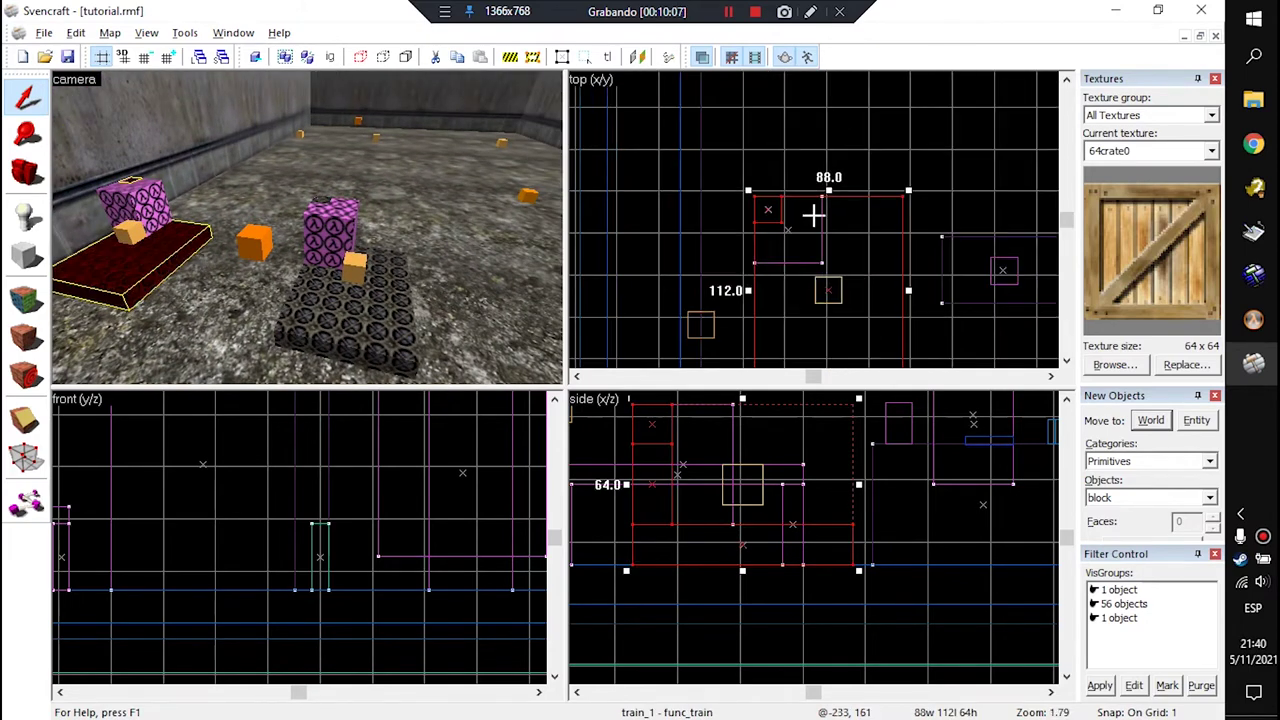
{"action": "left_click", "coordinate": [368, 311]}
{"action": "key", "text": "z"}
{"action": "key", "text": "w"}
{"action": "key", "text": "z"}
{"action": "left_click", "coordinate": [339, 116]}
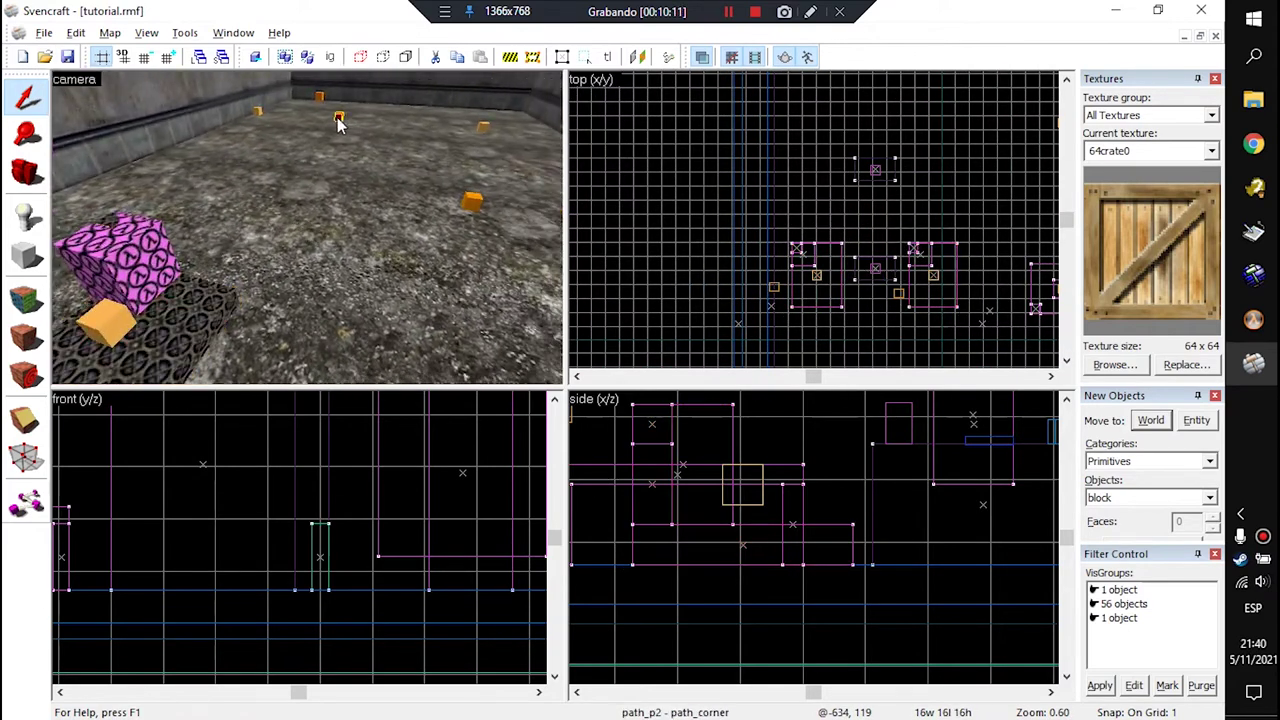
{"action": "left_click", "coordinate": [203, 308]}
{"action": "scroll", "coordinate": [865, 228], "scroll_direction": "down", "scroll_amount": 5}
{"action": "left_click_drag", "start_coordinate": [886, 248], "coordinate": [886, 118]}
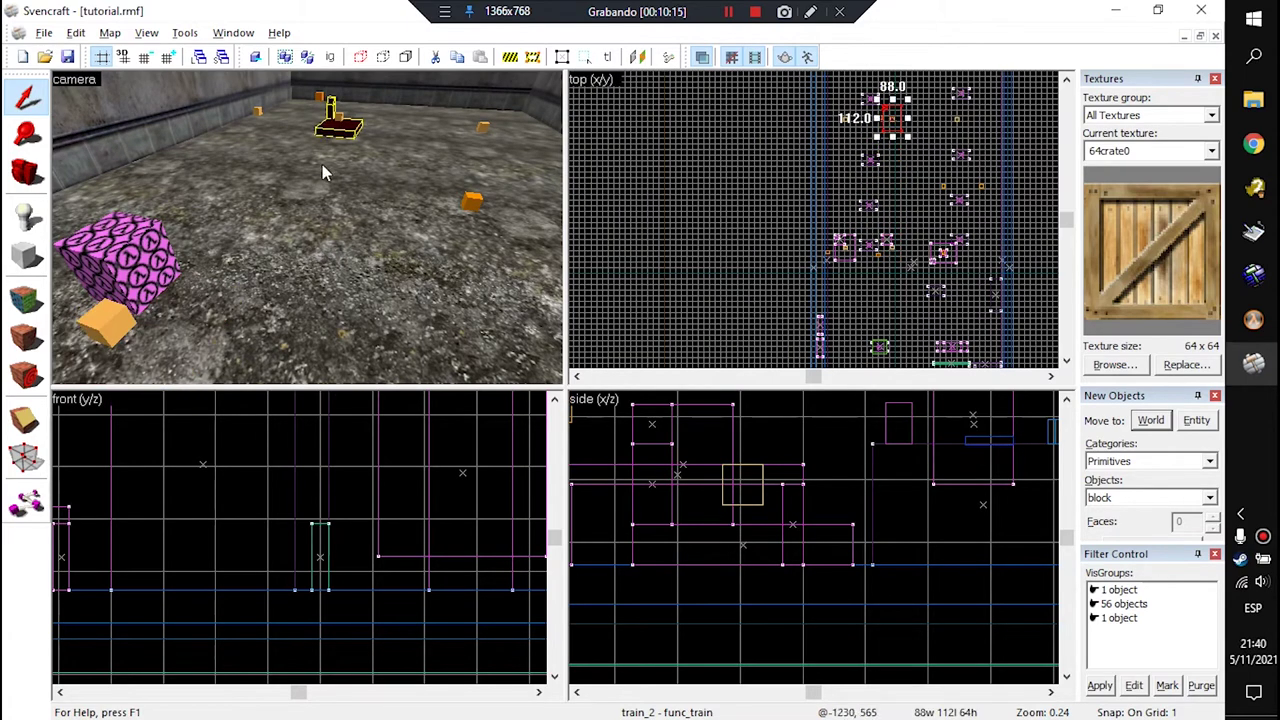
Step: Fine-tune the train_2 platform's position so it is centred on the path_p2 path_corner
{"action": "key", "text": "z"}
{"action": "key", "text": "w"}
{"action": "key", "text": "z"}
{"action": "scroll", "coordinate": [886, 112], "scroll_direction": "up", "scroll_amount": 3}
{"action": "scroll", "coordinate": [743, 251], "scroll_direction": "down", "scroll_amount": 1}
{"action": "scroll", "coordinate": [826, 168], "scroll_direction": "up", "scroll_amount": 4}
{"action": "mouse_move", "coordinate": [826, 160]}
{"action": "left_mouse_down"}
{"action": "mouse_move", "coordinate": [836, 163]}
{"action": "mouse_move", "coordinate": [823, 163]}
{"action": "left_mouse_up"}
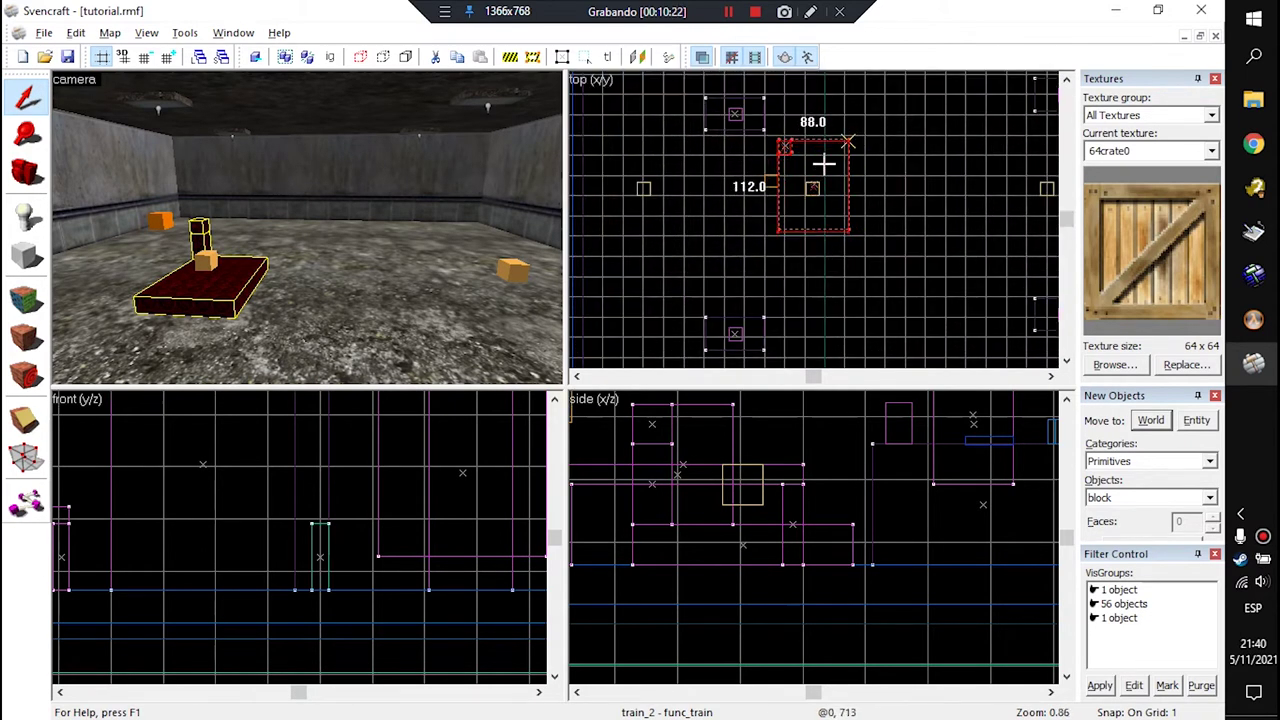
Step: Move the train_2 platform from path_p2 onto the path_p3 path_corner
{"action": "left_click", "coordinate": [516, 271]}
{"action": "scroll", "coordinate": [640, 193], "scroll_direction": "down", "scroll_amount": 2}
{"action": "scroll", "coordinate": [912, 192], "scroll_direction": "up", "scroll_amount": 3}
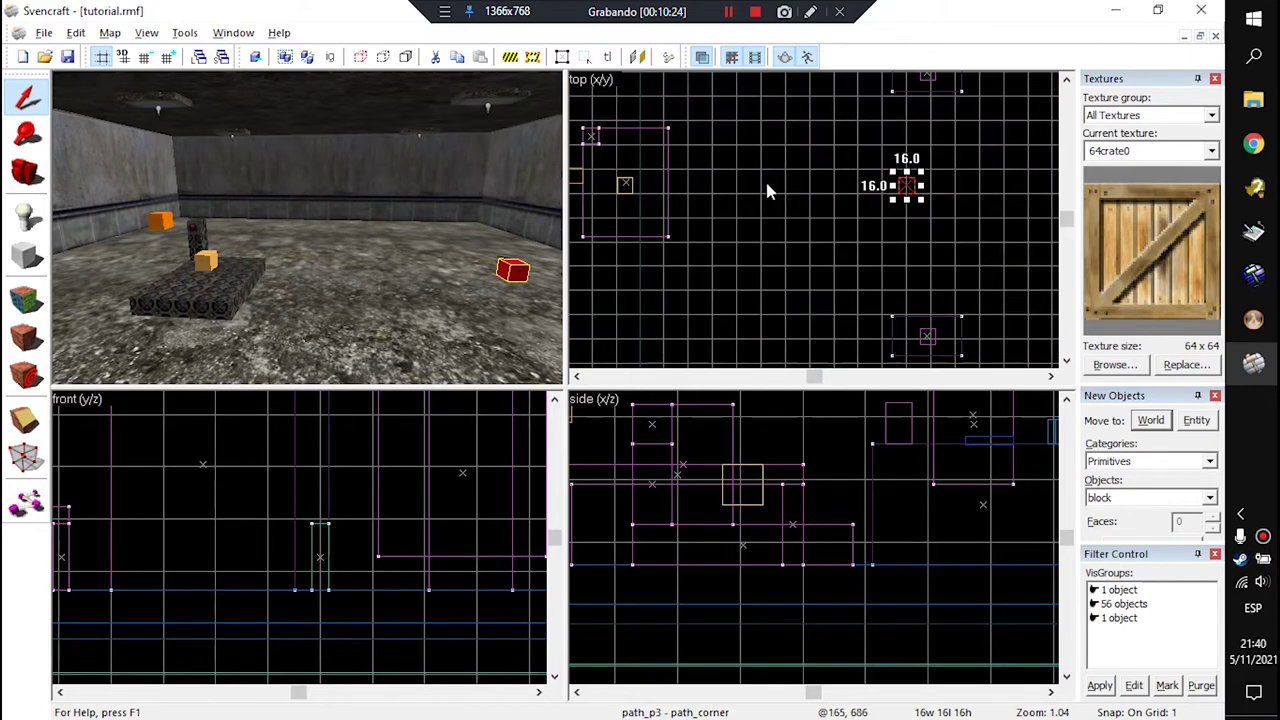
{"action": "left_click", "coordinate": [222, 281]}
{"action": "left_click_drag", "start_coordinate": [623, 200], "coordinate": [858, 281]}
Step: Undo the demonstration moves of the train_2 platform along its path corners
{"action": "key", "text": "ctrl+z"}
{"action": "key", "text": "ctrl+z"}
{"action": "key", "text": "ctrl+z"}
{"action": "key", "text": "ctrl+z"}
{"action": "key", "text": "ctrl+z"}
{"action": "key", "text": "ctrl+z"}
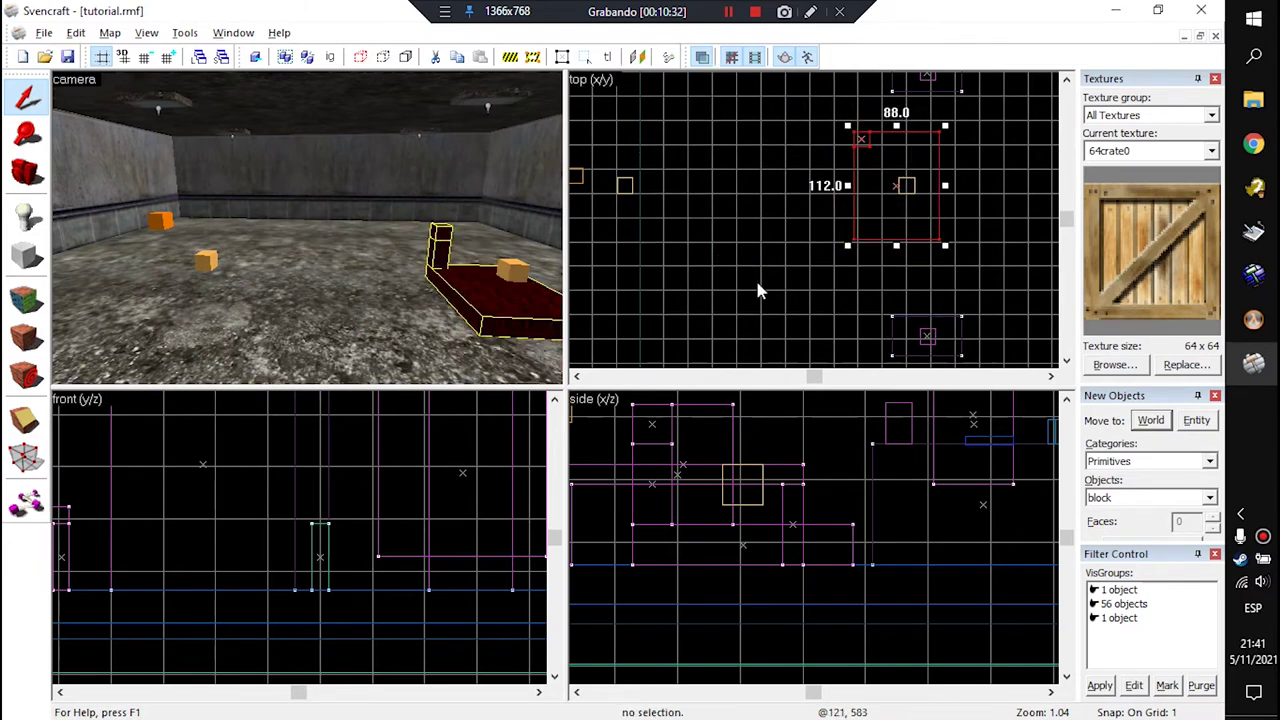
{"action": "key", "text": "ctrl+z"}
Step: Examine the func_tracktrain platform, including its button post and central origin block
{"action": "key", "text": "z"}
{"action": "key", "text": "w"}
{"action": "key", "text": "s"}
{"action": "key", "text": "z"}
{"action": "left_click", "coordinate": [321, 251]}
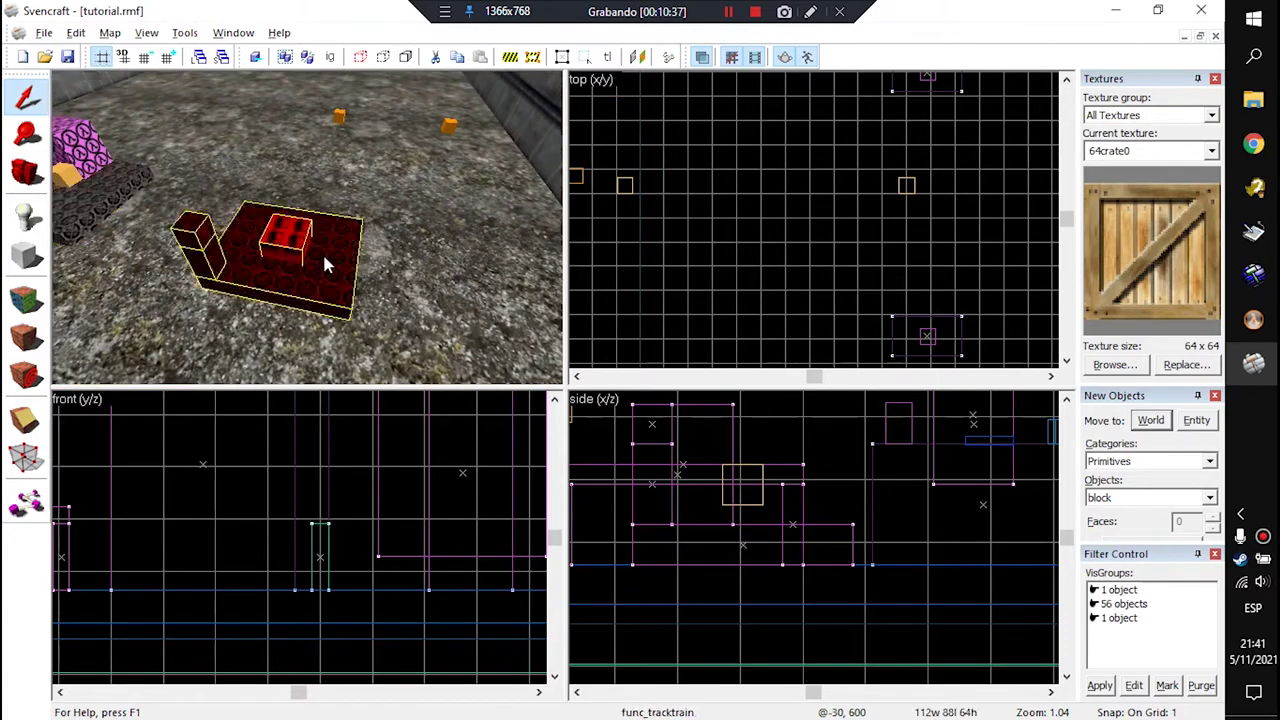
{"action": "key", "text": "Escape"}
{"action": "left_click", "coordinate": [310, 264]}
{"action": "key", "text": "z"}
{"action": "key", "text": "z"}
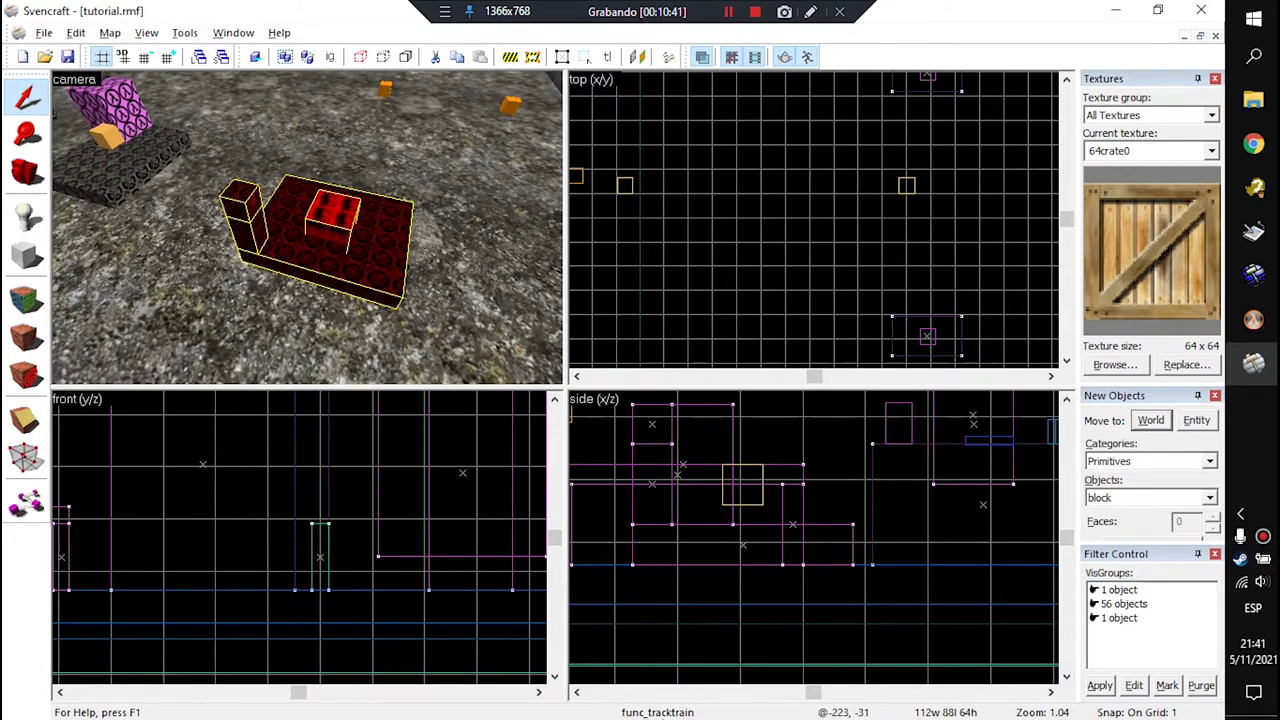
{"action": "key", "text": "w"}
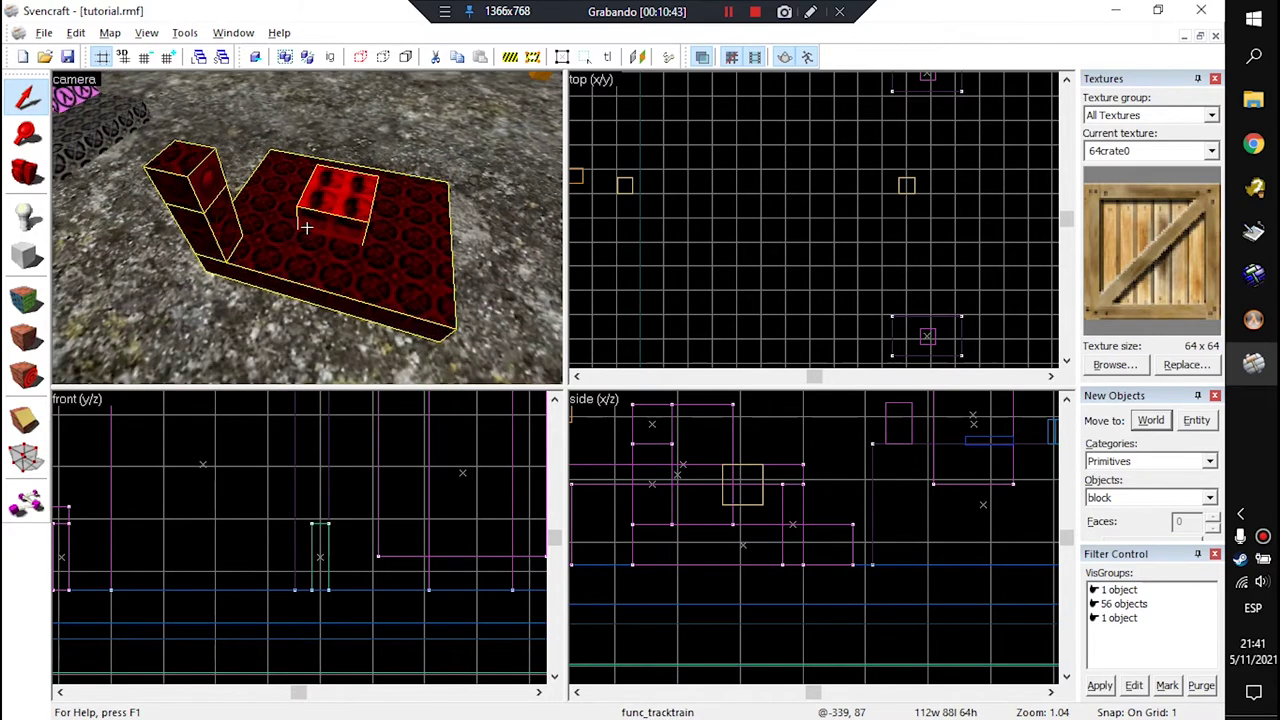
{"action": "key", "text": "s"}
{"action": "key", "text": "z"}
{"action": "key", "text": "Escape"}
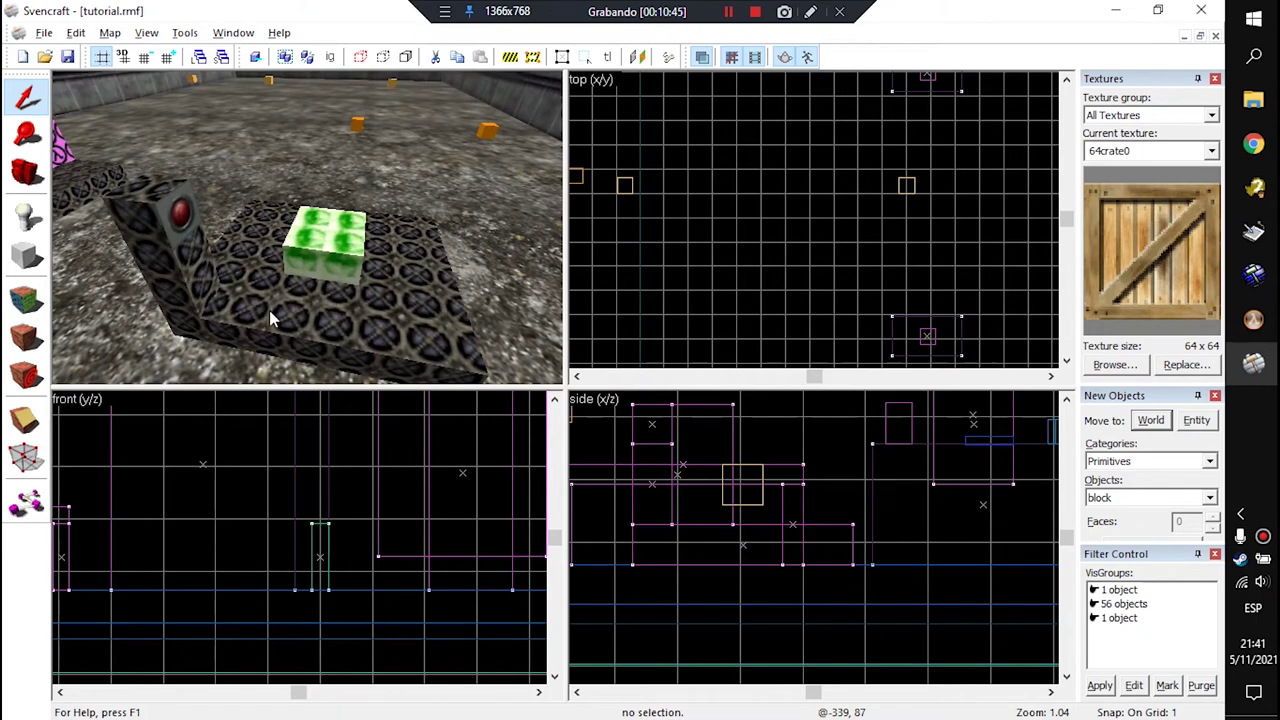
Step: Review the func_tracktrain's keyvalues and flags in its object properties
{"action": "key", "text": "z"}
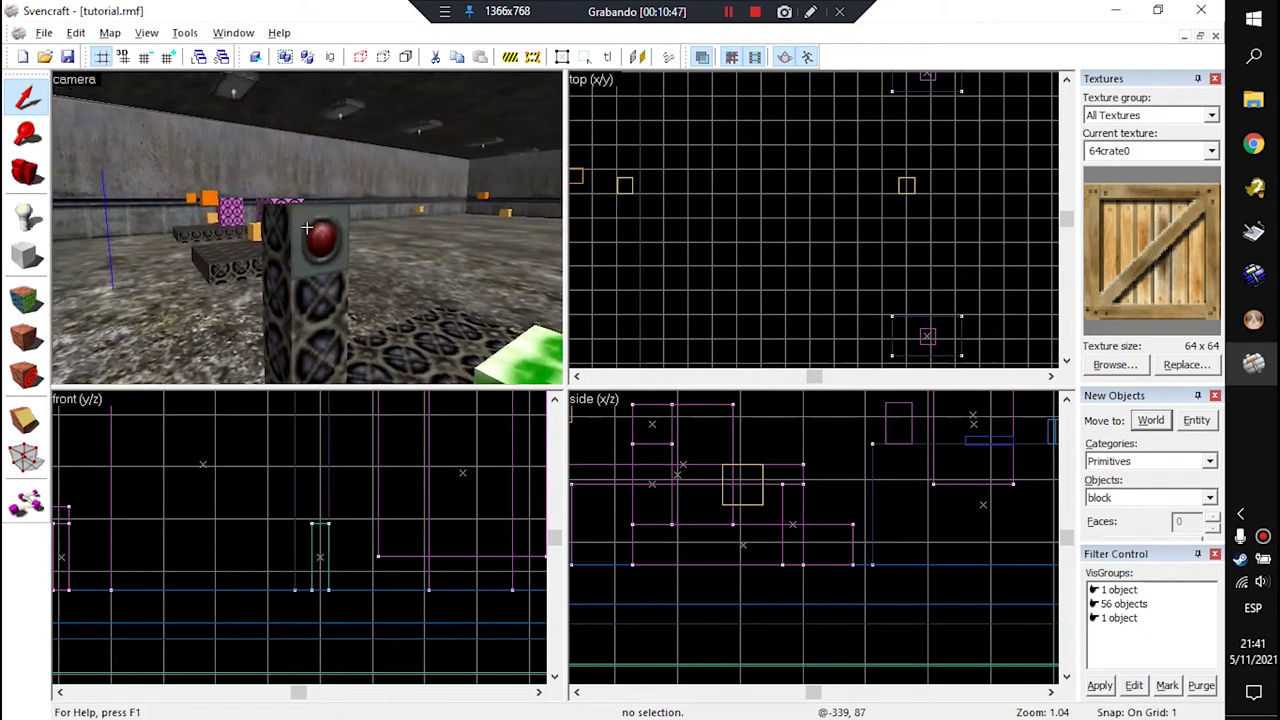
{"action": "key", "text": "w"}
{"action": "key", "text": "s"}
{"action": "key", "text": "z"}
{"action": "double_click", "coordinate": [307, 228]}
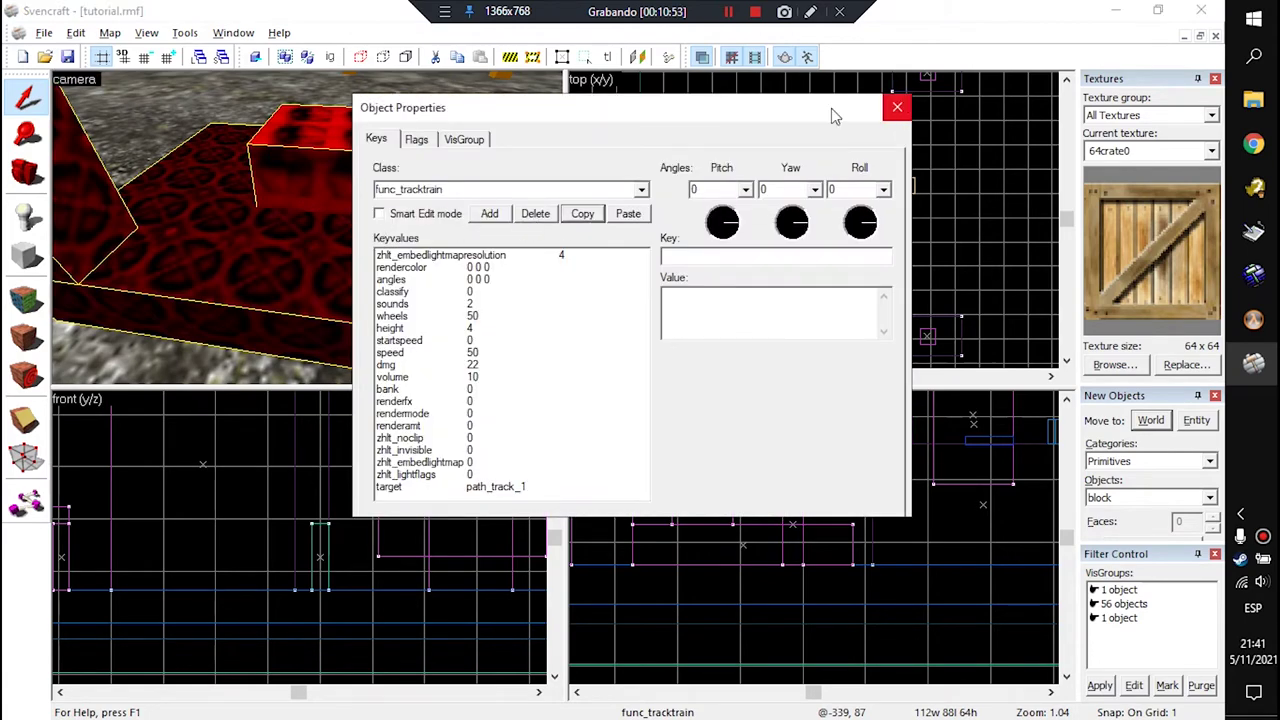
{"action": "left_click", "coordinate": [416, 139]}
{"action": "left_click", "coordinate": [376, 139]}
{"action": "left_click", "coordinate": [897, 106]}
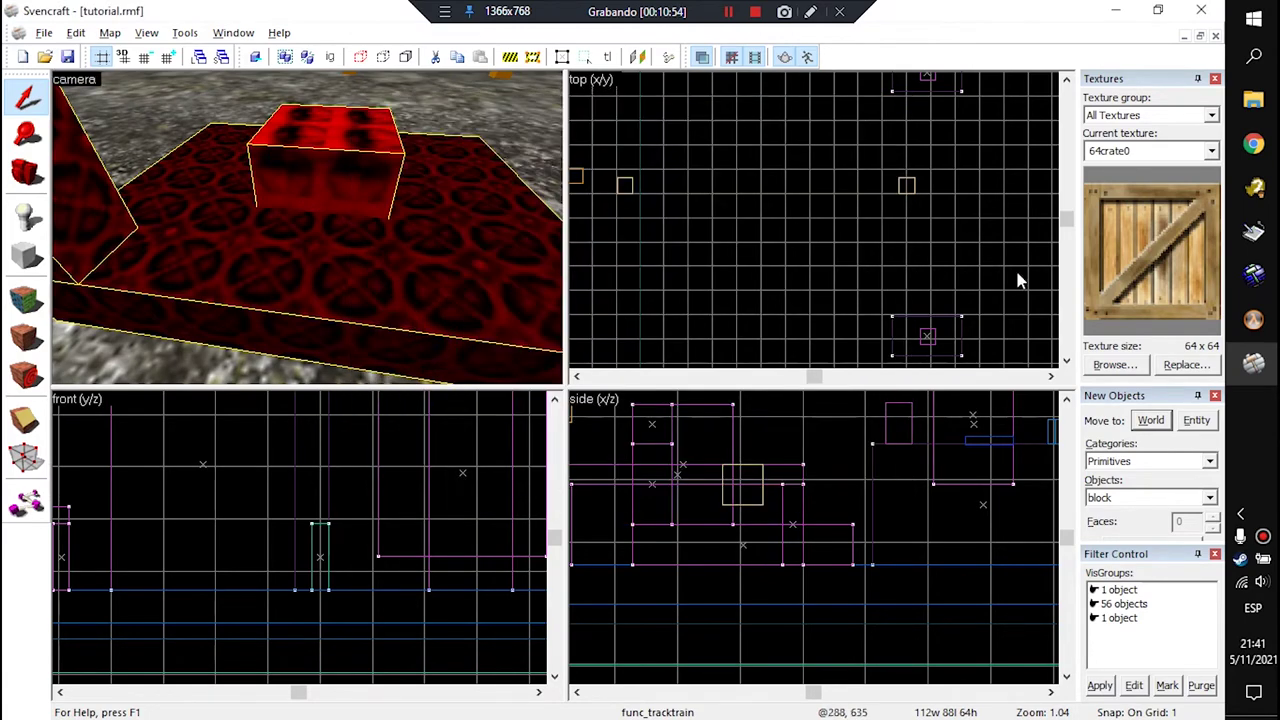
Step: Move the func_tracktrain's brushes back to the world and select the central origin block on its own
{"action": "left_click", "coordinate": [1157, 421]}
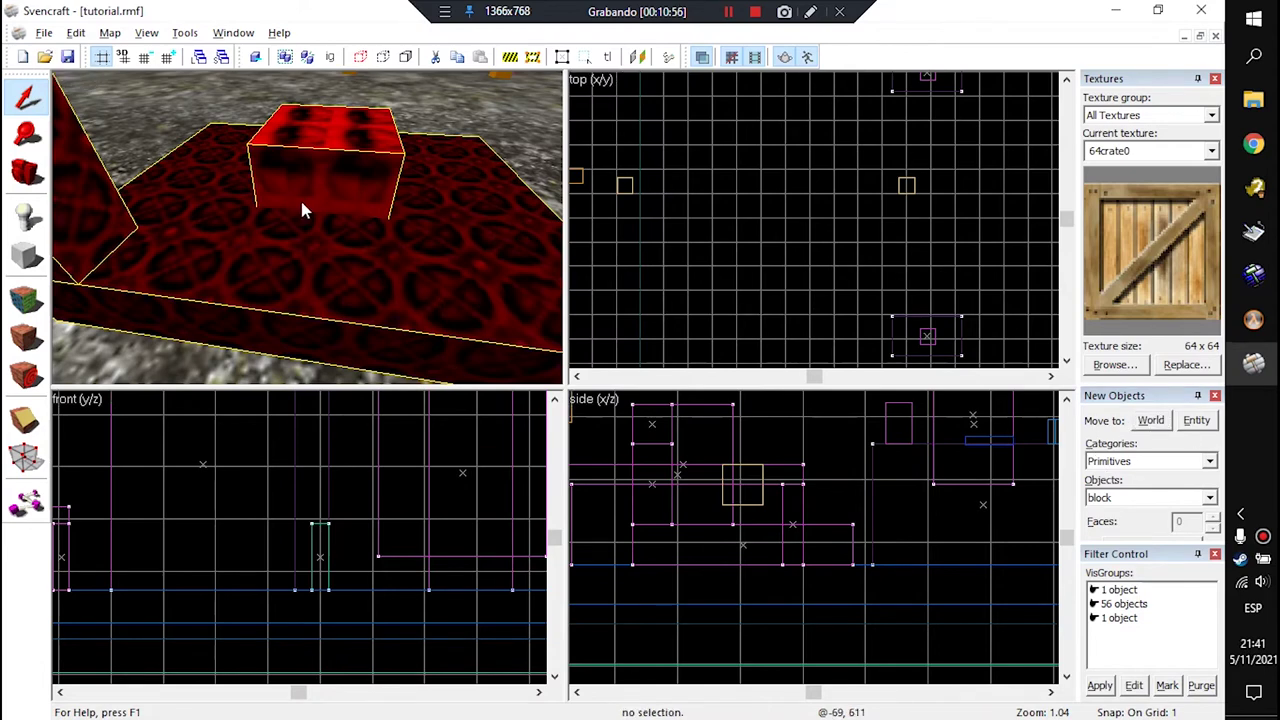
{"action": "left_click", "coordinate": [334, 162]}
{"action": "key", "text": "z"}
{"action": "key", "text": "d"}
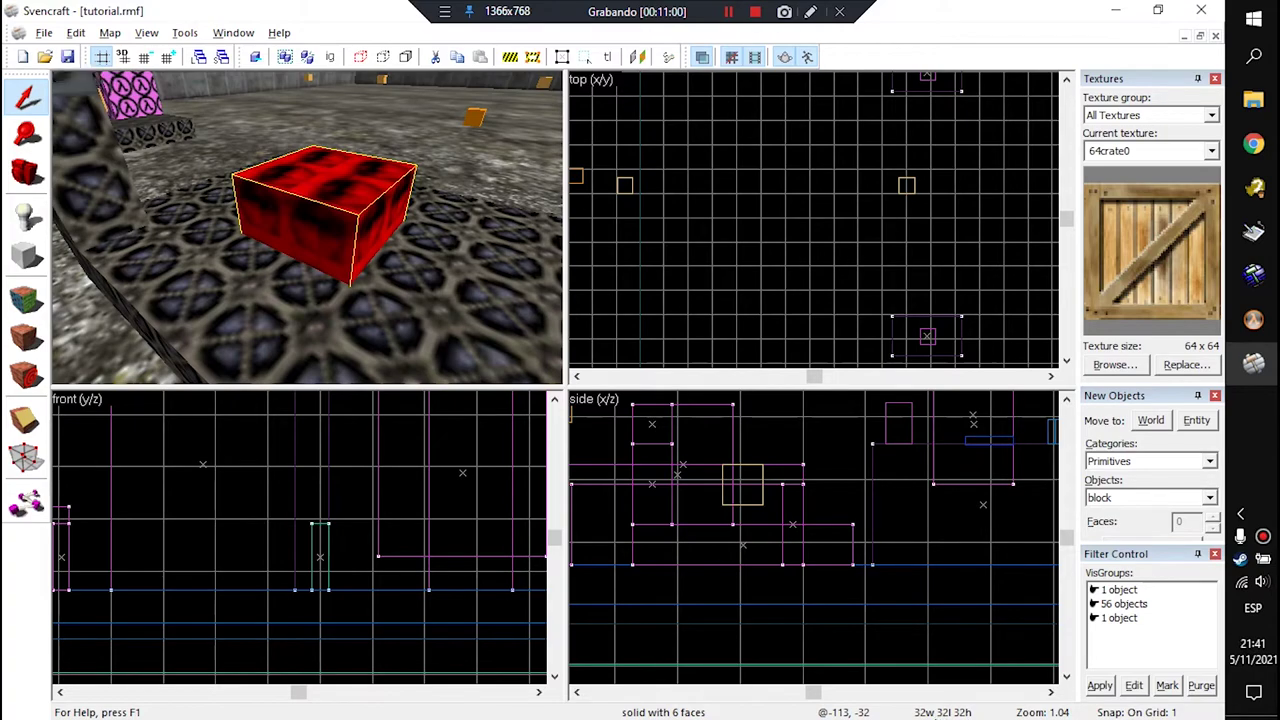
{"action": "scroll", "coordinate": [823, 214], "scroll_direction": "down", "scroll_amount": 10}
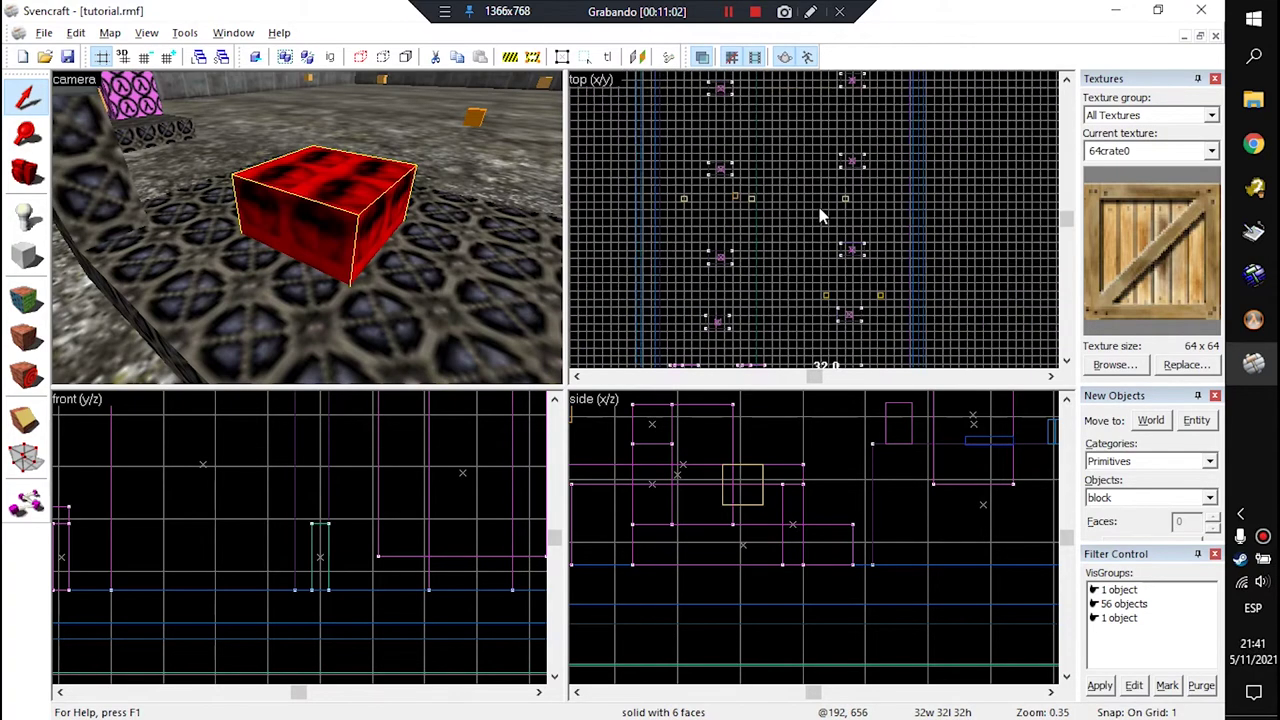
{"action": "scroll", "coordinate": [824, 252], "scroll_direction": "up", "scroll_amount": 9}
{"action": "scroll", "coordinate": [848, 252], "scroll_direction": "up", "scroll_amount": 6}
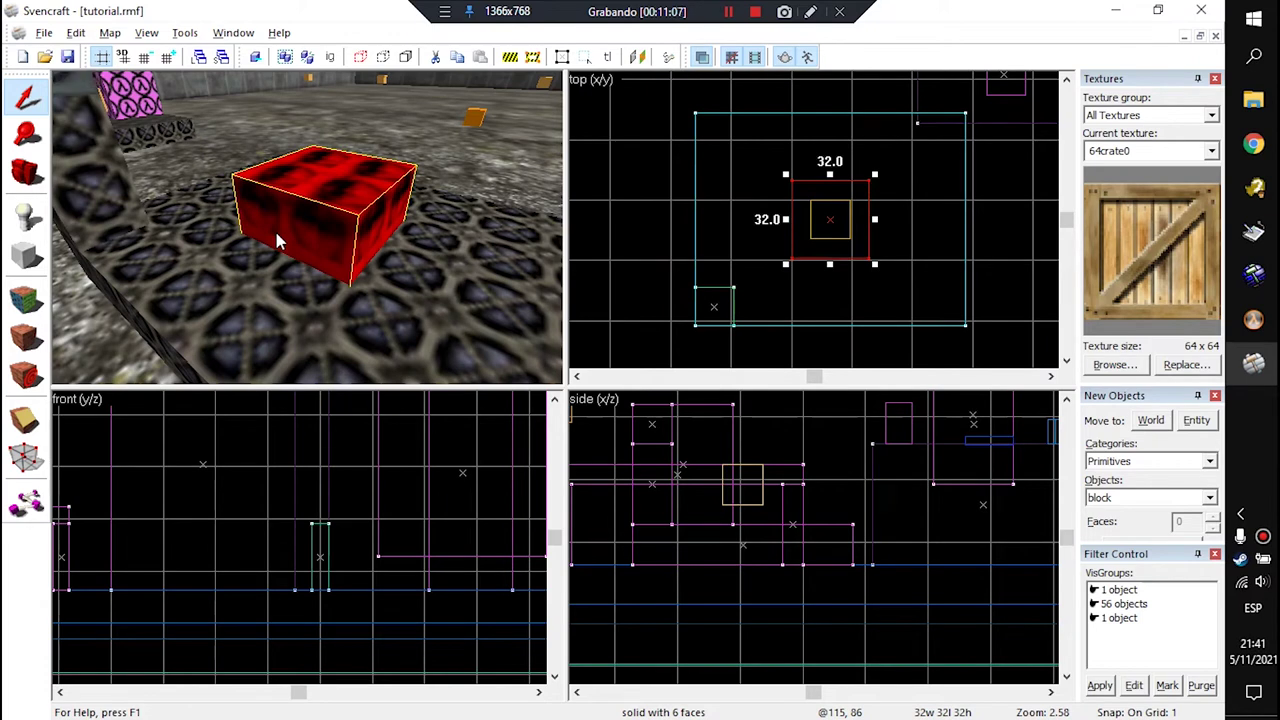
Step: Check the origin block's face properties and its ORIGIN texture with the selection mask hidden
{"action": "key", "text": "shift+a"}
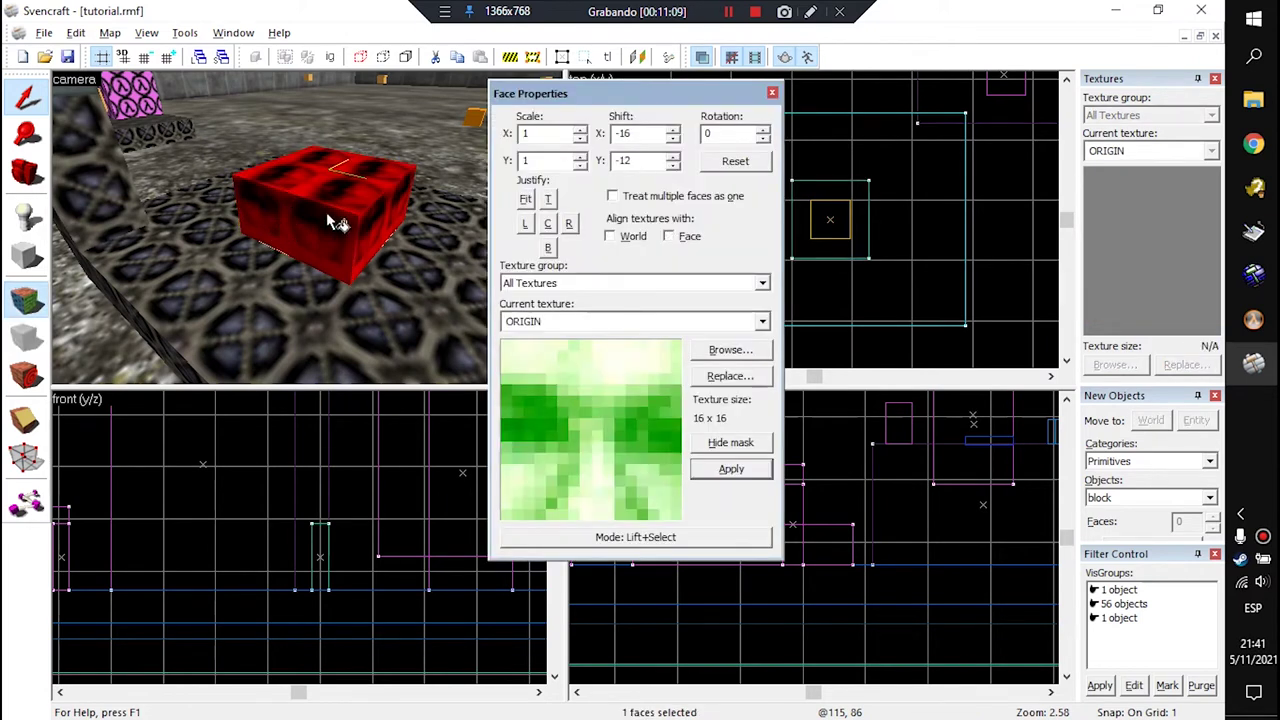
{"action": "left_click", "coordinate": [326, 212]}
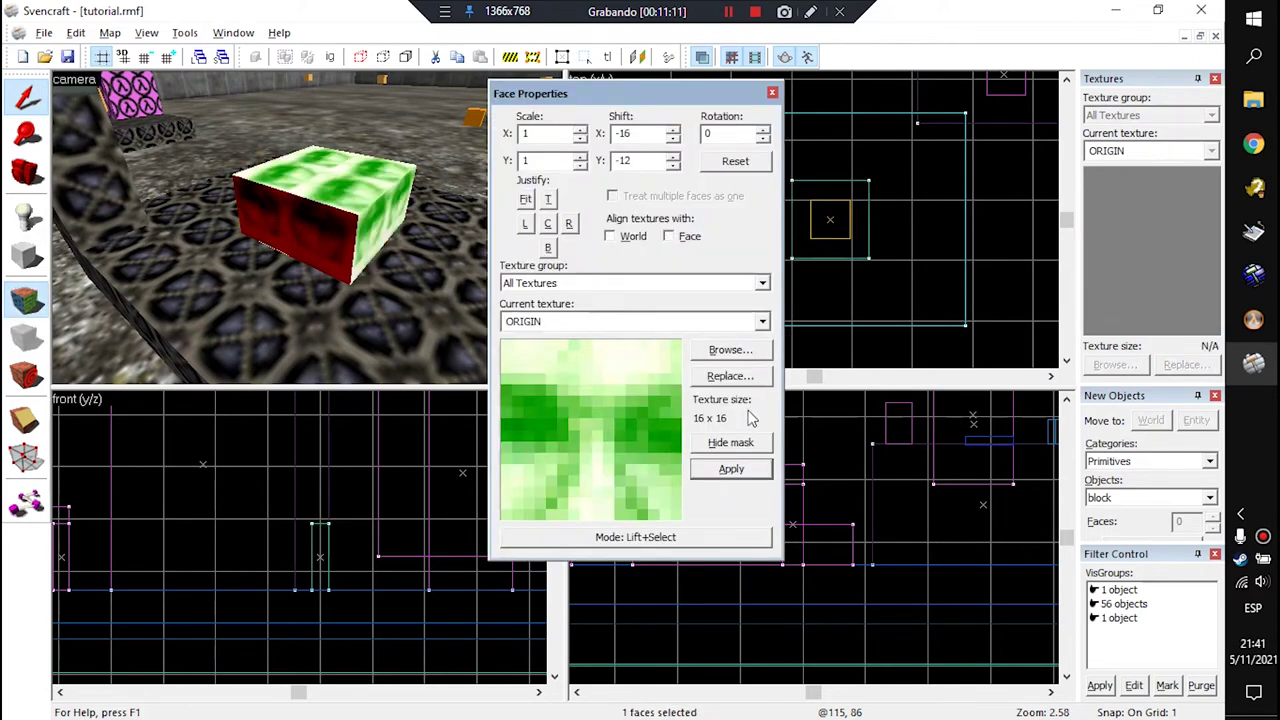
{"action": "left_click", "coordinate": [751, 442]}
{"action": "key", "text": "shift+a"}
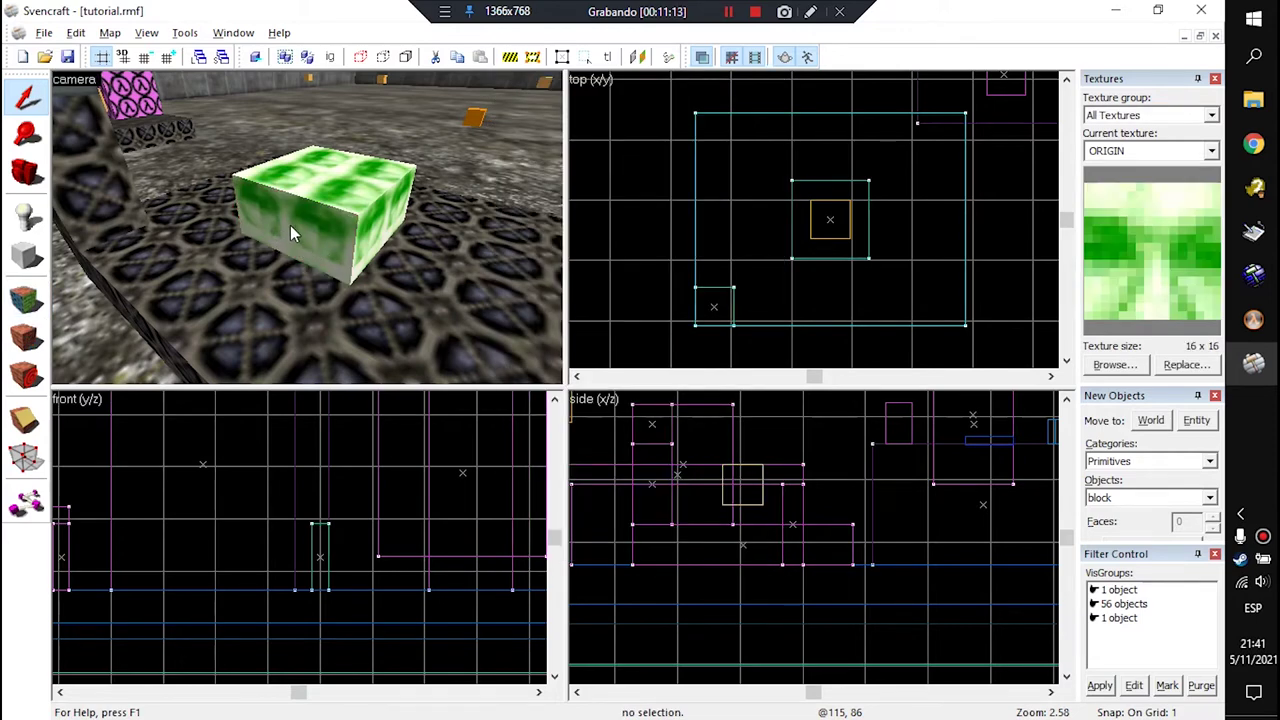
Step: Locate and select the path_track_1 entity at the centre of the origin block
{"action": "left_click", "coordinate": [317, 209]}
{"action": "key", "text": "z"}
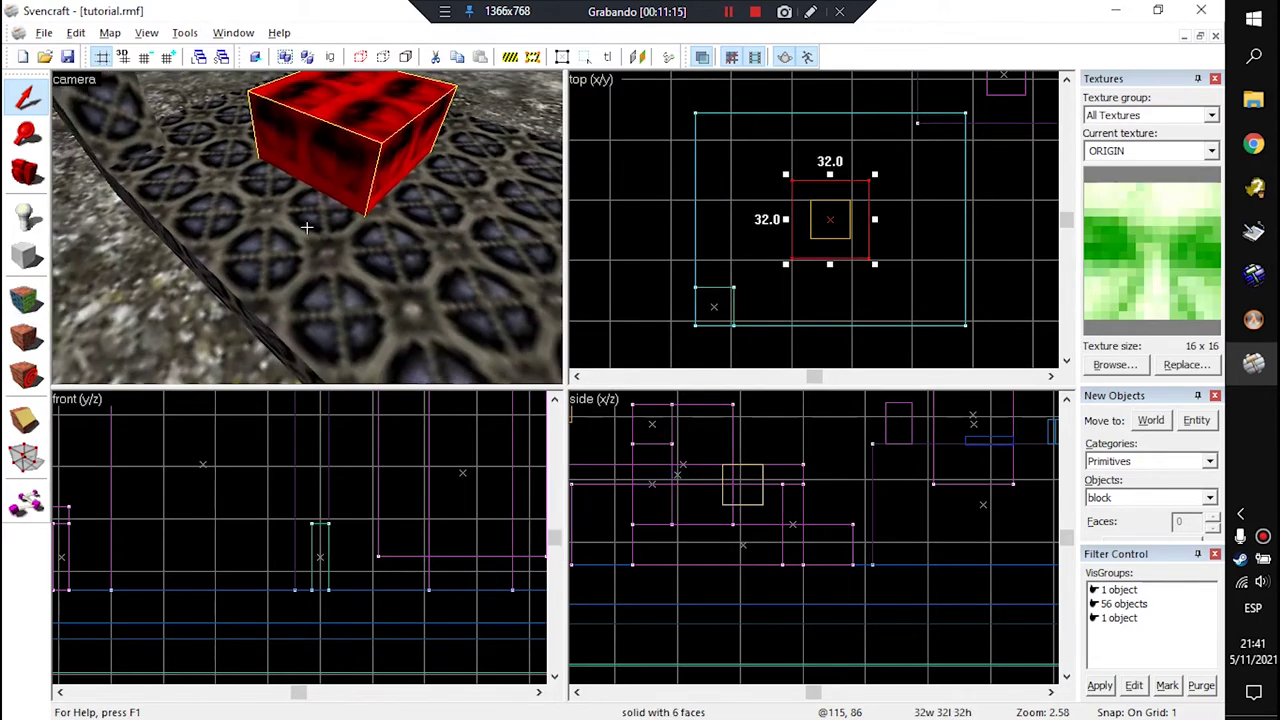
{"action": "key", "text": "w"}
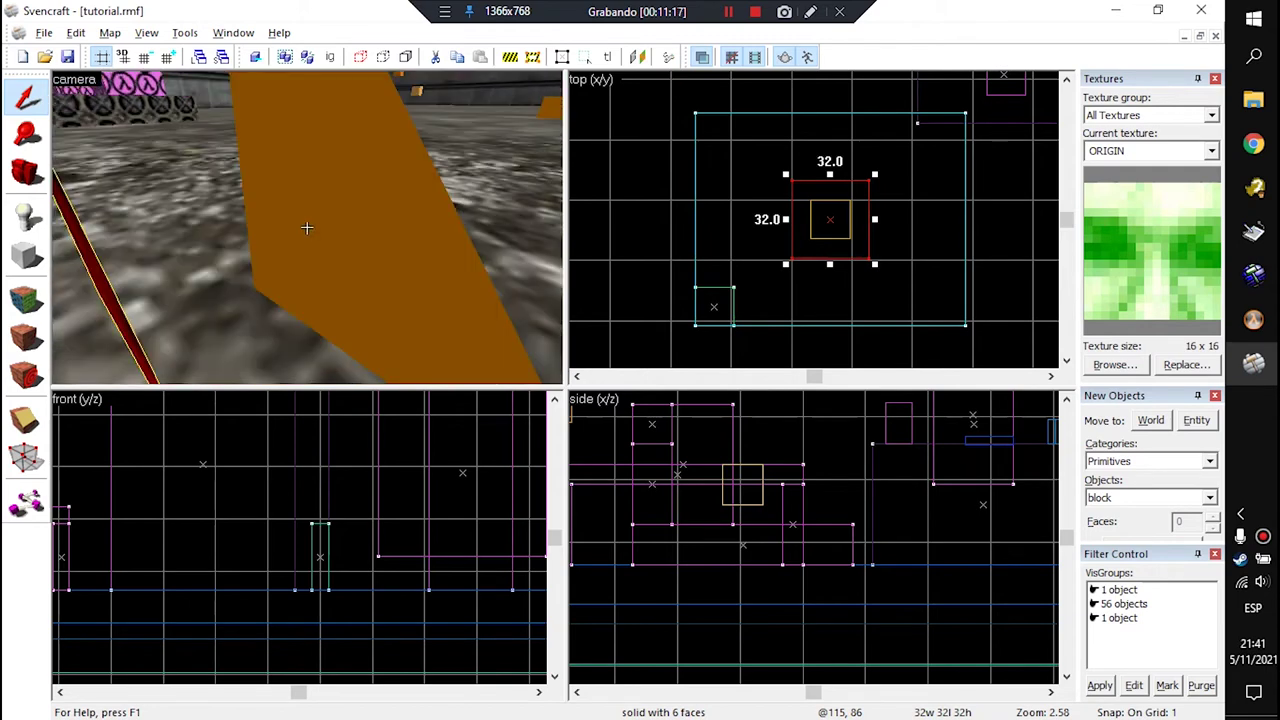
{"action": "key", "text": "z"}
{"action": "left_click", "coordinate": [333, 222]}
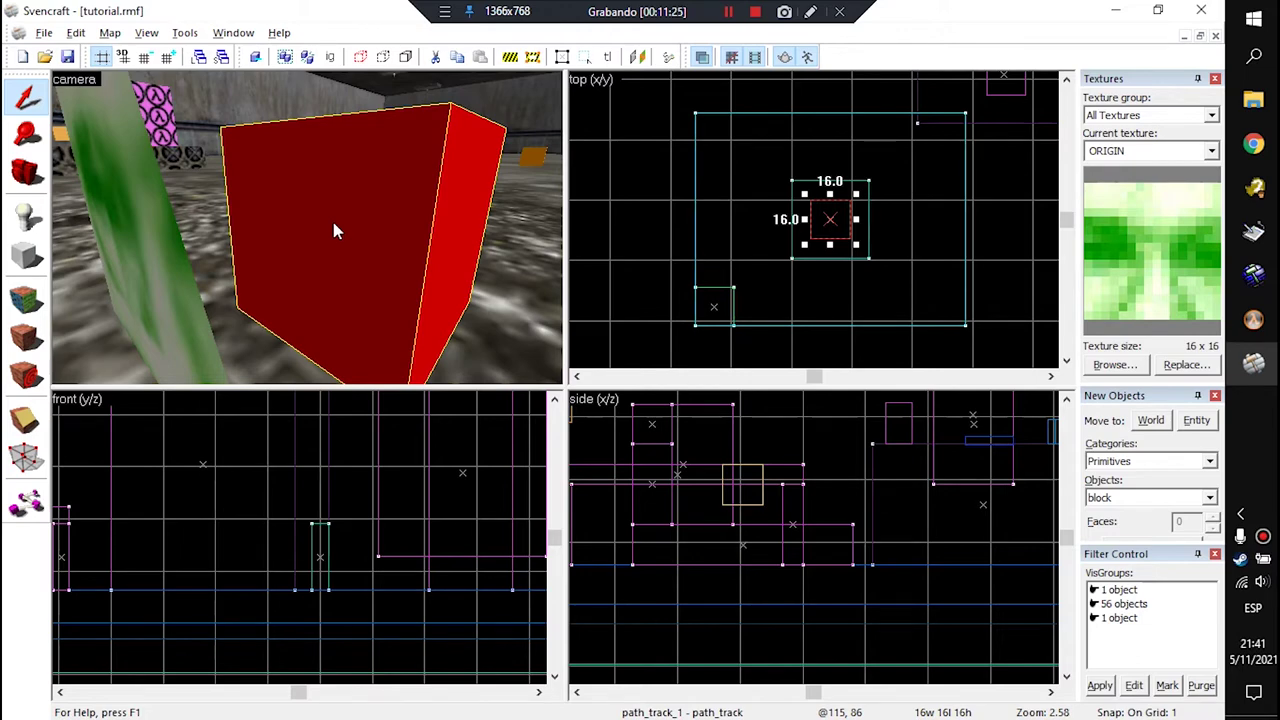
Step: Compare the train_2 func_train, its path_p1 path_corner and the tracktrain's base brush by selecting each in turn
{"action": "key", "text": "z"}
{"action": "key", "text": "w"}
{"action": "left_click", "coordinate": [307, 228]}
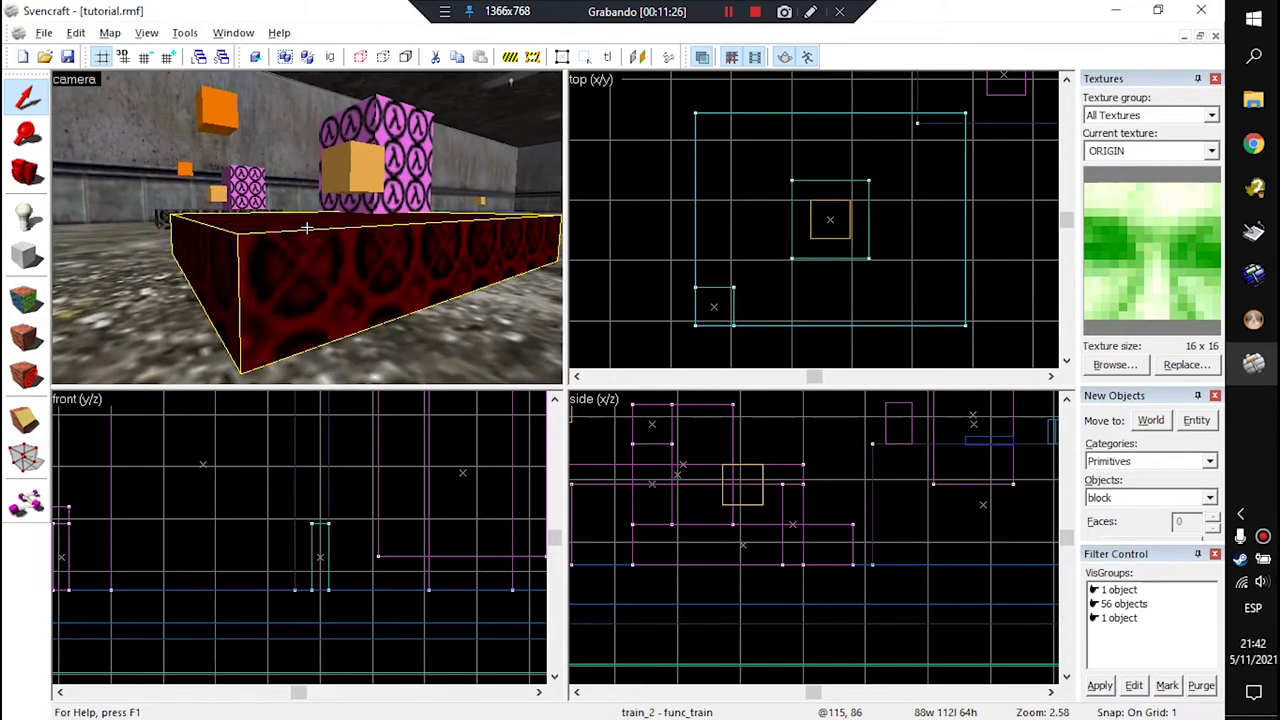
{"action": "left_click", "coordinate": [307, 228]}
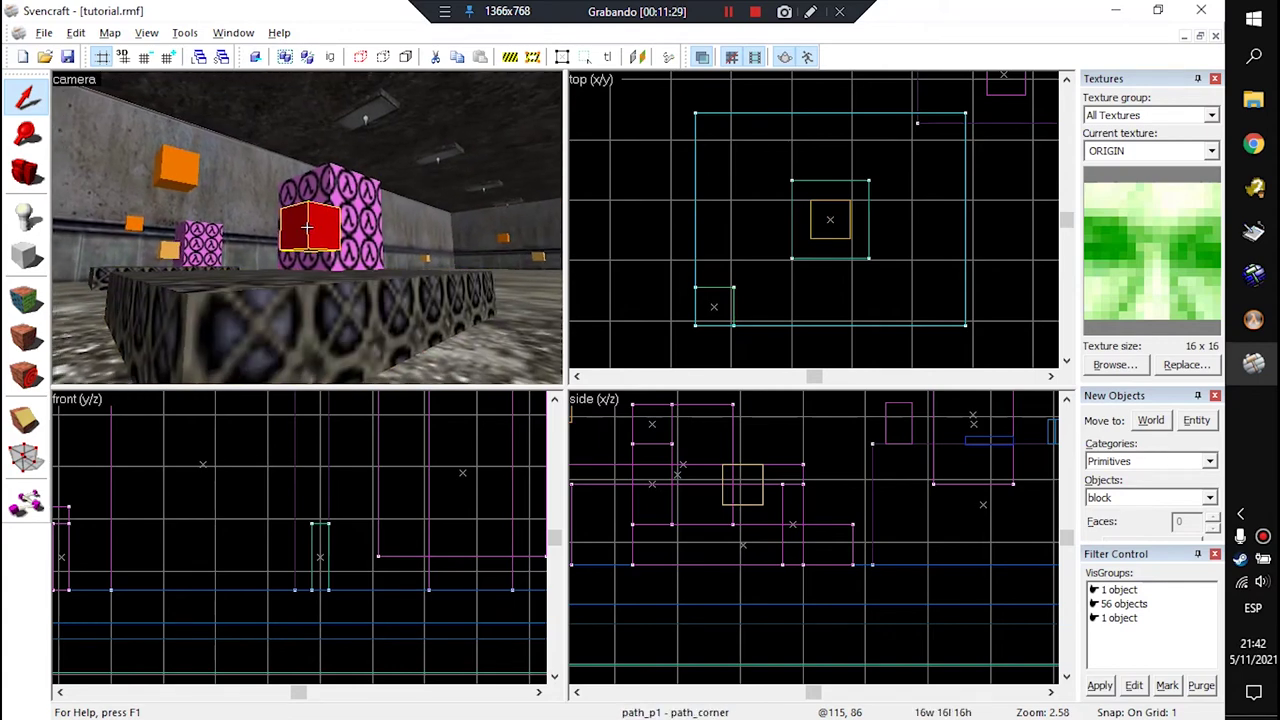
{"action": "key", "text": "s"}
{"action": "left_click", "coordinate": [307, 228]}
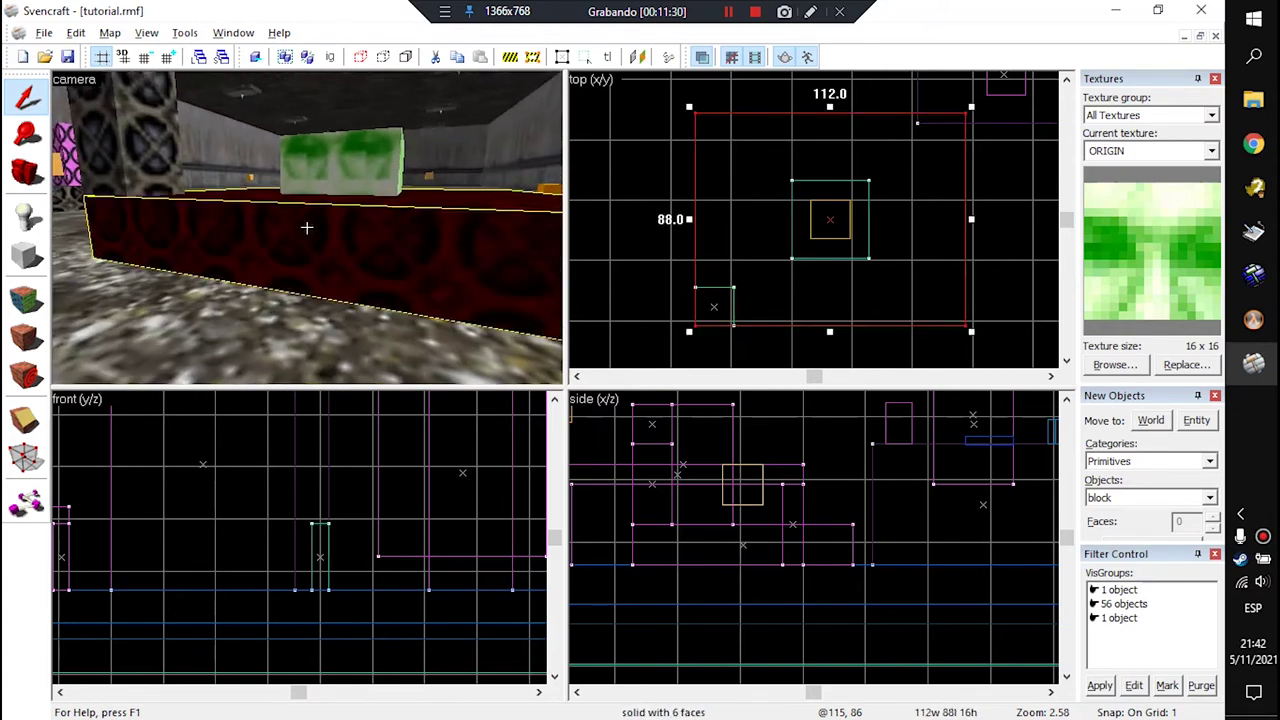
Step: Select the path_track_1 entity inside the tracktrain's origin block again
{"action": "key", "text": "w"}
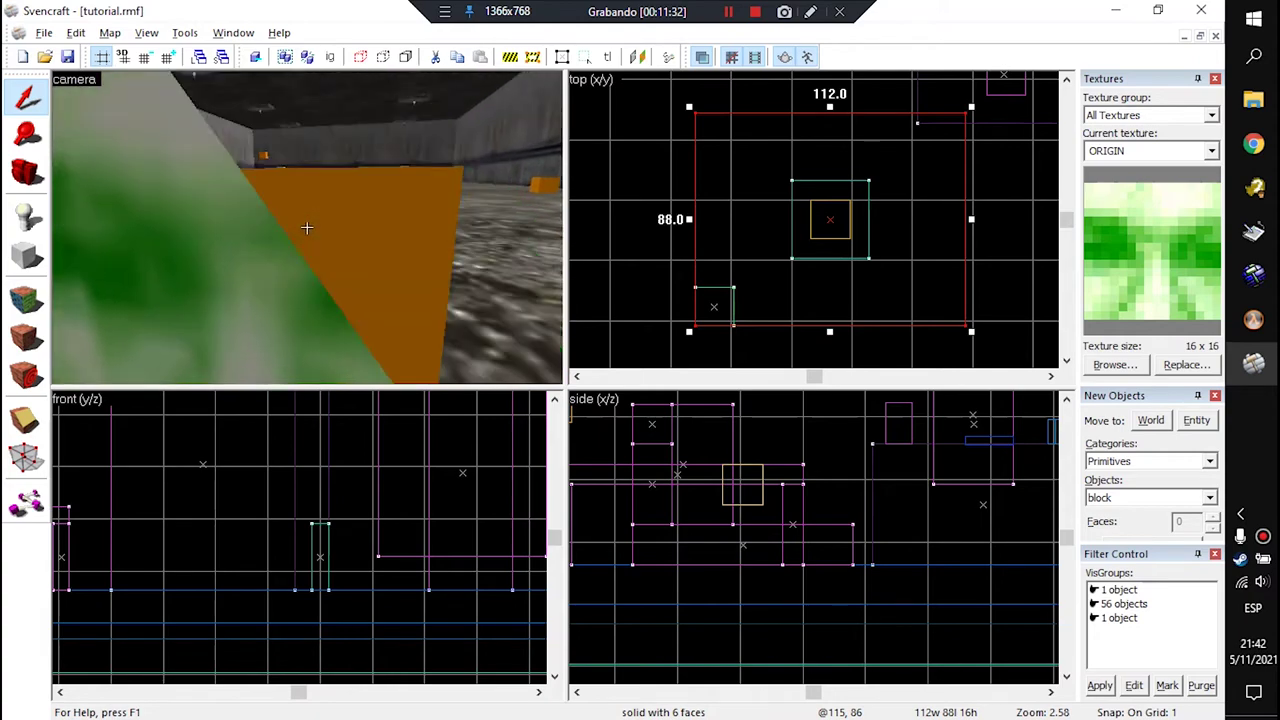
{"action": "left_click", "coordinate": [307, 228]}
{"action": "key", "text": "z"}
{"action": "key", "text": "d"}
{"action": "key", "text": "w"}
Step: Choose path_track as the entity class for new point entities, then return to selection mode
{"action": "key", "text": "shift+e"}
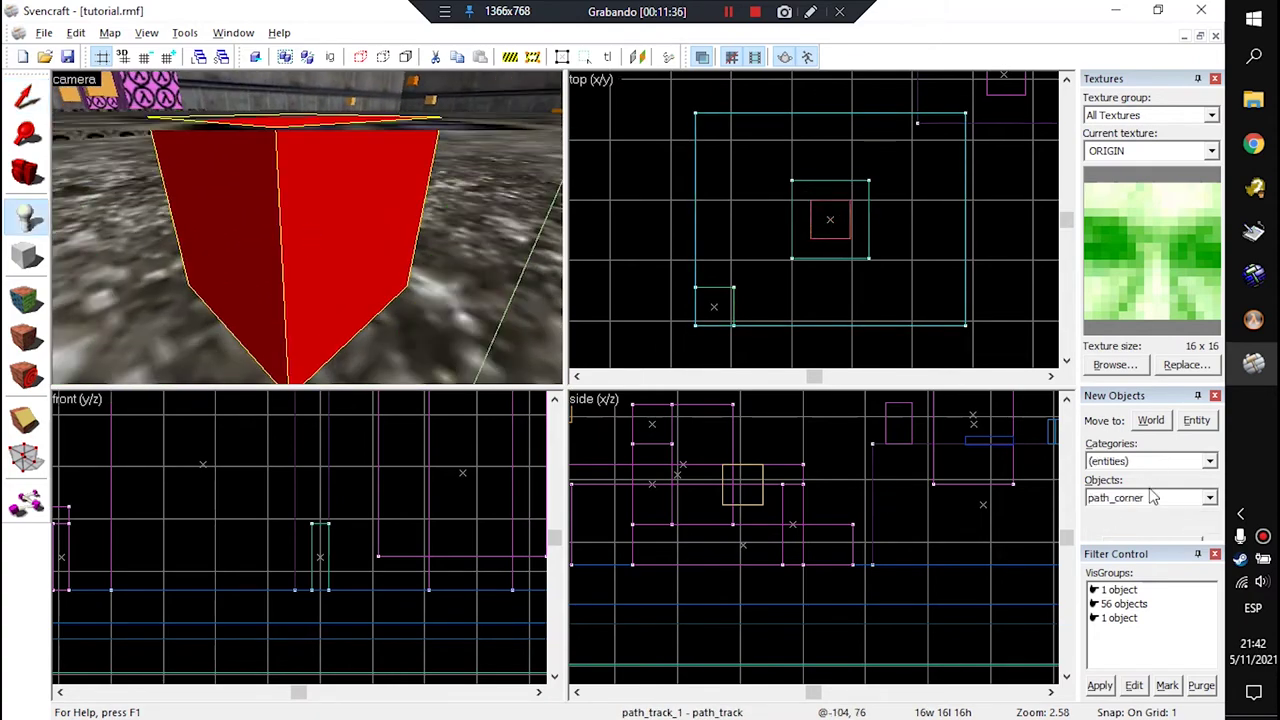
{"action": "left_click", "coordinate": [1152, 497]}
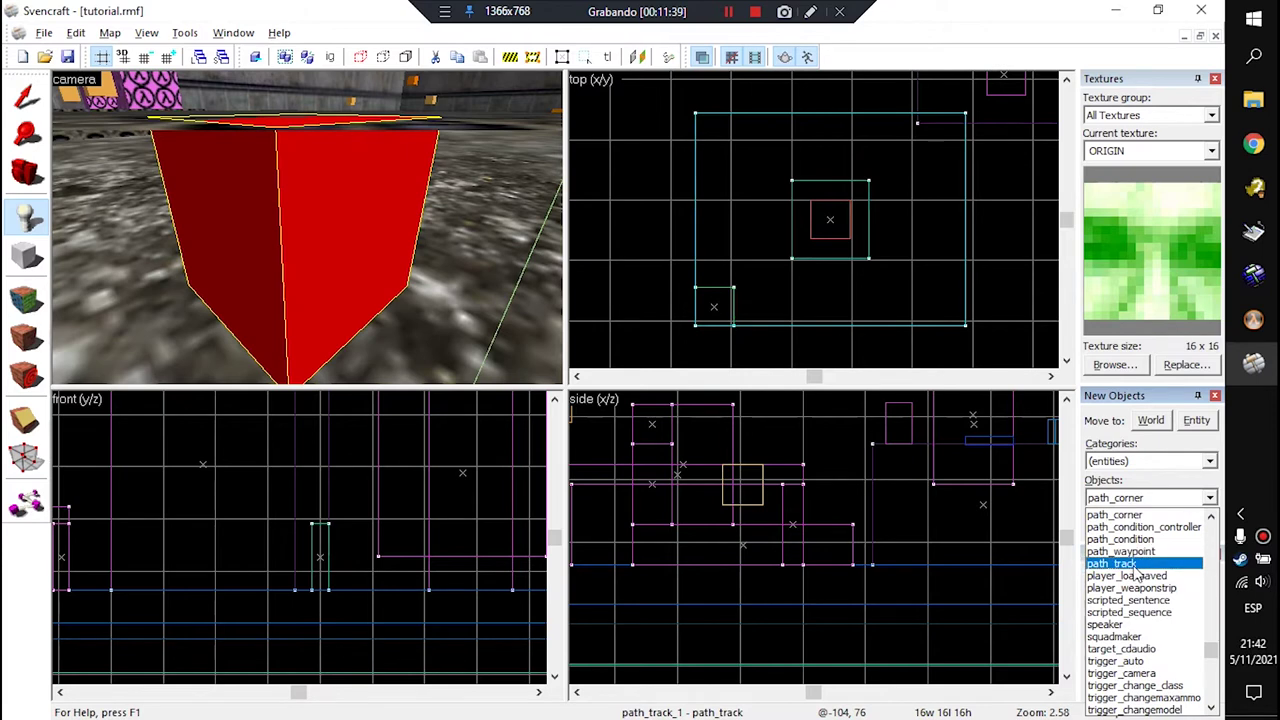
{"action": "left_click", "coordinate": [1112, 564]}
{"action": "key", "text": "shift+s"}
Step: Review the Name and Next stop target attributes of path_track_1 in its object properties using Smart Edit mode
{"action": "key", "text": "alt+Return"}
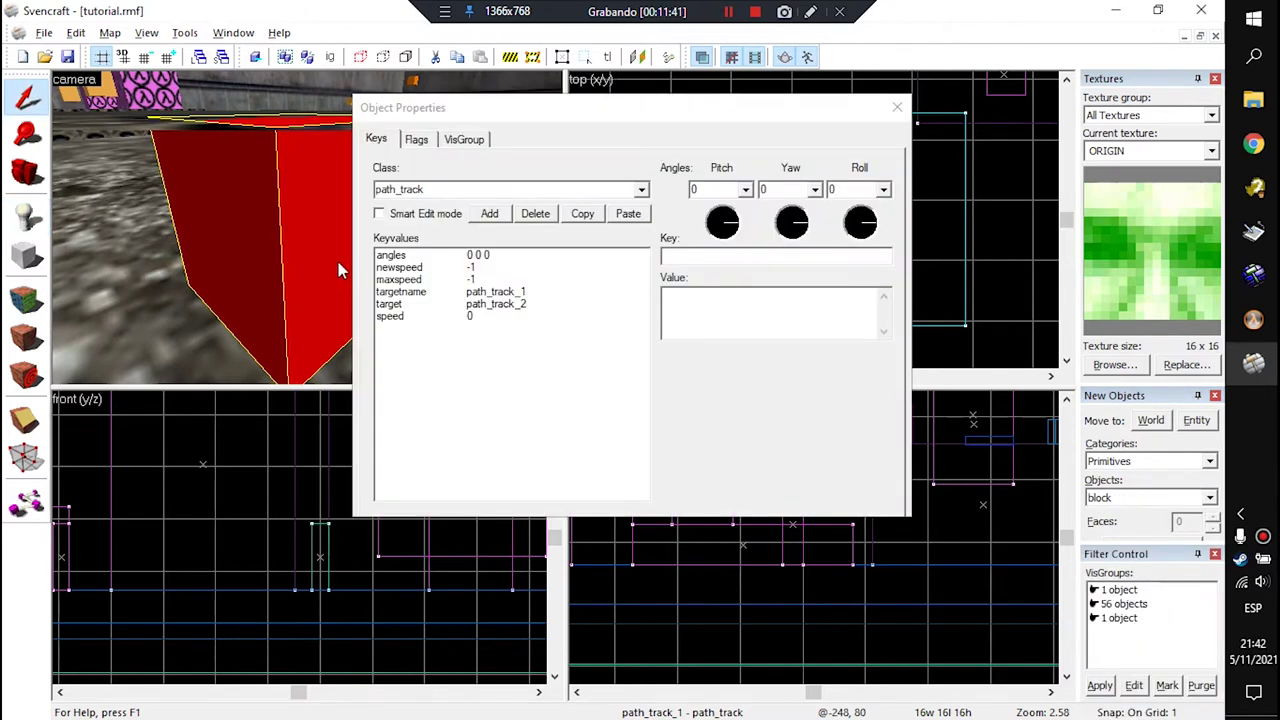
{"action": "left_click", "coordinate": [412, 269]}
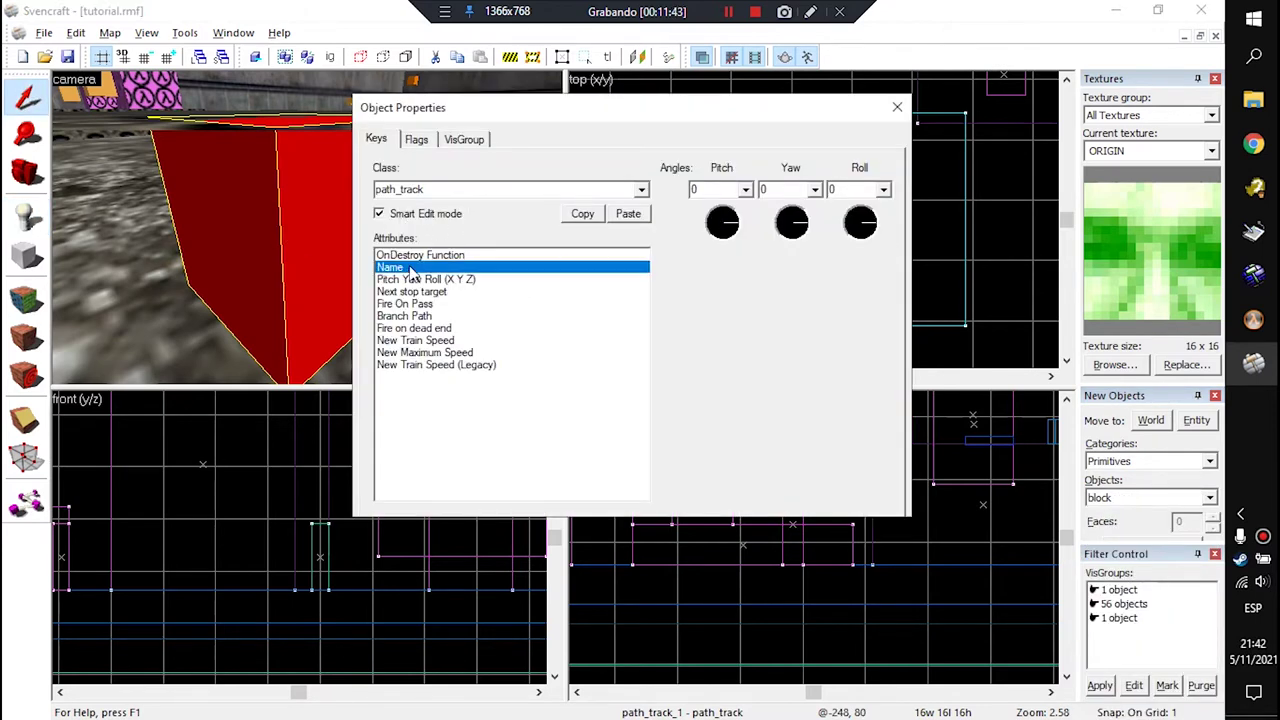
{"action": "left_click_drag", "start_coordinate": [748, 254], "coordinate": [492, 320]}
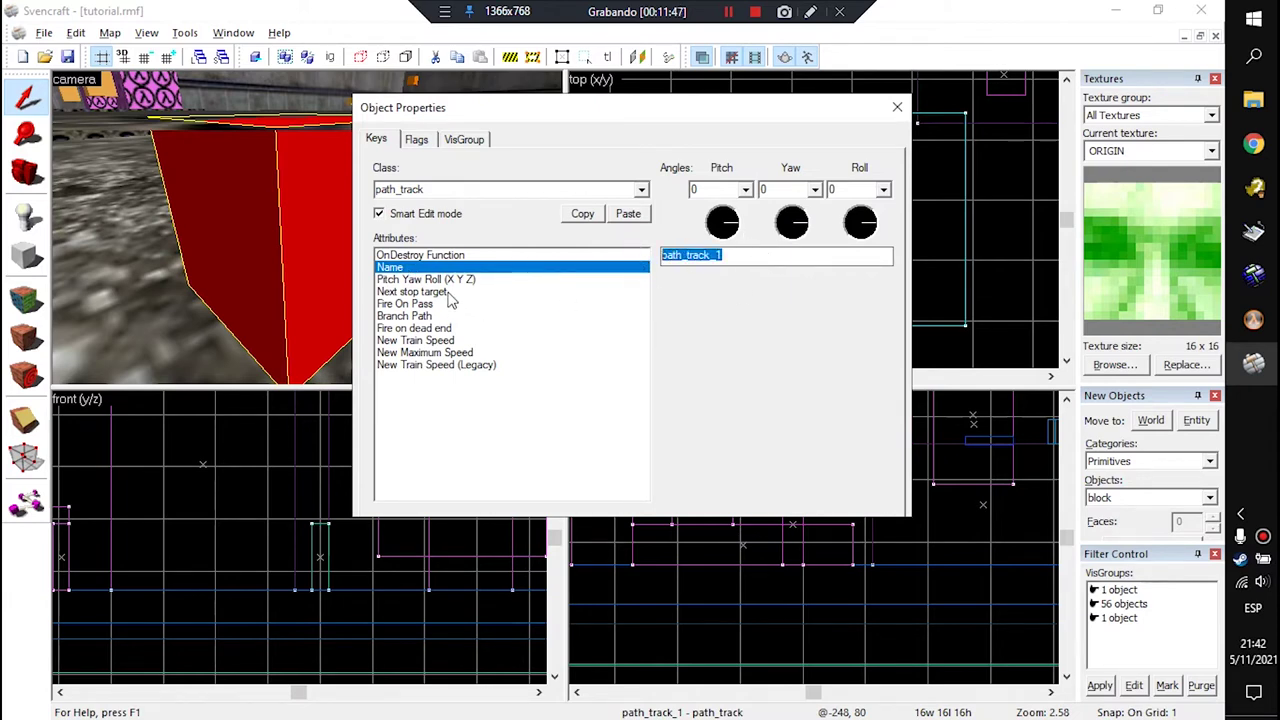
{"action": "left_click", "coordinate": [448, 293]}
{"action": "left_click_drag", "start_coordinate": [742, 259], "coordinate": [564, 258]}
Step: Check the Next stop target of the func_train's path_p1 and path_p2 path_corners for comparison
{"action": "key", "text": "z"}
{"action": "key", "text": "z"}
{"action": "left_click", "coordinate": [203, 182]}
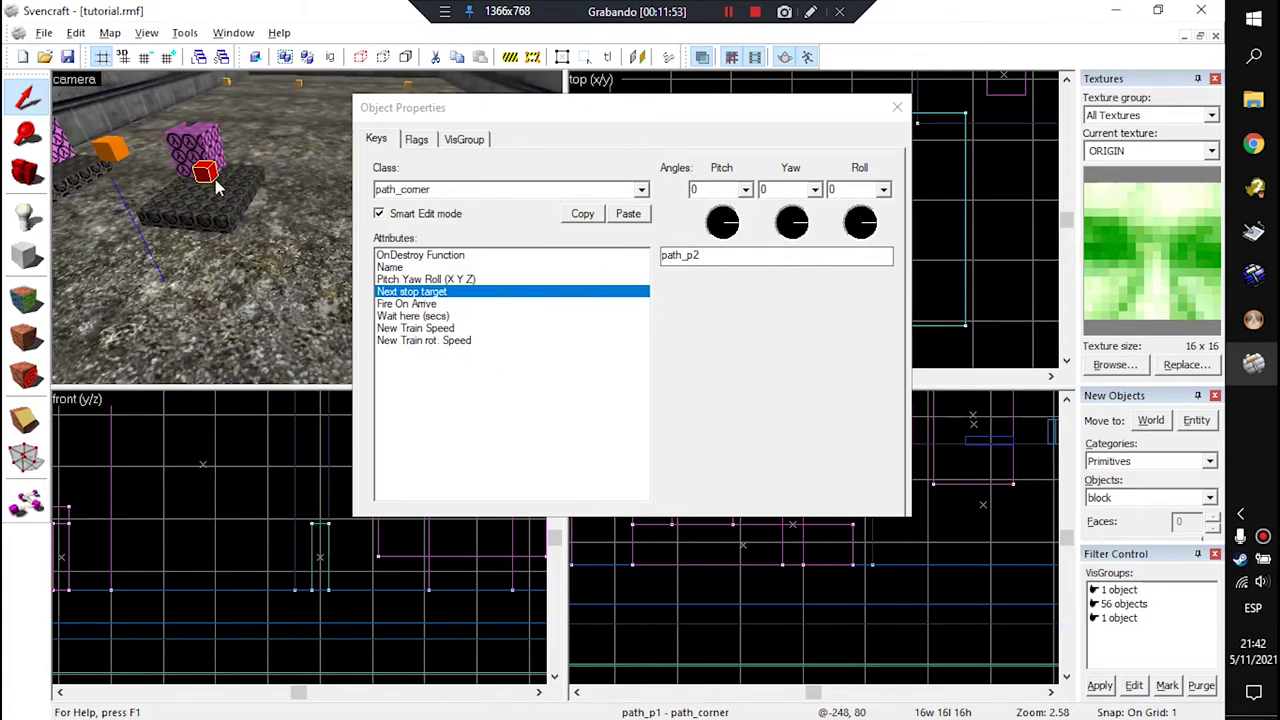
{"action": "left_click", "coordinate": [298, 83]}
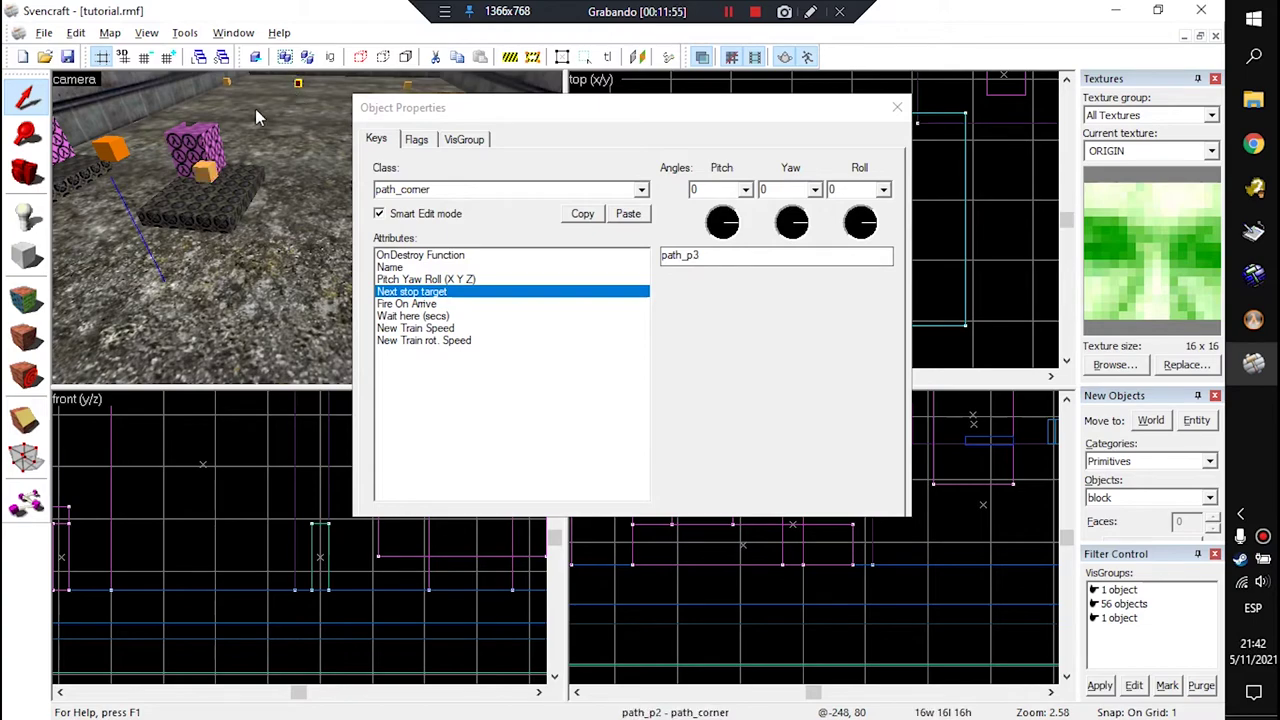
Step: Return to path_track_1 at the origin block and check its Next stop target
{"action": "key", "text": "z"}
{"action": "key", "text": "w"}
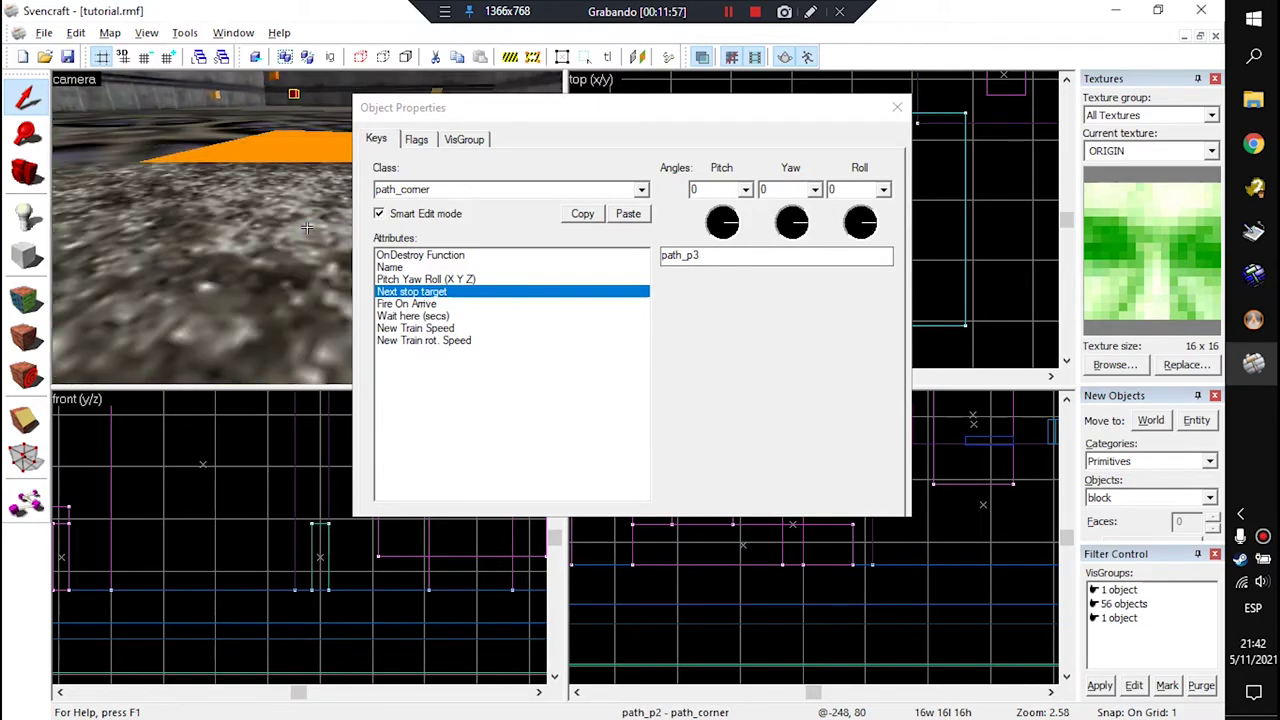
{"action": "key", "text": "s"}
{"action": "key", "text": "w"}
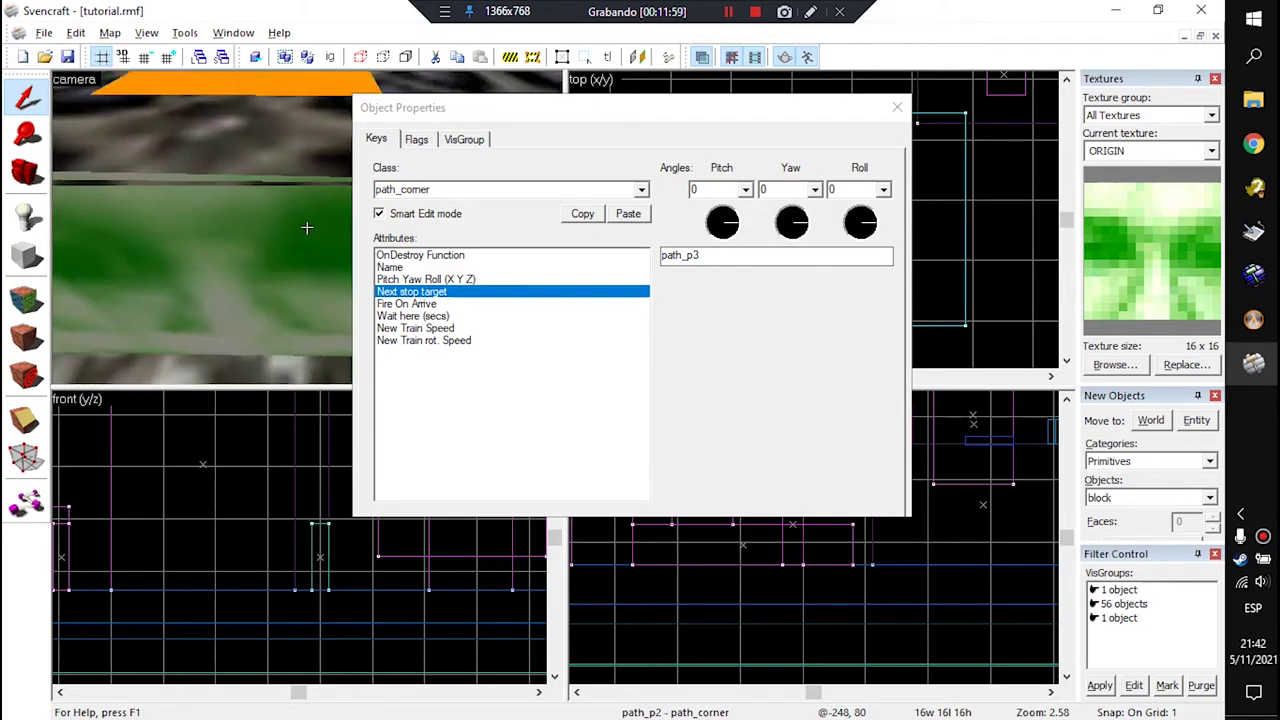
{"action": "left_click", "coordinate": [307, 231]}
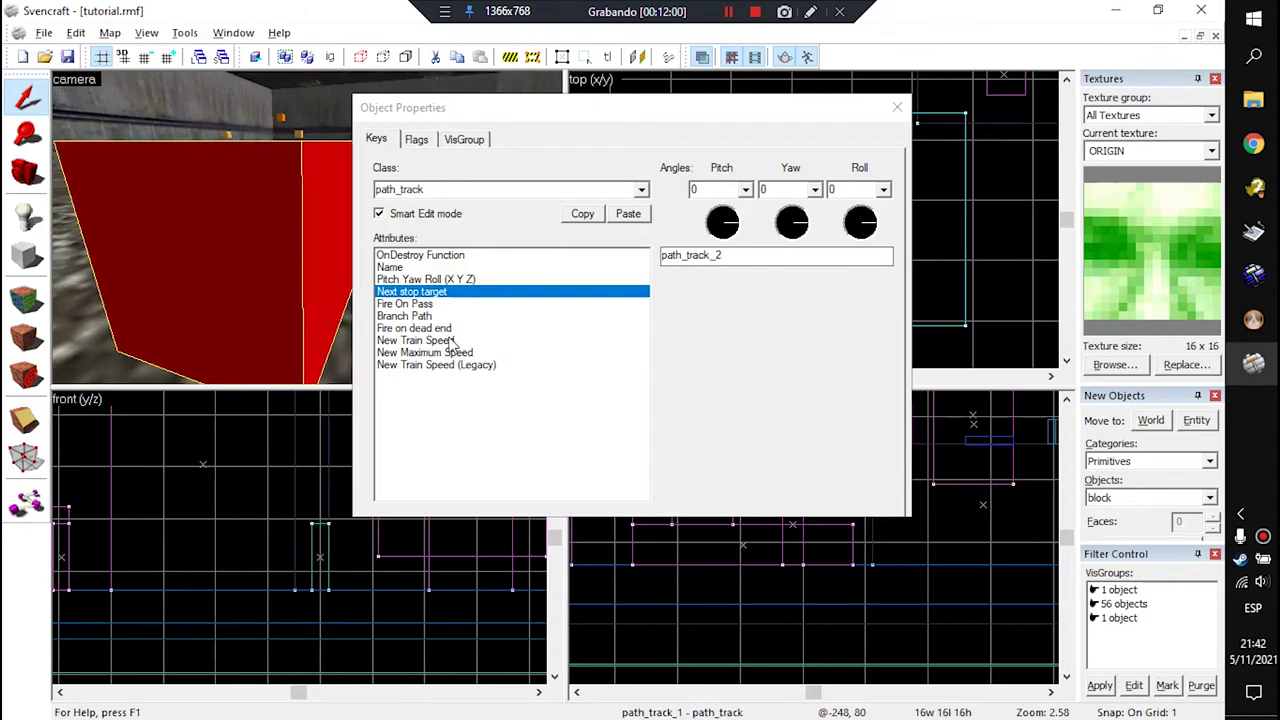
Step: Select path_track_2 on the floor and check its Name and Next stop target
{"action": "key", "text": "z"}
{"action": "key", "text": "w"}
{"action": "key", "text": "z"}
{"action": "left_click", "coordinate": [229, 264]}
{"action": "key", "text": "z"}
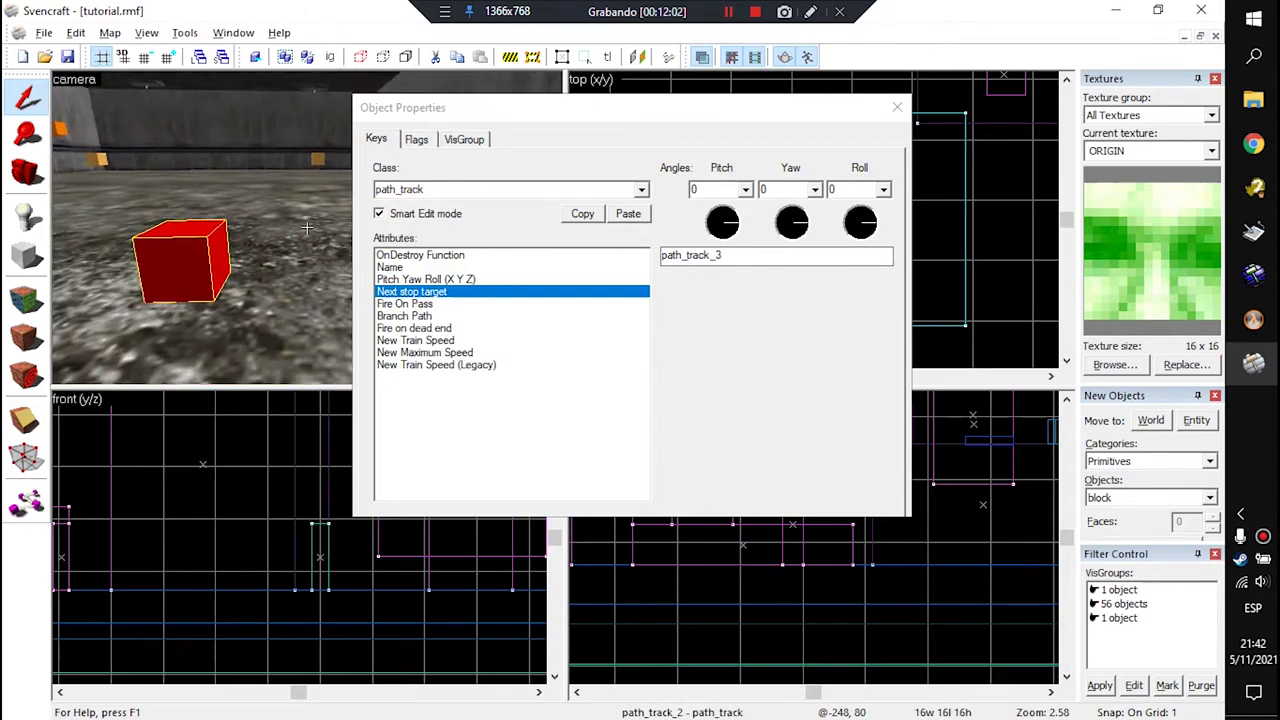
{"action": "key", "text": "s"}
{"action": "left_click", "coordinate": [389, 268]}
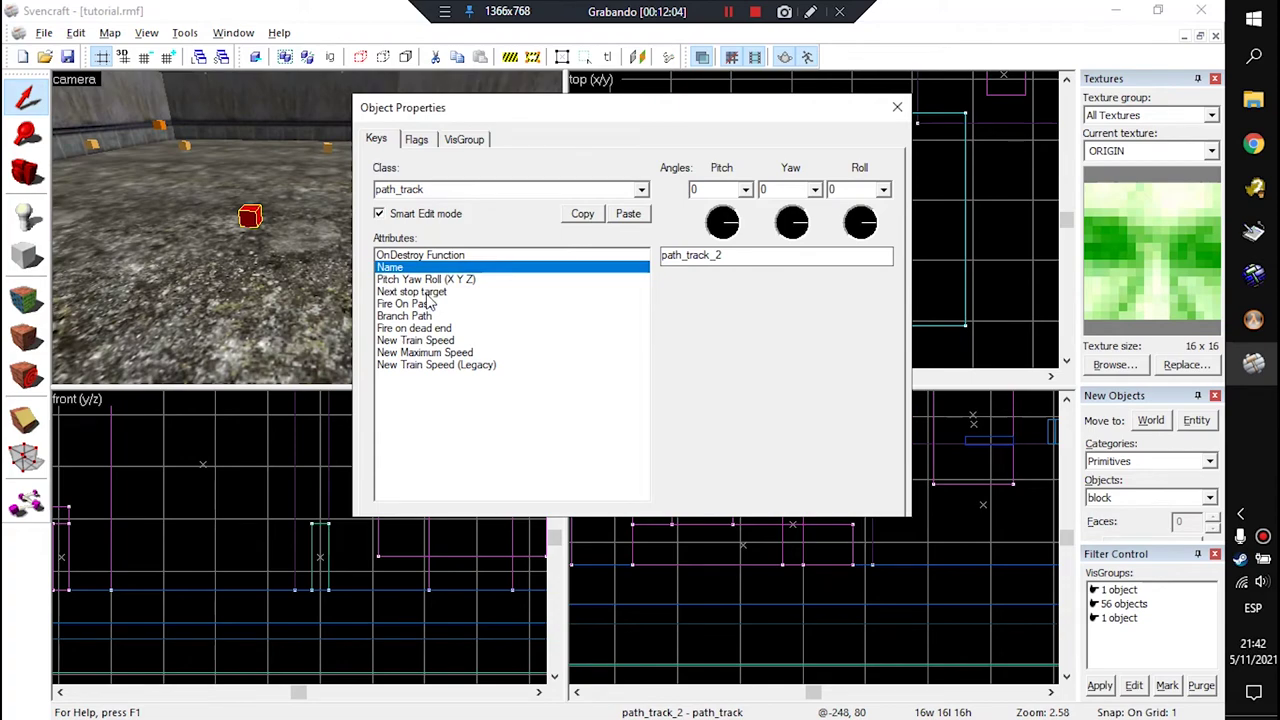
{"action": "left_click", "coordinate": [427, 293]}
Step: Select path_track_3 and check its Next stop target and Name
{"action": "key", "text": "d"}
{"action": "key", "text": "a"}
{"action": "left_click", "coordinate": [237, 227]}
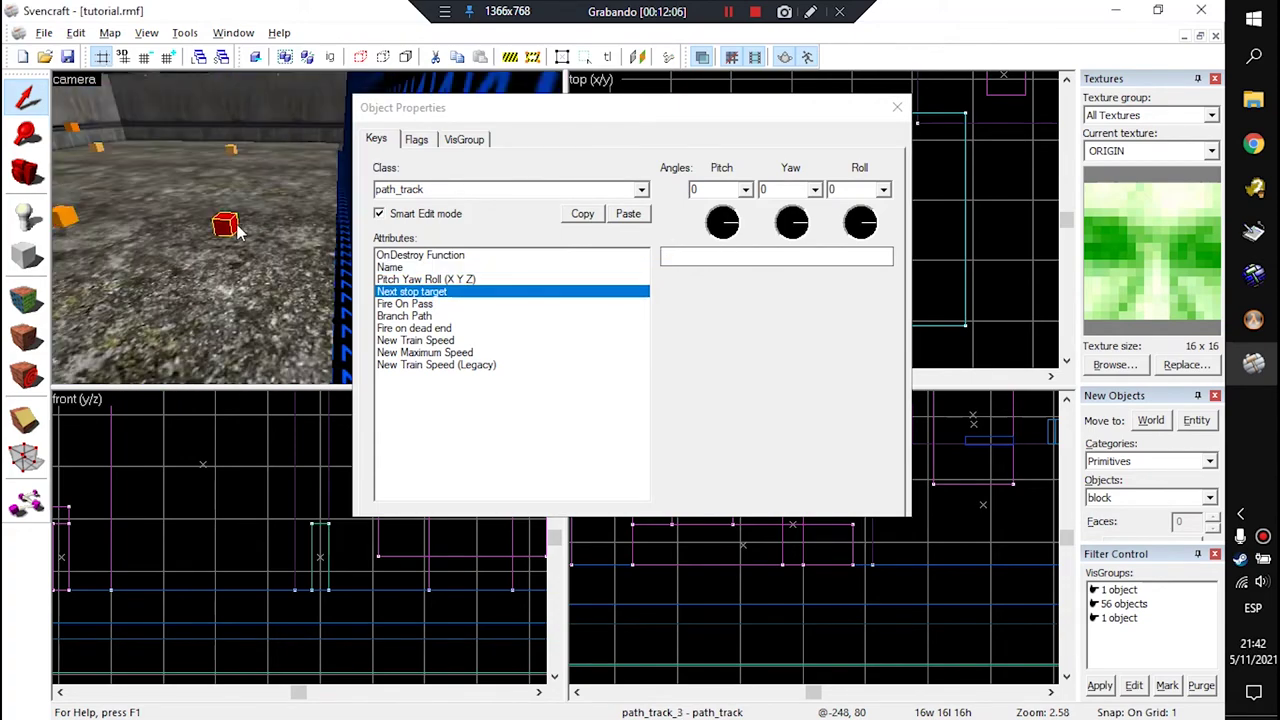
{"action": "left_click", "coordinate": [404, 267]}
Step: Review the flags of path_track_3 and path_track_2, including Disable train, and close the object properties
{"action": "left_click", "coordinate": [420, 141]}
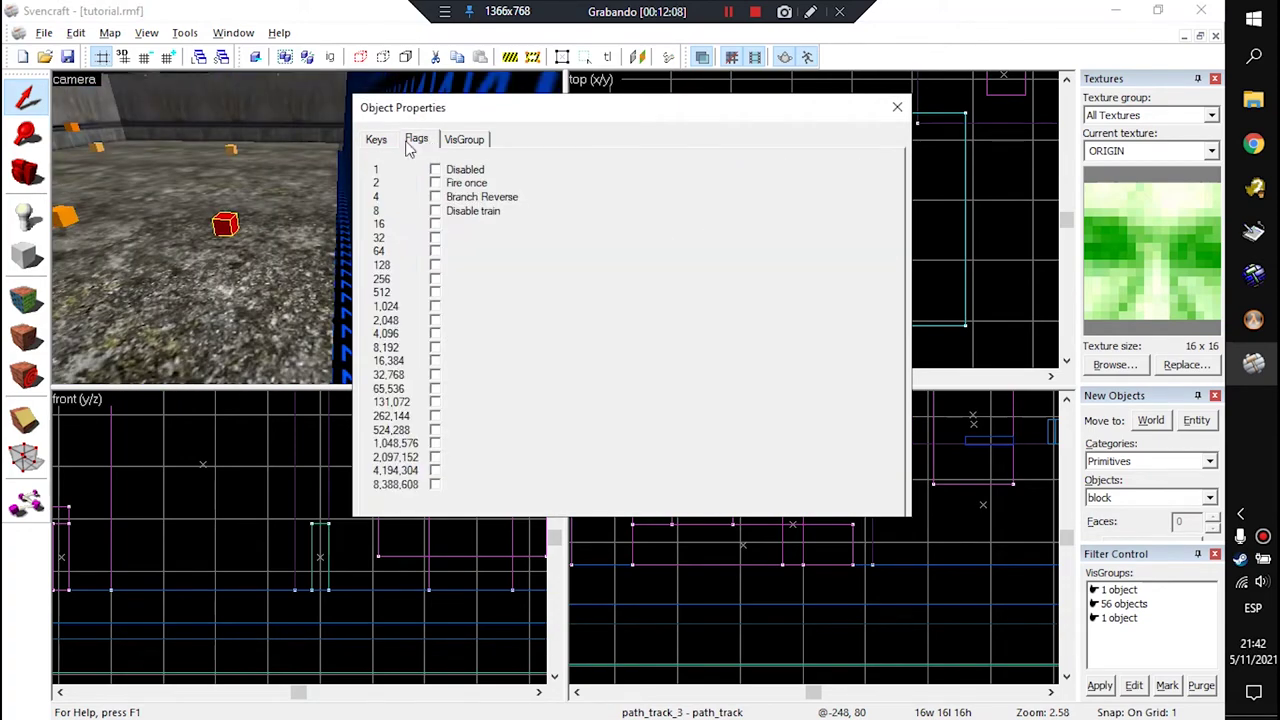
{"action": "key", "text": "a"}
{"action": "left_click", "coordinate": [154, 215]}
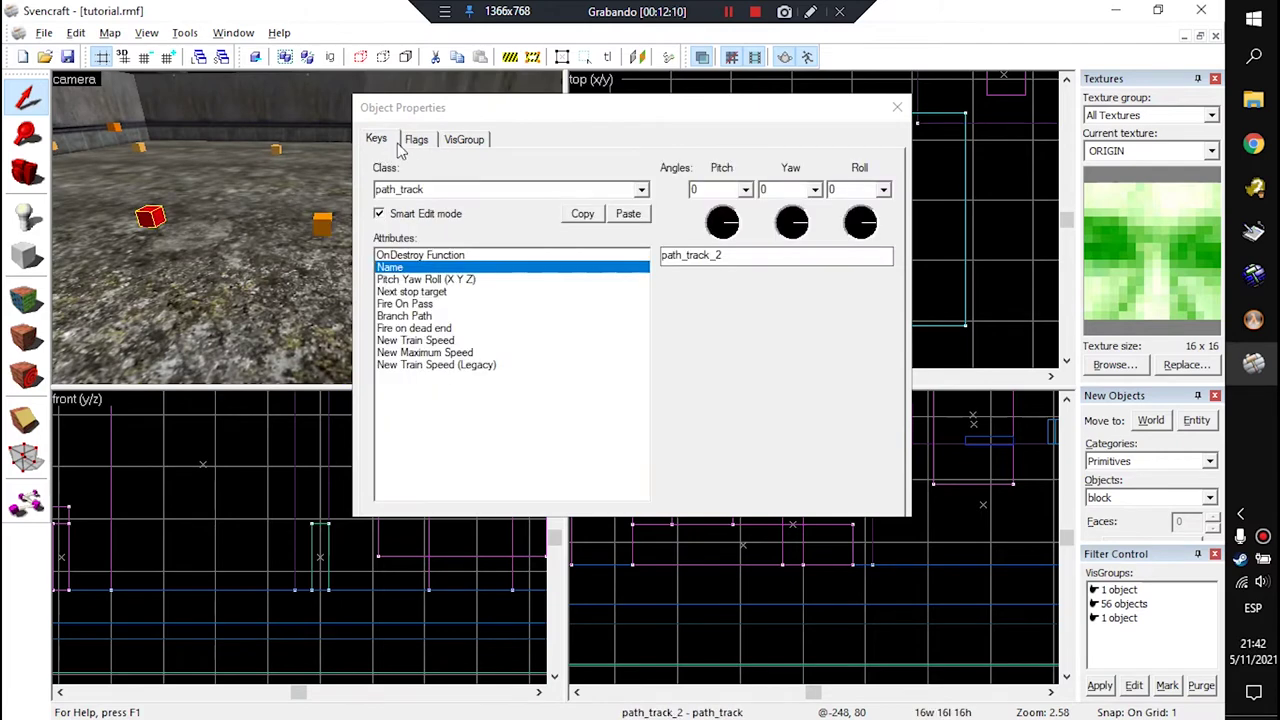
{"action": "left_click", "coordinate": [414, 140]}
{"action": "left_click", "coordinate": [897, 107]}
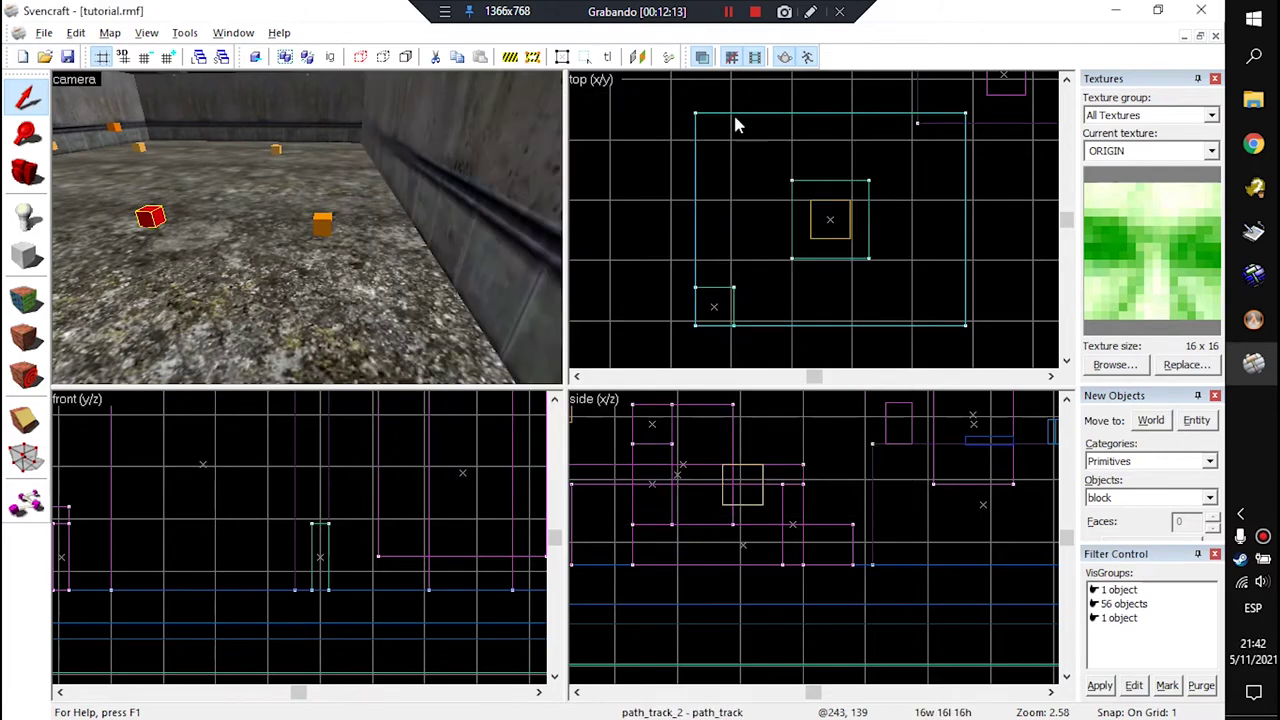
{"action": "key", "text": "alt+Return"}
{"action": "left_click", "coordinate": [416, 141]}
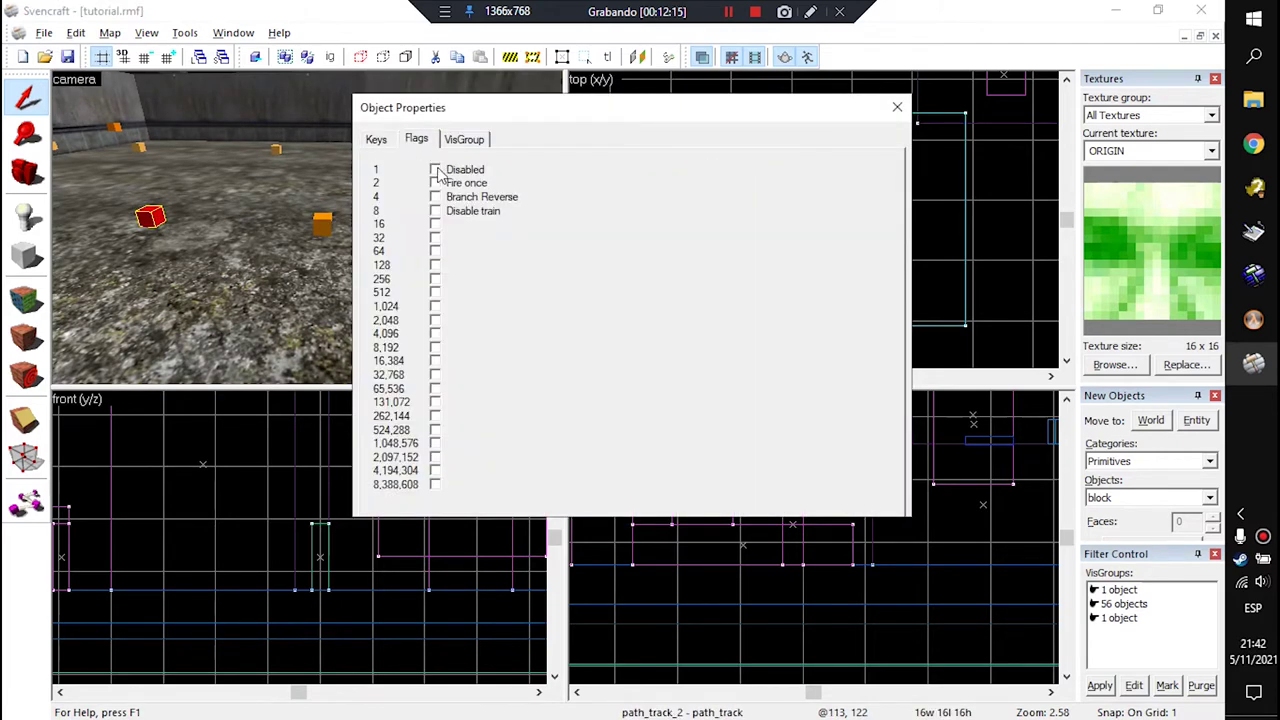
{"action": "left_click", "coordinate": [142, 224]}
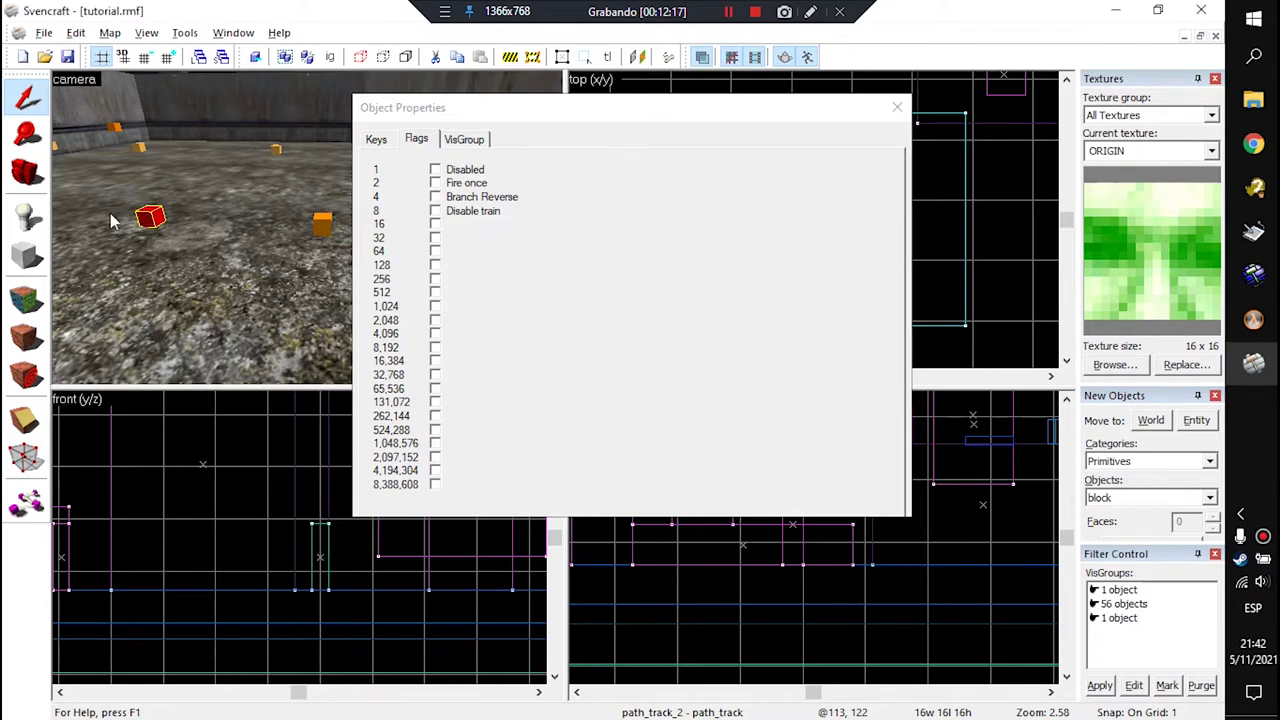
{"action": "left_click", "coordinate": [486, 216]}
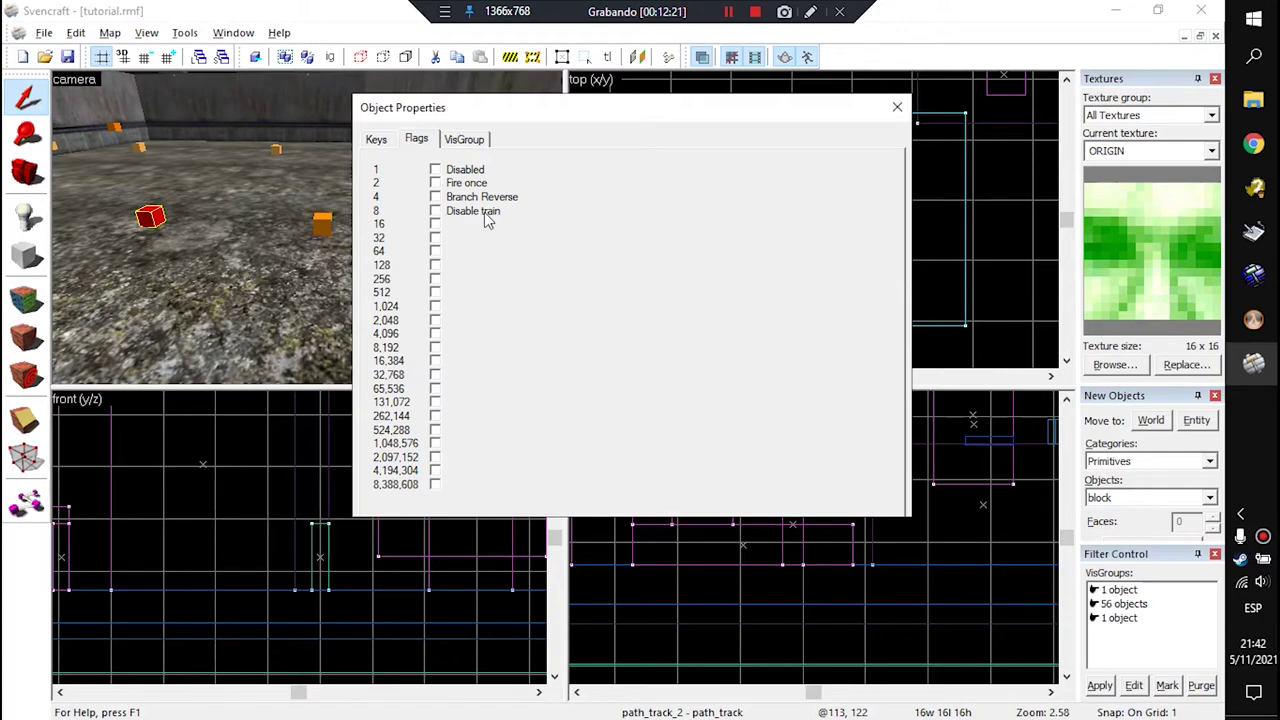
{"action": "left_click", "coordinate": [376, 140]}
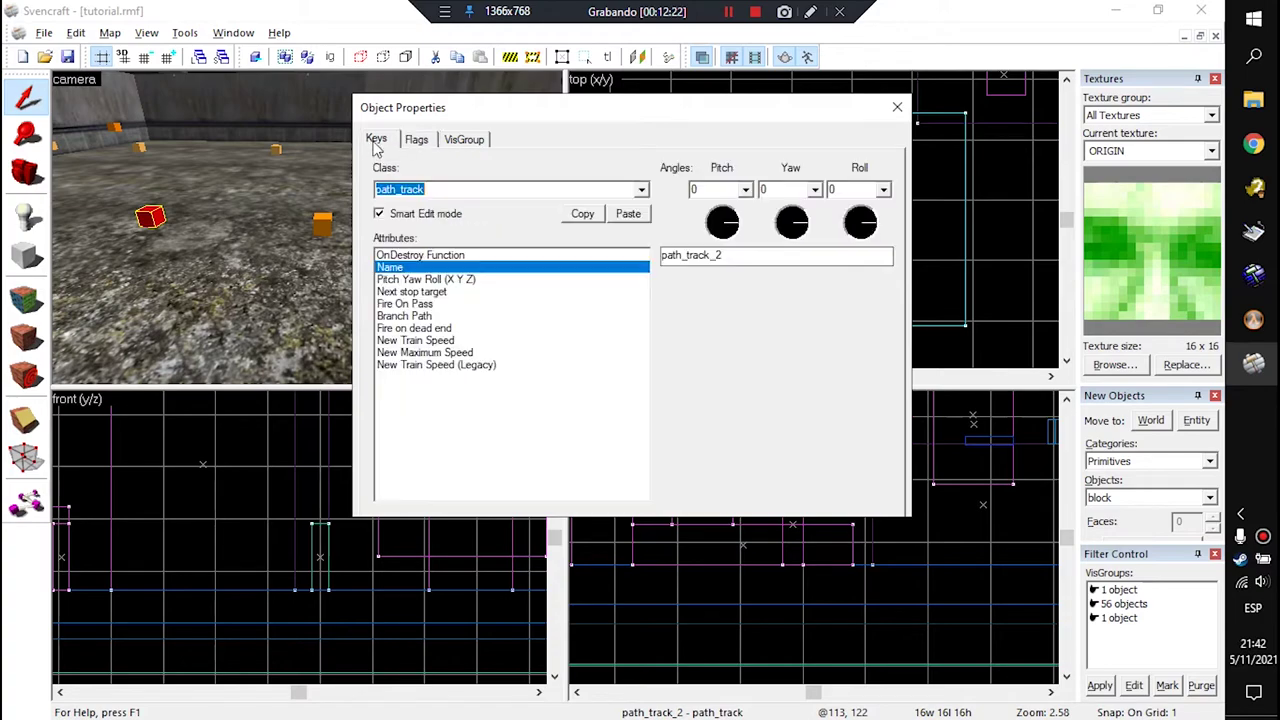
{"action": "left_click", "coordinate": [897, 108]}
Step: Select the tracktrain's ORIGIN block and examine its position relative to path_track_1 in the side view
{"action": "key", "text": "z"}
{"action": "key", "text": "s"}
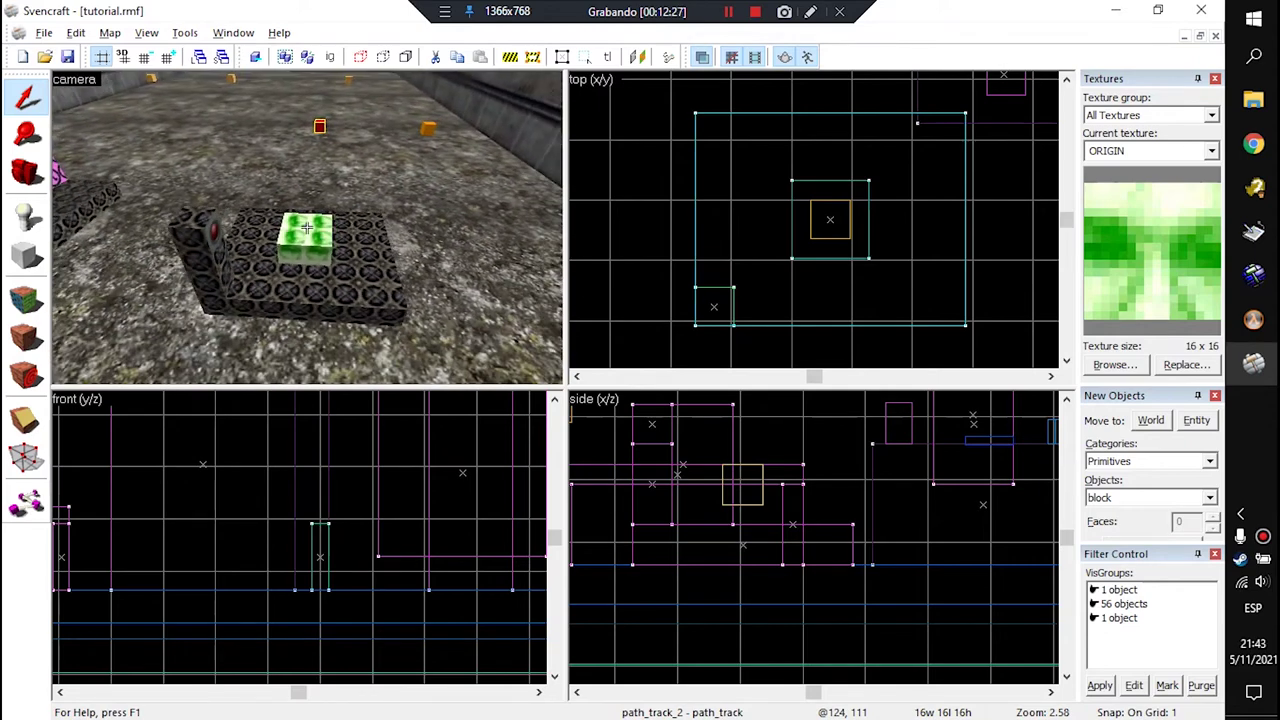
{"action": "left_click", "coordinate": [318, 260]}
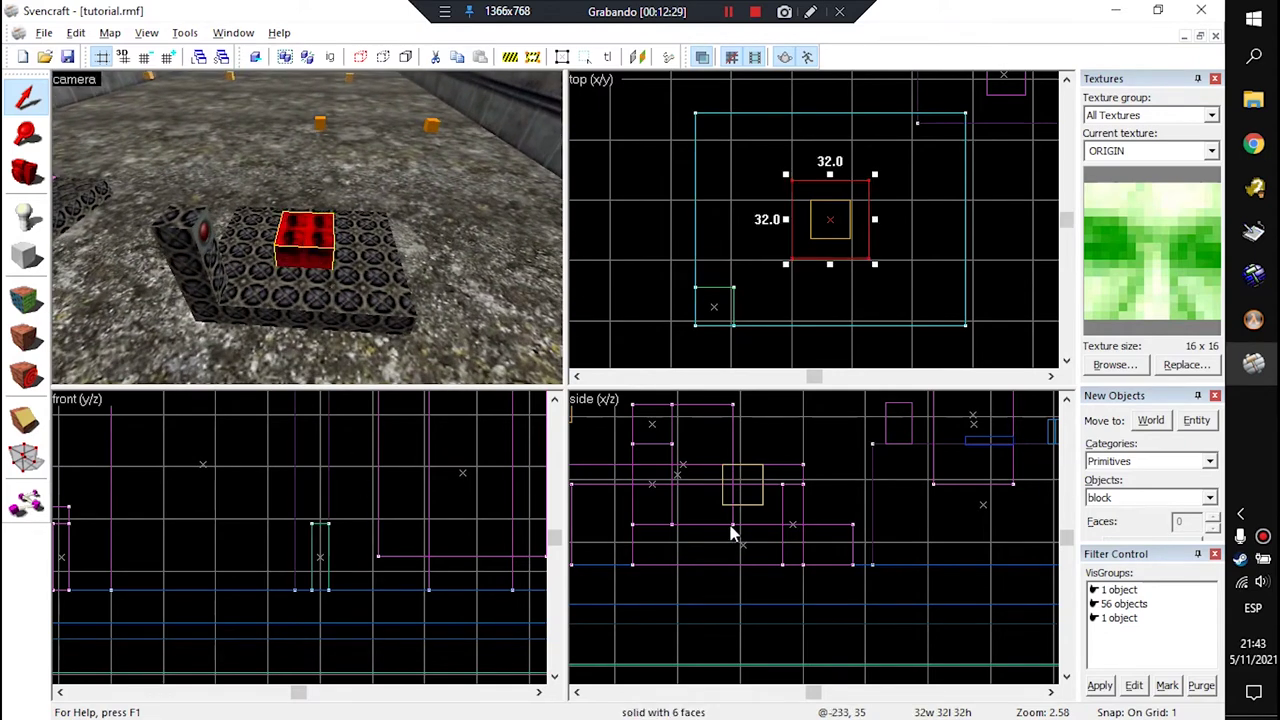
{"action": "scroll", "coordinate": [745, 545], "scroll_direction": "down", "scroll_amount": 4}
{"action": "scroll", "coordinate": [940, 500], "scroll_direction": "up", "scroll_amount": 5}
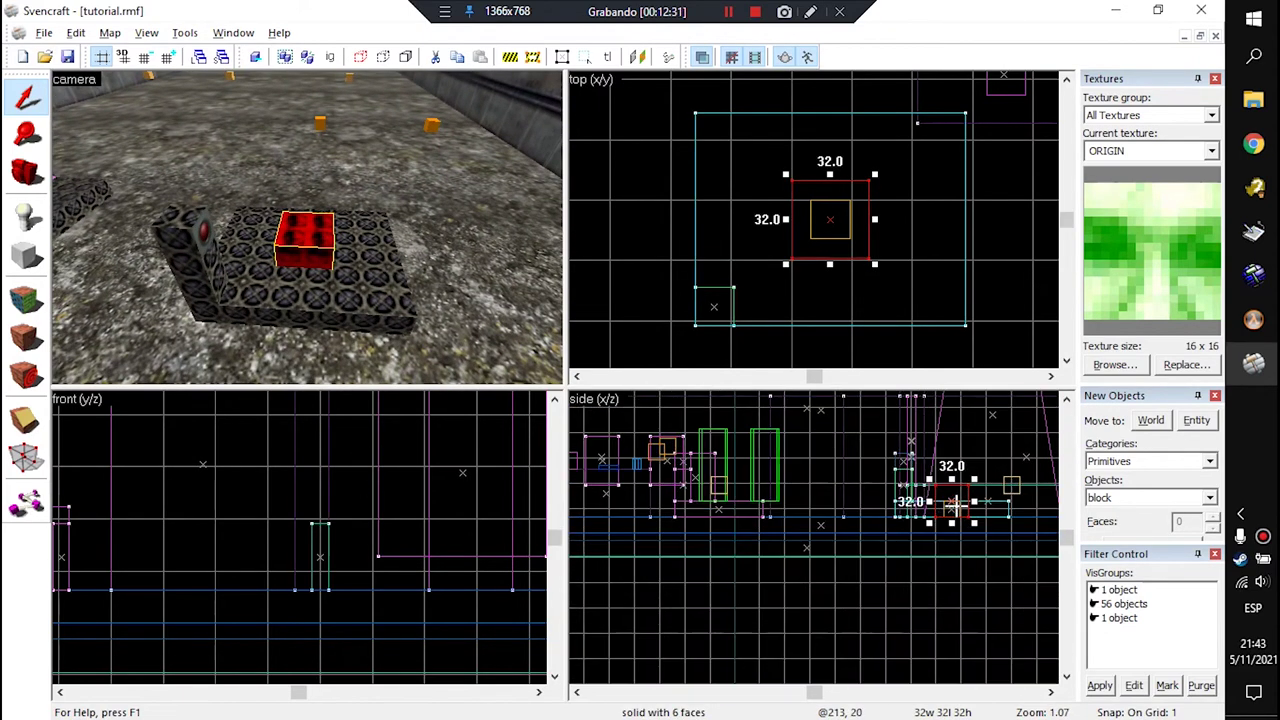
{"action": "scroll", "coordinate": [731, 488], "scroll_direction": "down", "scroll_amount": 2}
{"action": "scroll", "coordinate": [888, 458], "scroll_direction": "up", "scroll_amount": 4}
{"action": "scroll", "coordinate": [878, 548], "scroll_direction": "down", "scroll_amount": 2}
{"action": "scroll", "coordinate": [890, 540], "scroll_direction": "up", "scroll_amount": 3}
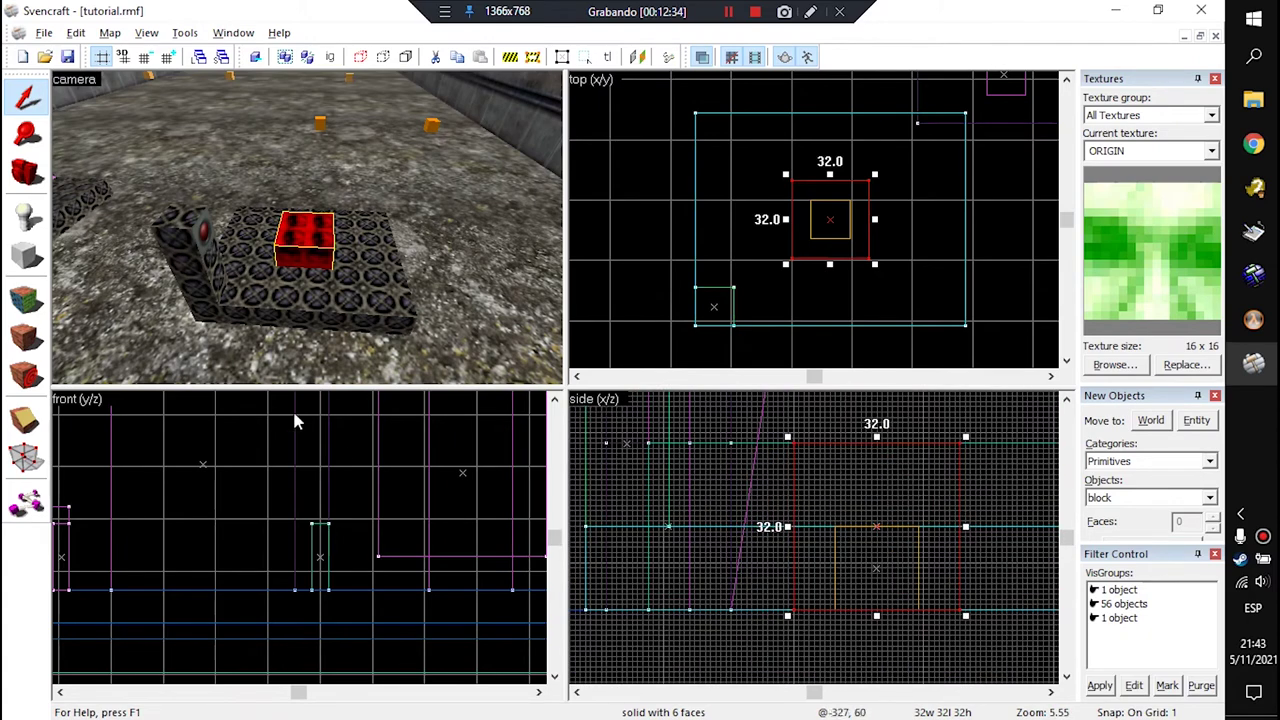
Step: Select the tracktrain's base brush and examine its height against the origin block and path_track_1 in the side view
{"action": "scroll", "coordinate": [306, 228], "scroll_direction": "up", "scroll_amount": 8}
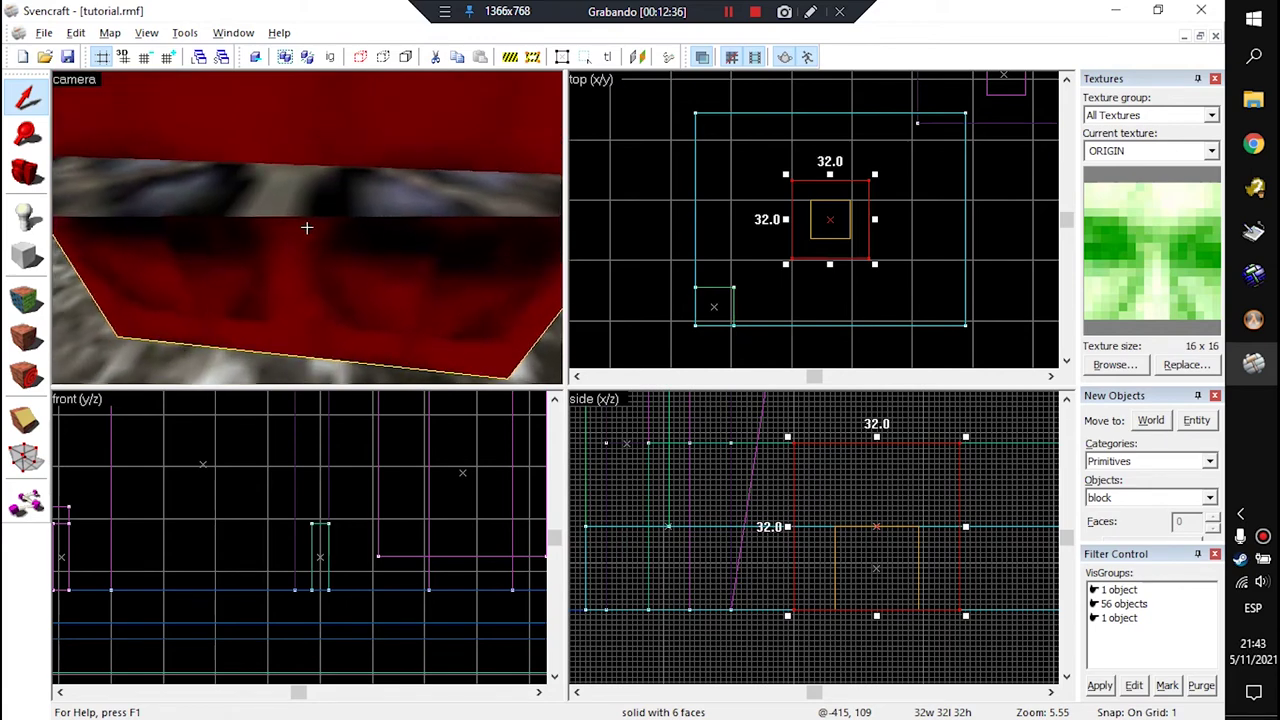
{"action": "key", "text": "s"}
{"action": "key", "text": "w"}
{"action": "key", "text": "s"}
{"action": "key", "text": "z"}
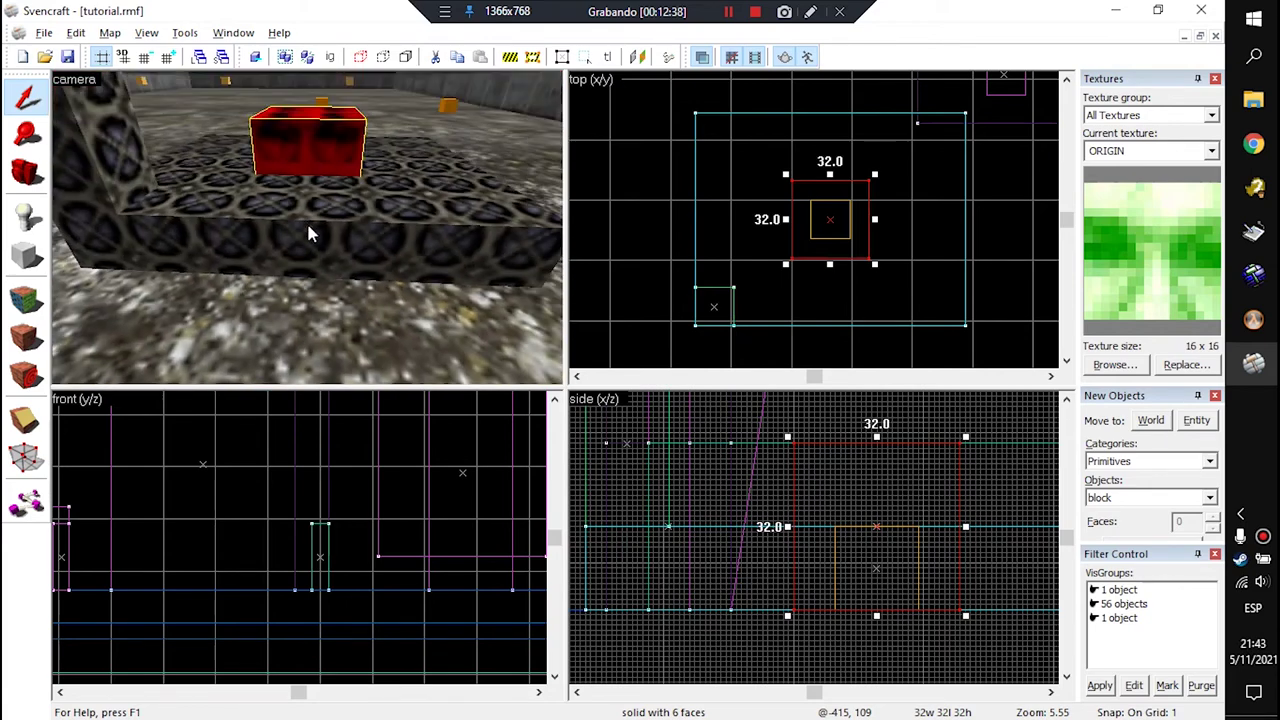
{"action": "left_click", "coordinate": [308, 213]}
{"action": "scroll", "coordinate": [890, 525], "scroll_direction": "up", "scroll_amount": 2}
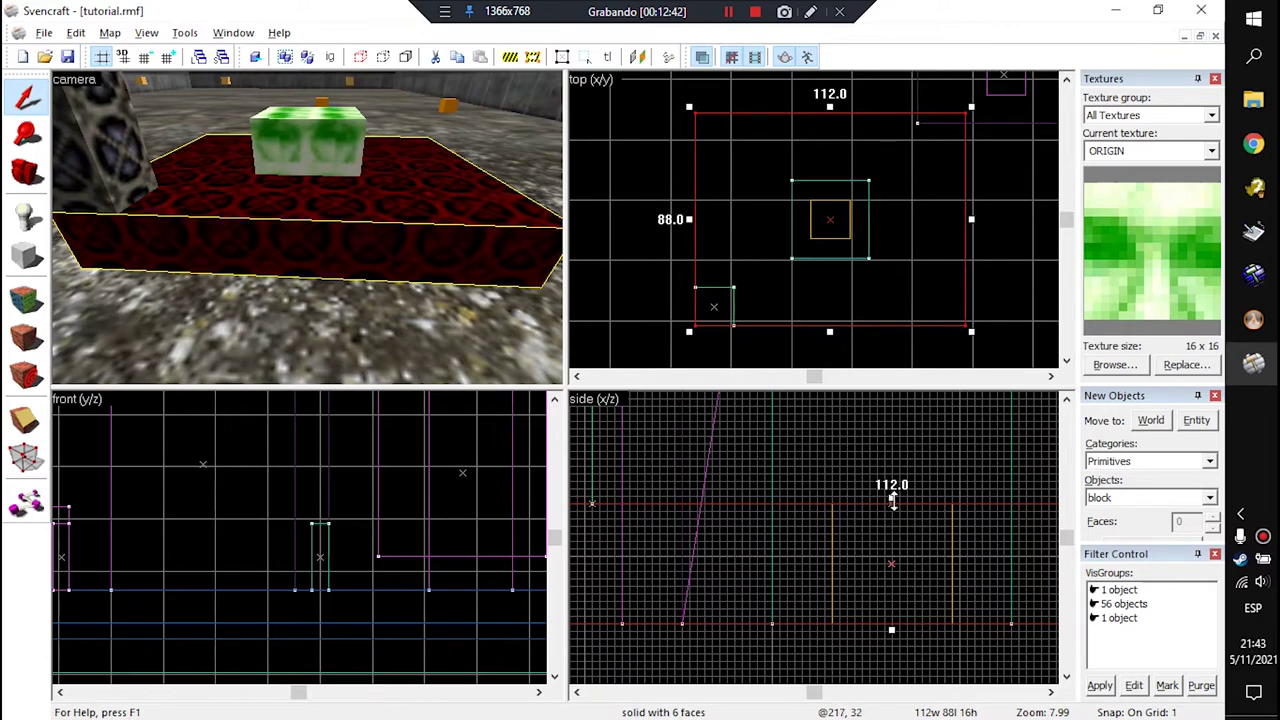
{"action": "scroll", "coordinate": [894, 494], "scroll_direction": "up", "scroll_amount": 2}
{"action": "scroll", "coordinate": [966, 443], "scroll_direction": "up", "scroll_amount": 2}
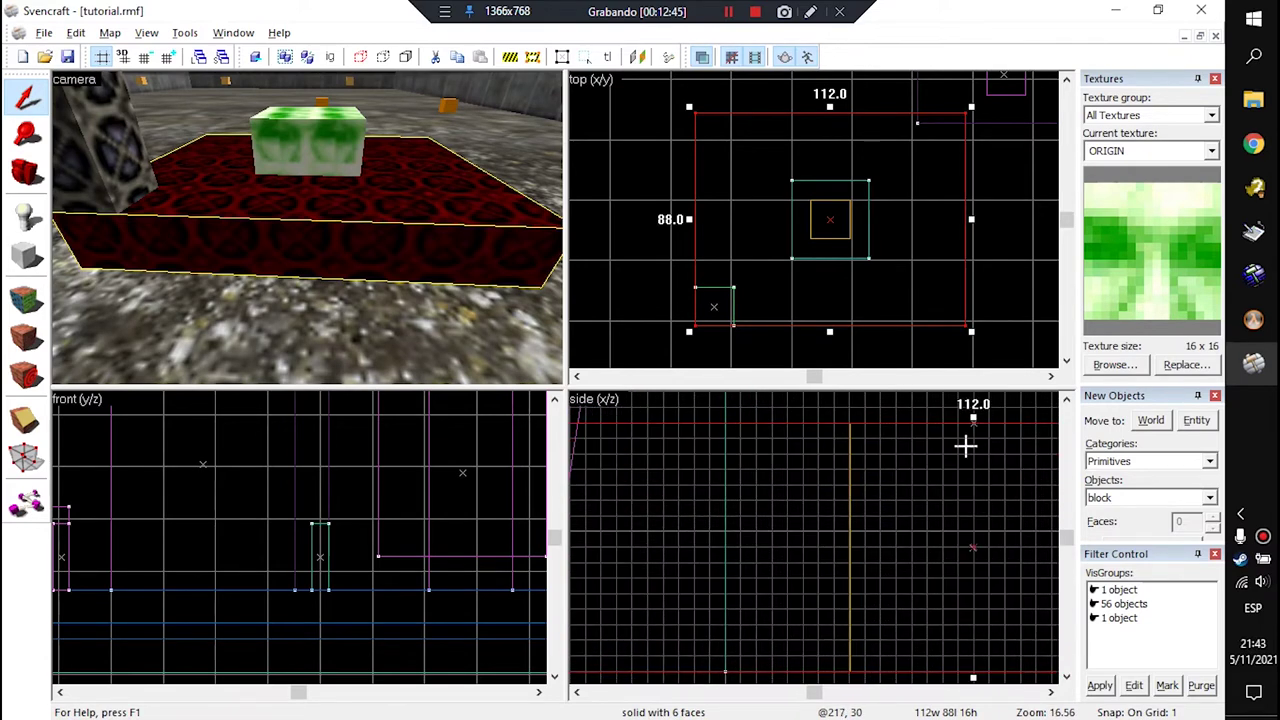
Step: Reselect the ORIGIN block and examine where its centre lies relative to the top of path_track_1
{"action": "left_click", "coordinate": [311, 148]}
{"action": "scroll", "coordinate": [816, 541], "scroll_direction": "down", "scroll_amount": 7}
{"action": "scroll", "coordinate": [930, 450], "scroll_direction": "up", "scroll_amount": 1}
{"action": "scroll", "coordinate": [940, 420], "scroll_direction": "up", "scroll_amount": 6}
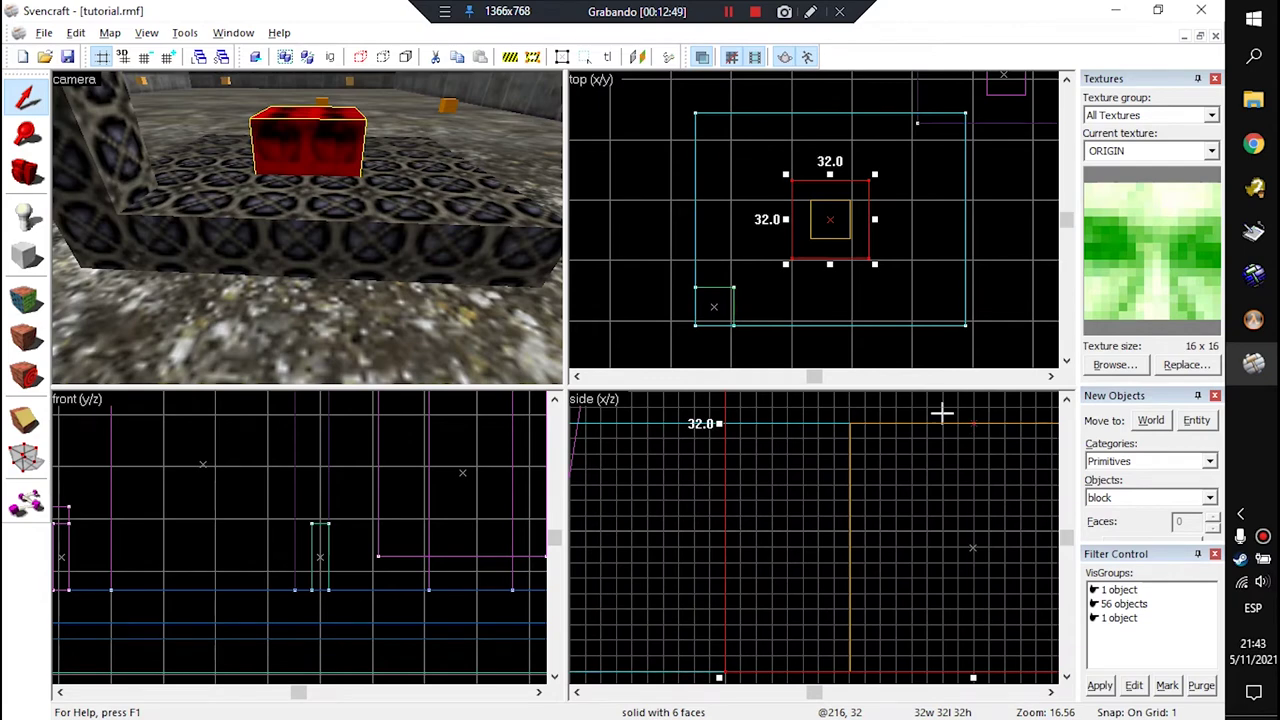
{"action": "scroll", "coordinate": [423, 217], "scroll_direction": "down", "scroll_amount": 3}
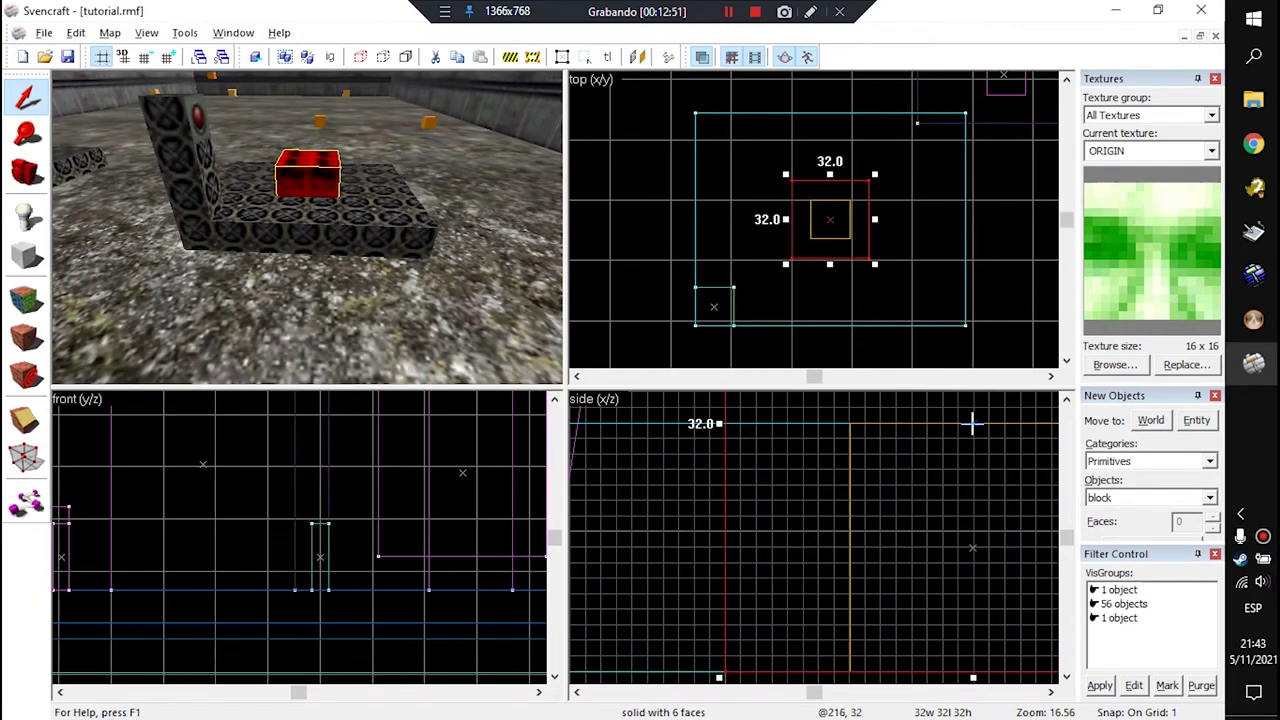
{"action": "scroll", "coordinate": [755, 524], "scroll_direction": "down", "scroll_amount": 5}
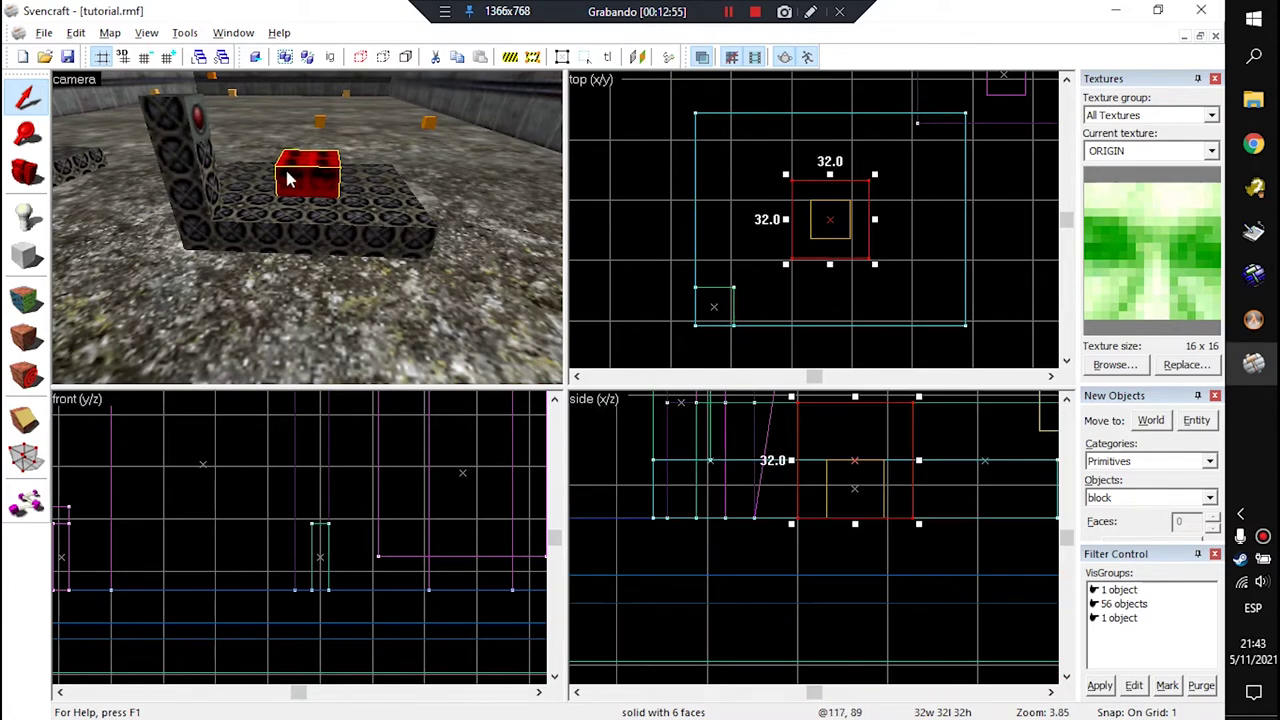
Step: Select path_track_1 beneath the tracktrain's ORIGIN block and examine it from inside the platform
{"action": "key", "text": "w"}
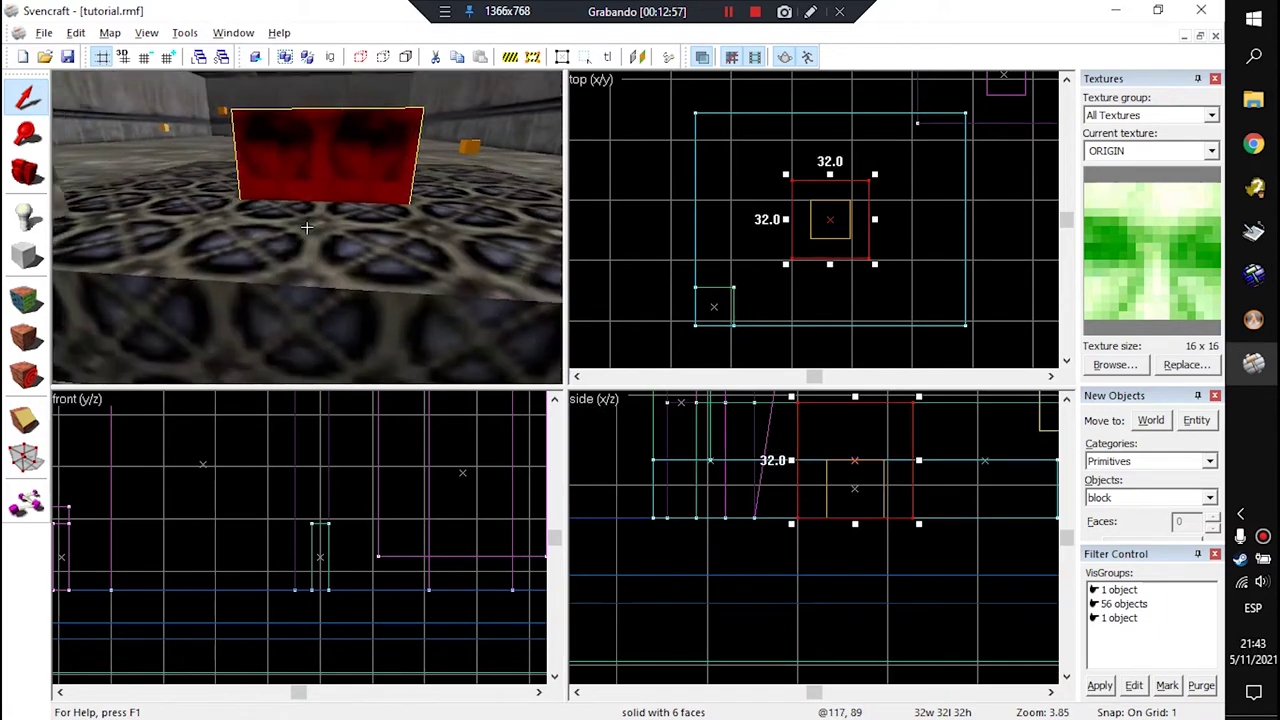
{"action": "key", "text": "z"}
{"action": "left_click", "coordinate": [335, 228]}
{"action": "key", "text": "s"}
{"action": "key", "text": "z"}
{"action": "key", "text": "d"}
{"action": "key", "text": "z"}
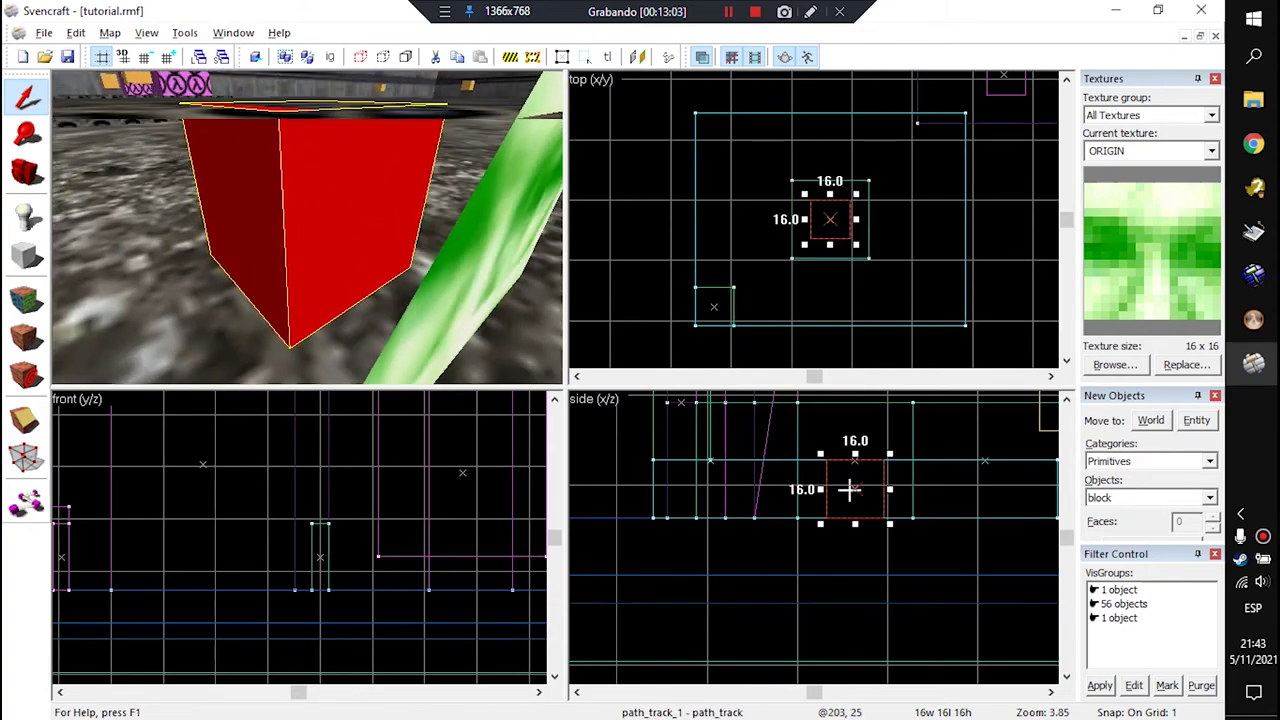
Step: Select the tracktrain's base brush, reselect path_track_1, and compare their heights in the side view
{"action": "scroll", "coordinate": [868, 480], "scroll_direction": "up", "scroll_amount": 1}
{"action": "scroll", "coordinate": [856, 488], "scroll_direction": "down", "scroll_amount": 1}
{"action": "scroll", "coordinate": [210, 262], "scroll_direction": "down", "scroll_amount": 1}
{"action": "left_click", "coordinate": [257, 270]}
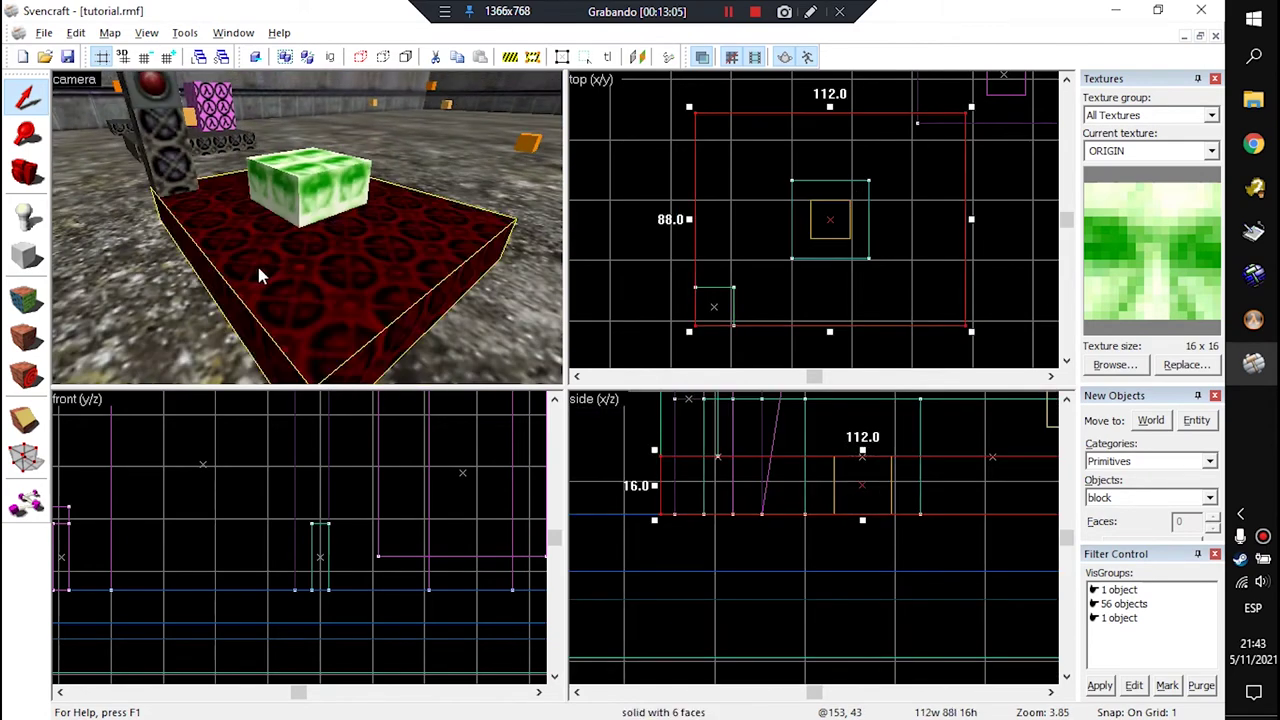
{"action": "scroll", "coordinate": [315, 244], "scroll_direction": "up", "scroll_amount": 3}
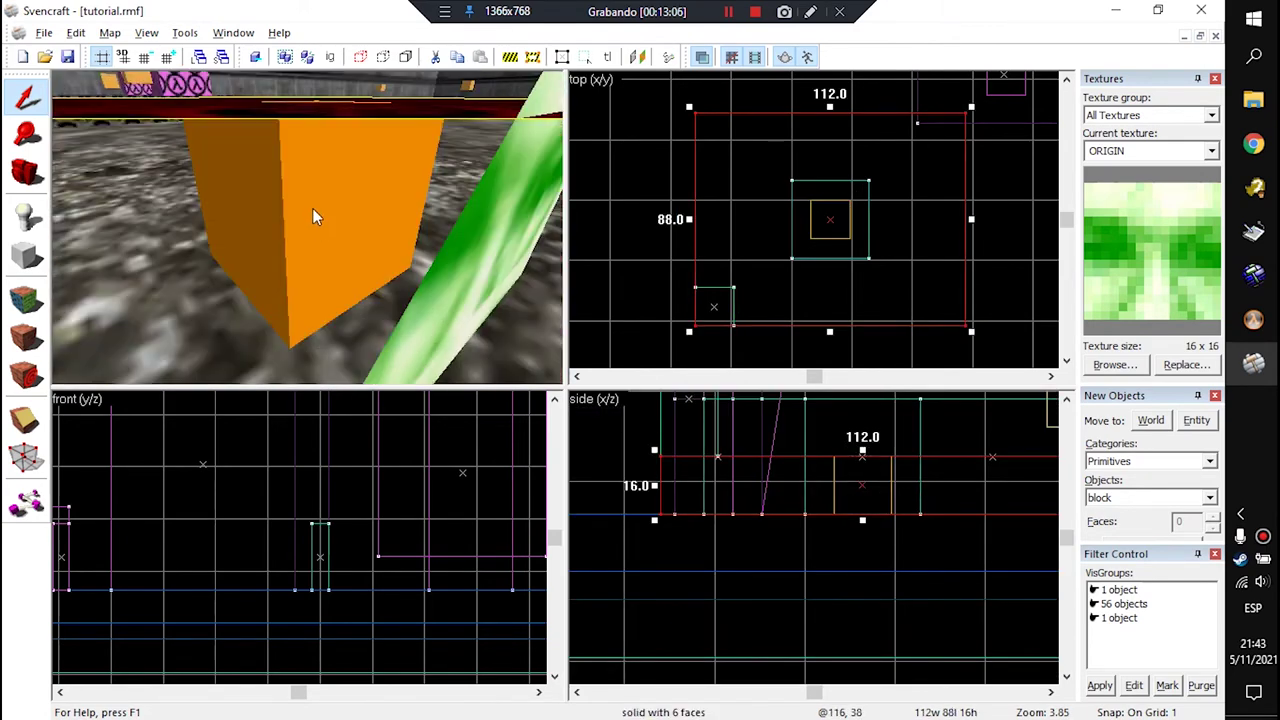
{"action": "left_click", "coordinate": [318, 222]}
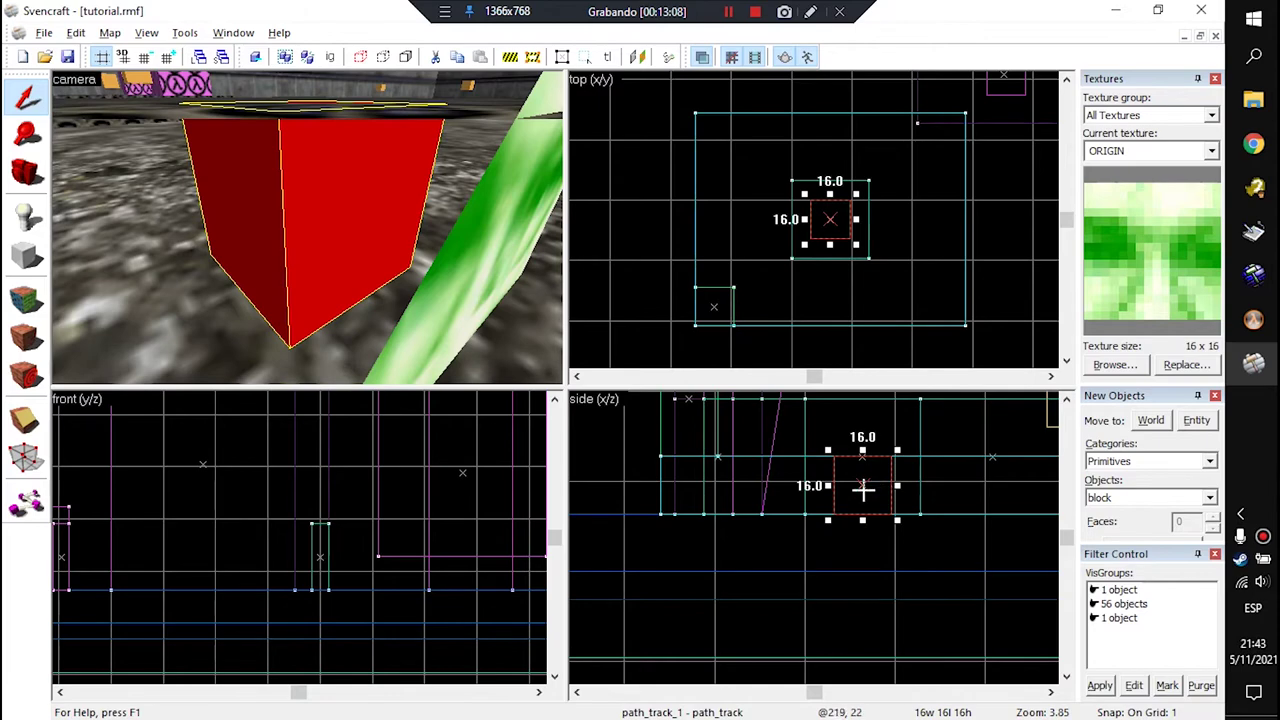
{"action": "scroll", "coordinate": [271, 197], "scroll_direction": "down", "scroll_amount": 3}
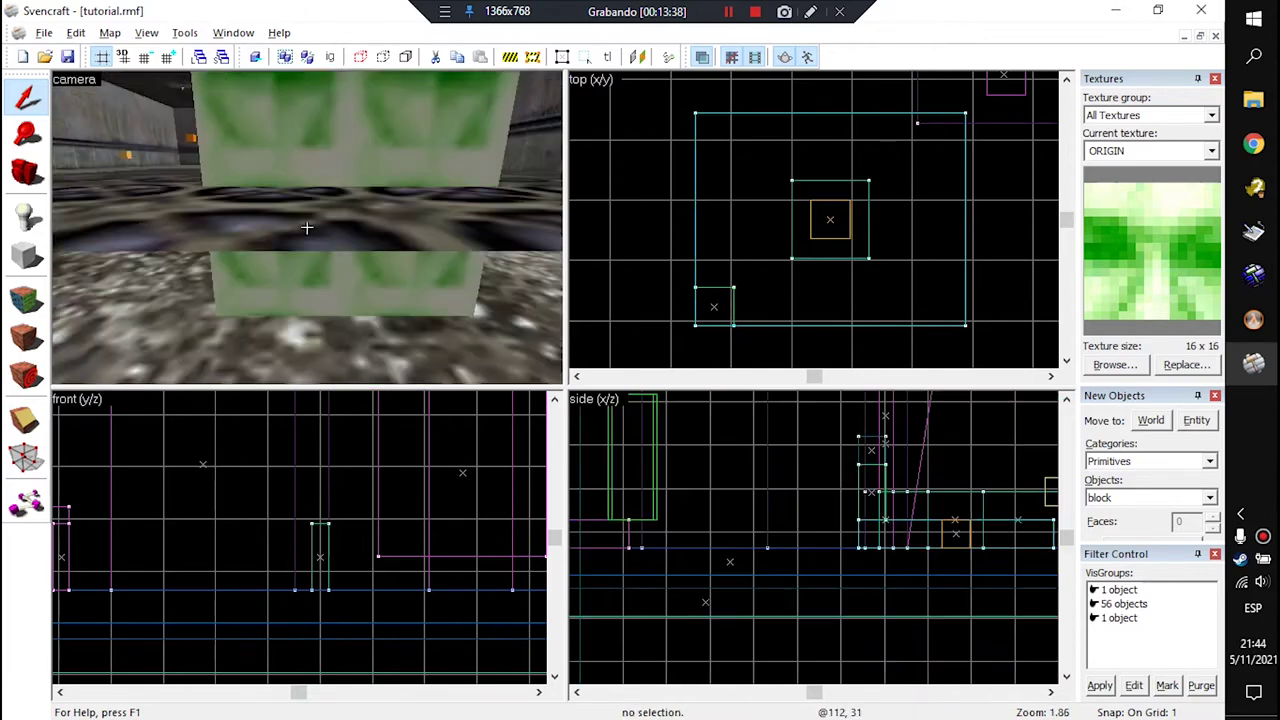
Step: Inspect the ORIGIN block up close where it crosses the platform base and select it
{"action": "key", "text": "w"}
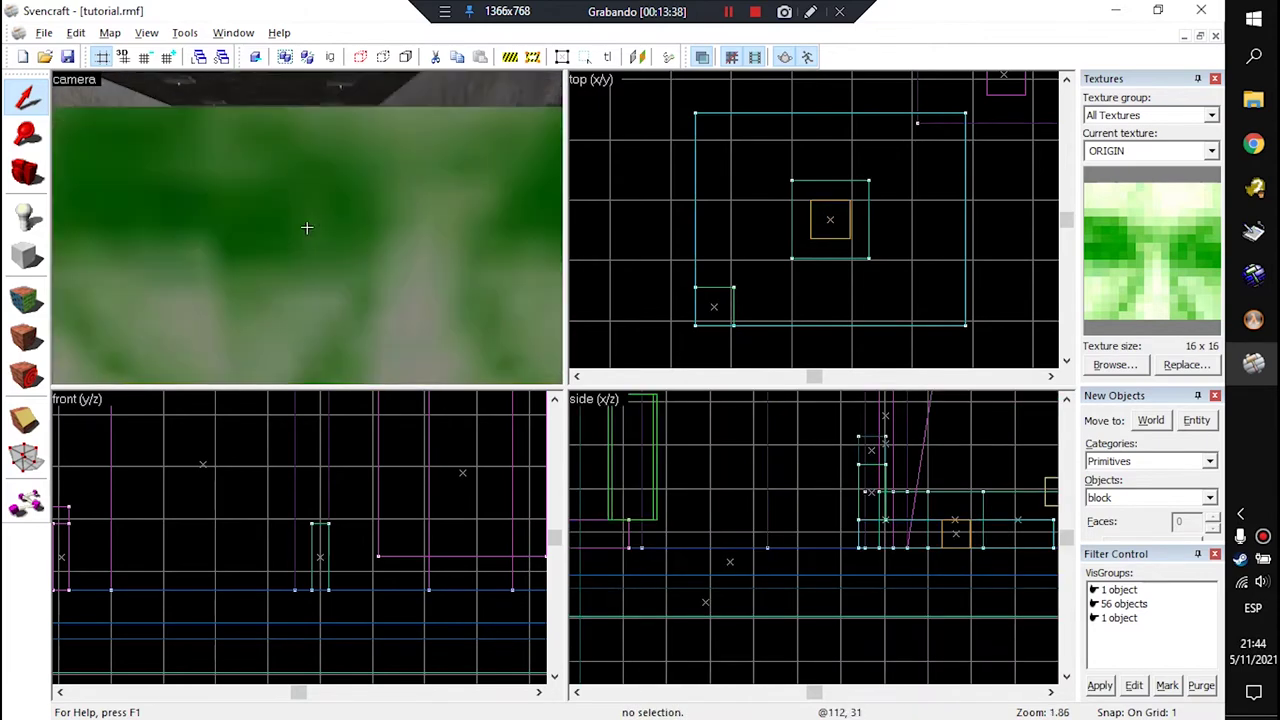
{"action": "key", "text": "w"}
{"action": "key", "text": "s"}
{"action": "key", "text": "w"}
{"action": "left_click", "coordinate": [307, 228]}
{"action": "key", "text": "s"}
{"action": "key", "text": "z"}
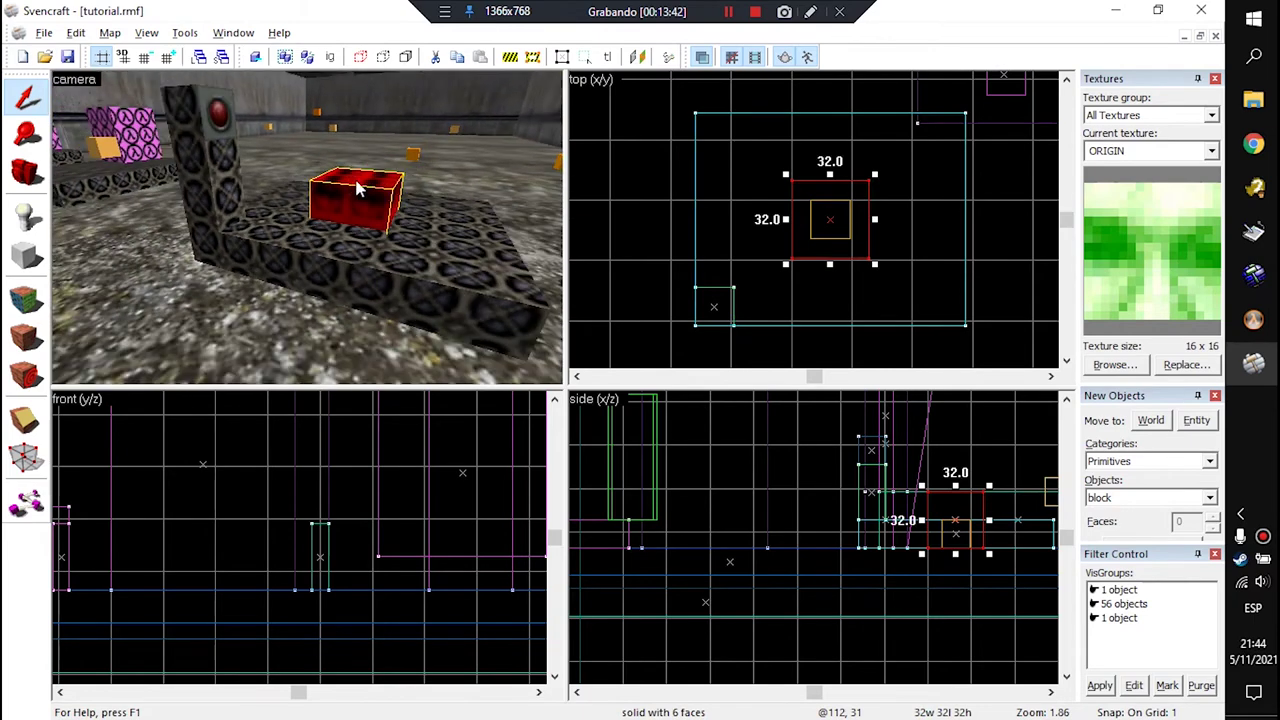
Step: Tie the base, the post brushes and the ORIGIN block together as one entity and paste the copied func_tracktrain properties onto it
{"action": "left_click", "coordinate": [287, 236]}
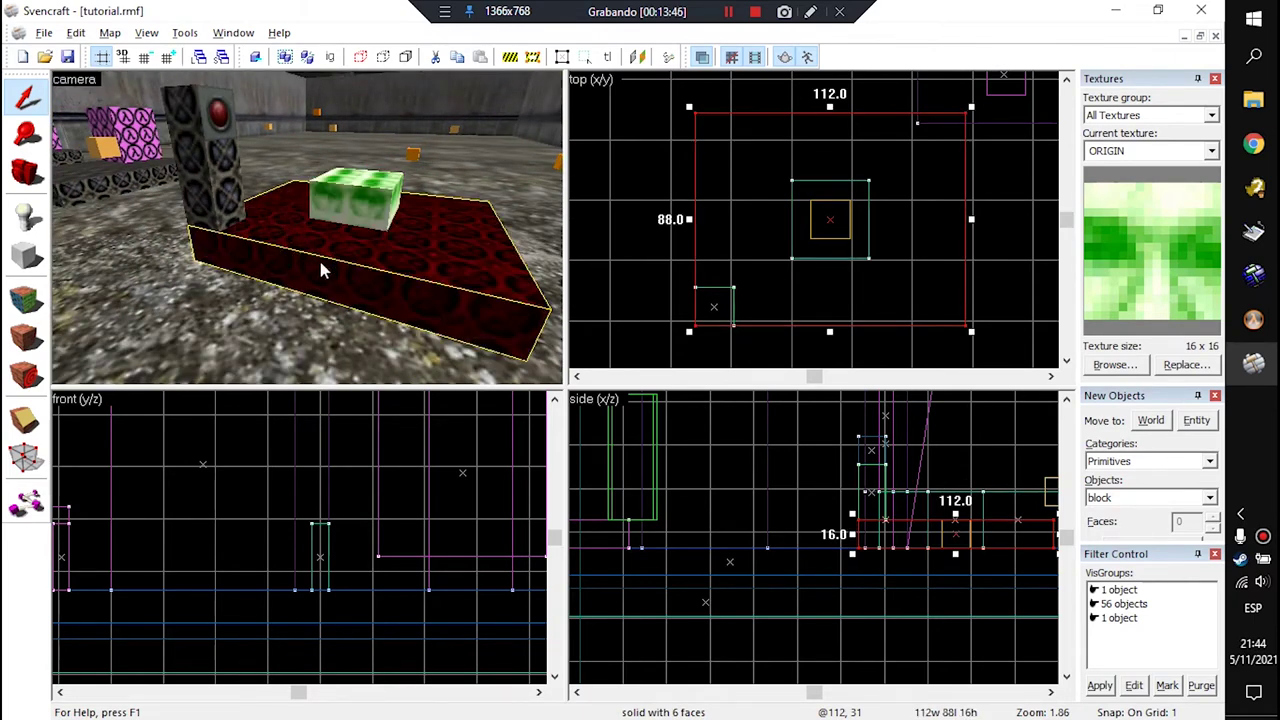
{"action": "left_click", "coordinate": [204, 197], "text": "ctrl"}
{"action": "left_click", "coordinate": [345, 199], "text": "ctrl"}
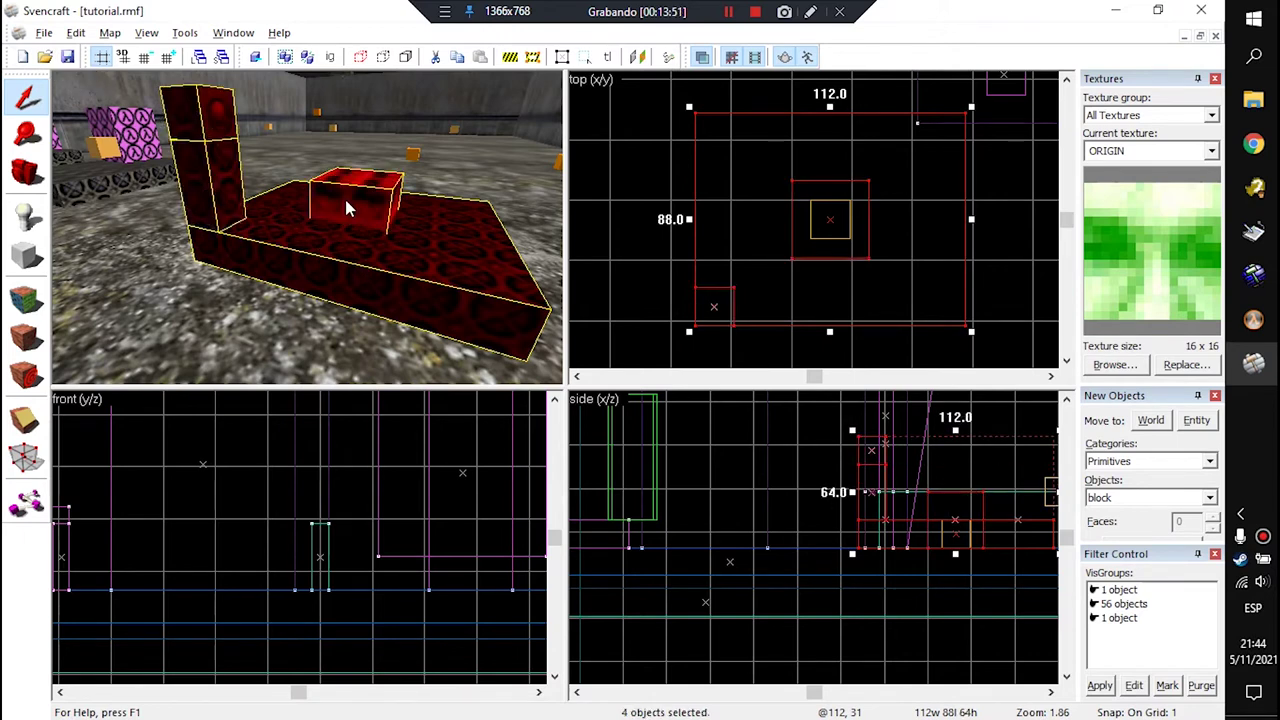
{"action": "key", "text": "ctrl+t"}
{"action": "left_click", "coordinate": [626, 215]}
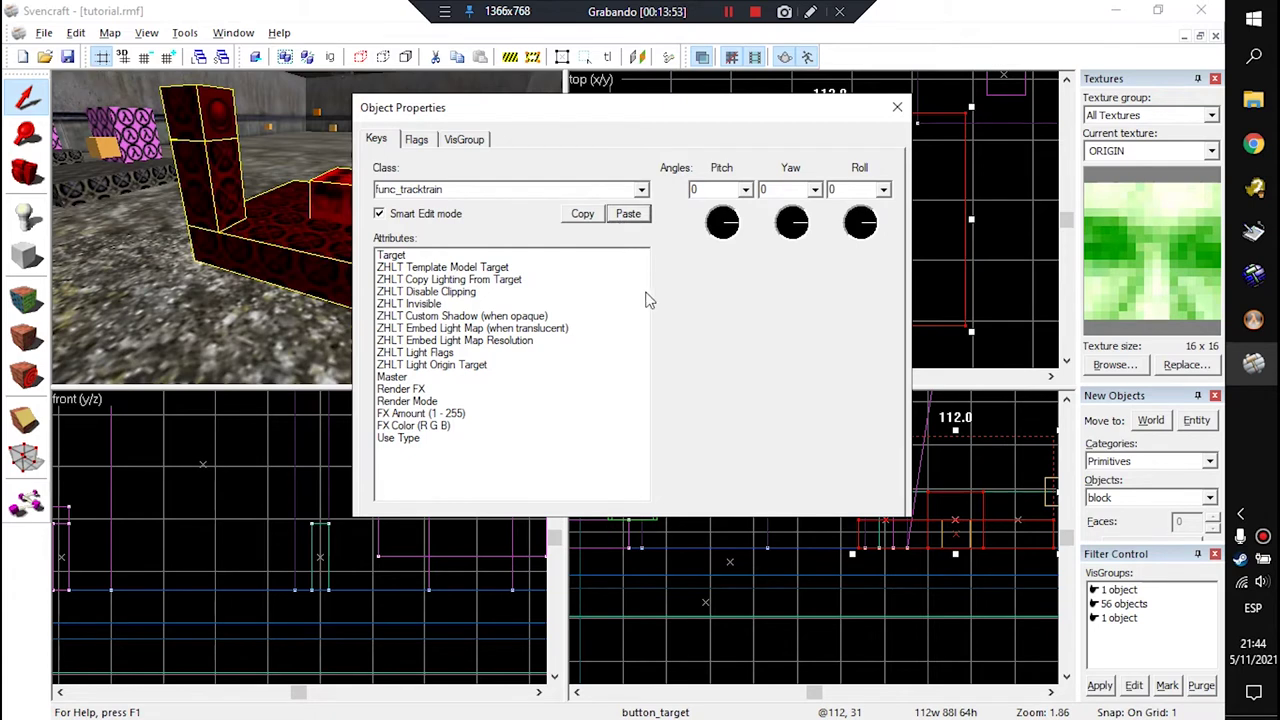
Step: Review the pasted entity's attributes, including ZHLT Disable Clipping, Use Type and Target, and close the object properties
{"action": "left_click", "coordinate": [440, 267]}
{"action": "left_click", "coordinate": [437, 256]}
{"action": "left_click", "coordinate": [474, 354]}
{"action": "left_click", "coordinate": [464, 366]}
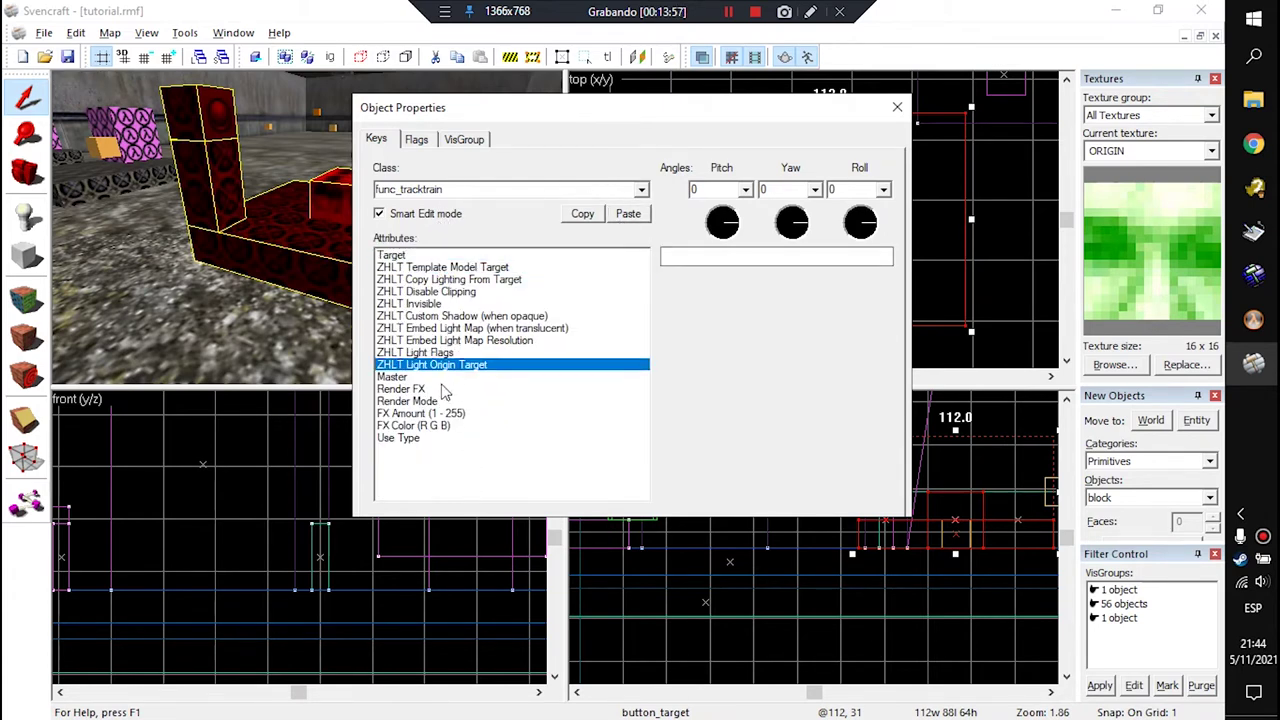
{"action": "left_click", "coordinate": [444, 436]}
{"action": "left_click", "coordinate": [443, 341]}
{"action": "left_click", "coordinate": [442, 303]}
{"action": "left_click", "coordinate": [441, 292]}
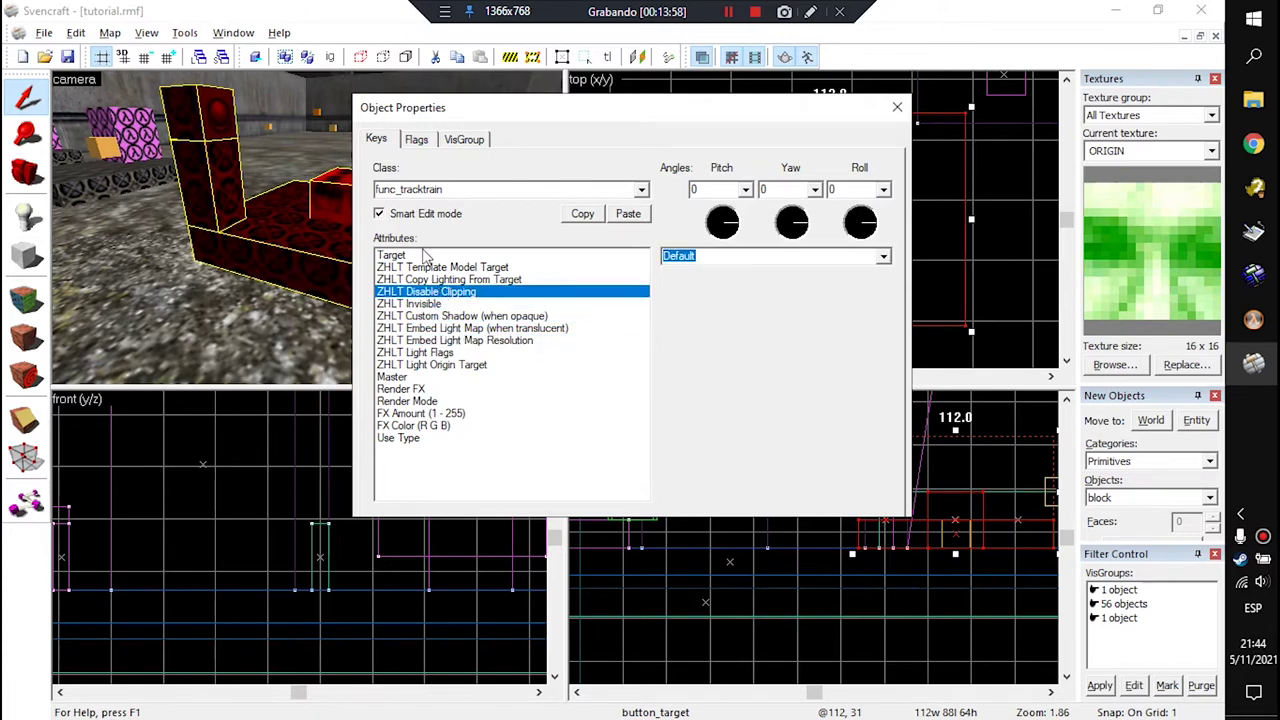
{"action": "left_click", "coordinate": [425, 255]}
{"action": "left_click_drag", "start_coordinate": [725, 255], "coordinate": [636, 256]}
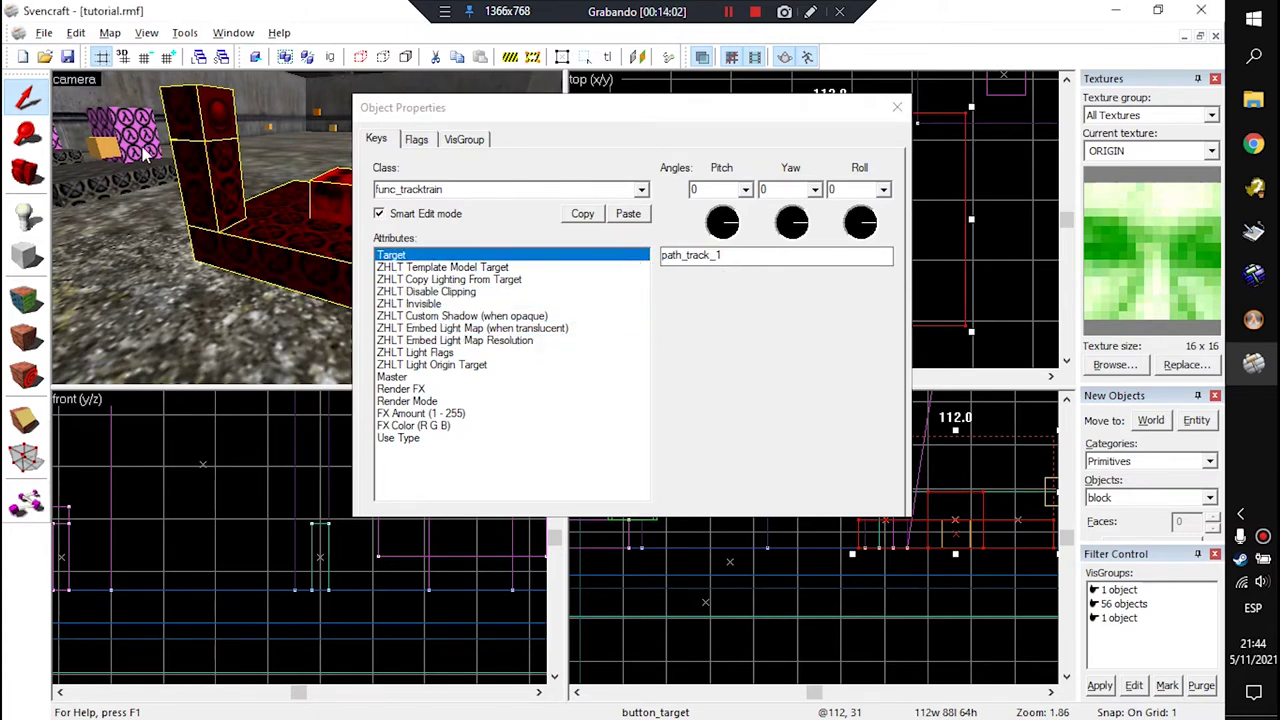
{"action": "key", "text": "z"}
{"action": "left_click_drag", "start_coordinate": [307, 228], "coordinate": [308, 232]}
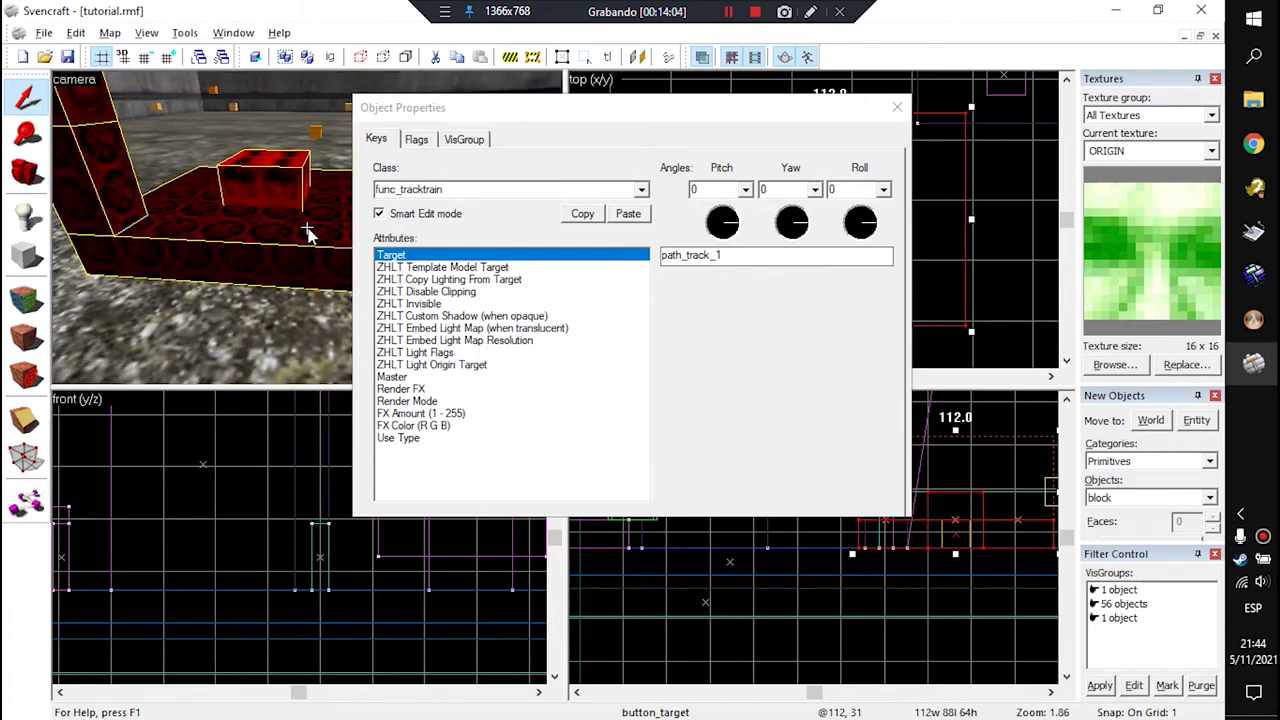
{"action": "key", "text": "z"}
{"action": "key", "text": "z"}
{"action": "left_click", "coordinate": [899, 109]}
Step: Select path_track_1 inside the tied platform and examine it from close up
{"action": "key", "text": "z"}
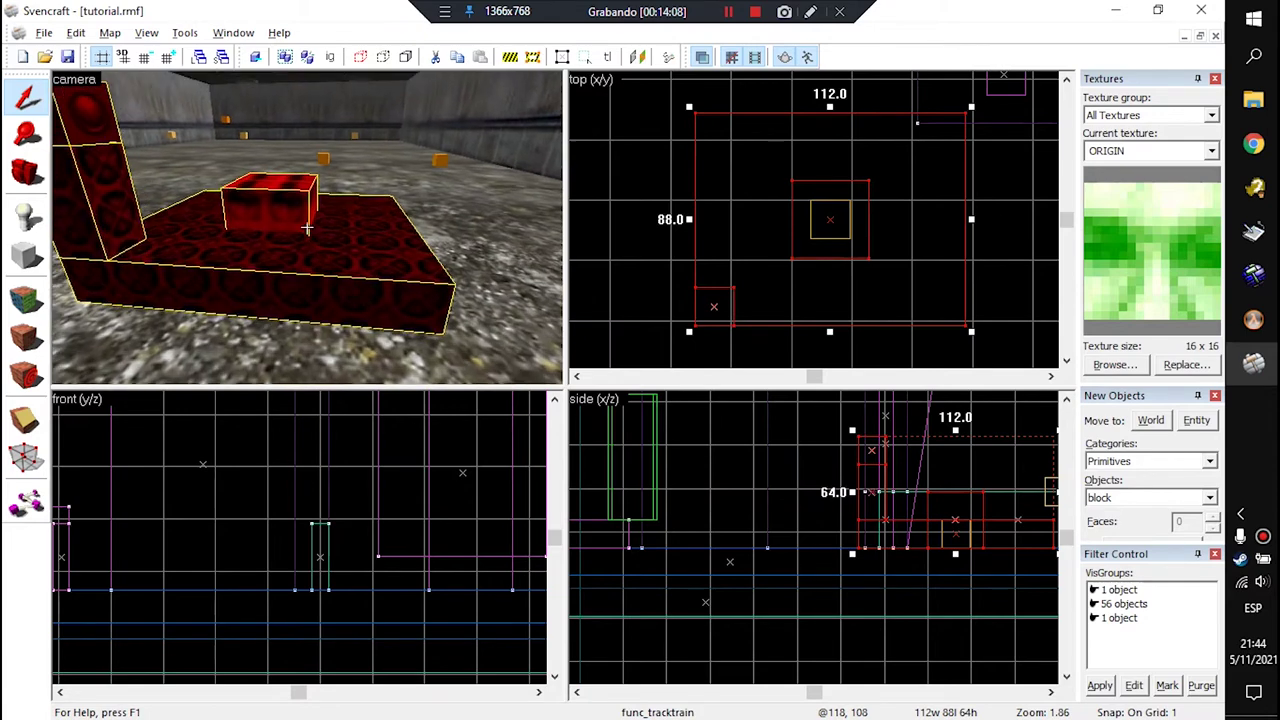
{"action": "key", "text": "w"}
{"action": "key", "text": "w"}
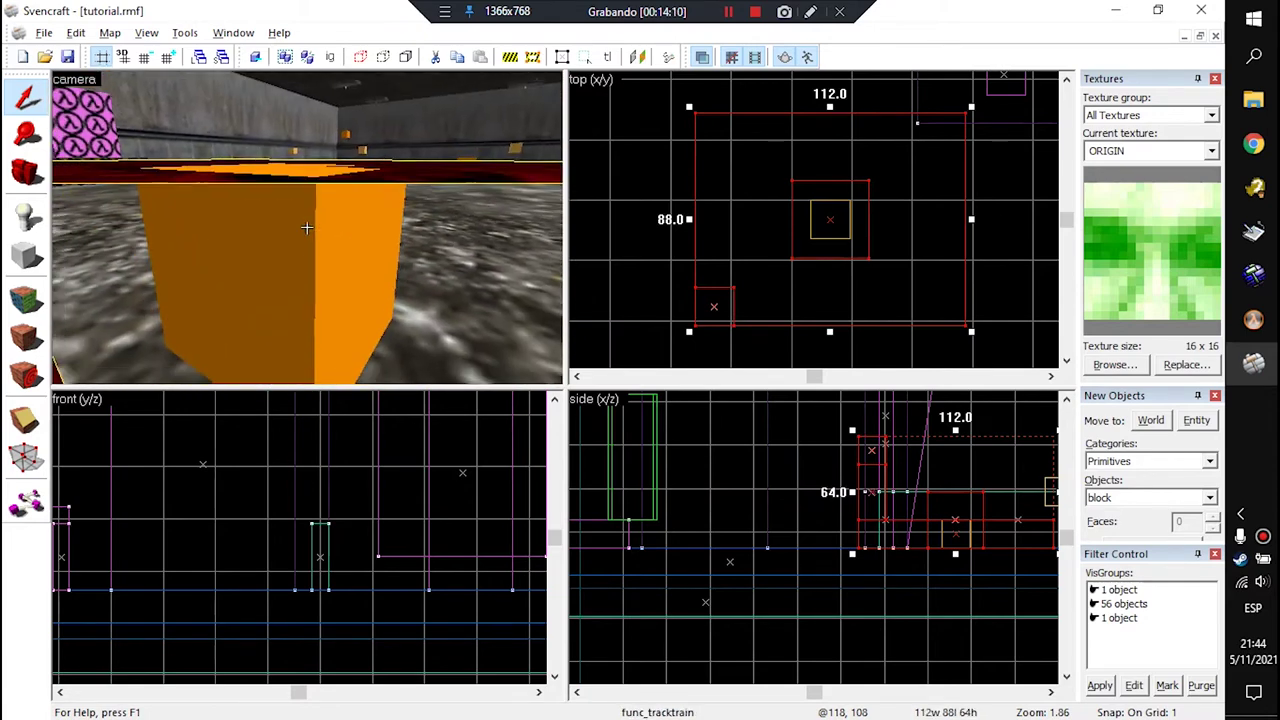
{"action": "key", "text": "s"}
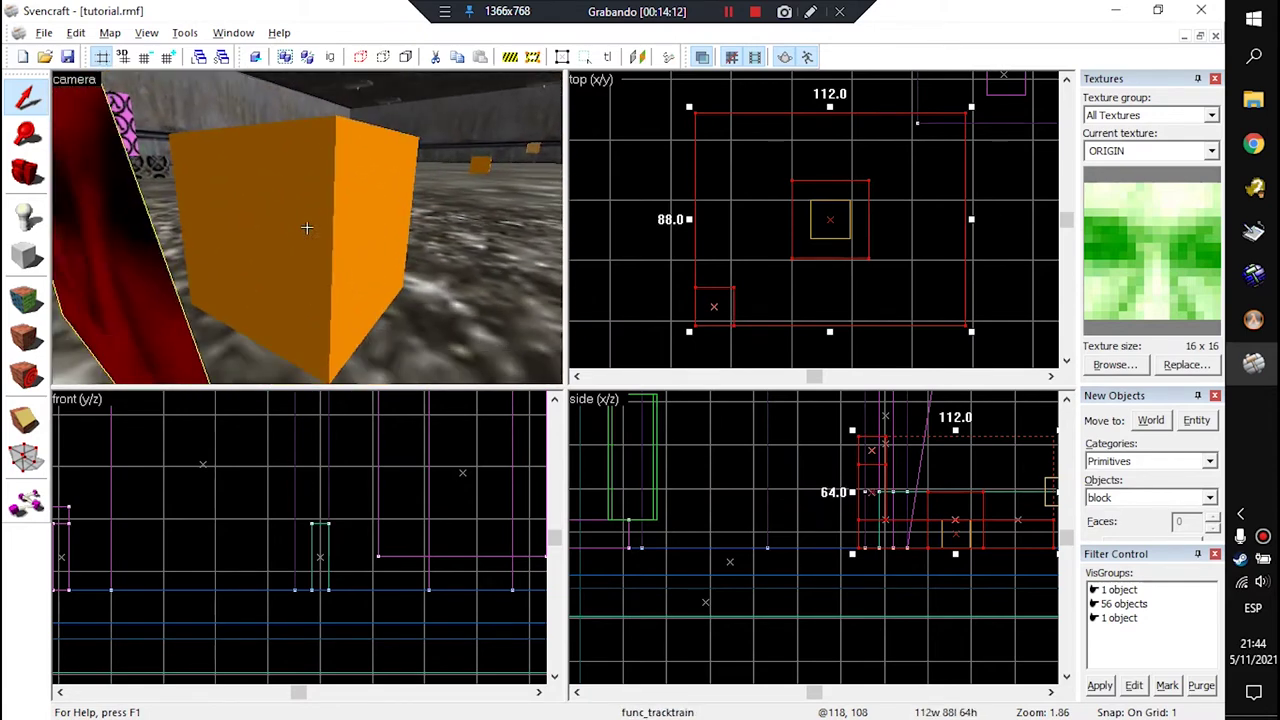
{"action": "key", "text": "s"}
{"action": "key", "text": "w"}
{"action": "left_click", "coordinate": [306, 228]}
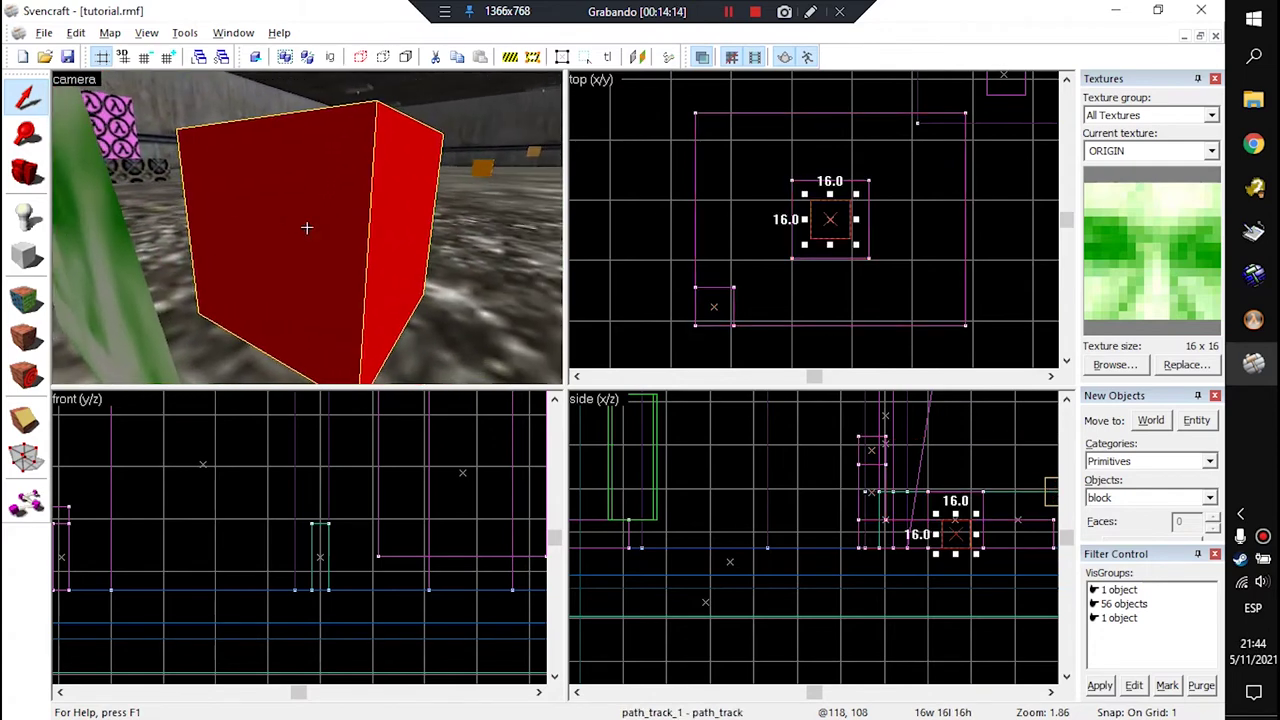
{"action": "key", "text": "s"}
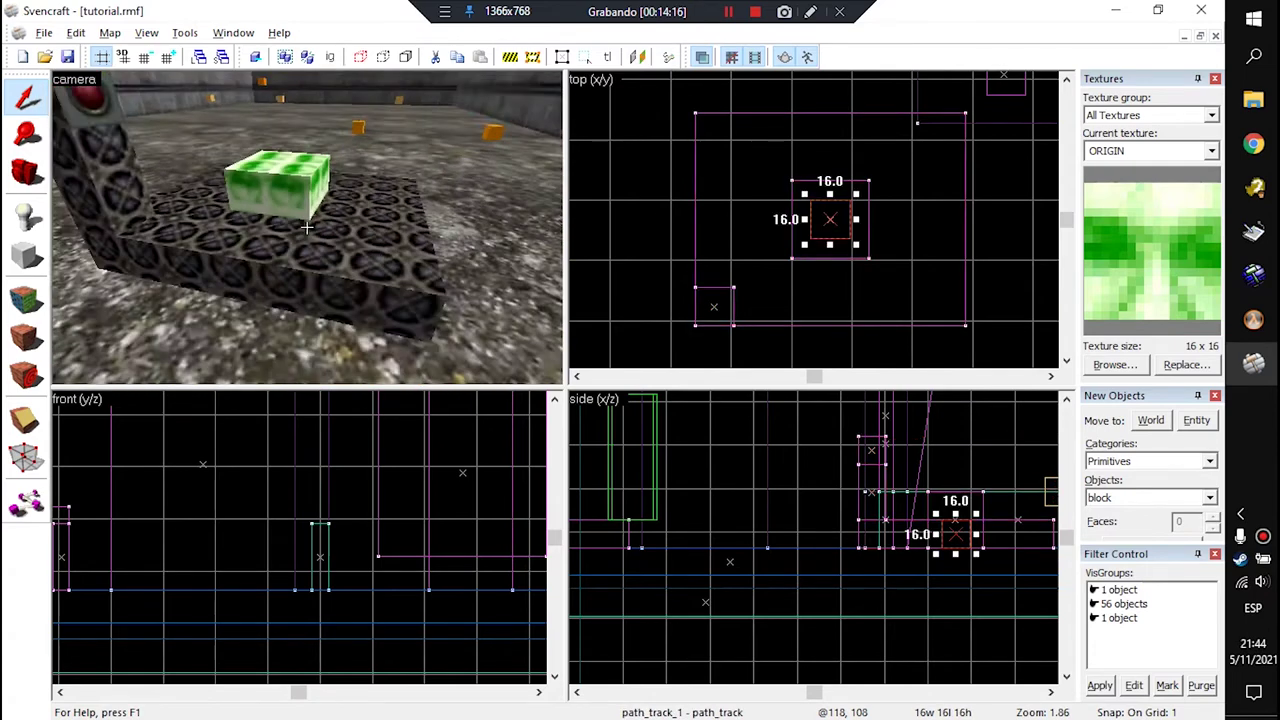
Step: Review the func_tracktrain's Name and First stop target attributes and close the object properties
{"action": "double_click", "coordinate": [309, 236]}
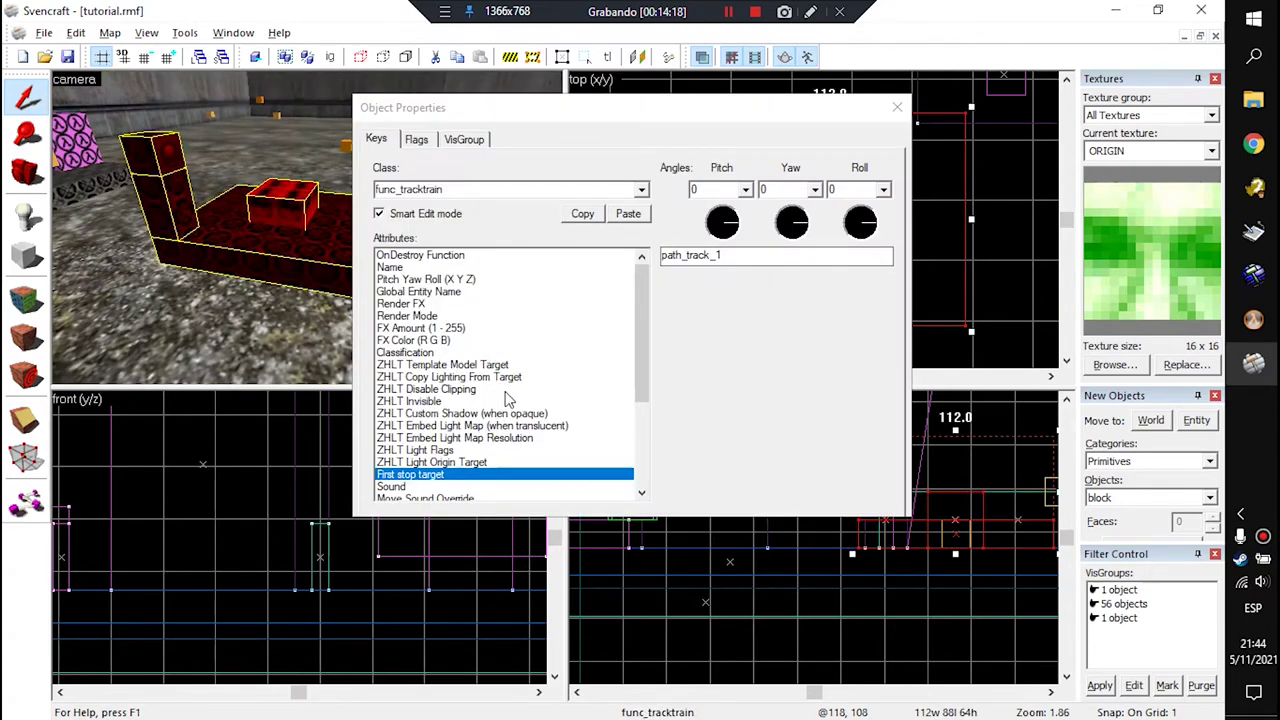
{"action": "left_click", "coordinate": [427, 268]}
{"action": "scroll", "coordinate": [456, 343], "scroll_direction": "down", "scroll_amount": 4}
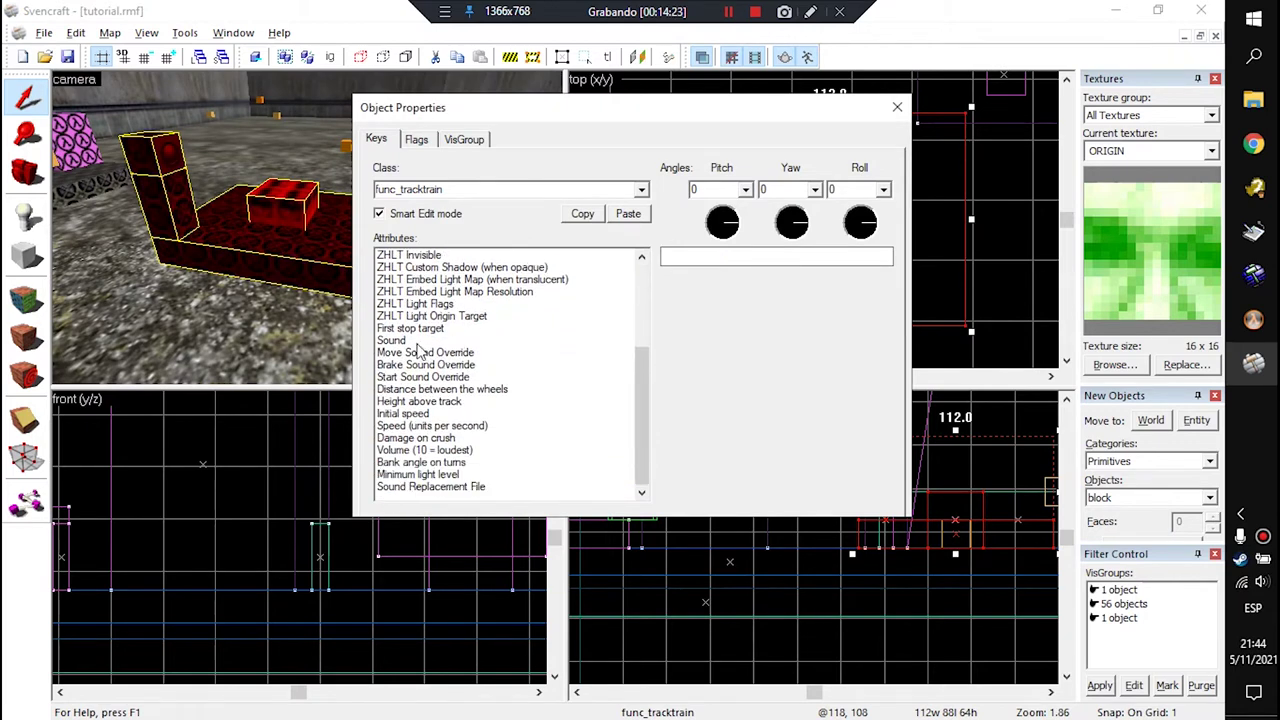
{"action": "left_click", "coordinate": [432, 330]}
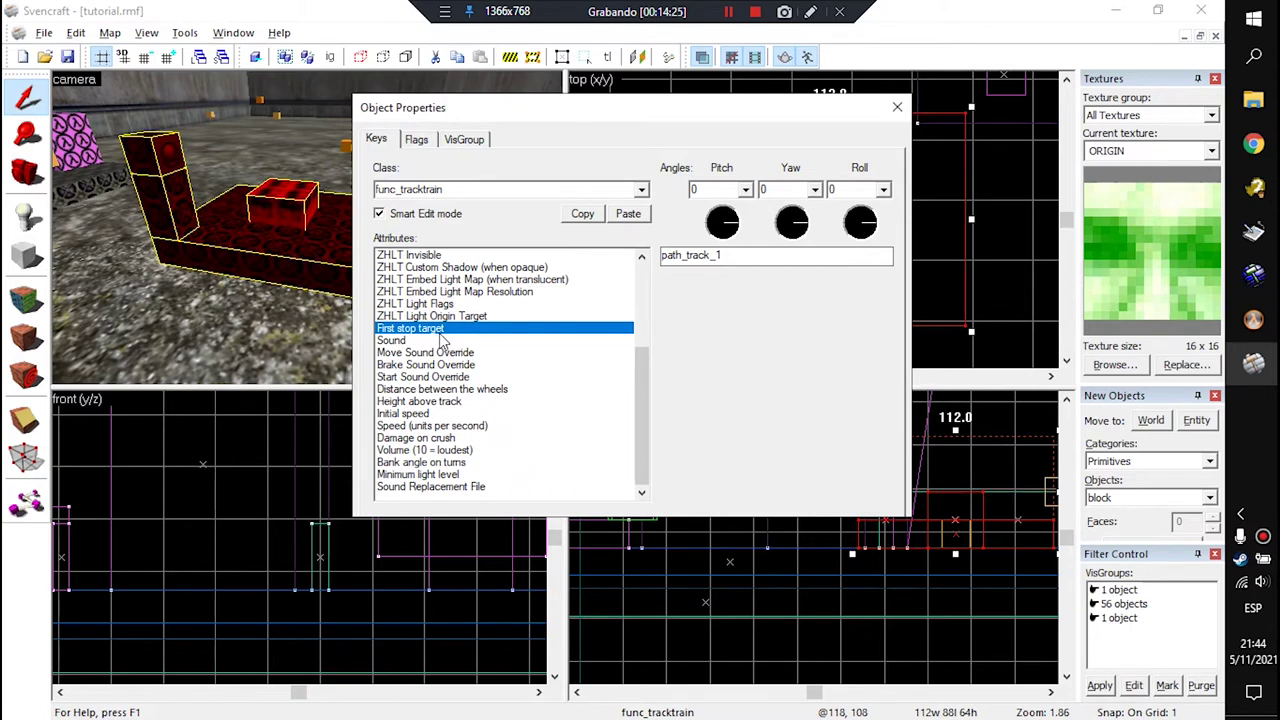
{"action": "left_click_drag", "start_coordinate": [742, 254], "coordinate": [681, 262]}
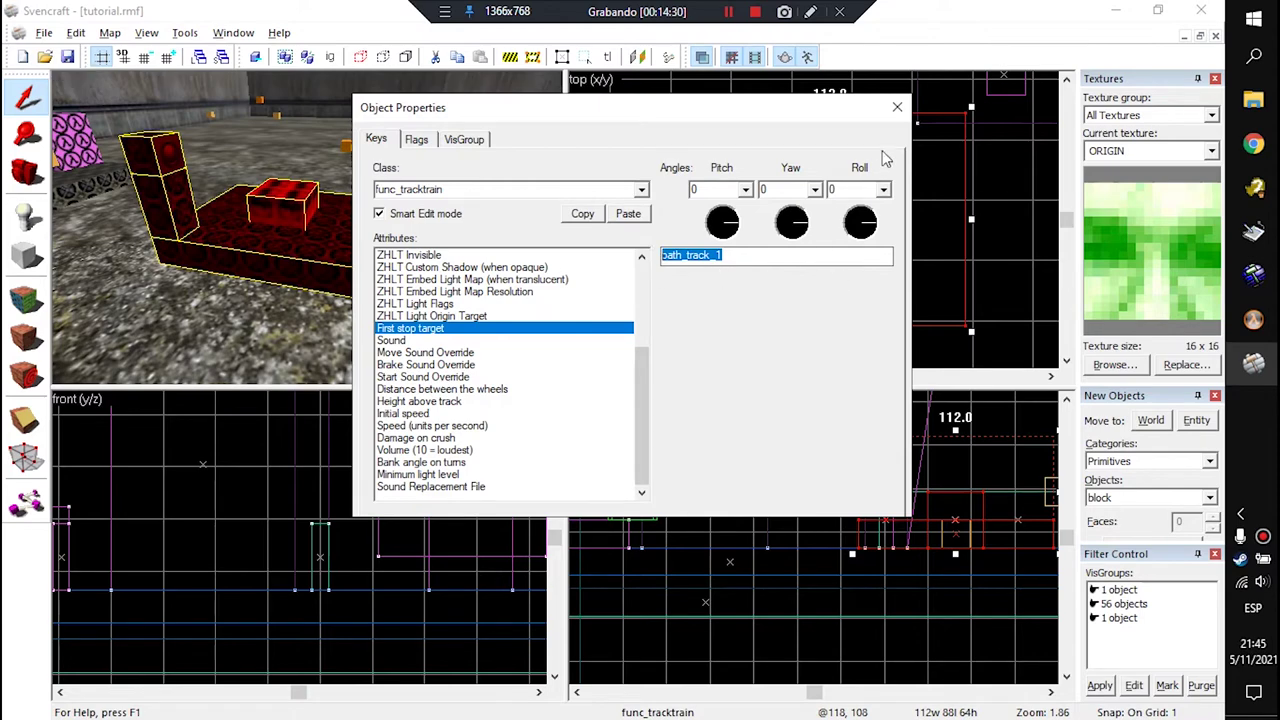
{"action": "left_click", "coordinate": [897, 107]}
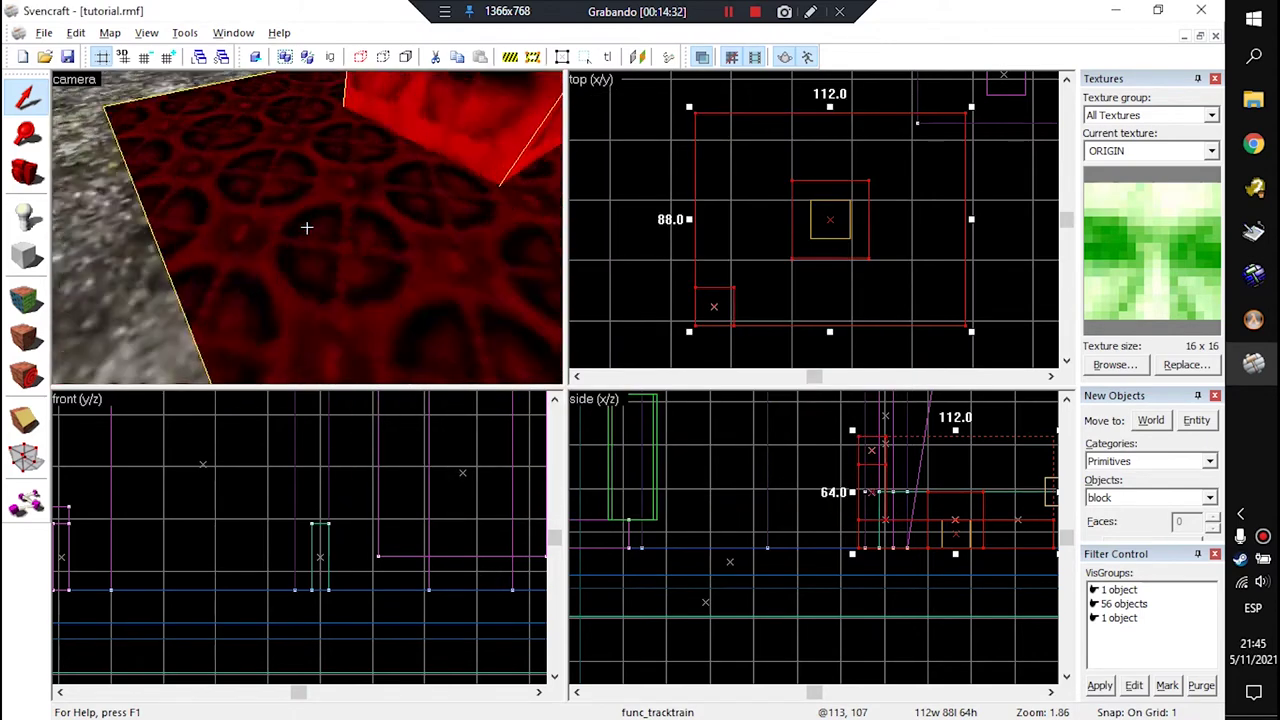
Step: Clone path_track_1 together with its tracktrain platform three times, arranging the copies in a square with the original
{"action": "key", "text": "z"}
{"action": "left_click", "coordinate": [305, 245]}
{"action": "key", "text": "z"}
{"action": "key", "text": "s"}
{"action": "key", "text": "z"}
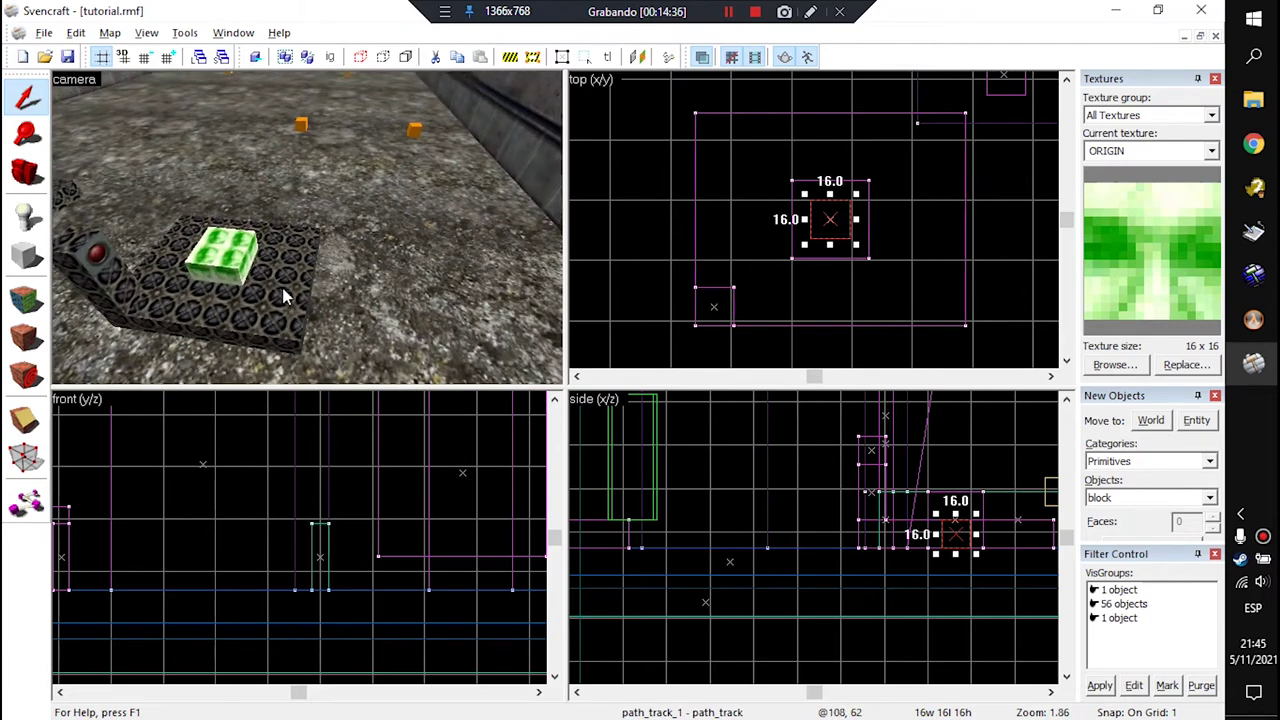
{"action": "left_click", "coordinate": [275, 283], "text": "ctrl"}
{"action": "scroll", "coordinate": [825, 278], "scroll_direction": "down", "scroll_amount": 5}
{"action": "left_click_drag", "start_coordinate": [816, 275], "coordinate": [811, 110], "text": "shift"}
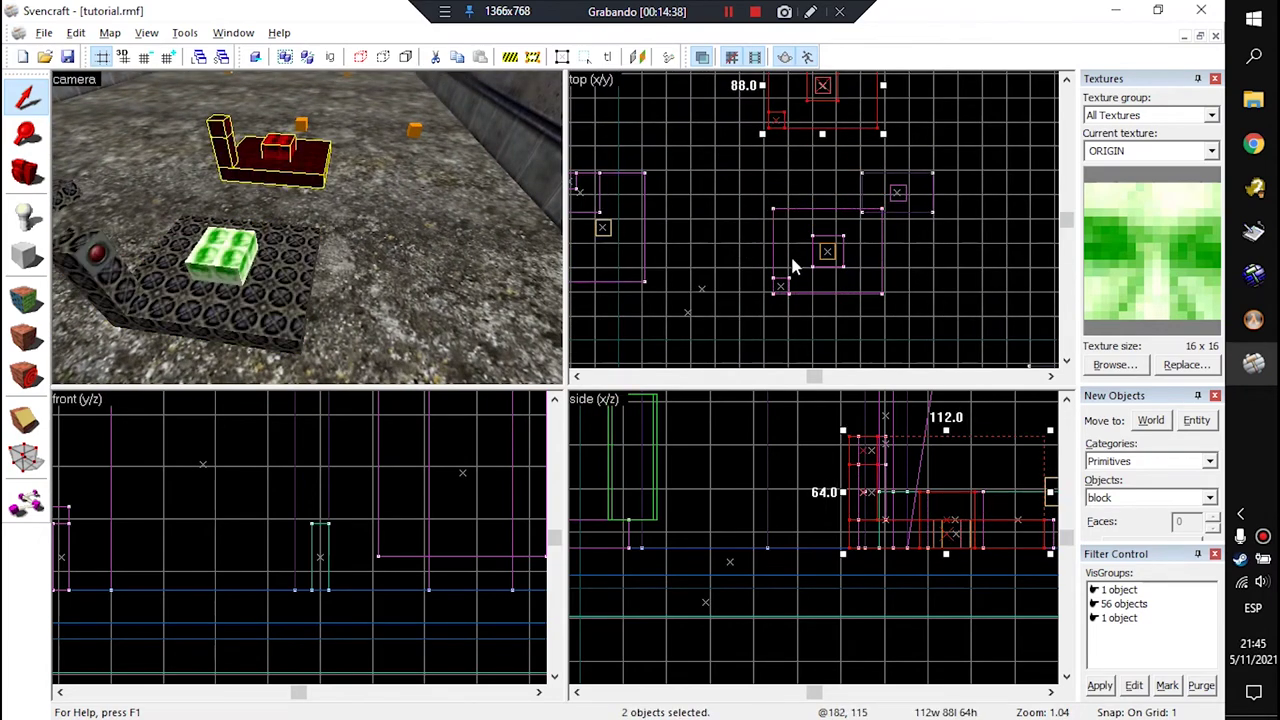
{"action": "scroll", "coordinate": [793, 255], "scroll_direction": "down", "scroll_amount": 3}
{"action": "mouse_move", "coordinate": [806, 192]}
{"action": "left_mouse_down", "text": "shift"}
{"action": "mouse_move", "coordinate": [856, 196]}
{"action": "mouse_move", "coordinate": [863, 258]}
{"action": "left_mouse_up", "text": "shift"}
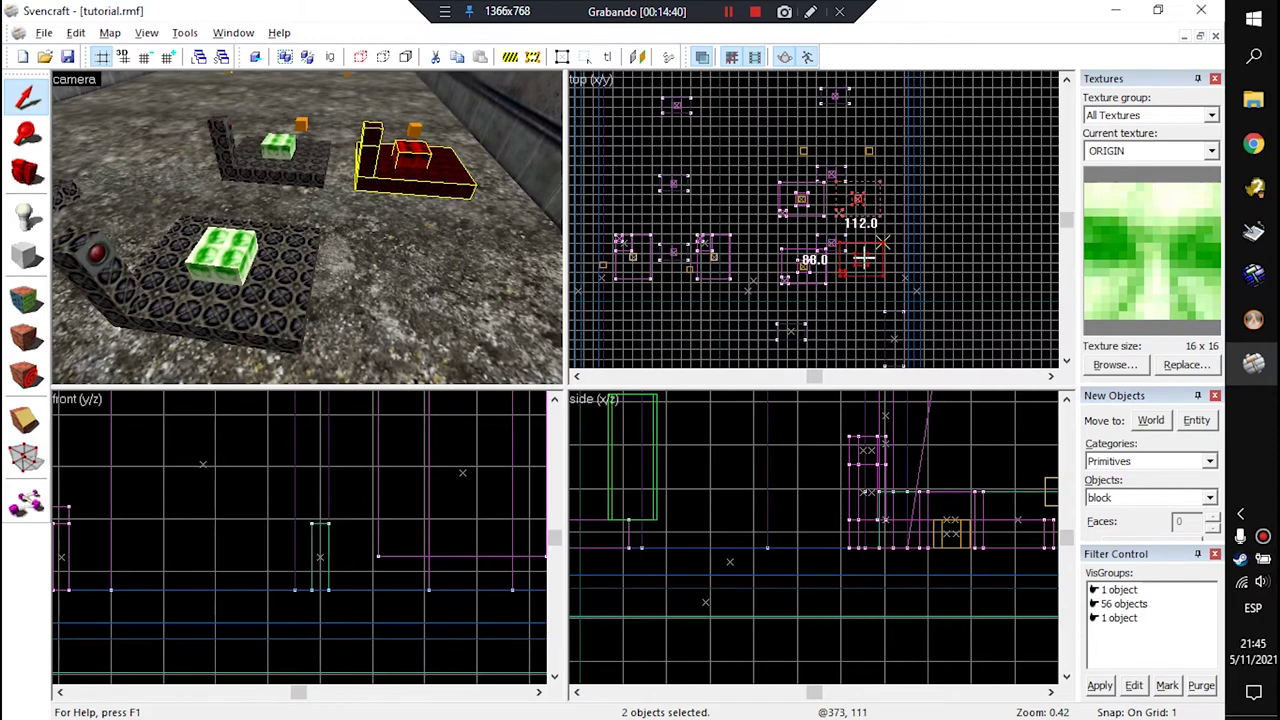
Step: Delete the three cloned func_tracktrain platforms, keeping their path_track copies
{"action": "left_click", "coordinate": [278, 157]}
{"action": "left_click", "coordinate": [408, 163], "text": "ctrl"}
{"action": "left_click", "coordinate": [458, 277], "text": "ctrl"}
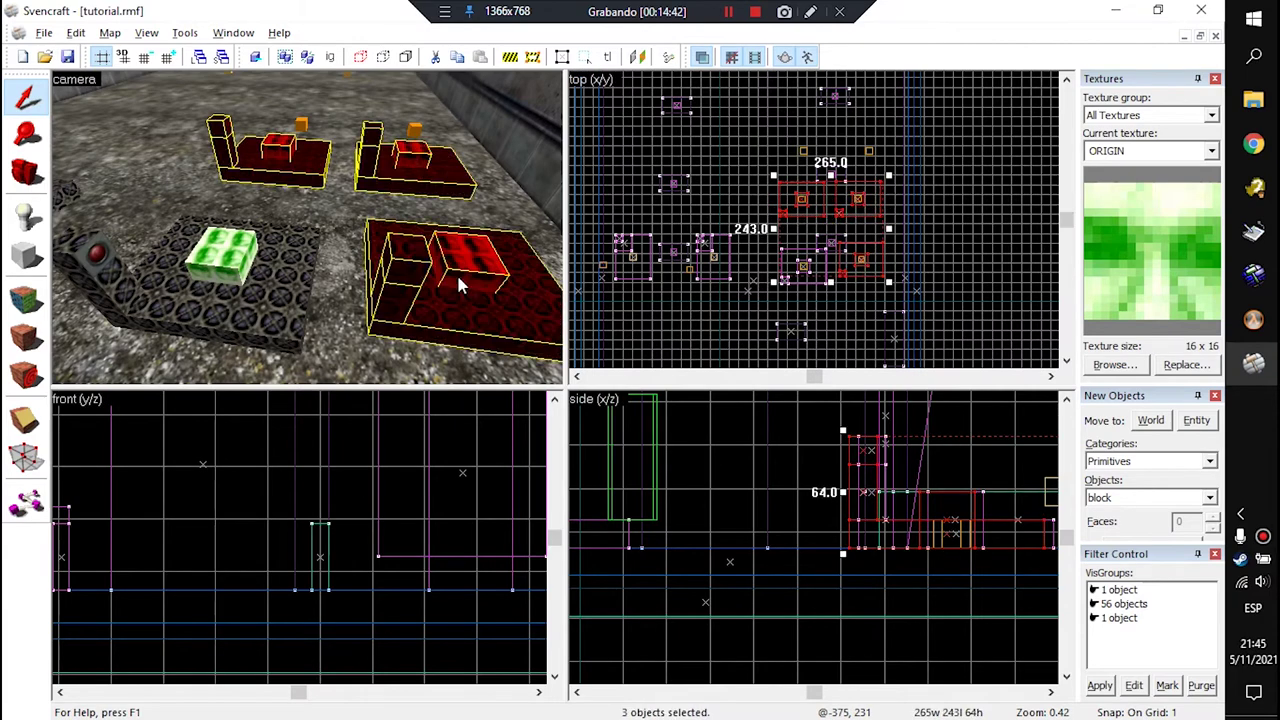
{"action": "key", "text": "Delete"}
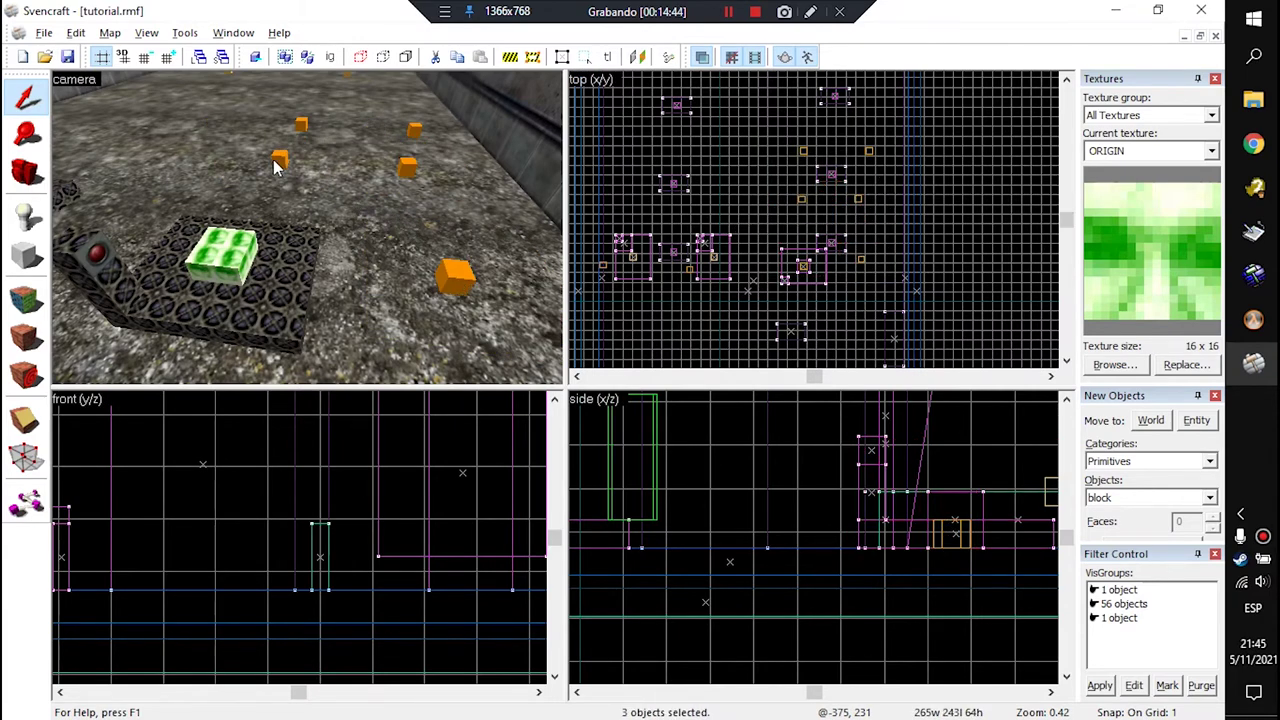
Step: Compare the original path_track inside the platform with its nearest clone, review the clone's Name and Next stop target, and close the properties
{"action": "left_click", "coordinate": [279, 164]}
{"action": "double_click", "coordinate": [287, 171]}
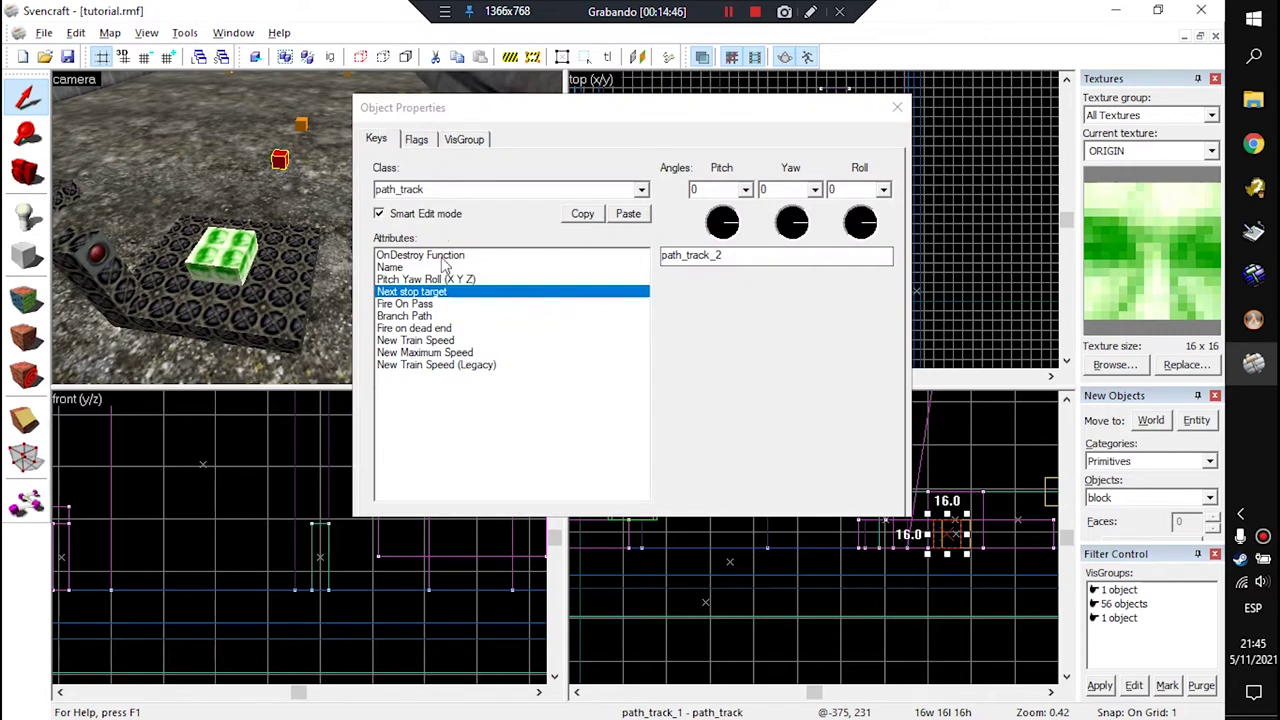
{"action": "scroll", "coordinate": [238, 275], "scroll_direction": "up", "scroll_amount": 8}
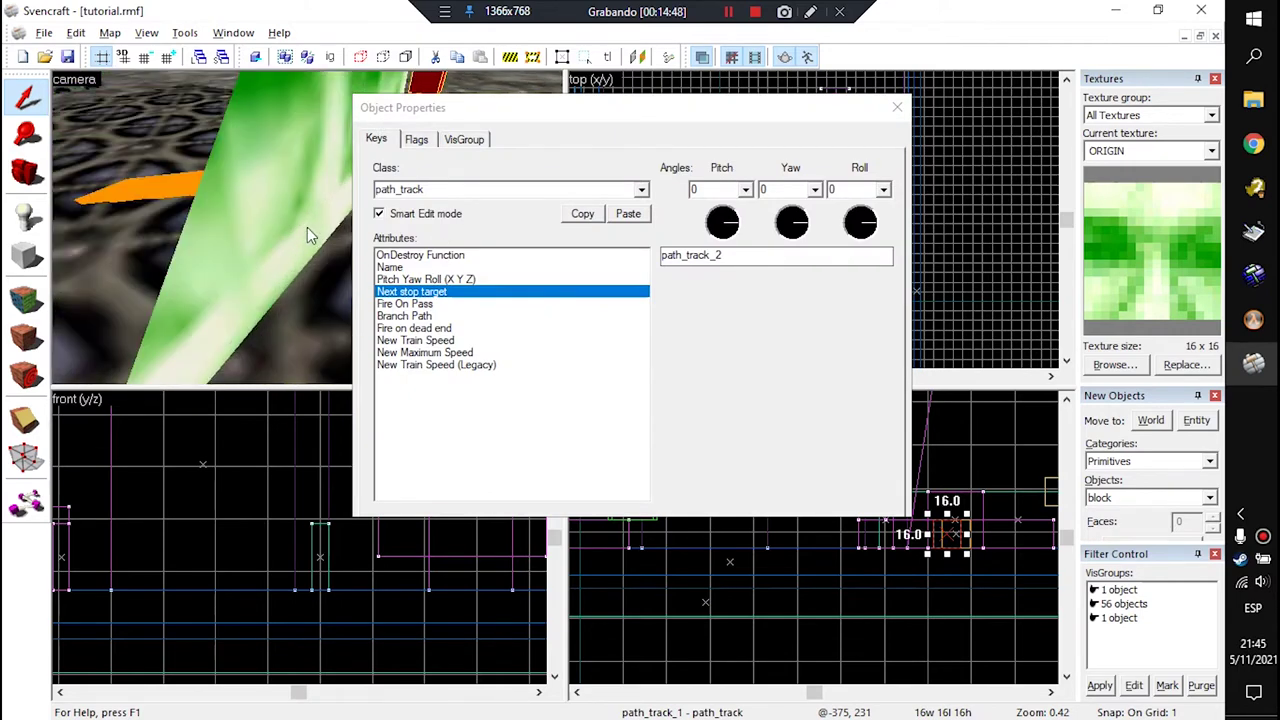
{"action": "left_click", "coordinate": [242, 303]}
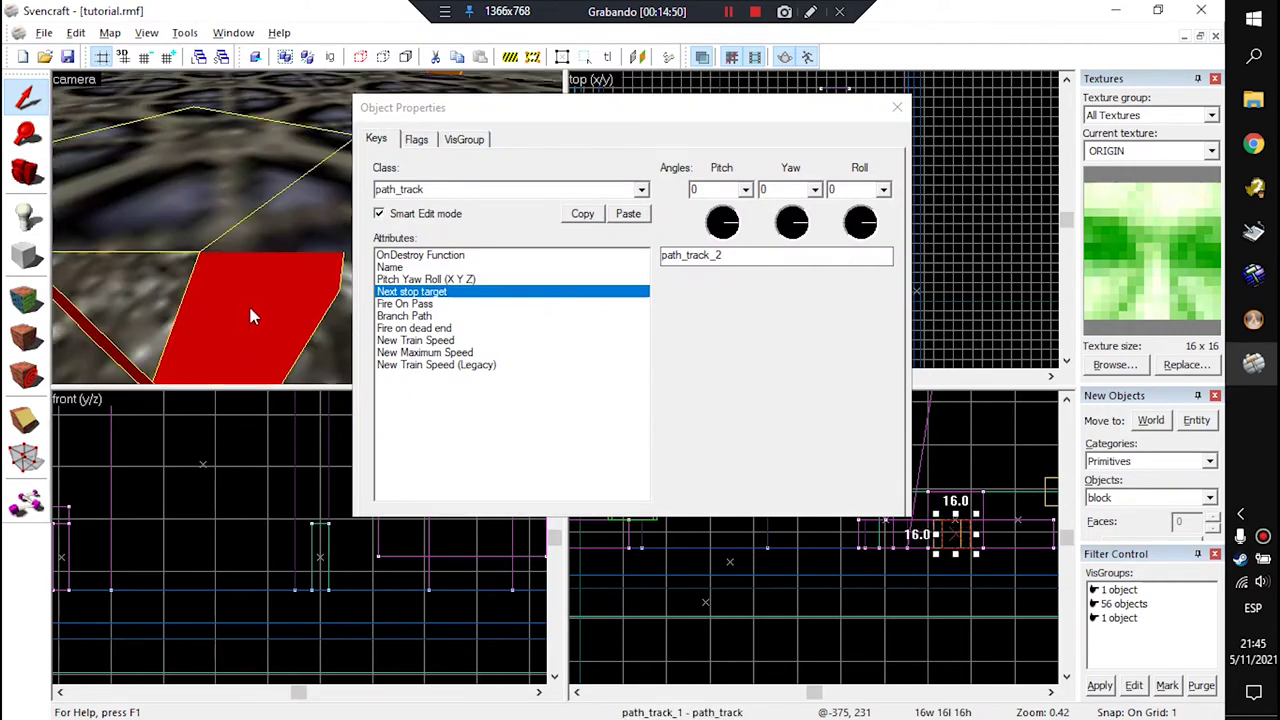
{"action": "scroll", "coordinate": [256, 314], "scroll_direction": "down", "scroll_amount": 10}
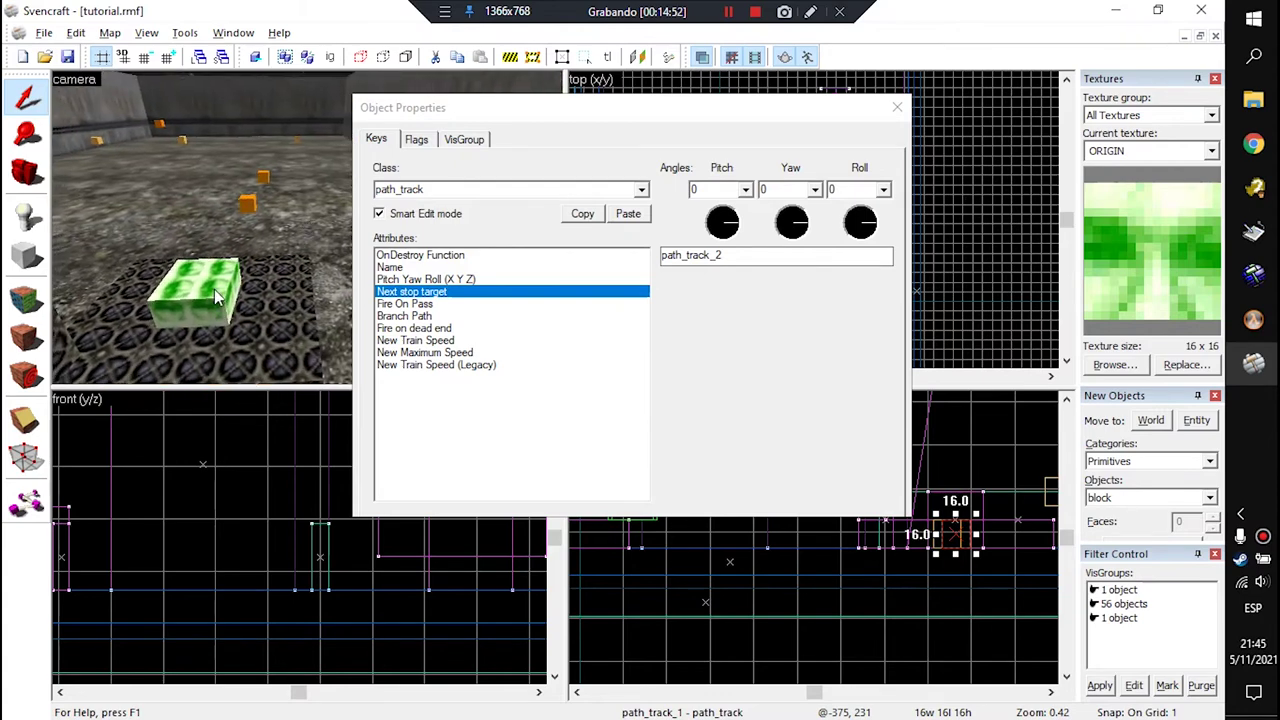
{"action": "left_click_drag", "start_coordinate": [745, 256], "coordinate": [685, 259]}
{"action": "left_click", "coordinate": [248, 206]}
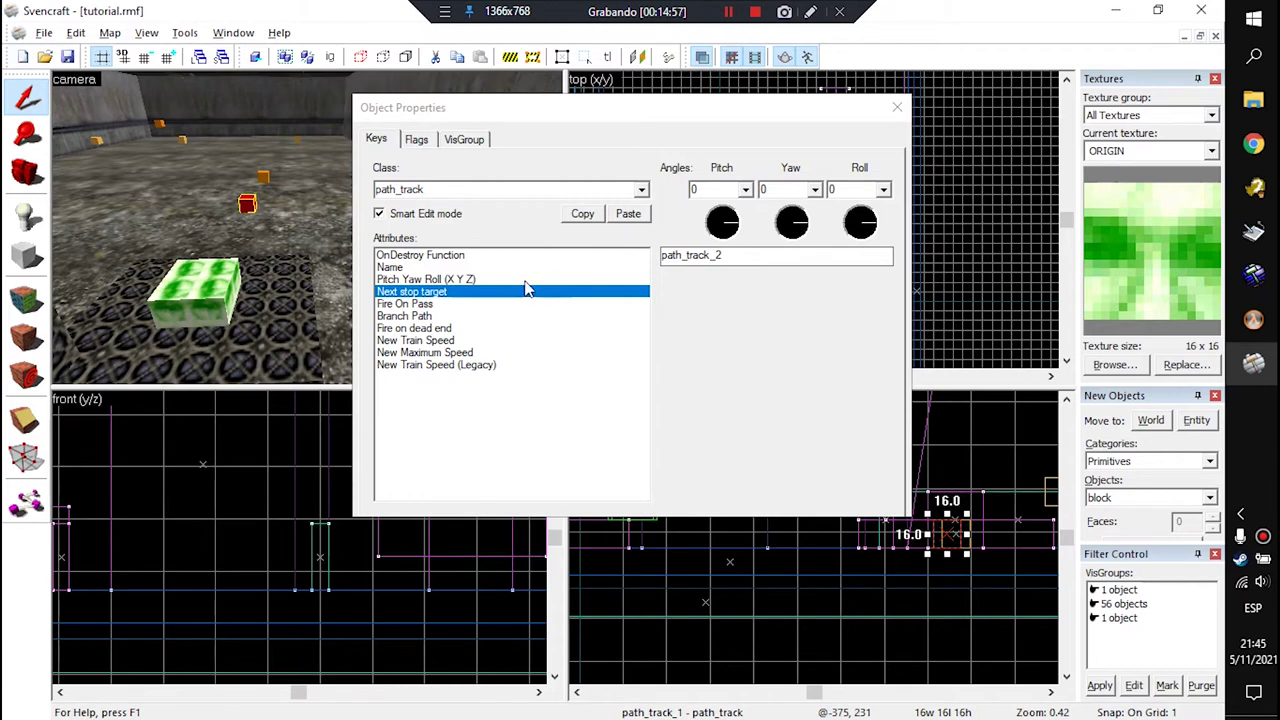
{"action": "left_click", "coordinate": [450, 268]}
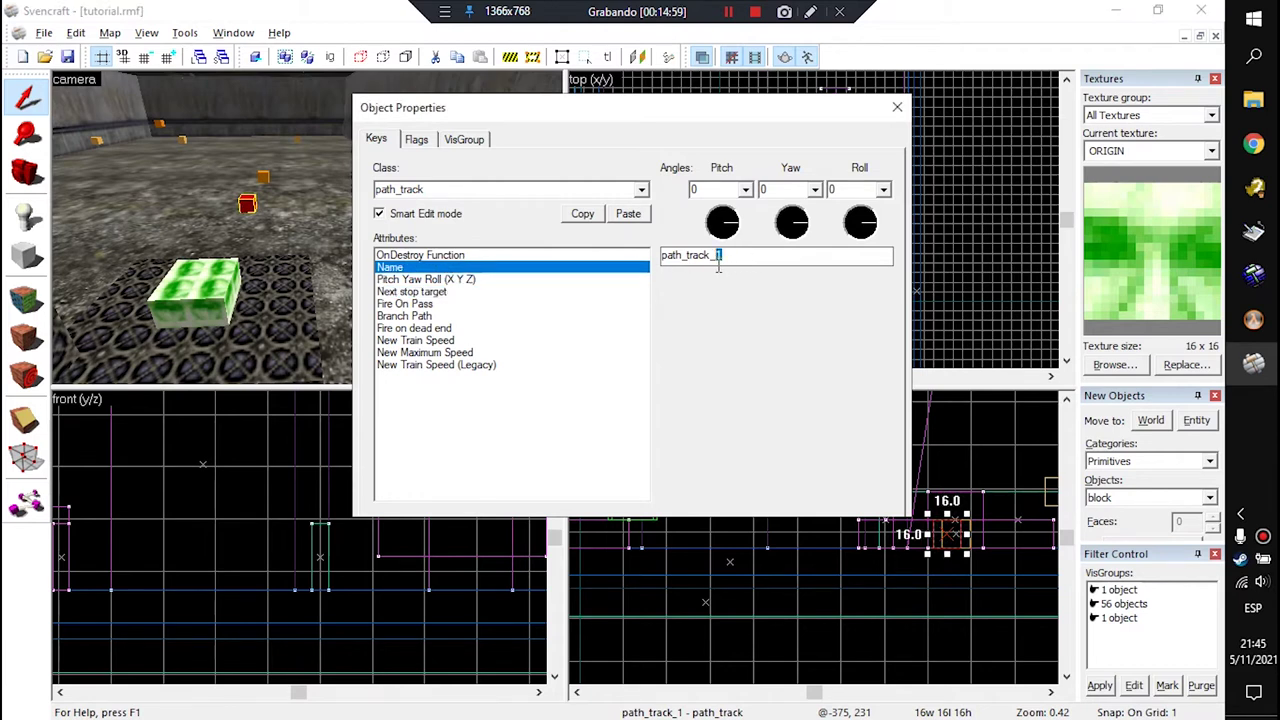
{"action": "left_click", "coordinate": [466, 292]}
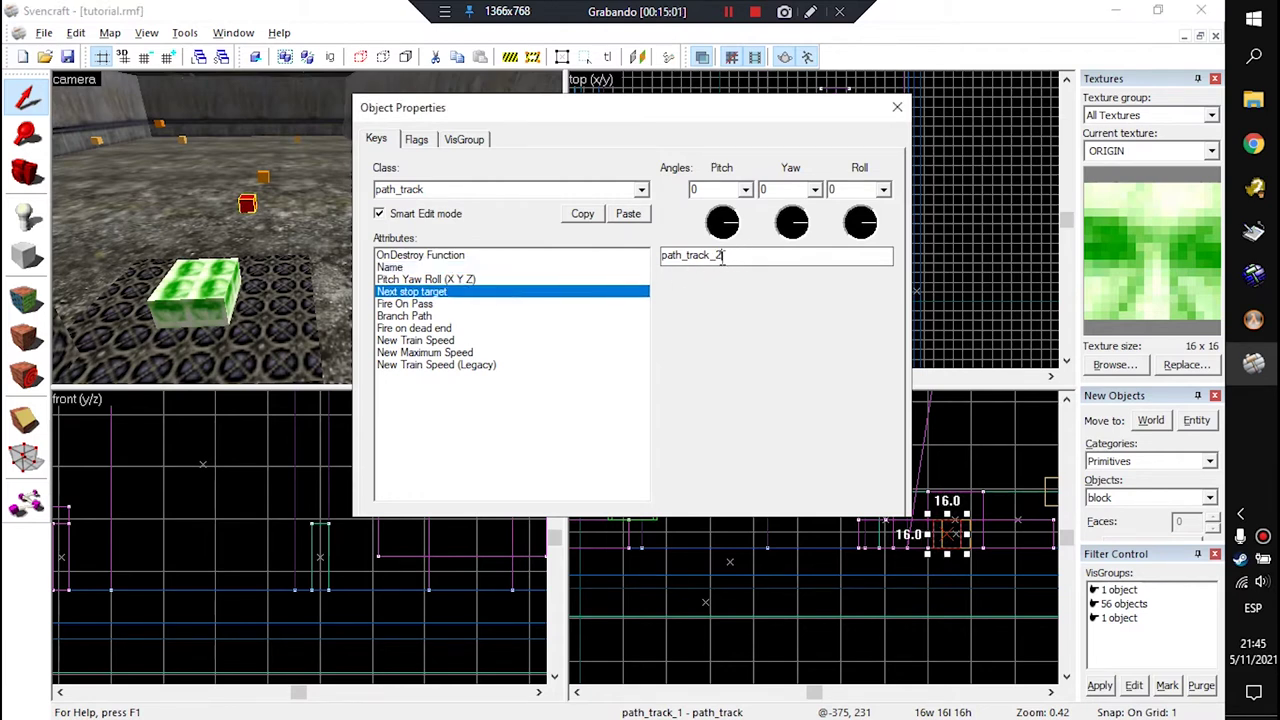
{"action": "left_click", "coordinate": [896, 107]}
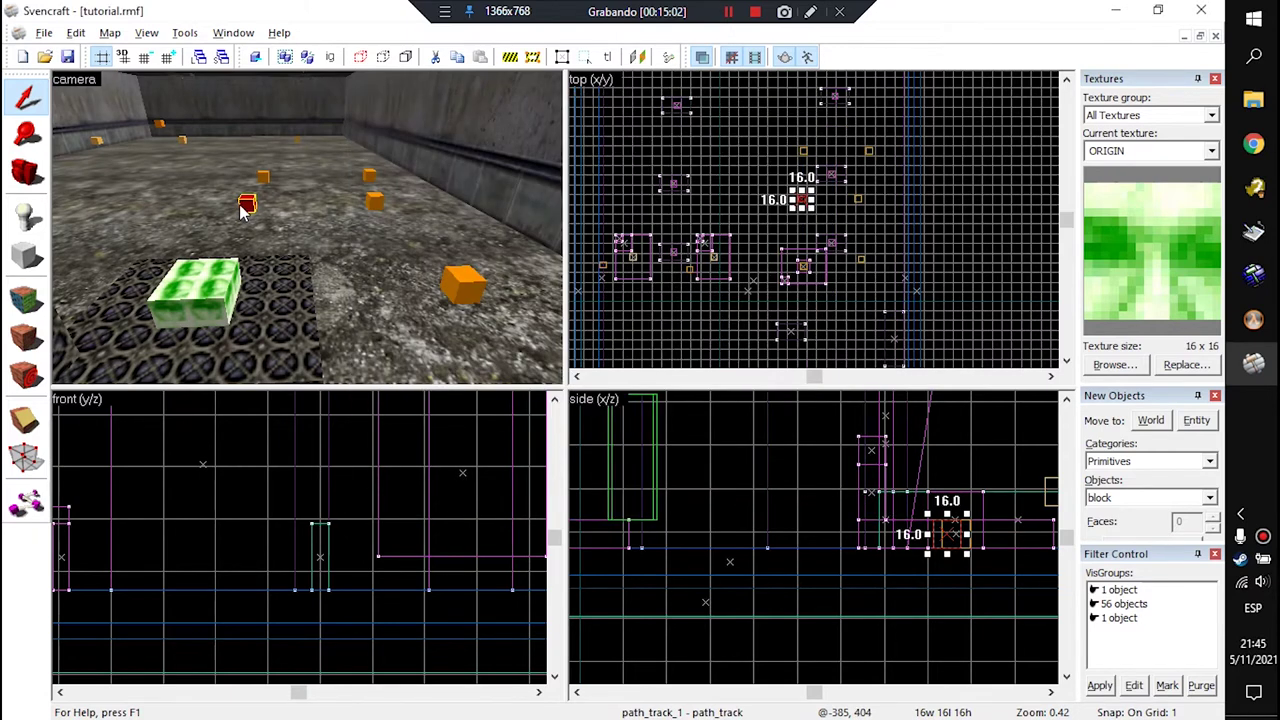
Step: Delete the three cloned path_track_1 copies, keeping path_track_2 and path_track_3
{"action": "left_click", "coordinate": [378, 205], "text": "ctrl"}
{"action": "left_click", "coordinate": [457, 288], "text": "ctrl"}
{"action": "key", "text": "Delete"}
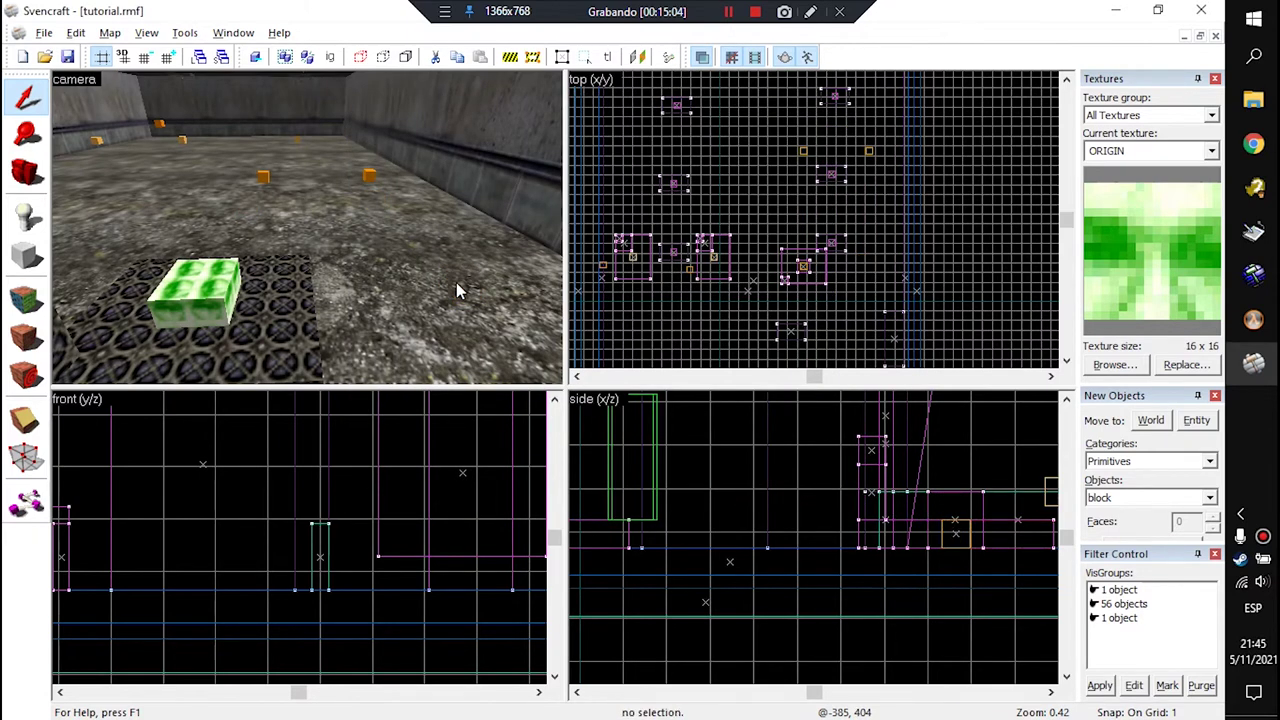
Step: Select path_track_2 and path_track_3 in turn to check the remaining stops of the path
{"action": "left_click", "coordinate": [264, 178]}
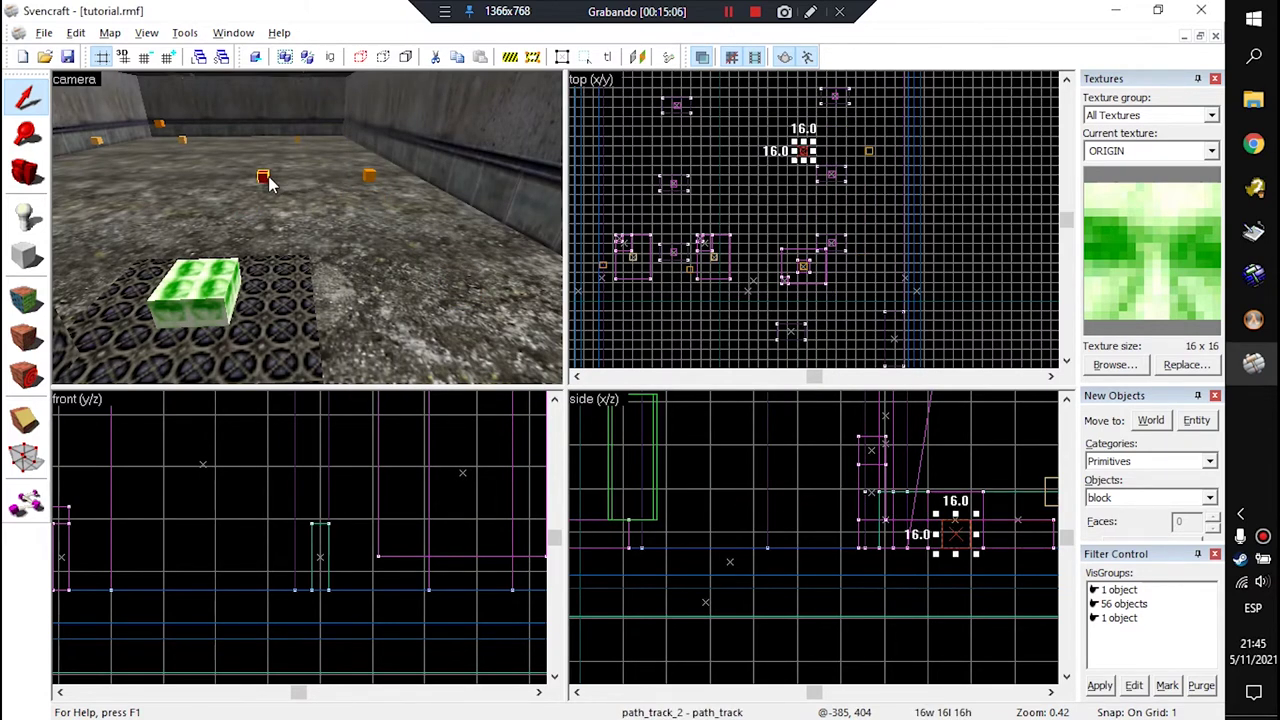
{"action": "left_click", "coordinate": [352, 191]}
{"action": "left_click", "coordinate": [369, 177]}
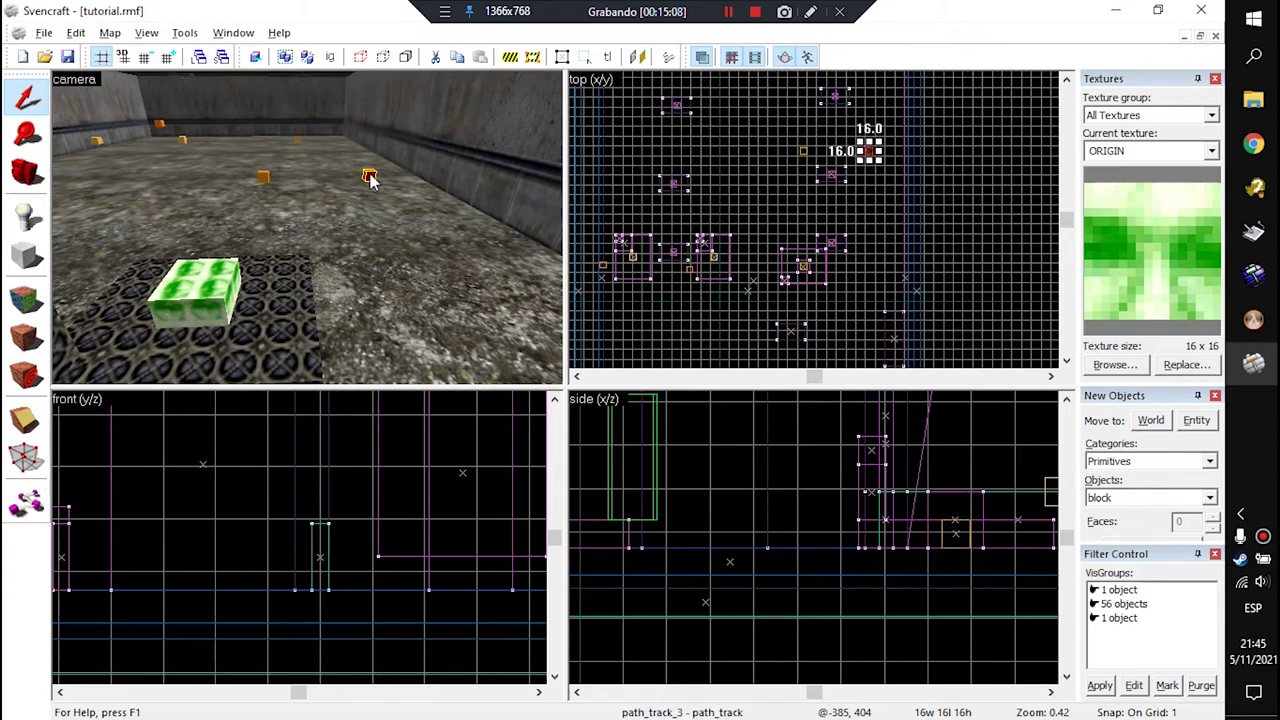
Step: Examine the flags available for the func_tracktrain platform and close its object properties
{"action": "key", "text": "z"}
{"action": "key", "text": "w"}
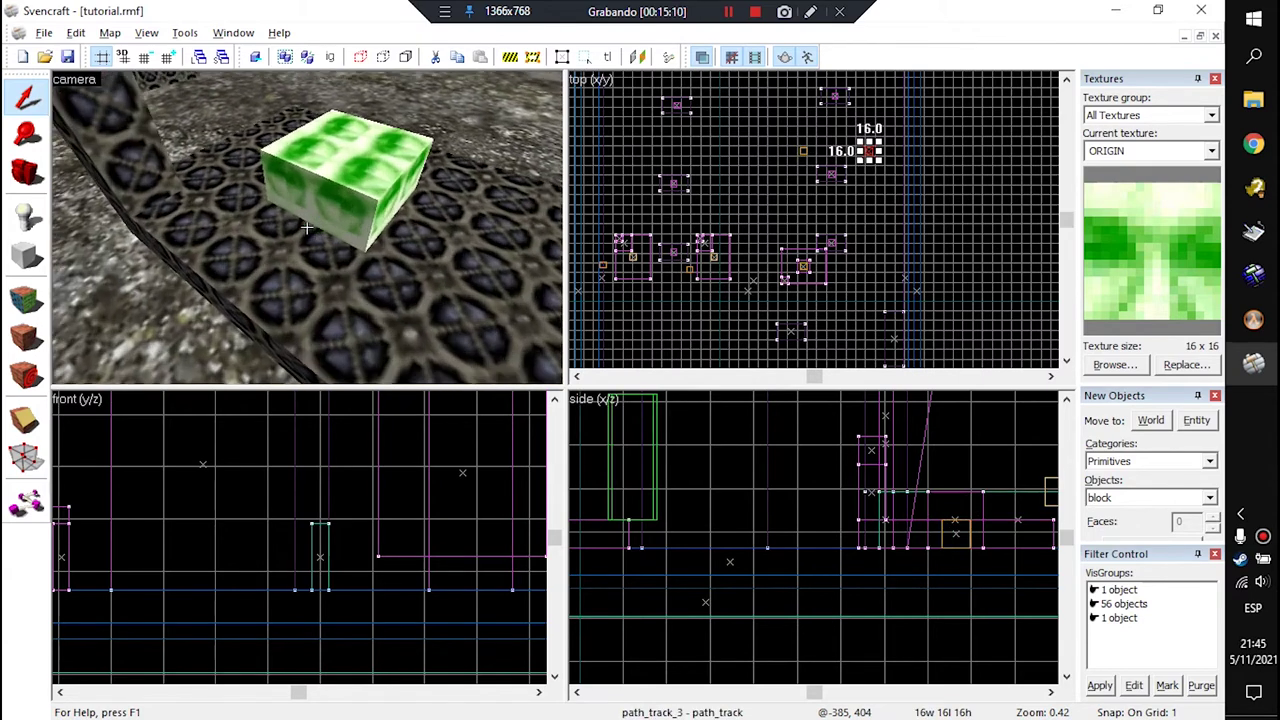
{"action": "key", "text": "s"}
{"action": "double_click", "coordinate": [304, 232]}
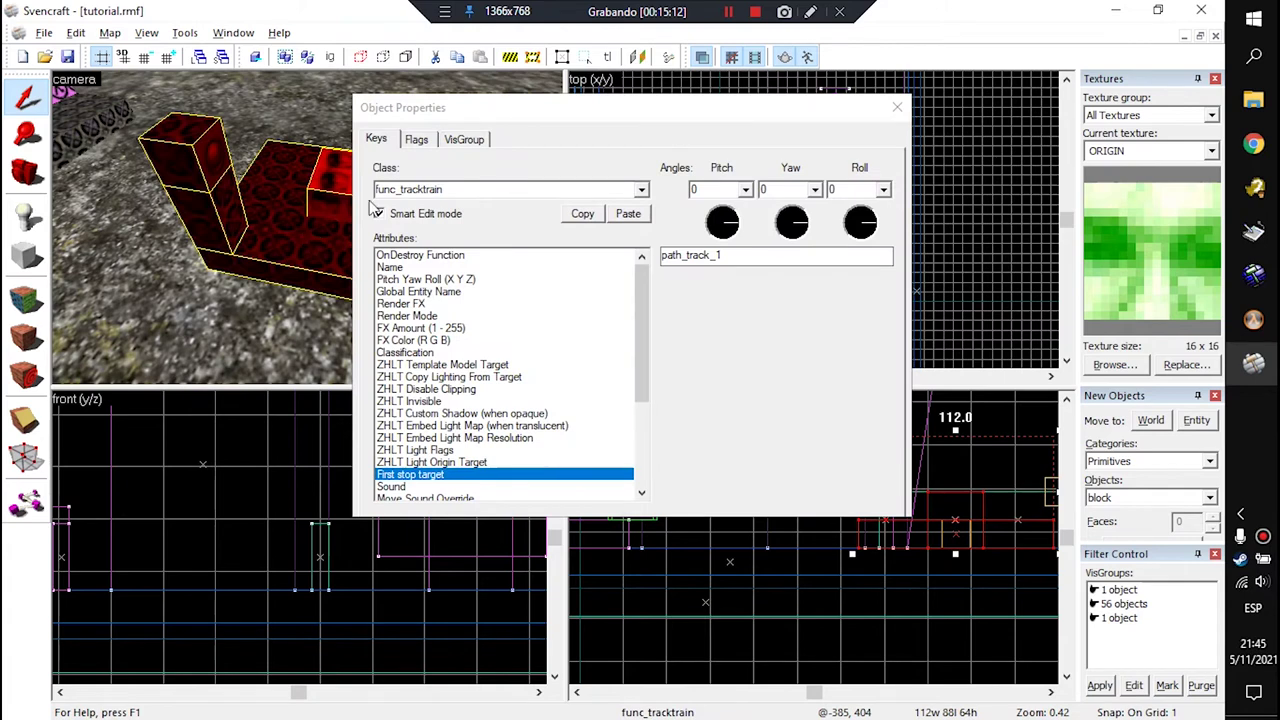
{"action": "left_click", "coordinate": [405, 143]}
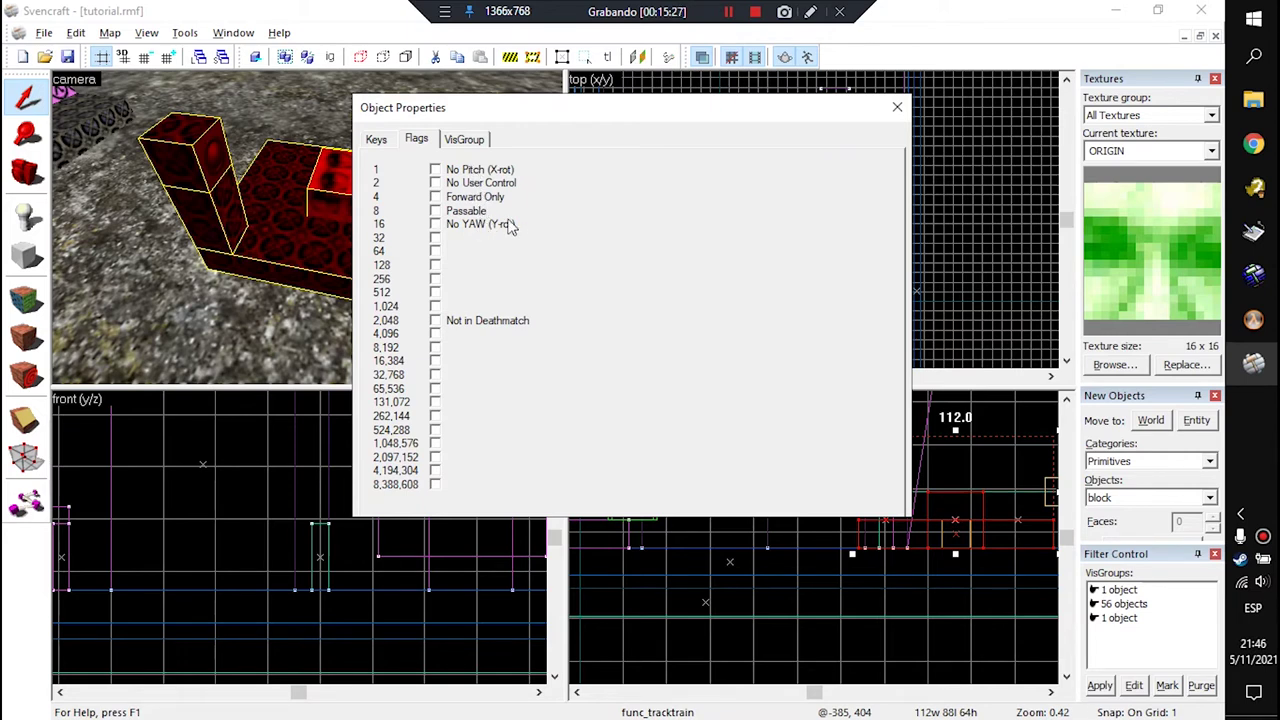
{"action": "left_click", "coordinate": [897, 107]}
Step: View the platform against its path_tracks, review the func_tracktrain's flags and keys again, and close the object properties
{"action": "key", "text": "z"}
{"action": "key", "text": "s"}
{"action": "key", "text": "z"}
{"action": "key", "text": "z"}
{"action": "key", "text": "w"}
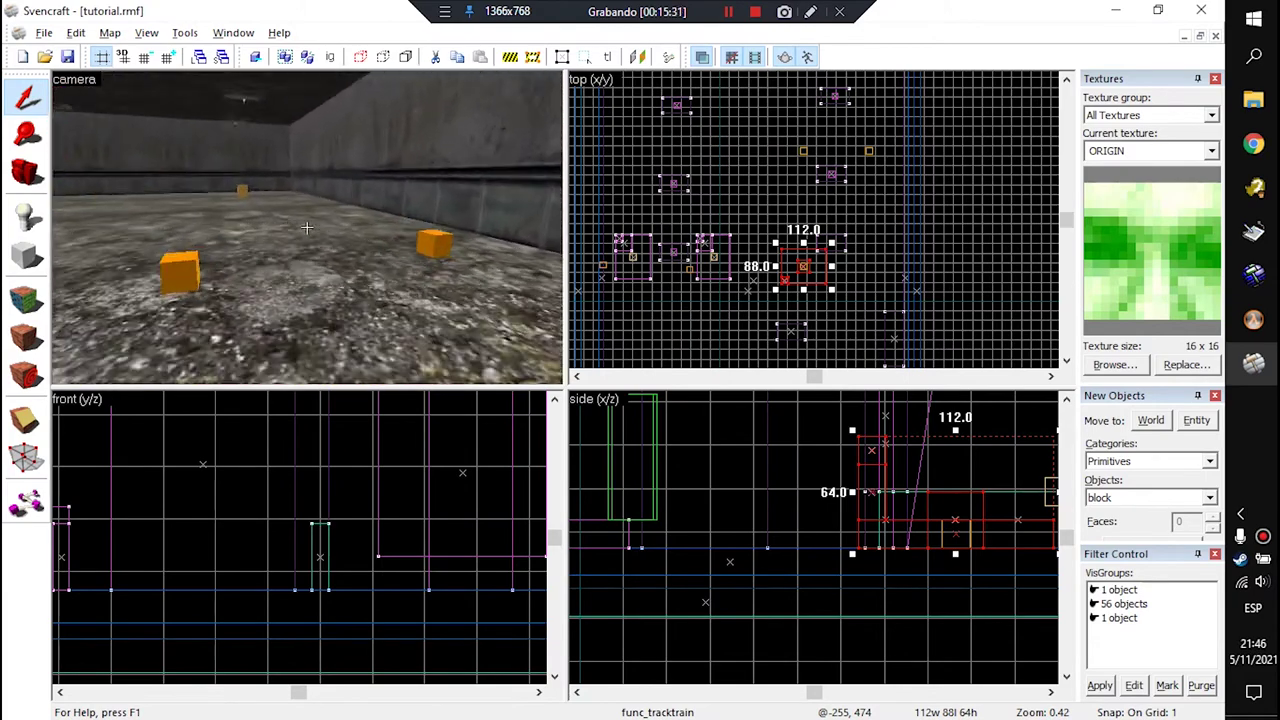
{"action": "key", "text": "s"}
{"action": "key", "text": "s"}
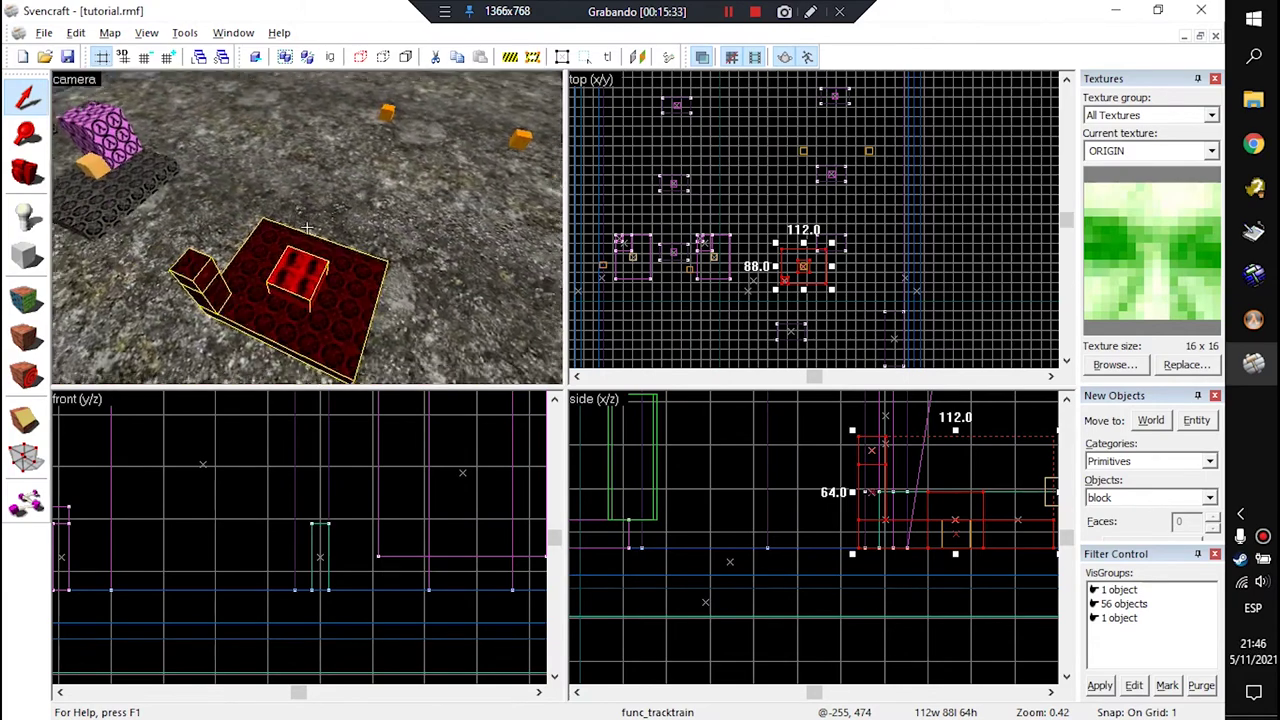
{"action": "key", "text": "z"}
{"action": "key", "text": "alt+Return"}
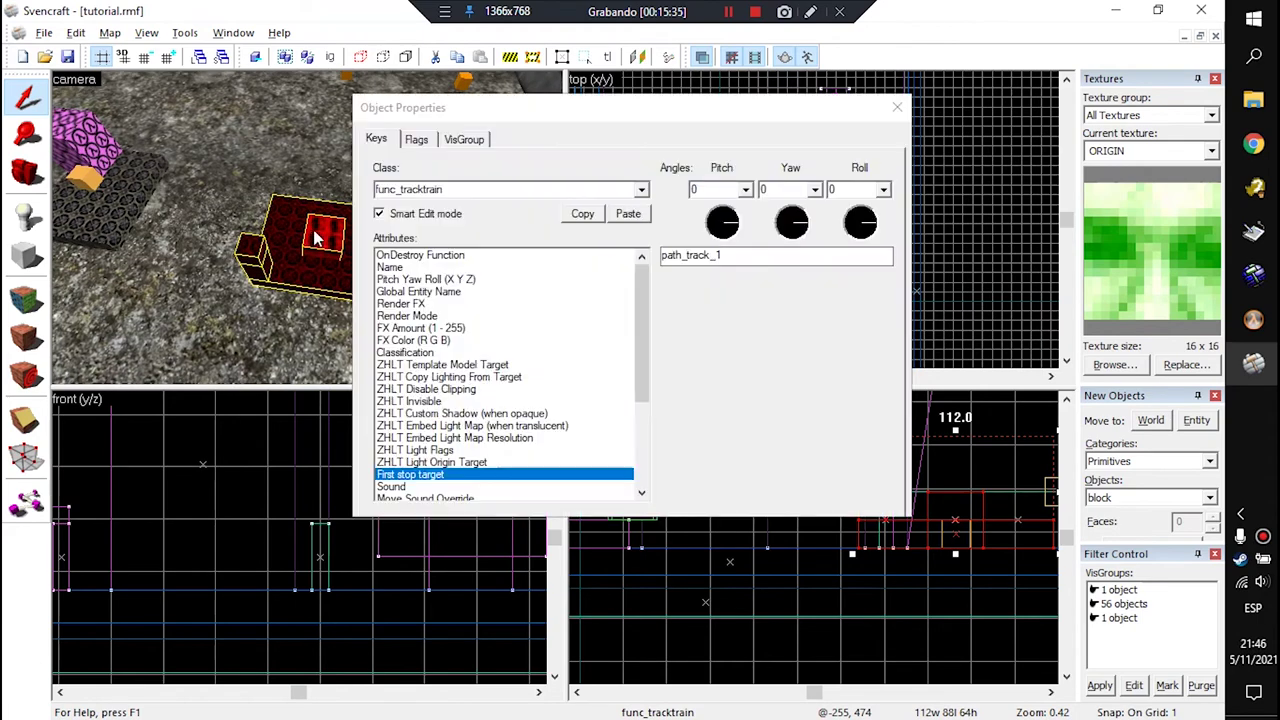
{"action": "left_click", "coordinate": [416, 139]}
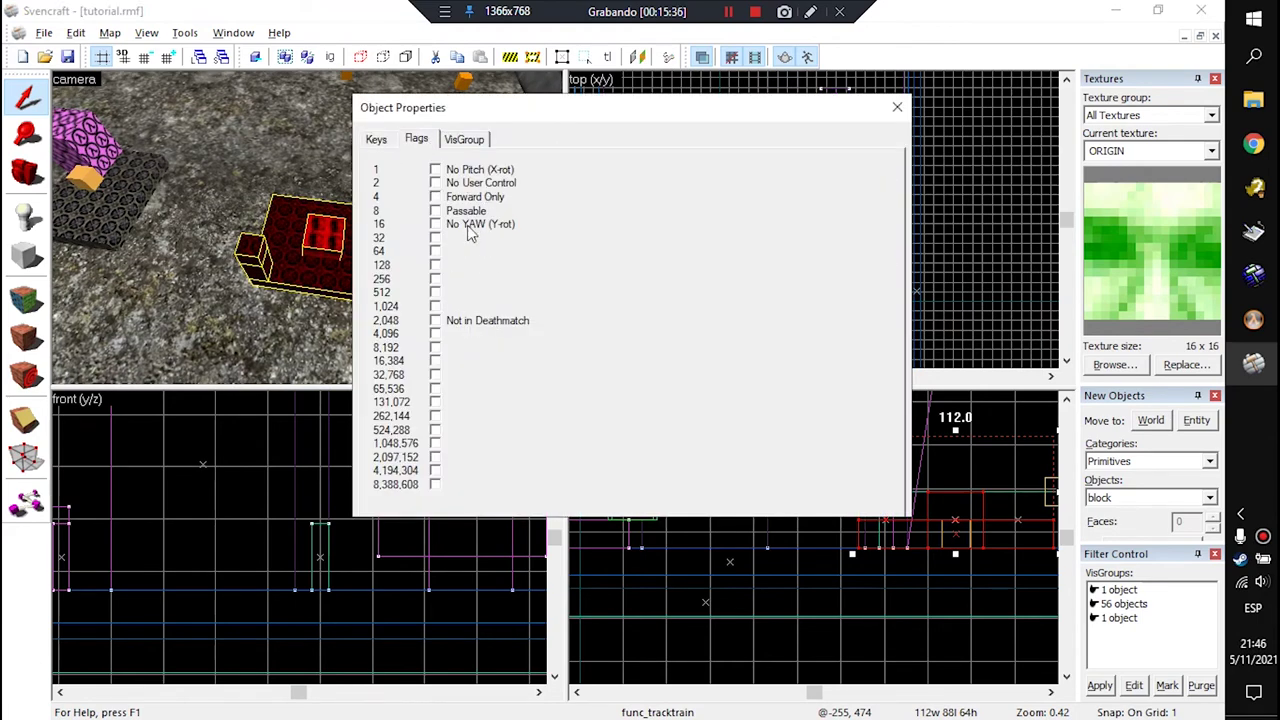
{"action": "left_click", "coordinate": [383, 142]}
{"action": "key", "text": "z"}
{"action": "key", "text": "z"}
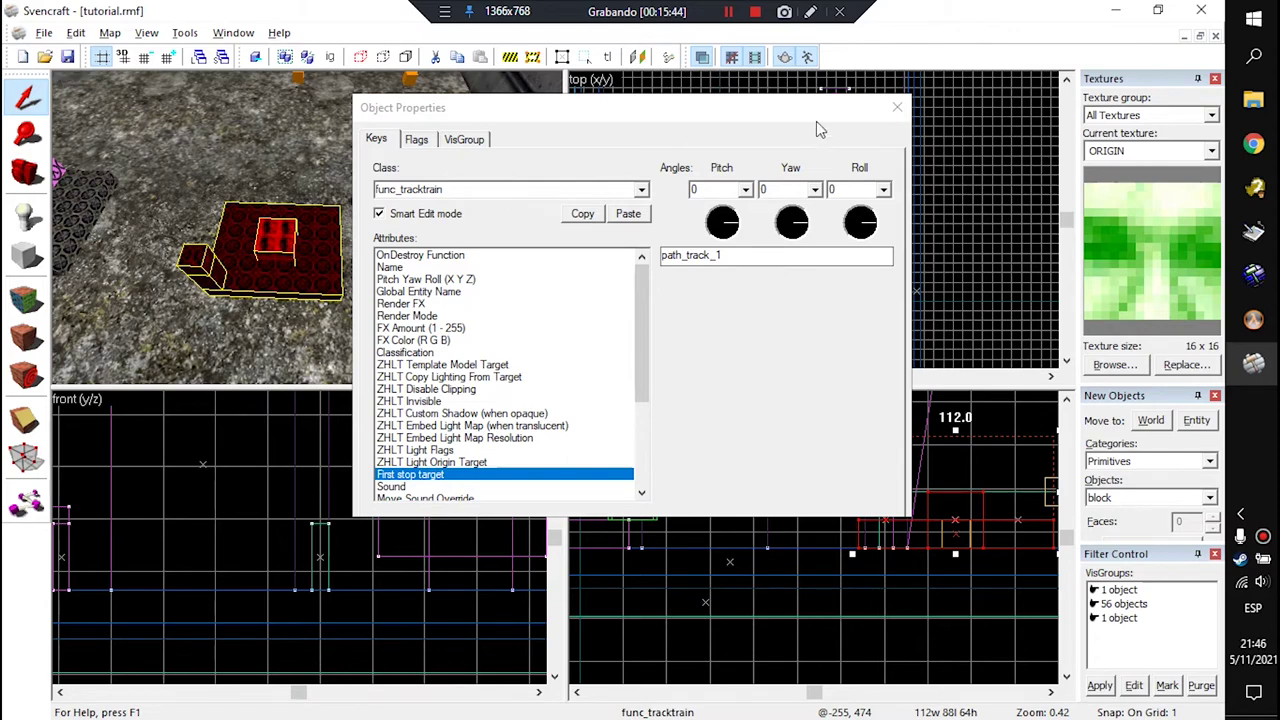
{"action": "left_click", "coordinate": [897, 108]}
Step: Rotate the func_tracktrain platform a quarter turn clockwise in the top view and deselect it
{"action": "scroll", "coordinate": [795, 268], "scroll_direction": "up", "scroll_amount": 5}
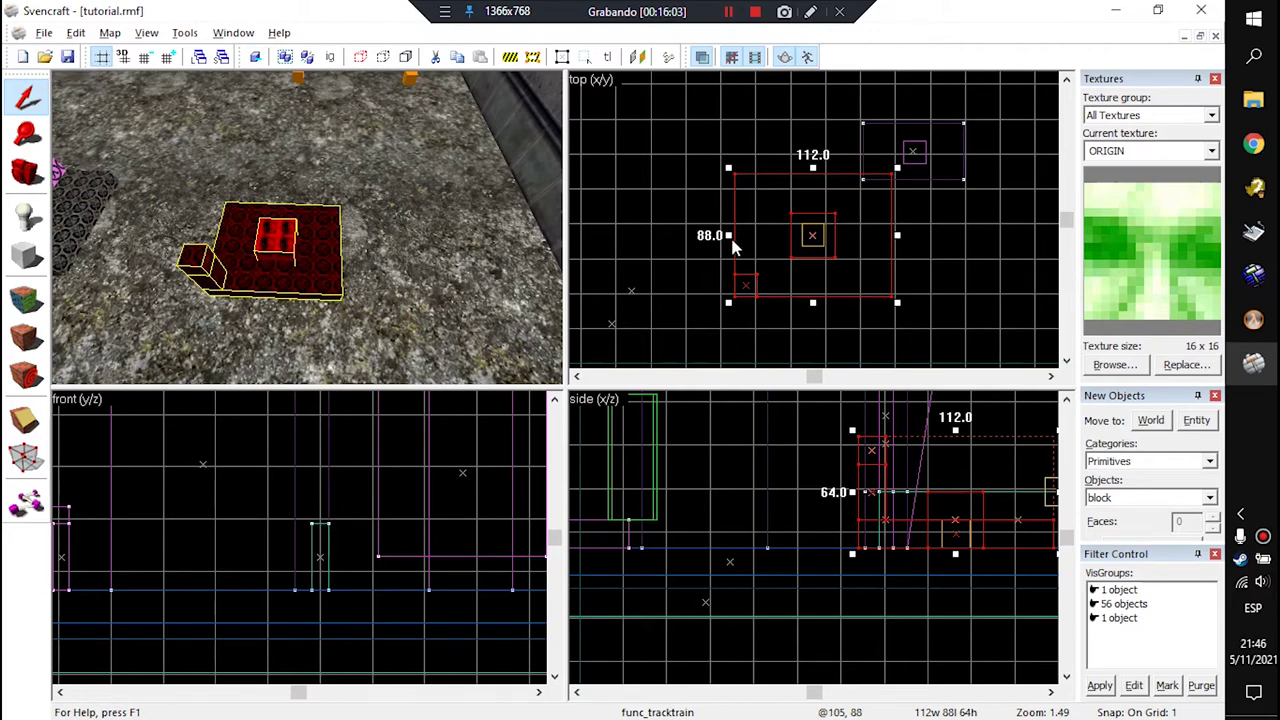
{"action": "left_click", "coordinate": [768, 236]}
{"action": "mouse_move", "coordinate": [728, 167]}
{"action": "left_mouse_down"}
{"action": "mouse_move", "coordinate": [768, 123]}
{"action": "mouse_move", "coordinate": [891, 134]}
{"action": "left_mouse_up"}
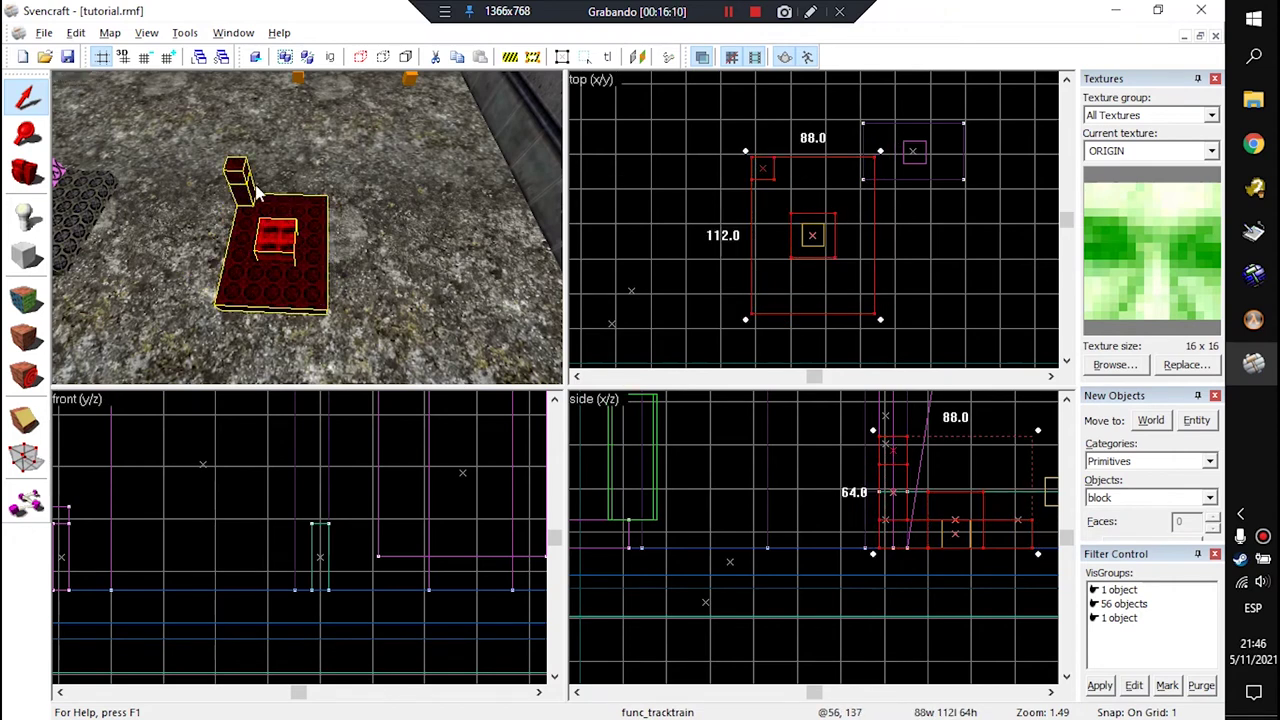
{"action": "key", "text": "Escape"}
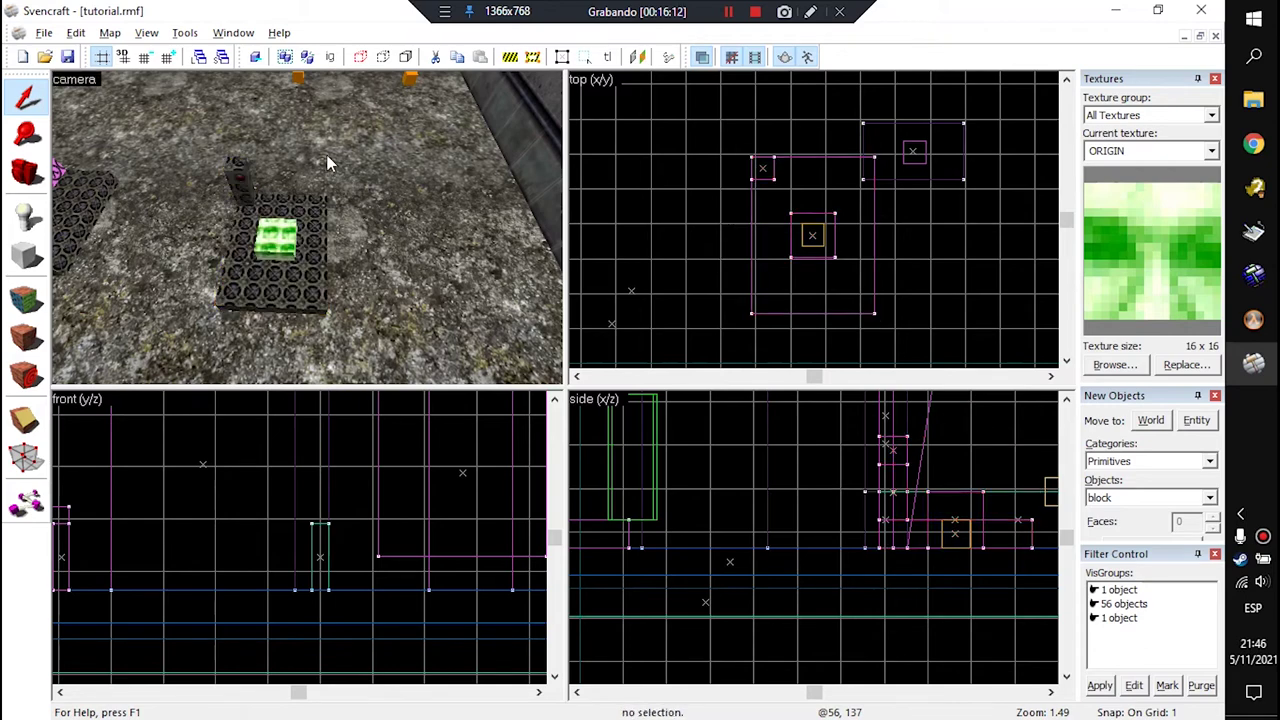
Step: Rotate the func_tracktrain platform about another quarter turn clockwise, bringing its control post to the far right corner, and deselect it
{"action": "key", "text": "z"}
{"action": "key", "text": "w"}
{"action": "key", "text": "s"}
{"action": "left_click", "coordinate": [310, 293]}
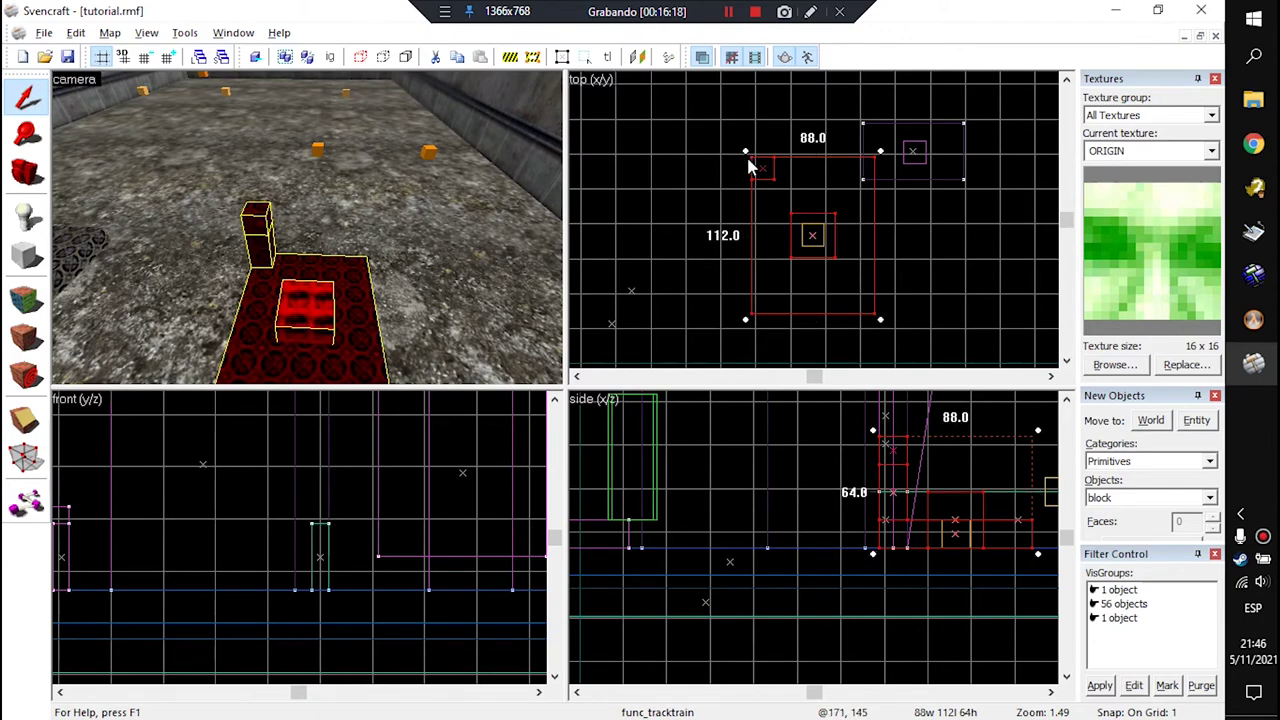
{"action": "left_click_drag", "start_coordinate": [748, 151], "coordinate": [903, 223]}
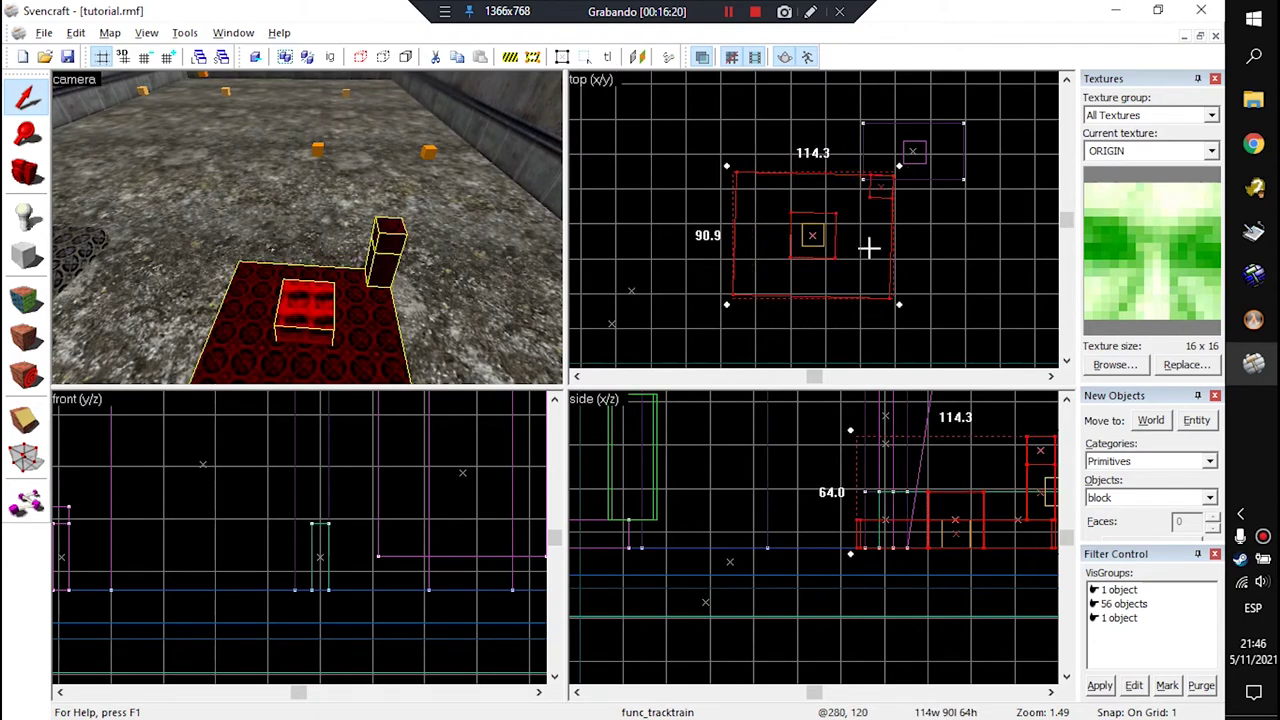
{"action": "key", "text": "Escape"}
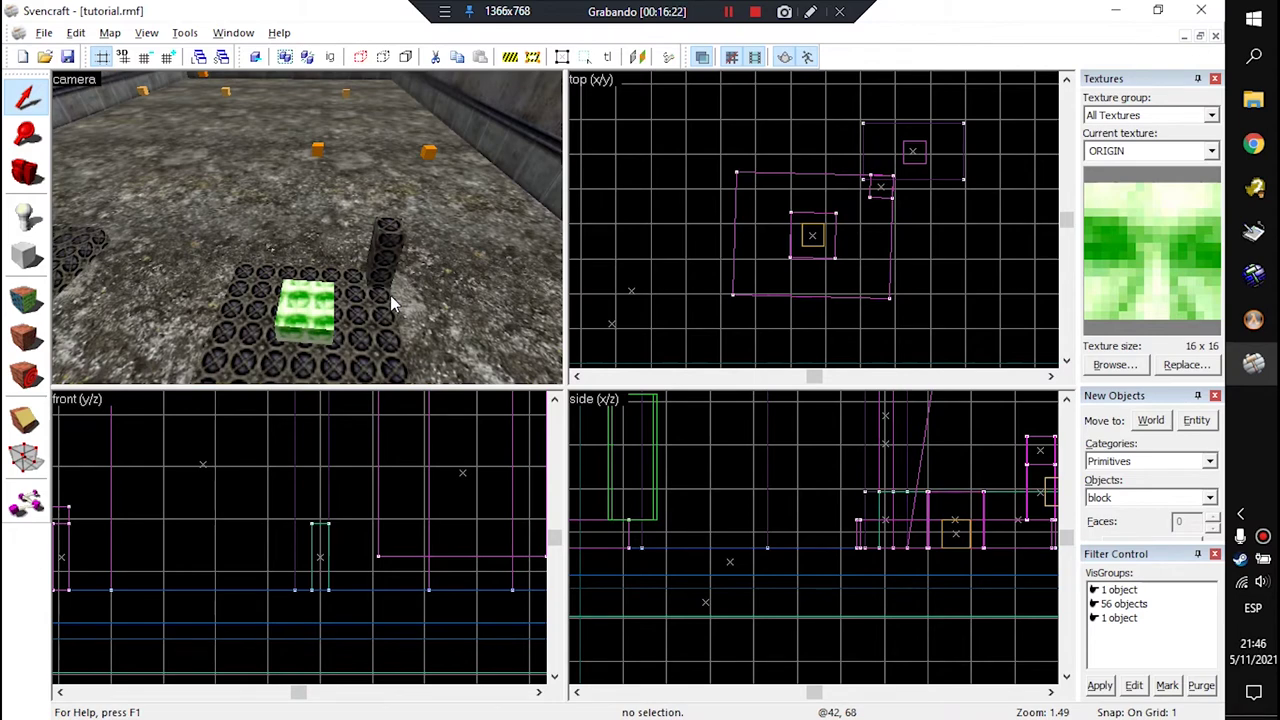
Step: Restore the platform's original orientation, then turn it about a quarter turn clockwise and back again
{"action": "left_click", "coordinate": [390, 295]}
{"action": "key", "text": "w"}
{"action": "key", "text": "z"}
{"action": "left_click", "coordinate": [733, 190]}
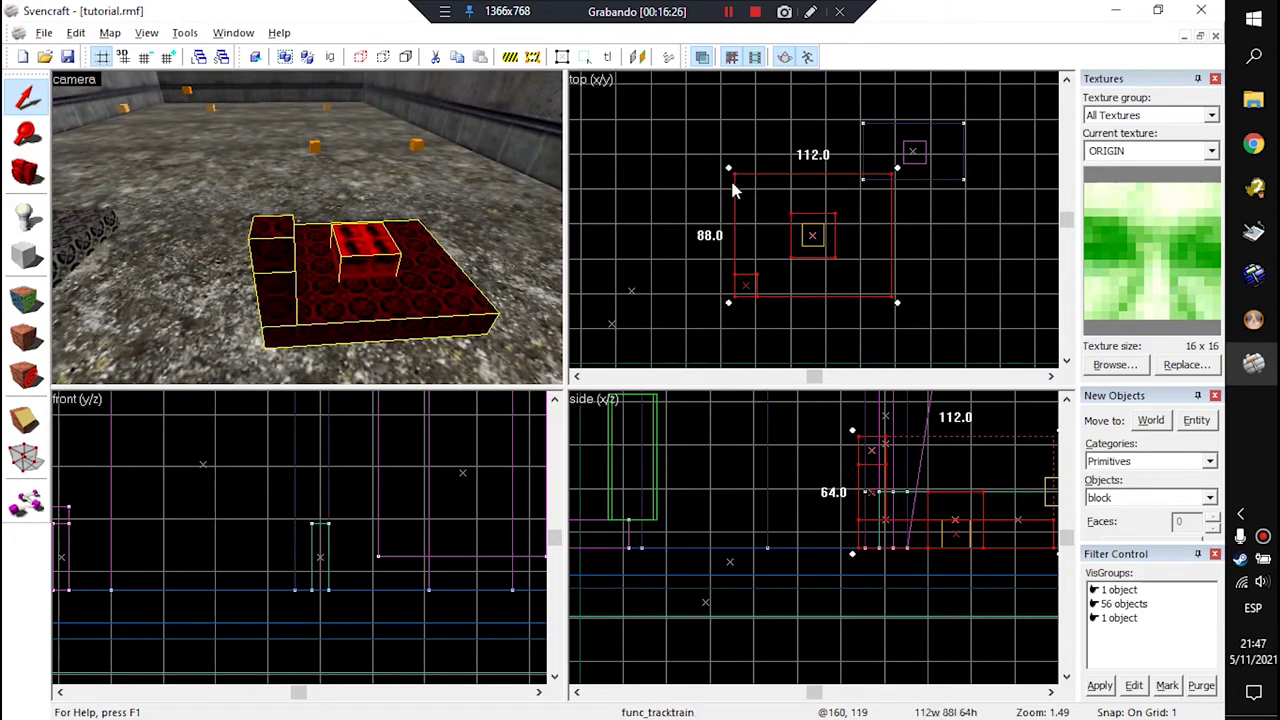
{"action": "left_click_drag", "start_coordinate": [732, 163], "coordinate": [828, 154]}
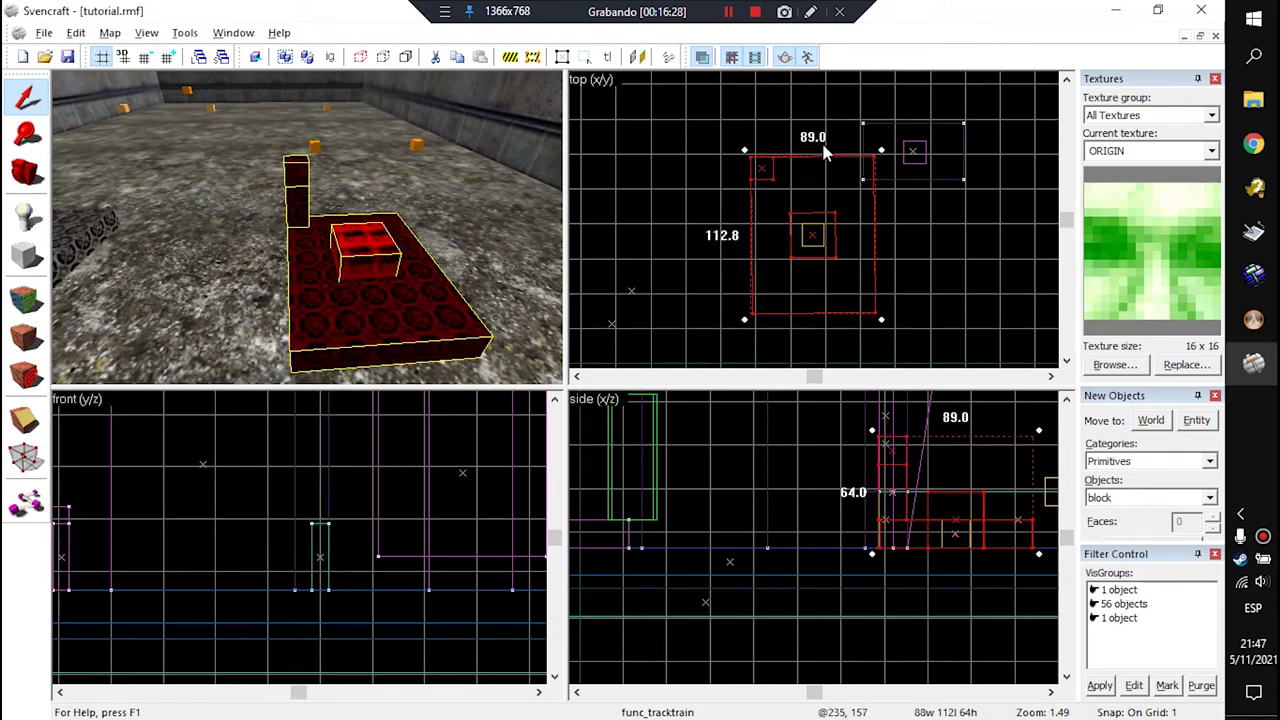
{"action": "left_click_drag", "start_coordinate": [748, 151], "coordinate": [697, 321]}
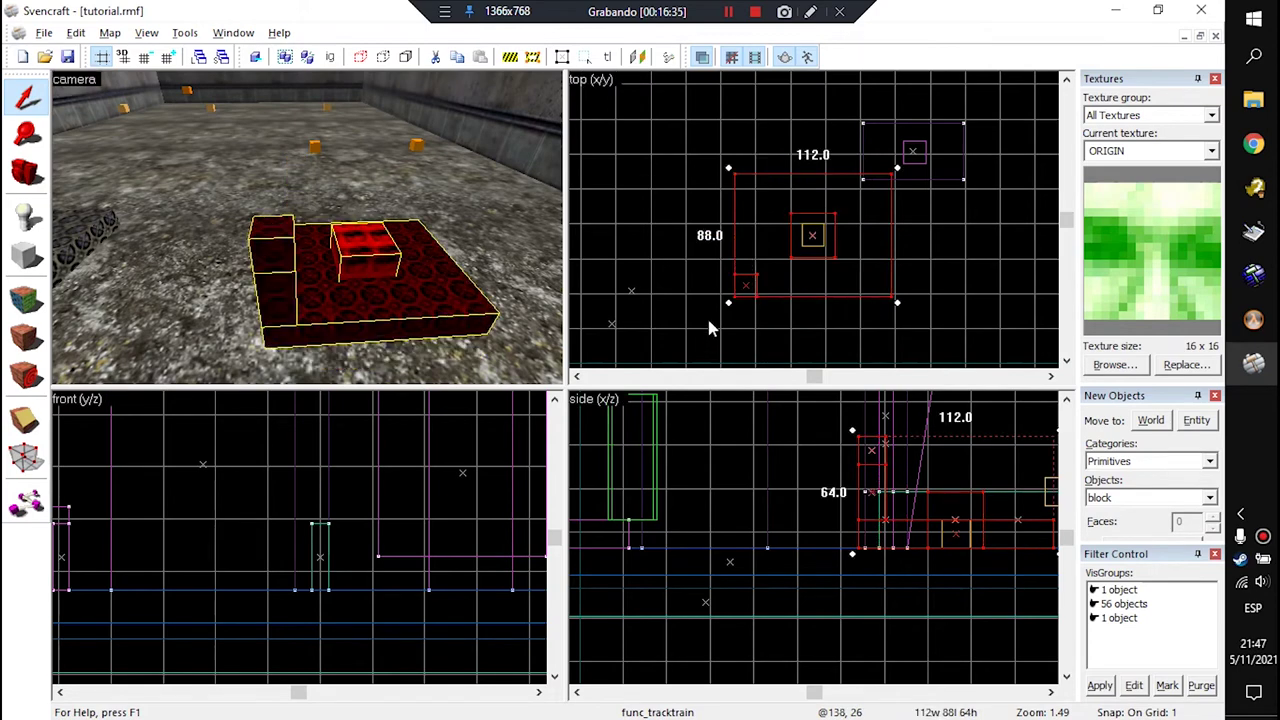
Step: Rotate the func_tracktrain platform about a quarter turn clockwise once more and undo the rotation
{"action": "key", "text": "z"}
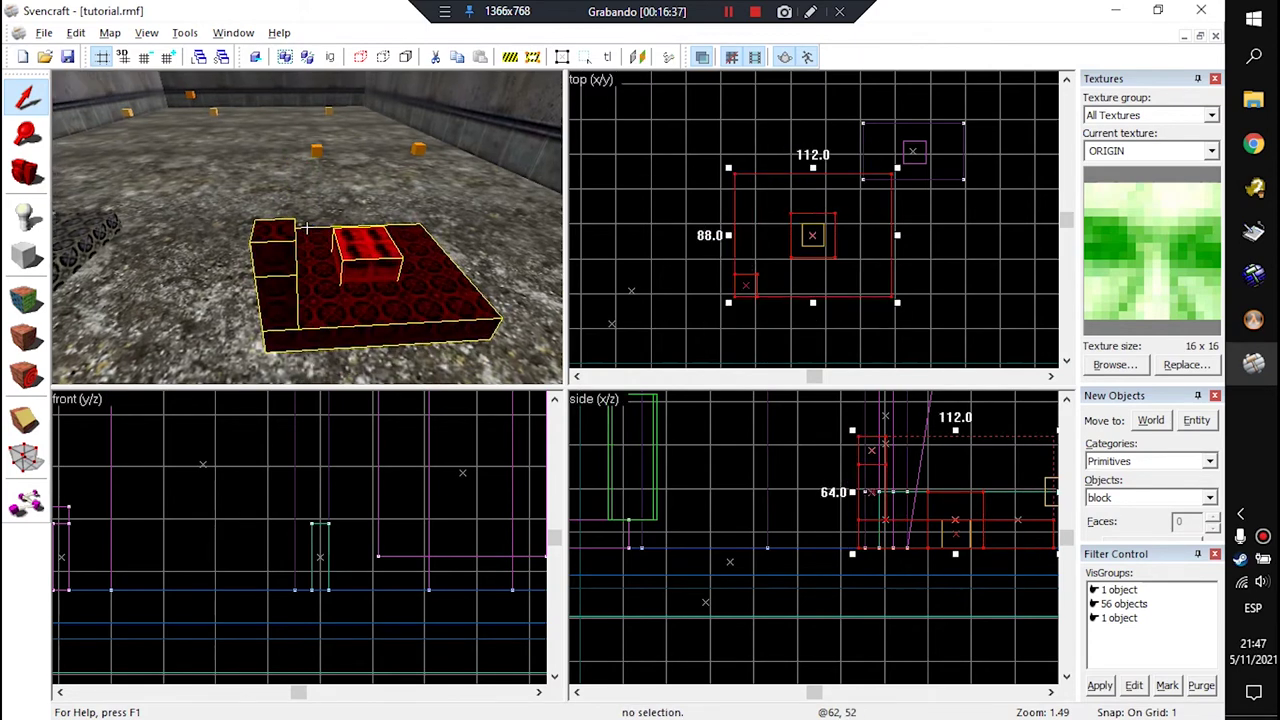
{"action": "key", "text": "d"}
{"action": "key", "text": "z"}
{"action": "left_click", "coordinate": [335, 254]}
{"action": "left_click_drag", "start_coordinate": [749, 192], "coordinate": [889, 137]}
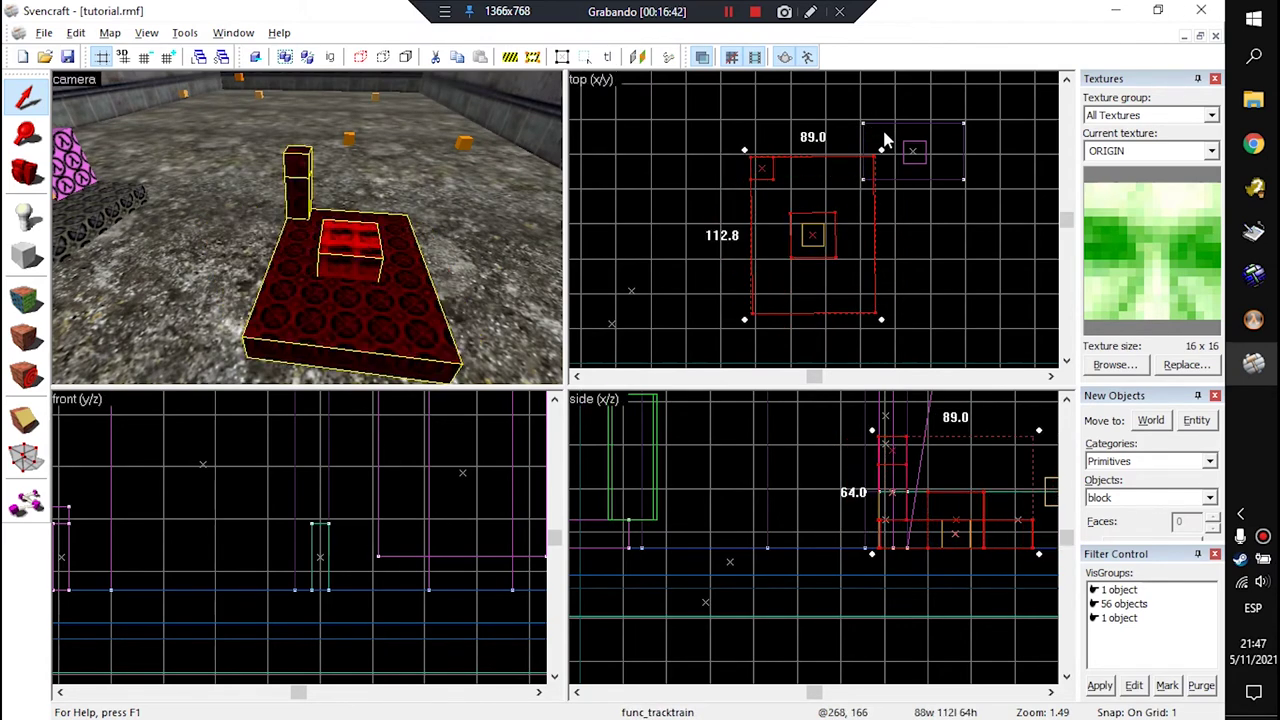
{"action": "key", "text": "ctrl+z"}
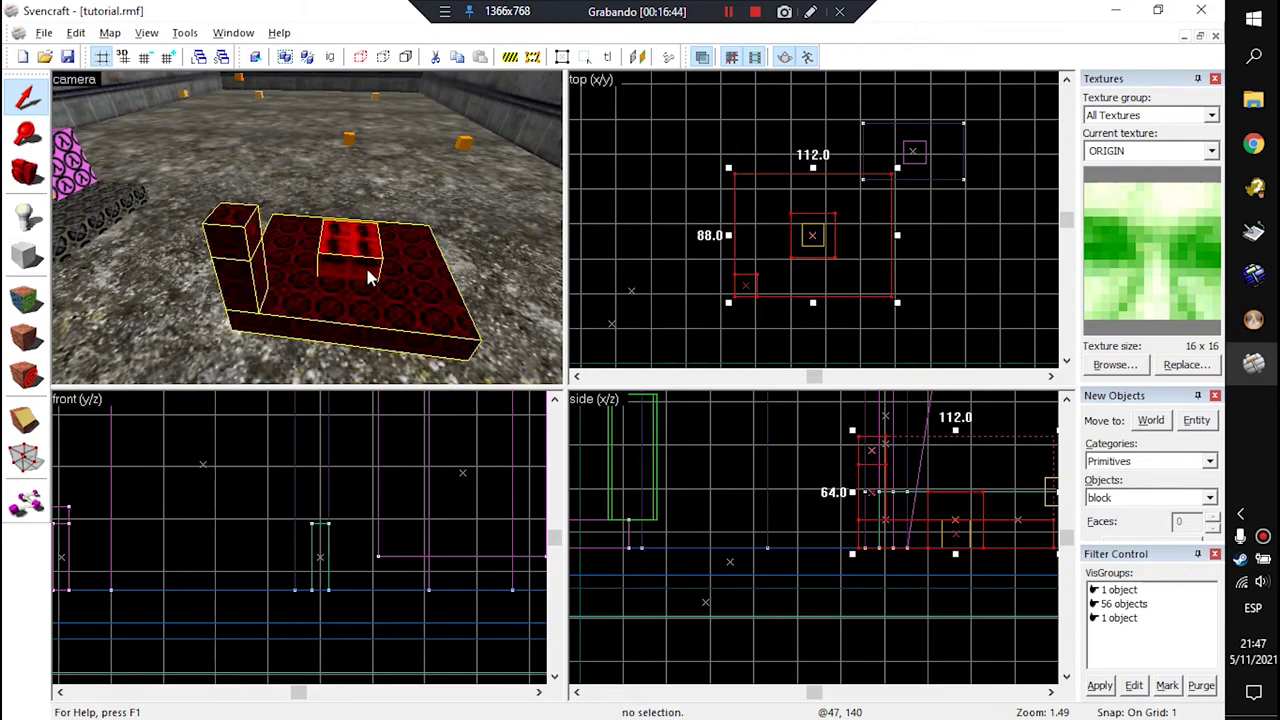
Step: Examine the deselected func_tracktrain platform and its origin block from close up
{"action": "key", "text": "Escape"}
{"action": "key", "text": "z"}
{"action": "key", "text": "w"}
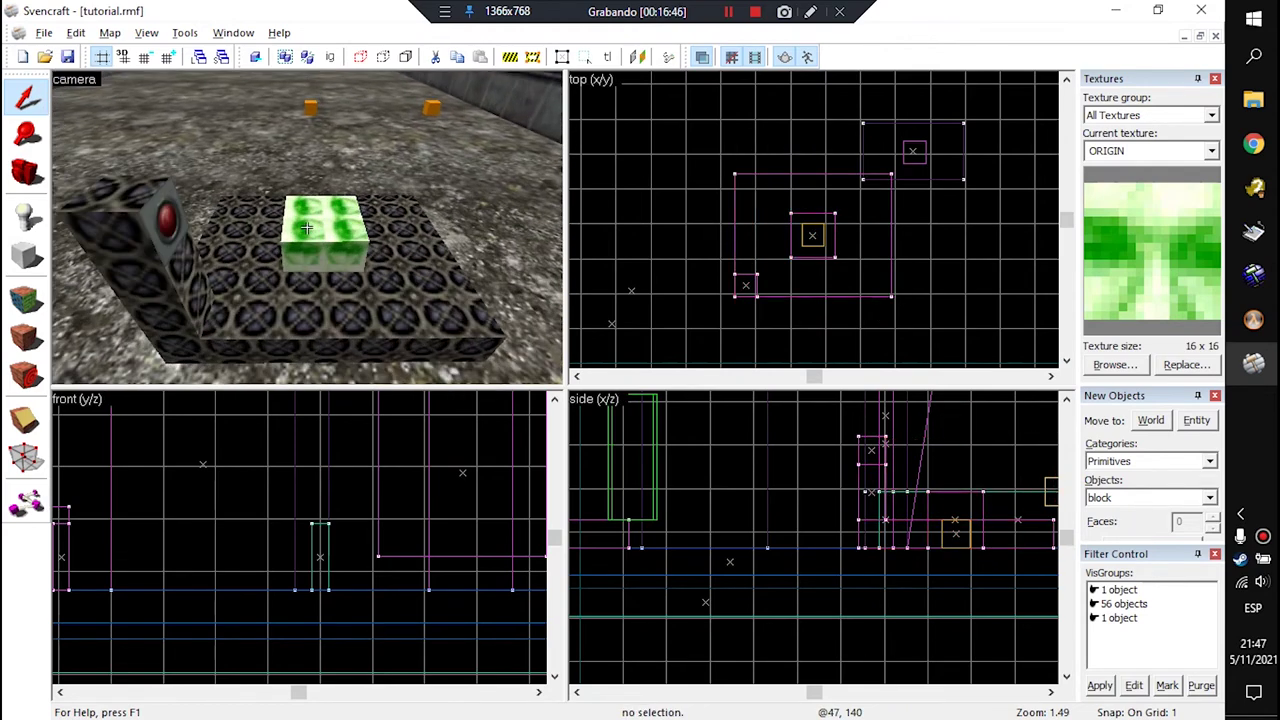
{"action": "left_click", "coordinate": [307, 228]}
{"action": "key", "text": "Escape"}
{"action": "key", "text": "w"}
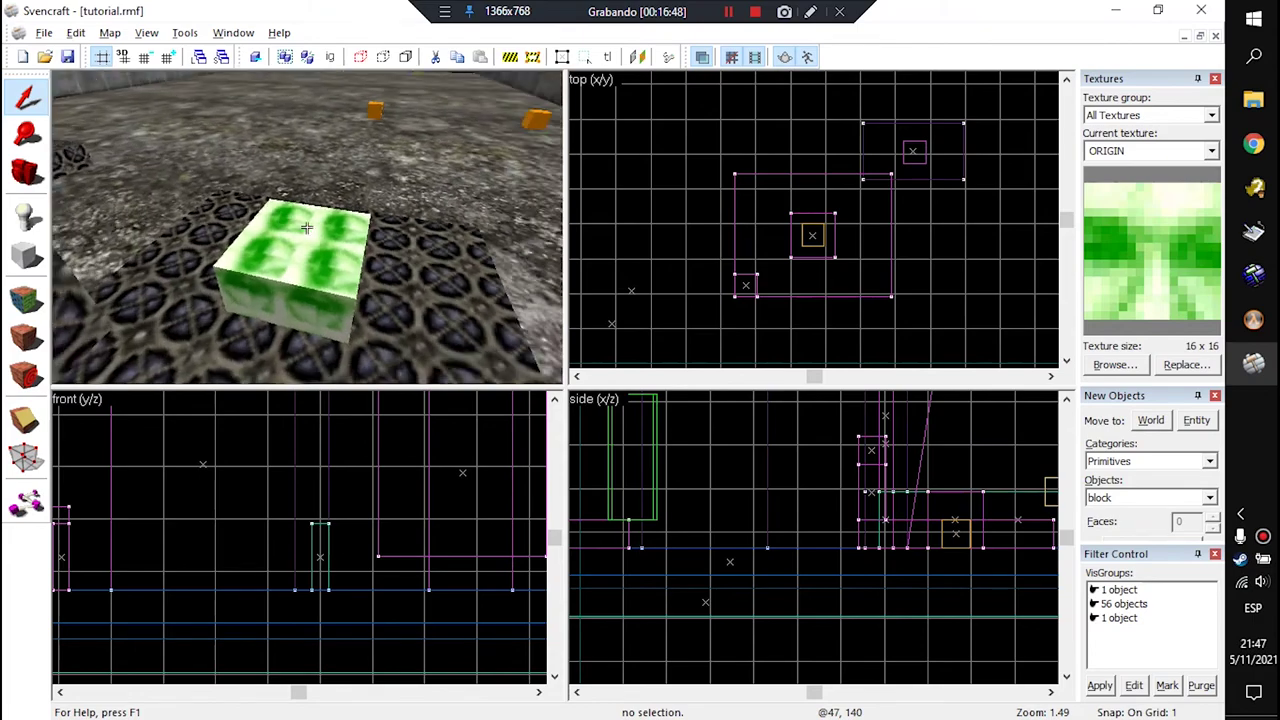
{"action": "key", "text": "s"}
{"action": "key", "text": "d"}
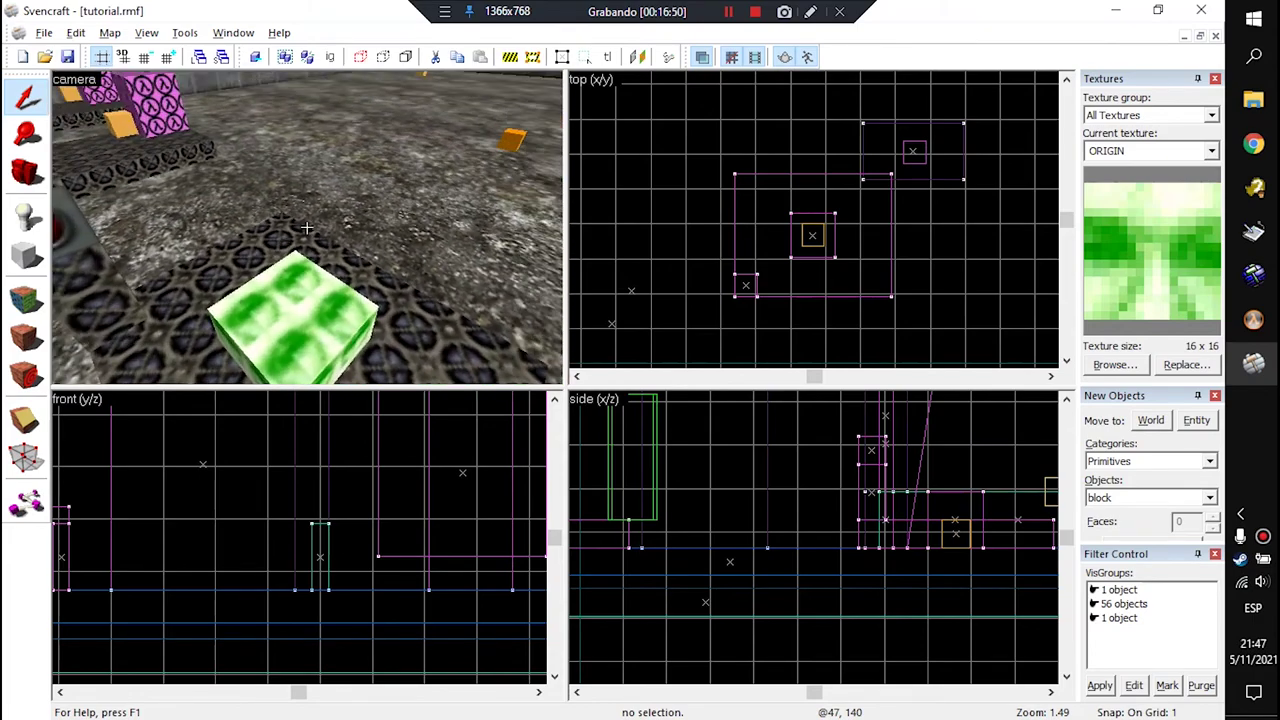
{"action": "key", "text": "d"}
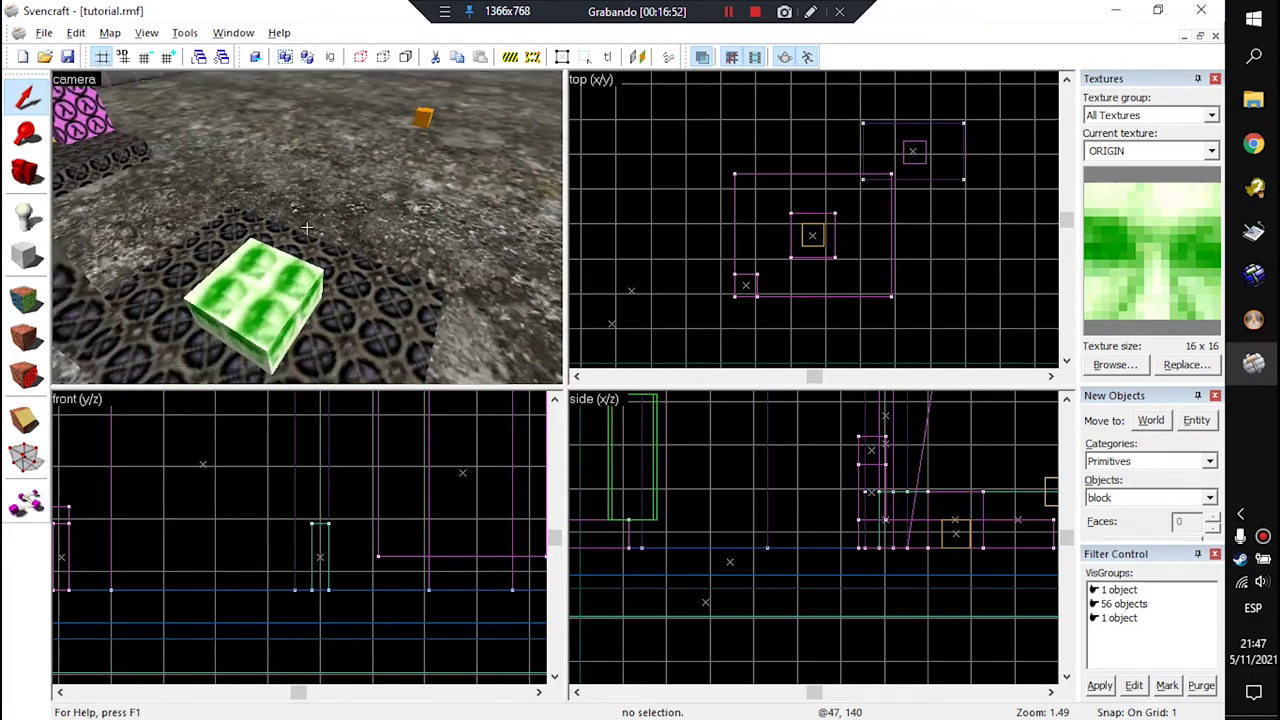
Step: Identify the path_track_2 entity ahead of the func_tracktrain platform by selecting it, and deselect it
{"action": "key", "text": "w"}
{"action": "key", "text": "z"}
{"action": "left_click", "coordinate": [267, 226]}
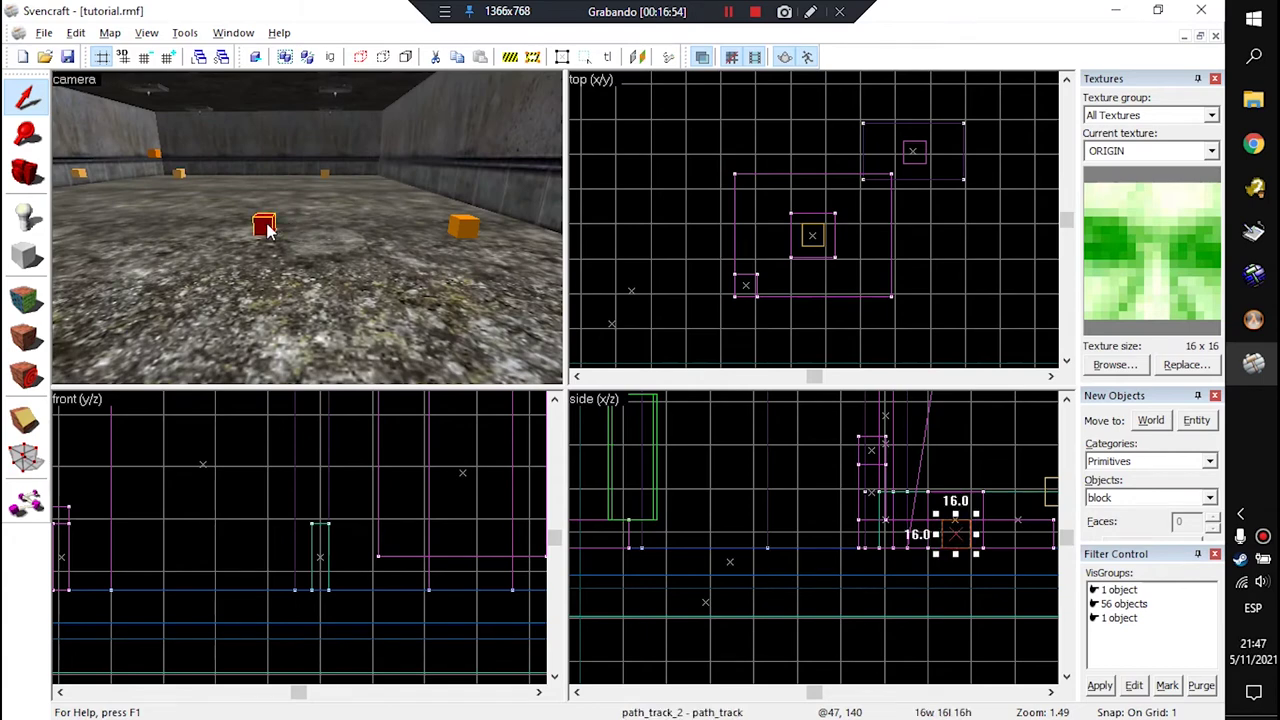
{"action": "key", "text": "Escape"}
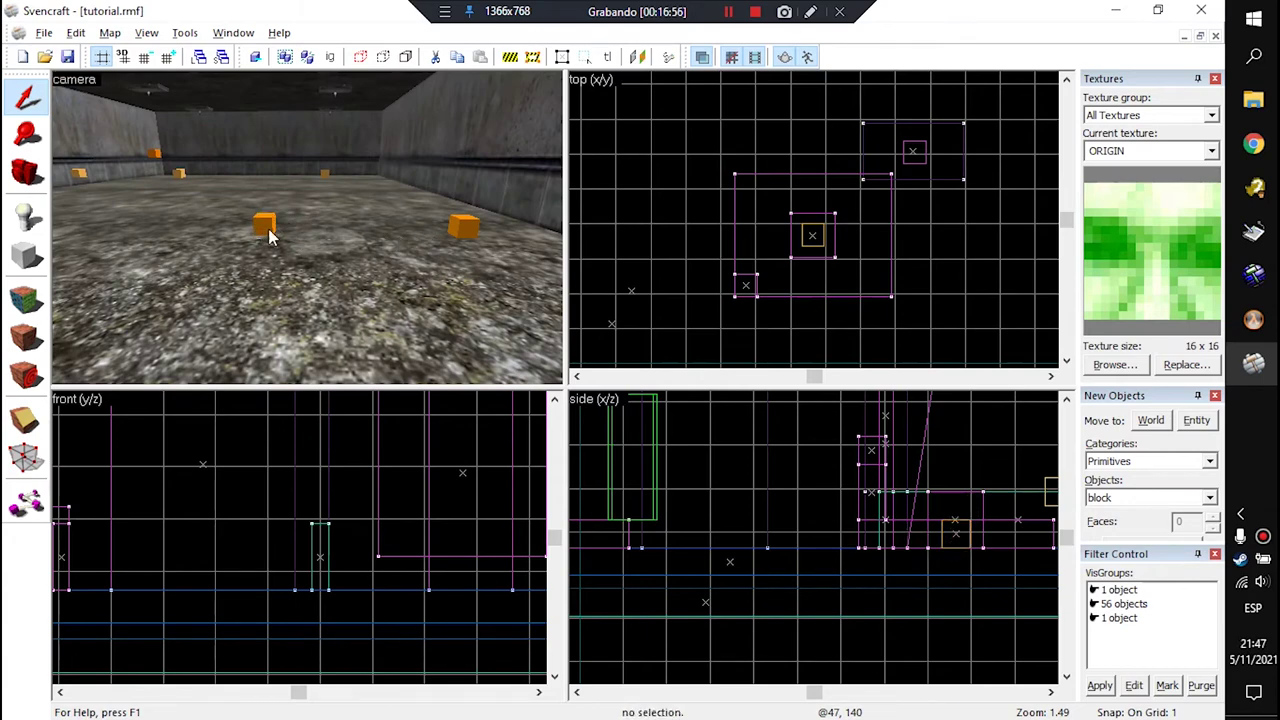
Step: Open the properties of the train_2 func_train and check its First stop target
{"action": "key", "text": "z"}
{"action": "key", "text": "w"}
{"action": "left_click", "coordinate": [304, 240]}
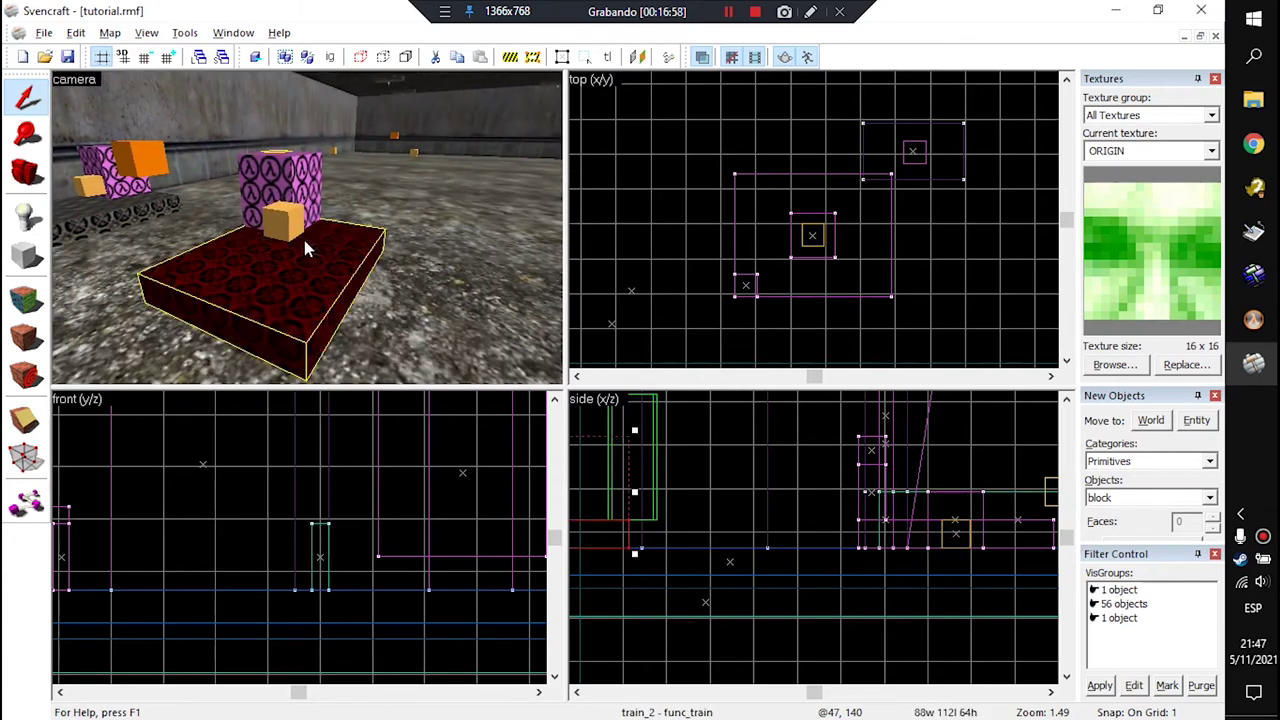
{"action": "key", "text": "alt+Return"}
{"action": "left_click", "coordinate": [713, 253]}
{"action": "left_click_drag", "start_coordinate": [725, 252], "coordinate": [650, 253]}
{"action": "key", "text": "z"}
{"action": "key", "text": "w"}
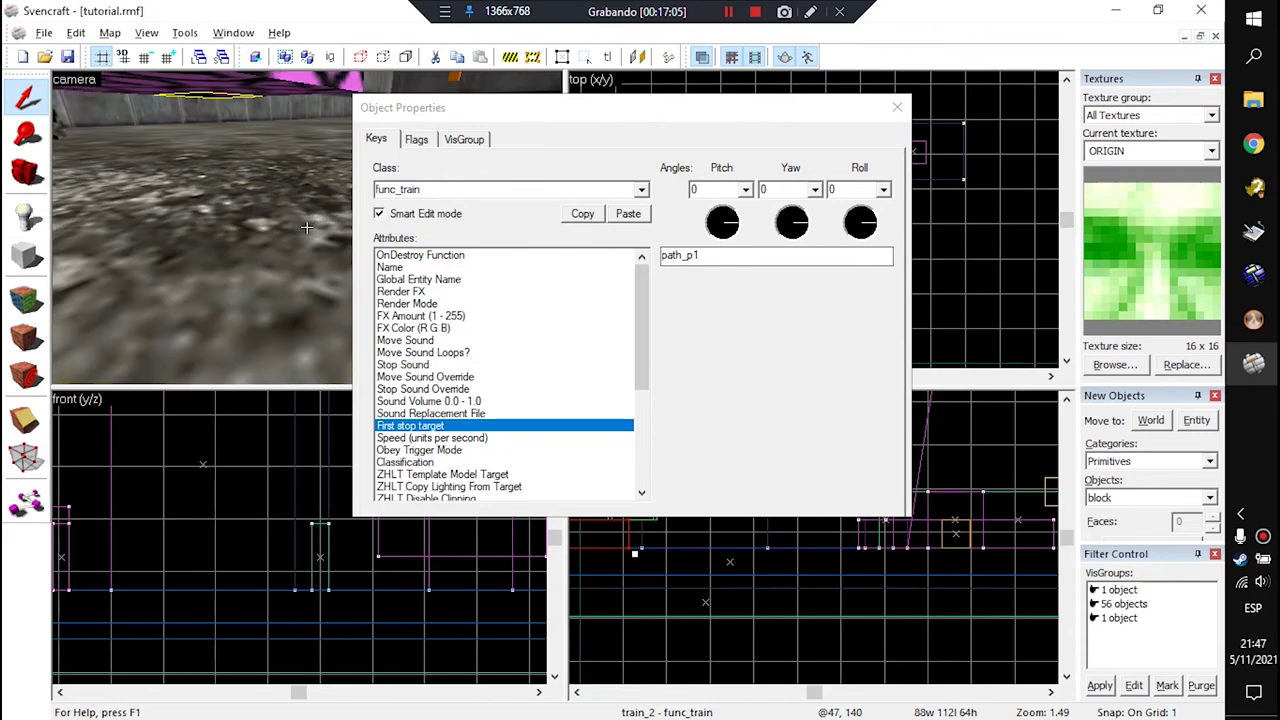
Step: Check the Name of the first path_corner belonging to the train_2 platform
{"action": "key", "text": "z"}
{"action": "left_click", "coordinate": [252, 178]}
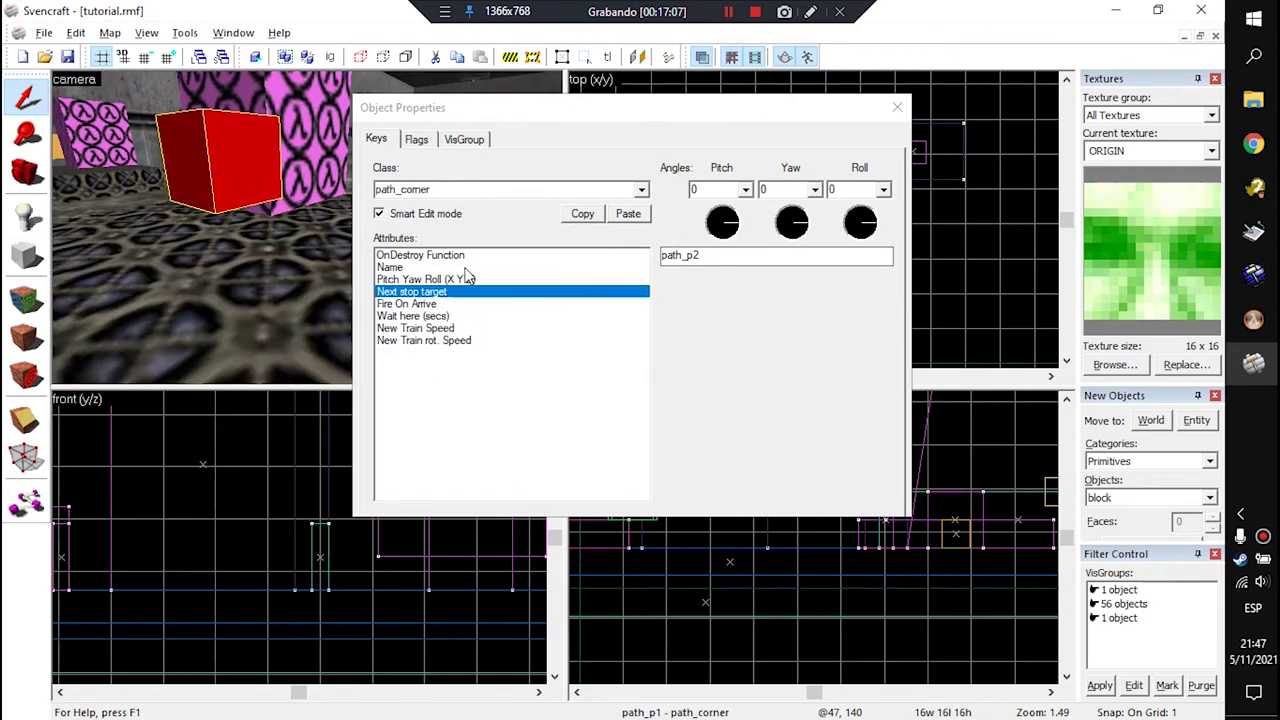
{"action": "left_click", "coordinate": [467, 268]}
Step: Review the attribute list of the train_1 func_train platform
{"action": "key", "text": "z"}
{"action": "key", "text": "s"}
{"action": "key", "text": "z"}
{"action": "left_click", "coordinate": [176, 198]}
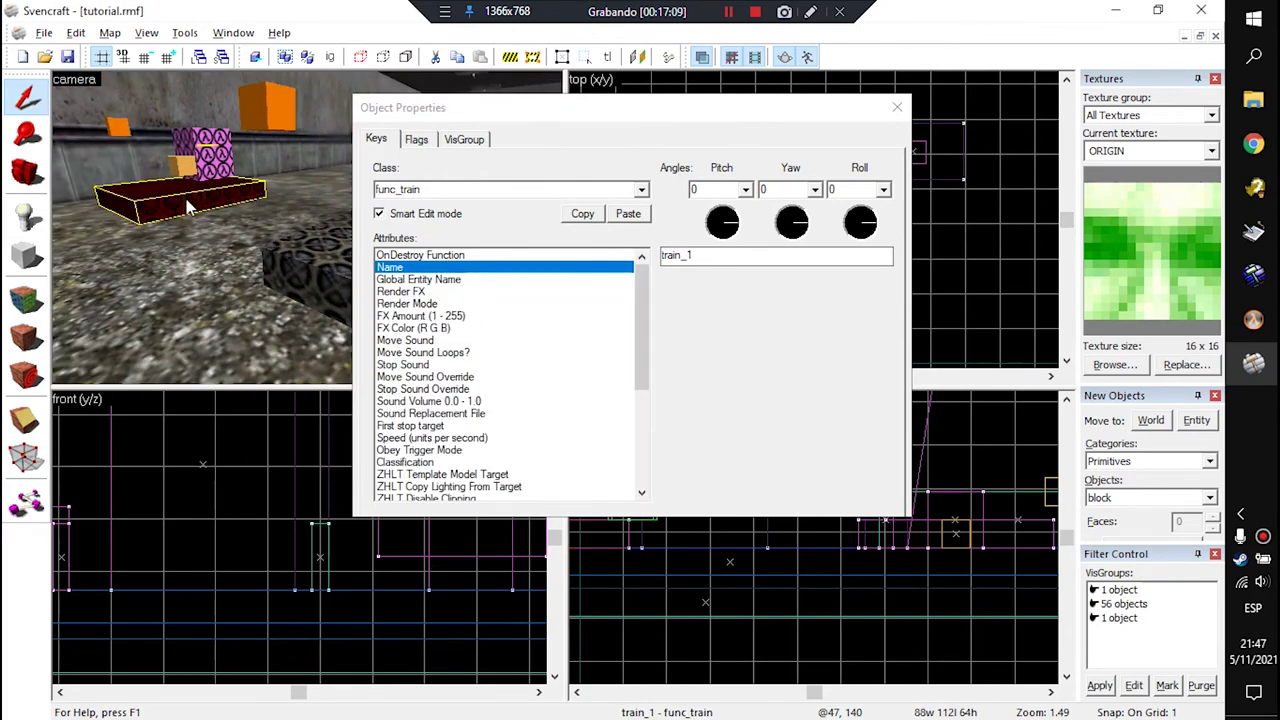
{"action": "scroll", "coordinate": [489, 403], "scroll_direction": "down", "scroll_amount": 5}
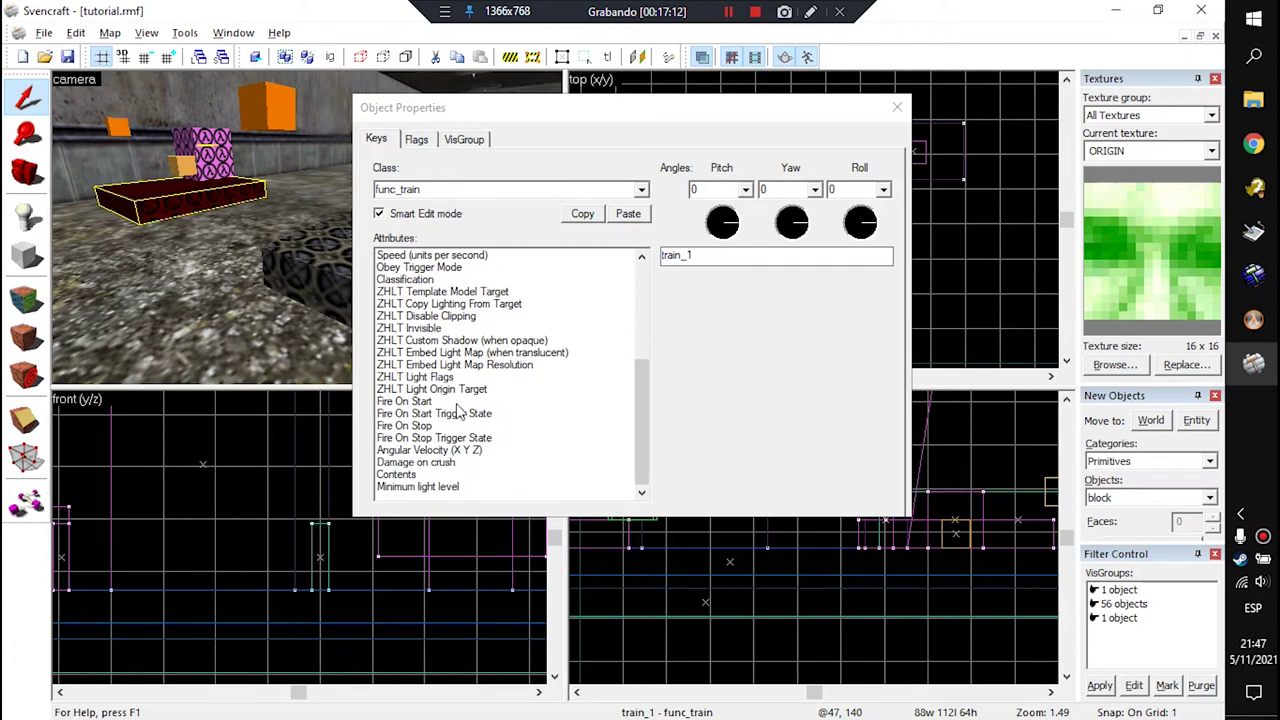
{"action": "scroll", "coordinate": [457, 392], "scroll_direction": "up", "scroll_amount": 2}
{"action": "left_click", "coordinate": [447, 317]}
{"action": "scroll", "coordinate": [178, 190], "scroll_direction": "up", "scroll_amount": 3}
Step: Check the Name of the path_corner at the train_1 platform and close the object properties
{"action": "left_click", "coordinate": [177, 141]}
{"action": "left_click", "coordinate": [460, 267]}
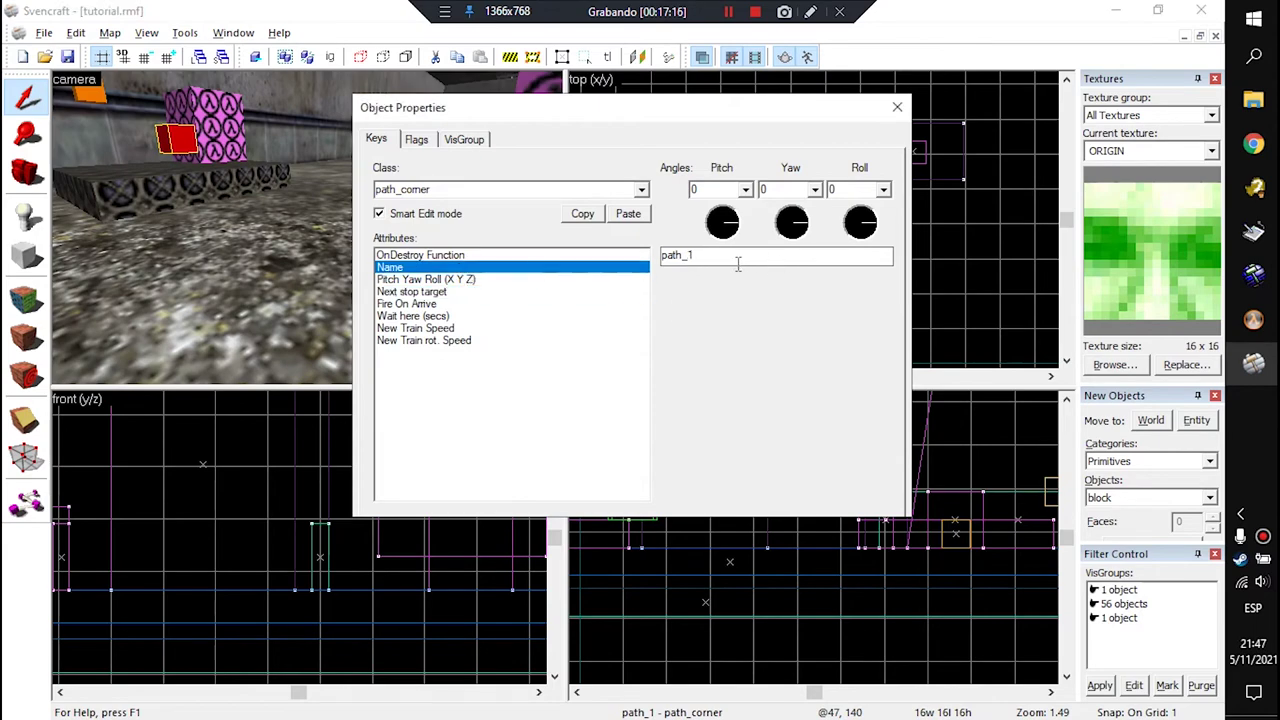
{"action": "left_click", "coordinate": [897, 108]}
Step: Compare each platform with its starting path entity by selecting the func_train platforms, the func_tracktrain and path_track_1 in turn
{"action": "scroll", "coordinate": [321, 186], "scroll_direction": "down", "scroll_amount": 4}
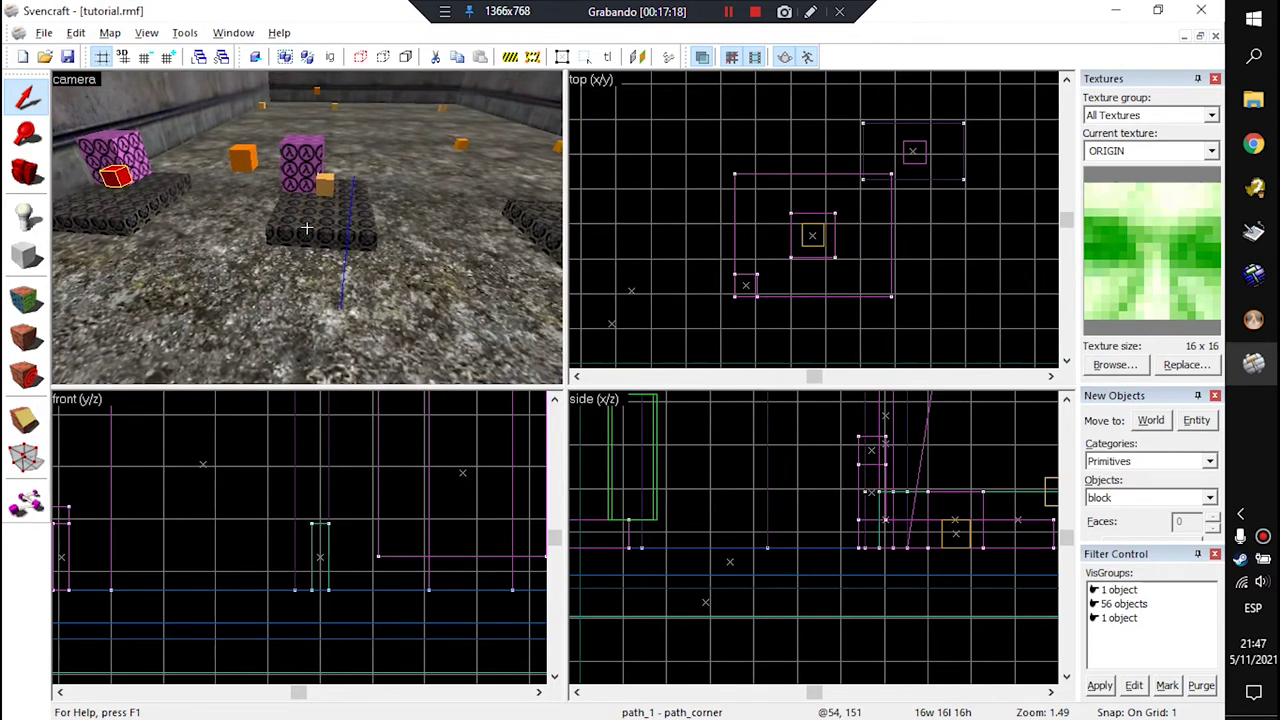
{"action": "left_click", "coordinate": [105, 206]}
{"action": "left_click", "coordinate": [116, 180]}
{"action": "left_click", "coordinate": [321, 222]}
{"action": "key", "text": "Up"}
{"action": "left_click", "coordinate": [358, 215]}
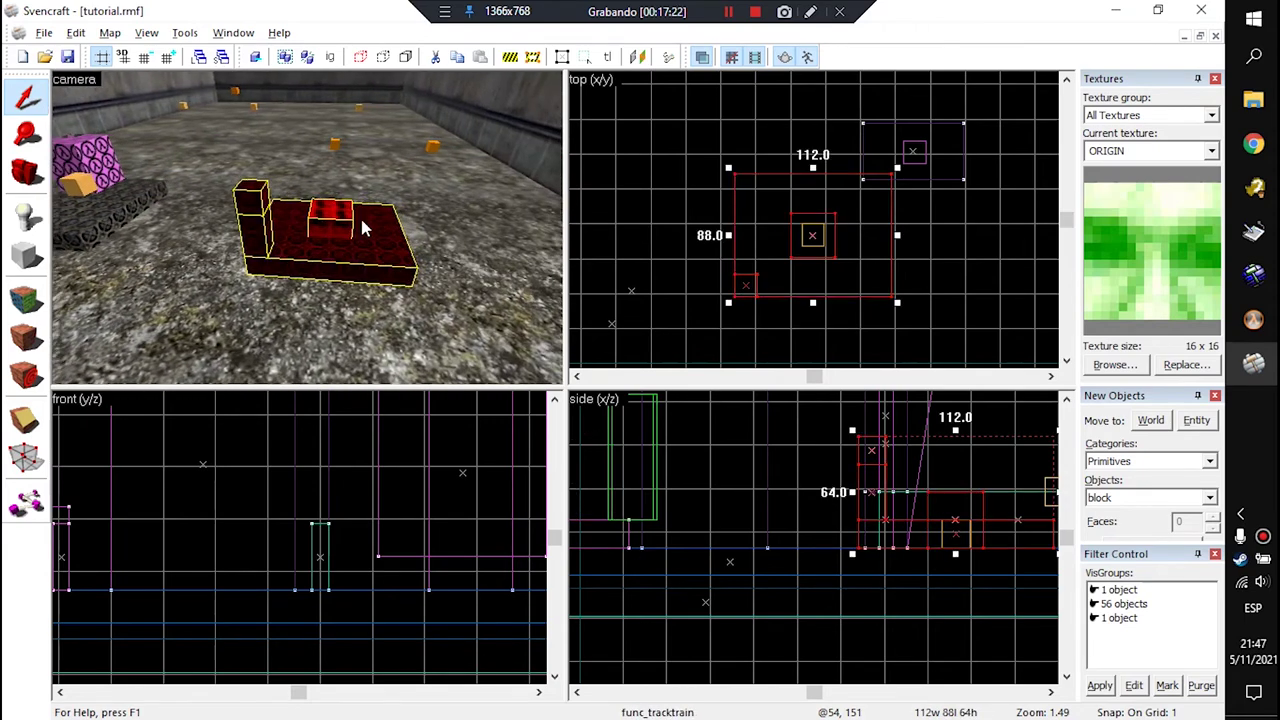
{"action": "key", "text": "Up"}
{"action": "key", "text": "Up"}
{"action": "key", "text": "Up"}
{"action": "left_click", "coordinate": [295, 213]}
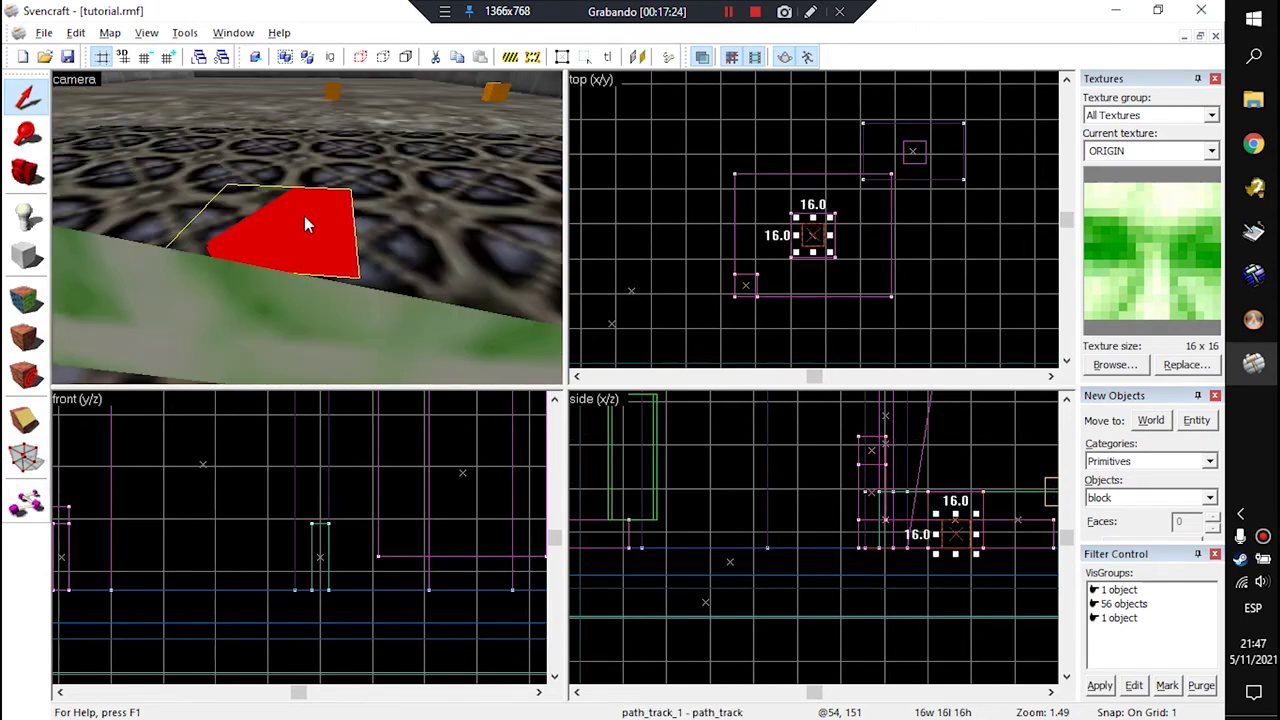
Step: View the two func_train platforms and the func_tracktrain platform together from a distance
{"action": "key", "text": "Down"}
{"action": "key", "text": "Down"}
{"action": "key", "text": "Down"}
{"action": "key", "text": "Down"}
{"action": "key", "text": "Down"}
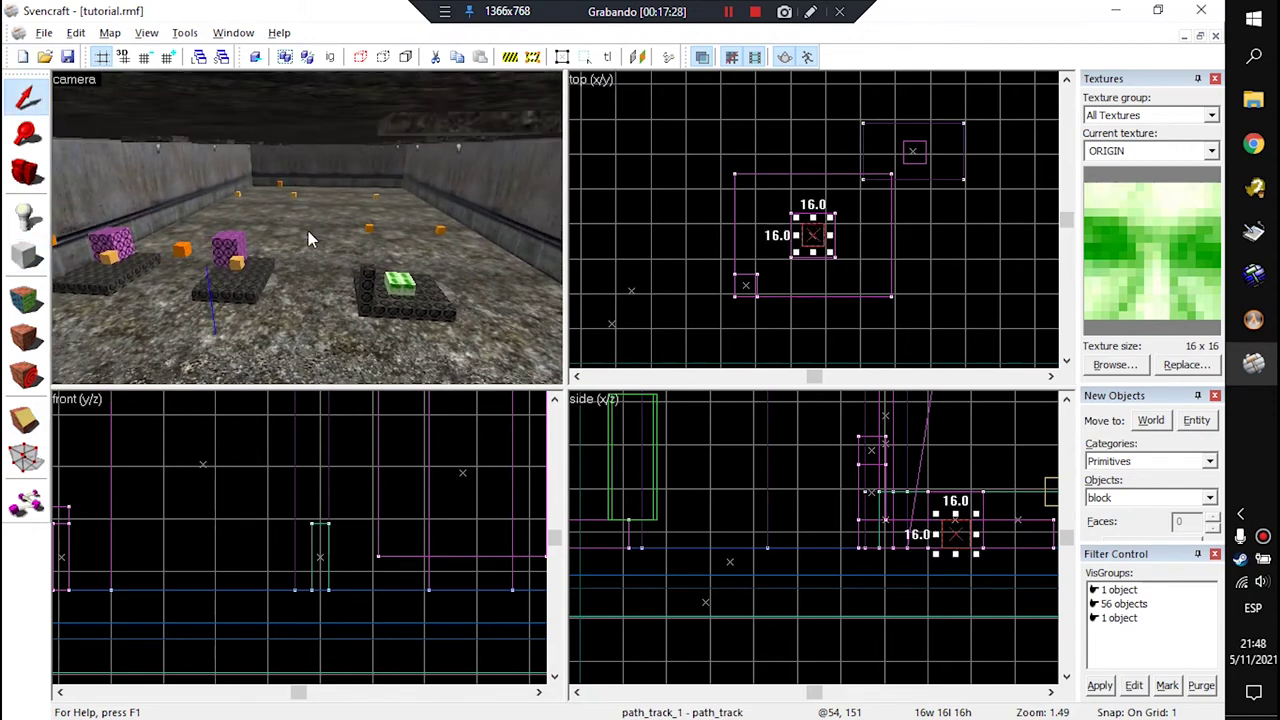
{"action": "key", "text": "z"}
{"action": "key", "text": "w"}
{"action": "key", "text": "z"}
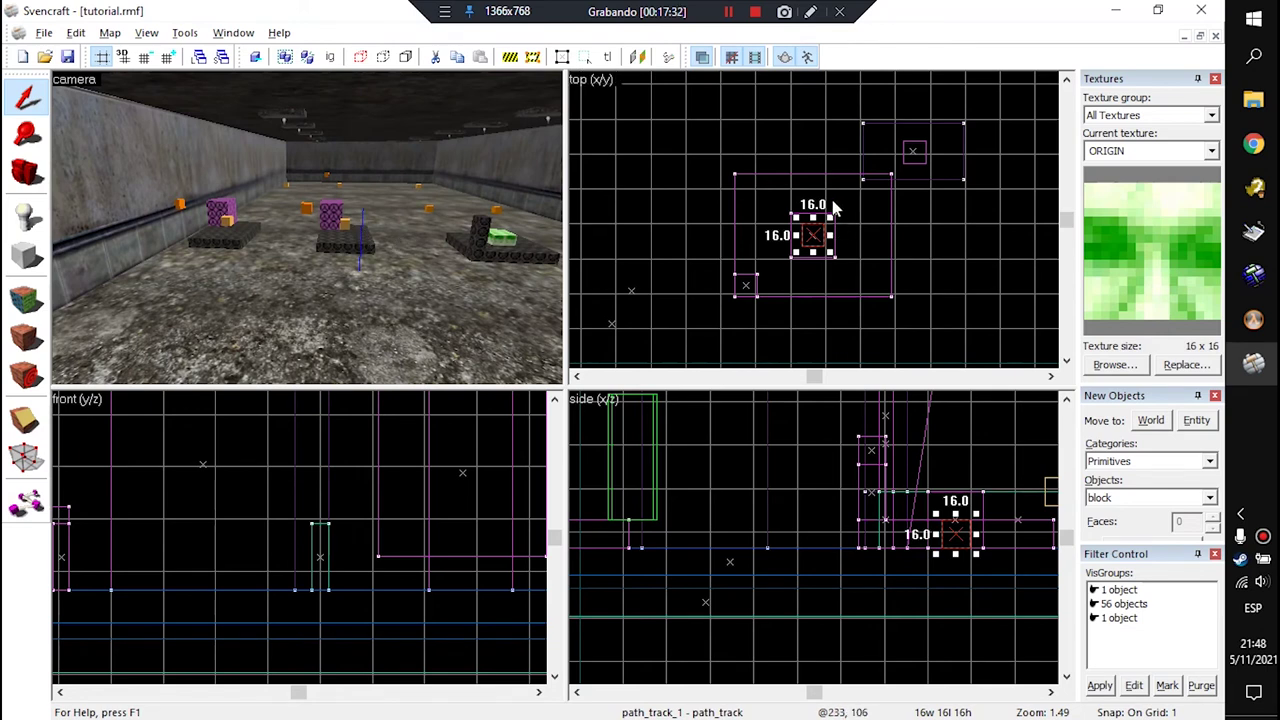
{"action": "left_click", "coordinate": [755, 12]}
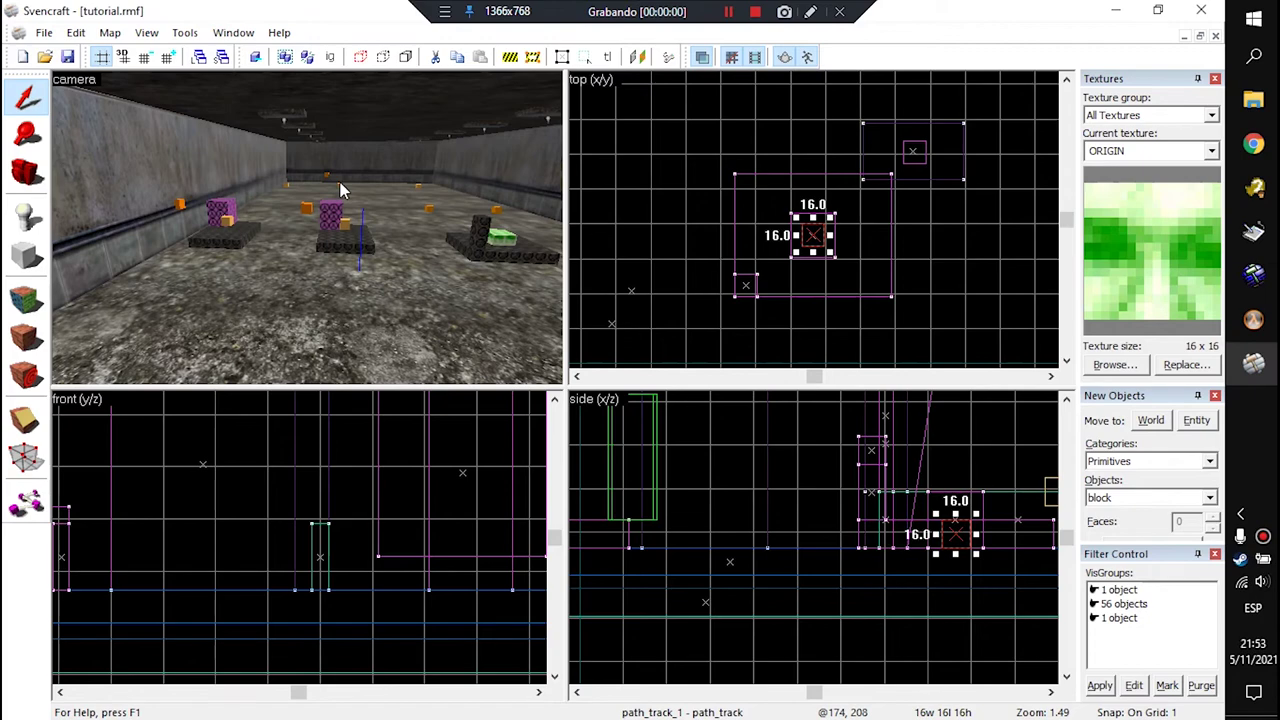
Step: Open the properties of the train_1 func_train and inspect its Move Sound attribute
{"action": "left_click_drag", "start_coordinate": [343, 191], "coordinate": [306, 228]}
{"action": "key", "text": "w"}
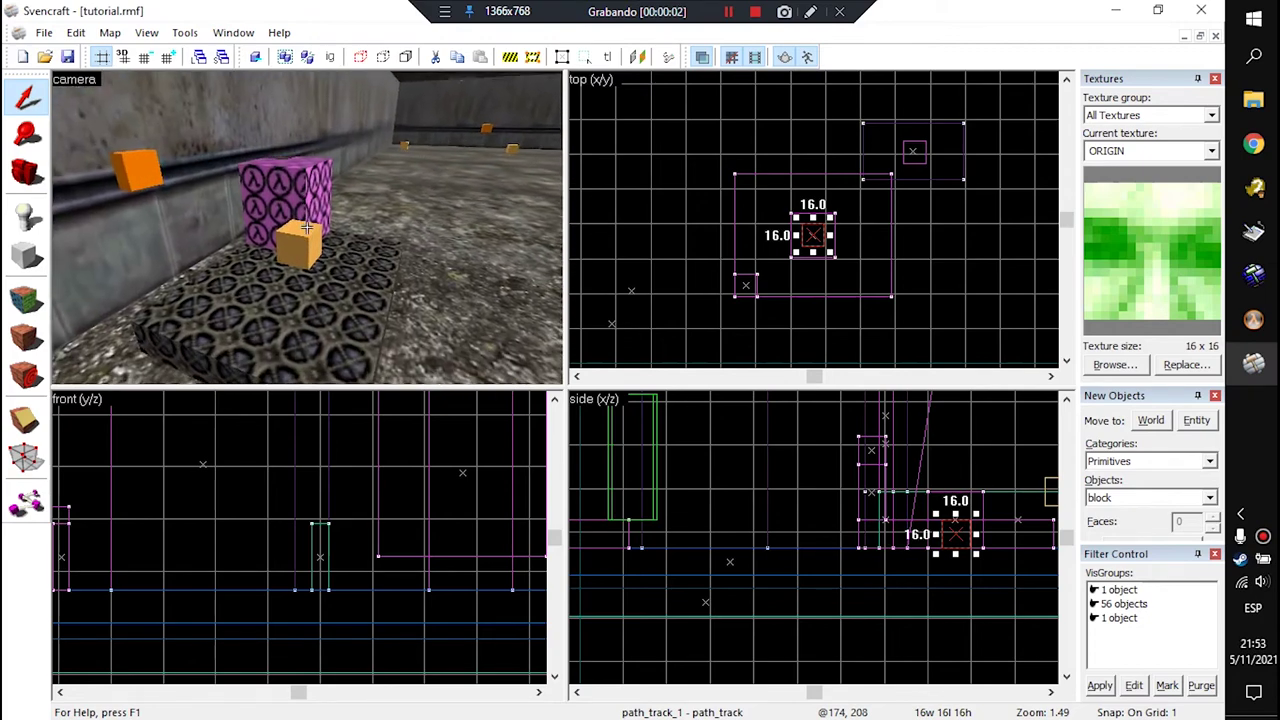
{"action": "key", "text": "z"}
{"action": "left_click", "coordinate": [318, 262]}
{"action": "key", "text": "alt+Return"}
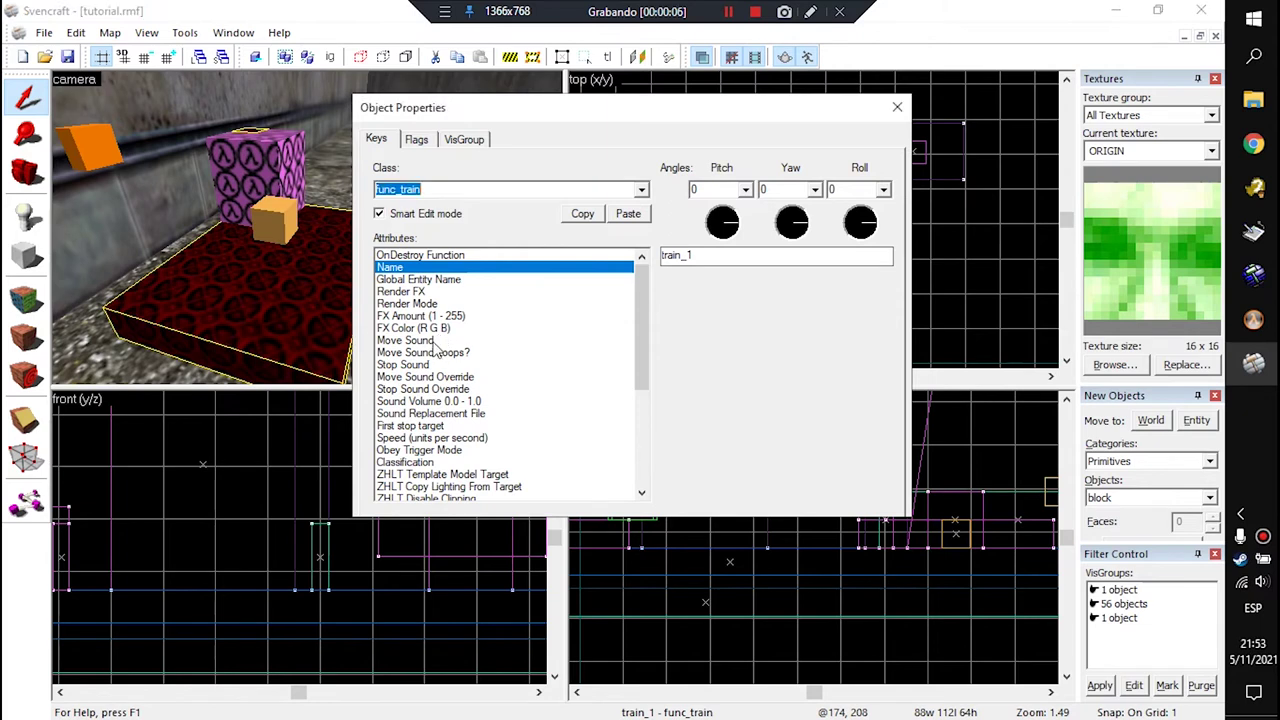
{"action": "left_click", "coordinate": [468, 341]}
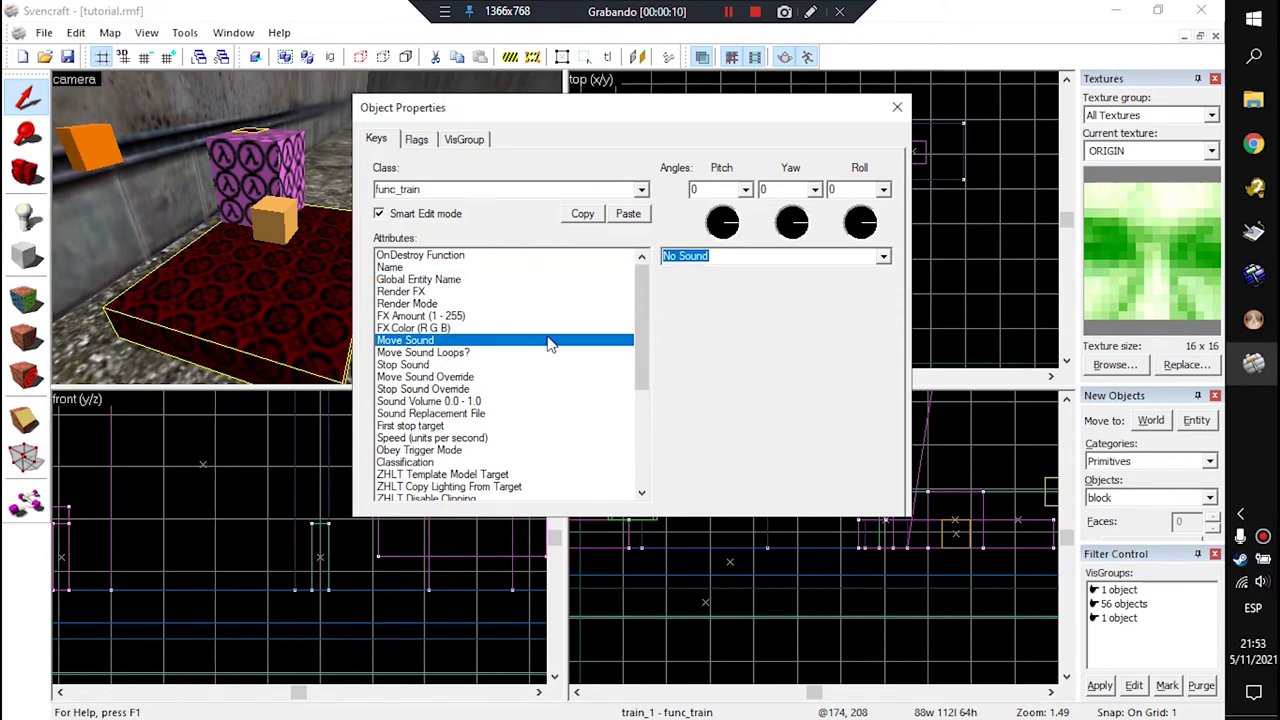
Step: Compare the Move Sound Override and Stop Sound Override attributes of train_1 with its Move Sound
{"action": "left_click", "coordinate": [453, 377]}
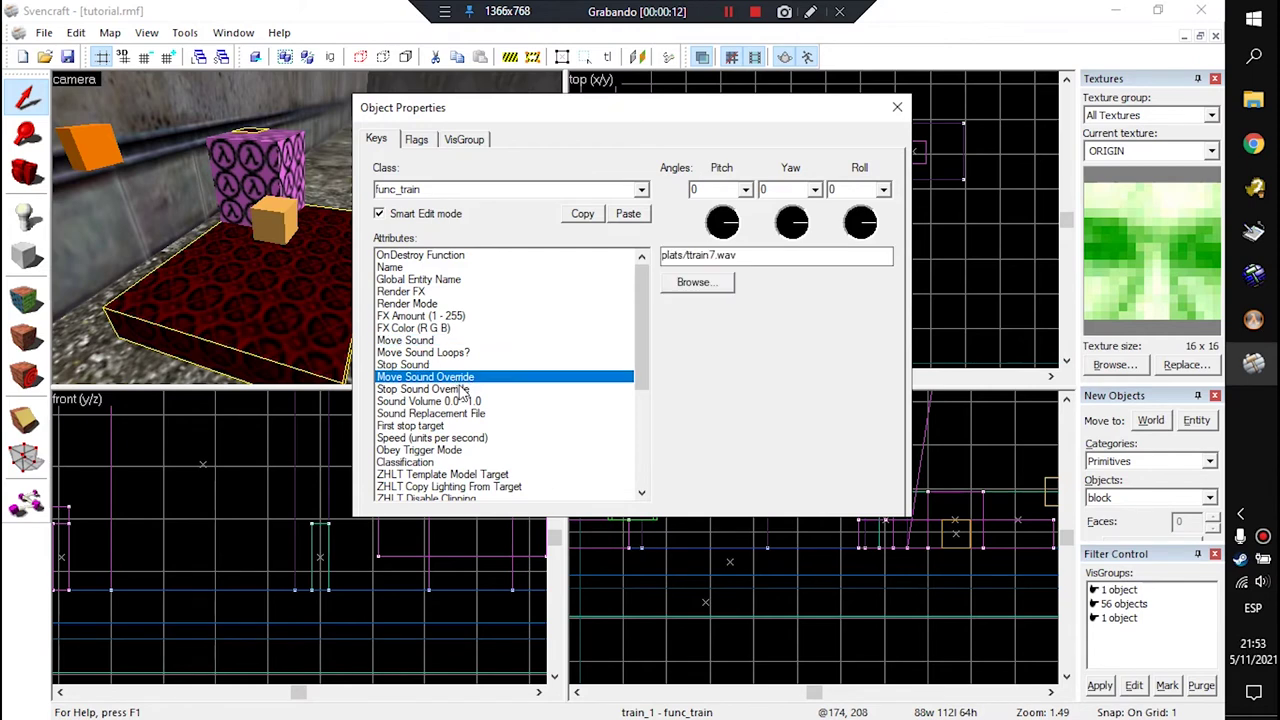
{"action": "left_click", "coordinate": [430, 342]}
{"action": "left_click", "coordinate": [458, 390]}
{"action": "left_click", "coordinate": [406, 378]}
{"action": "scroll", "coordinate": [214, 197], "scroll_direction": "down", "scroll_amount": 2}
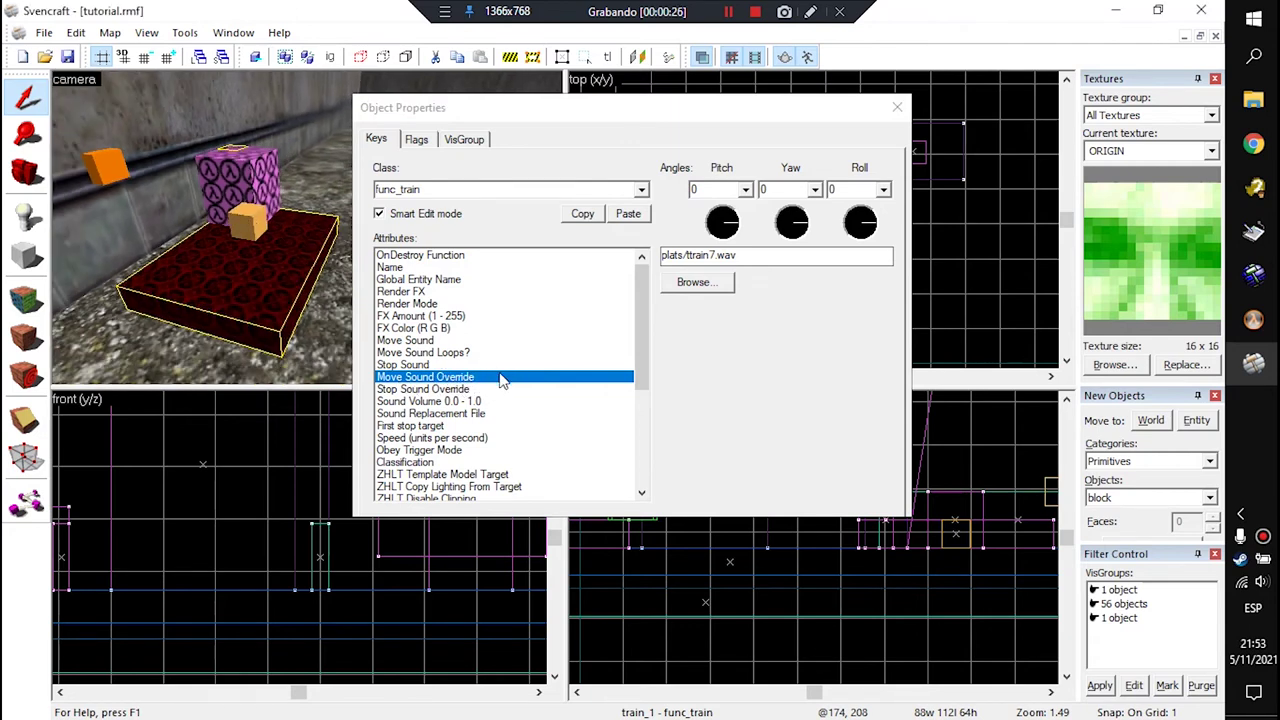
{"action": "left_click", "coordinate": [455, 377]}
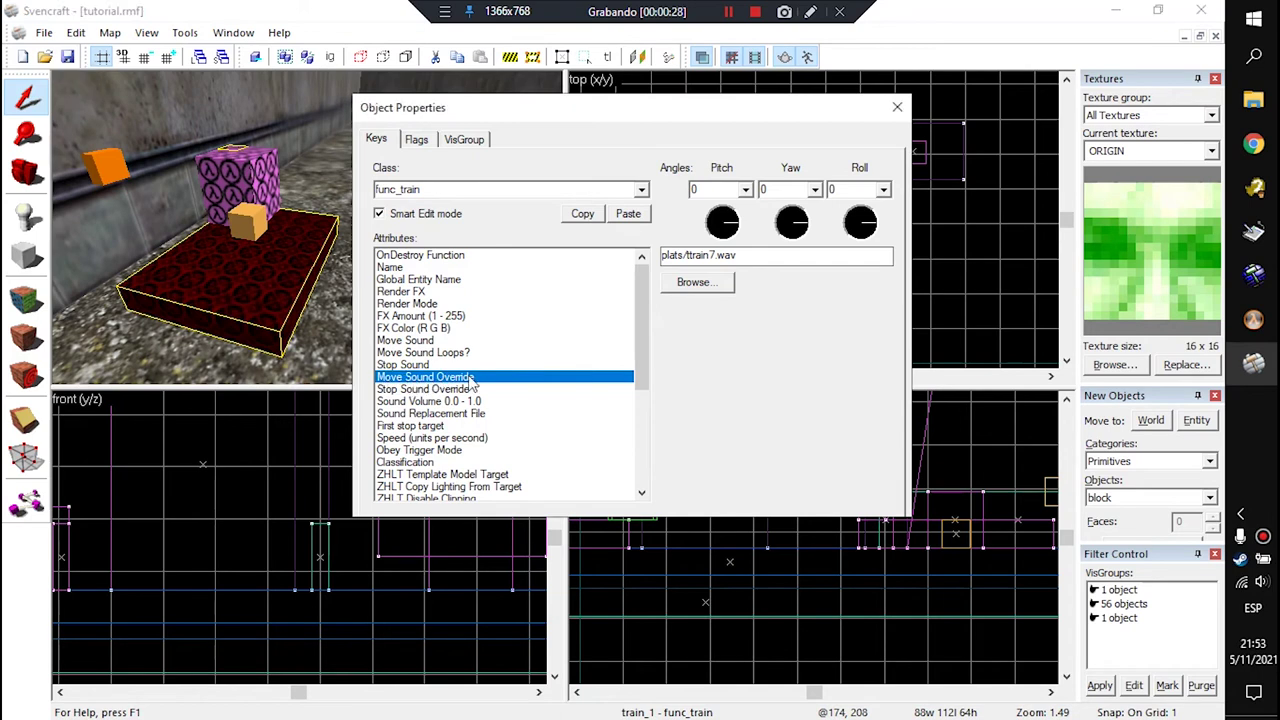
Step: Browse for a Move Sound Override file, enlarge the file dialog and examine the svencoop sound folder and its full path
{"action": "left_click", "coordinate": [705, 284]}
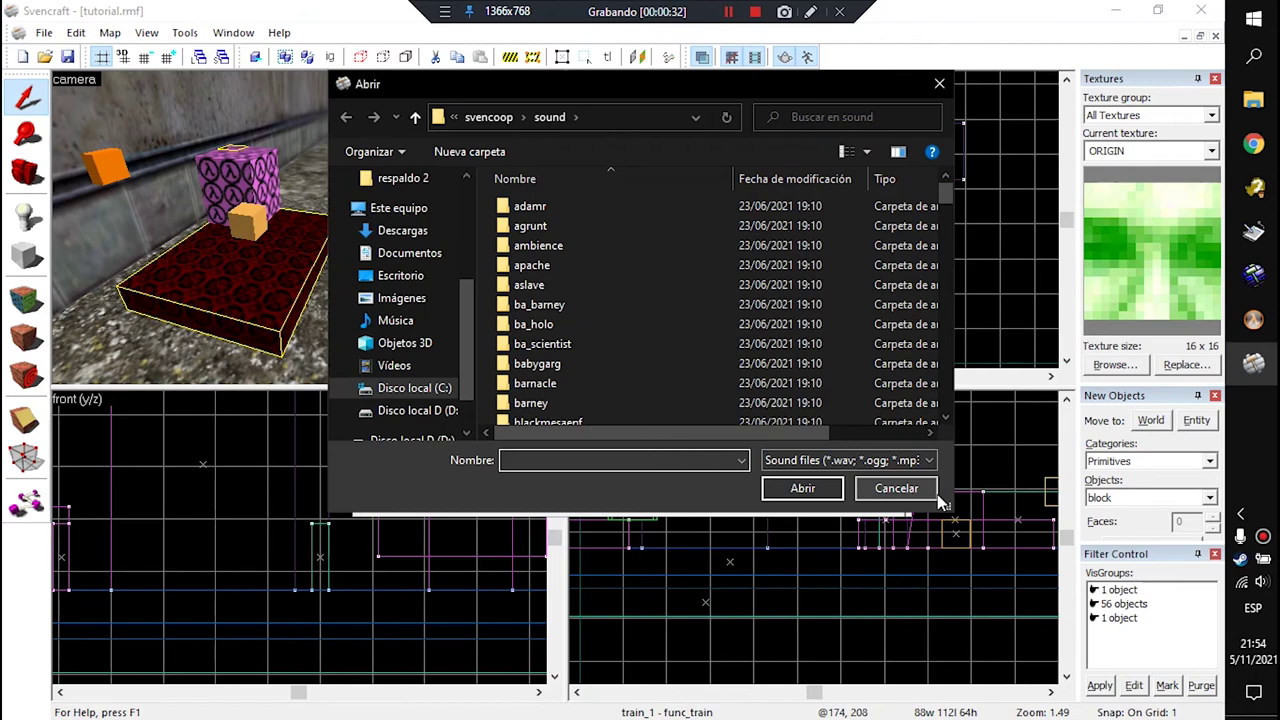
{"action": "left_click_drag", "start_coordinate": [954, 512], "coordinate": [1060, 652]}
{"action": "scroll", "coordinate": [650, 425], "scroll_direction": "down", "scroll_amount": 15}
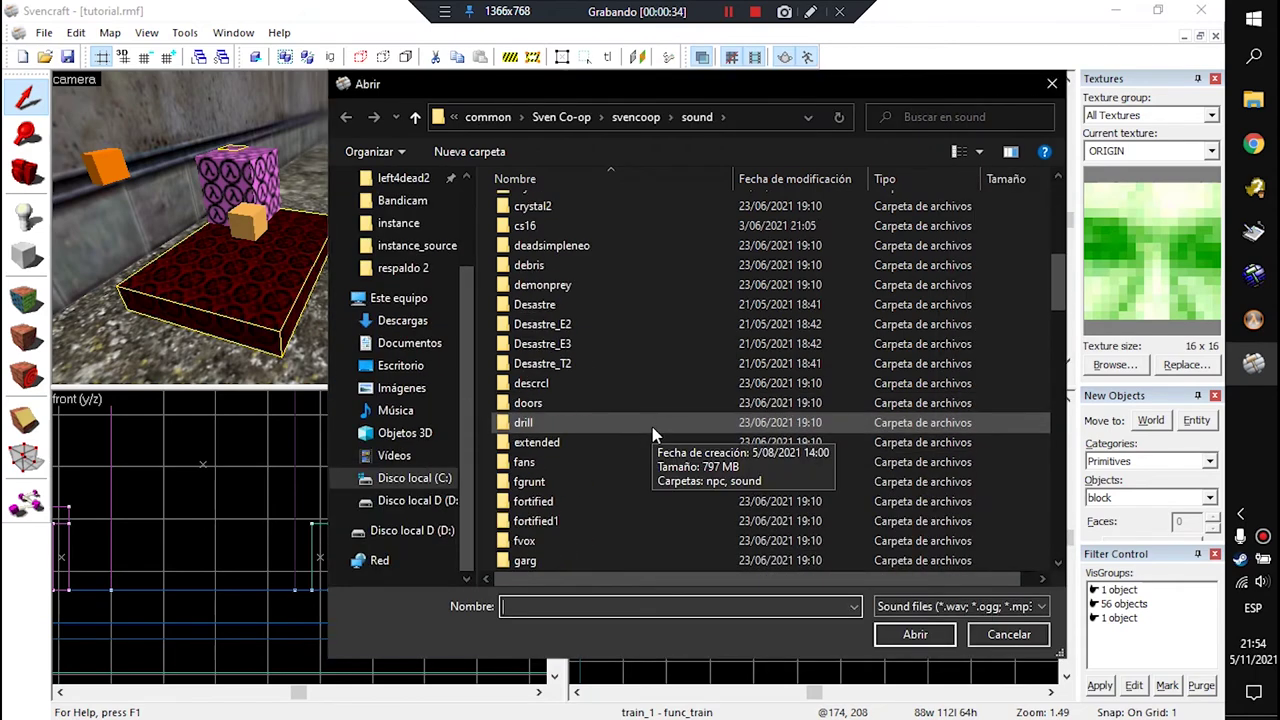
{"action": "scroll", "coordinate": [650, 423], "scroll_direction": "down", "scroll_amount": 6}
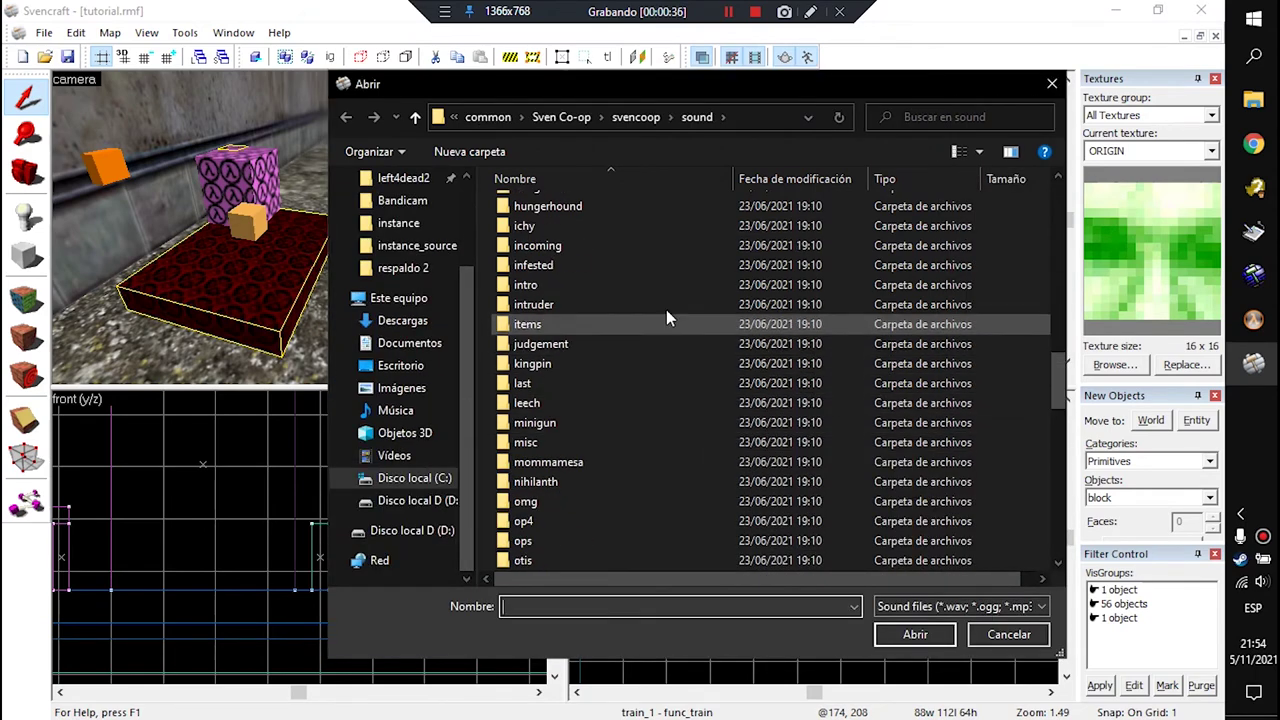
{"action": "scroll", "coordinate": [666, 309], "scroll_direction": "up", "scroll_amount": 9}
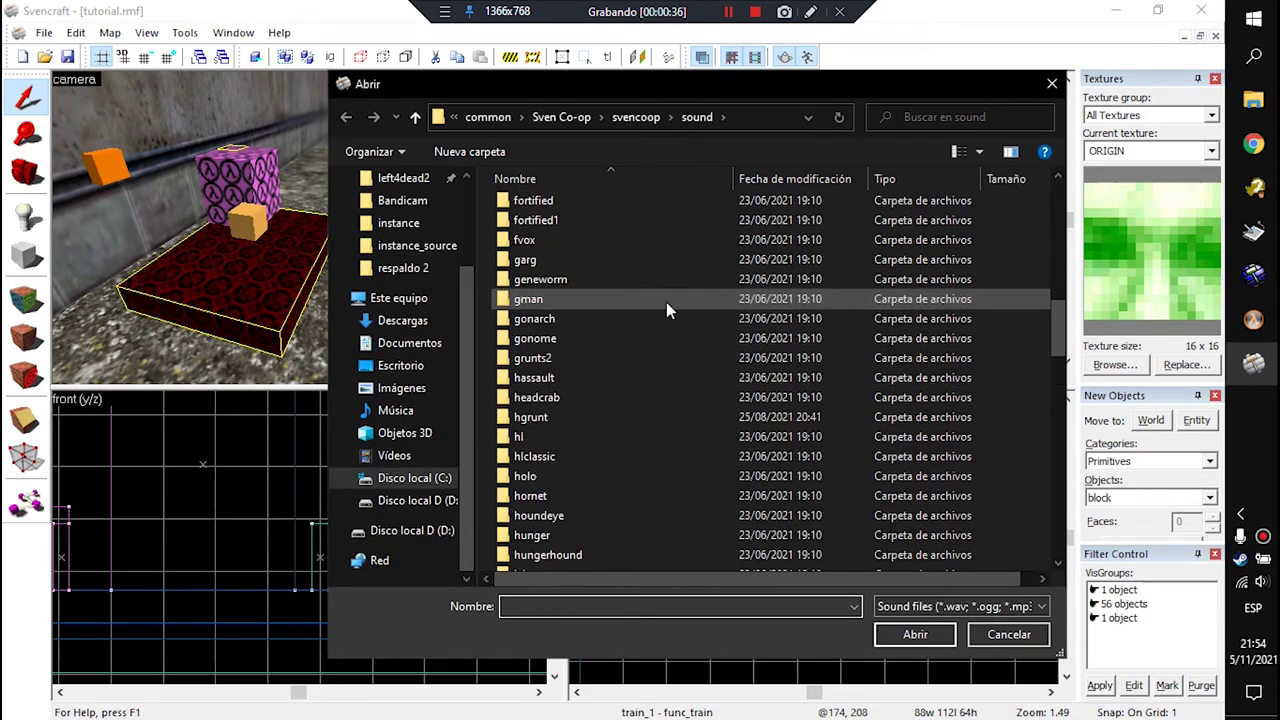
{"action": "left_click", "coordinate": [698, 118]}
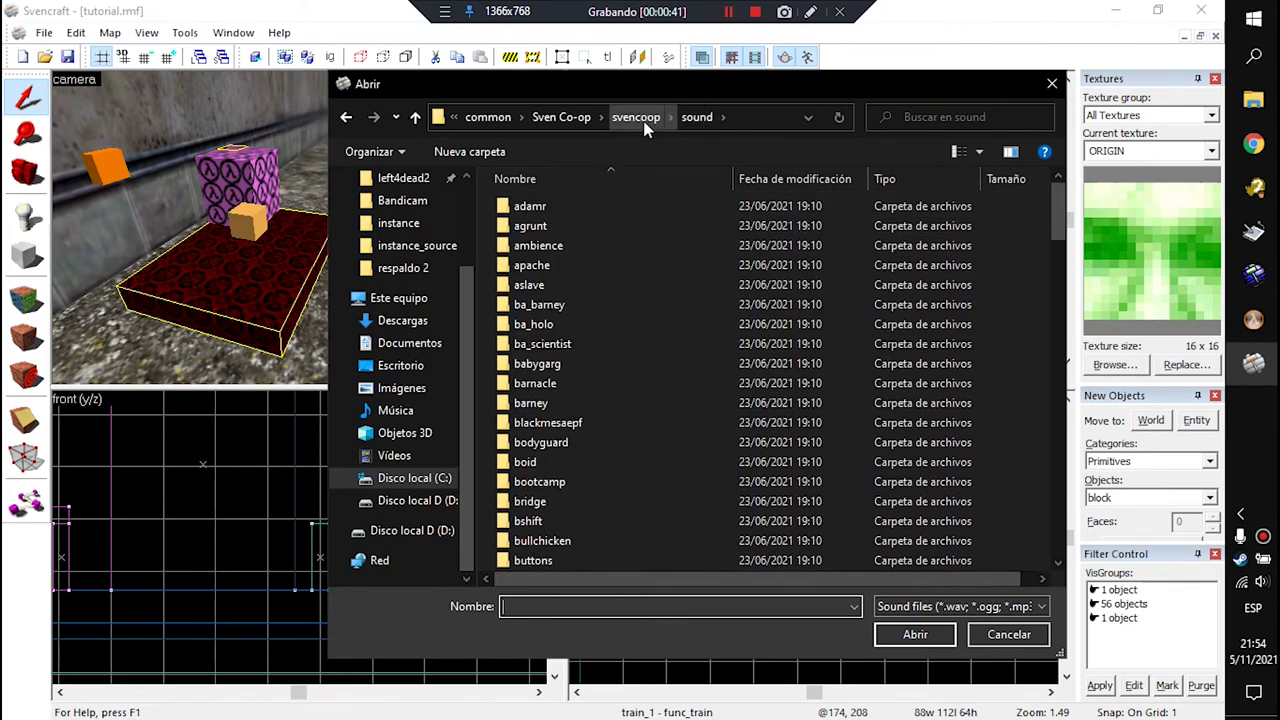
{"action": "left_click", "coordinate": [711, 120]}
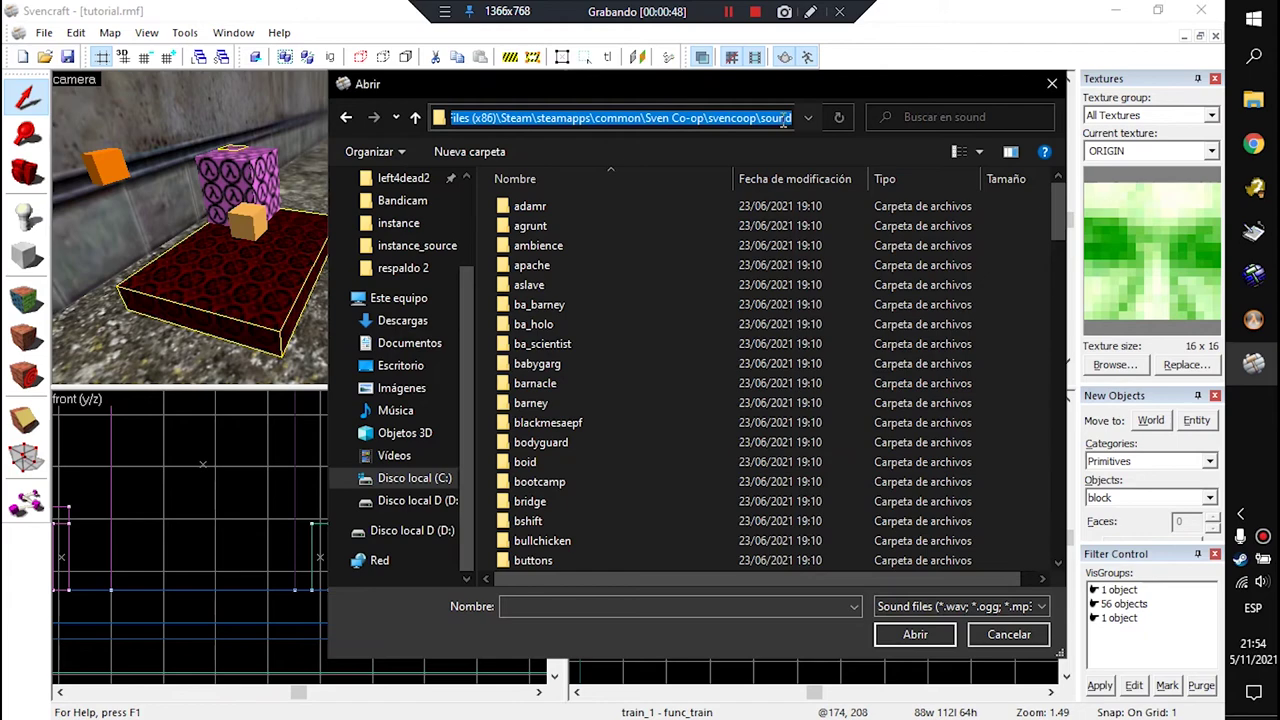
Step: Look through the subfolders of the sound folder and select the Desastre folder
{"action": "left_click", "coordinate": [571, 361]}
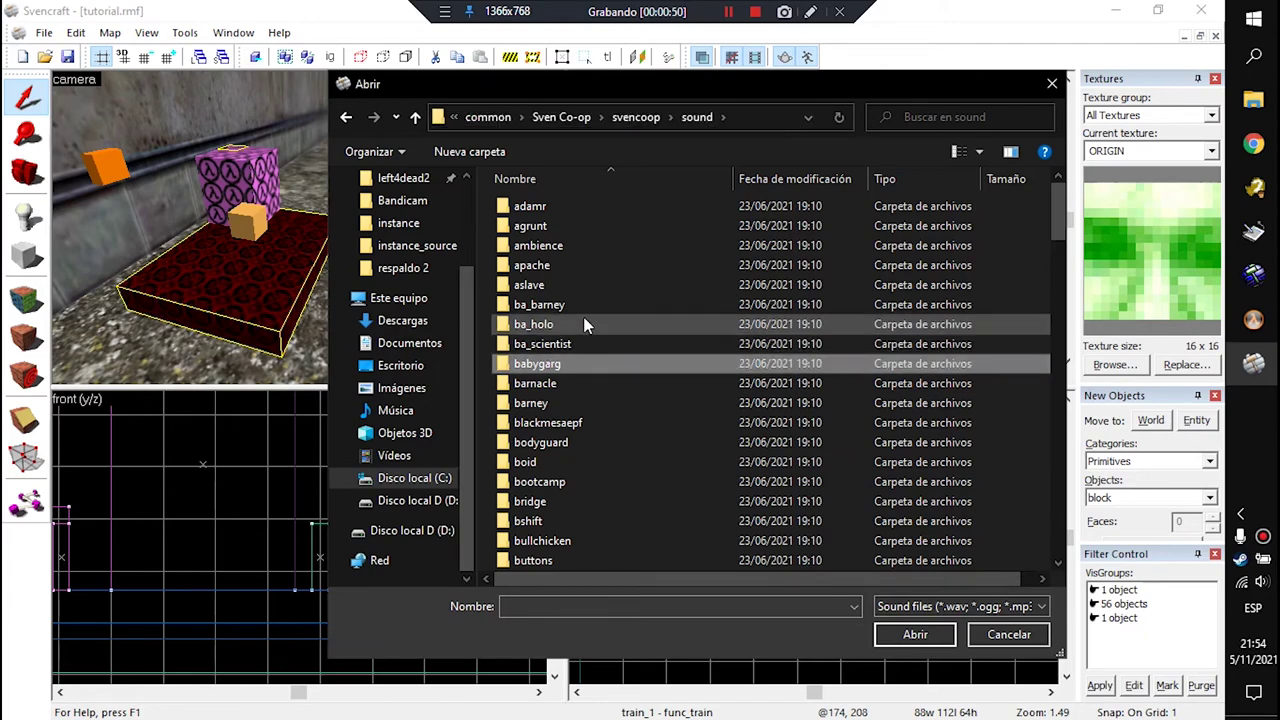
{"action": "scroll", "coordinate": [583, 316], "scroll_direction": "down", "scroll_amount": 10}
{"action": "scroll", "coordinate": [609, 426], "scroll_direction": "up", "scroll_amount": 5}
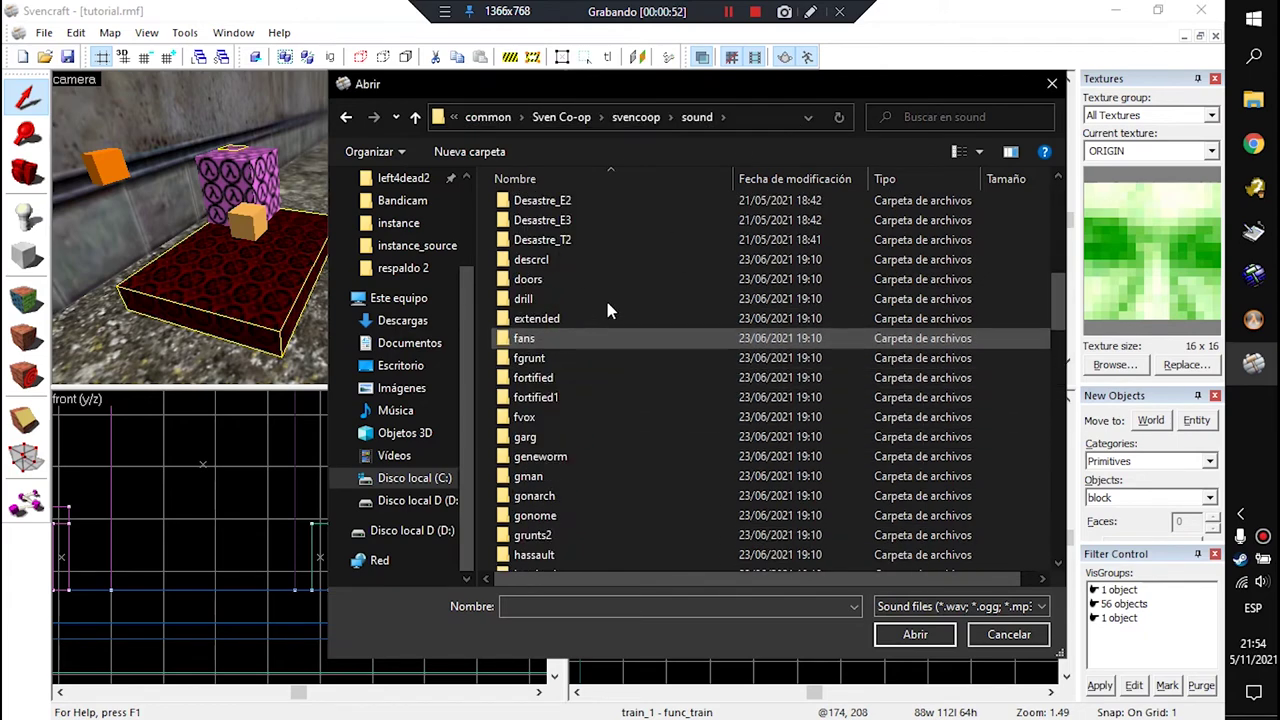
{"action": "scroll", "coordinate": [607, 312], "scroll_direction": "up", "scroll_amount": 4}
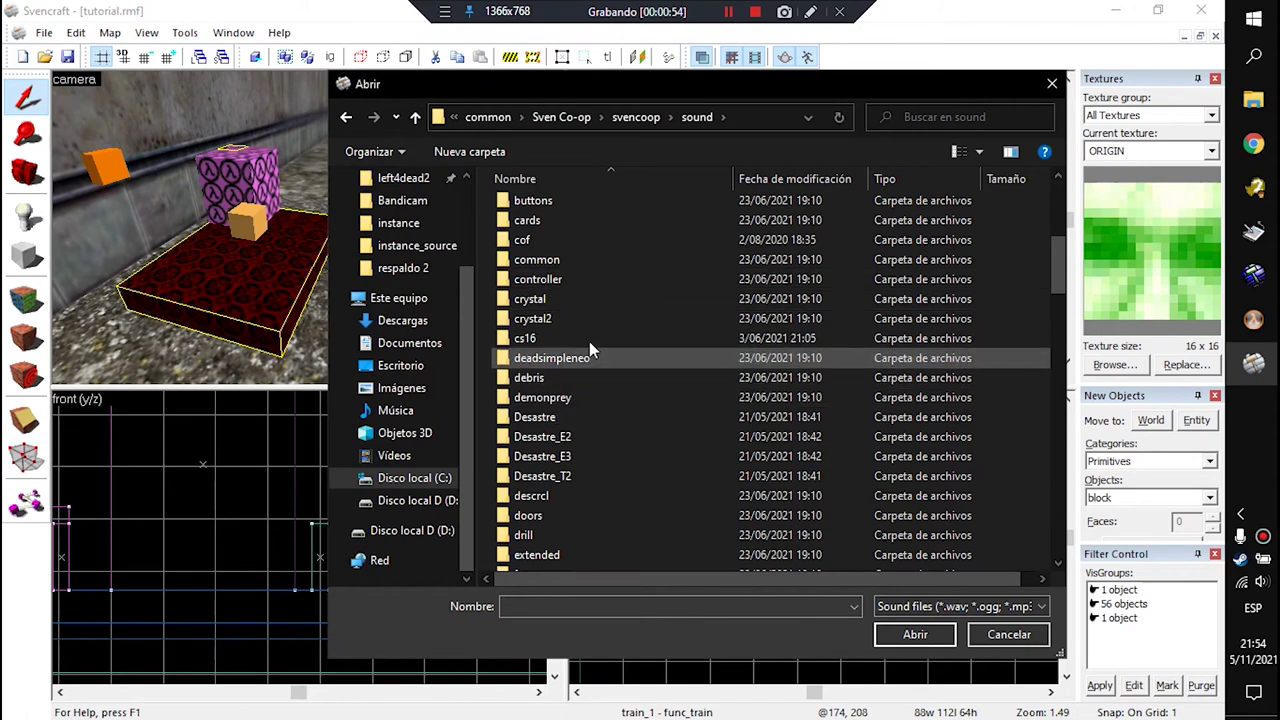
{"action": "scroll", "coordinate": [593, 381], "scroll_direction": "down", "scroll_amount": 1}
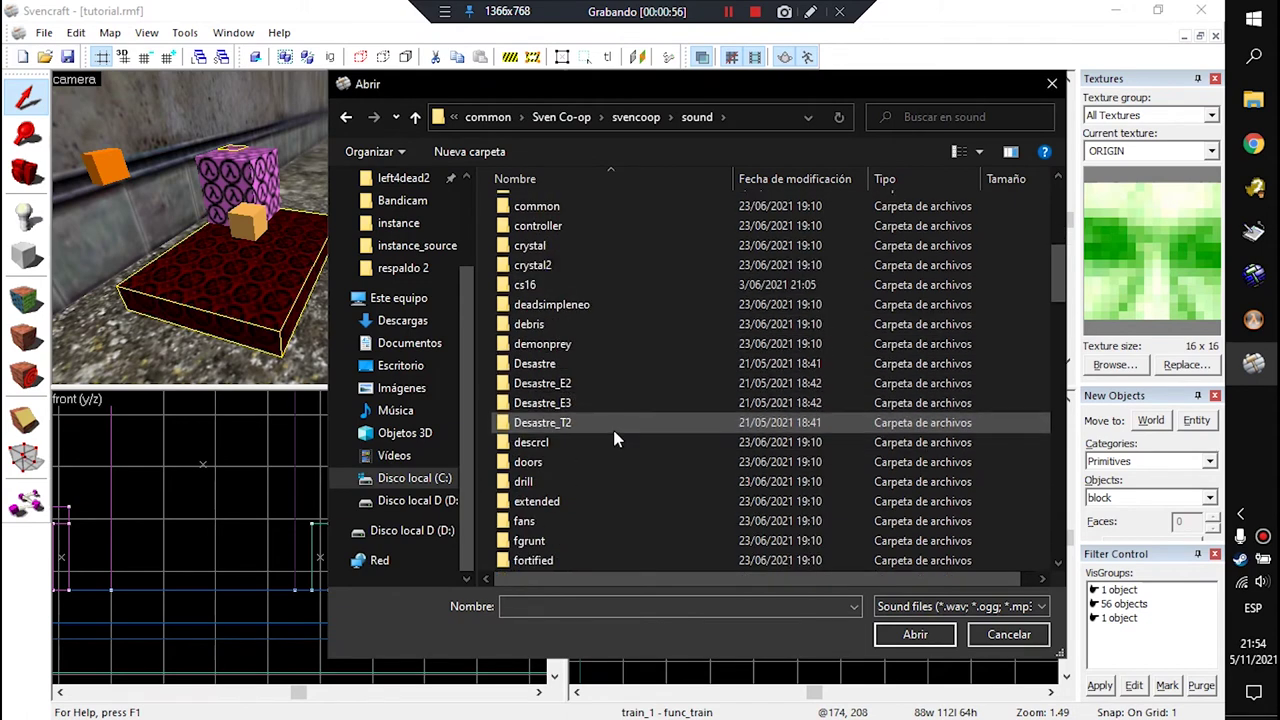
{"action": "left_click", "coordinate": [540, 364]}
{"action": "left_click_drag", "start_coordinate": [540, 365], "coordinate": [565, 366]}
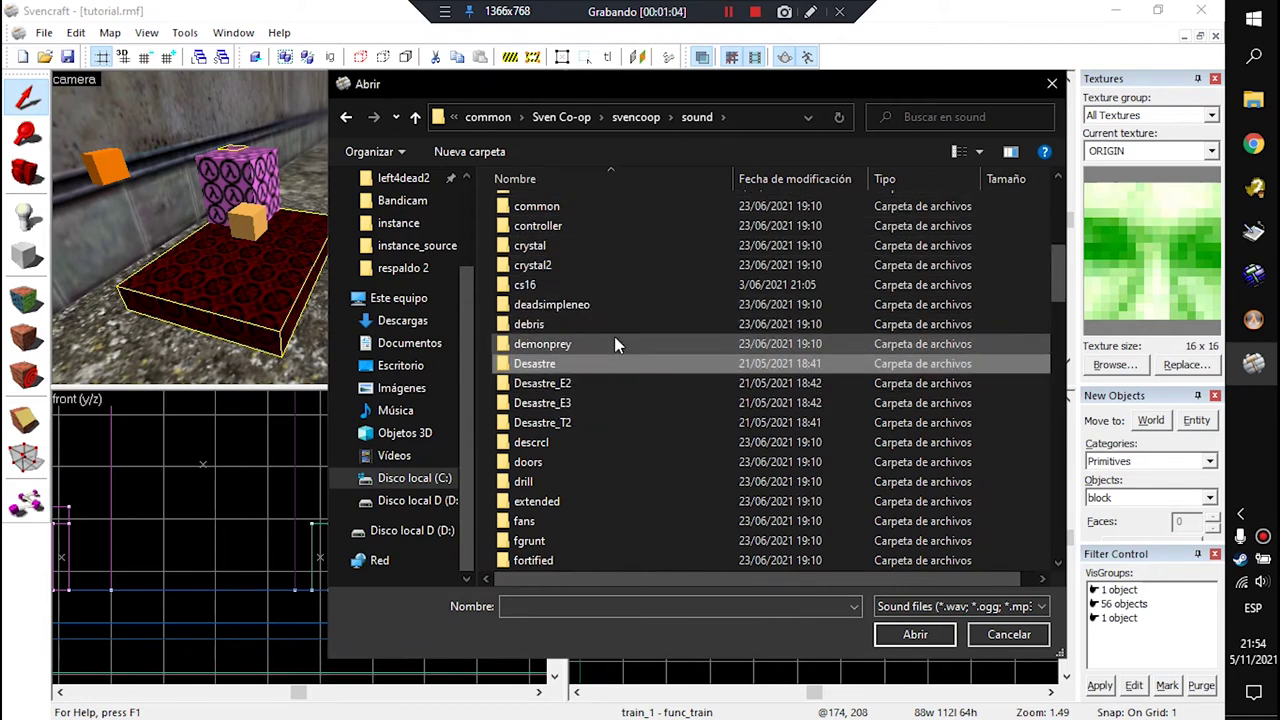
Step: Inspect latchlocked1.wav in the Desastre/sound/buttons folder, cancel the file choice and highlight the Move Sound Override path of train_1
{"action": "double_click", "coordinate": [577, 363]}
{"action": "double_click", "coordinate": [535, 226]}
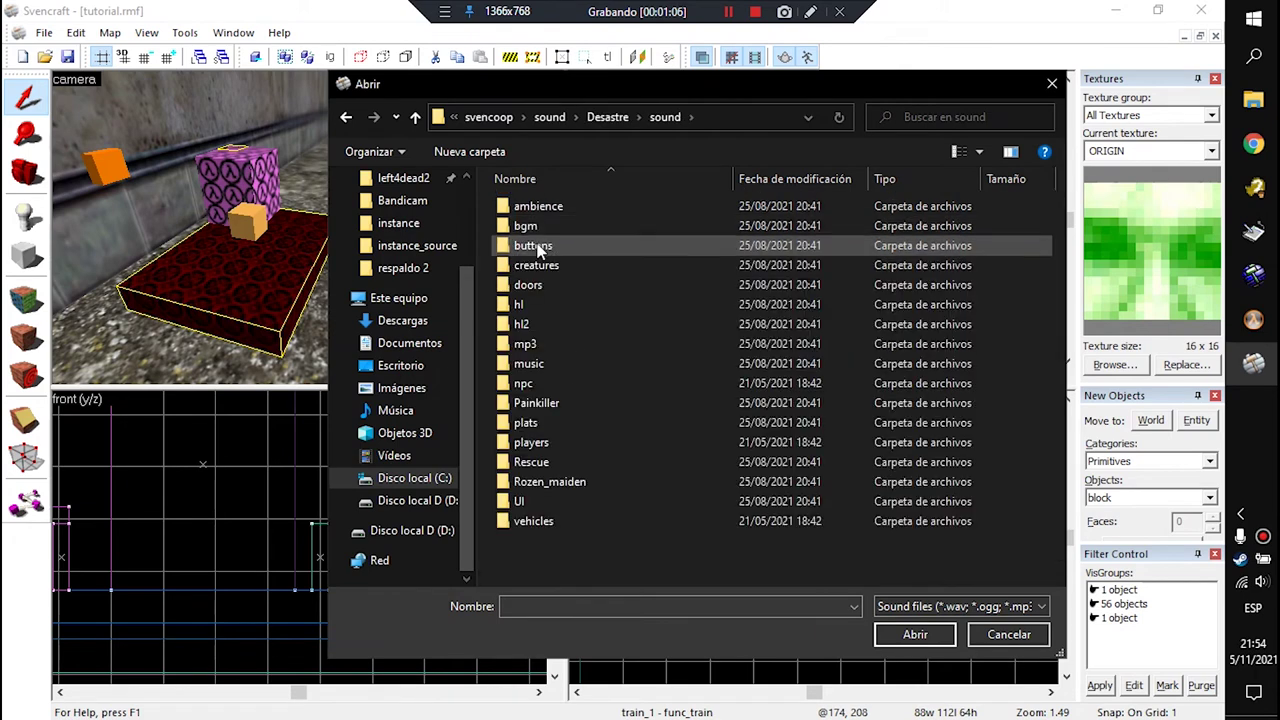
{"action": "double_click", "coordinate": [536, 246]}
{"action": "left_click", "coordinate": [558, 207]}
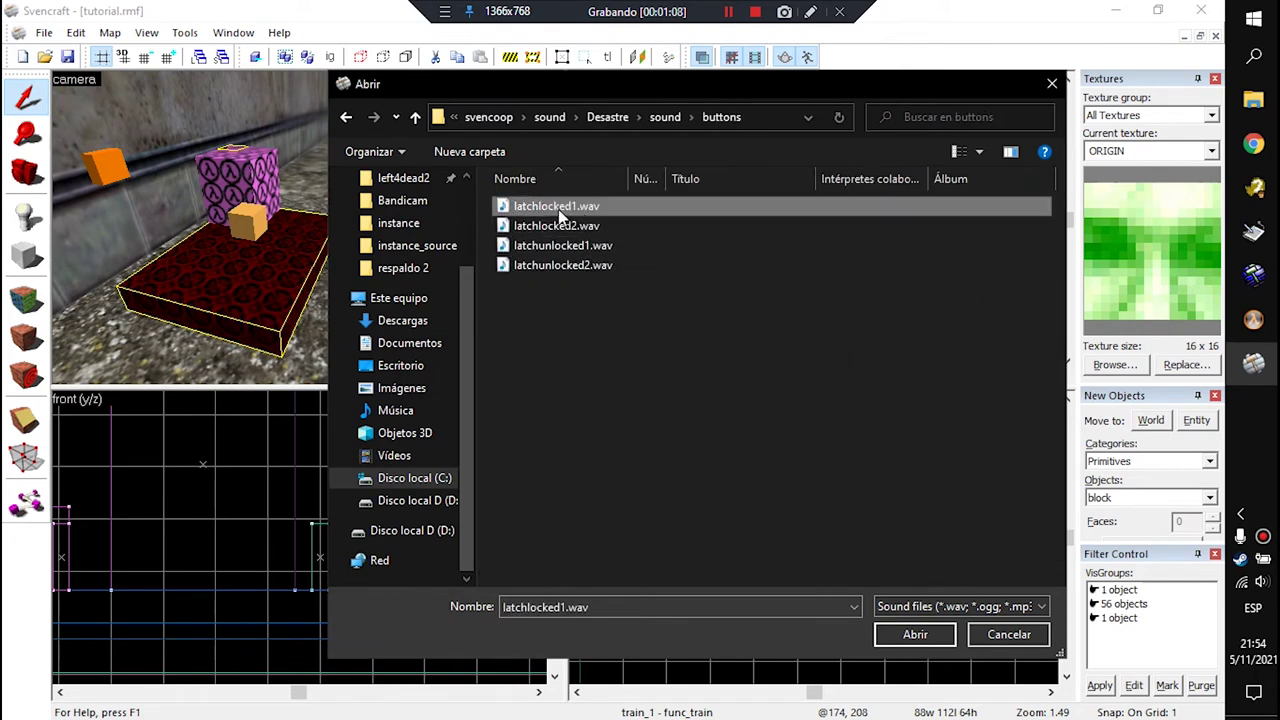
{"action": "left_click", "coordinate": [1009, 635]}
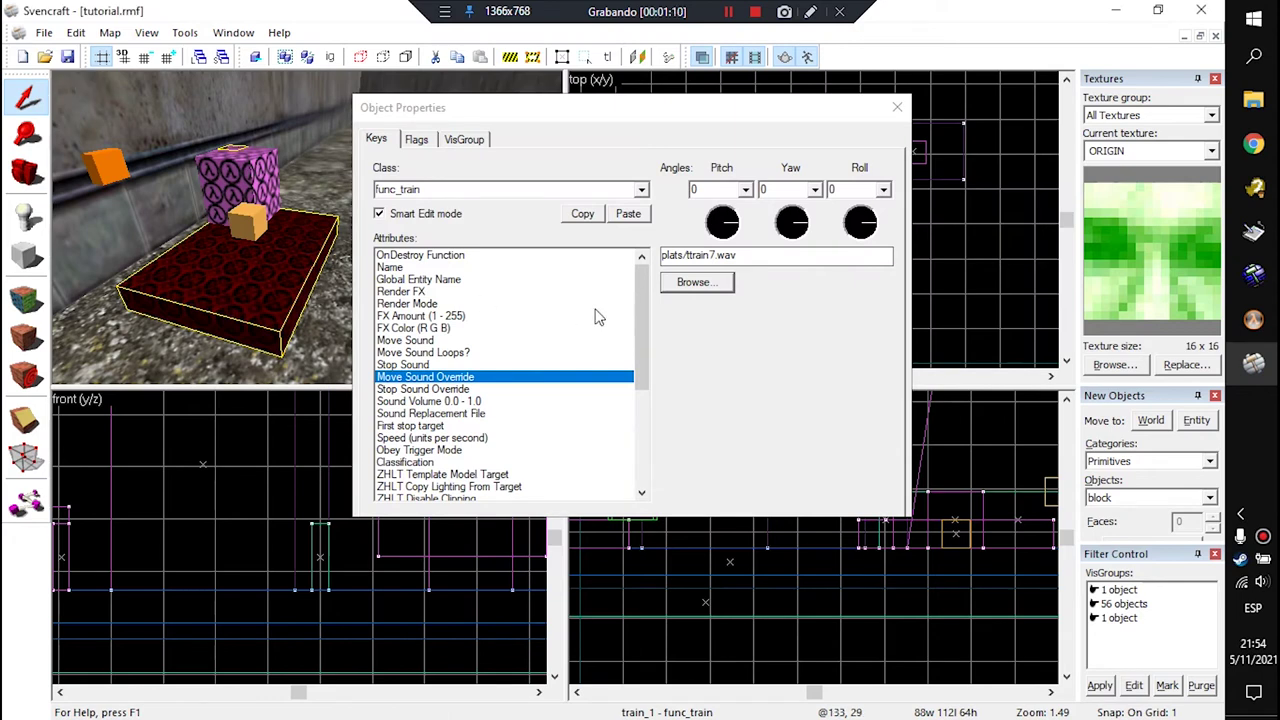
{"action": "left_click_drag", "start_coordinate": [742, 257], "coordinate": [655, 268]}
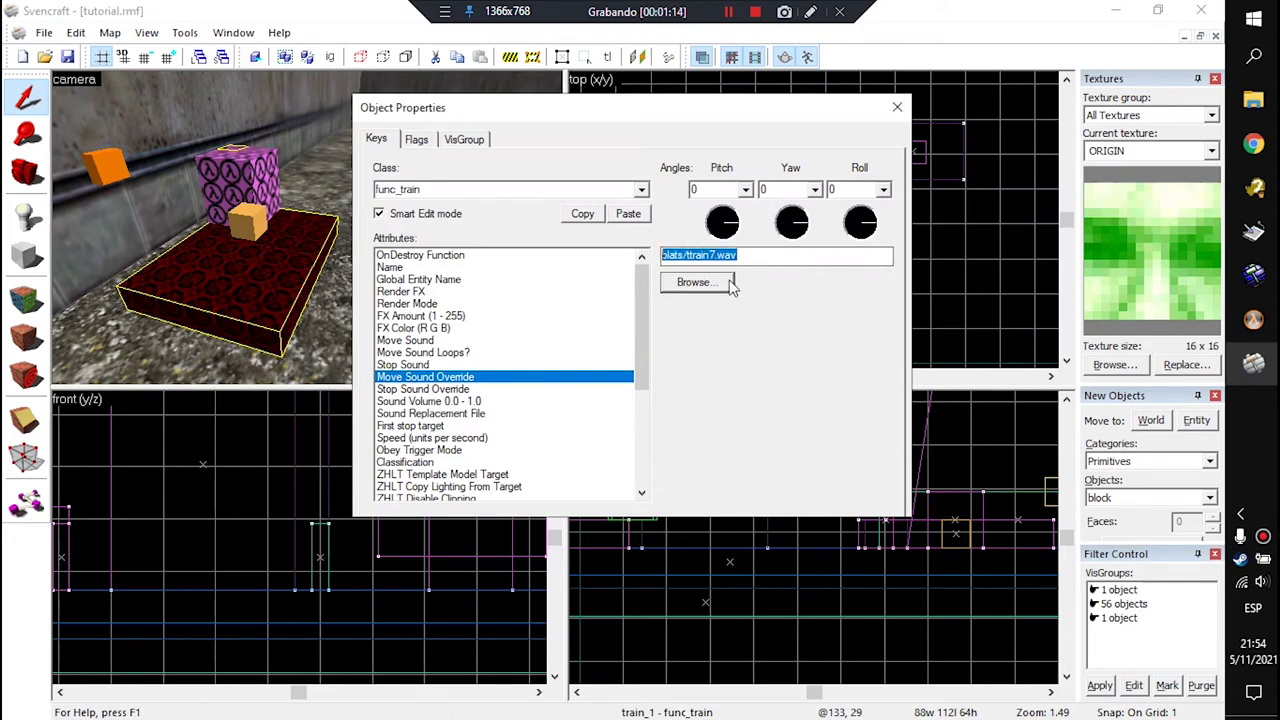
Step: Compare the Stop Sound Override path of train_1 with its Move Sound Override path
{"action": "left_click", "coordinate": [458, 390]}
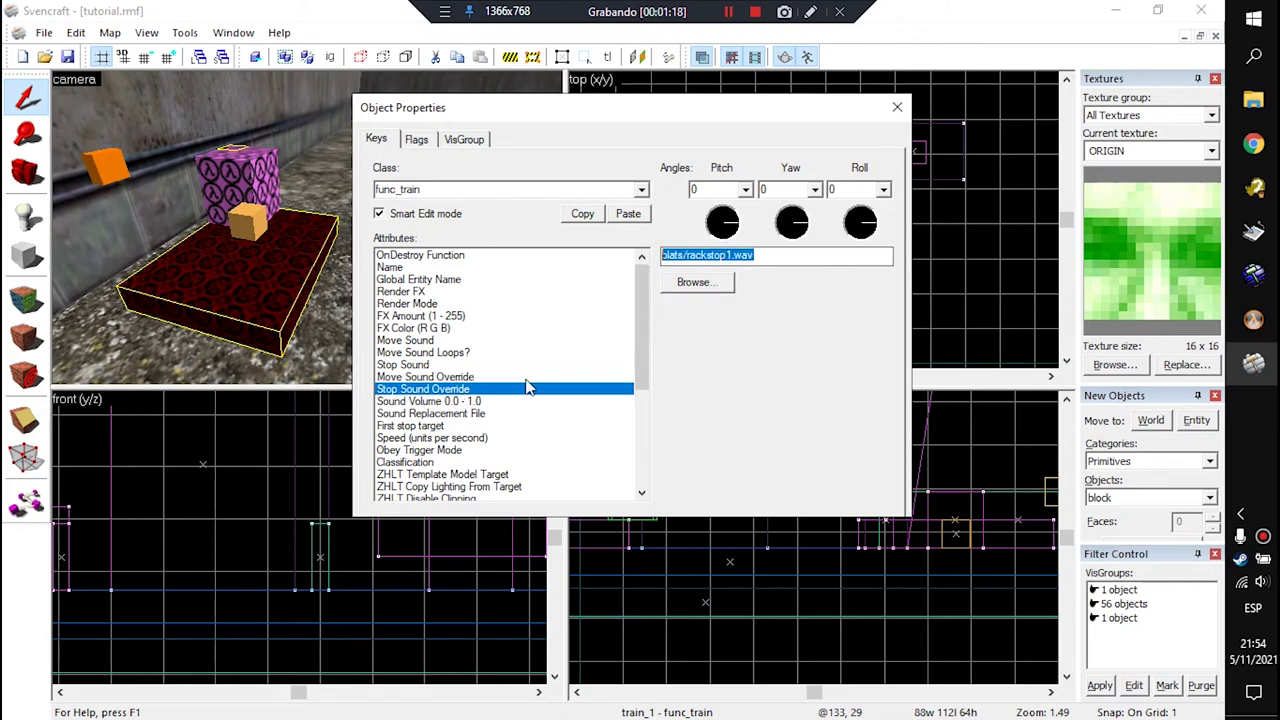
{"action": "left_click", "coordinate": [478, 377]}
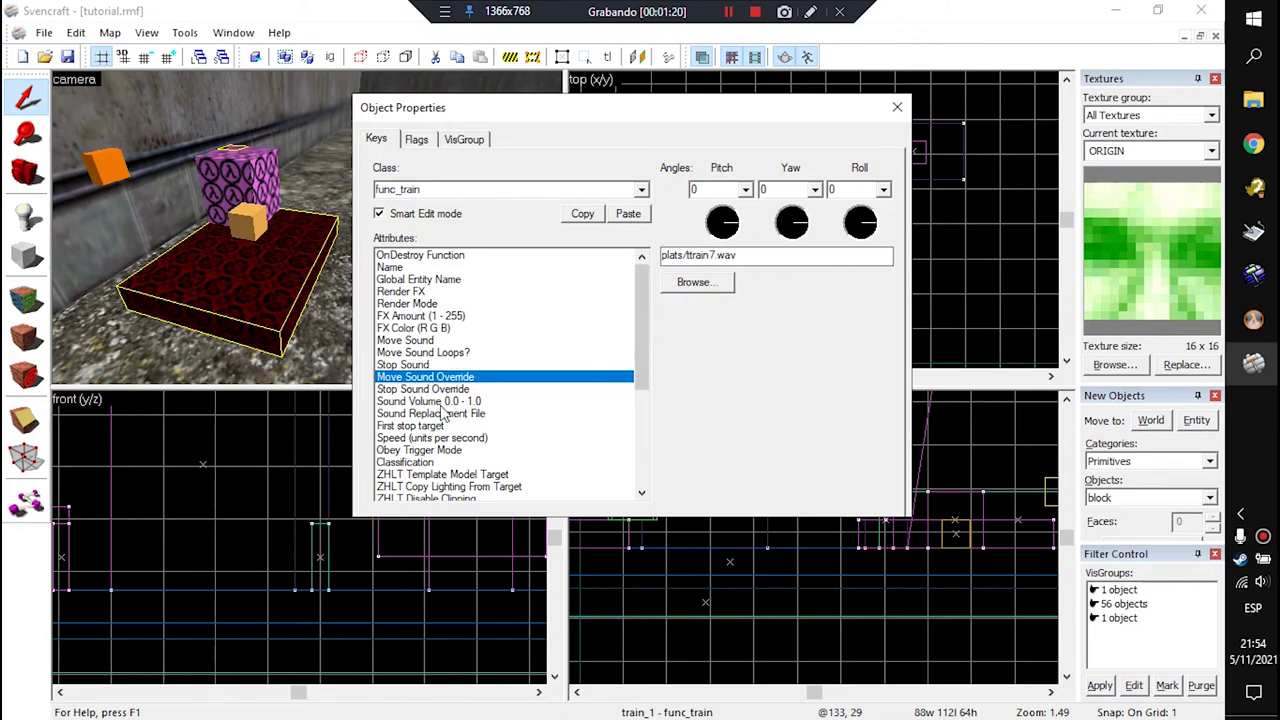
{"action": "left_click", "coordinate": [422, 389]}
{"action": "left_click_drag", "start_coordinate": [790, 262], "coordinate": [639, 264]}
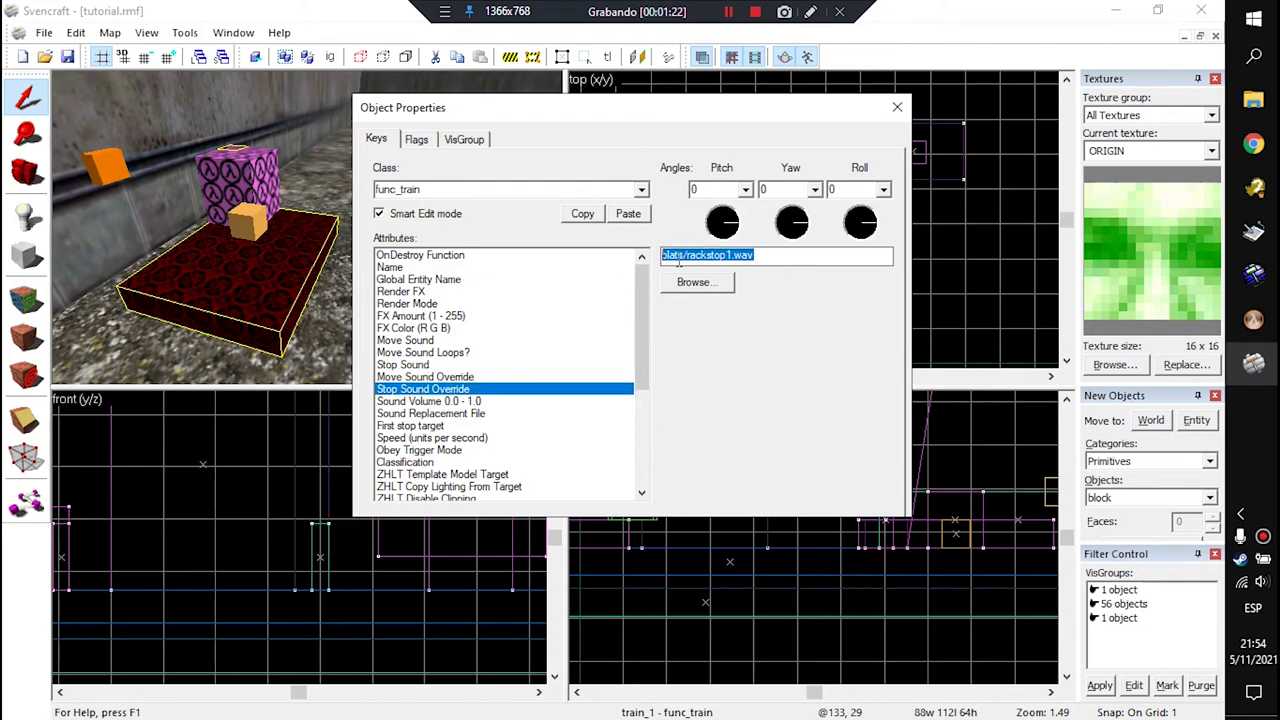
Step: Select the func_tracktrain platform and examine its Move Sound Override and the neighbouring sound attributes
{"action": "left_click", "coordinate": [149, 332]}
{"action": "key", "text": "z"}
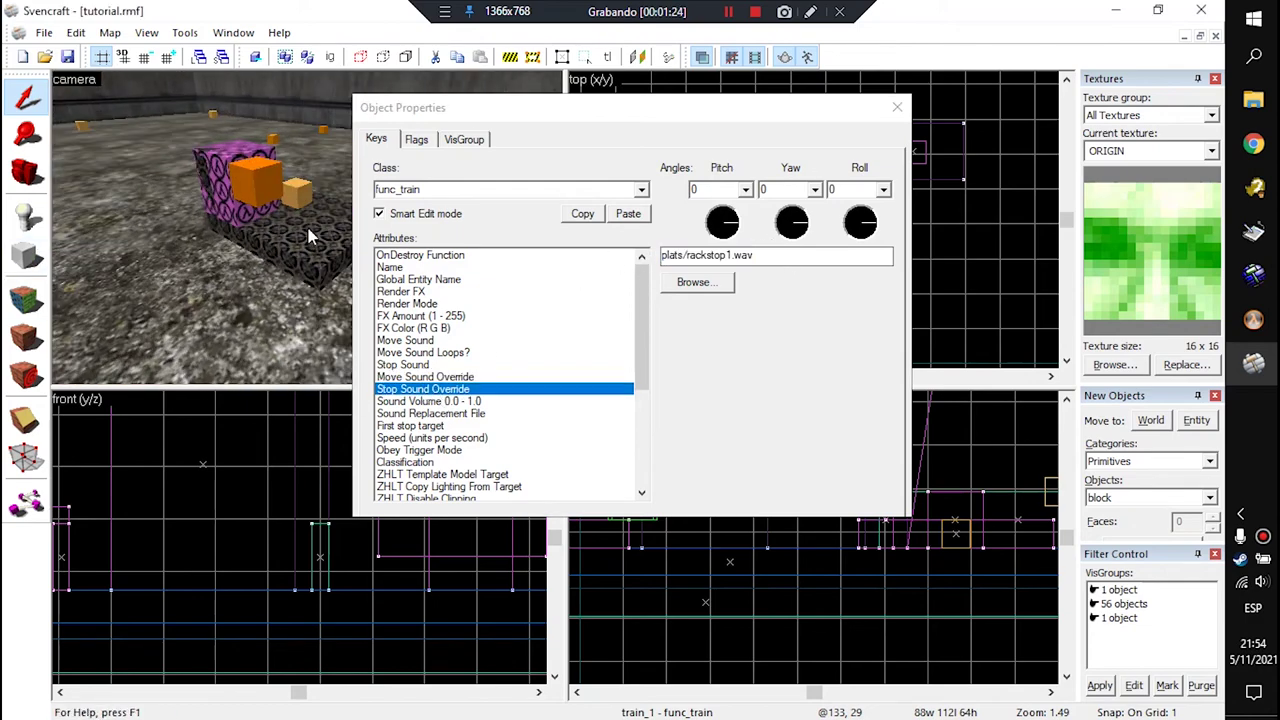
{"action": "left_click", "coordinate": [306, 228]}
{"action": "left_click", "coordinate": [304, 276]}
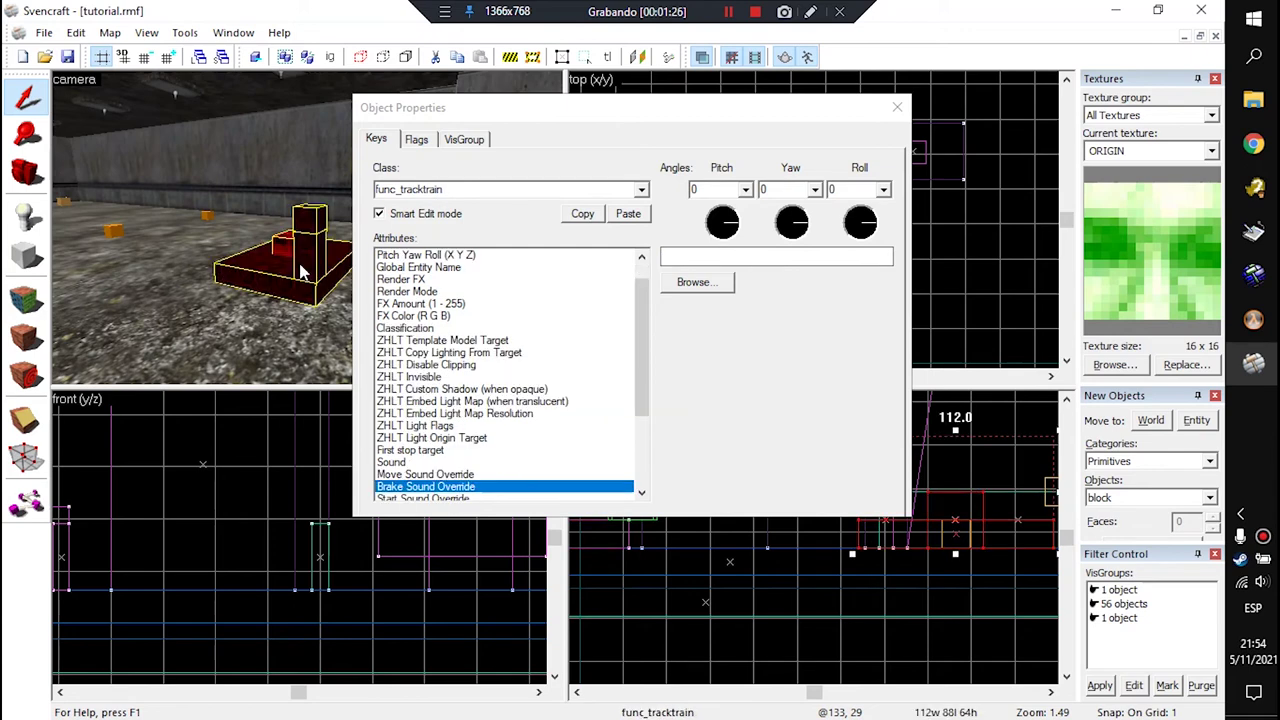
{"action": "scroll", "coordinate": [484, 402], "scroll_direction": "down", "scroll_amount": 3}
{"action": "left_click", "coordinate": [435, 365]}
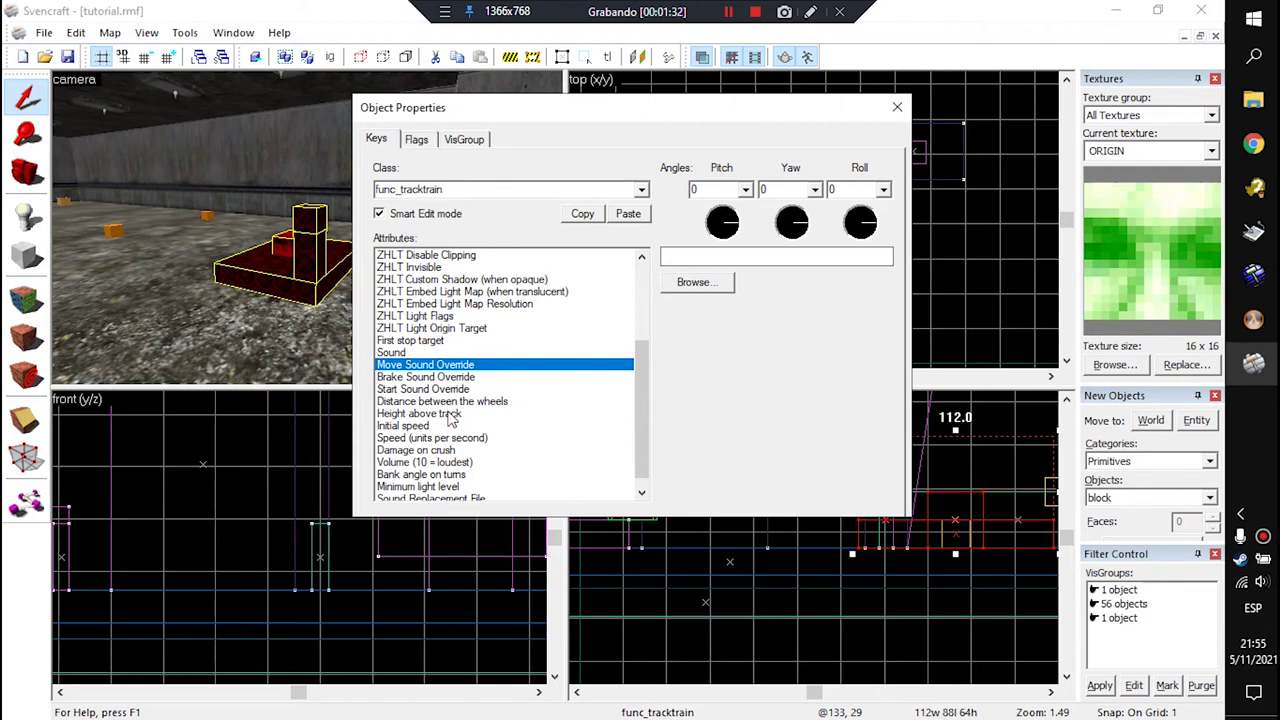
{"action": "scroll", "coordinate": [455, 400], "scroll_direction": "up", "scroll_amount": 2}
{"action": "scroll", "coordinate": [455, 393], "scroll_direction": "down", "scroll_amount": 3}
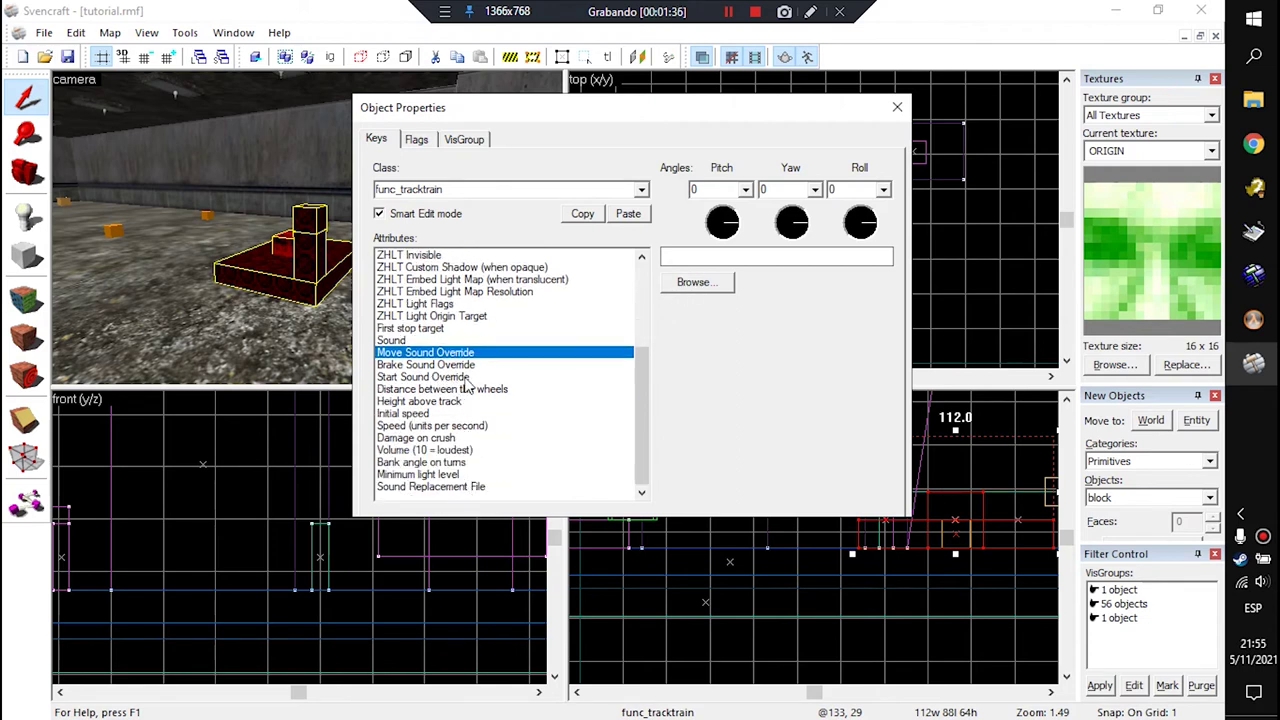
Step: Check the Speed, Damage on crush and Bank angle on turns attributes of the func_tracktrain
{"action": "left_click", "coordinate": [453, 426]}
{"action": "left_click", "coordinate": [450, 438]}
{"action": "left_click", "coordinate": [450, 462]}
{"action": "left_click", "coordinate": [433, 353]}
Step: Look through the Sound options of the func_tracktrain and return to its Move Sound Override attribute
{"action": "left_click", "coordinate": [430, 341]}
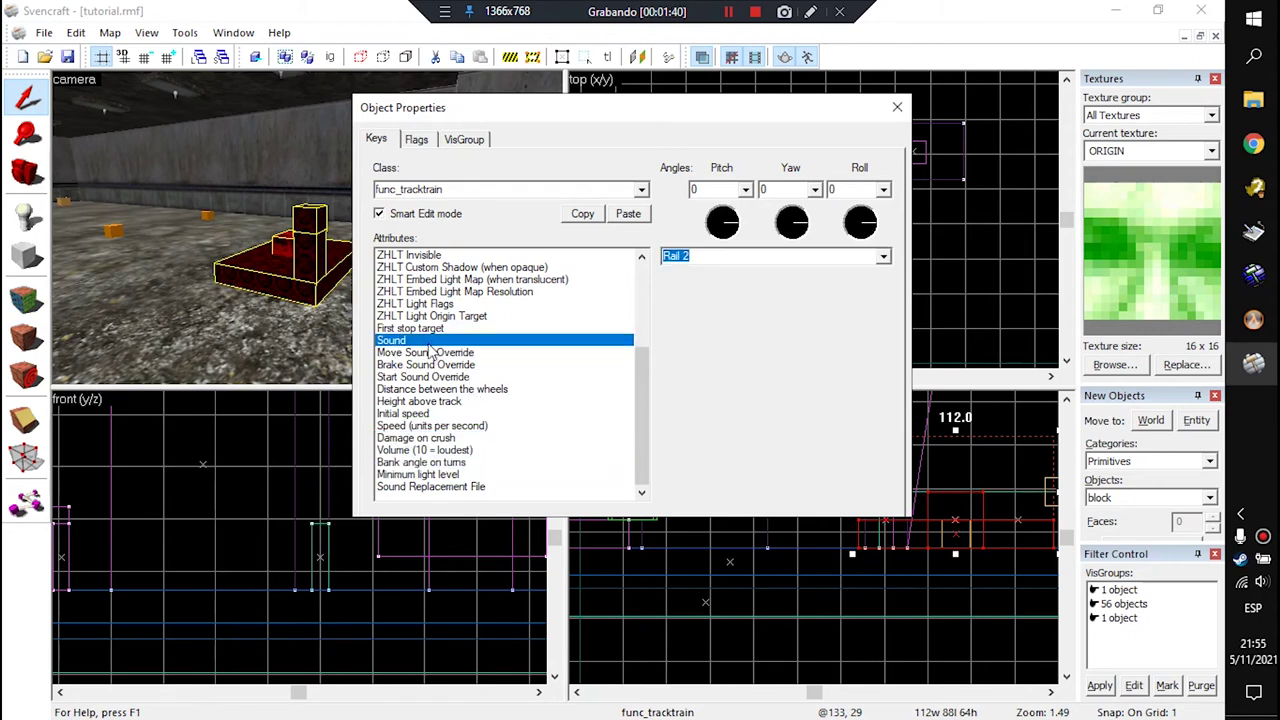
{"action": "left_click", "coordinate": [831, 257]}
{"action": "left_click", "coordinate": [406, 346]}
{"action": "left_click", "coordinate": [884, 257]}
{"action": "left_click", "coordinate": [785, 300]}
{"action": "left_click", "coordinate": [470, 354]}
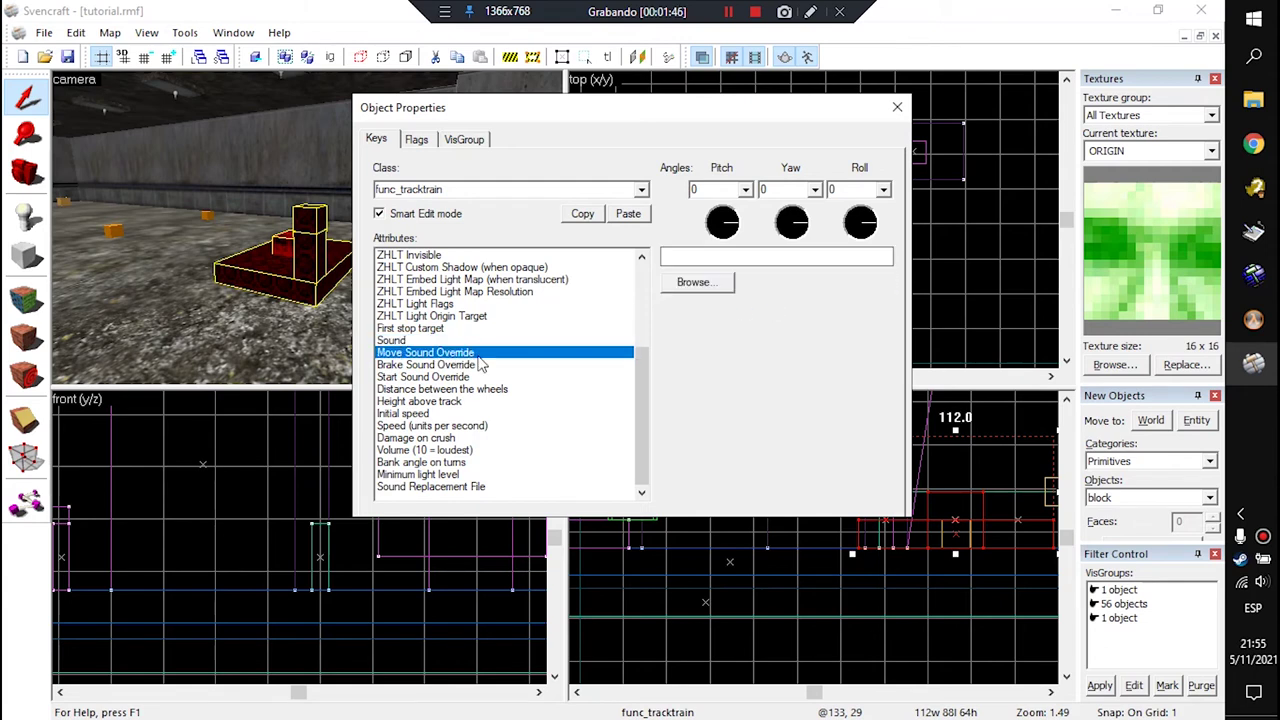
Step: Inspect the Initial speed and Speed (units per second) attributes of the func_tracktrain and close its properties
{"action": "left_click", "coordinate": [245, 268]}
{"action": "key", "text": "z"}
{"action": "key", "text": "s"}
{"action": "key", "text": "z"}
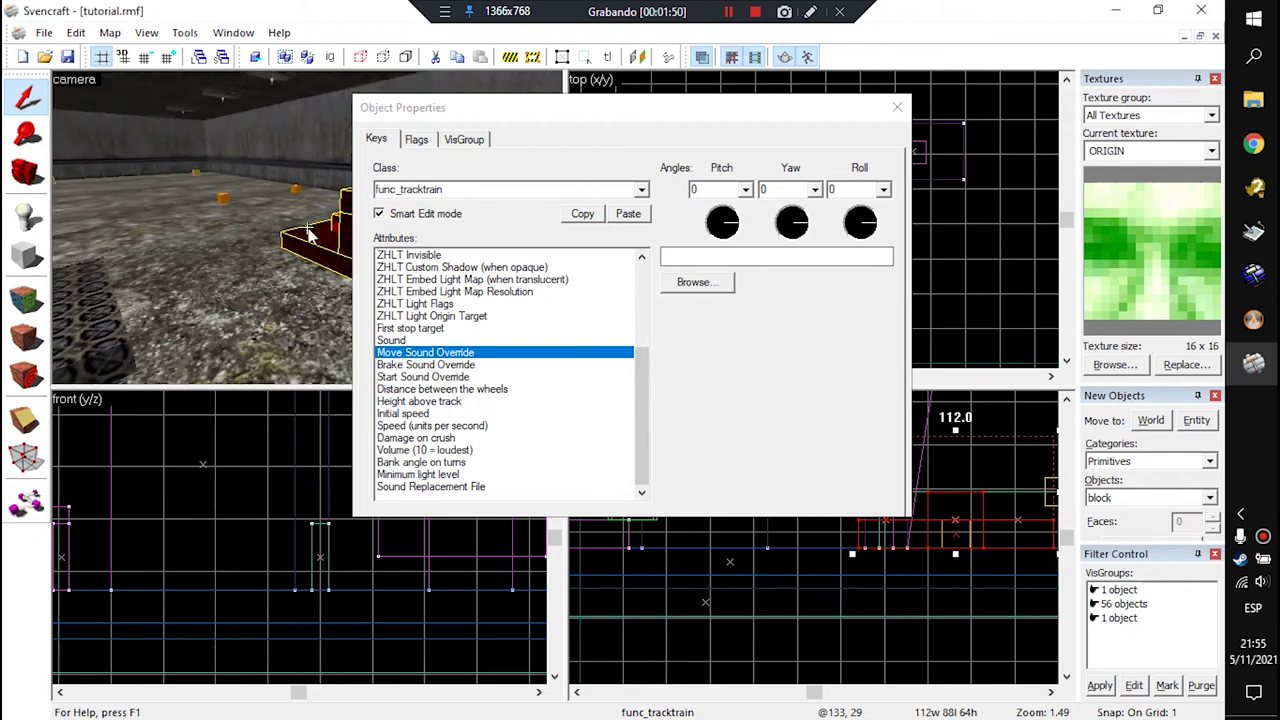
{"action": "left_click", "coordinate": [453, 412]}
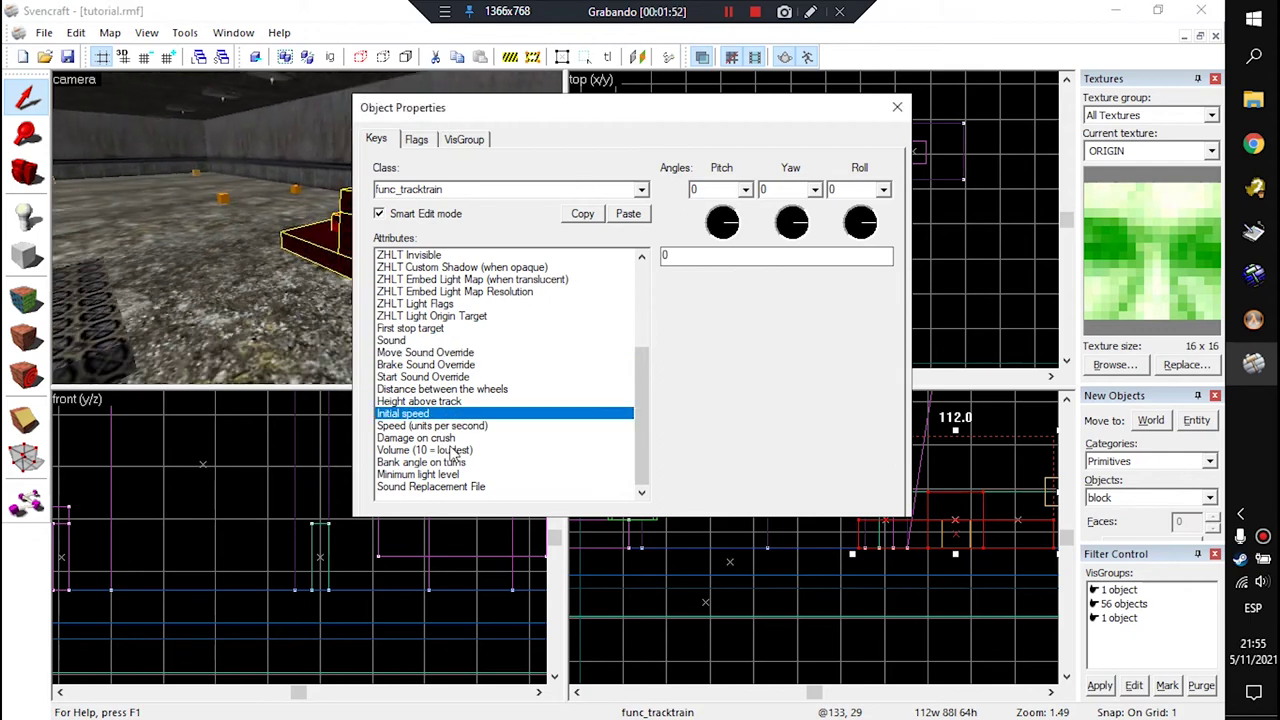
{"action": "left_click", "coordinate": [416, 427]}
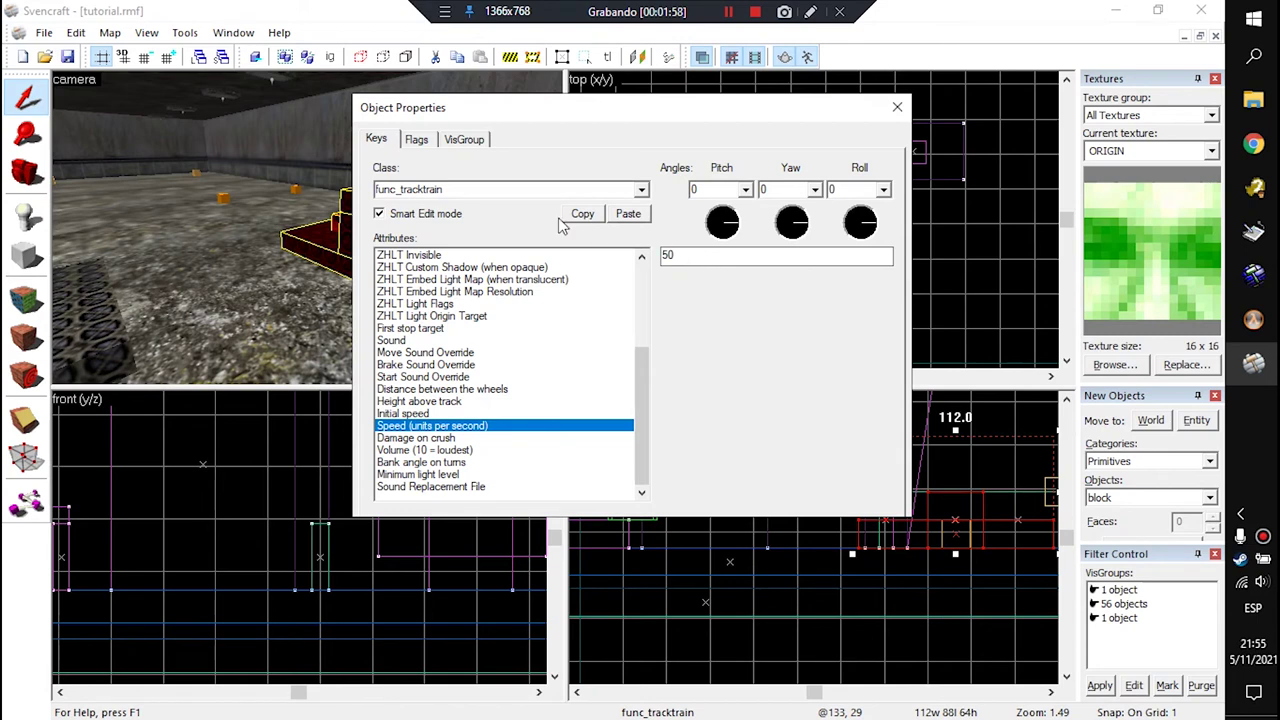
{"action": "left_click_drag", "start_coordinate": [604, 114], "coordinate": [651, 149]}
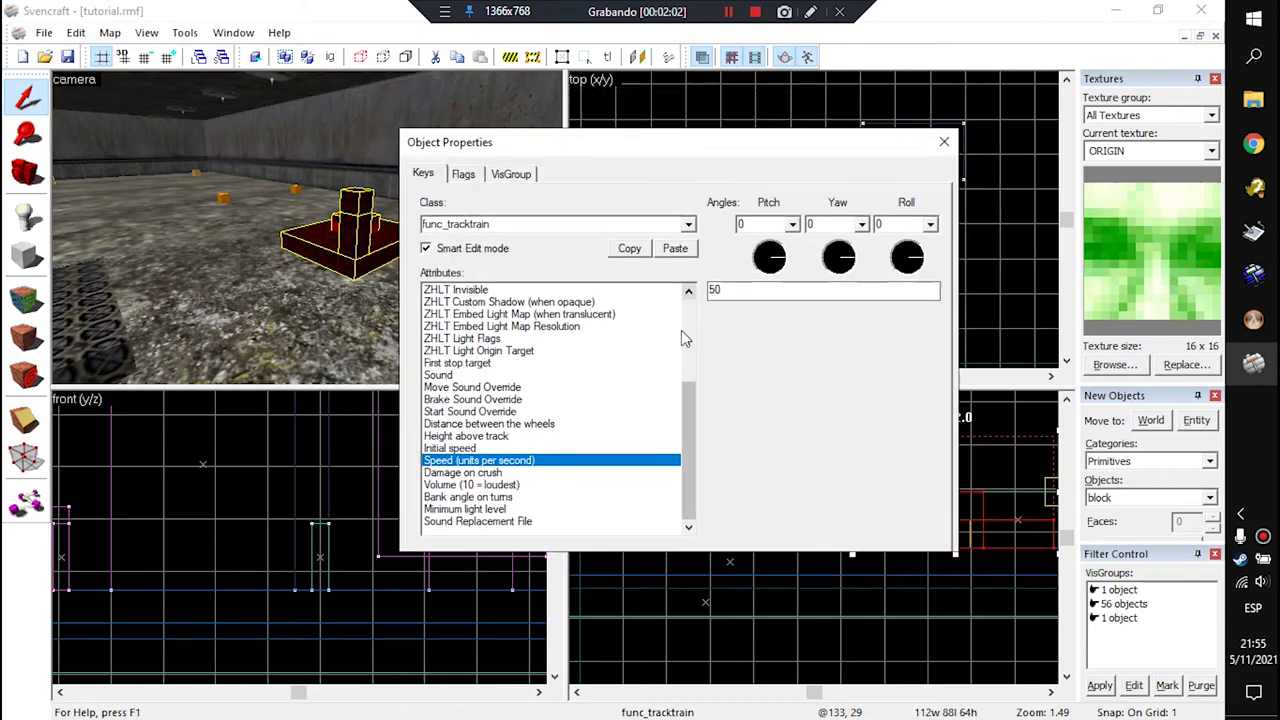
{"action": "left_click", "coordinate": [728, 295]}
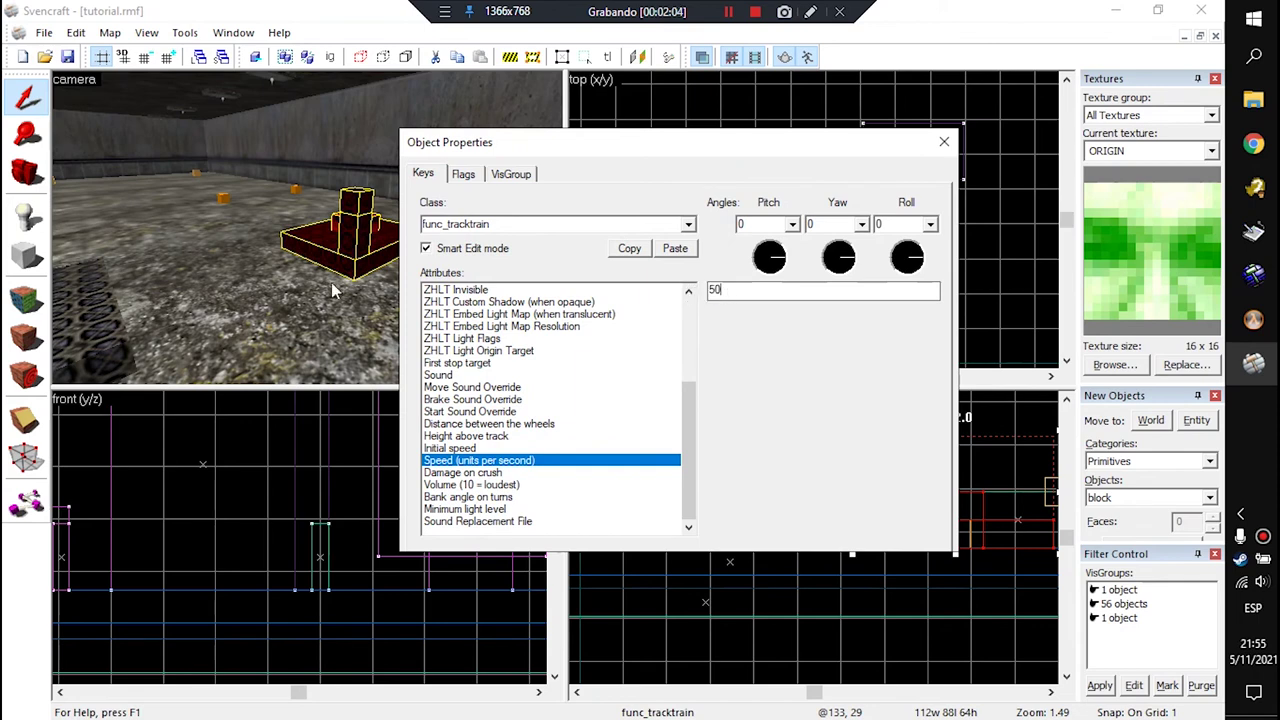
{"action": "left_click_drag", "start_coordinate": [745, 290], "coordinate": [703, 292]}
{"action": "left_click", "coordinate": [943, 142]}
Step: Examine the grid units around the func_tracktrain in the top view at close and wide zoom levels
{"action": "scroll", "coordinate": [773, 262], "scroll_direction": "up", "scroll_amount": 10}
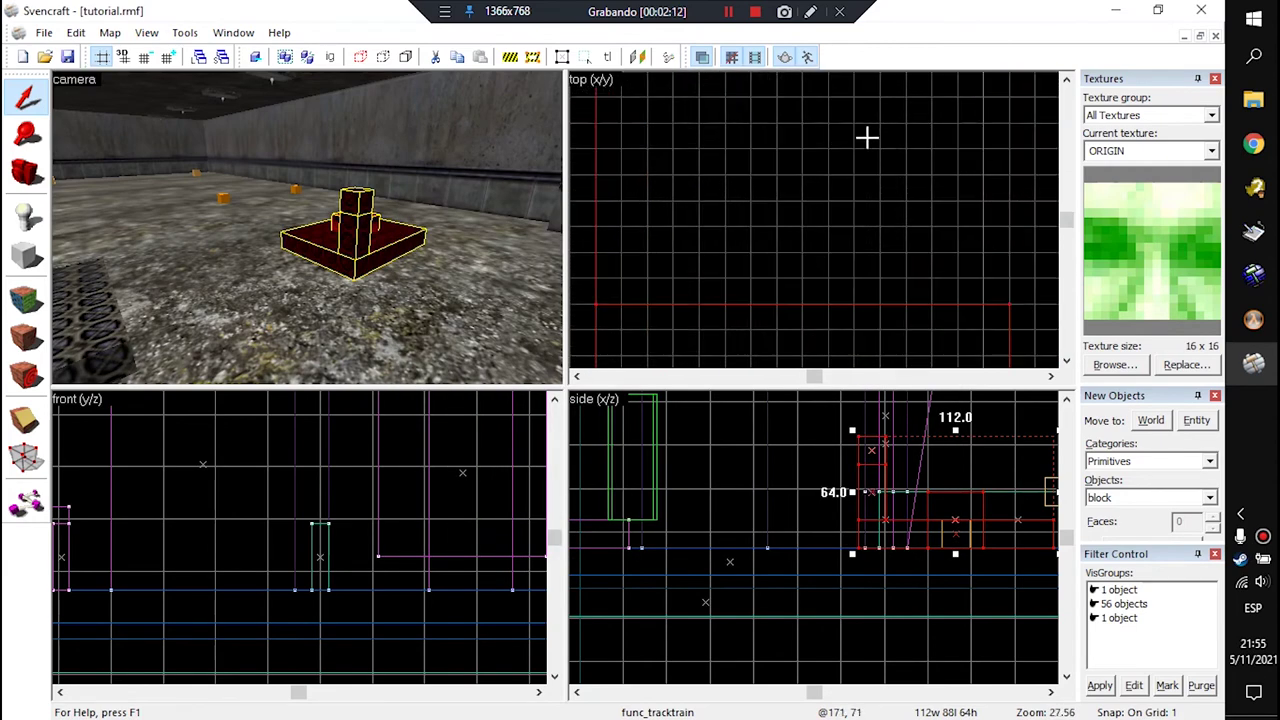
{"action": "scroll", "coordinate": [800, 230], "scroll_direction": "down", "scroll_amount": 10}
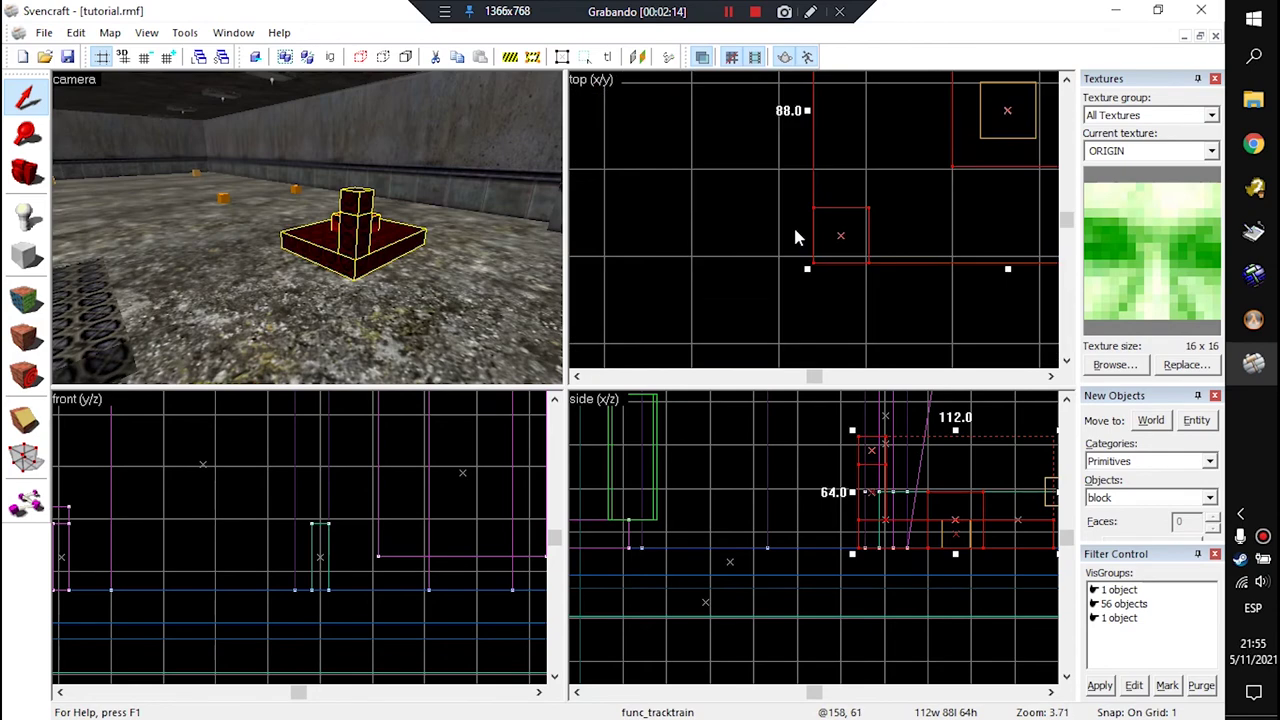
{"action": "scroll", "coordinate": [380, 232], "scroll_direction": "up", "scroll_amount": 3}
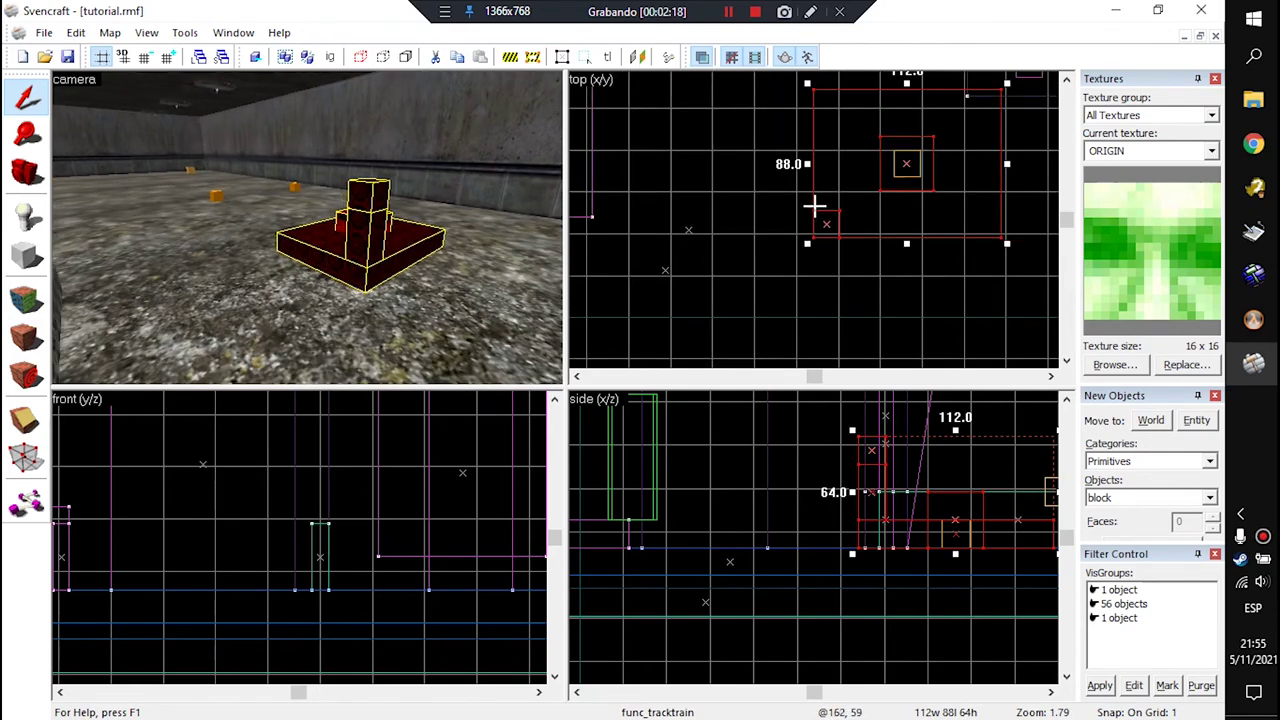
{"action": "scroll", "coordinate": [754, 205], "scroll_direction": "up", "scroll_amount": 2}
{"action": "scroll", "coordinate": [754, 215], "scroll_direction": "down", "scroll_amount": 2}
{"action": "scroll", "coordinate": [760, 190], "scroll_direction": "up", "scroll_amount": 8}
{"action": "scroll", "coordinate": [833, 206], "scroll_direction": "up", "scroll_amount": 15}
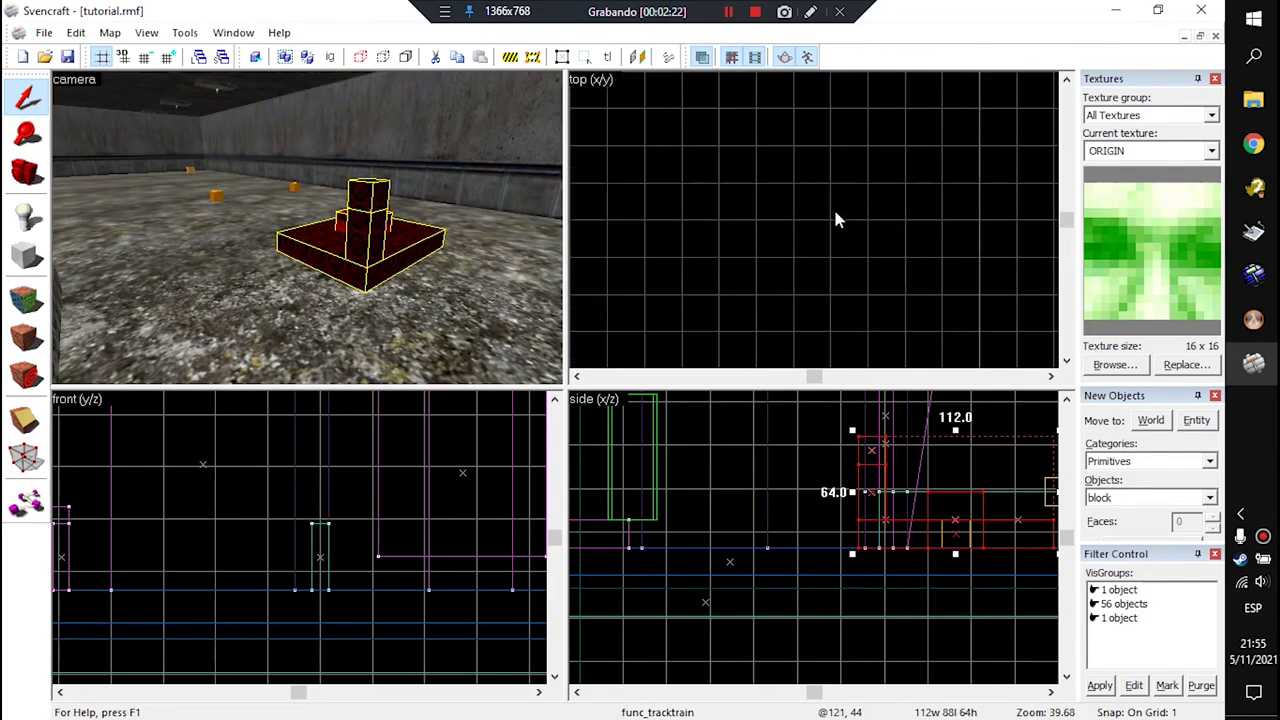
{"action": "scroll", "coordinate": [805, 178], "scroll_direction": "down", "scroll_amount": 12}
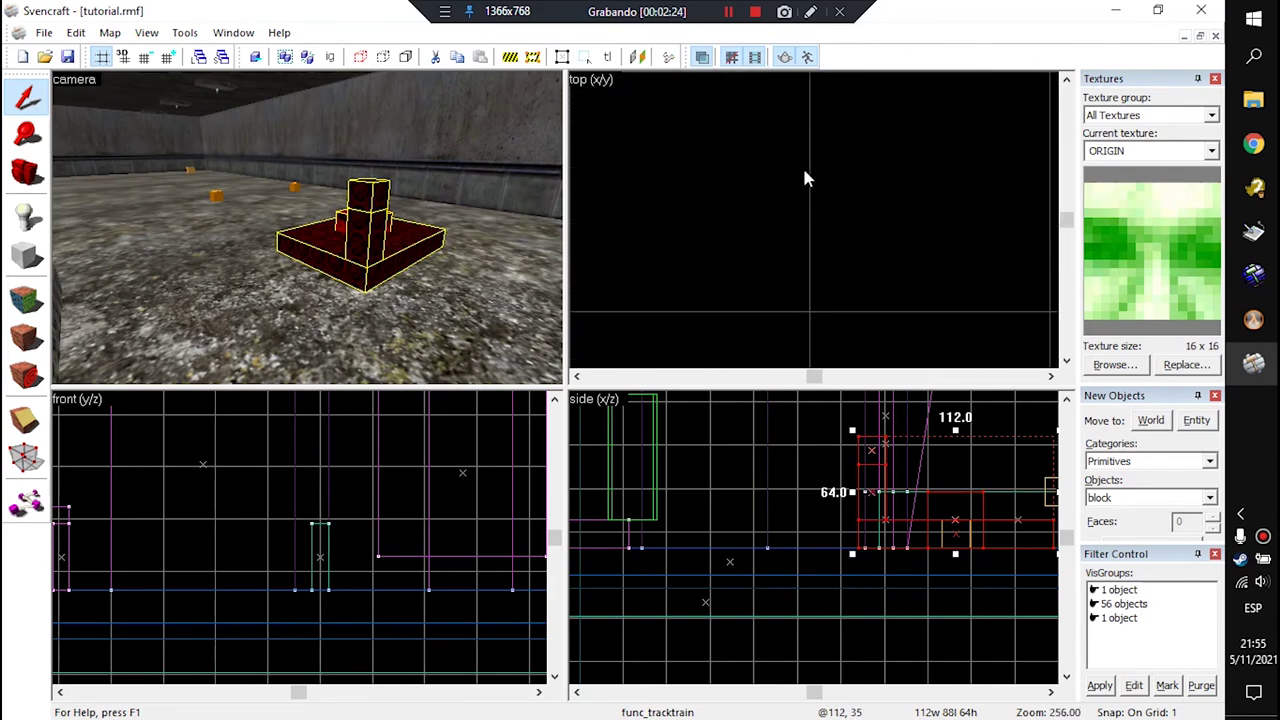
{"action": "scroll", "coordinate": [784, 254], "scroll_direction": "down", "scroll_amount": 10}
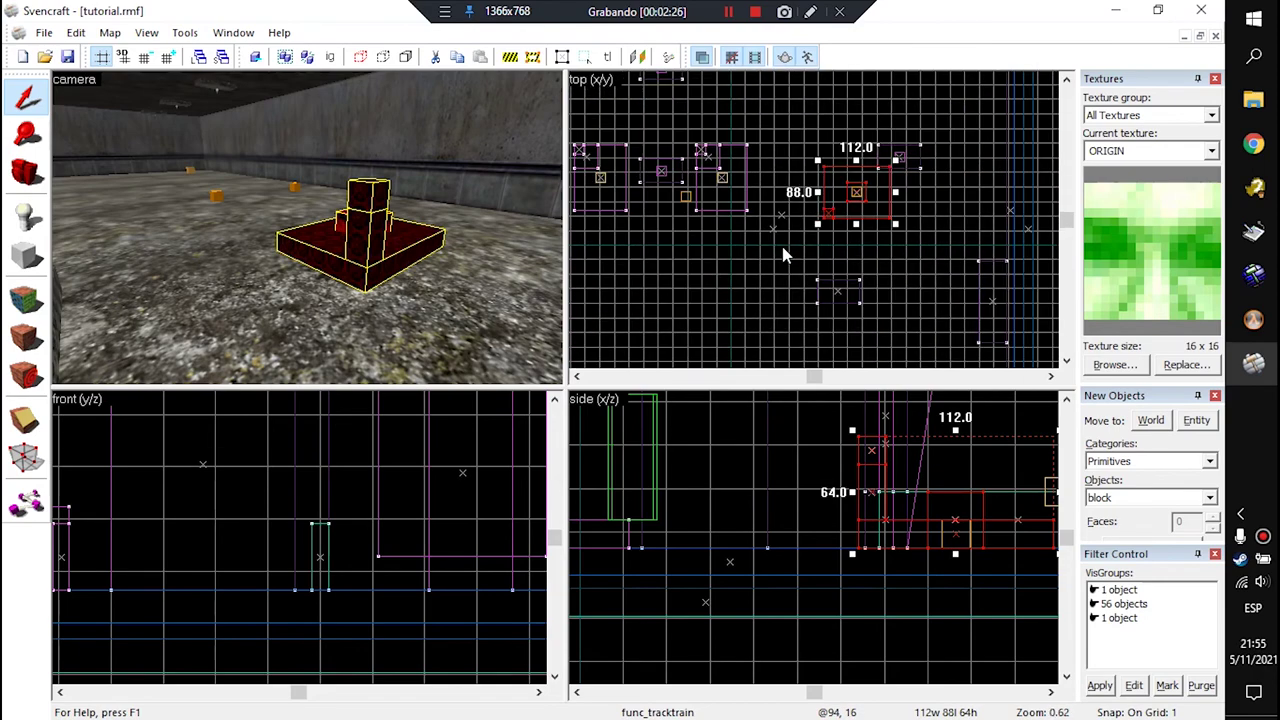
{"action": "scroll", "coordinate": [330, 225], "scroll_direction": "up", "scroll_amount": 2}
Step: Reopen the func_tracktrain's properties and highlight its Speed (units per second) value
{"action": "double_click", "coordinate": [361, 230]}
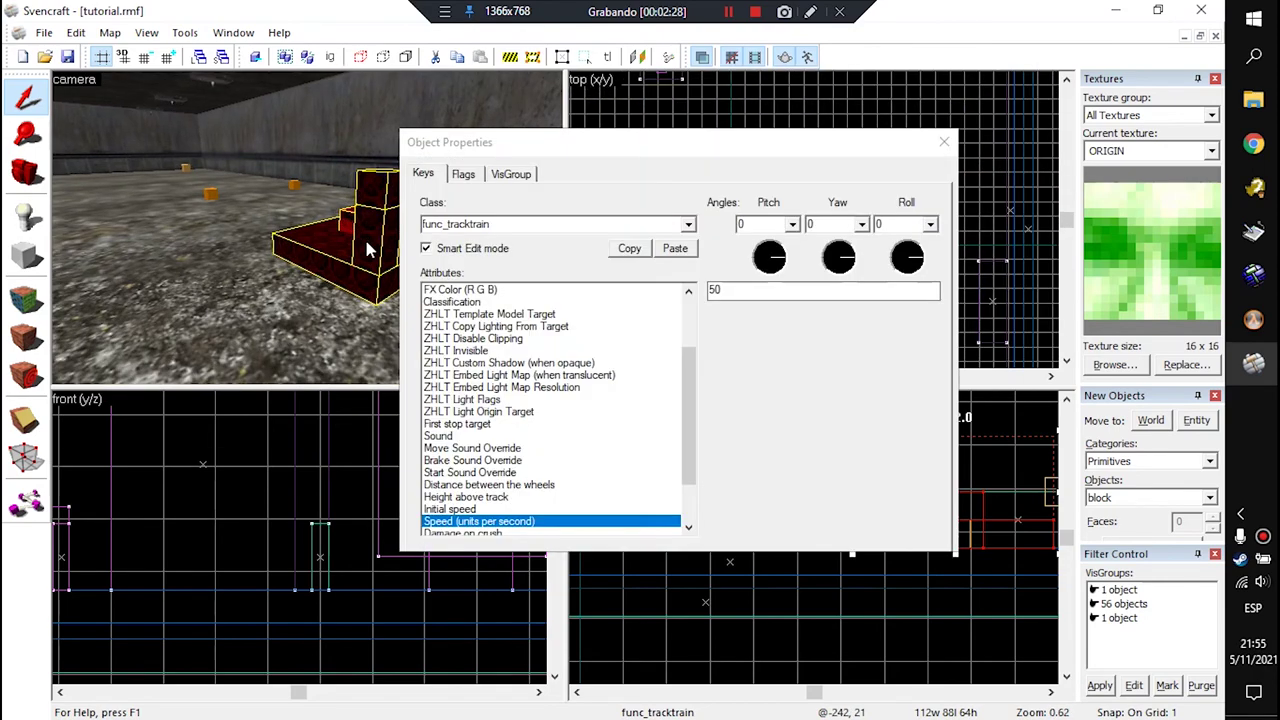
{"action": "scroll", "coordinate": [600, 485], "scroll_direction": "down", "scroll_amount": 2}
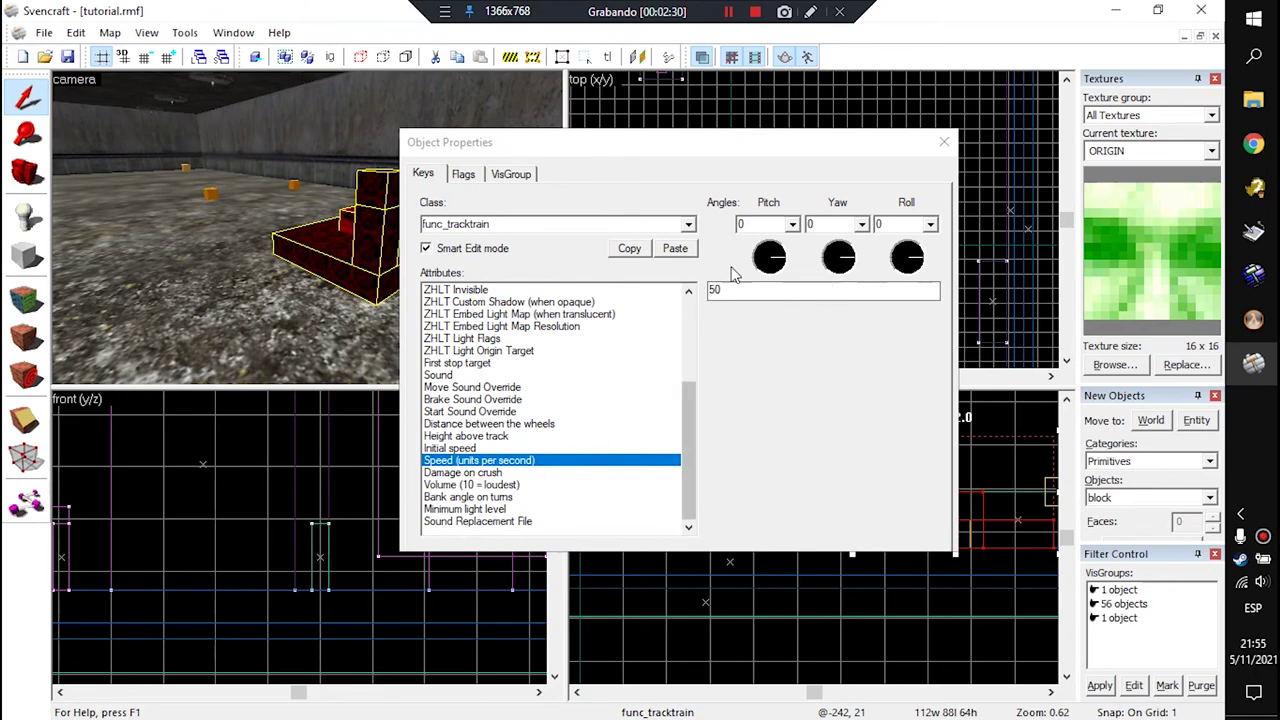
{"action": "left_click_drag", "start_coordinate": [750, 292], "coordinate": [688, 310]}
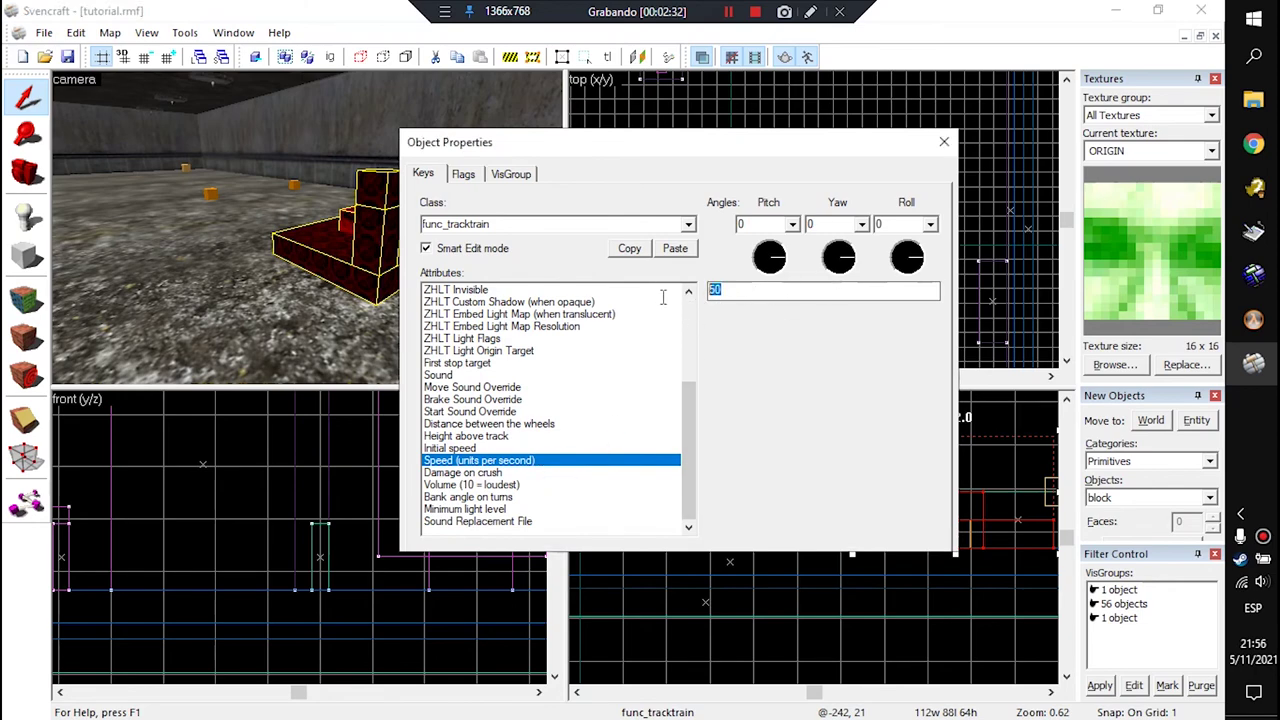
Step: Select the train_1 func_train platform beside the wall and close the object properties
{"action": "key", "text": "s"}
{"action": "key", "text": "a"}
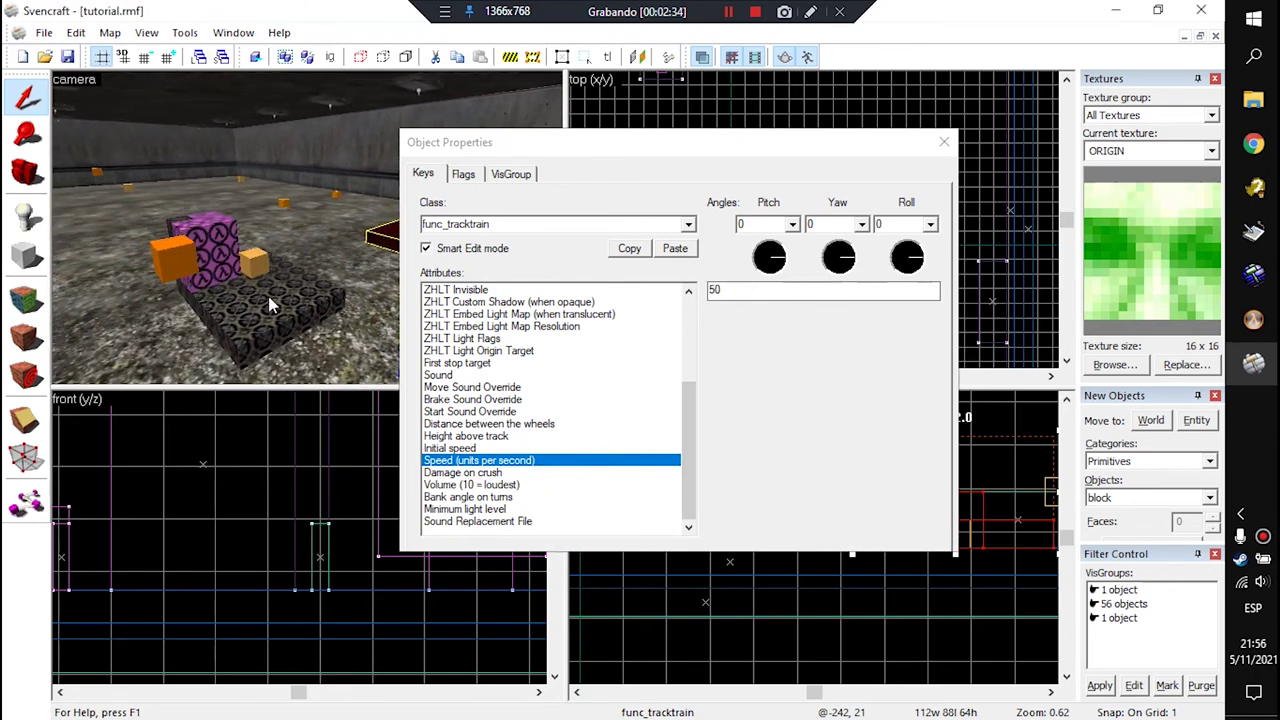
{"action": "left_click", "coordinate": [279, 303]}
{"action": "key", "text": "z"}
{"action": "key", "text": "z"}
{"action": "left_click", "coordinate": [169, 280]}
{"action": "left_click", "coordinate": [943, 142]}
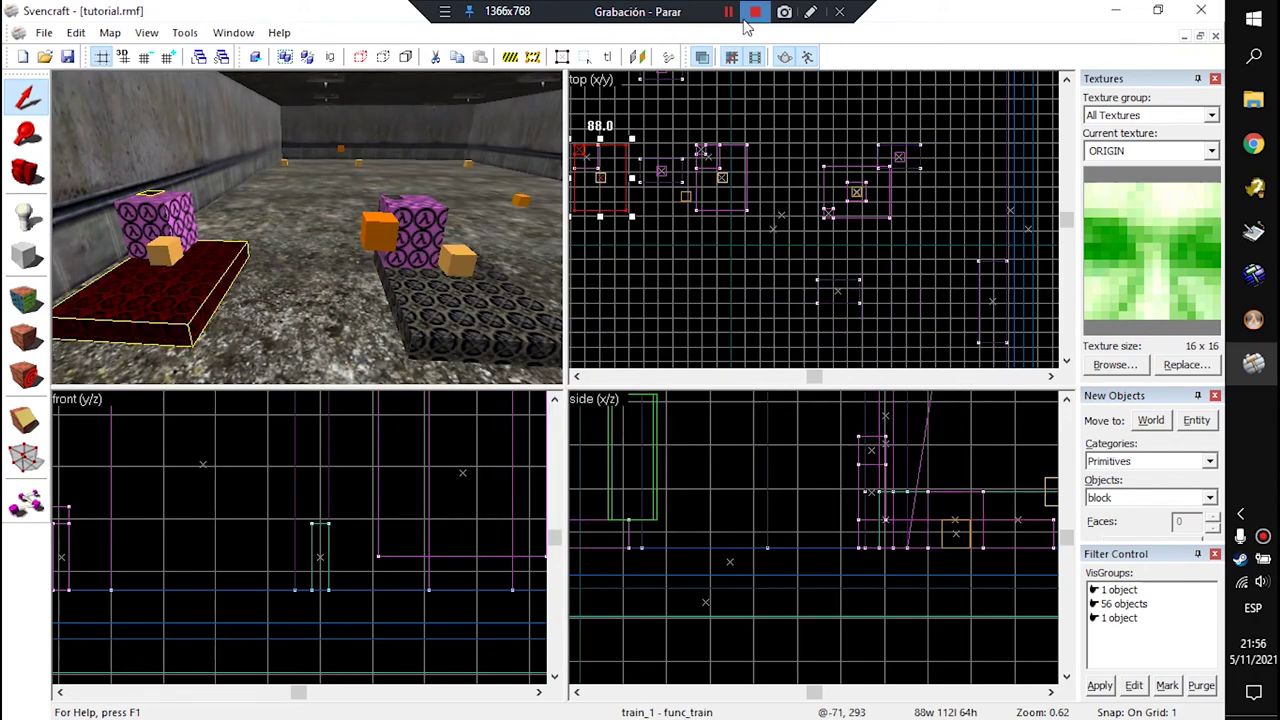
{"action": "left_click", "coordinate": [745, 27]}
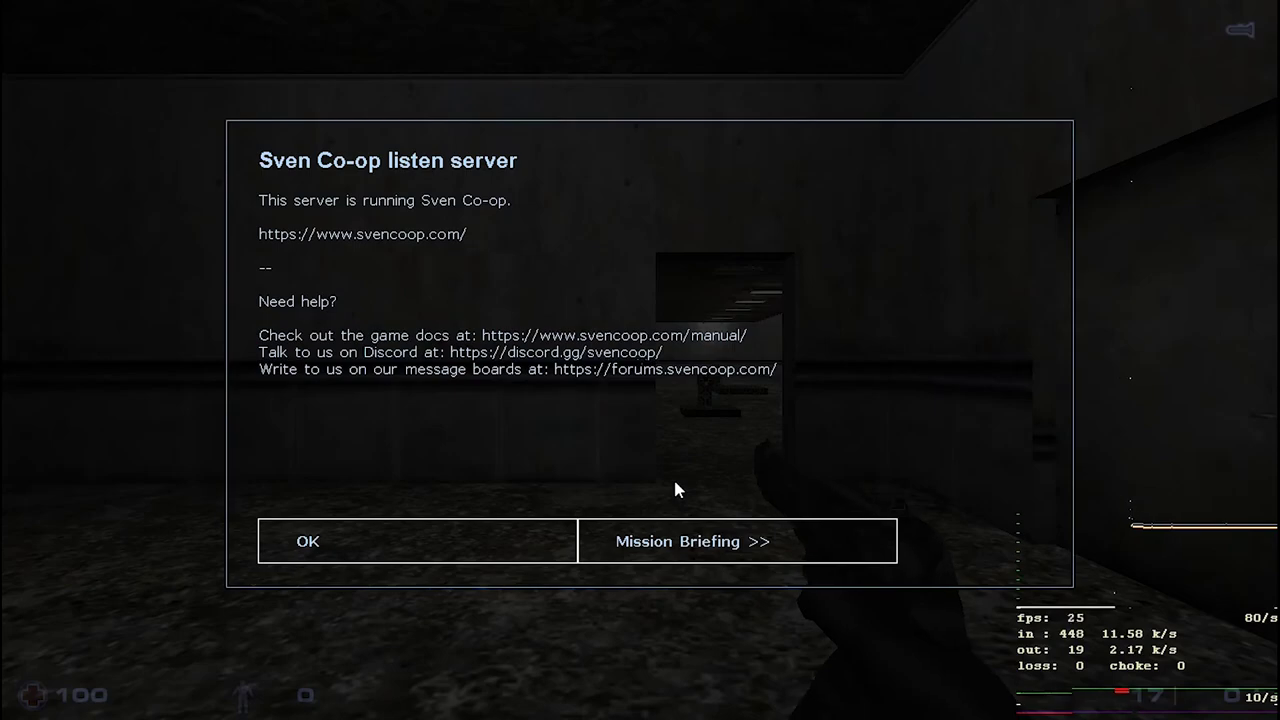
{"action": "key", "text": "Return"}
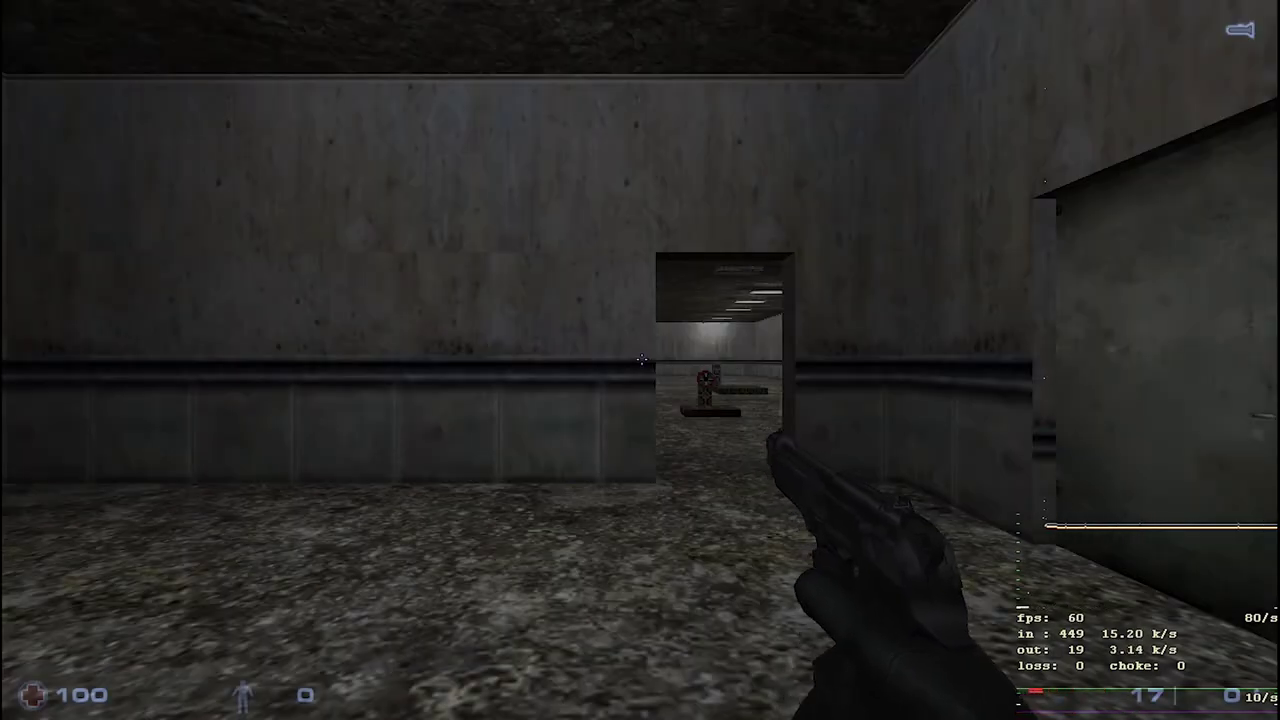
{"action": "key", "text": "s"}
{"action": "key", "text": "w"}
{"action": "key", "text": "w"}
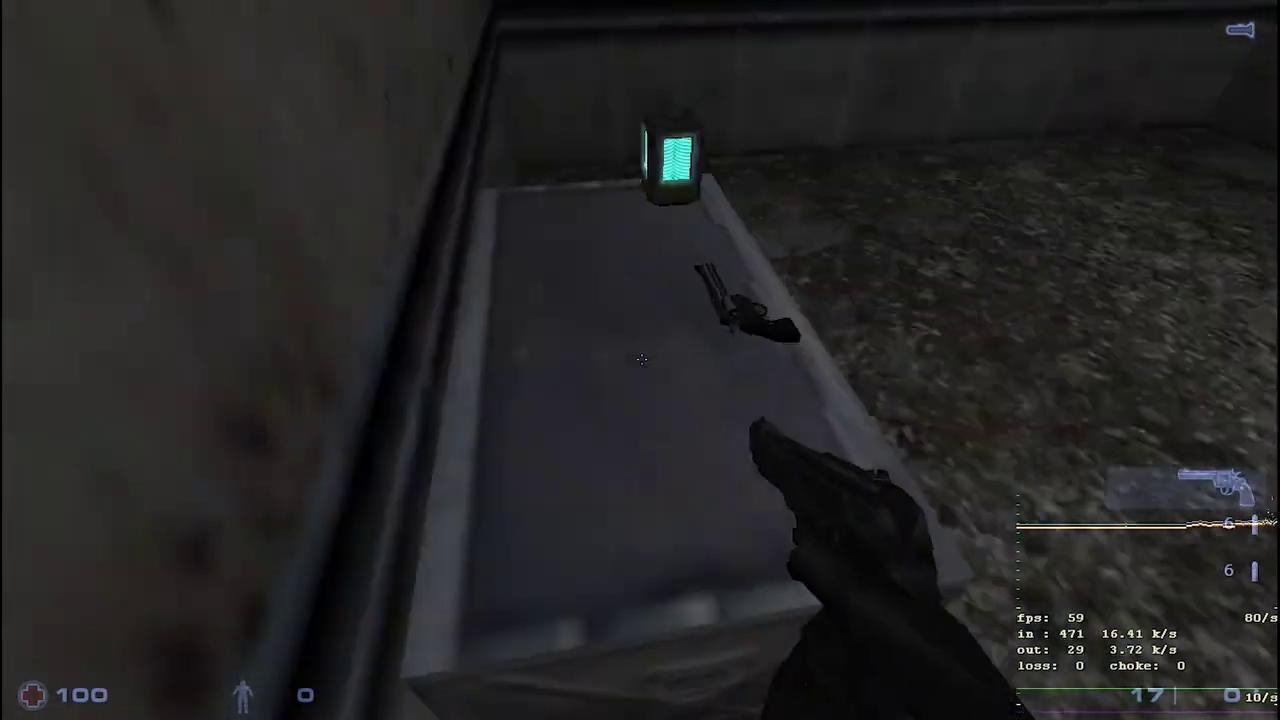
{"action": "key", "text": "2"}
{"action": "key", "text": "2"}
{"action": "left_click", "coordinate": [642, 359]}
{"action": "key", "text": "w"}
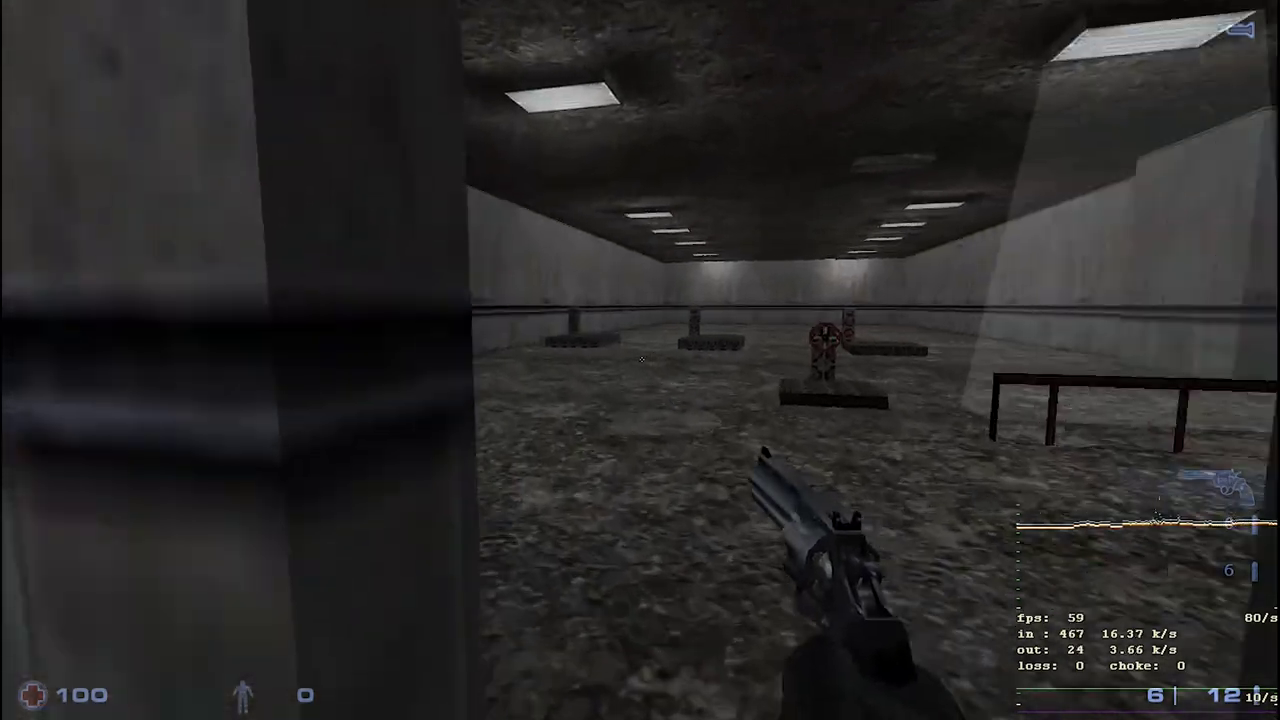
{"action": "key", "text": "w"}
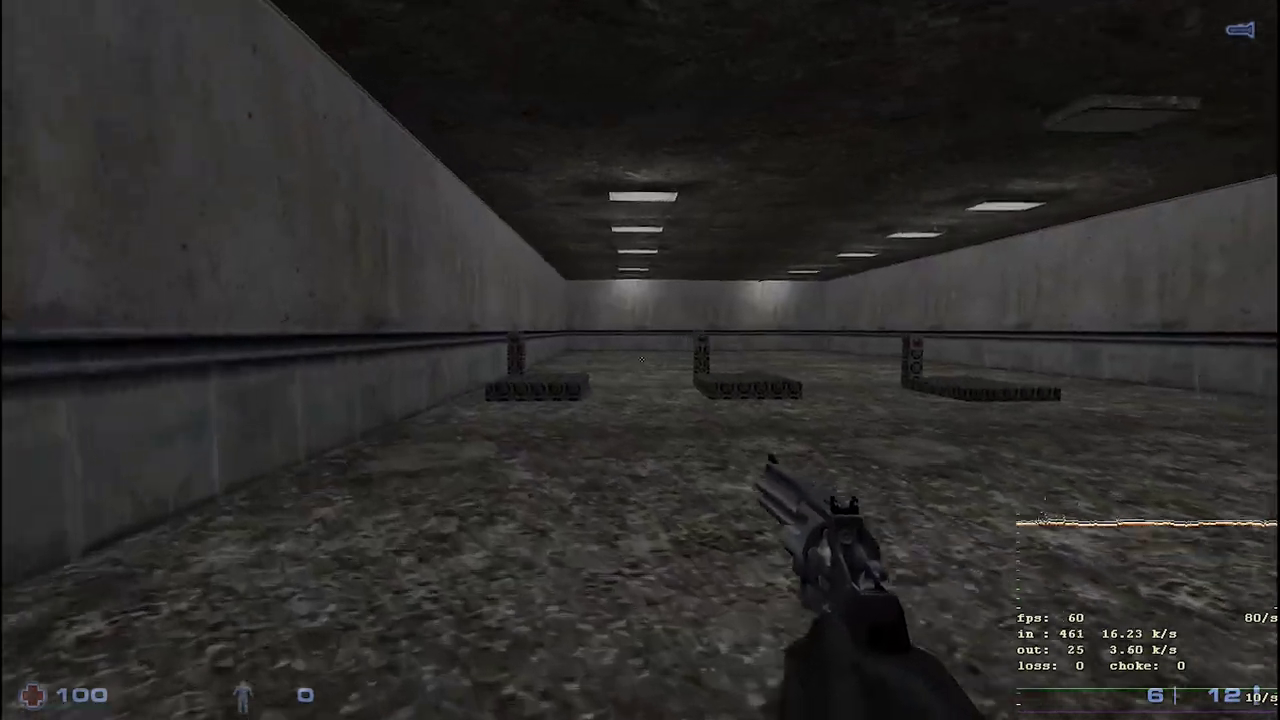
{"action": "key", "text": "w"}
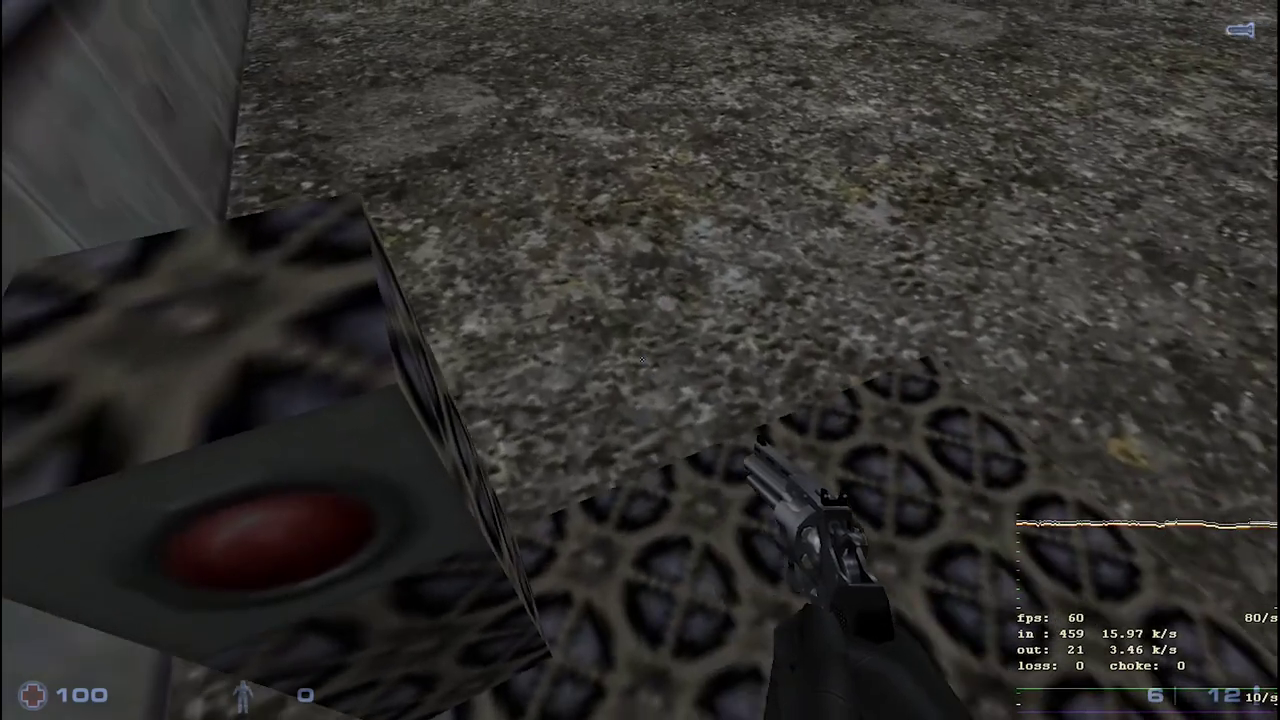
{"action": "key", "text": "s"}
{"action": "key", "text": "s"}
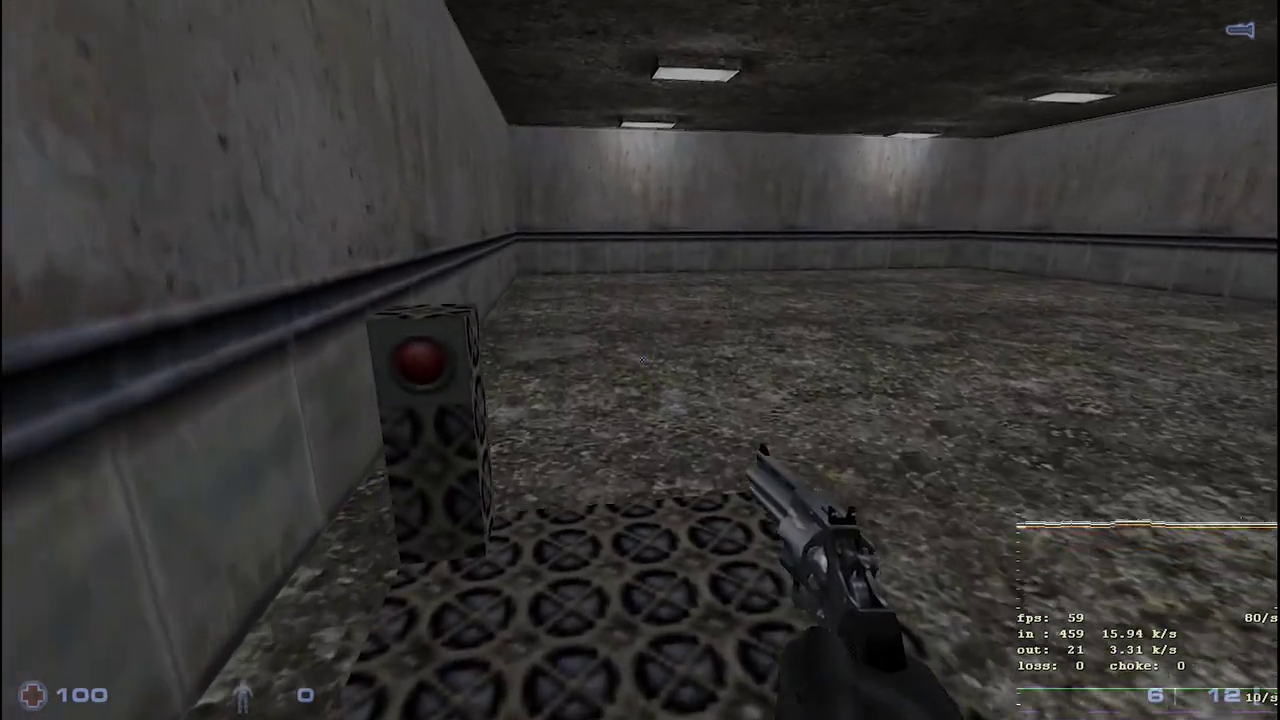
{"action": "key", "text": "w"}
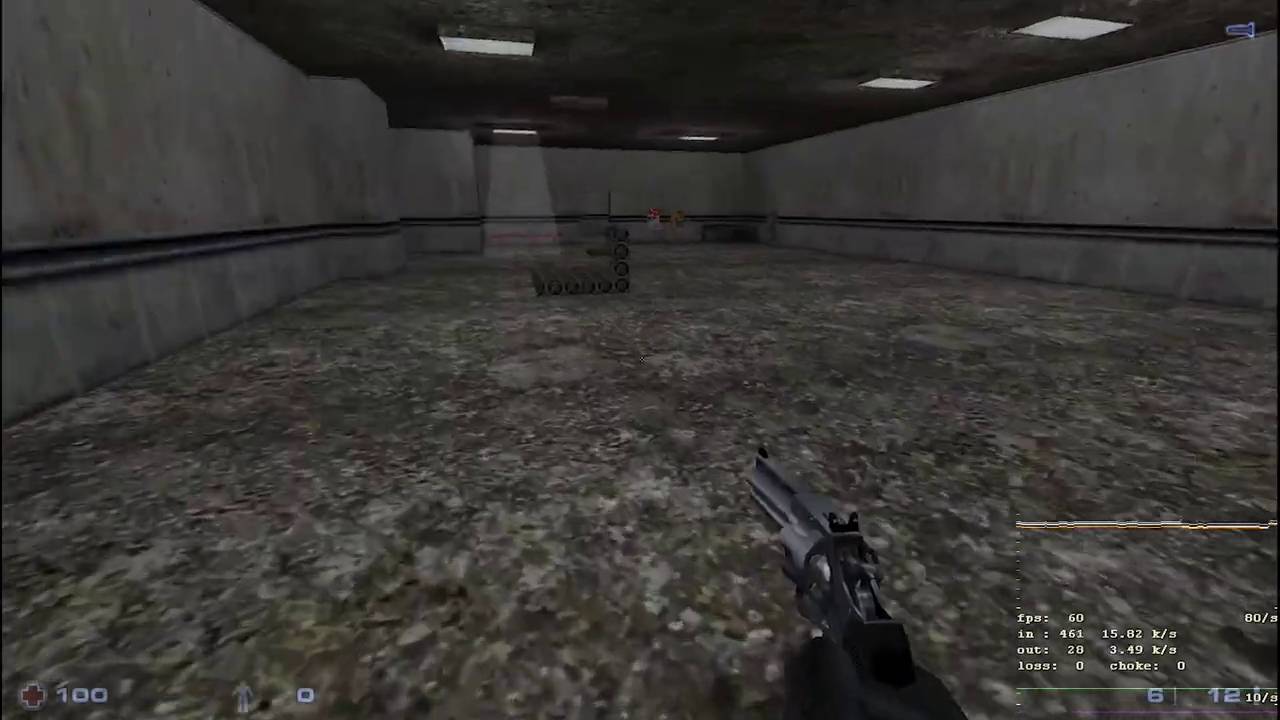
{"action": "key", "text": "w"}
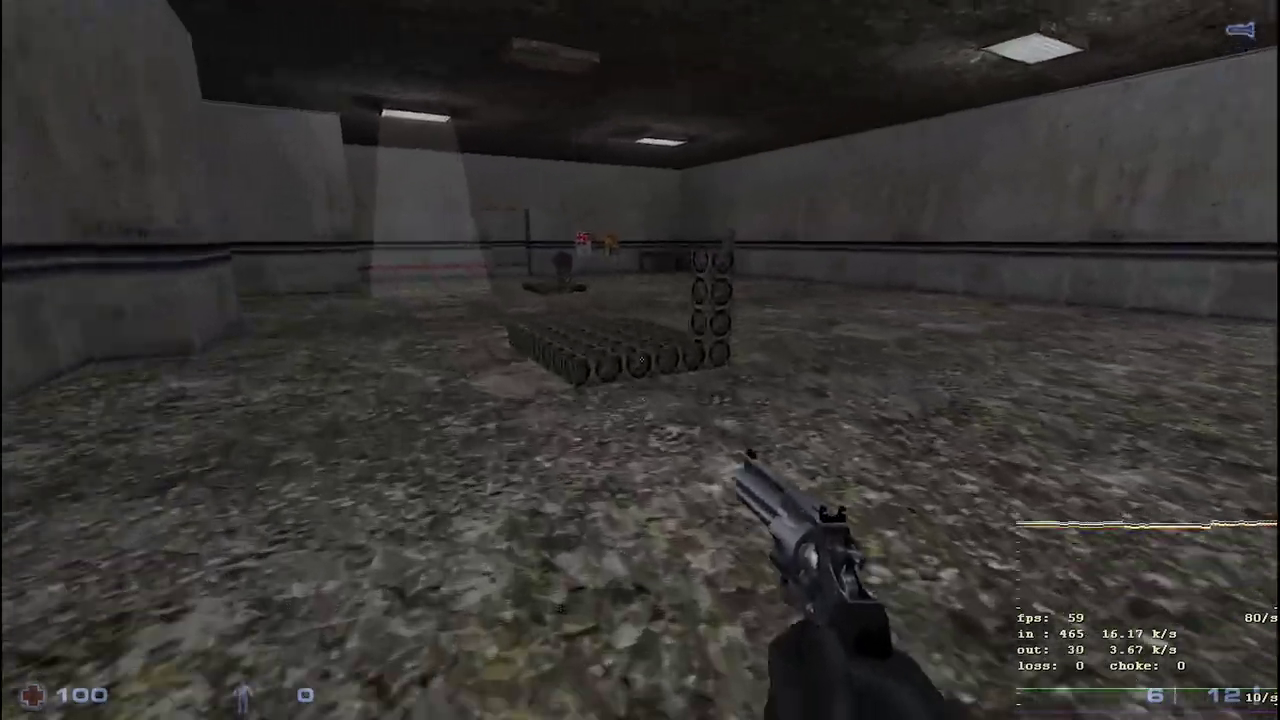
{"action": "key", "text": "w"}
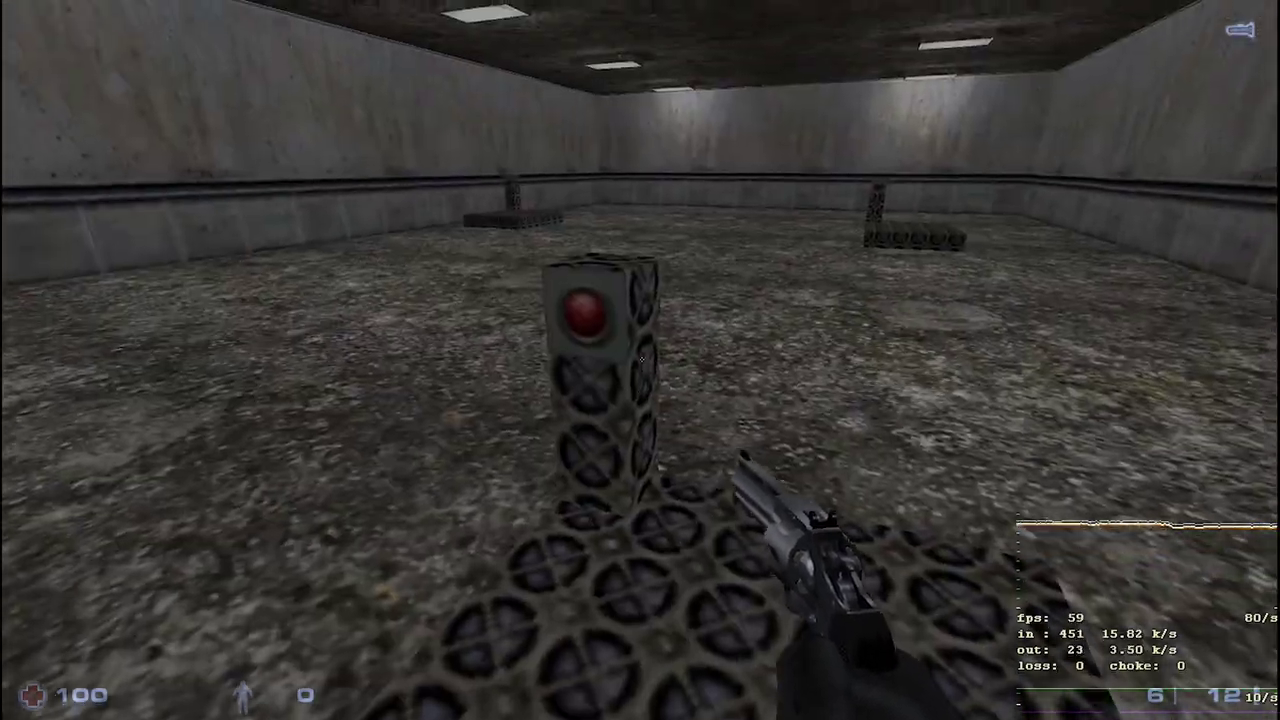
{"action": "left_click", "coordinate": [642, 359]}
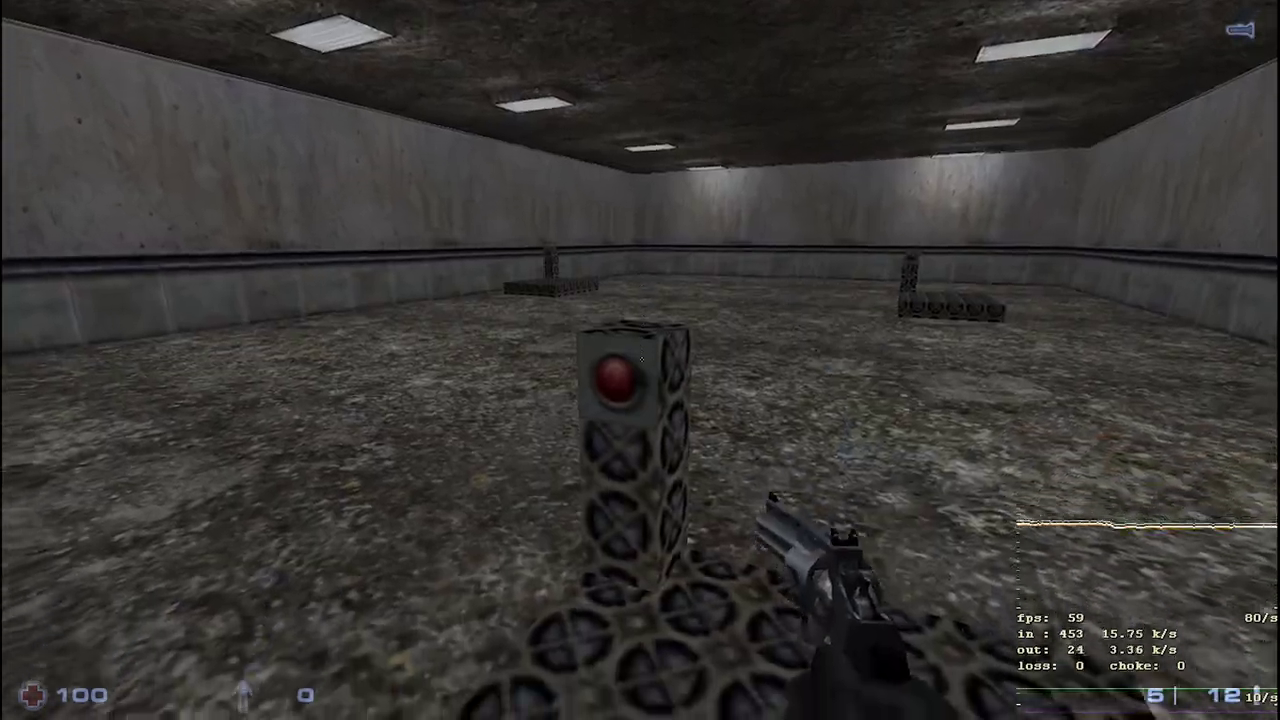
{"action": "key", "text": "q"}
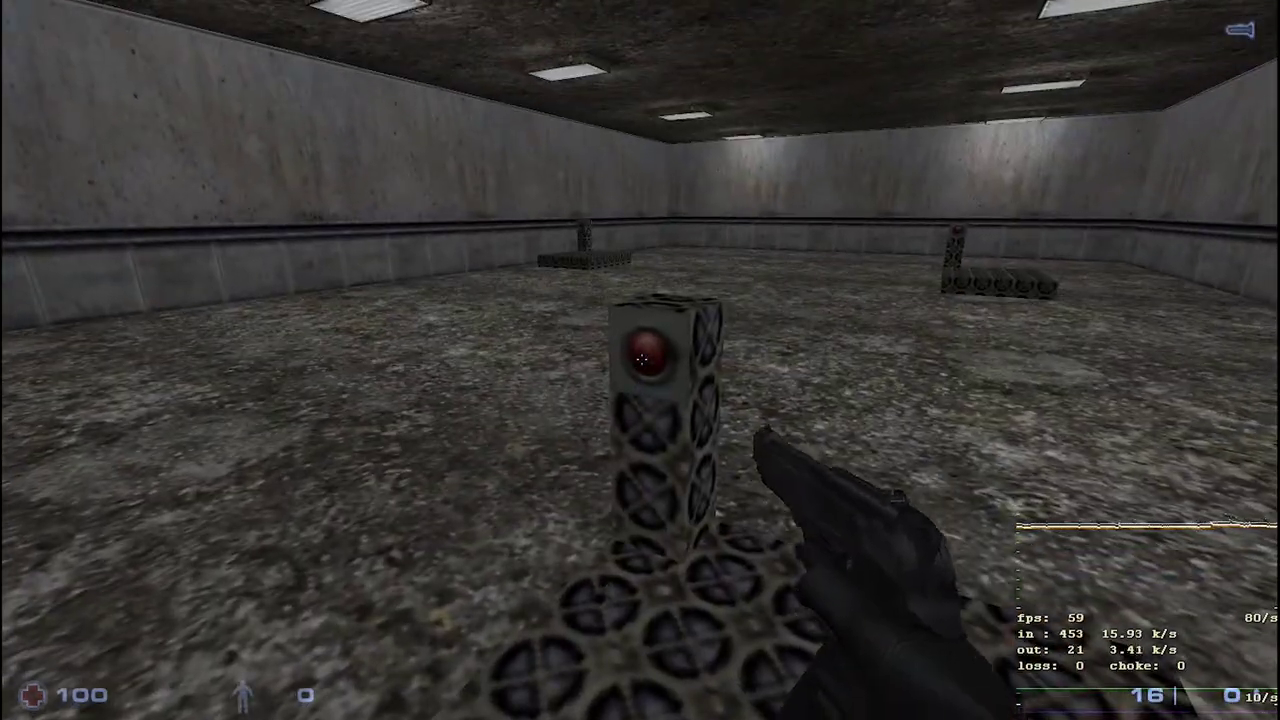